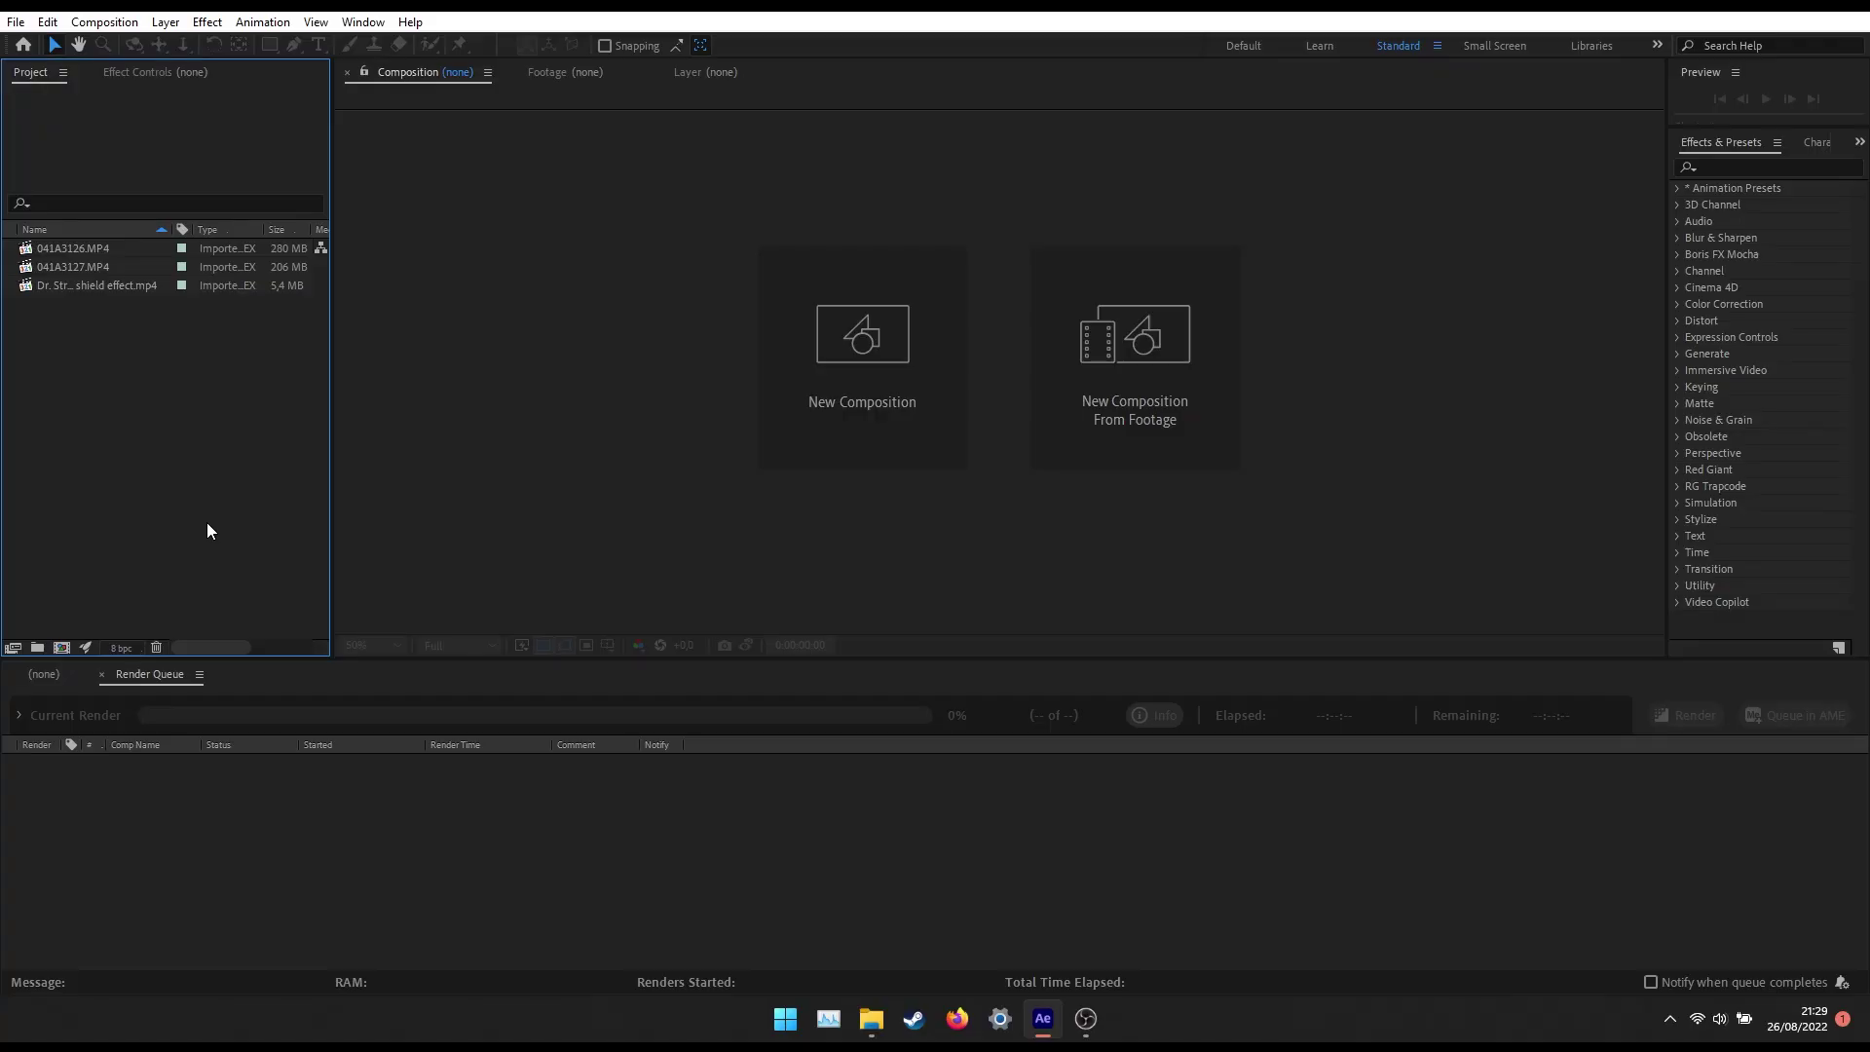
# Review the footage clips and build a composition from 041A3127.MP4.
pyautogui.click(83, 282)
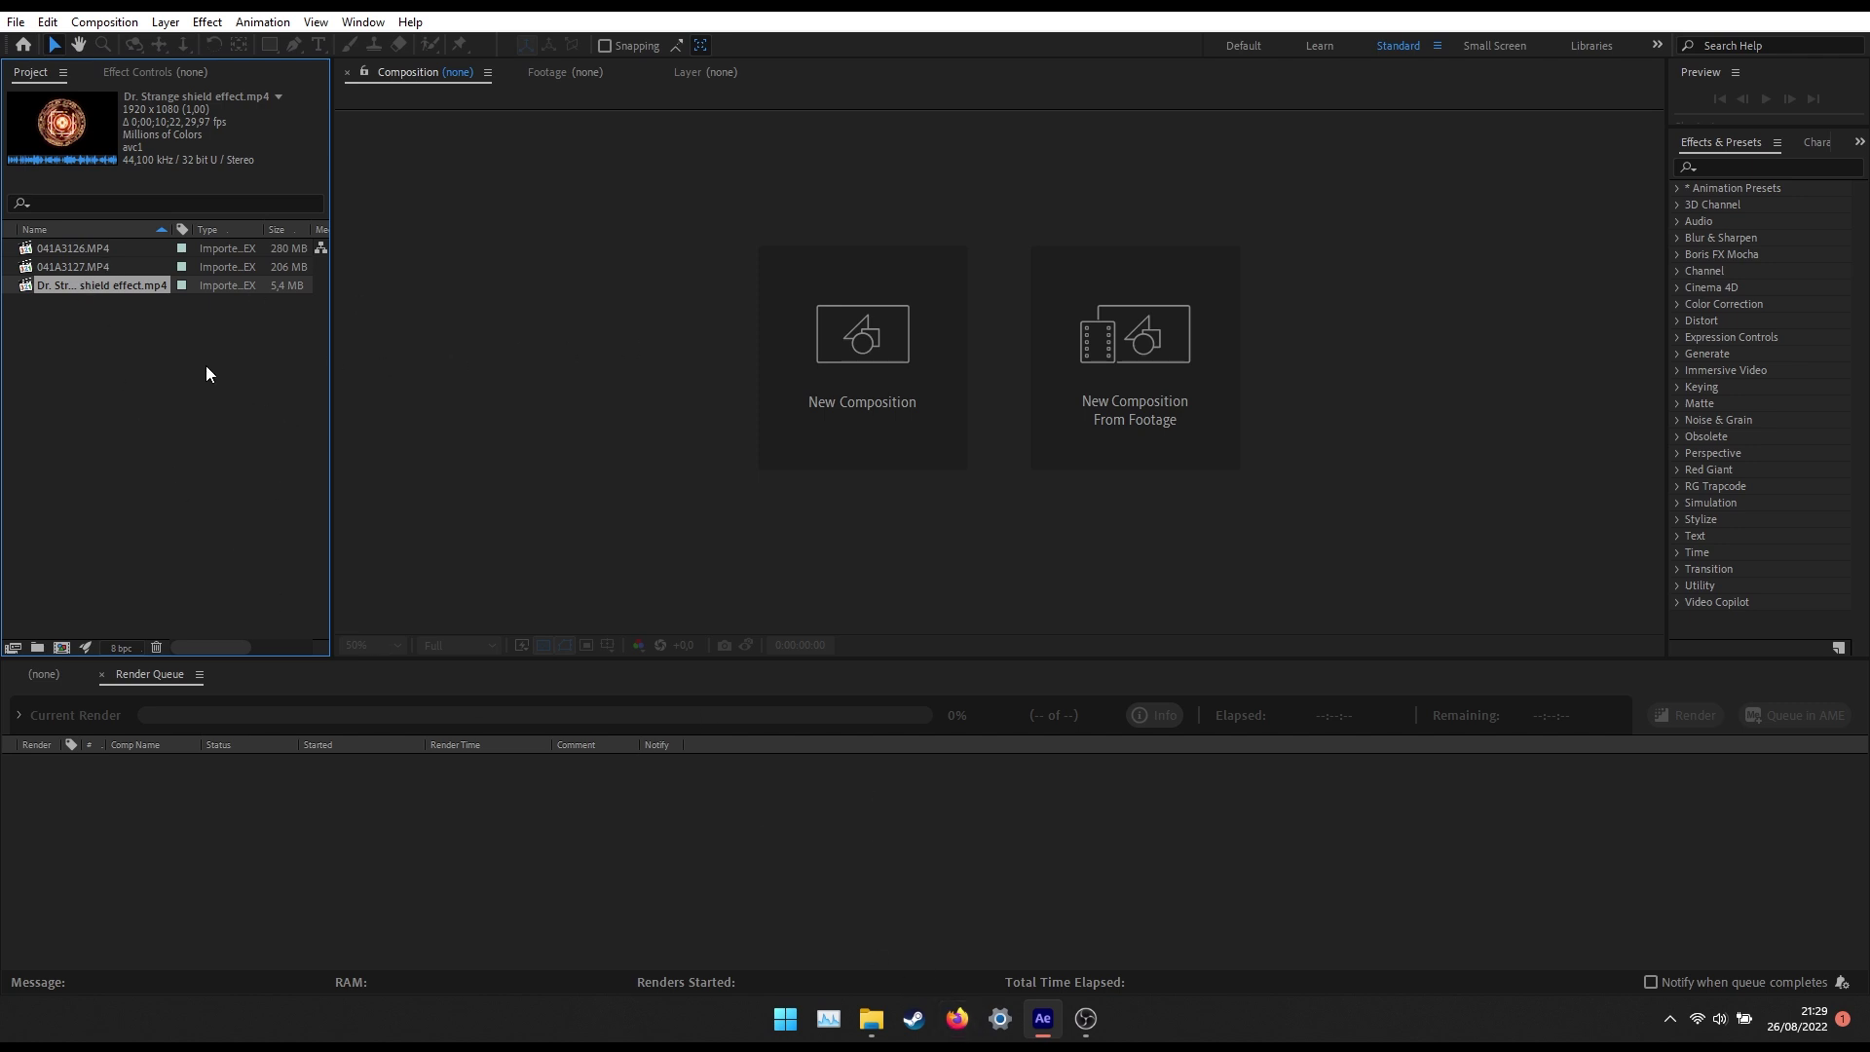
pyautogui.click(50, 267)
pyautogui.click(58, 248)
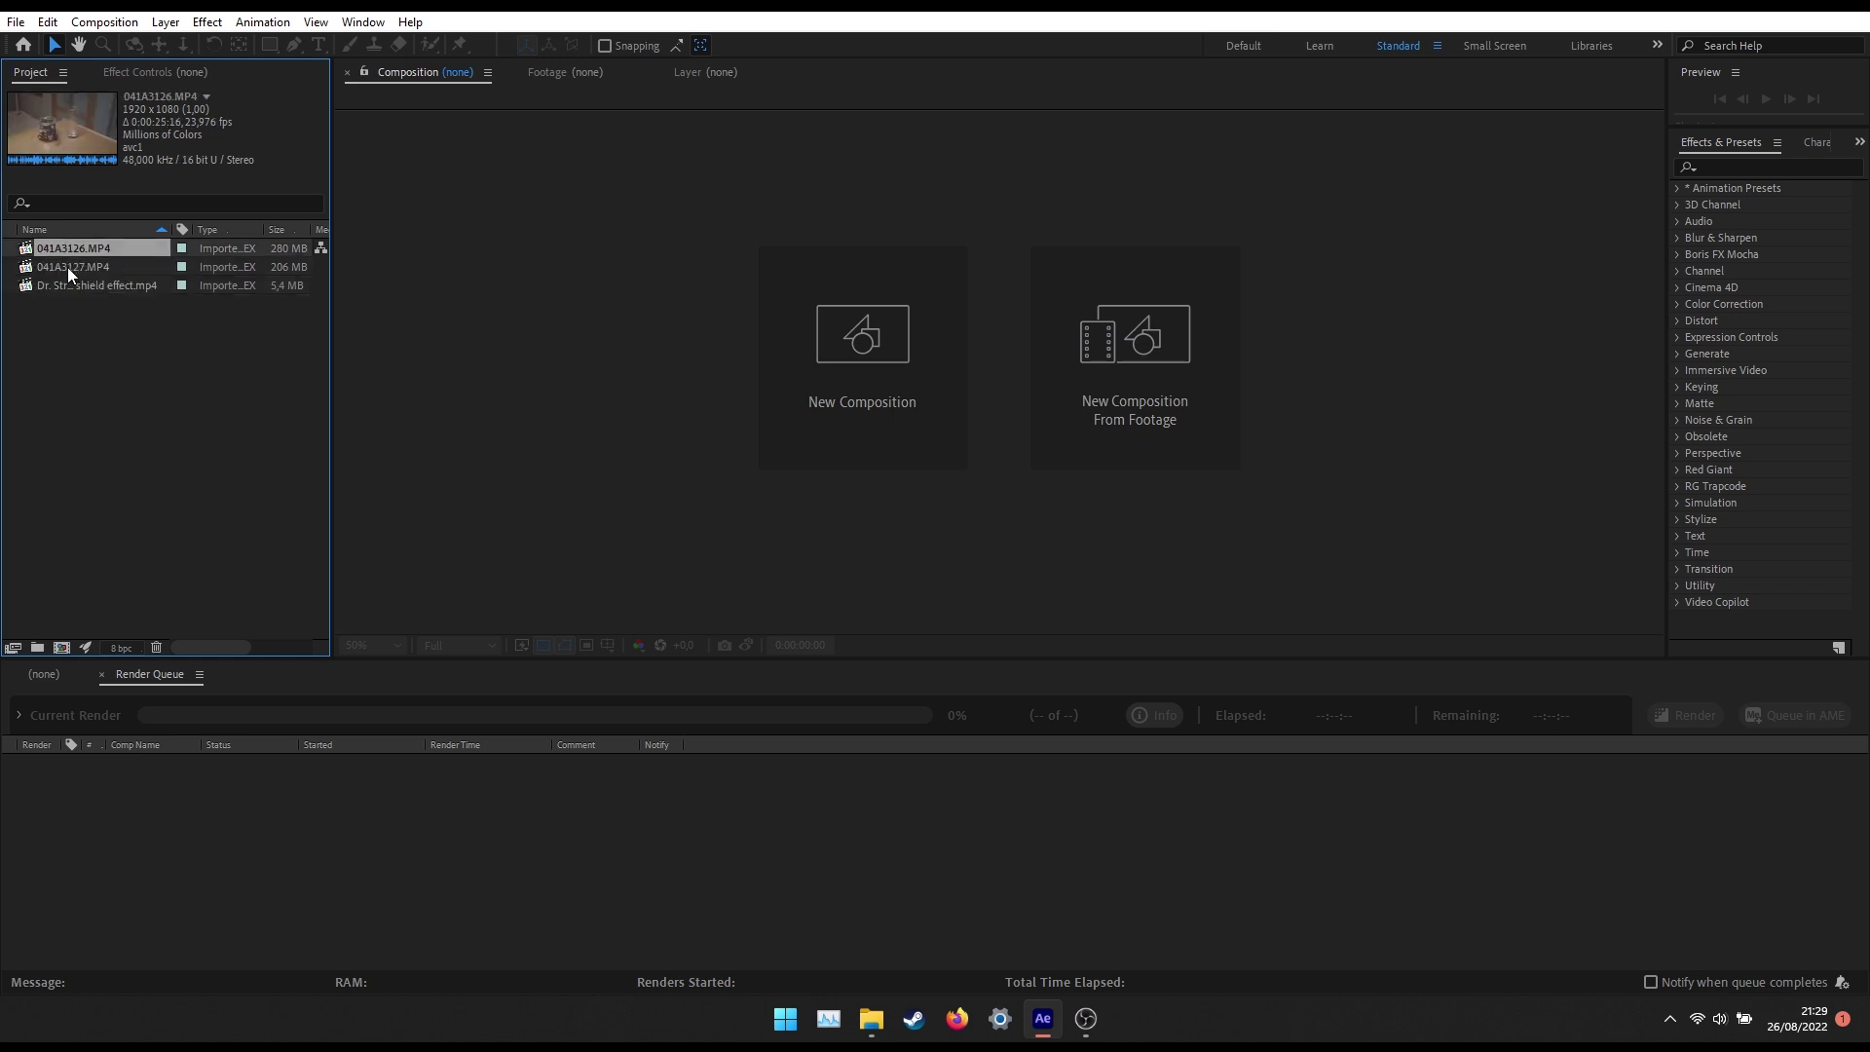
pyautogui.click(67, 268)
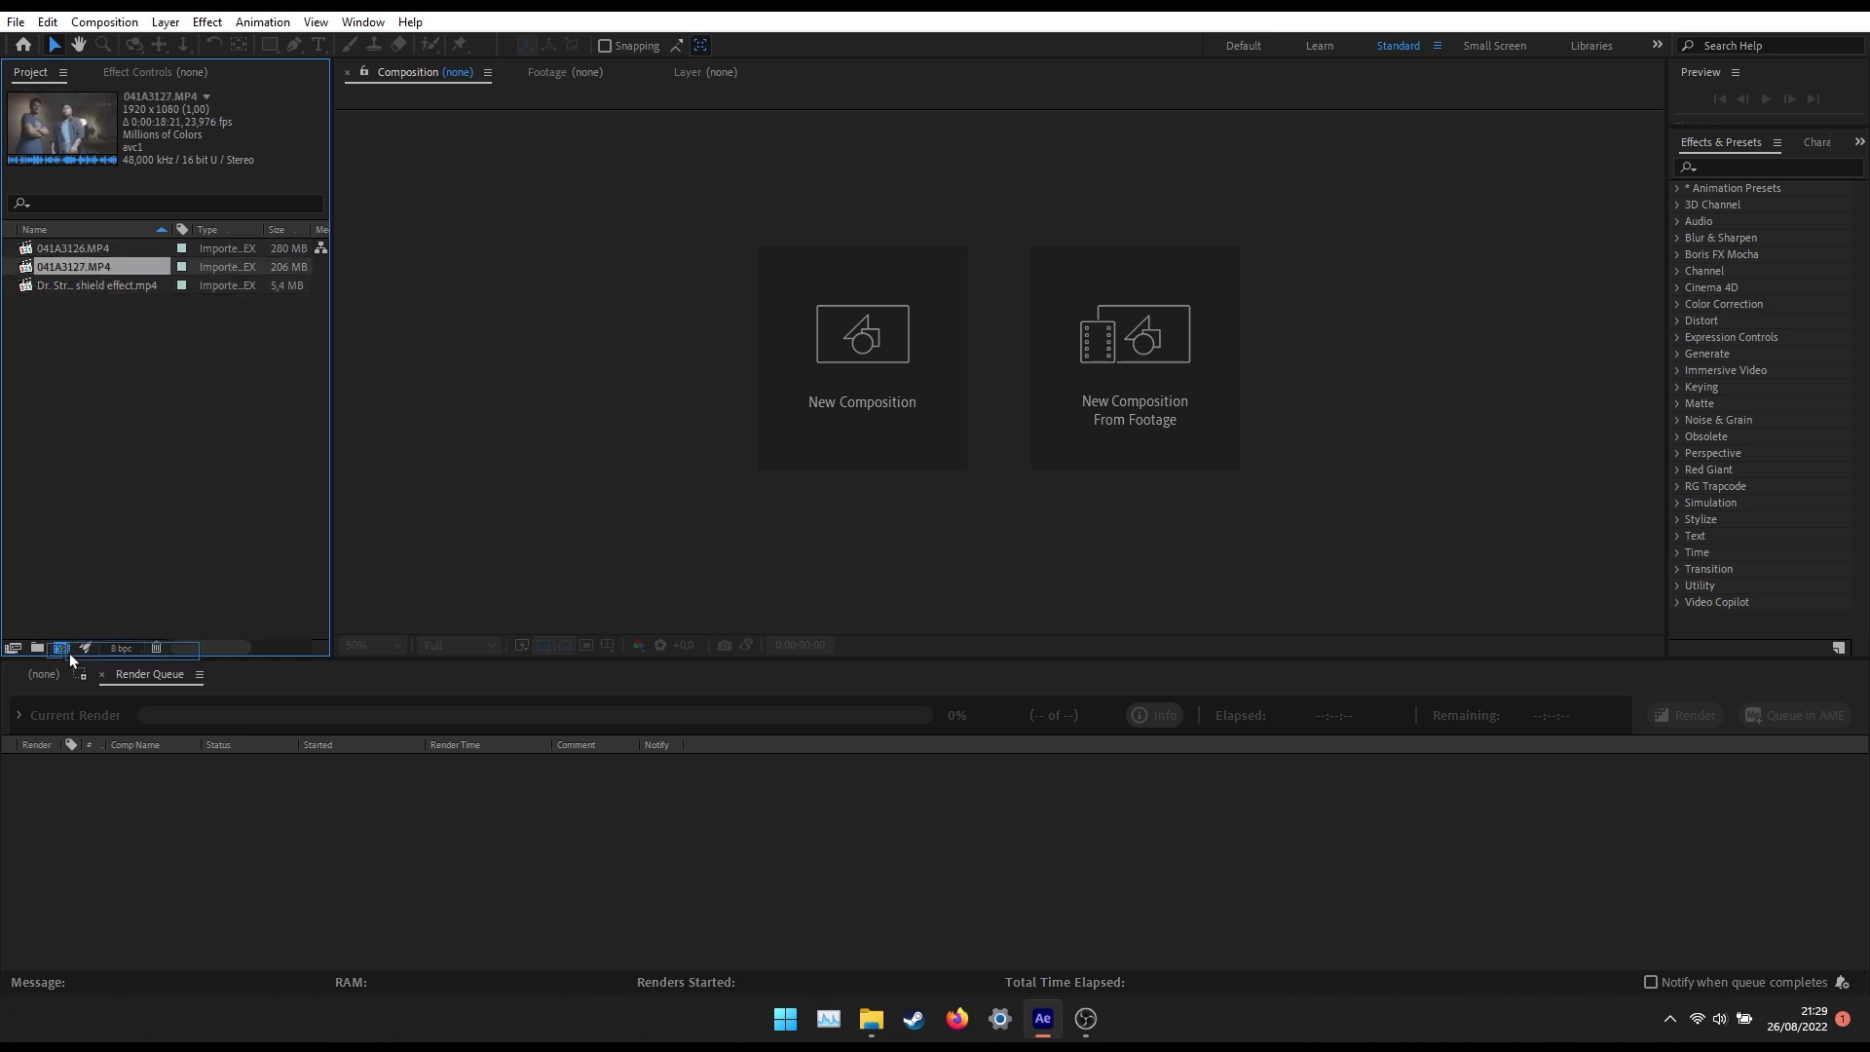
pyautogui.moveTo(70, 653); pyautogui.dragTo(66, 651)
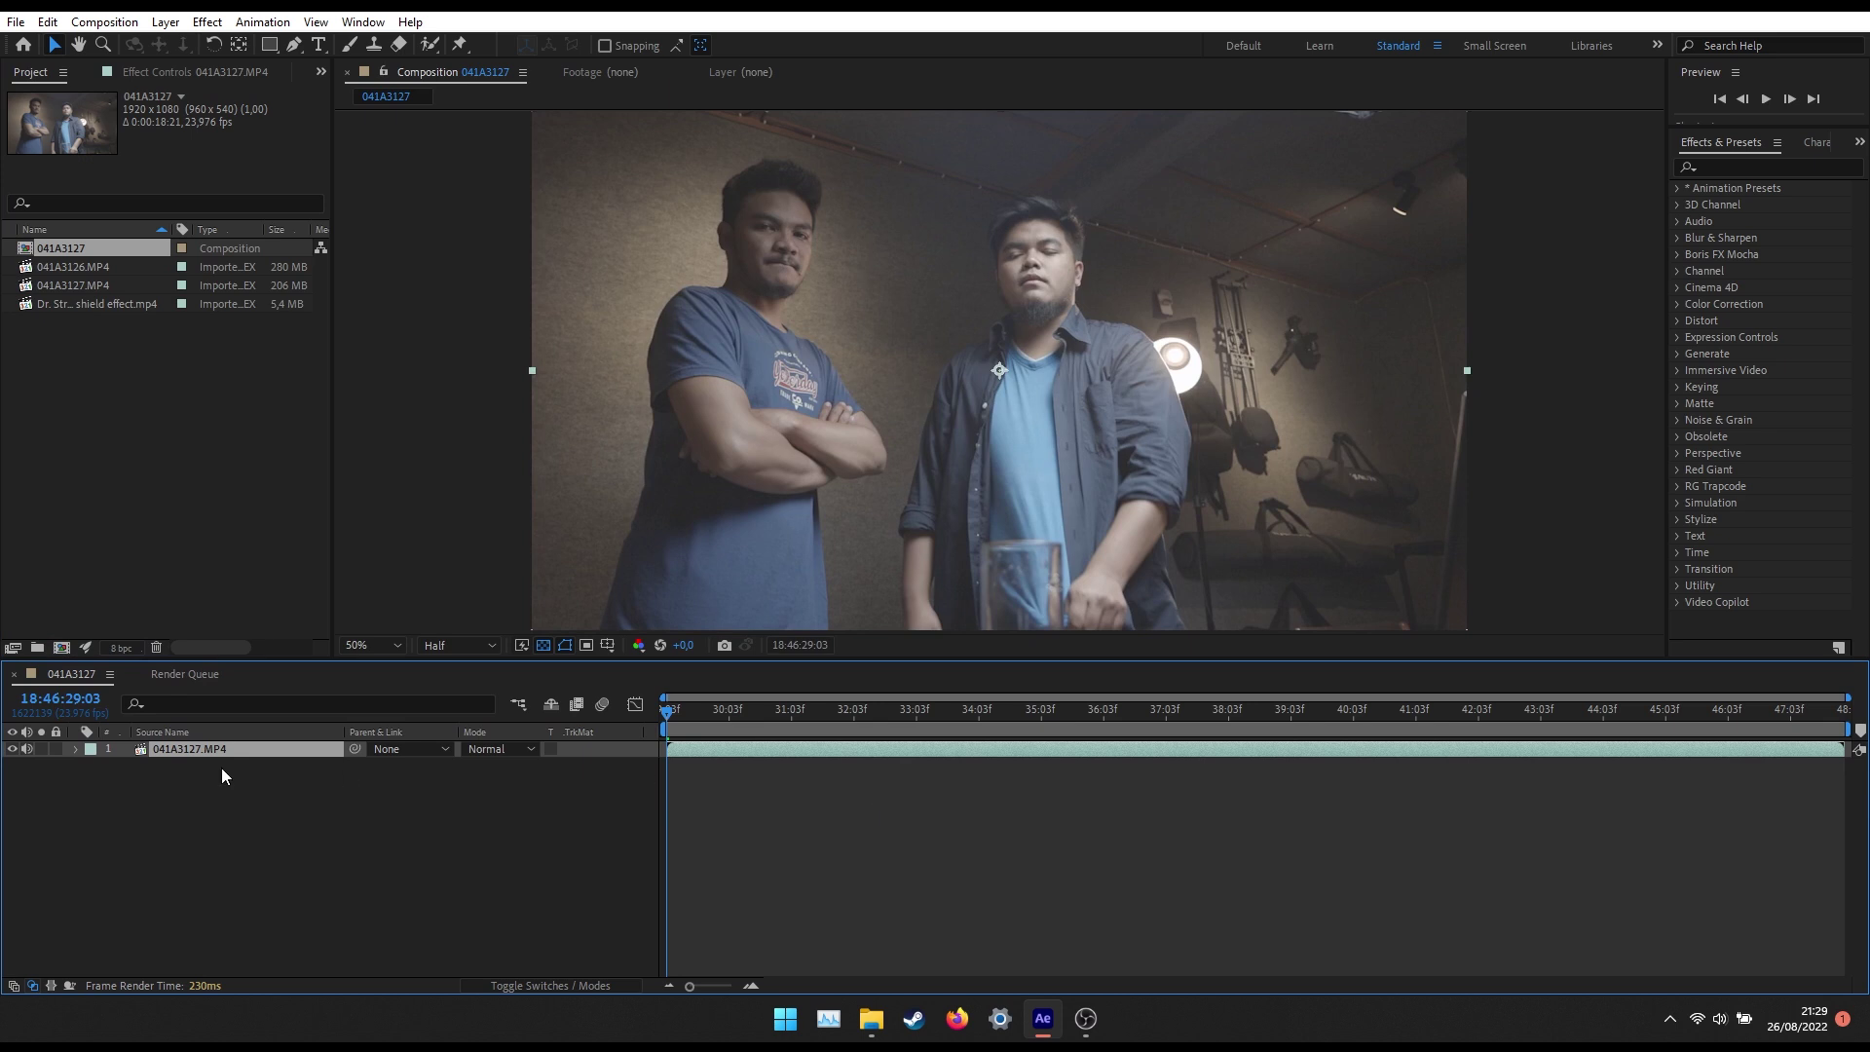
# Mark the work area around the hand gesture, from about 34:22 to 41:05.
pyautogui.moveTo(688, 718); pyautogui.dragTo(1039, 718)
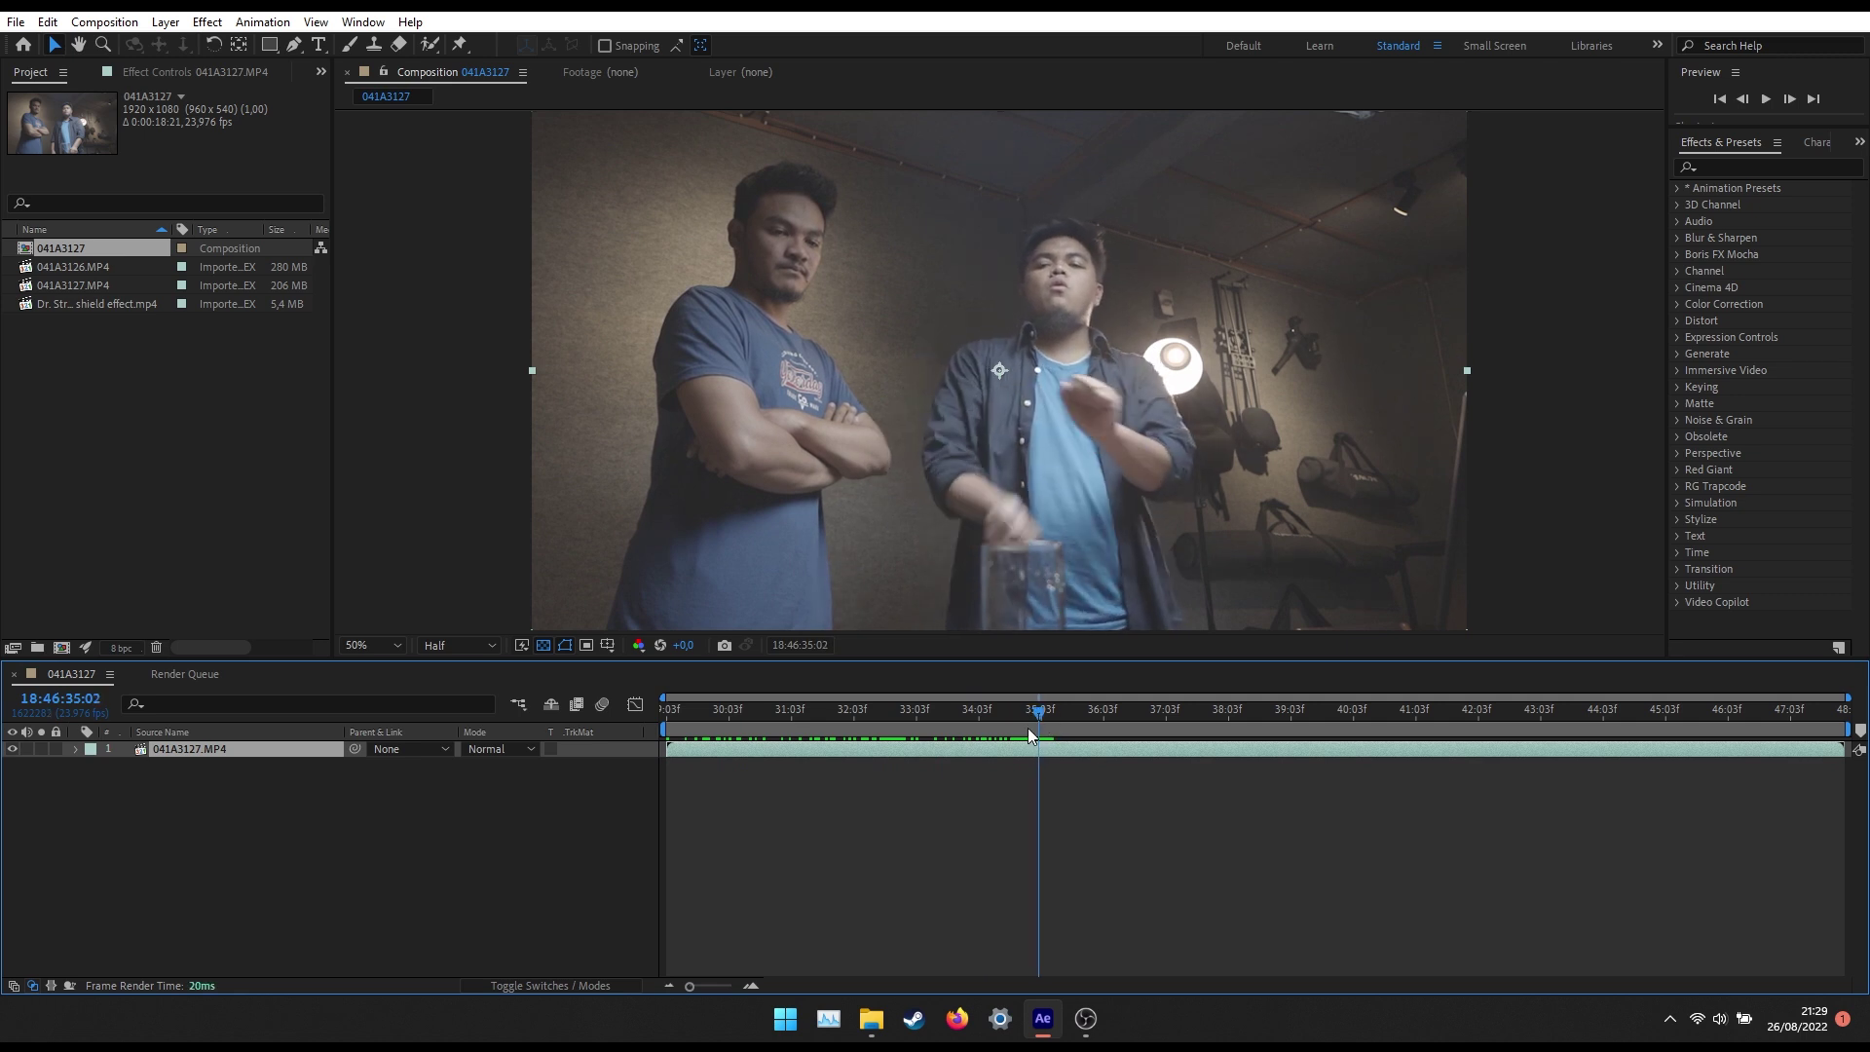
pyautogui.moveTo(1039, 714); pyautogui.dragTo(1027, 716)
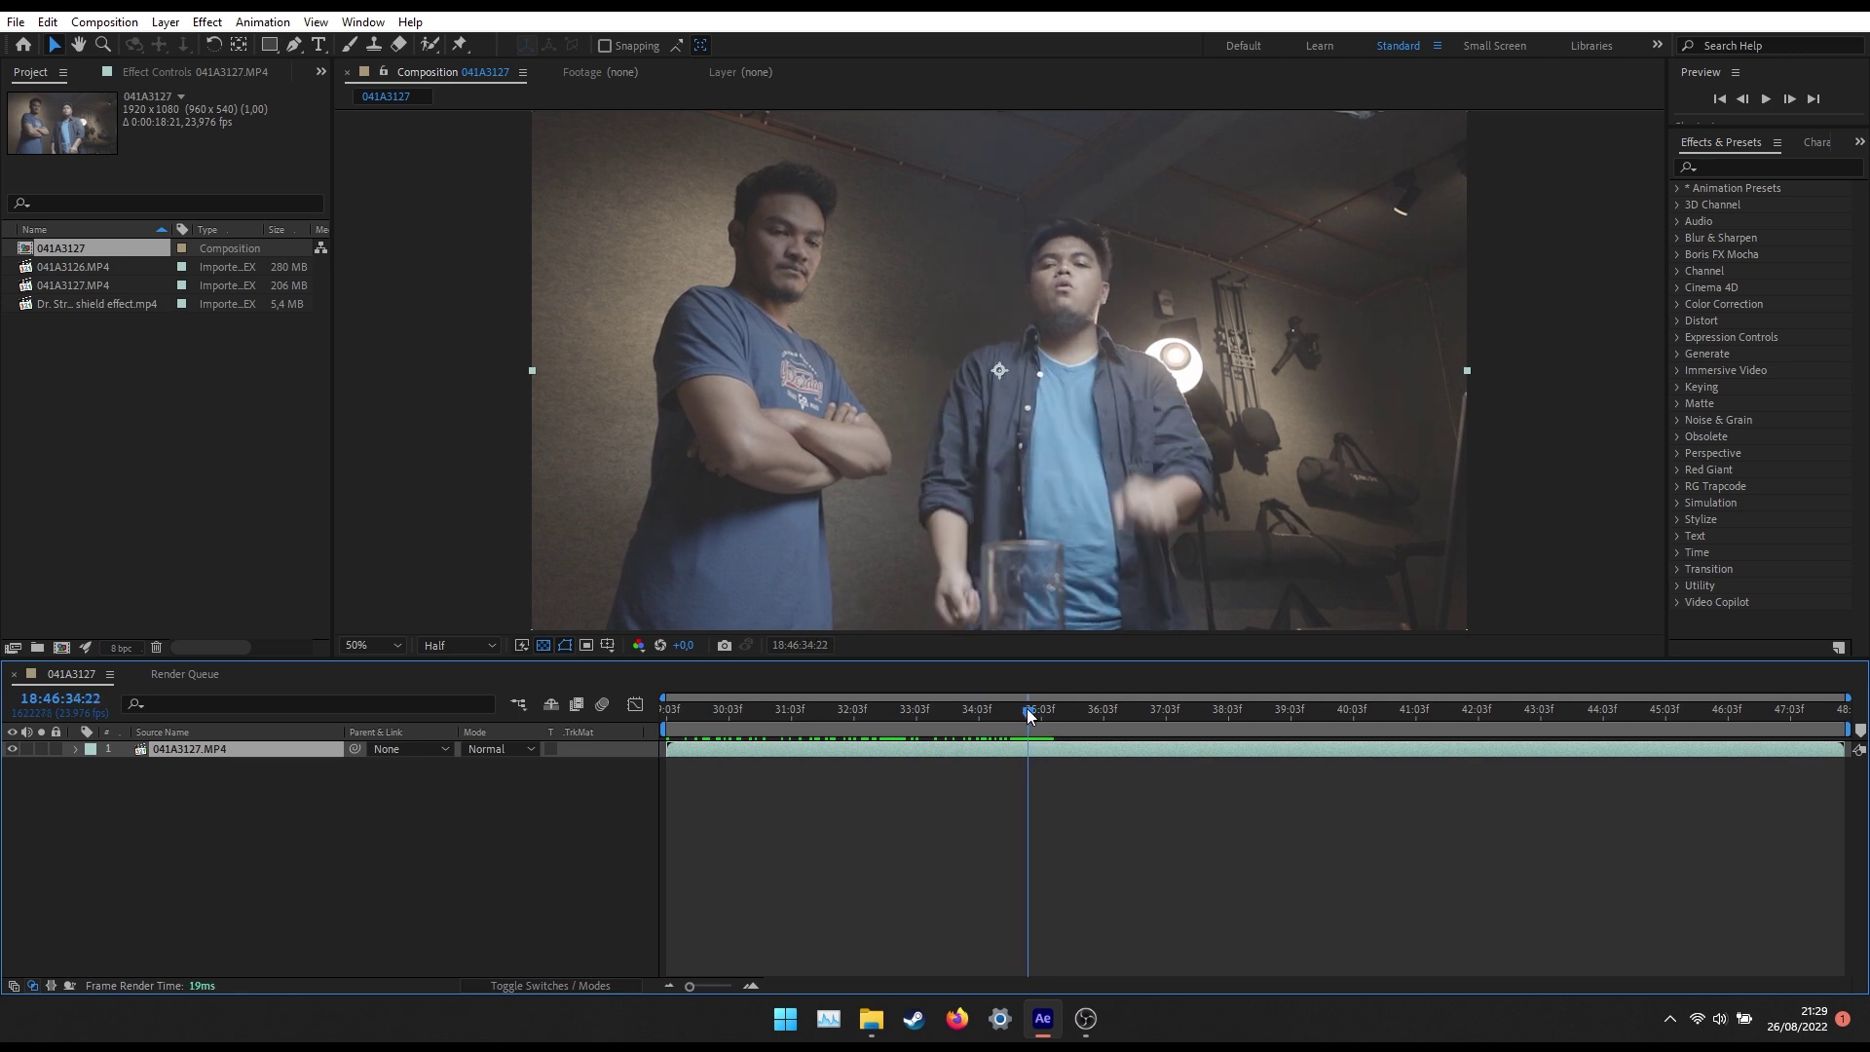
pyautogui.press('b')
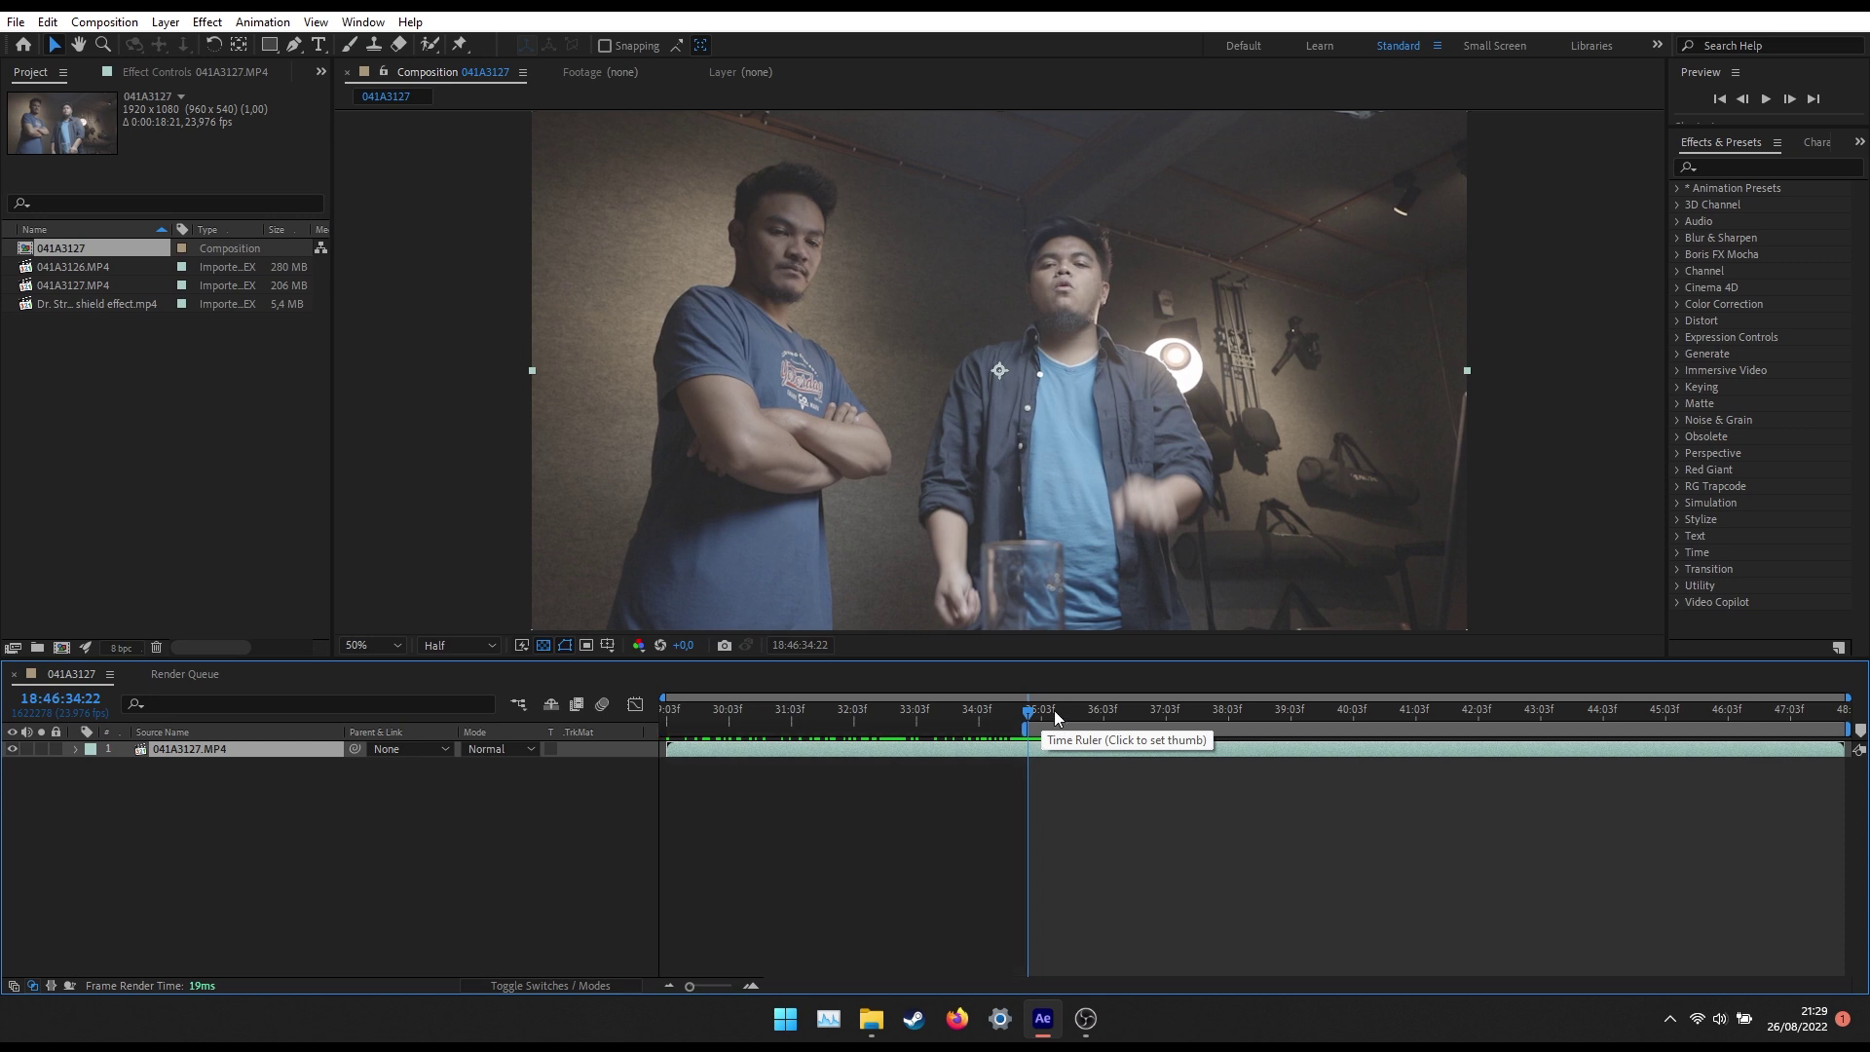
pyautogui.moveTo(1054, 710); pyautogui.dragTo(1382, 732)
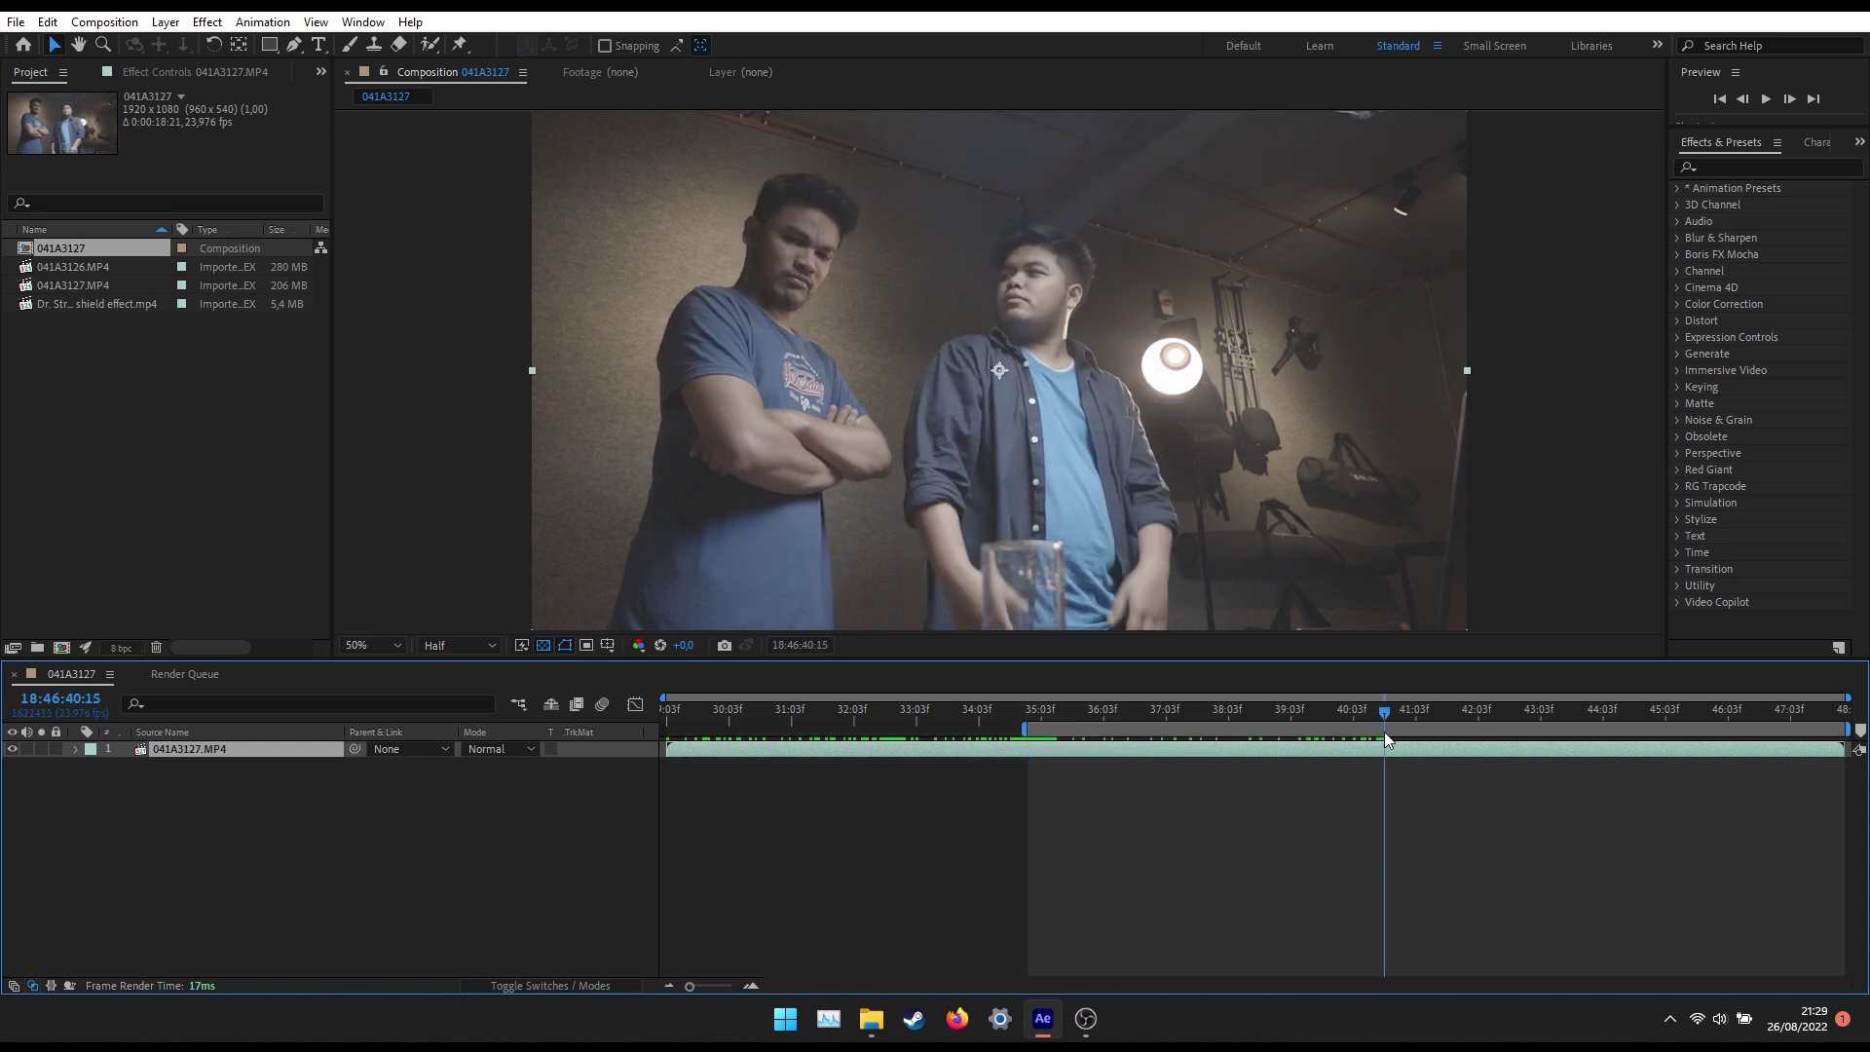
pyautogui.moveTo(1385, 733); pyautogui.dragTo(1414, 733)
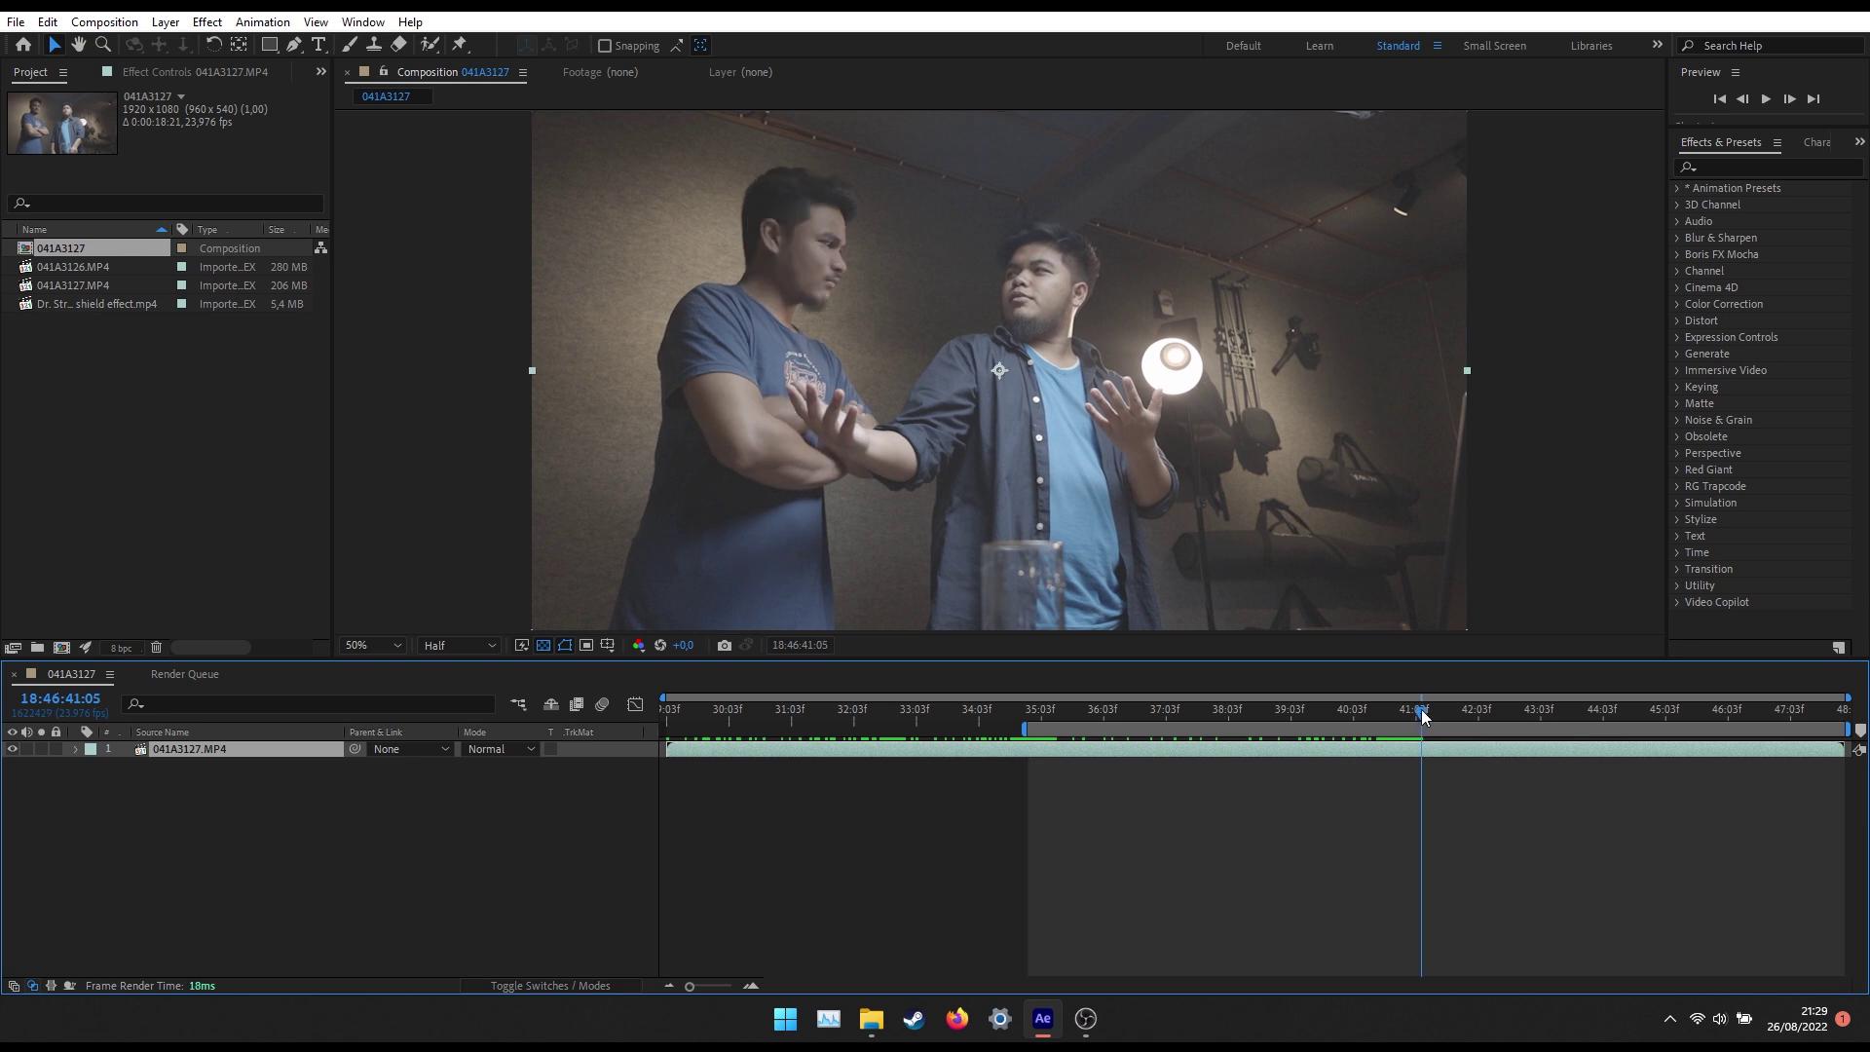
pyautogui.press('n')
pyautogui.moveTo(1422, 717); pyautogui.dragTo(1453, 721)
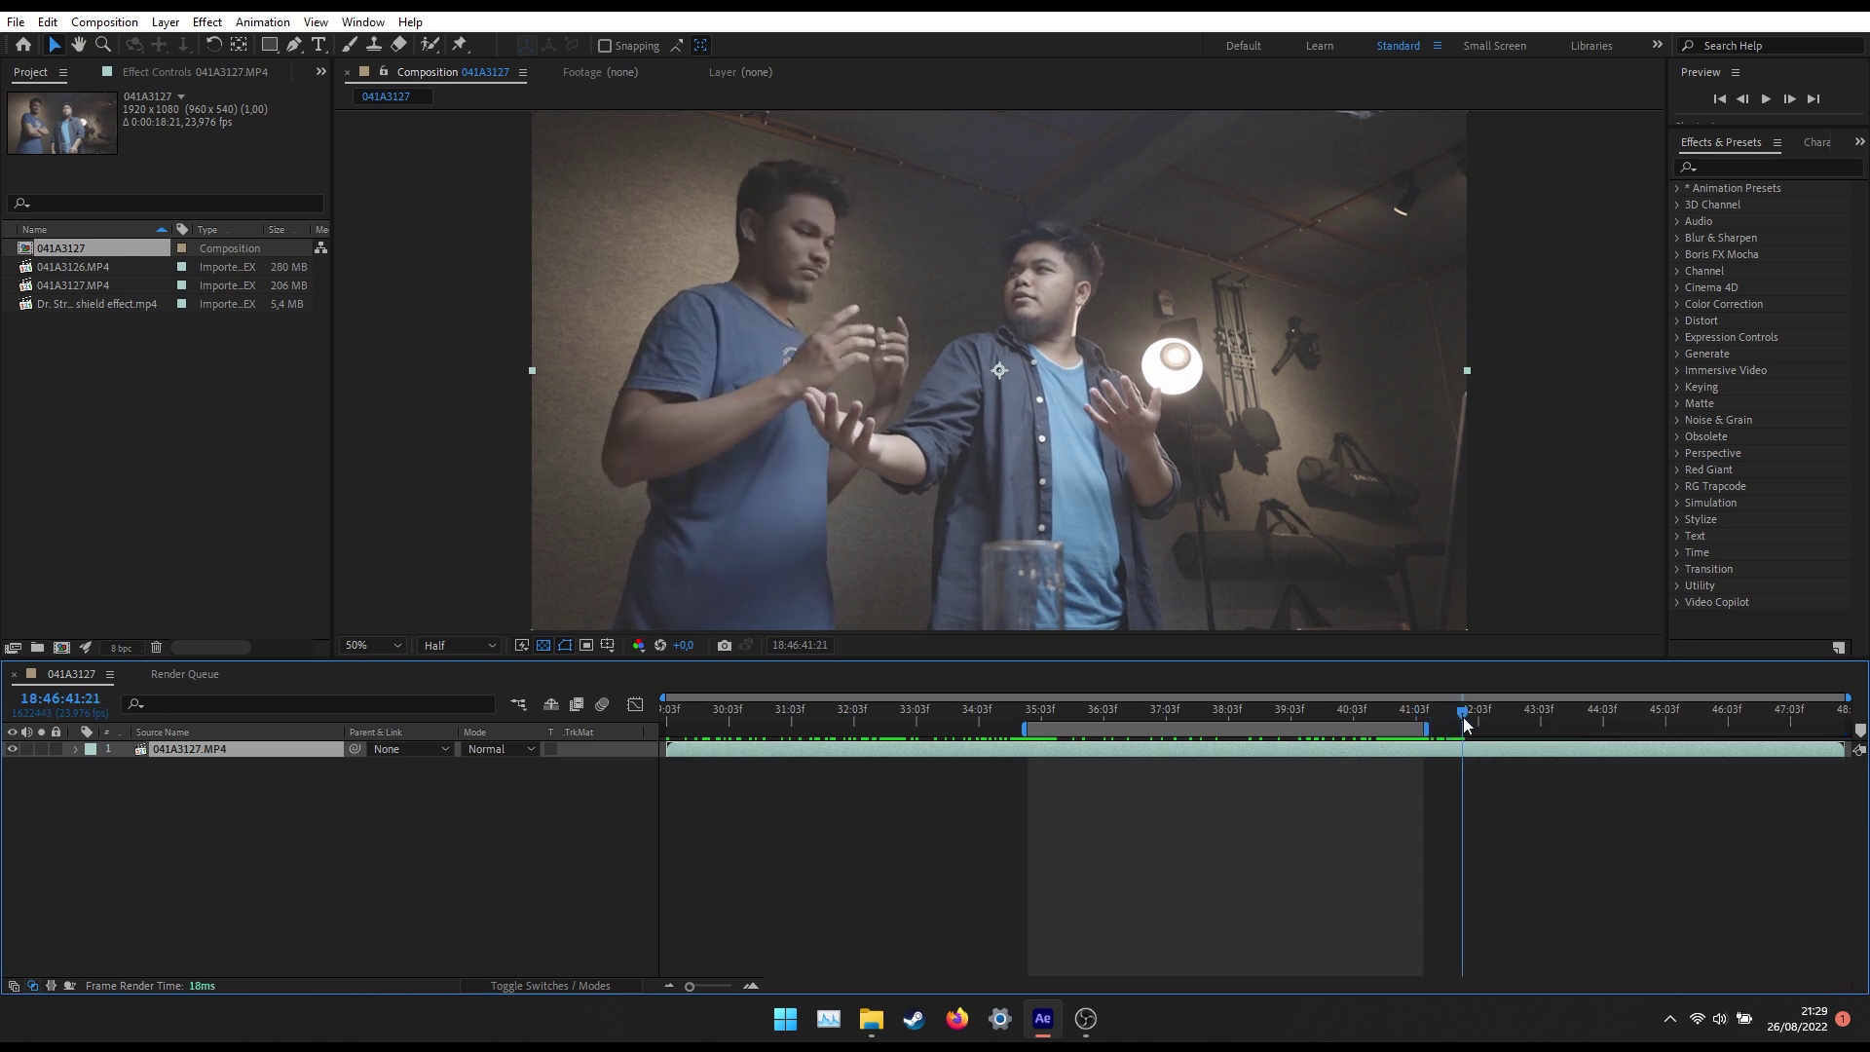
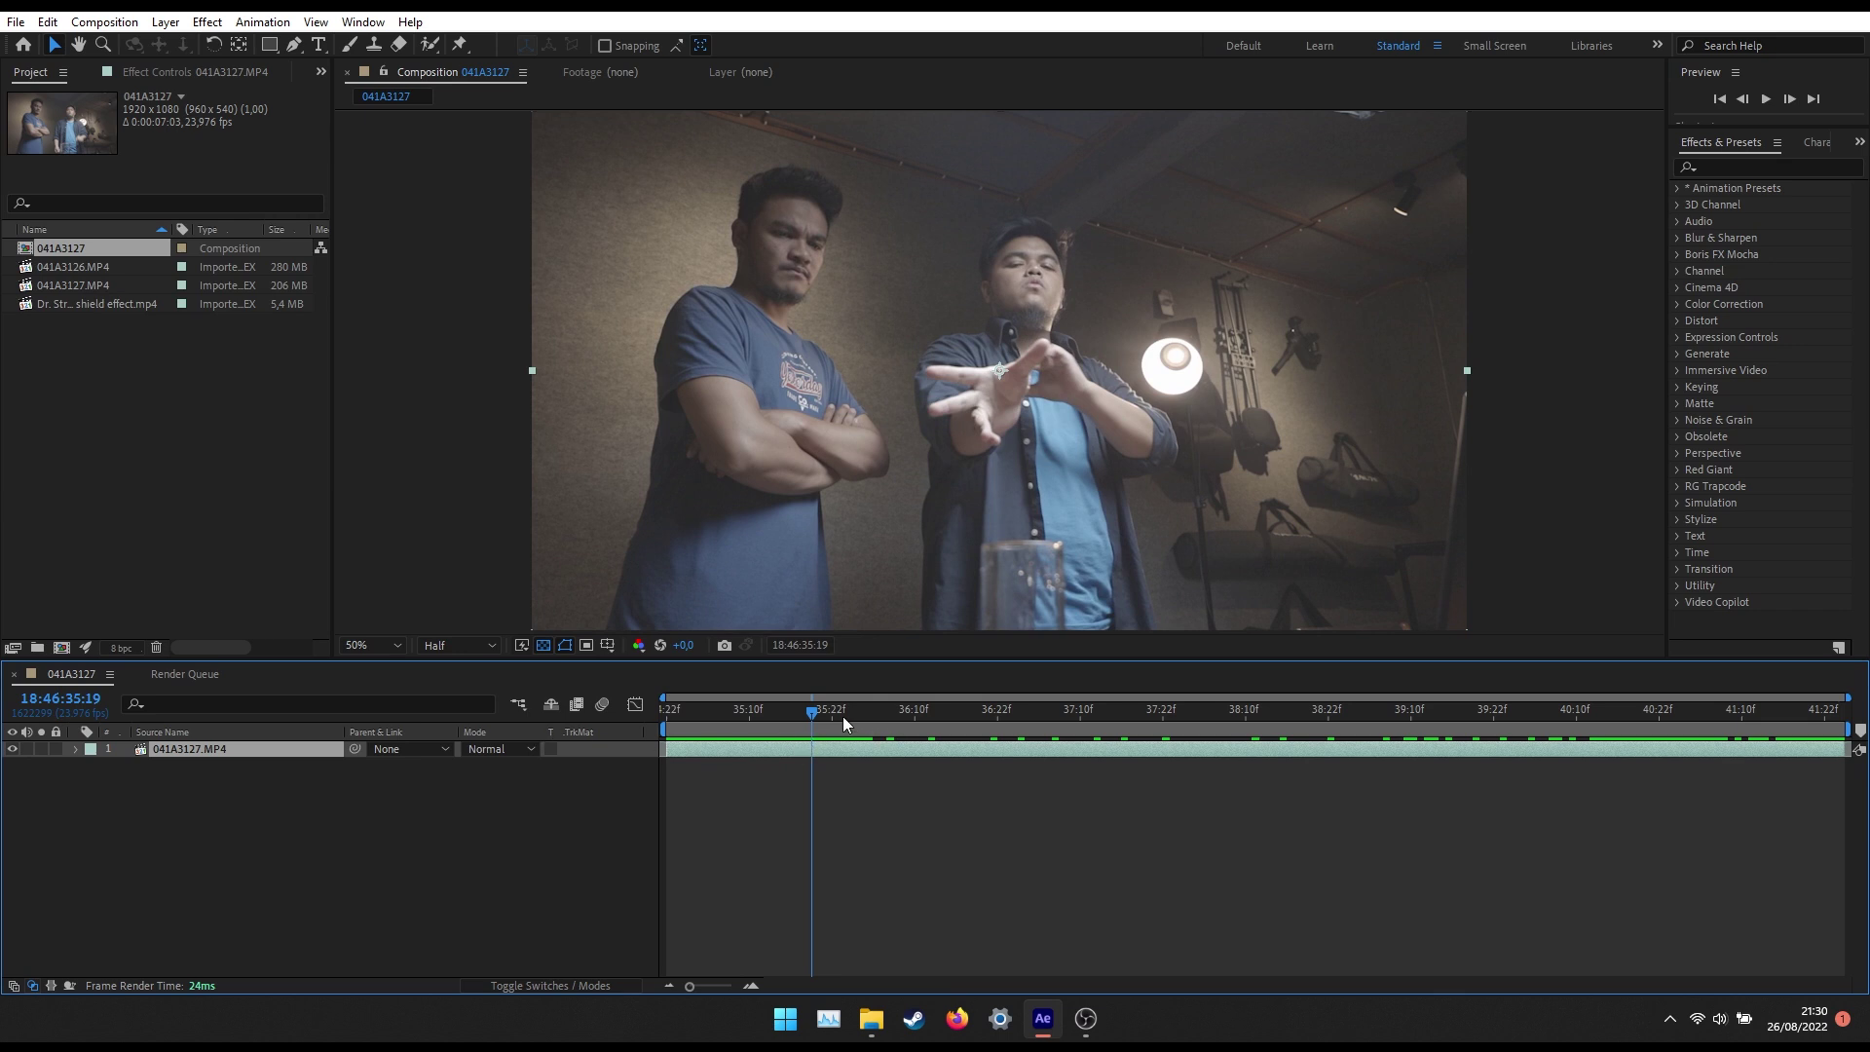
# At about 35:16, place Dr. Strange shield effect.mp4 in the timeline above 041A3127.MP4.
pyautogui.moveTo(815, 709); pyautogui.dragTo(787, 716)
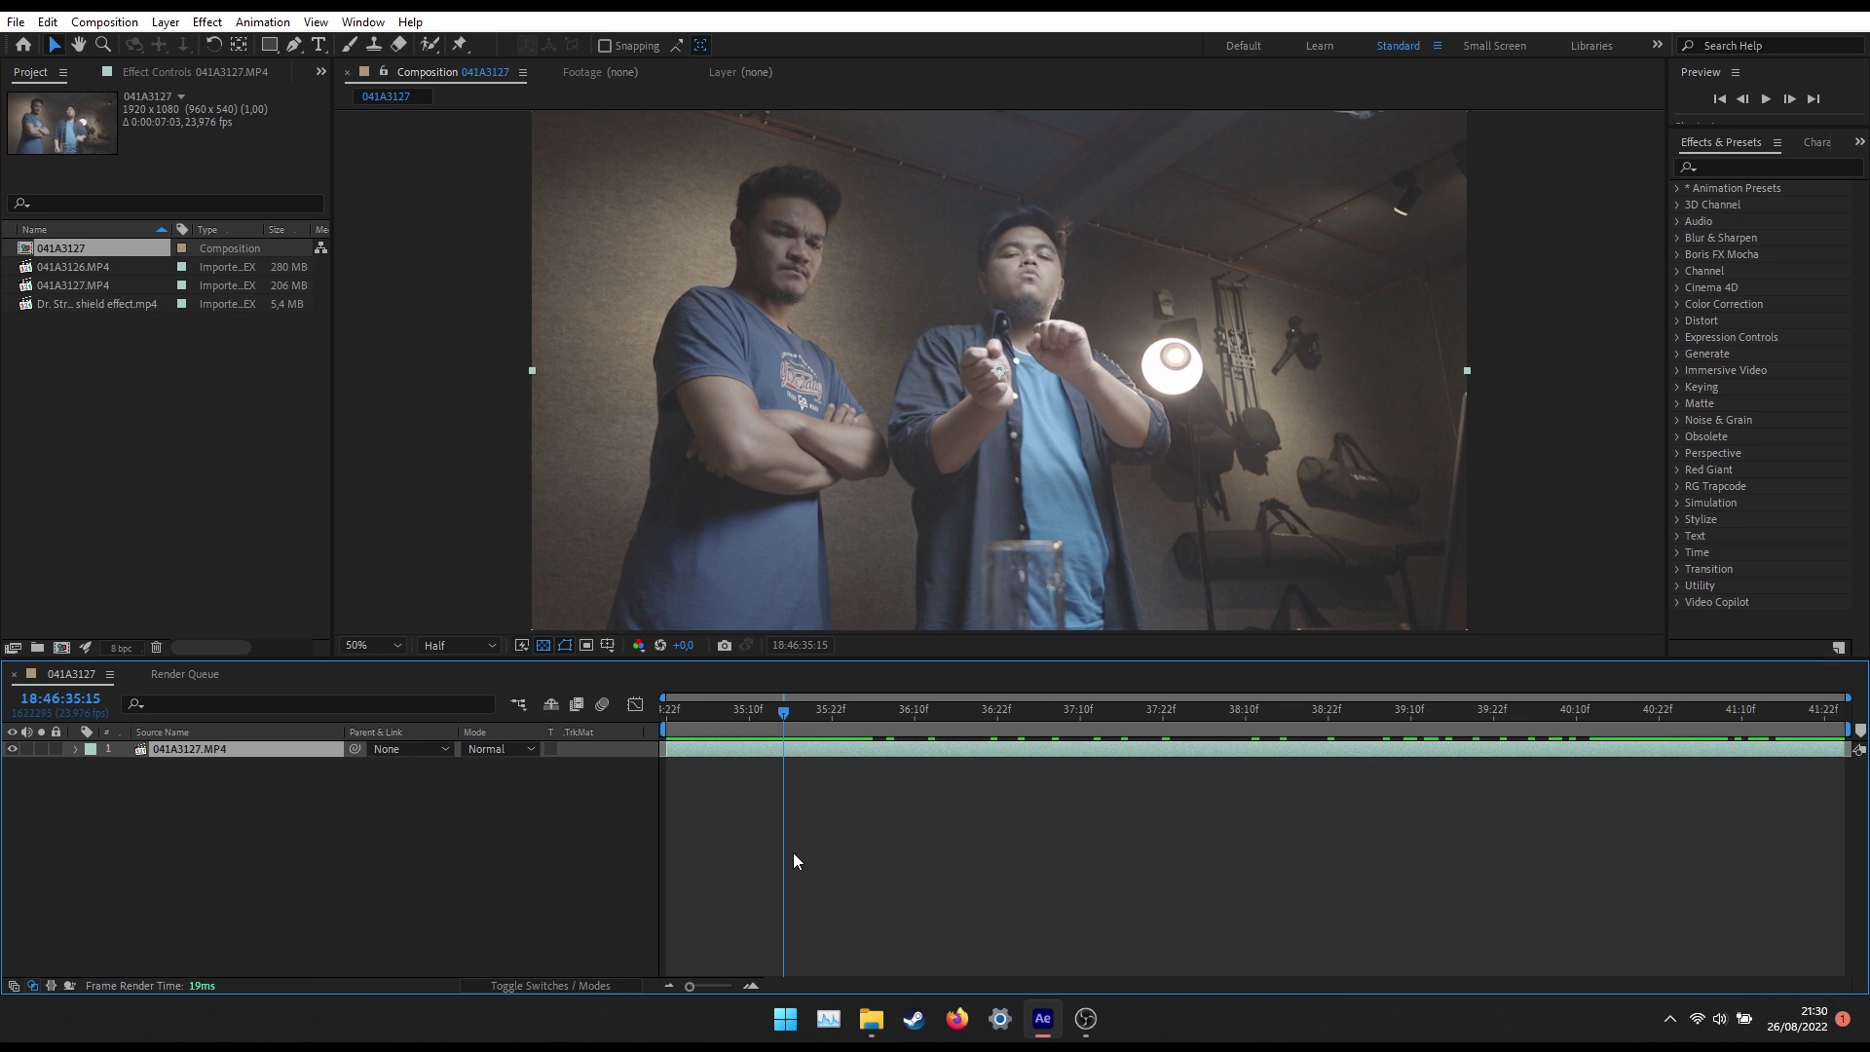
pyautogui.click(84, 303)
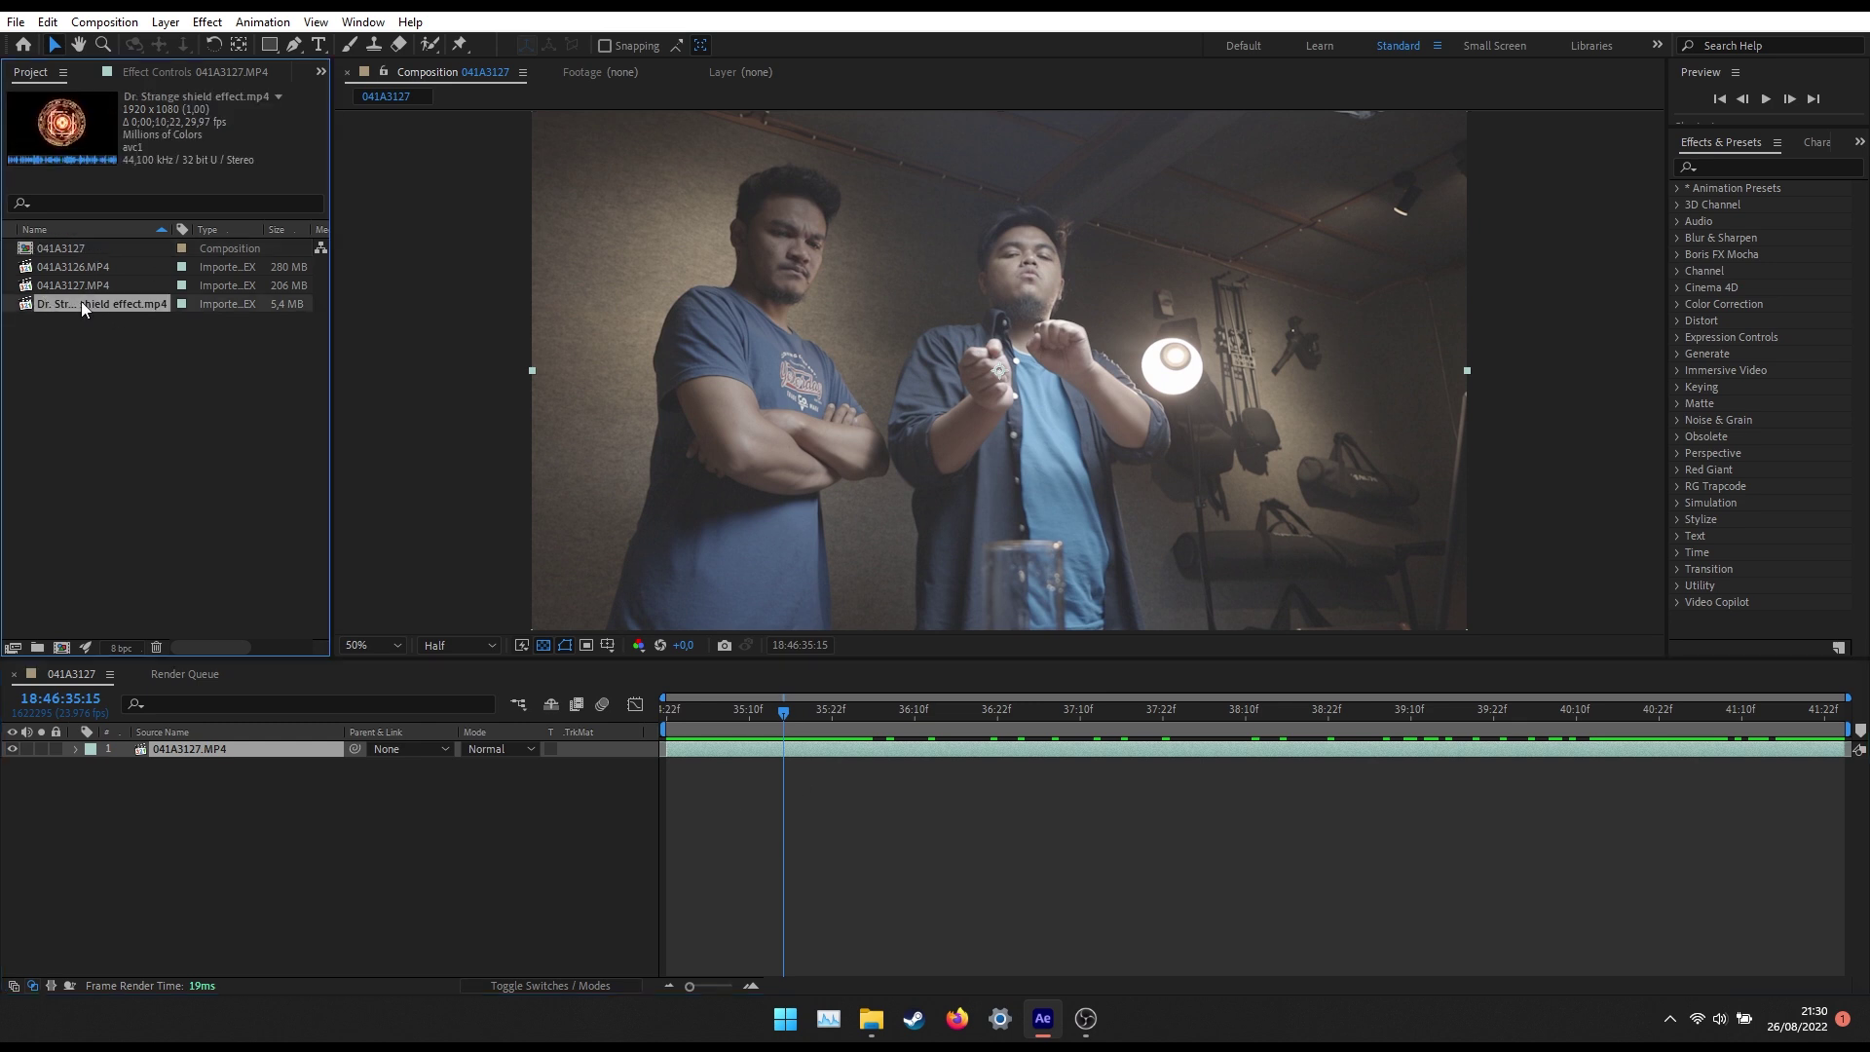
pyautogui.moveTo(62, 300); pyautogui.dragTo(244, 746)
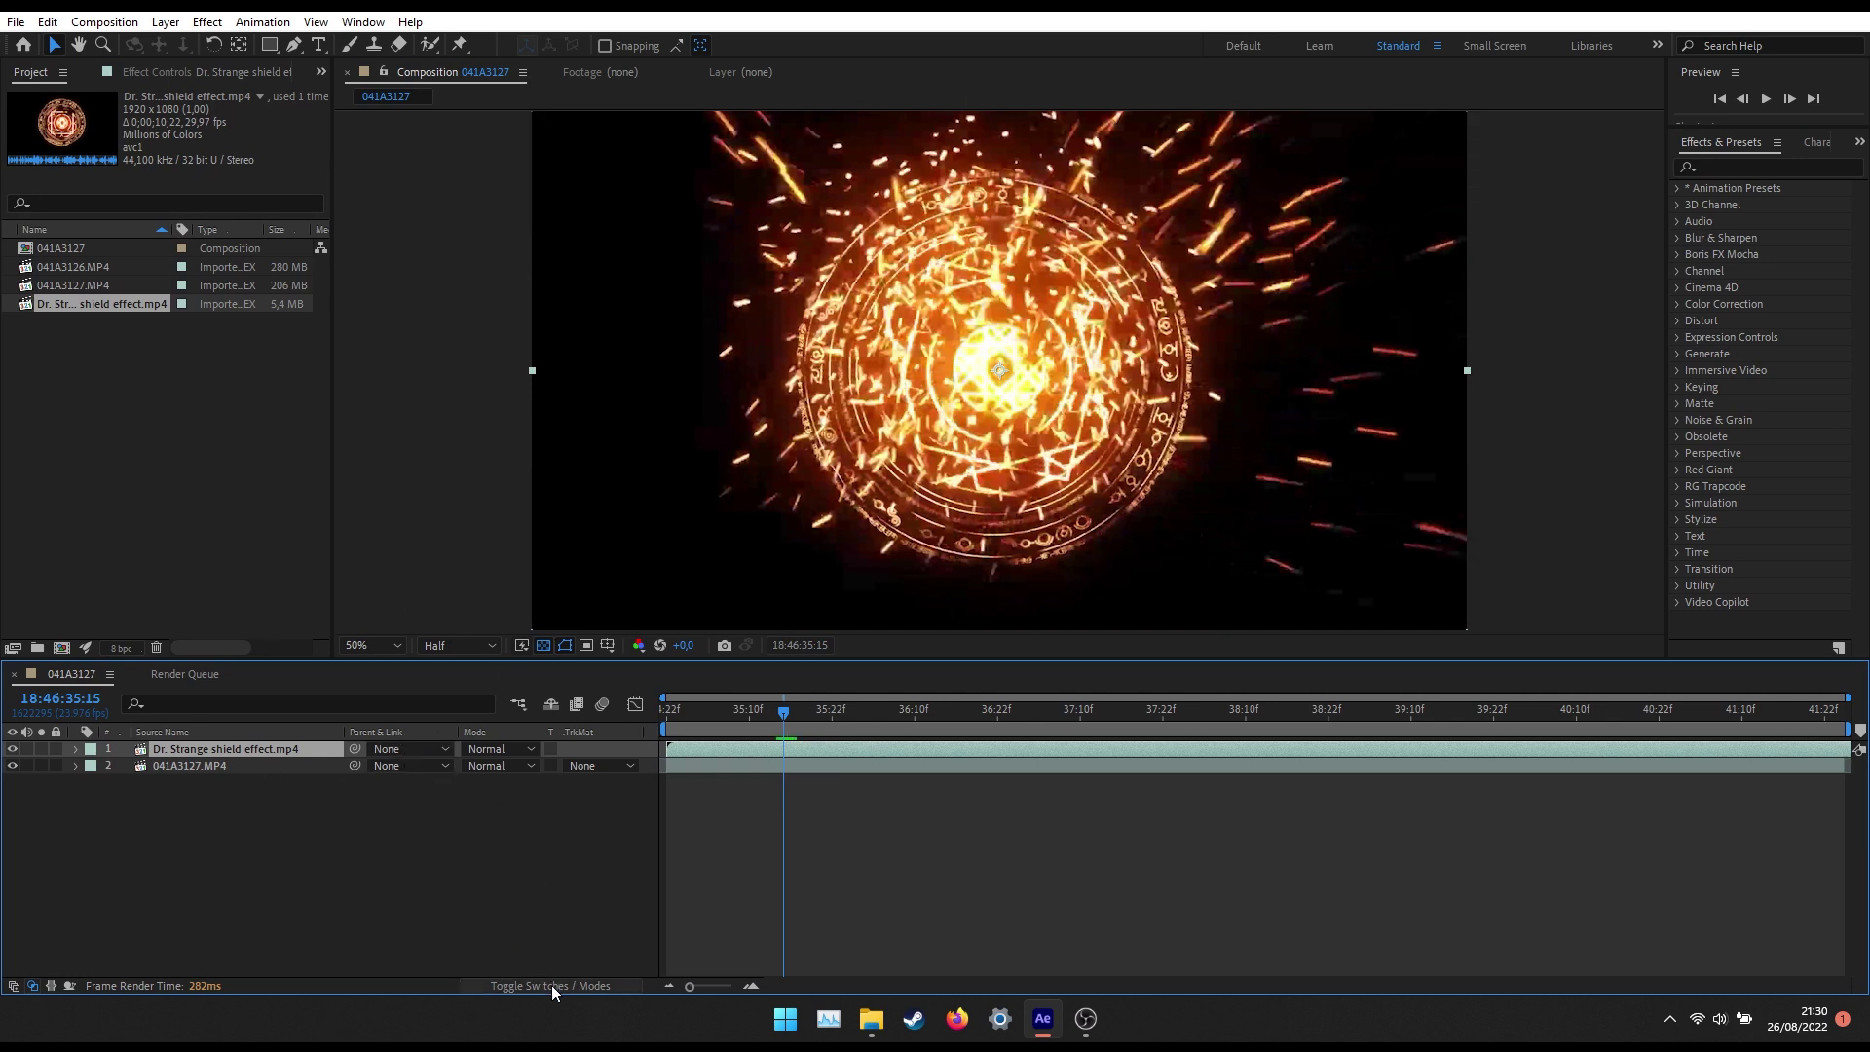
# Switch the timeline to the switches view and enable the Modes column.
pyautogui.click(580, 986)
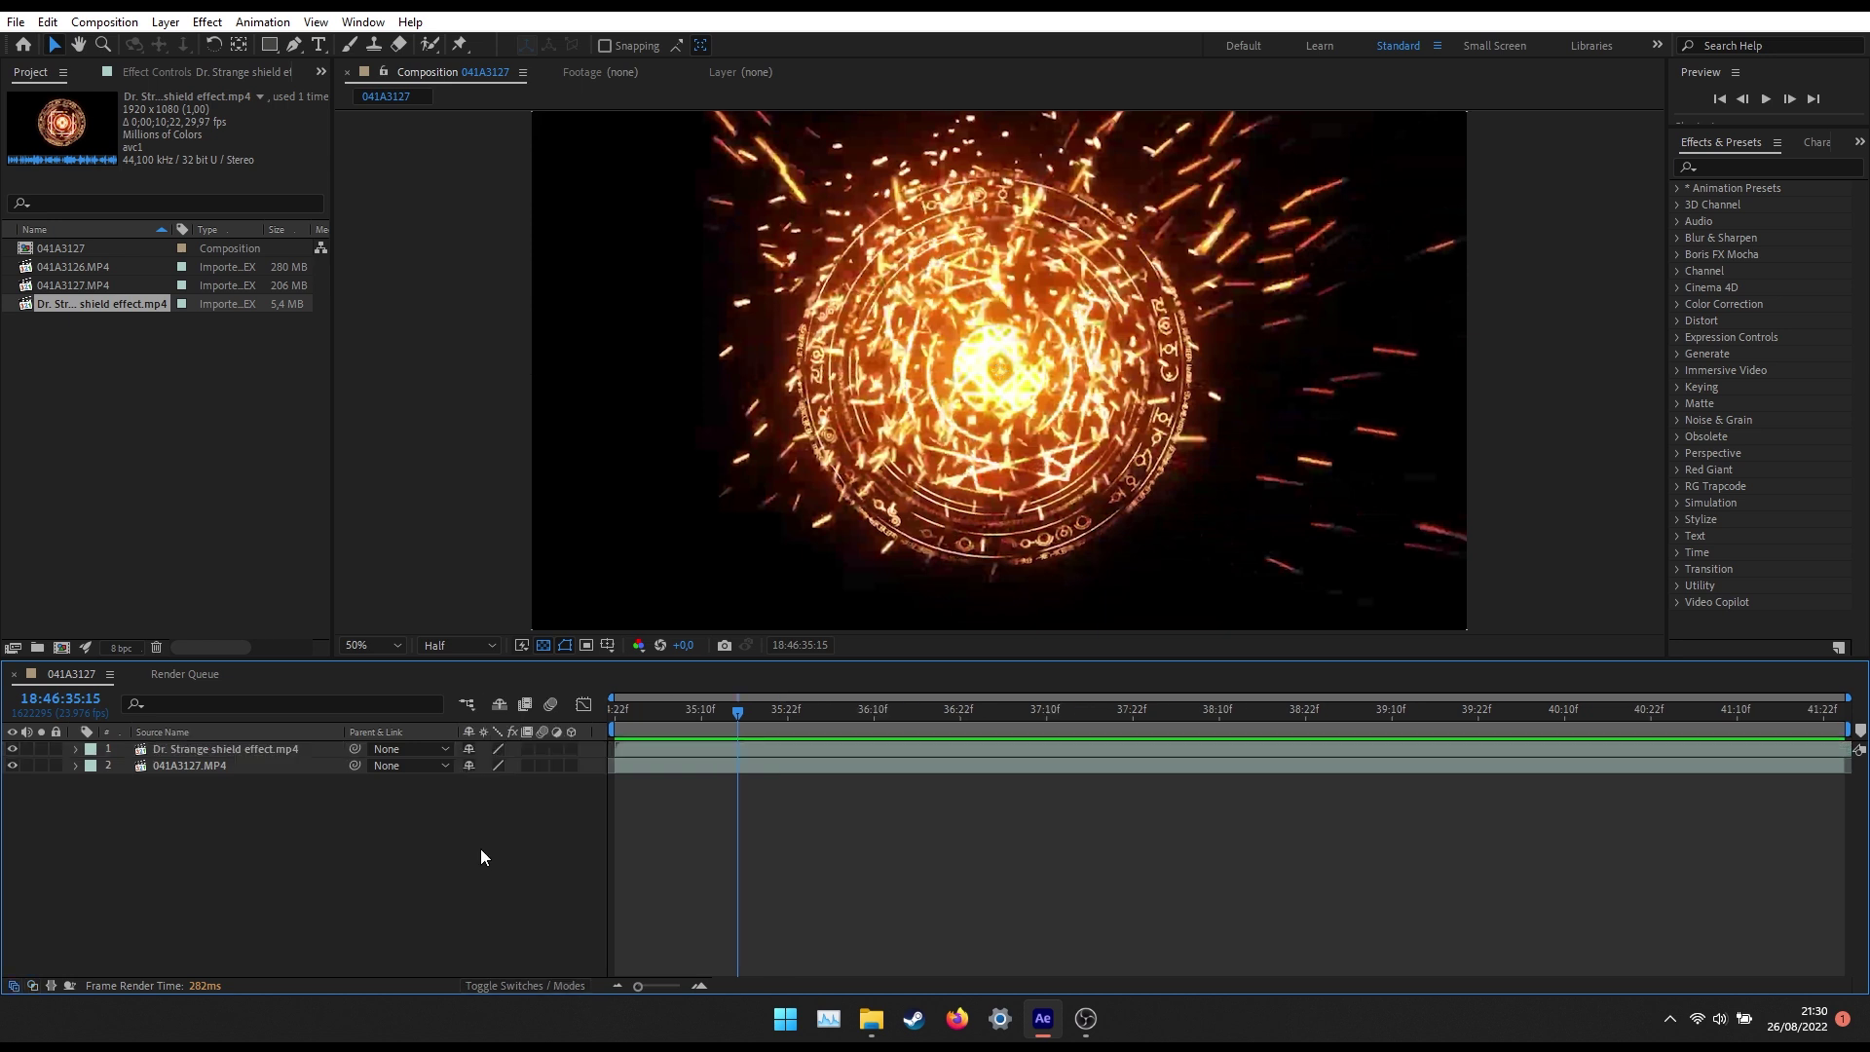
pyautogui.rightClick(599, 731)
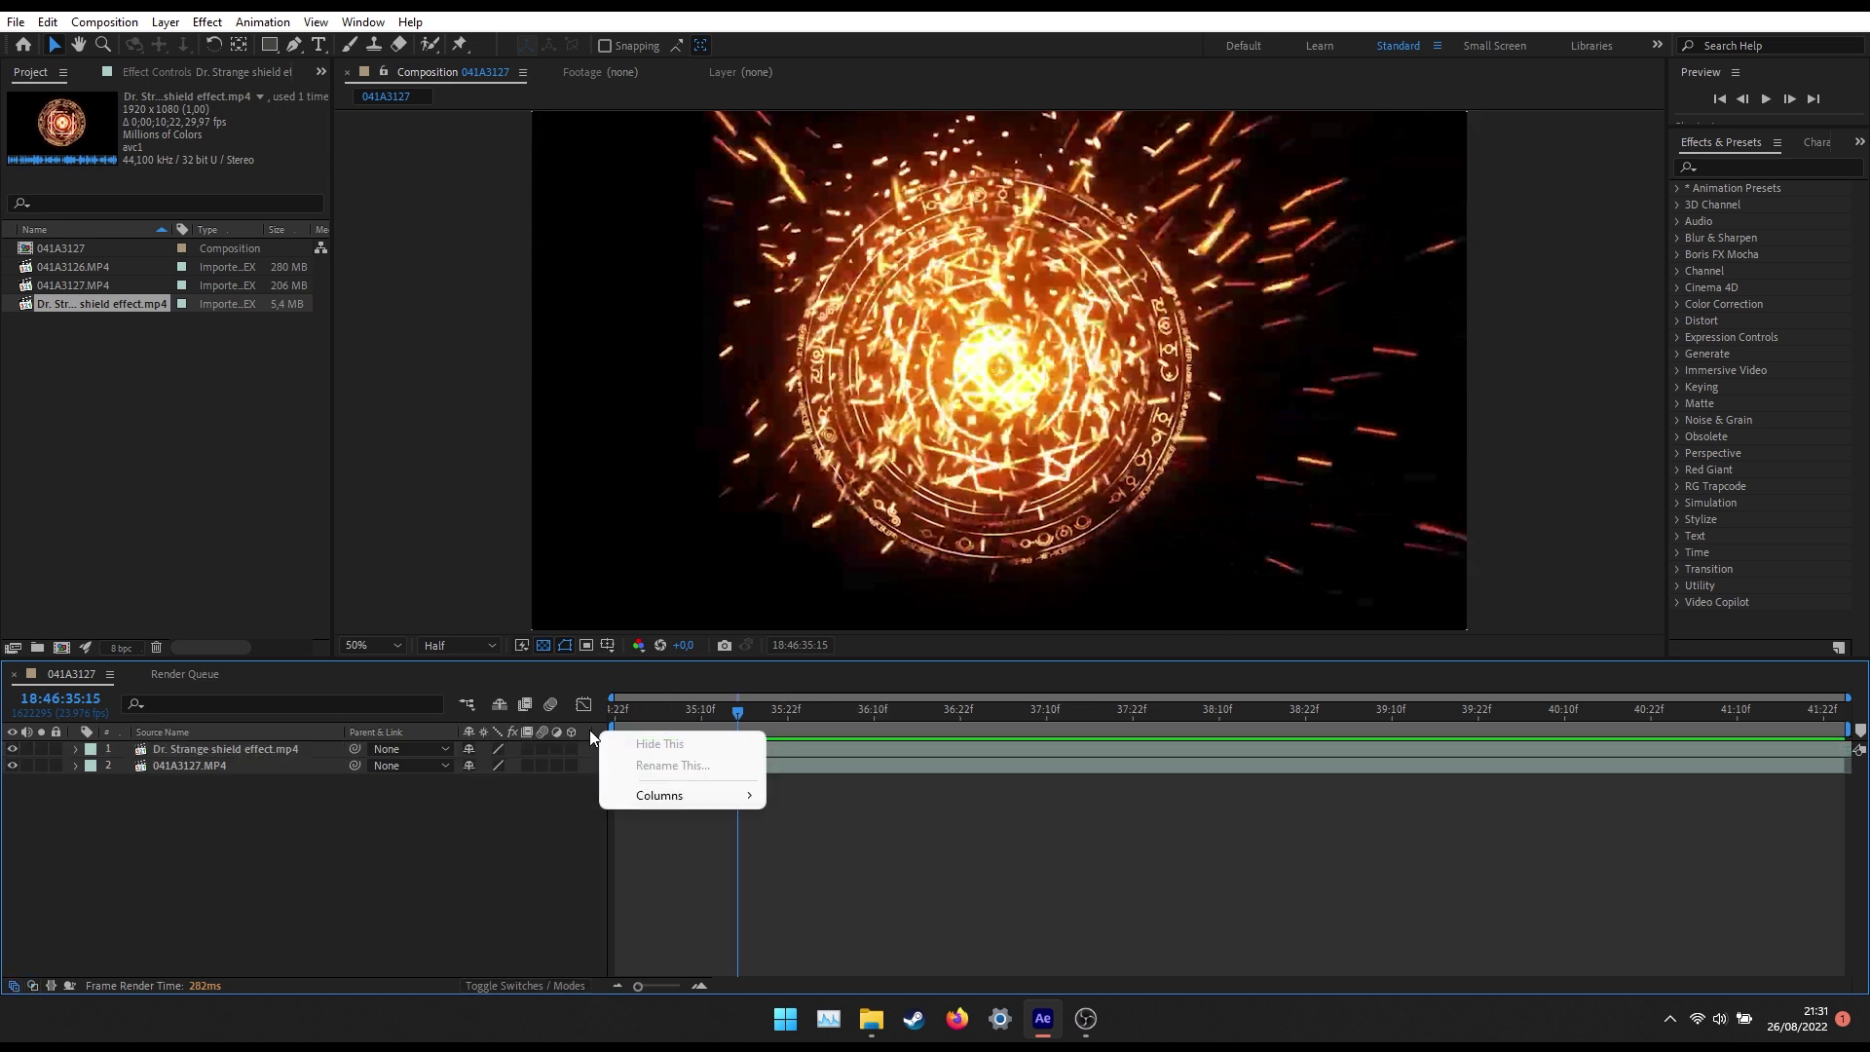
pyautogui.moveTo(670, 795)
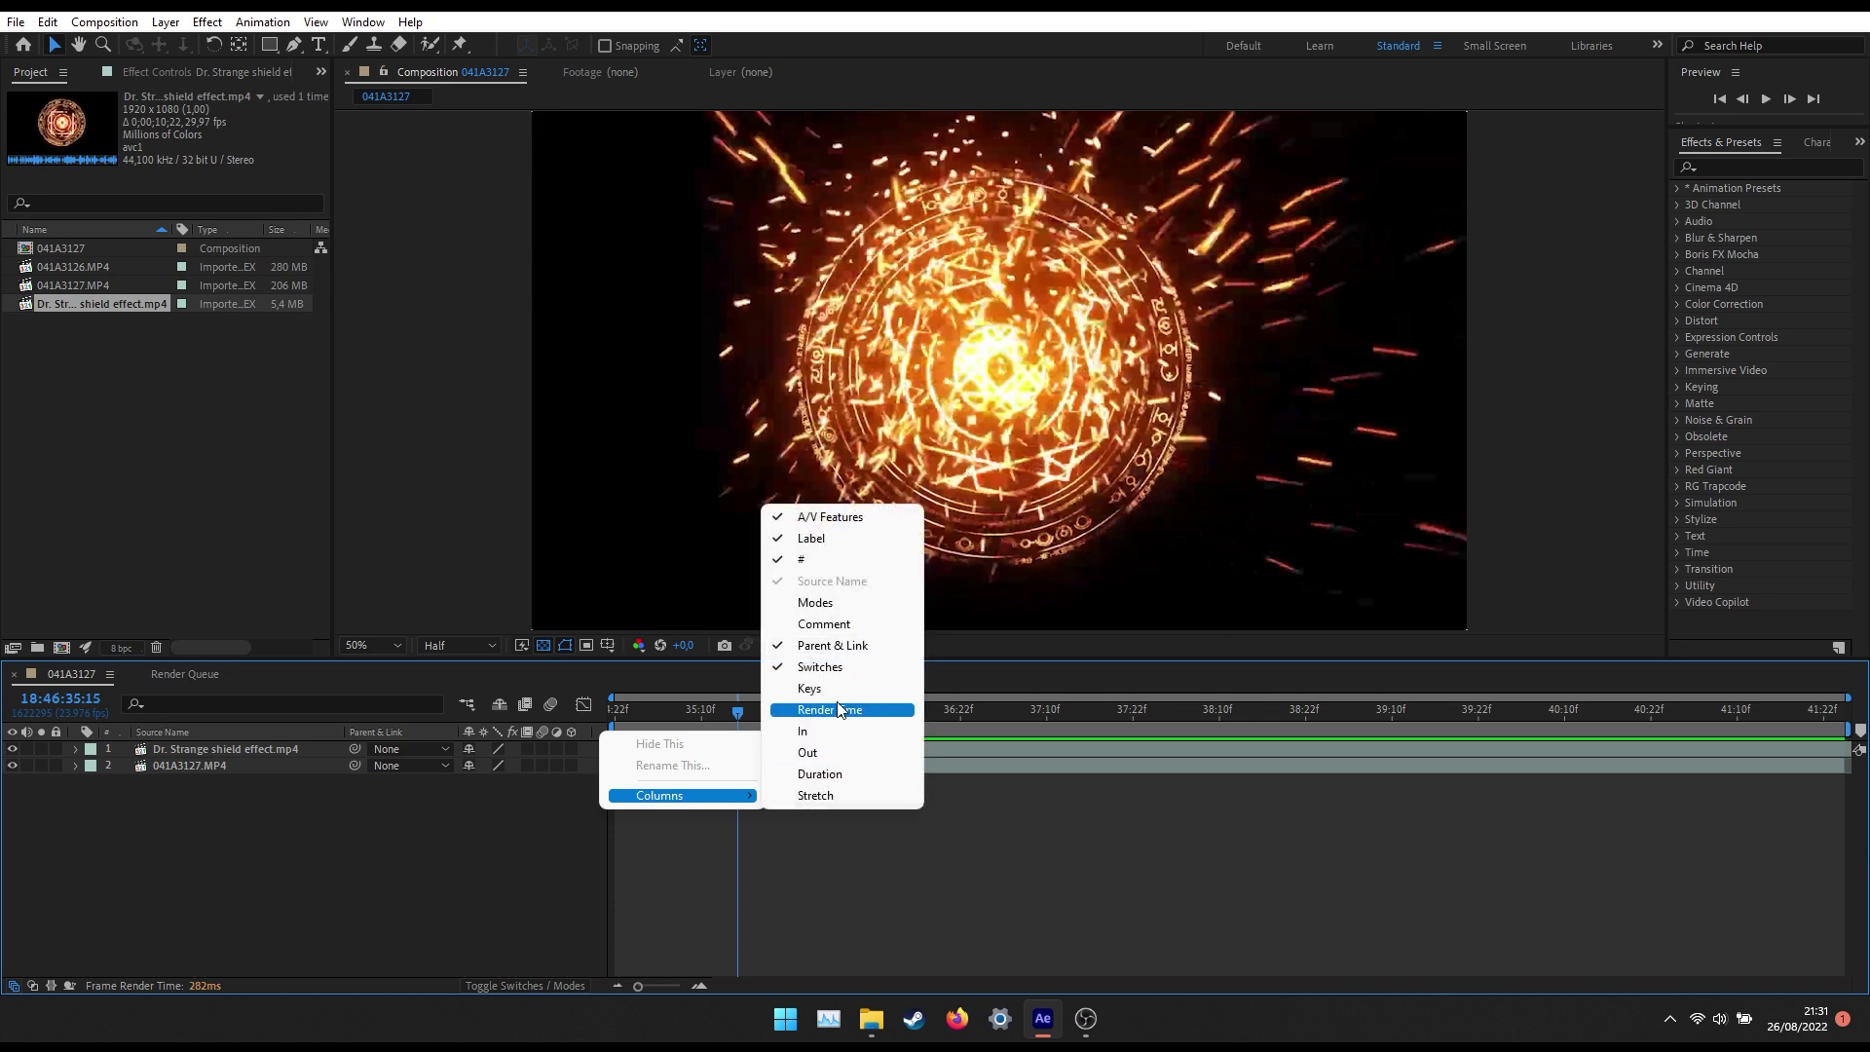
pyautogui.click(834, 604)
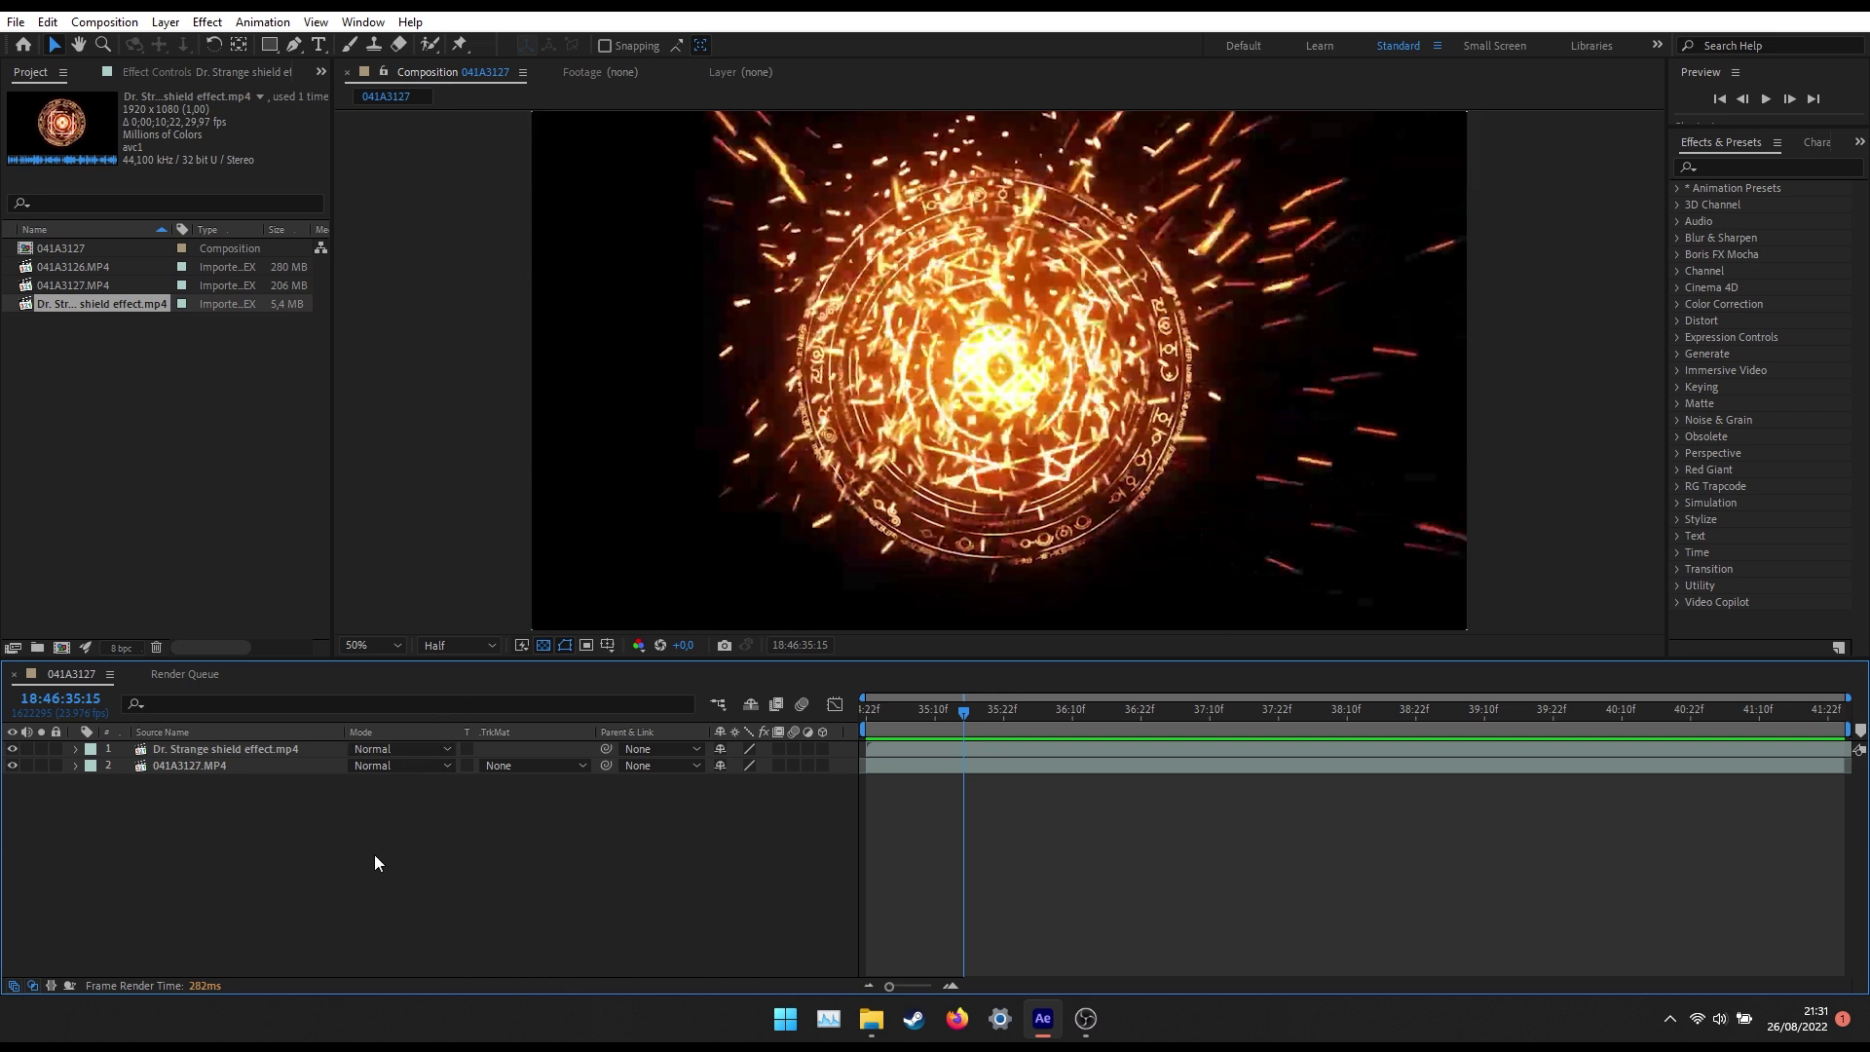
# Set the shield effect layer's blending mode to Screen.
pyautogui.click(222, 750)
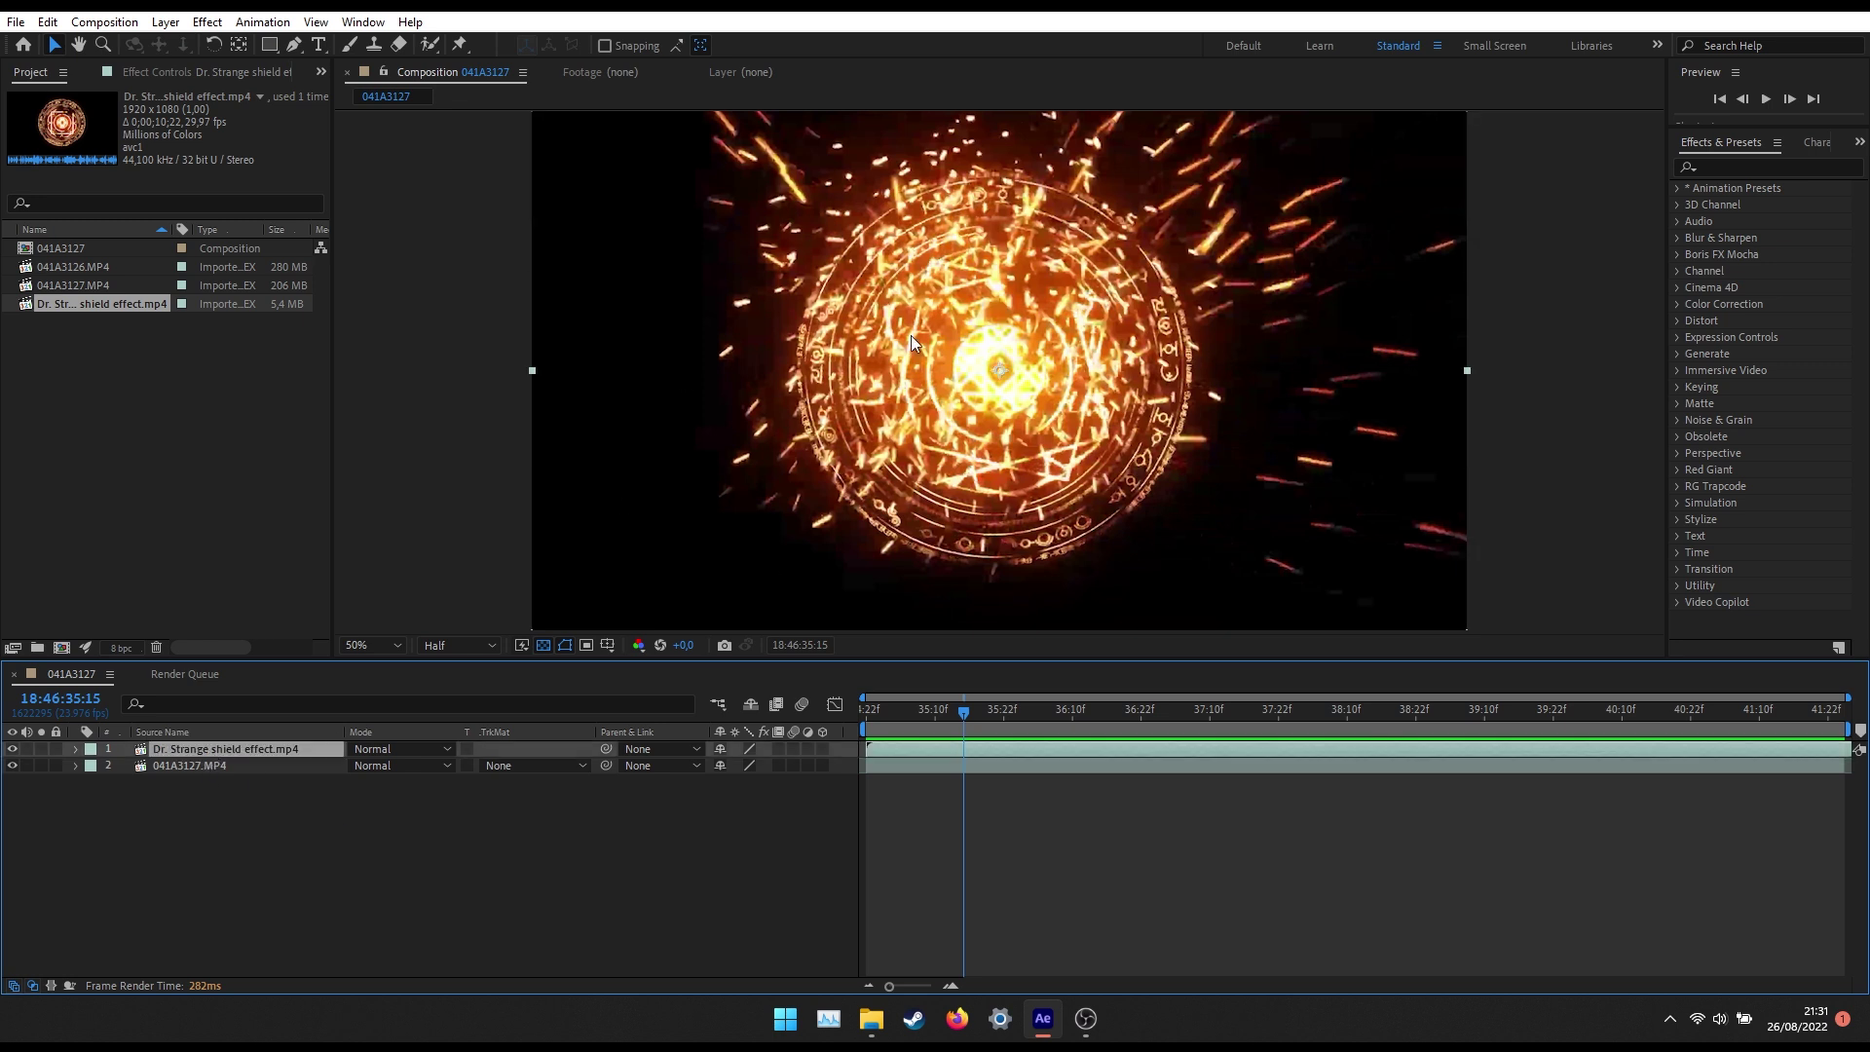
pyautogui.click(384, 747)
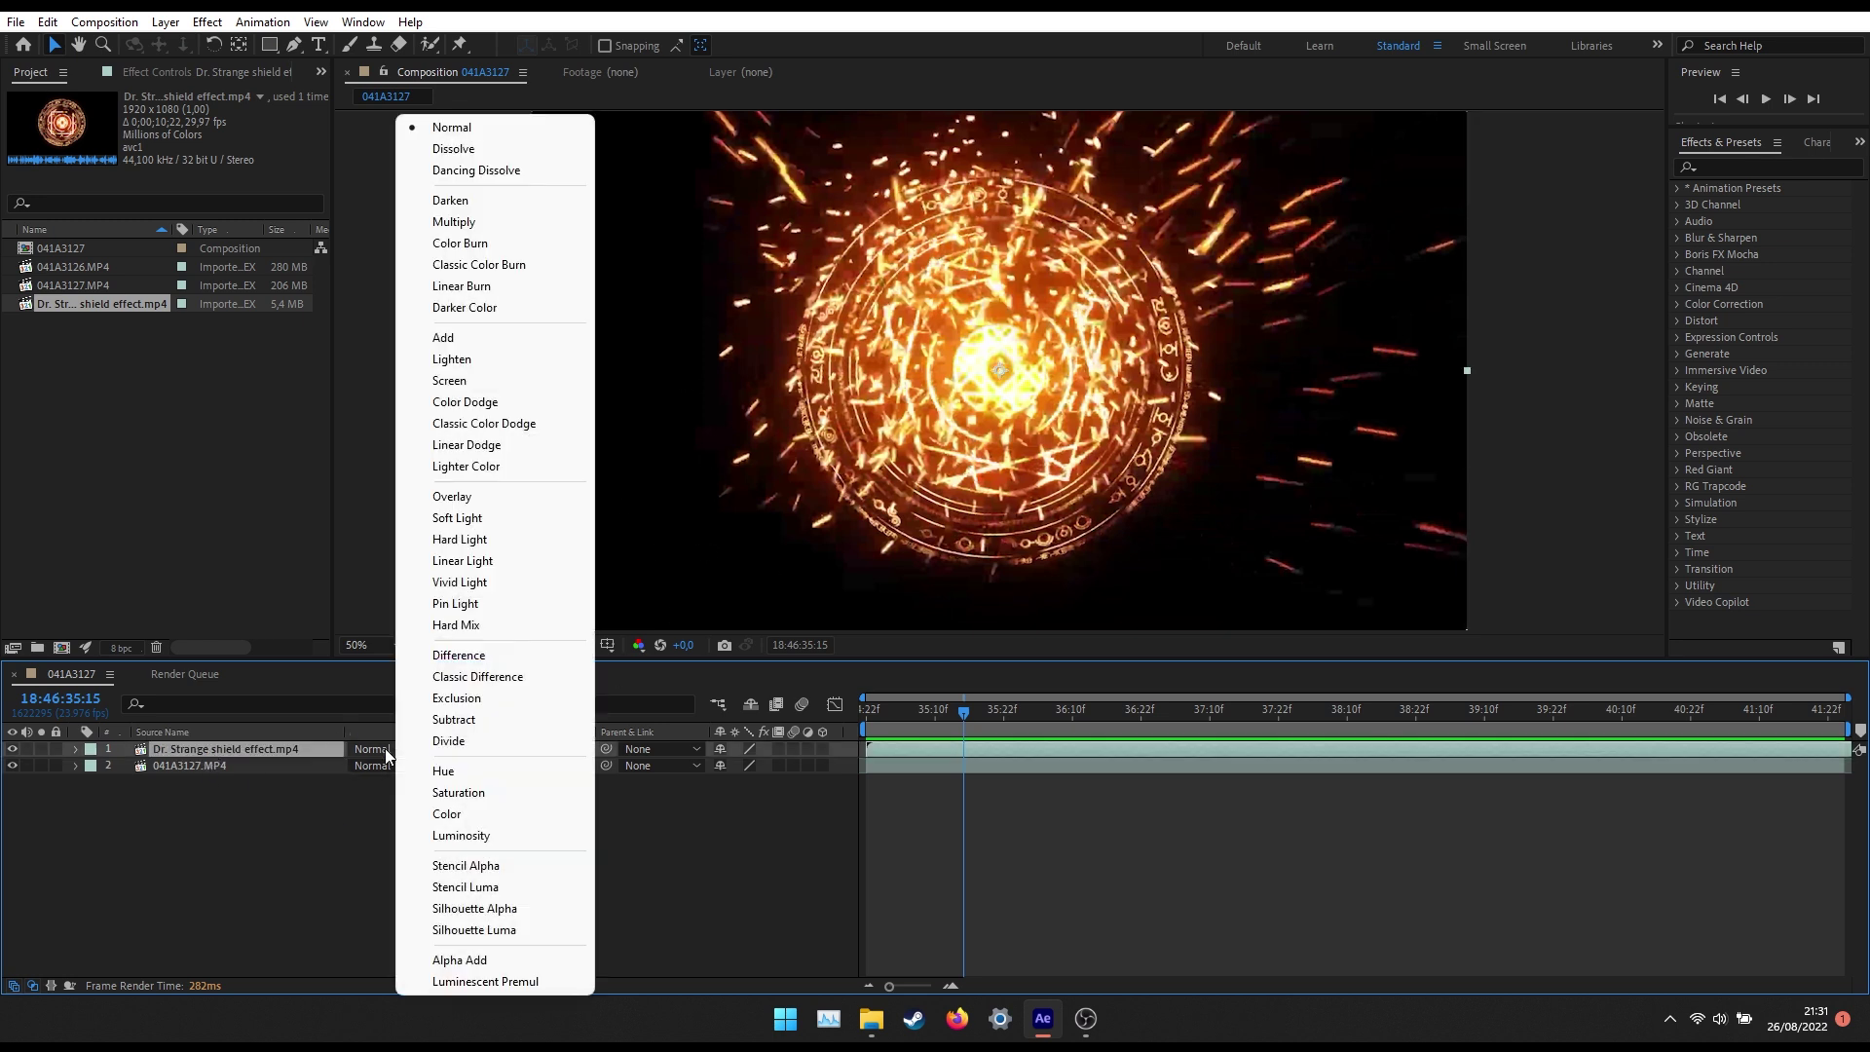
pyautogui.click(470, 380)
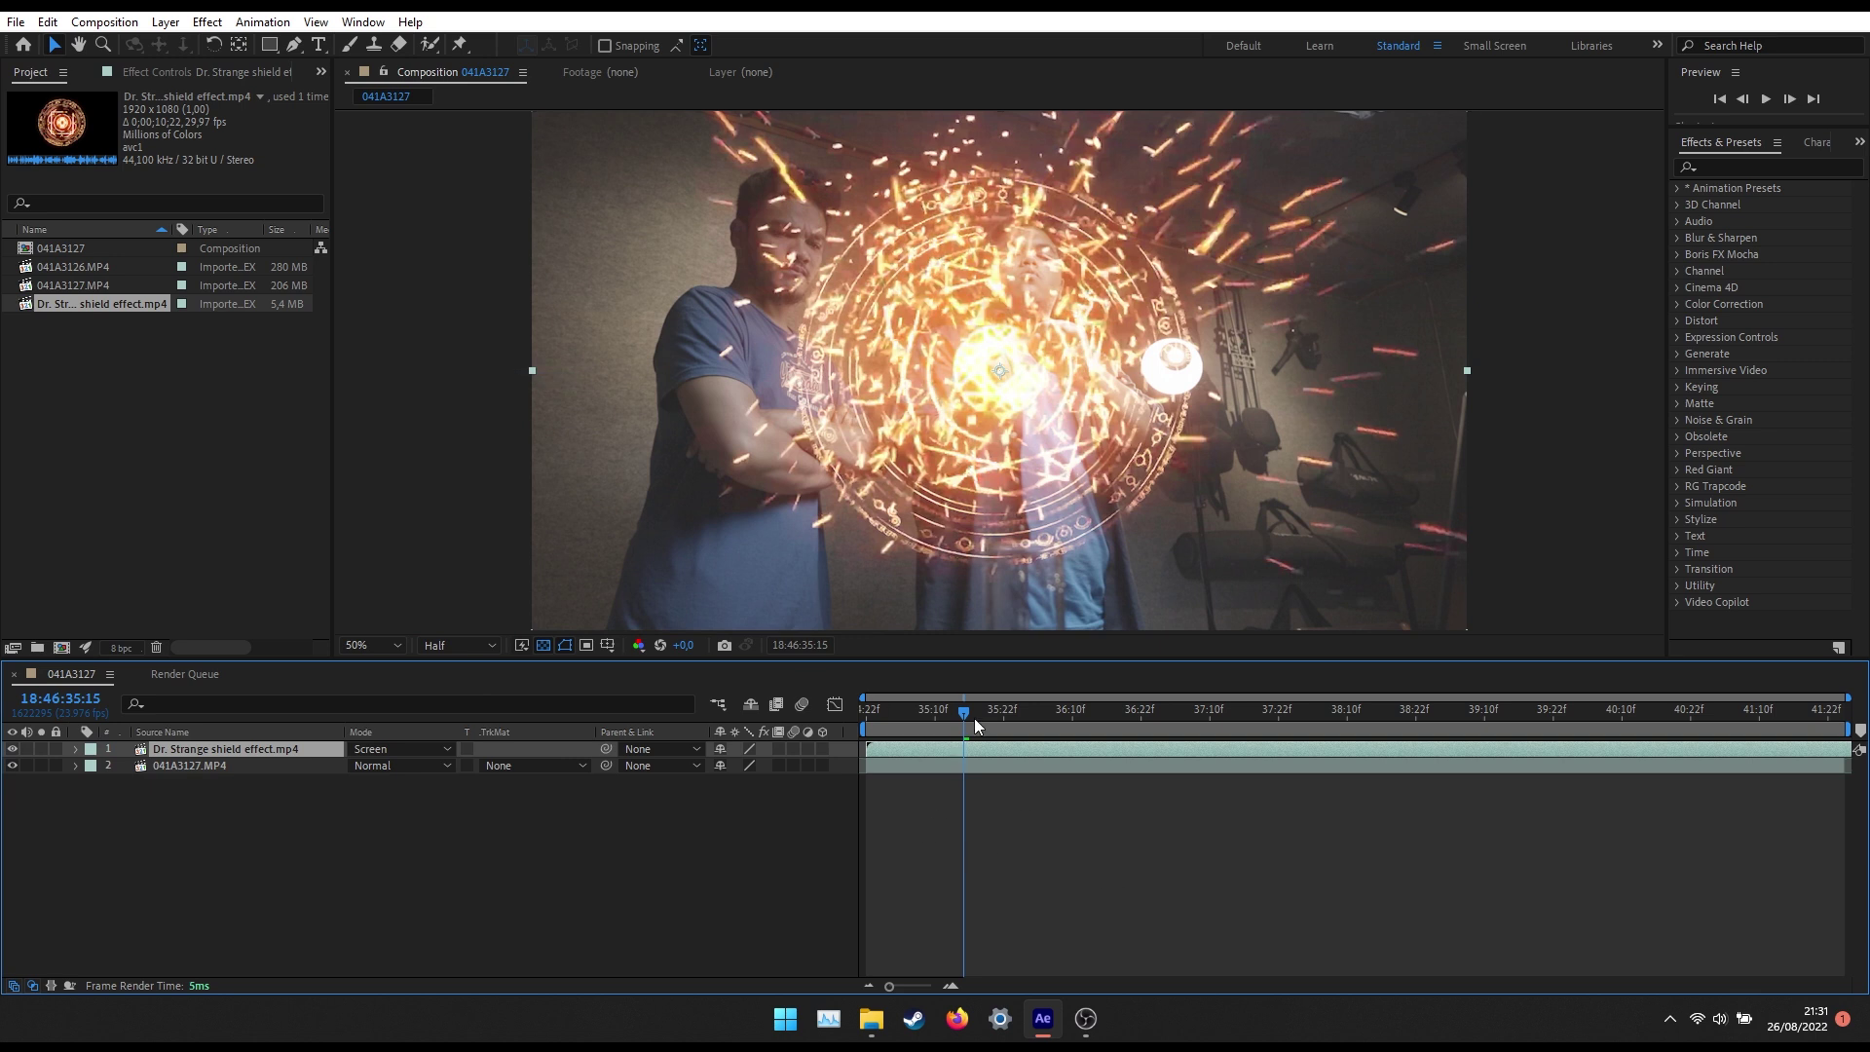
# Slide the shield layer in the timeline to fine-tune when it starts.
pyautogui.moveTo(964, 746)
pyautogui.mouseDown()
pyautogui.moveTo(1039, 748)
pyautogui.moveTo(1007, 750)
pyautogui.mouseUp()
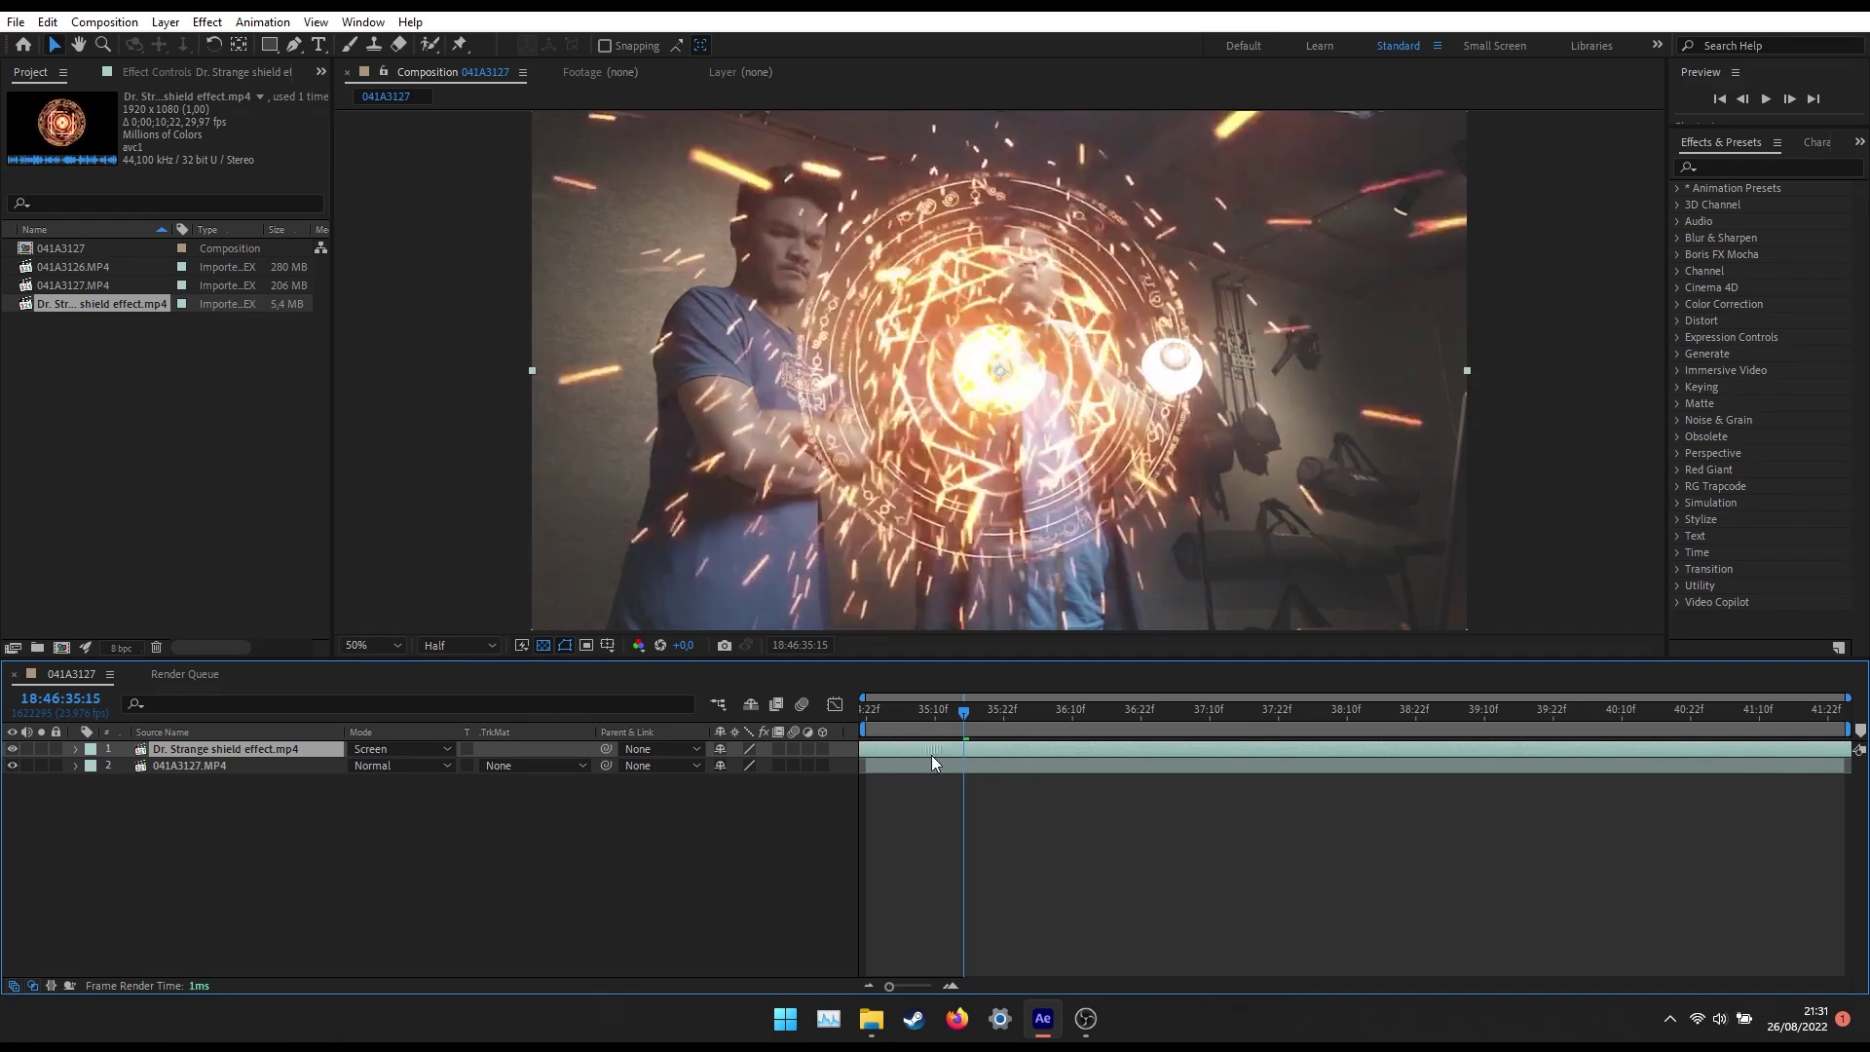
pyautogui.moveTo(1007, 750)
pyautogui.mouseDown()
pyautogui.moveTo(911, 751)
pyautogui.moveTo(1043, 750)
pyautogui.moveTo(917, 750)
pyautogui.mouseUp()
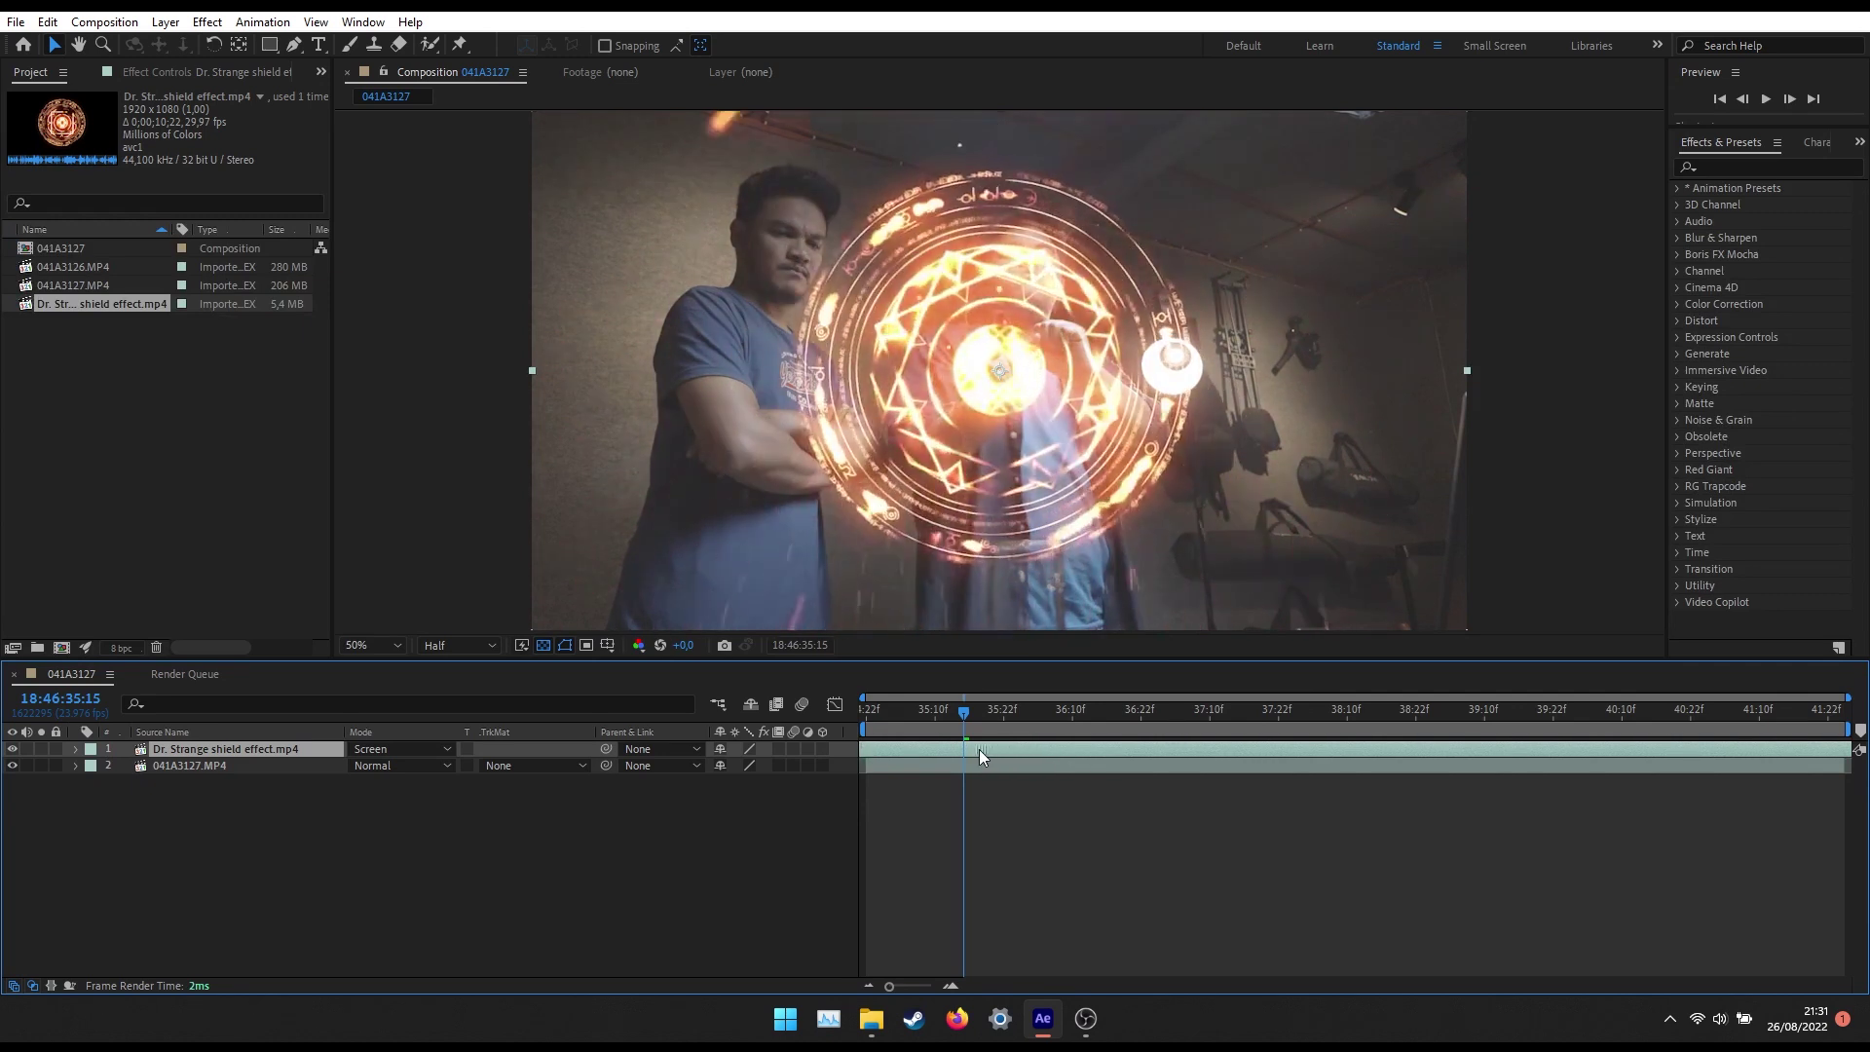
pyautogui.moveTo(917, 750); pyautogui.dragTo(907, 750)
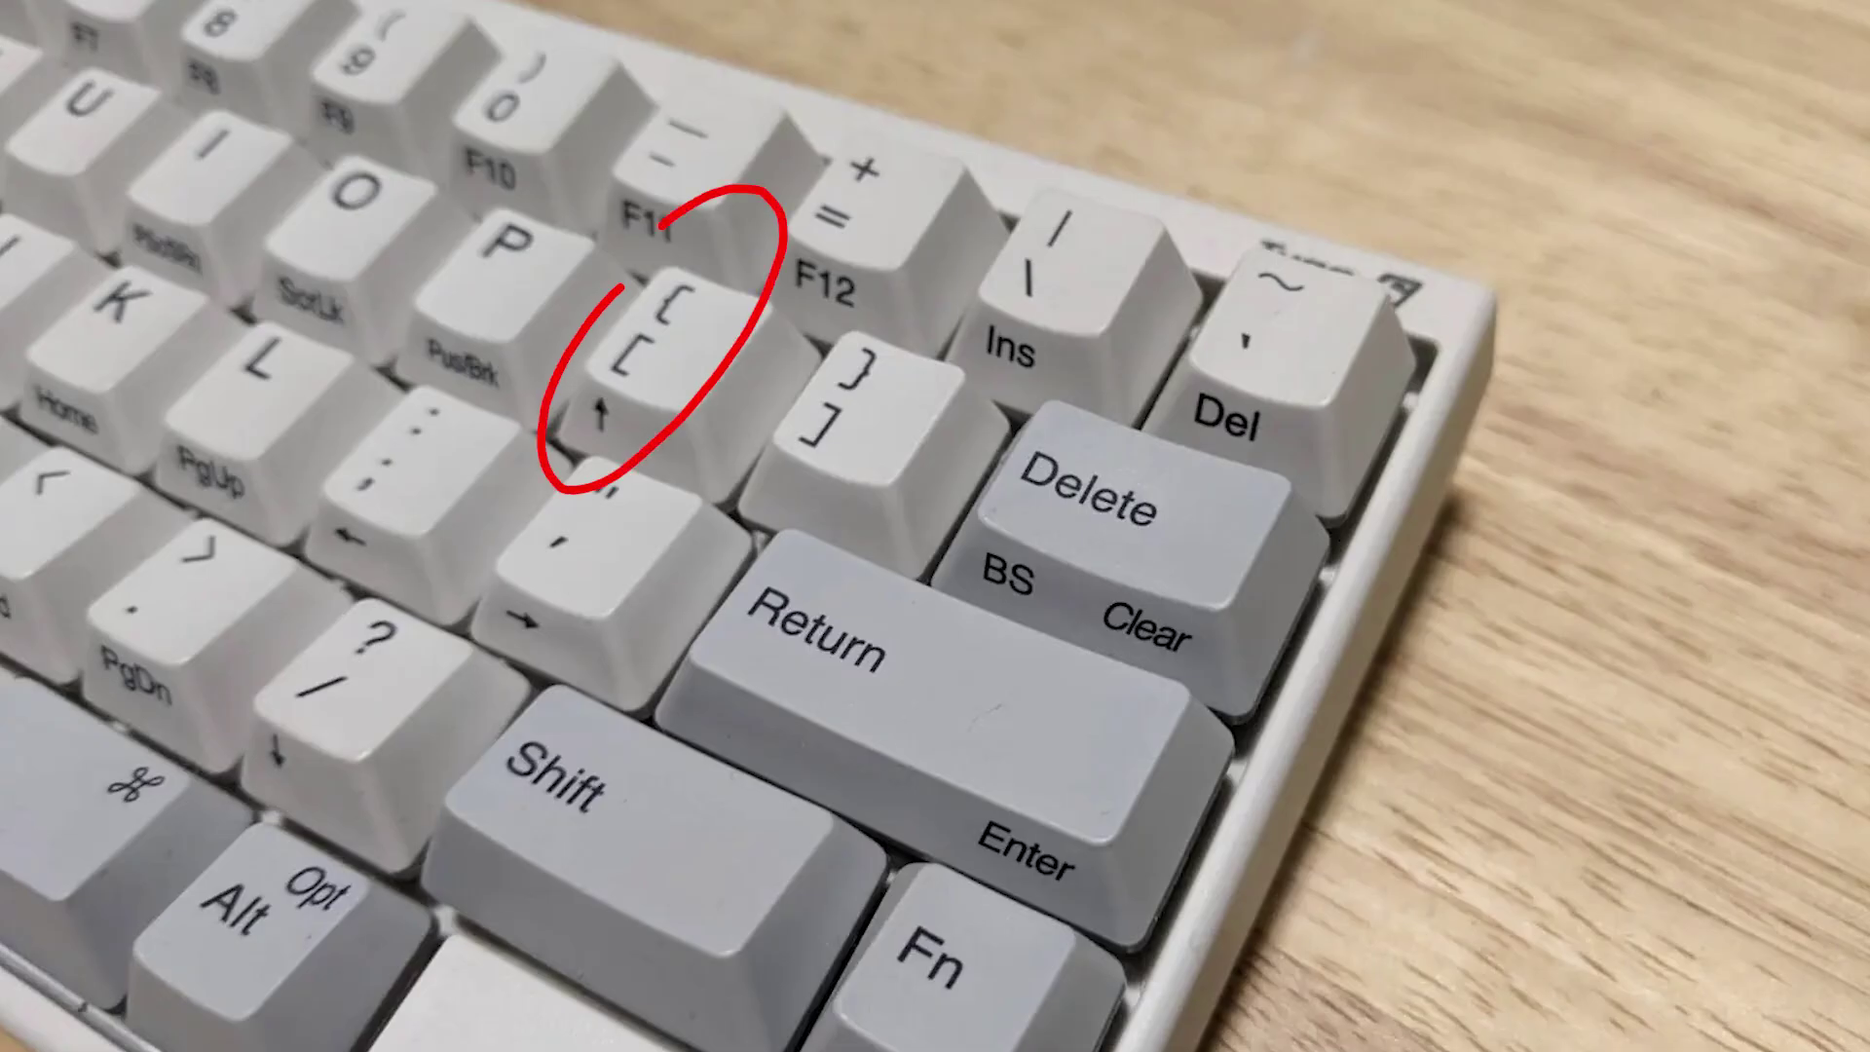
# Trim the shield layer's in-point to 35:15 and scrub back to check it.
pyautogui.hotkey('alt', '[')
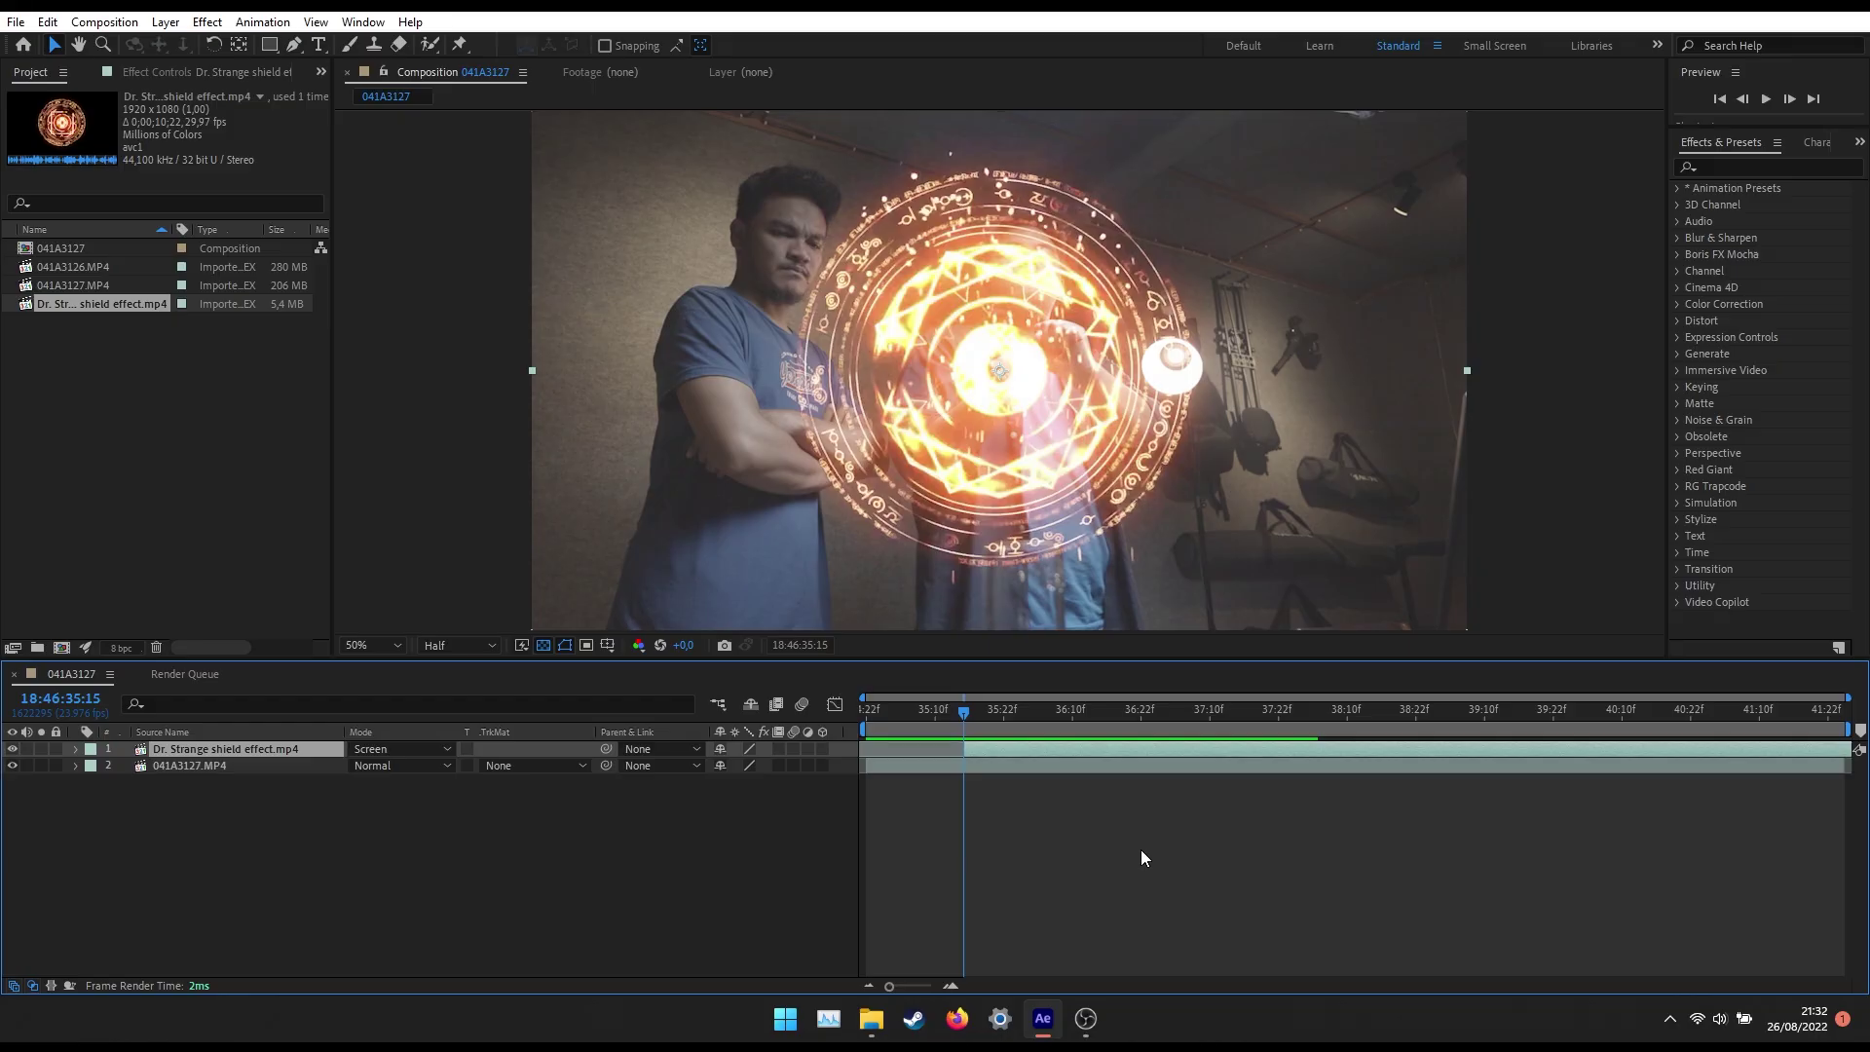
pyautogui.click(1159, 849)
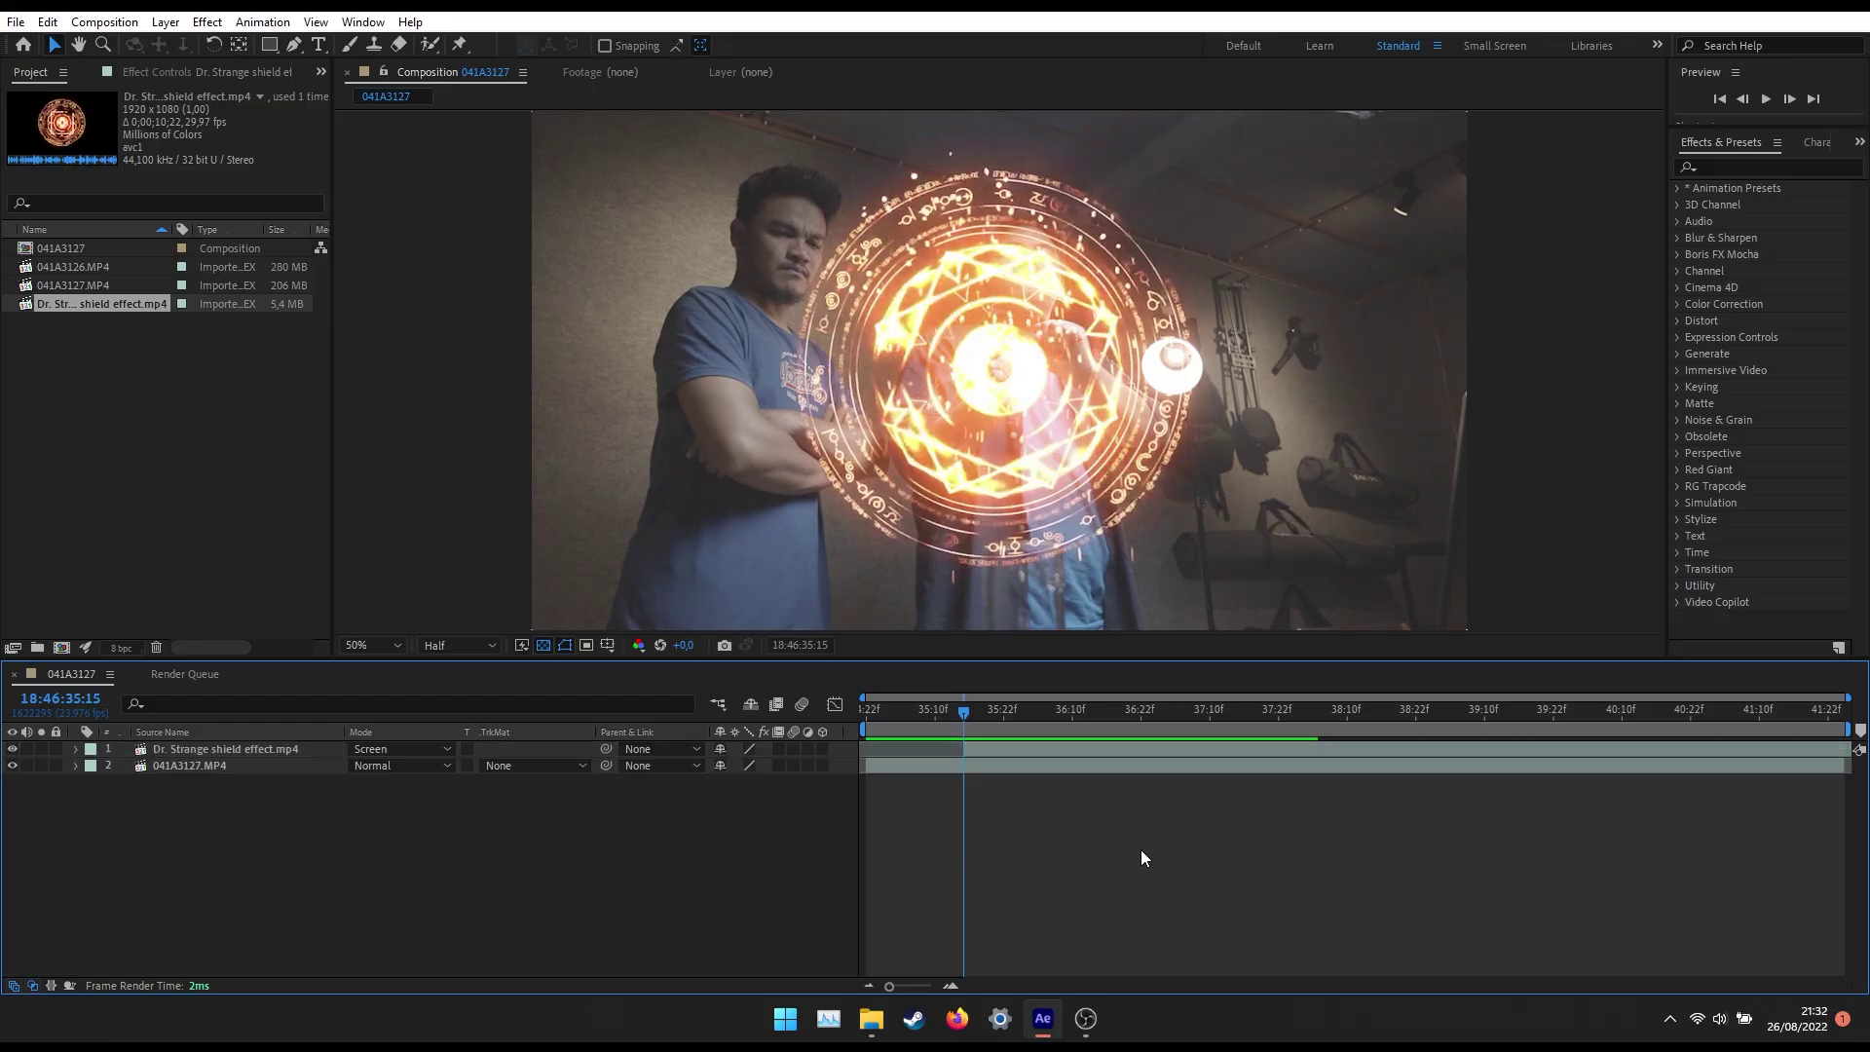
pyautogui.moveTo(961, 714)
pyautogui.mouseDown()
pyautogui.moveTo(928, 715)
pyautogui.moveTo(963, 719)
pyautogui.mouseUp()
pyautogui.click(983, 745)
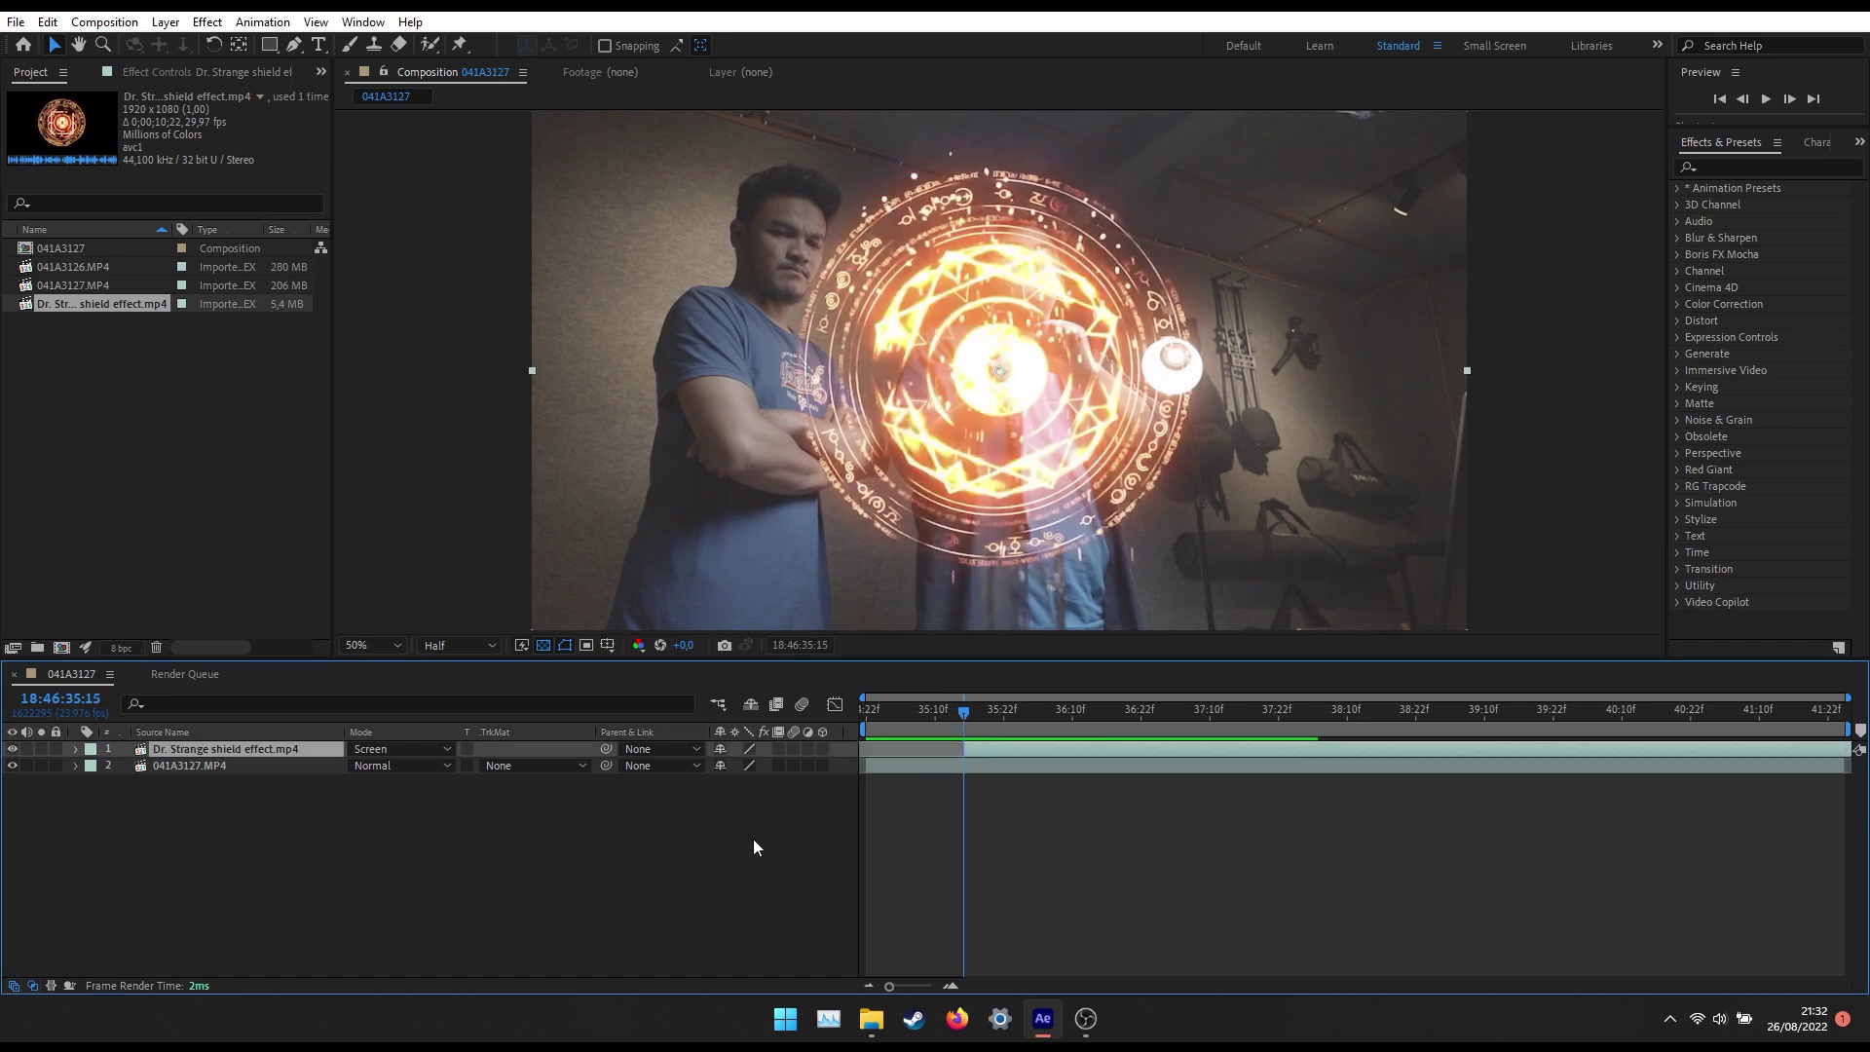
pyautogui.click(261, 763)
# Scale the shield to 46%, move it between the man's hands and show Position.
pyautogui.click(245, 752)
pyautogui.press('s')
pyautogui.moveTo(785, 766); pyautogui.dragTo(747, 782)
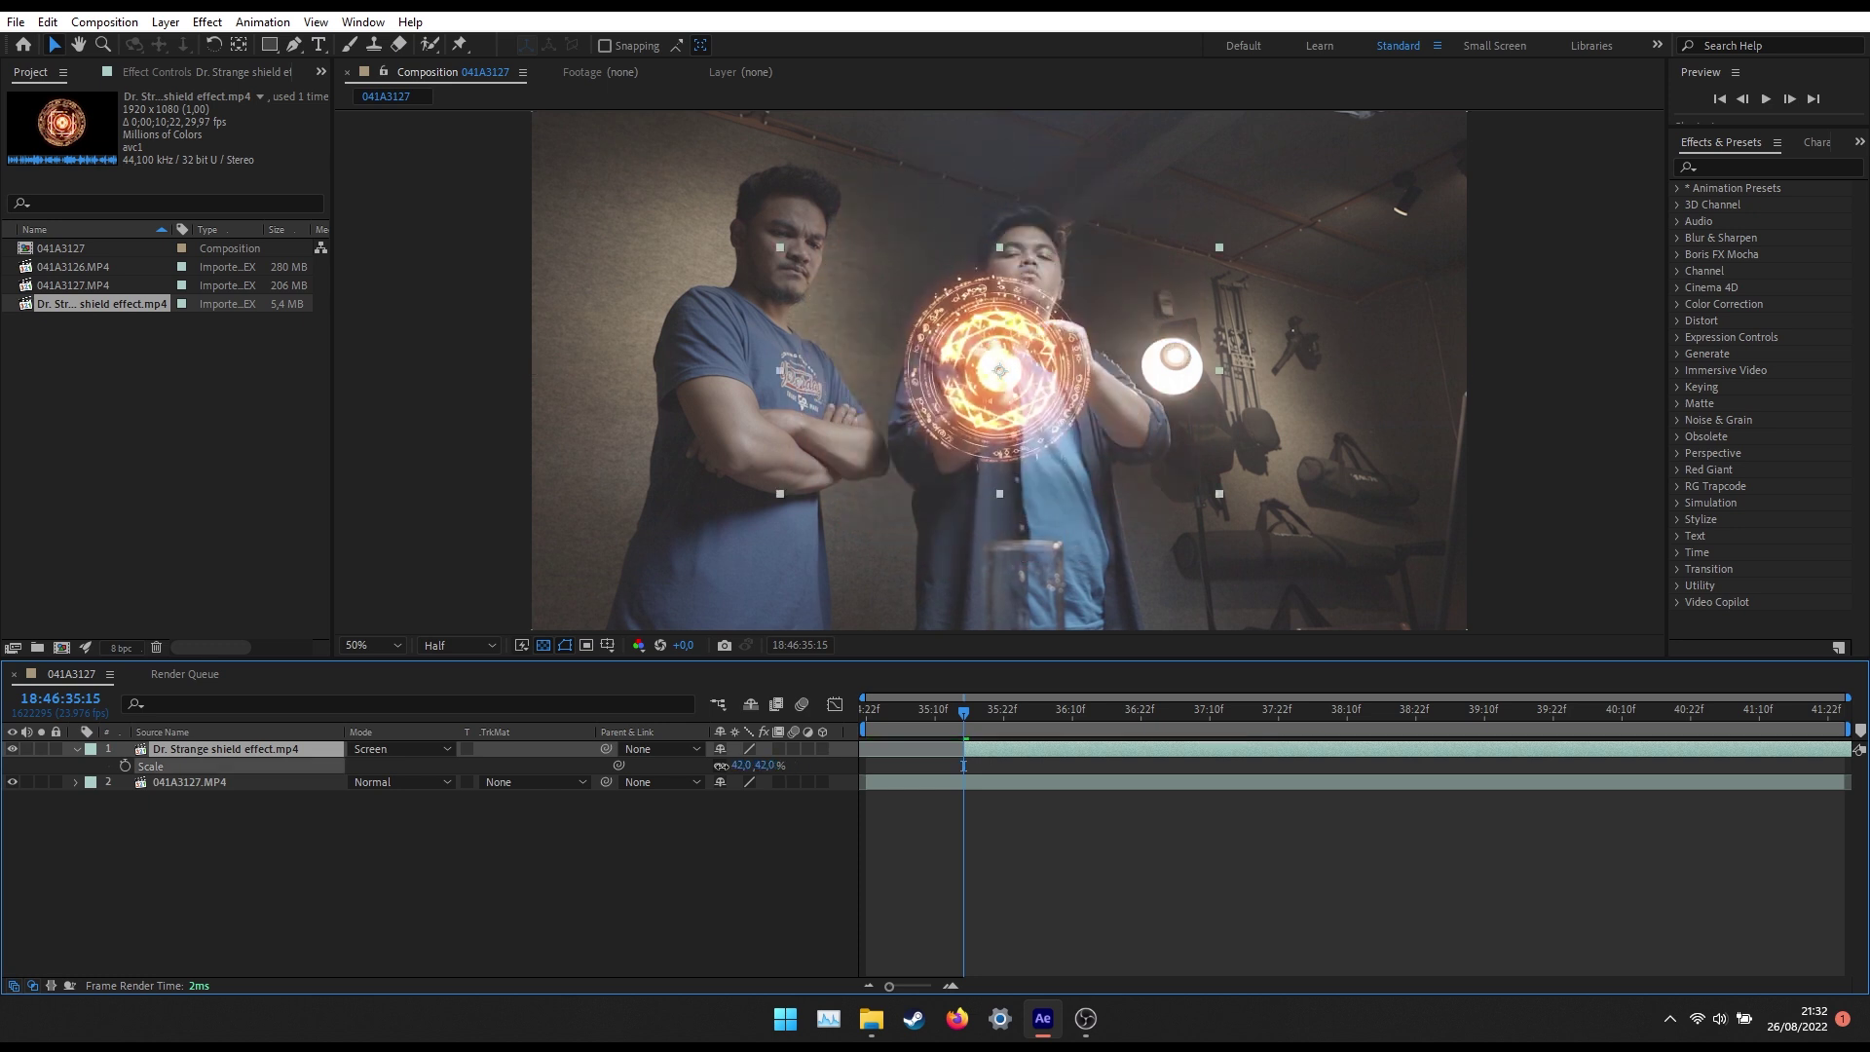
pyautogui.moveTo(1137, 396); pyautogui.dragTo(1135, 401)
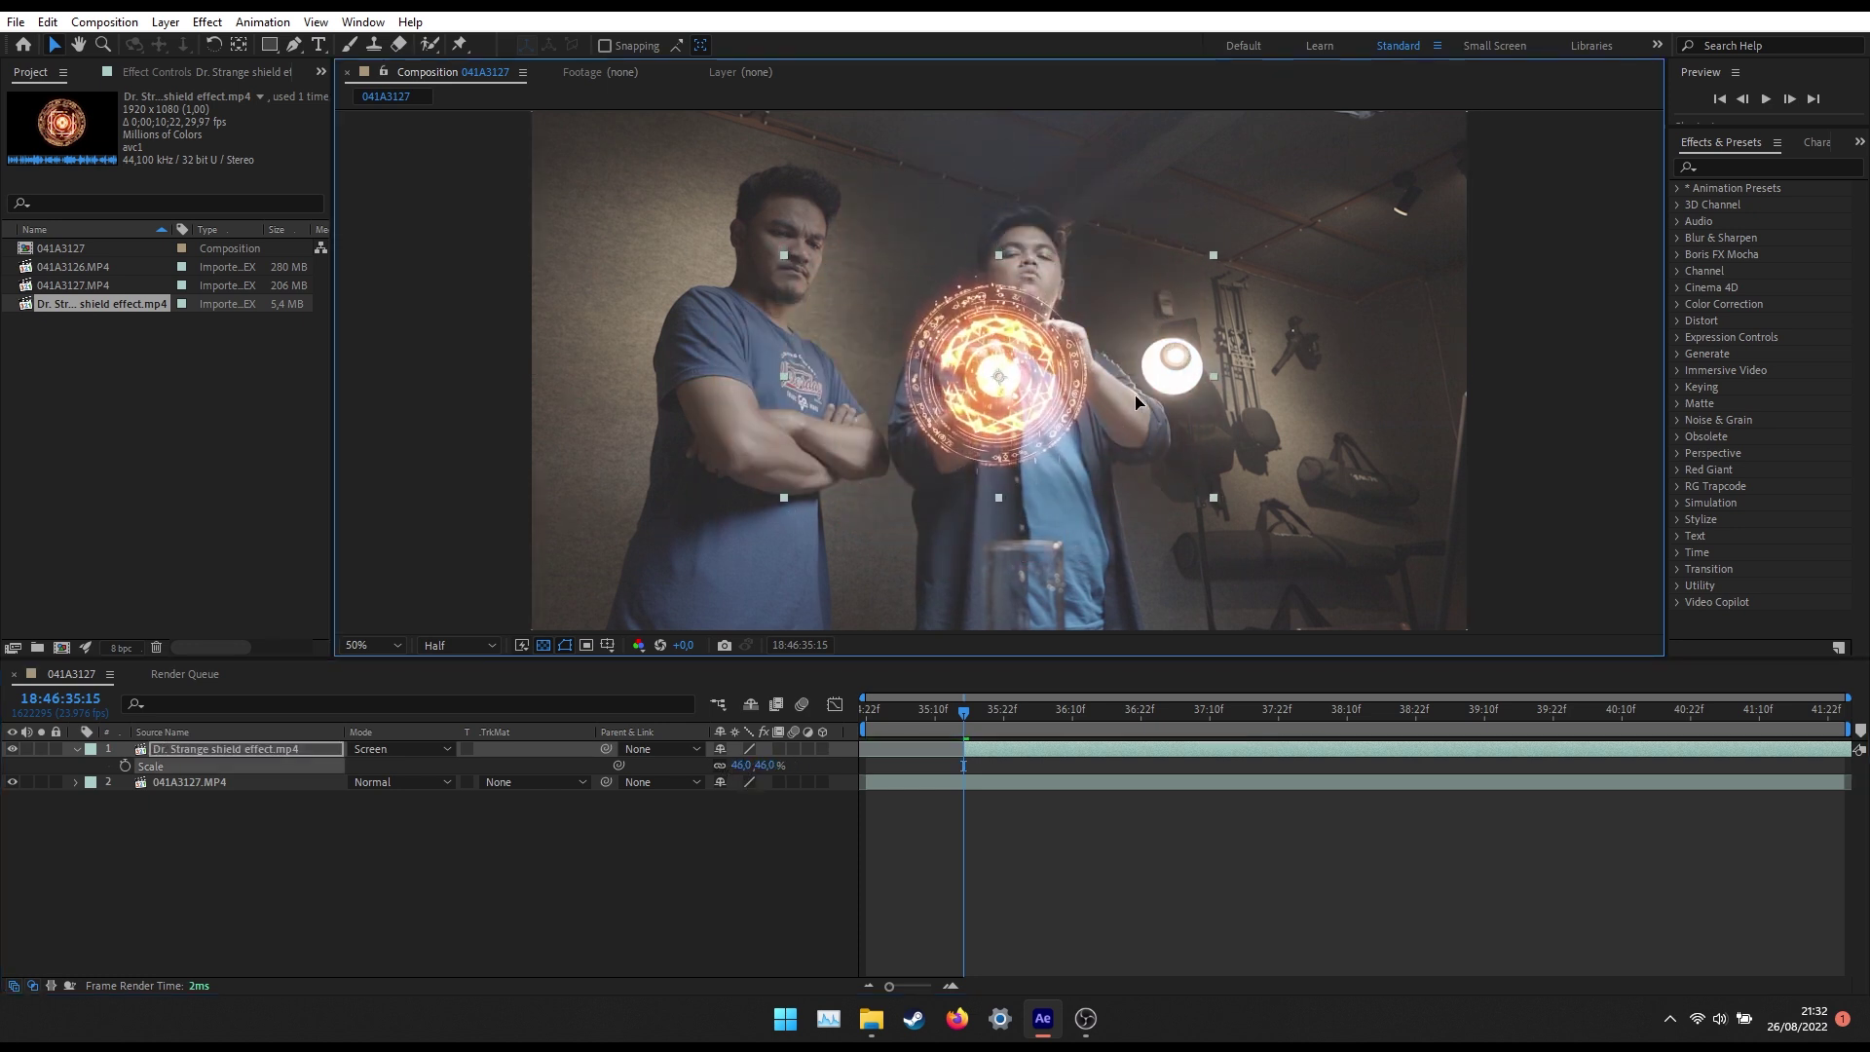
pyautogui.moveTo(1135, 401); pyautogui.dragTo(1132, 402)
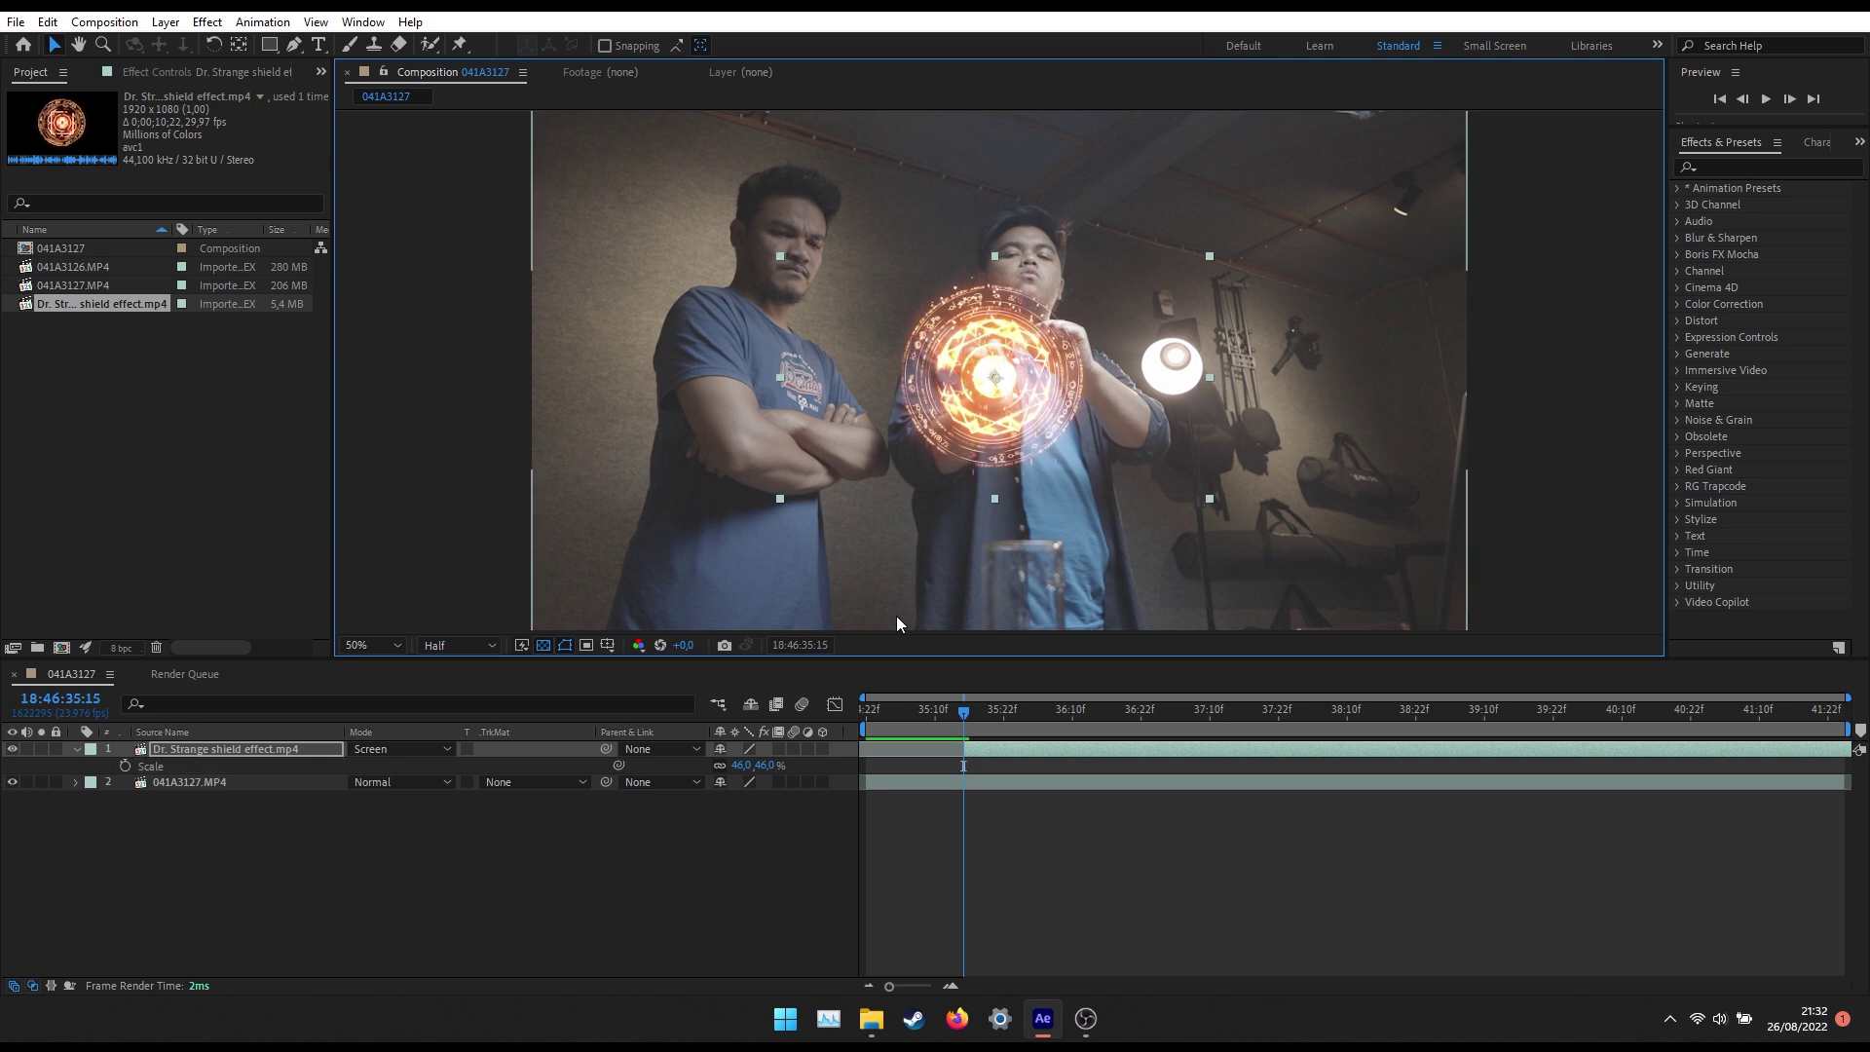
pyautogui.click(181, 748)
pyautogui.press('p')
# Keyframe the shield's Position from 35:15 through about 36:07 to follow the hands.
pyautogui.click(126, 763)
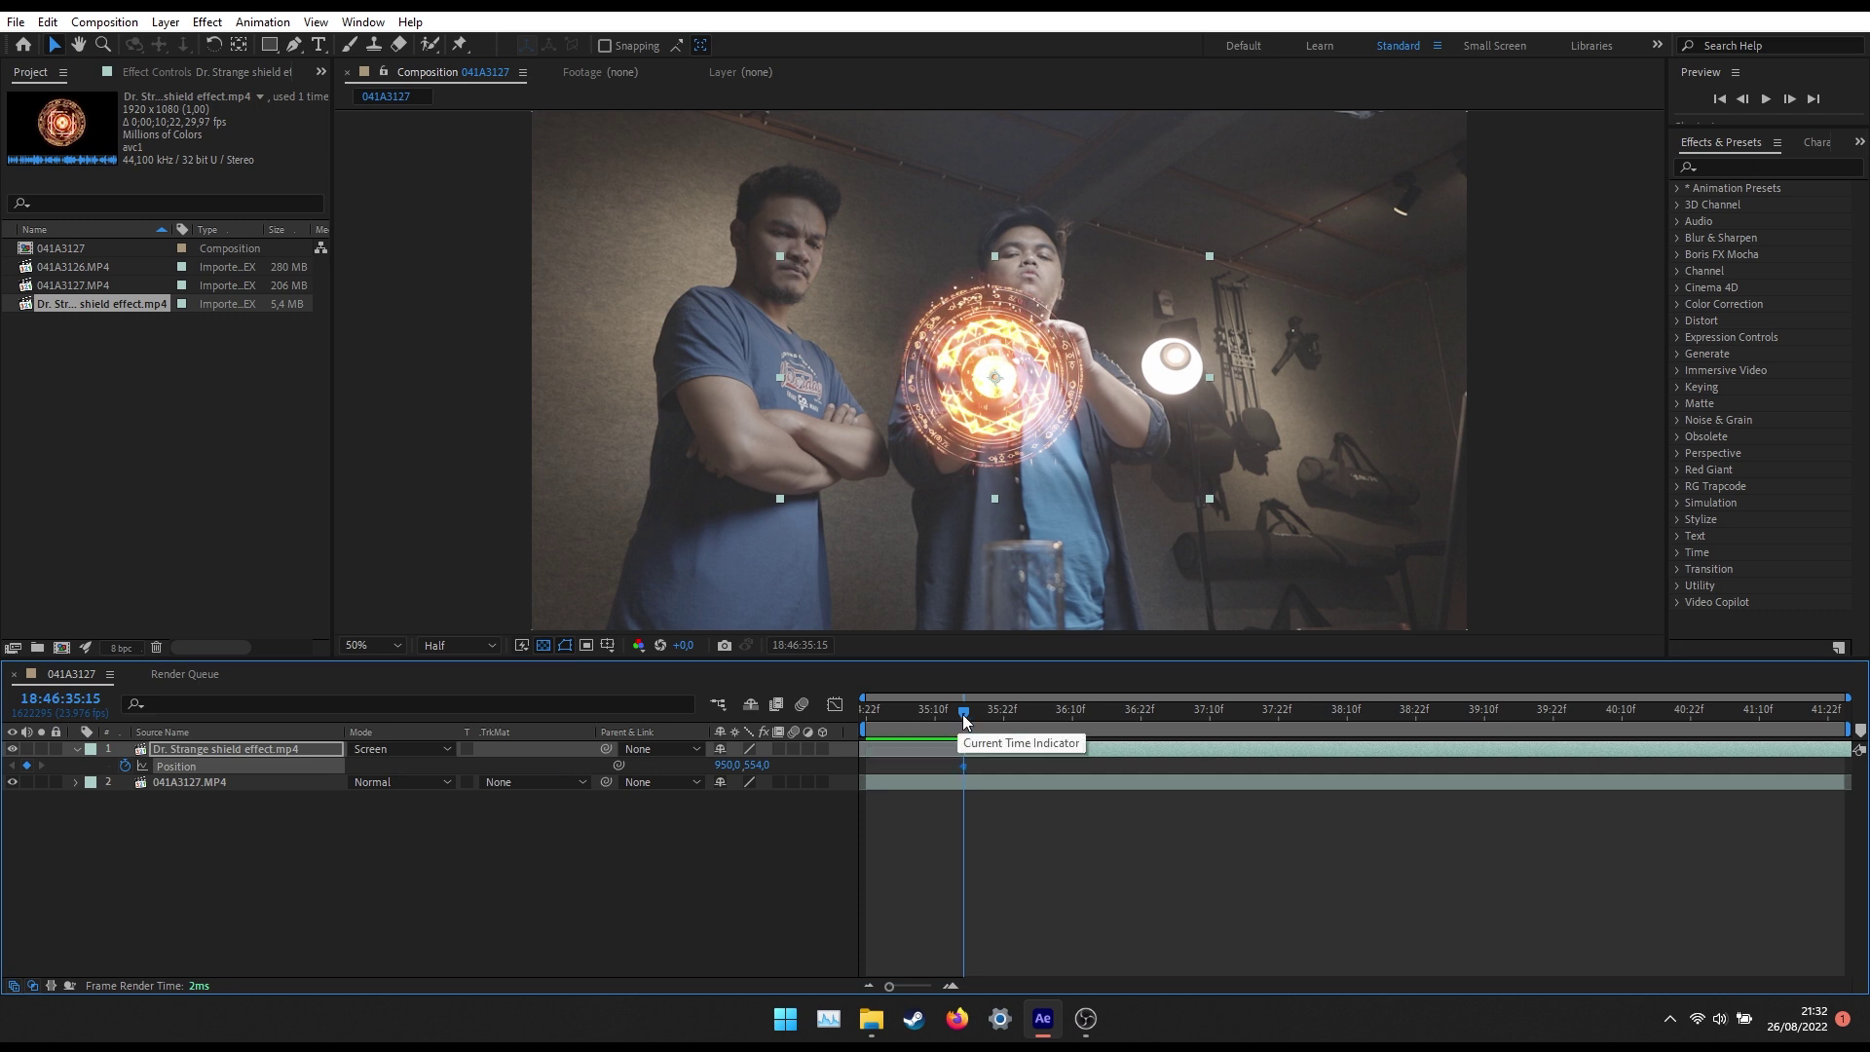
pyautogui.moveTo(962, 715); pyautogui.dragTo(986, 717)
pyautogui.moveTo(1030, 413); pyautogui.dragTo(1028, 427)
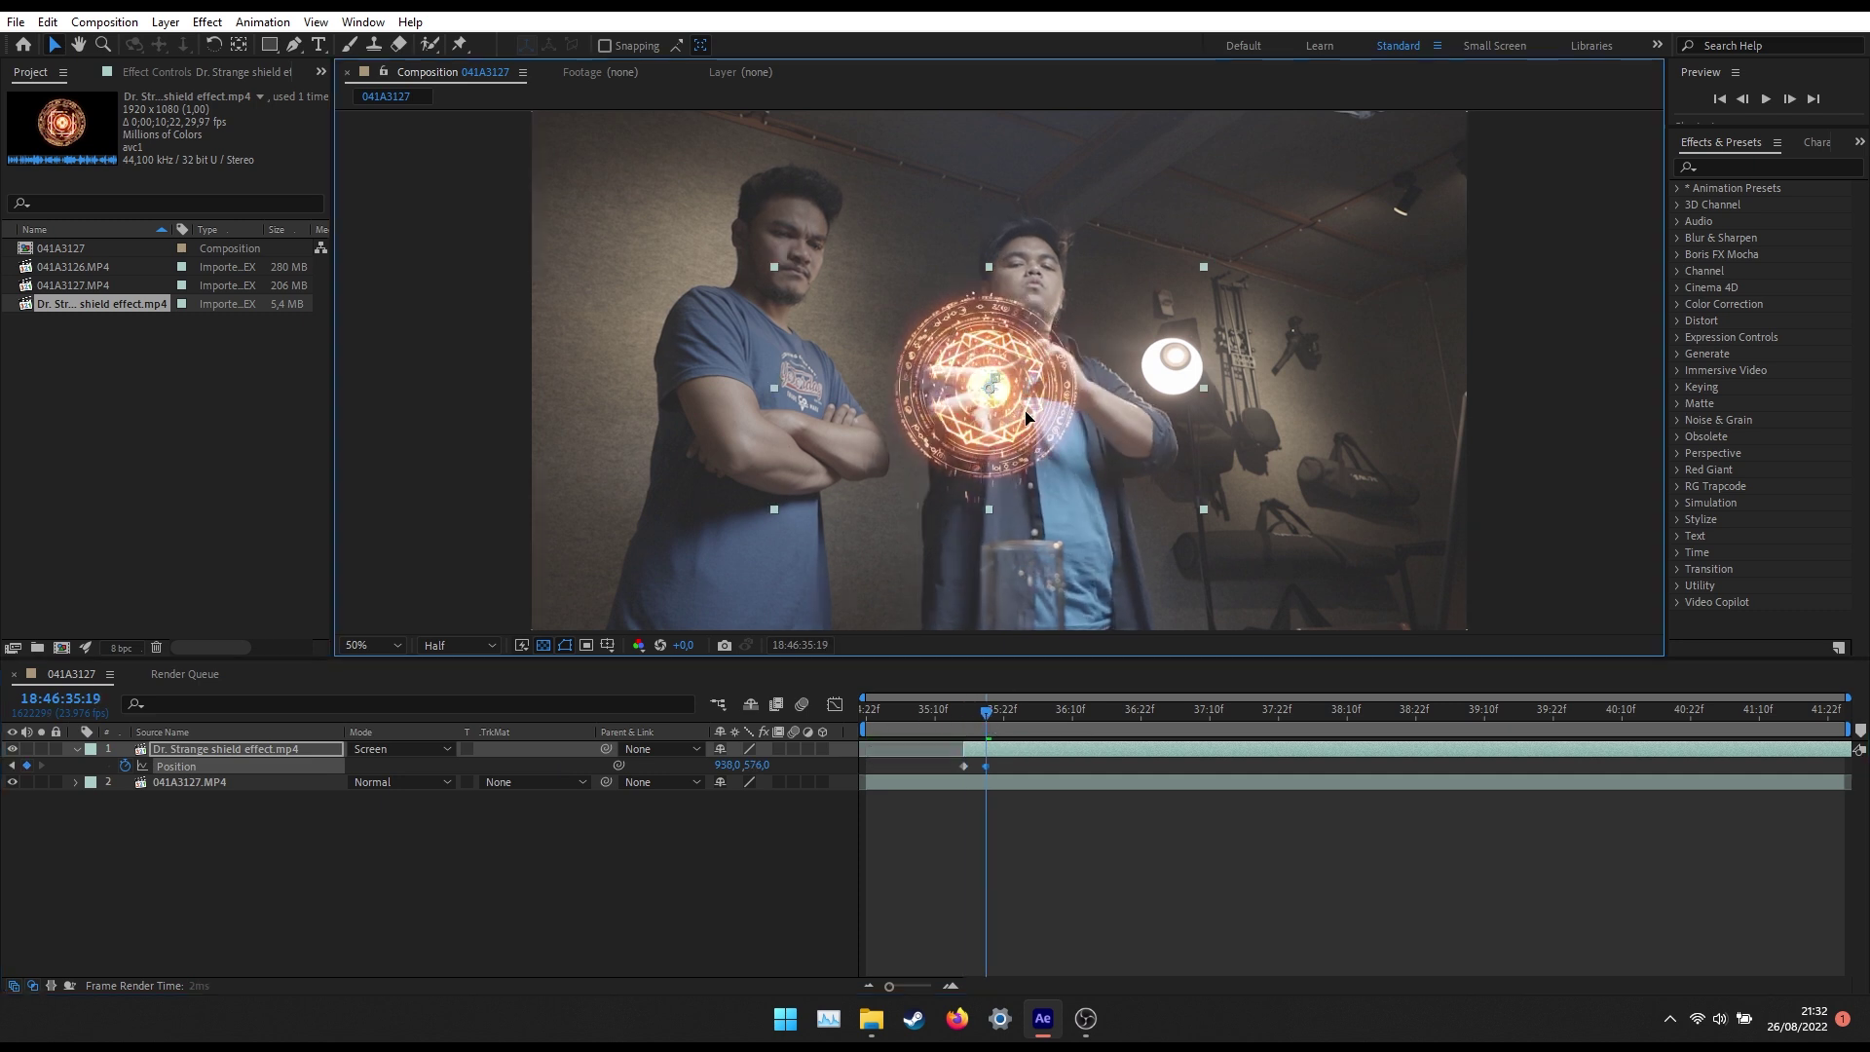
pyautogui.moveTo(978, 705); pyautogui.dragTo(1016, 728)
pyautogui.moveTo(1020, 466); pyautogui.dragTo(1026, 472)
pyautogui.moveTo(1020, 711); pyautogui.dragTo(1051, 719)
# Add further Position keyframes up to about 38:13 as the hands move.
pyautogui.moveTo(1008, 452); pyautogui.dragTo(1012, 454)
pyautogui.moveTo(1056, 721); pyautogui.dragTo(1123, 721)
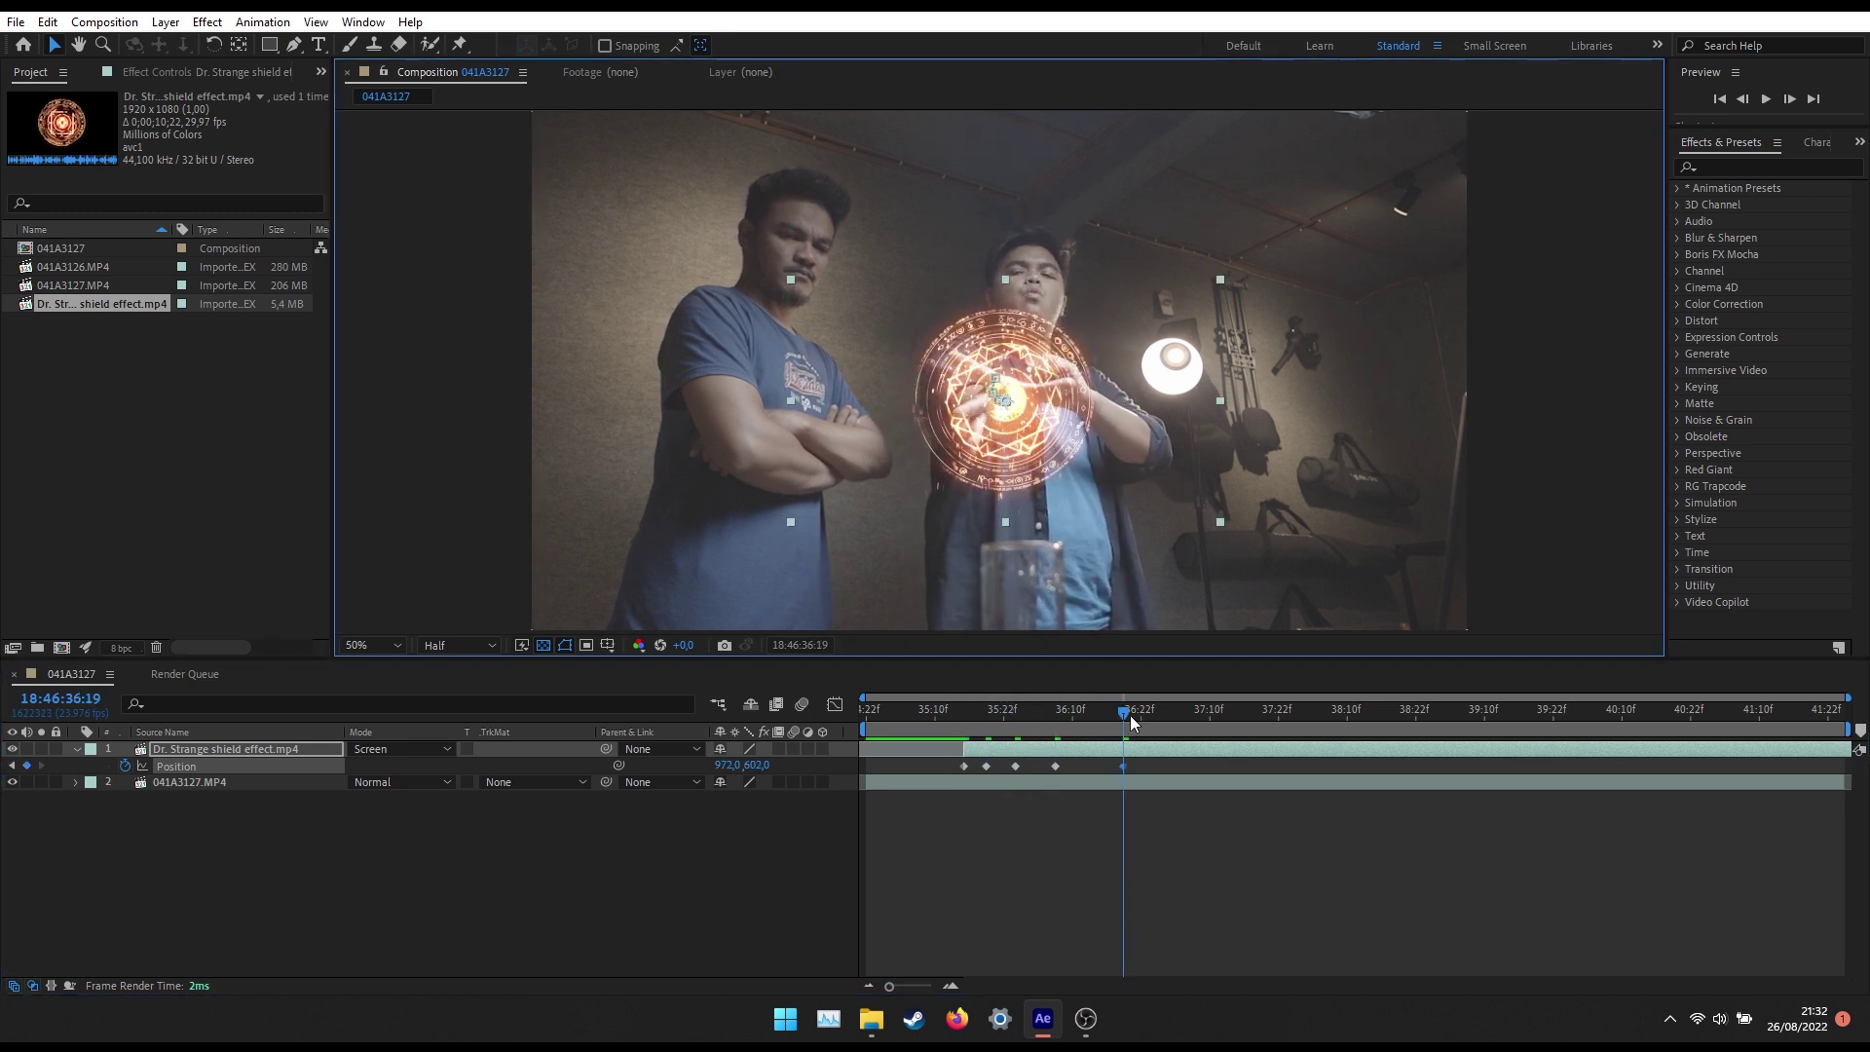
pyautogui.moveTo(1042, 414); pyautogui.dragTo(1047, 416)
pyautogui.moveTo(1122, 720); pyautogui.dragTo(1215, 721)
pyautogui.moveTo(1052, 416); pyautogui.dragTo(1058, 418)
pyautogui.moveTo(1215, 721); pyautogui.dragTo(1284, 720)
pyautogui.moveTo(1062, 417); pyautogui.dragTo(1068, 419)
pyautogui.moveTo(1284, 721); pyautogui.dragTo(1356, 721)
pyautogui.moveTo(1068, 418); pyautogui.dragTo(1074, 421)
pyautogui.moveTo(1408, 714)
pyautogui.mouseDown()
pyautogui.moveTo(1482, 716)
pyautogui.moveTo(1135, 721)
pyautogui.mouseUp()
# Preview the tracked shield and return to its first position keyframe.
pyautogui.click(939, 730)
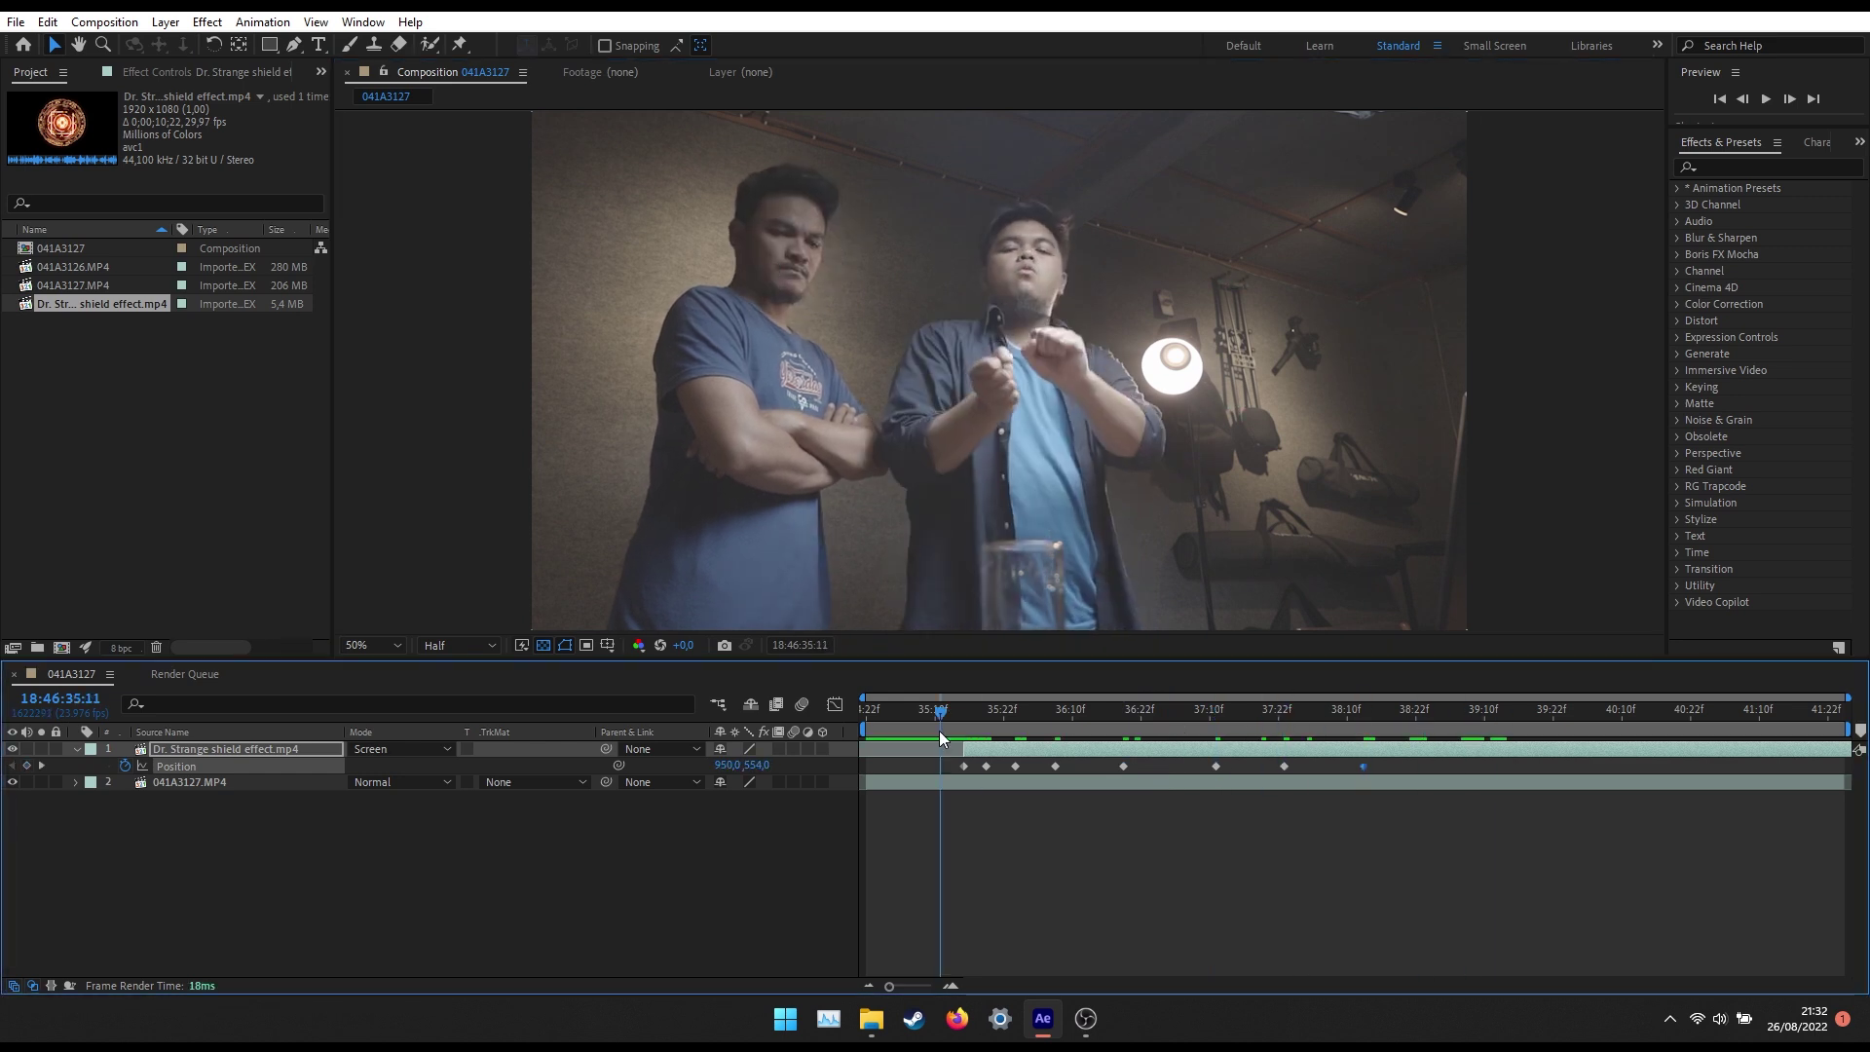
pyautogui.press('space')
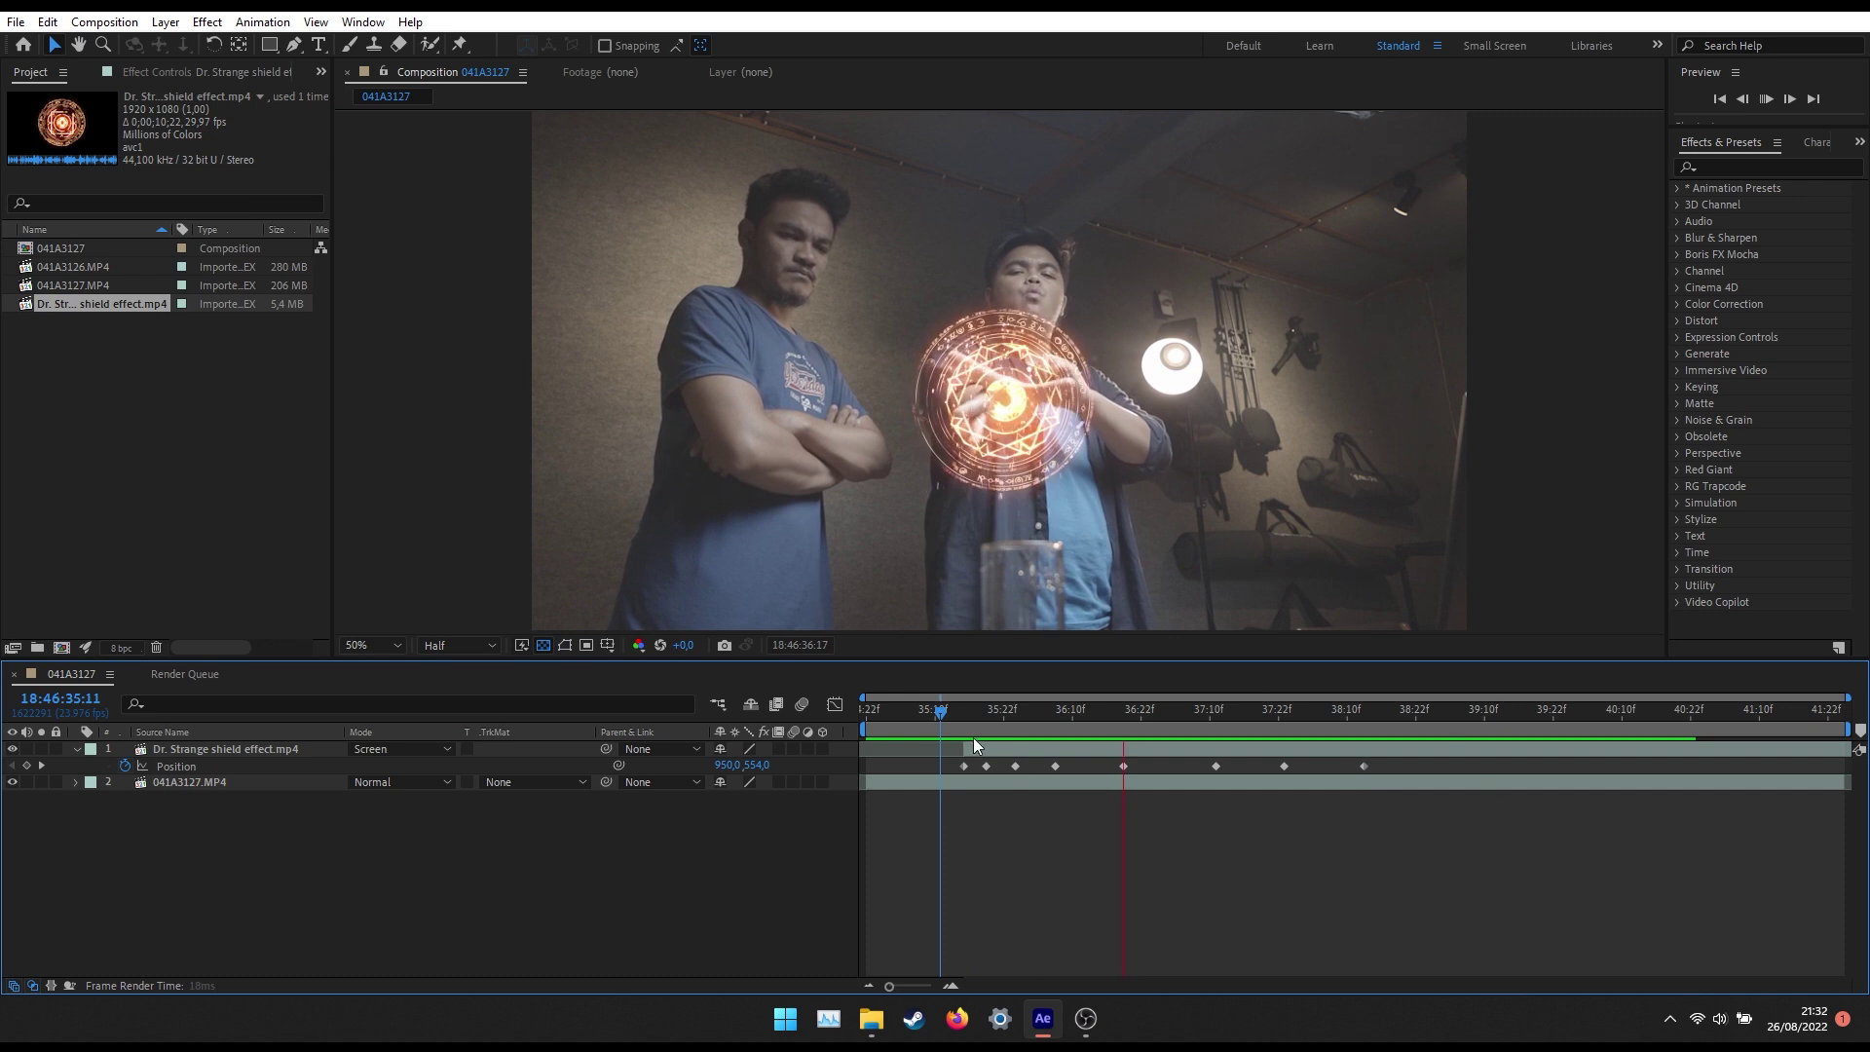
pyautogui.click(921, 708)
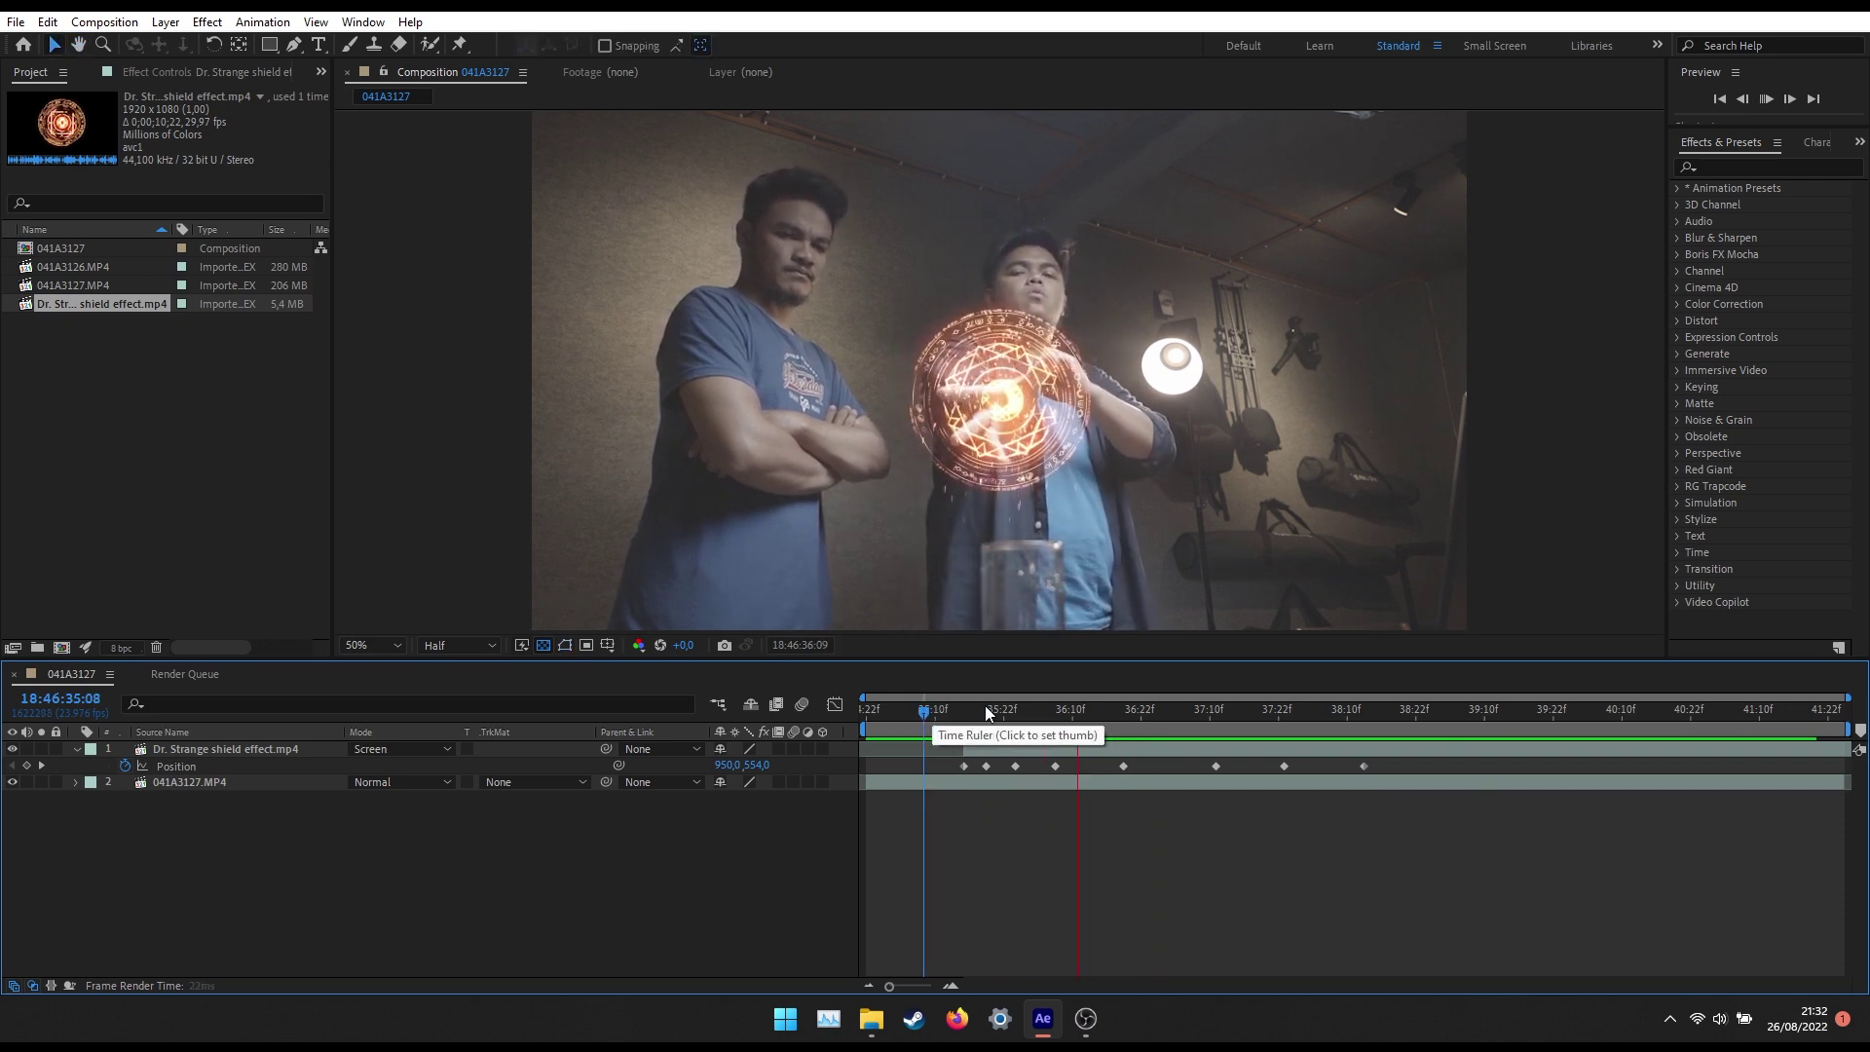
pyautogui.moveTo(927, 709); pyautogui.dragTo(960, 709)
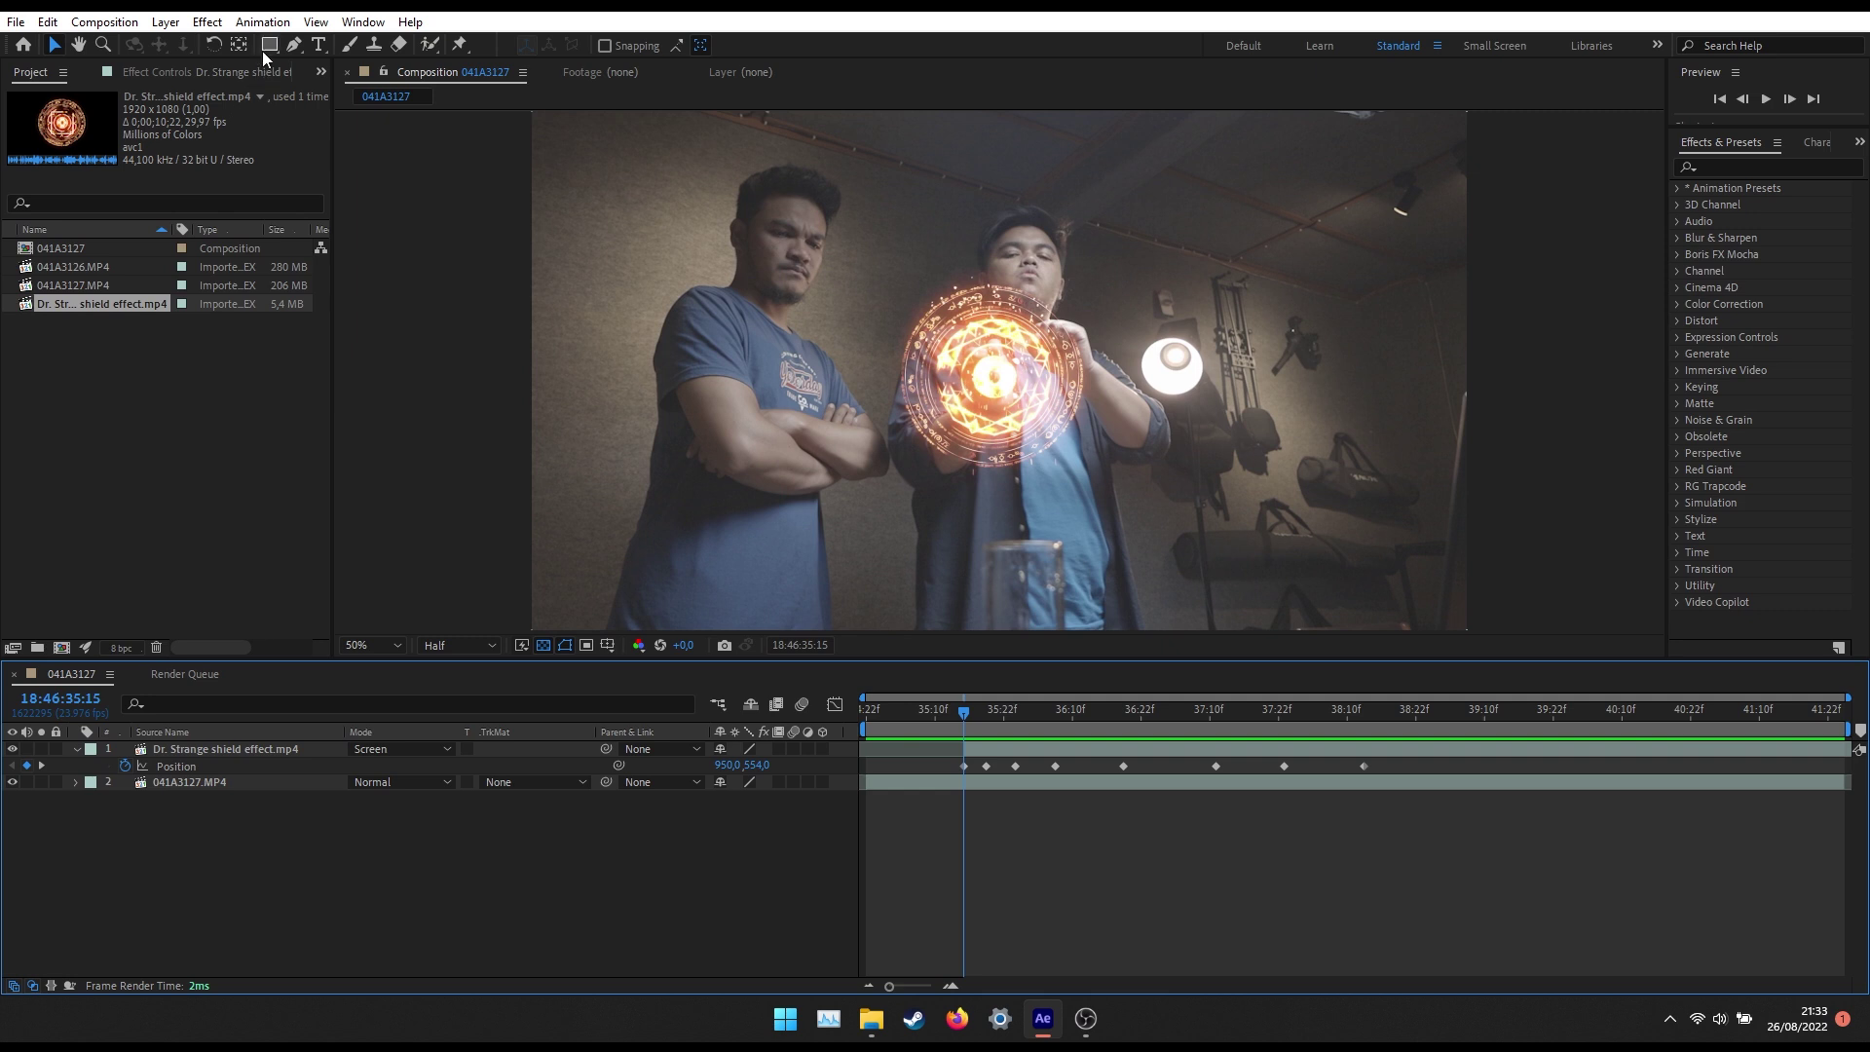
# Draw a small ellipse mask over the hands on the shield layer and show Mask Feather.
pyautogui.click(1007, 758)
pyautogui.click(1007, 755)
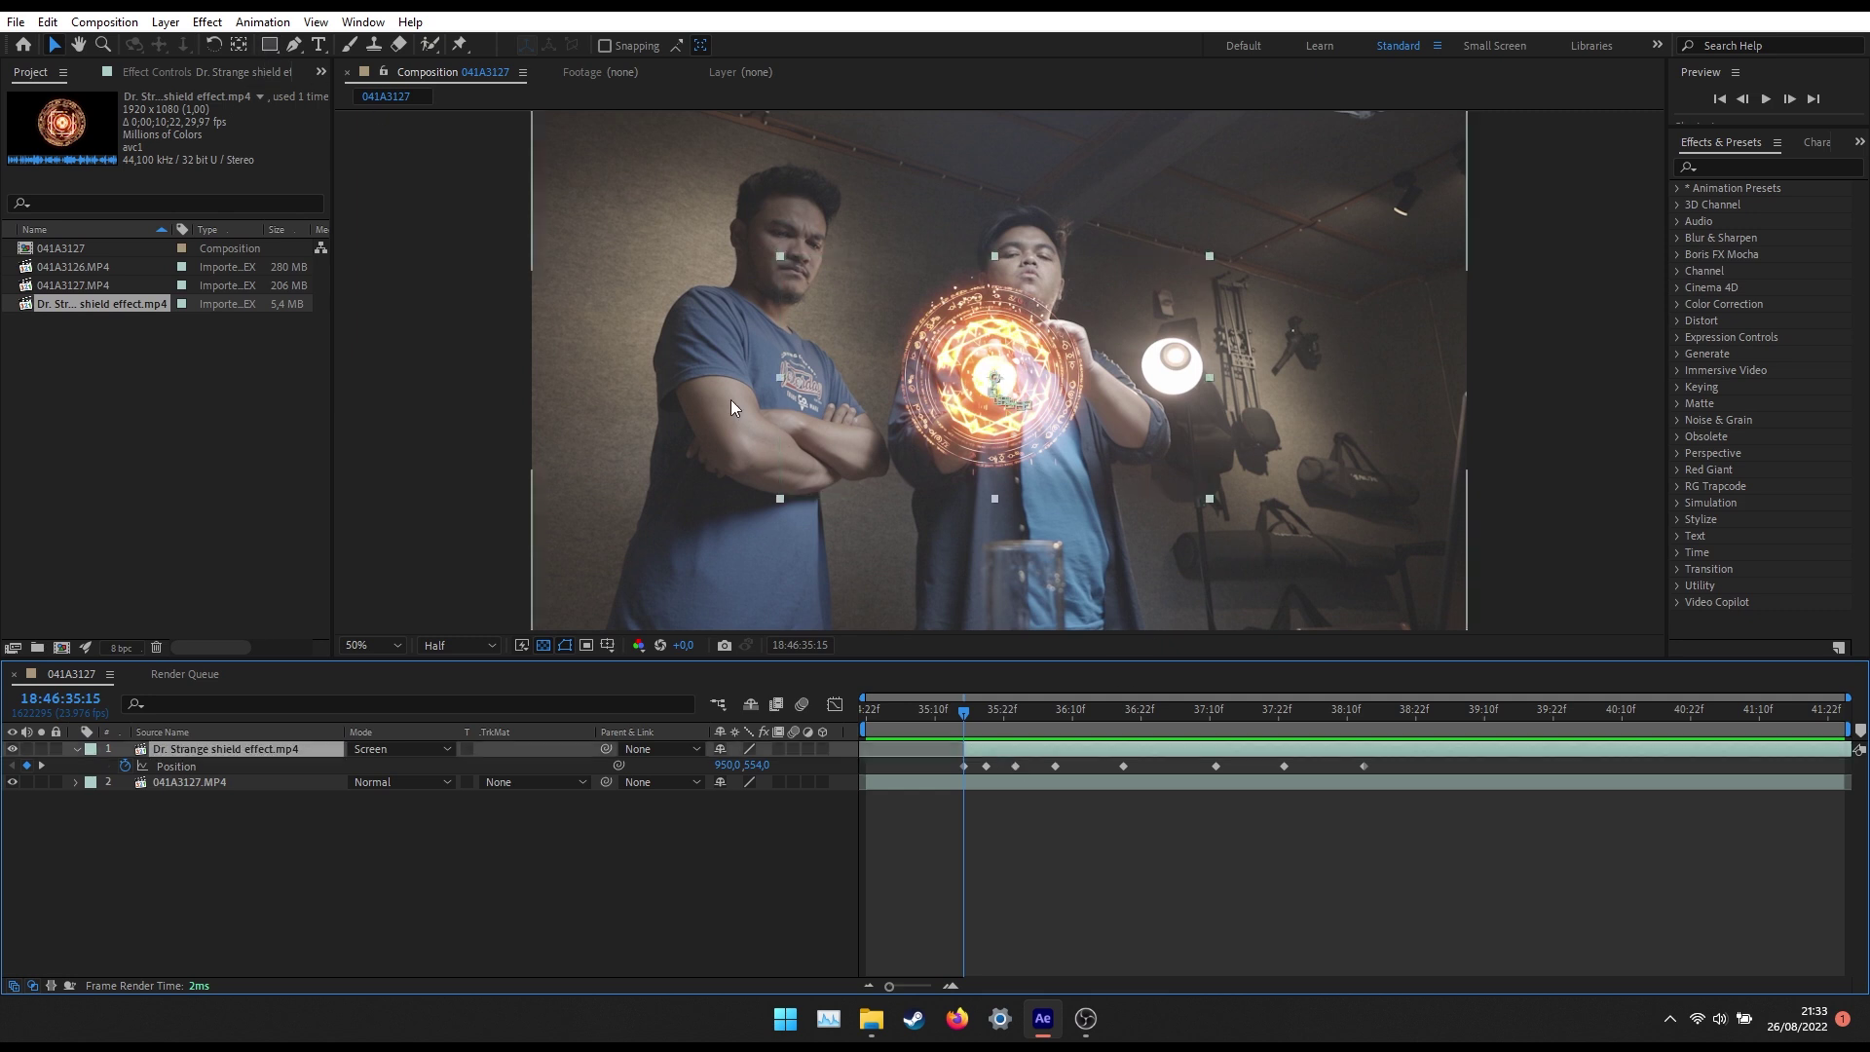
pyautogui.click(269, 46)
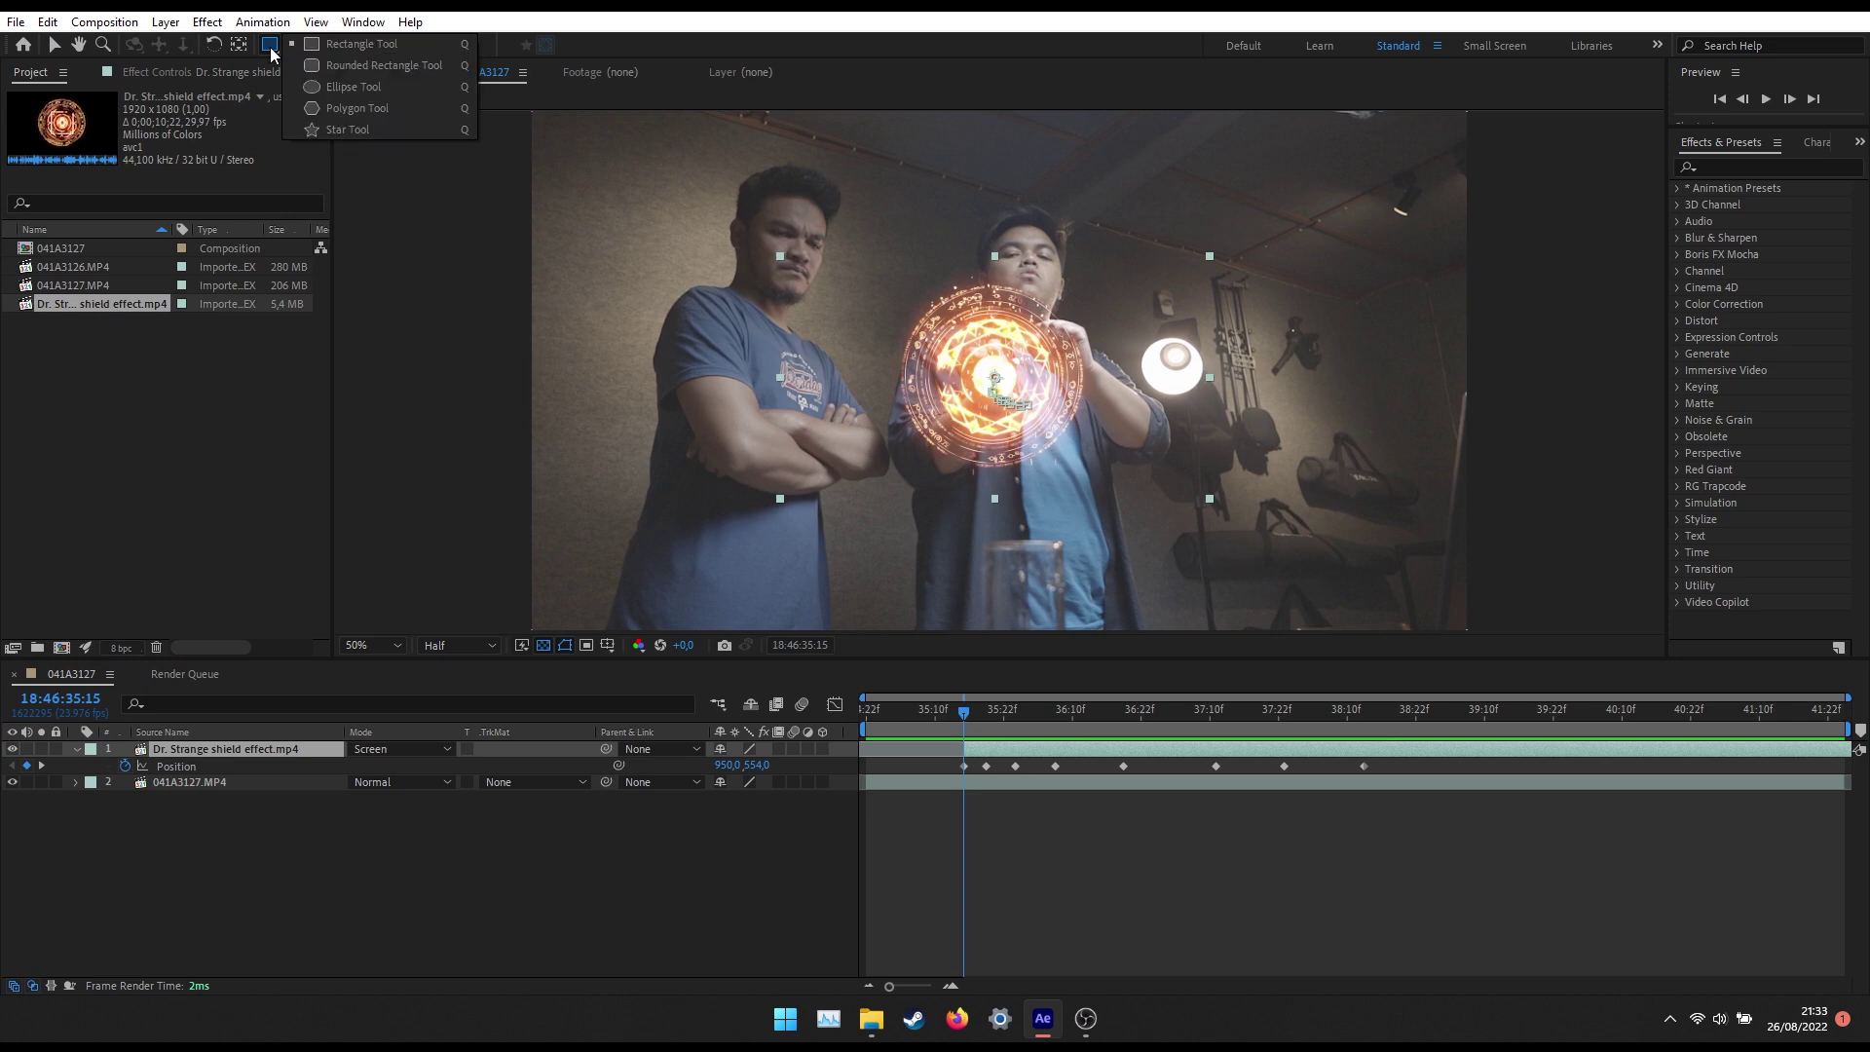
pyautogui.click(359, 86)
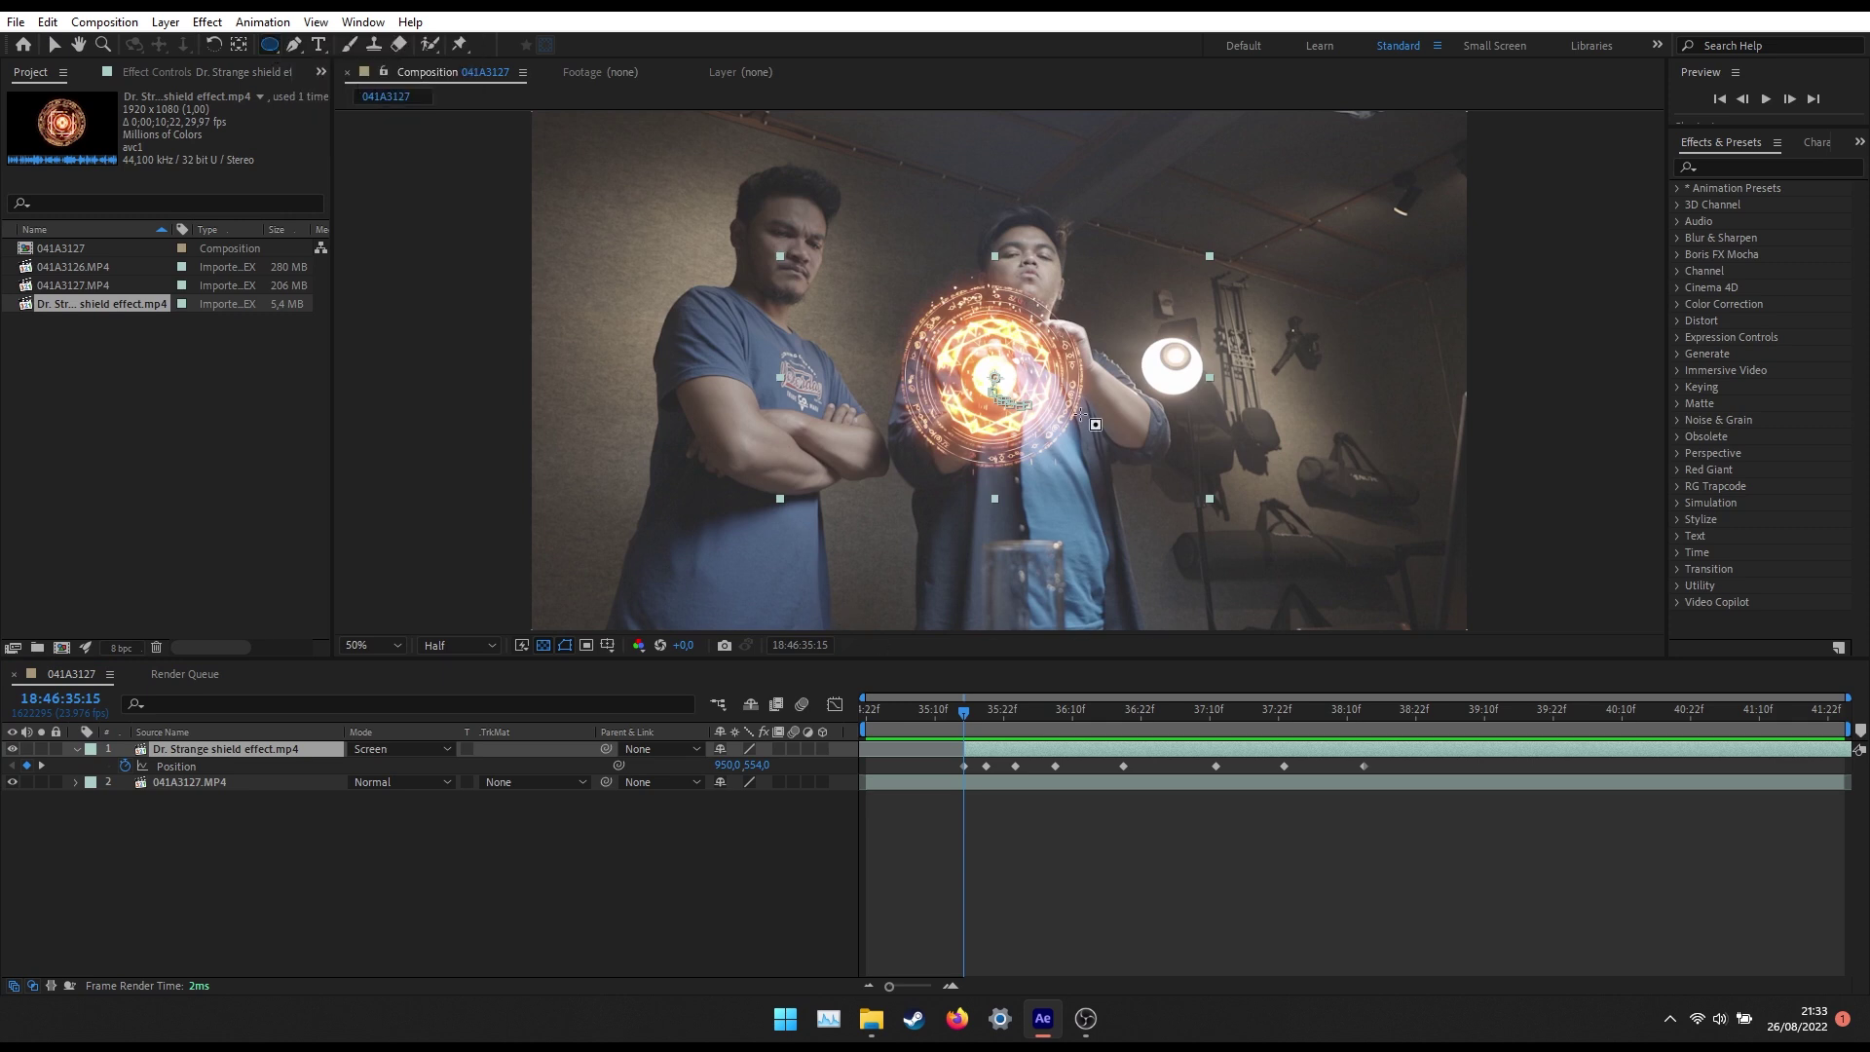
pyautogui.moveTo(978, 365); pyautogui.dragTo(1017, 400)
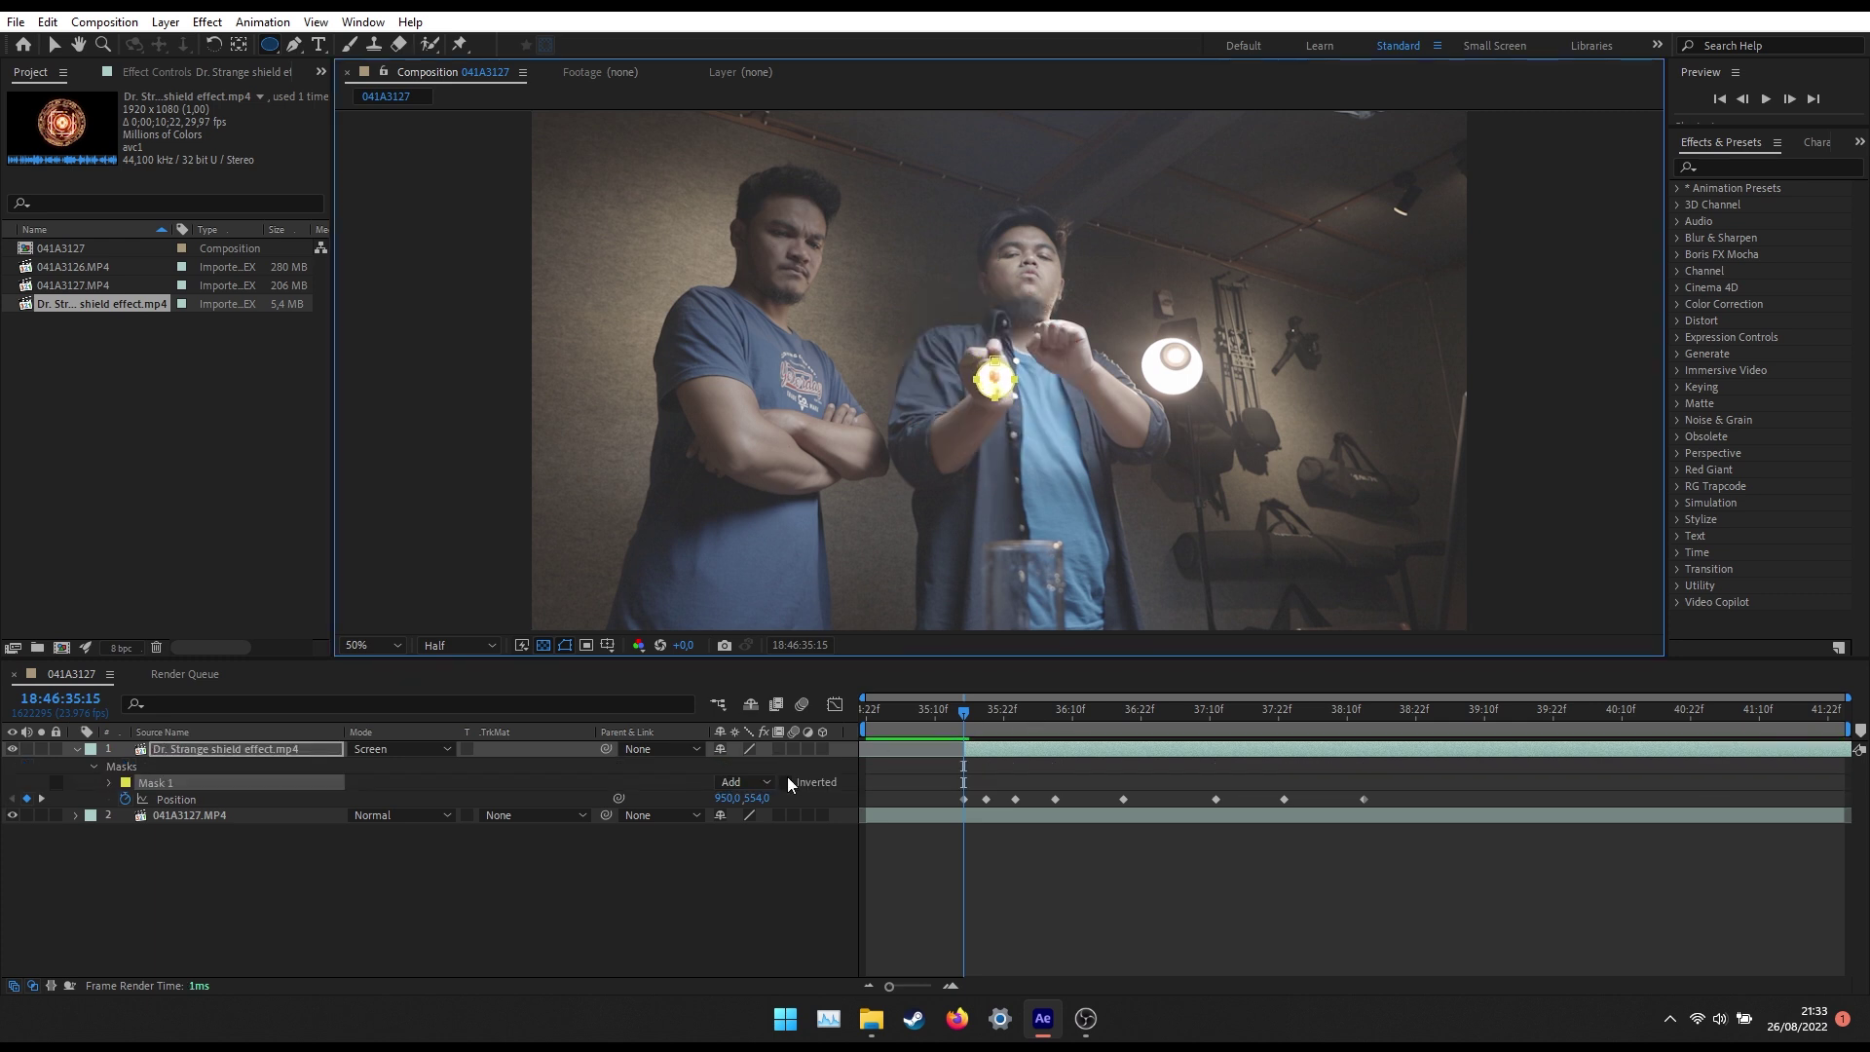
pyautogui.click(178, 782)
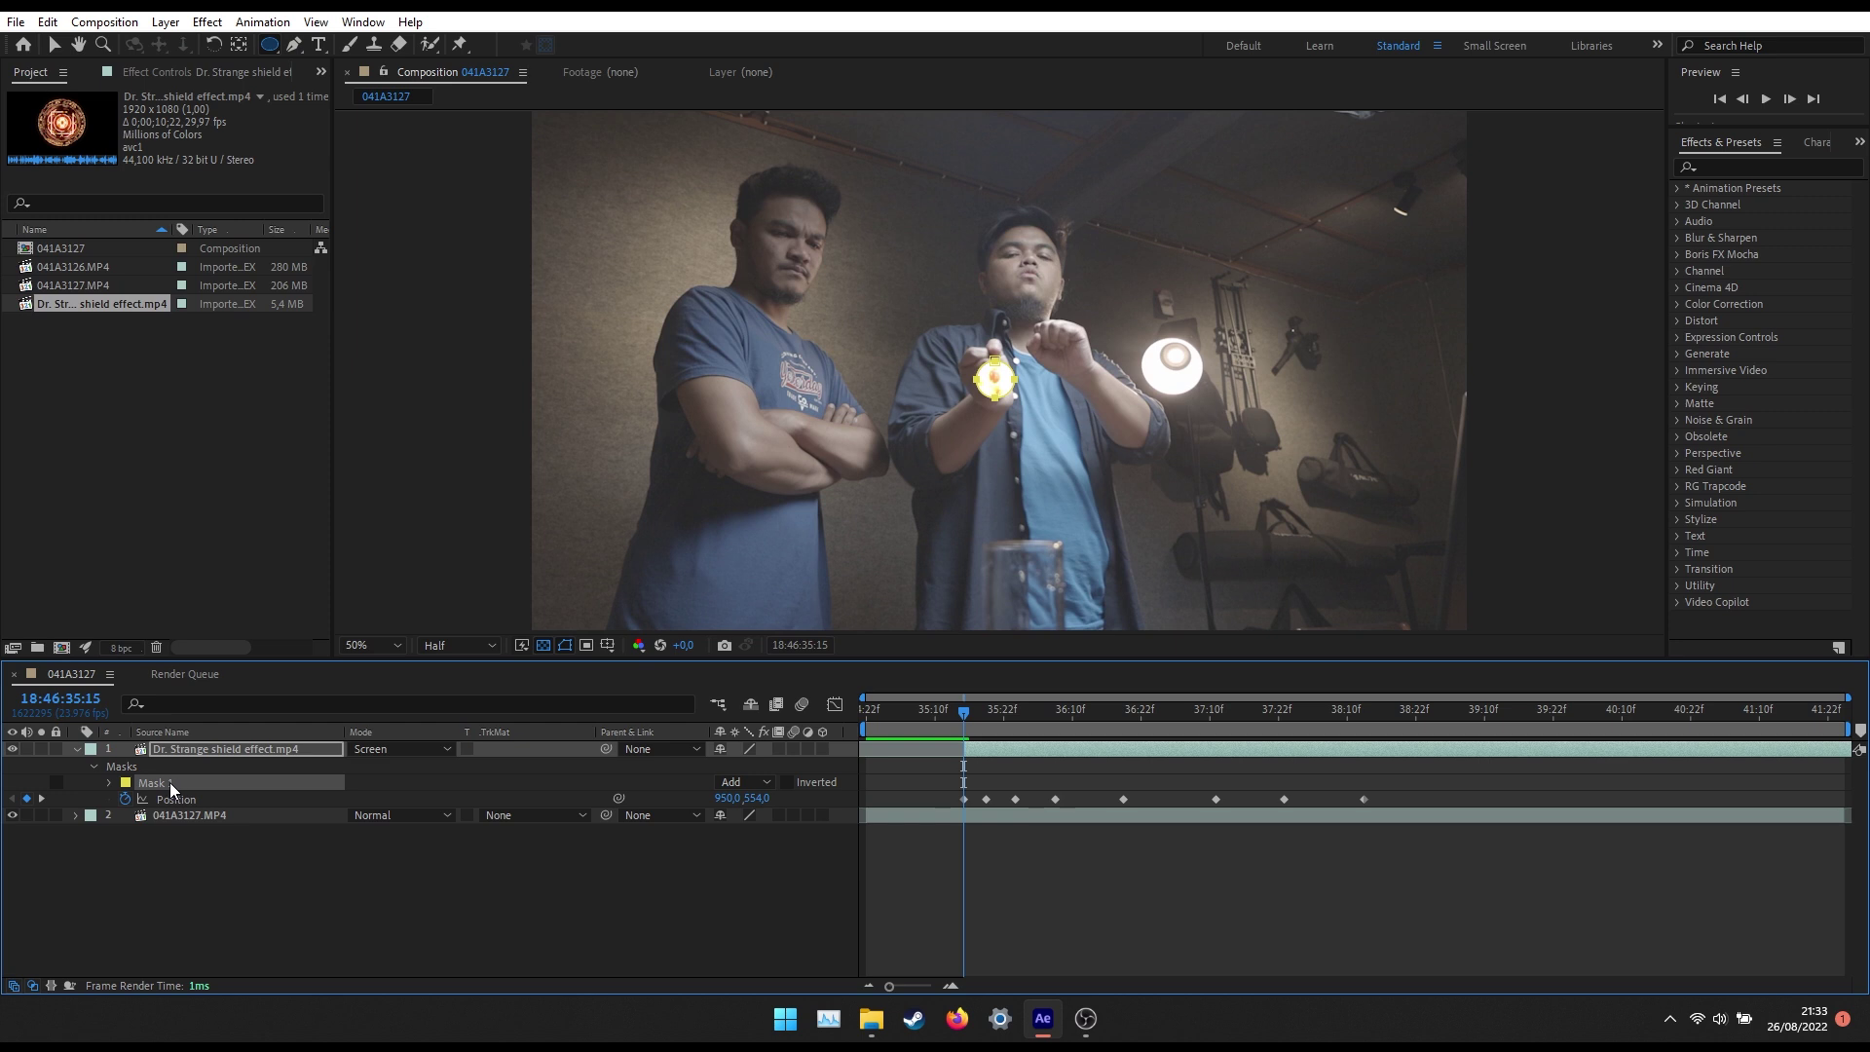
pyautogui.press('f')
# Feather the mask to 86 px and keyframe Mask Expansion at -43 px.
pyautogui.moveTo(748, 782); pyautogui.dragTo(749, 787)
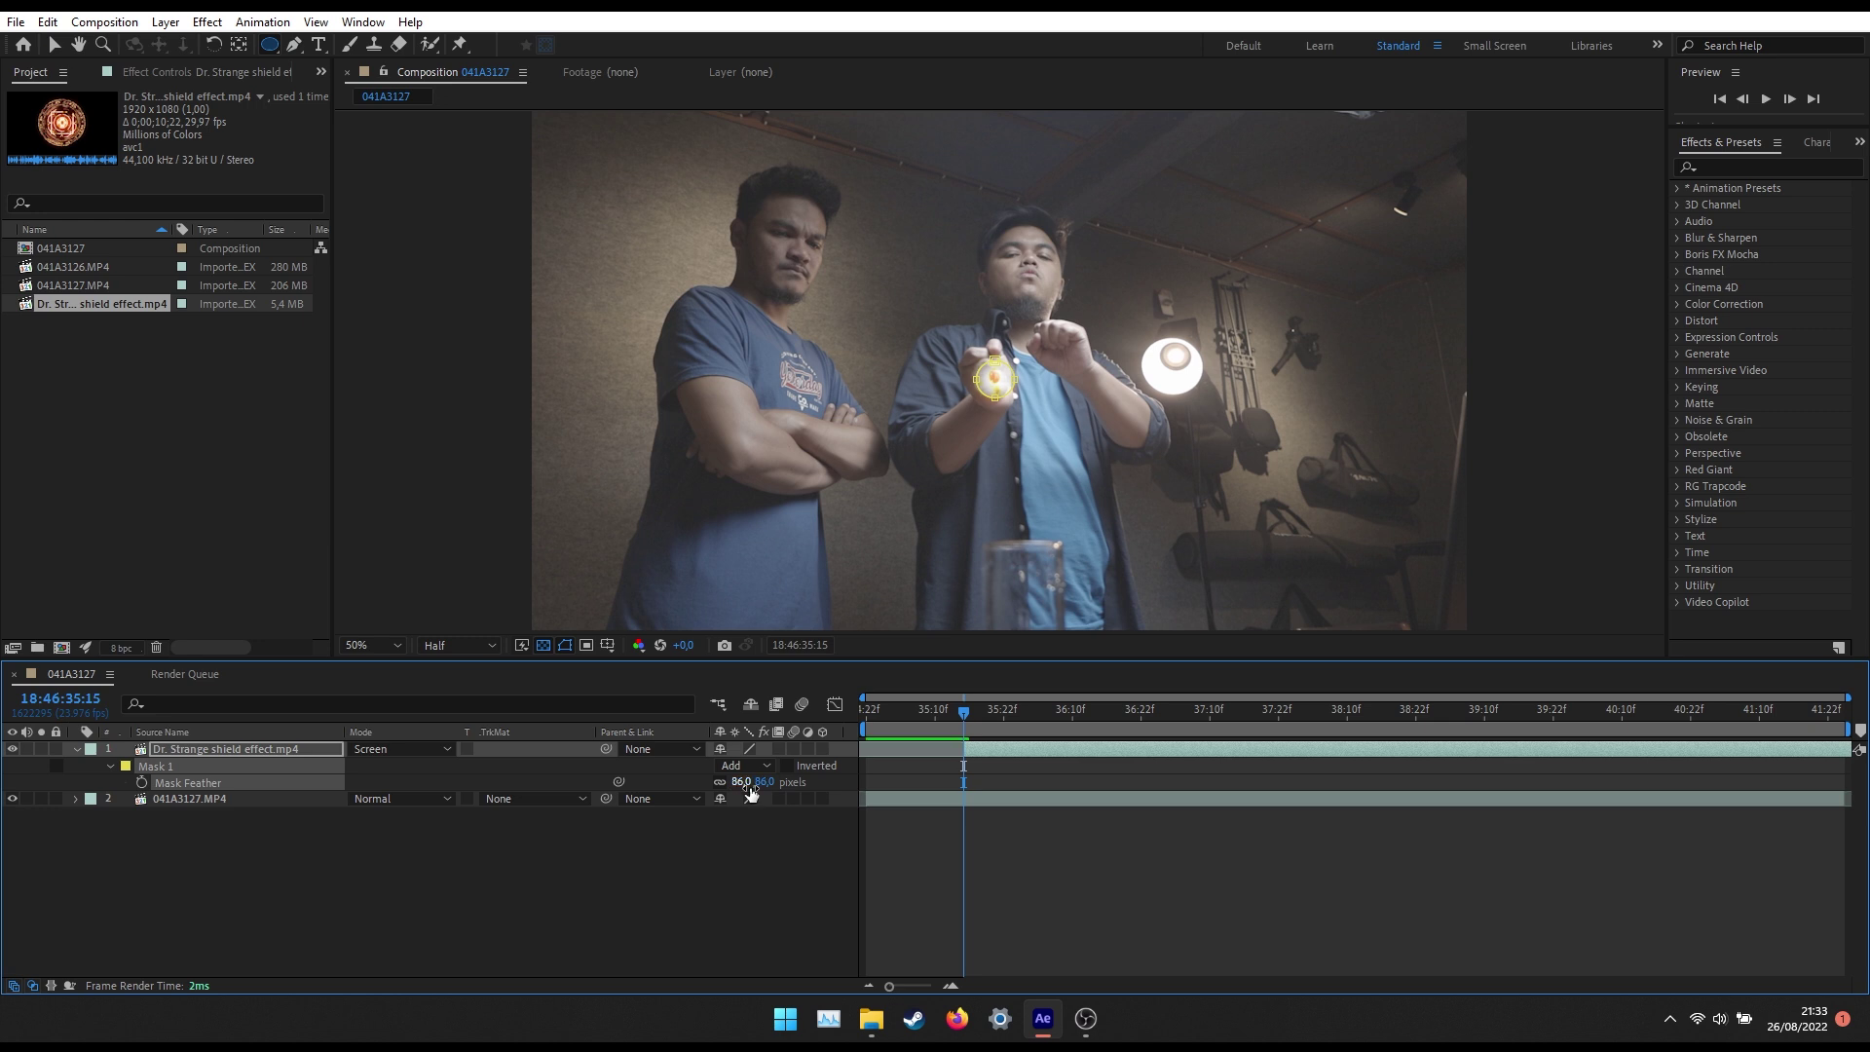
pyautogui.click(109, 767)
pyautogui.click(109, 767)
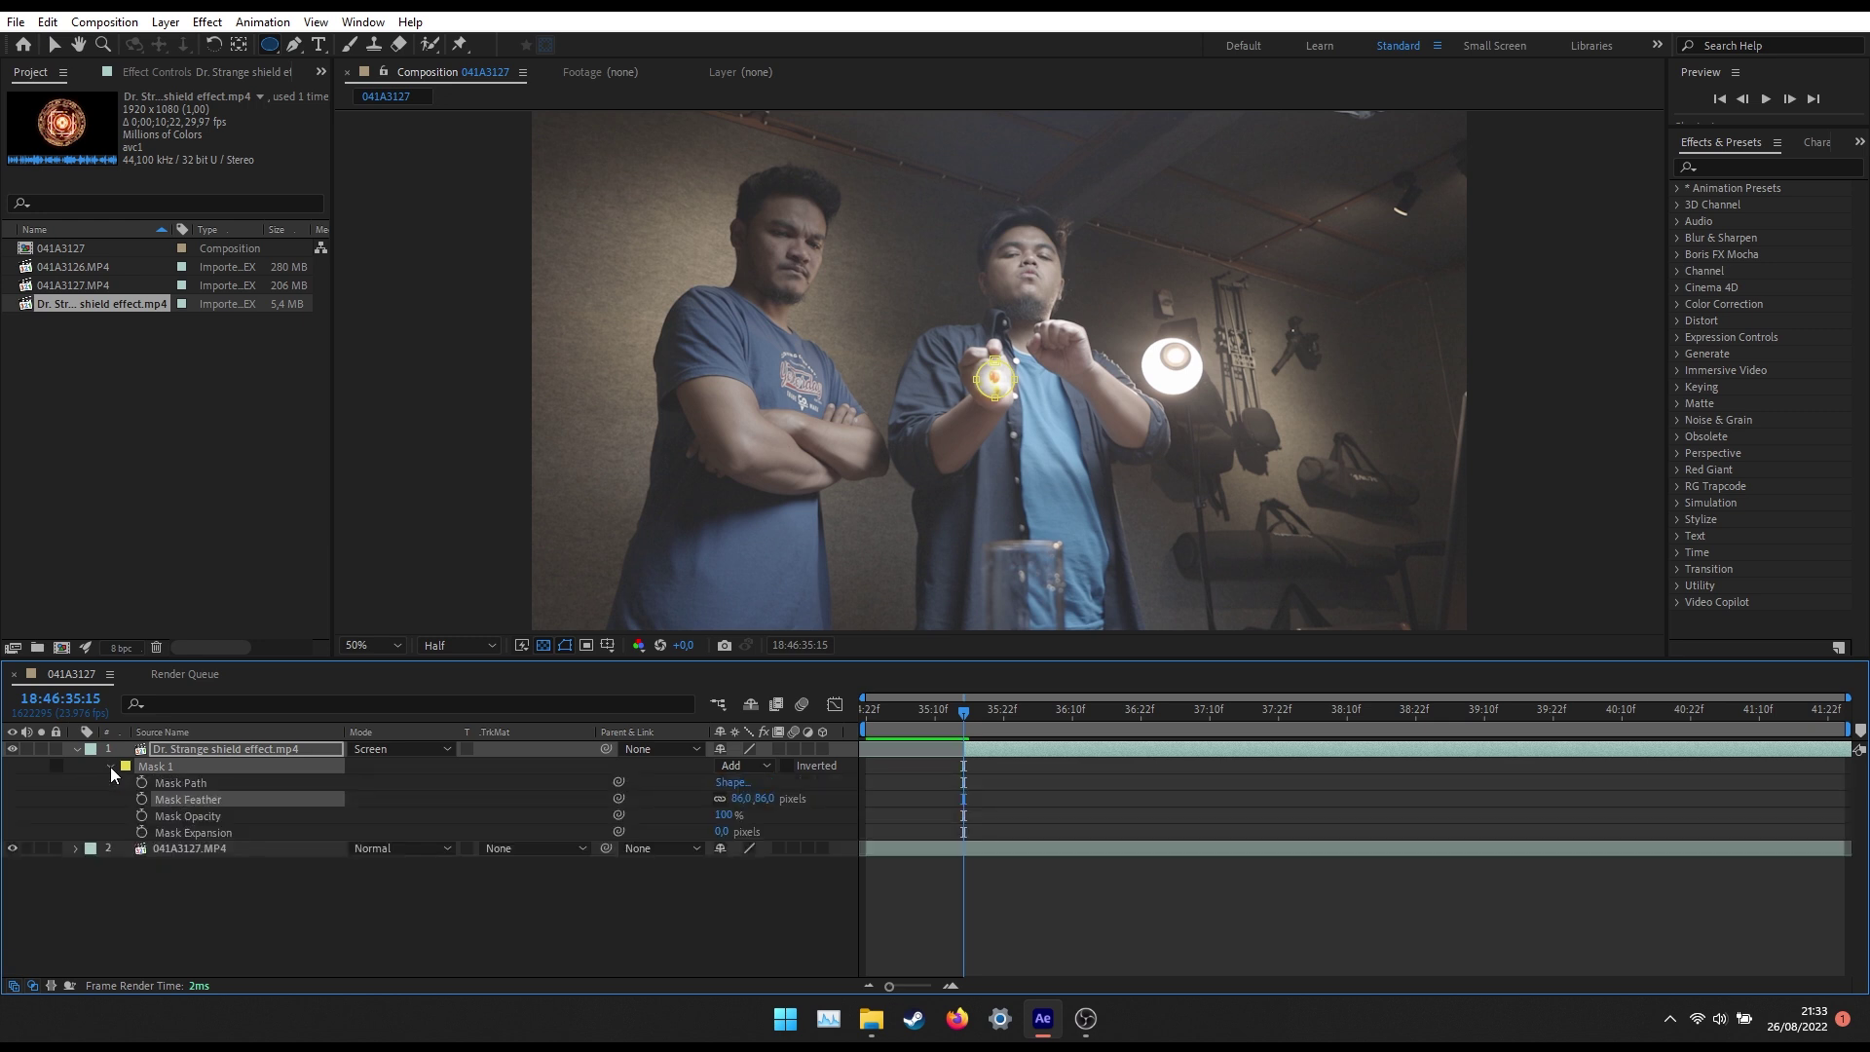
pyautogui.click(208, 831)
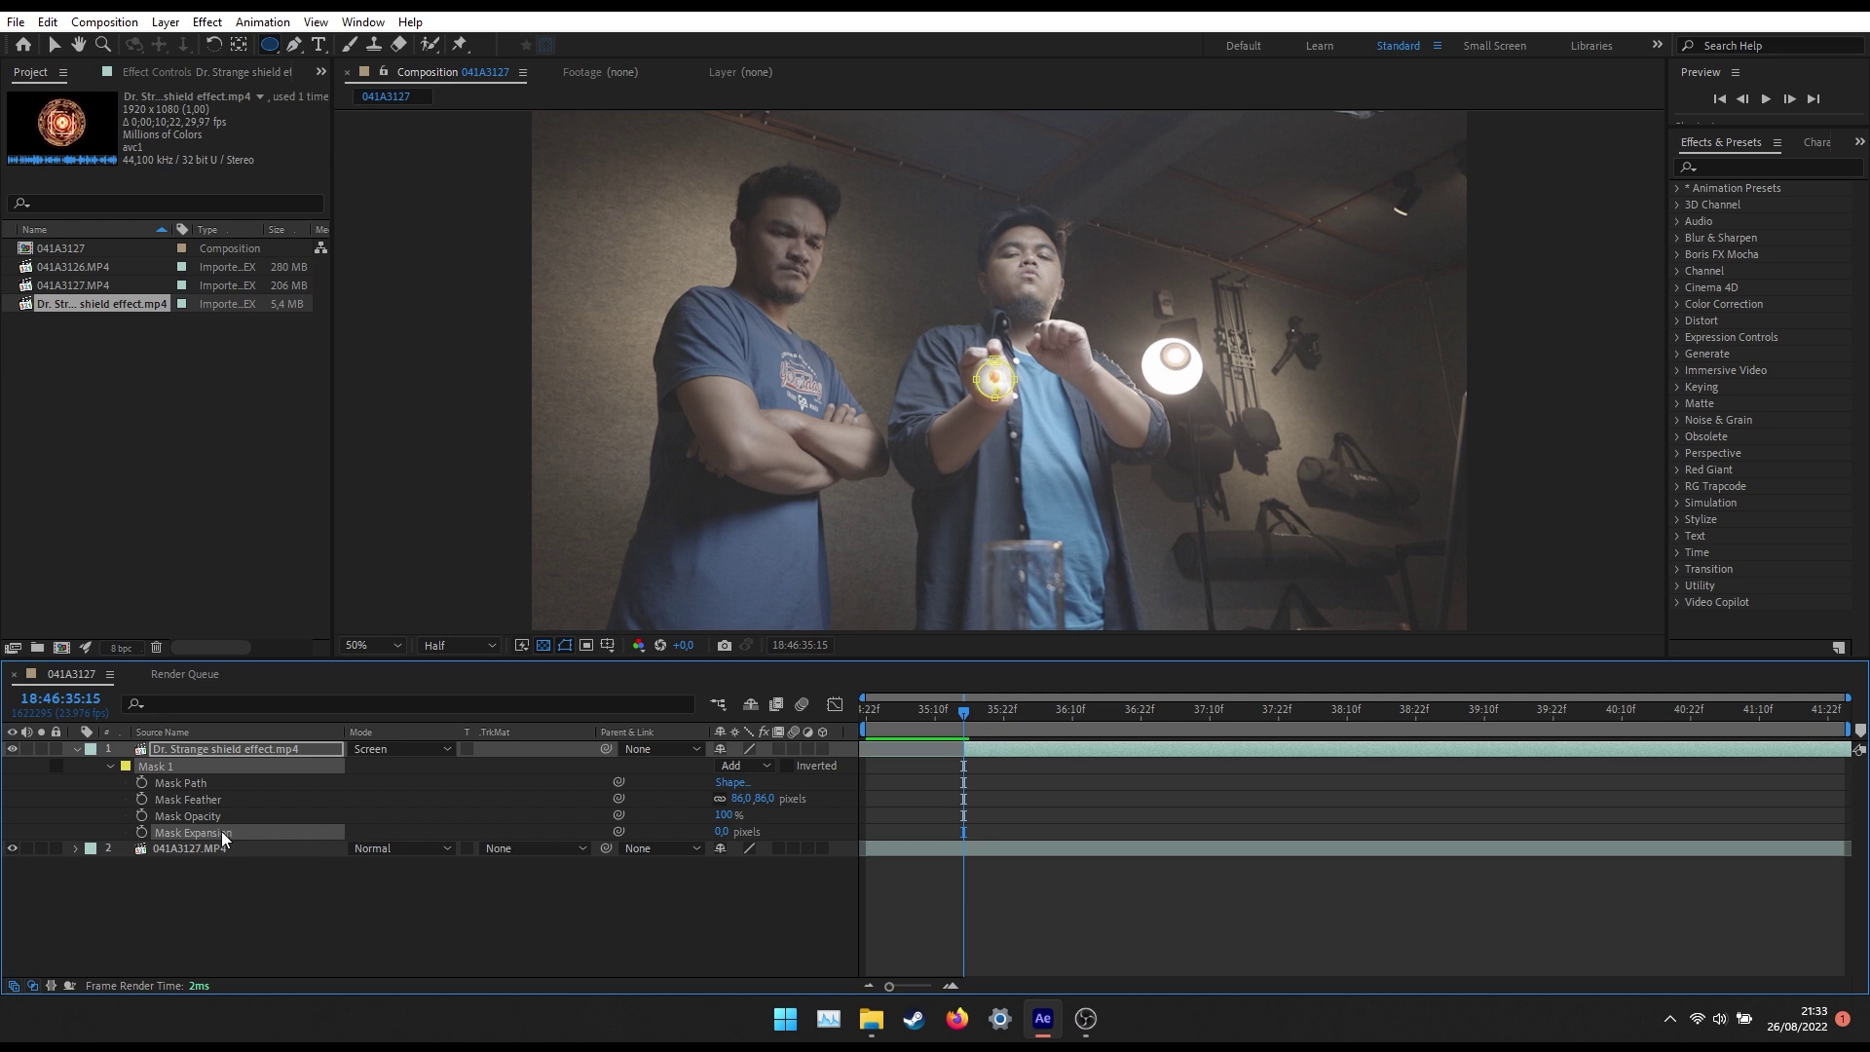
pyautogui.moveTo(721, 830); pyautogui.dragTo(680, 826)
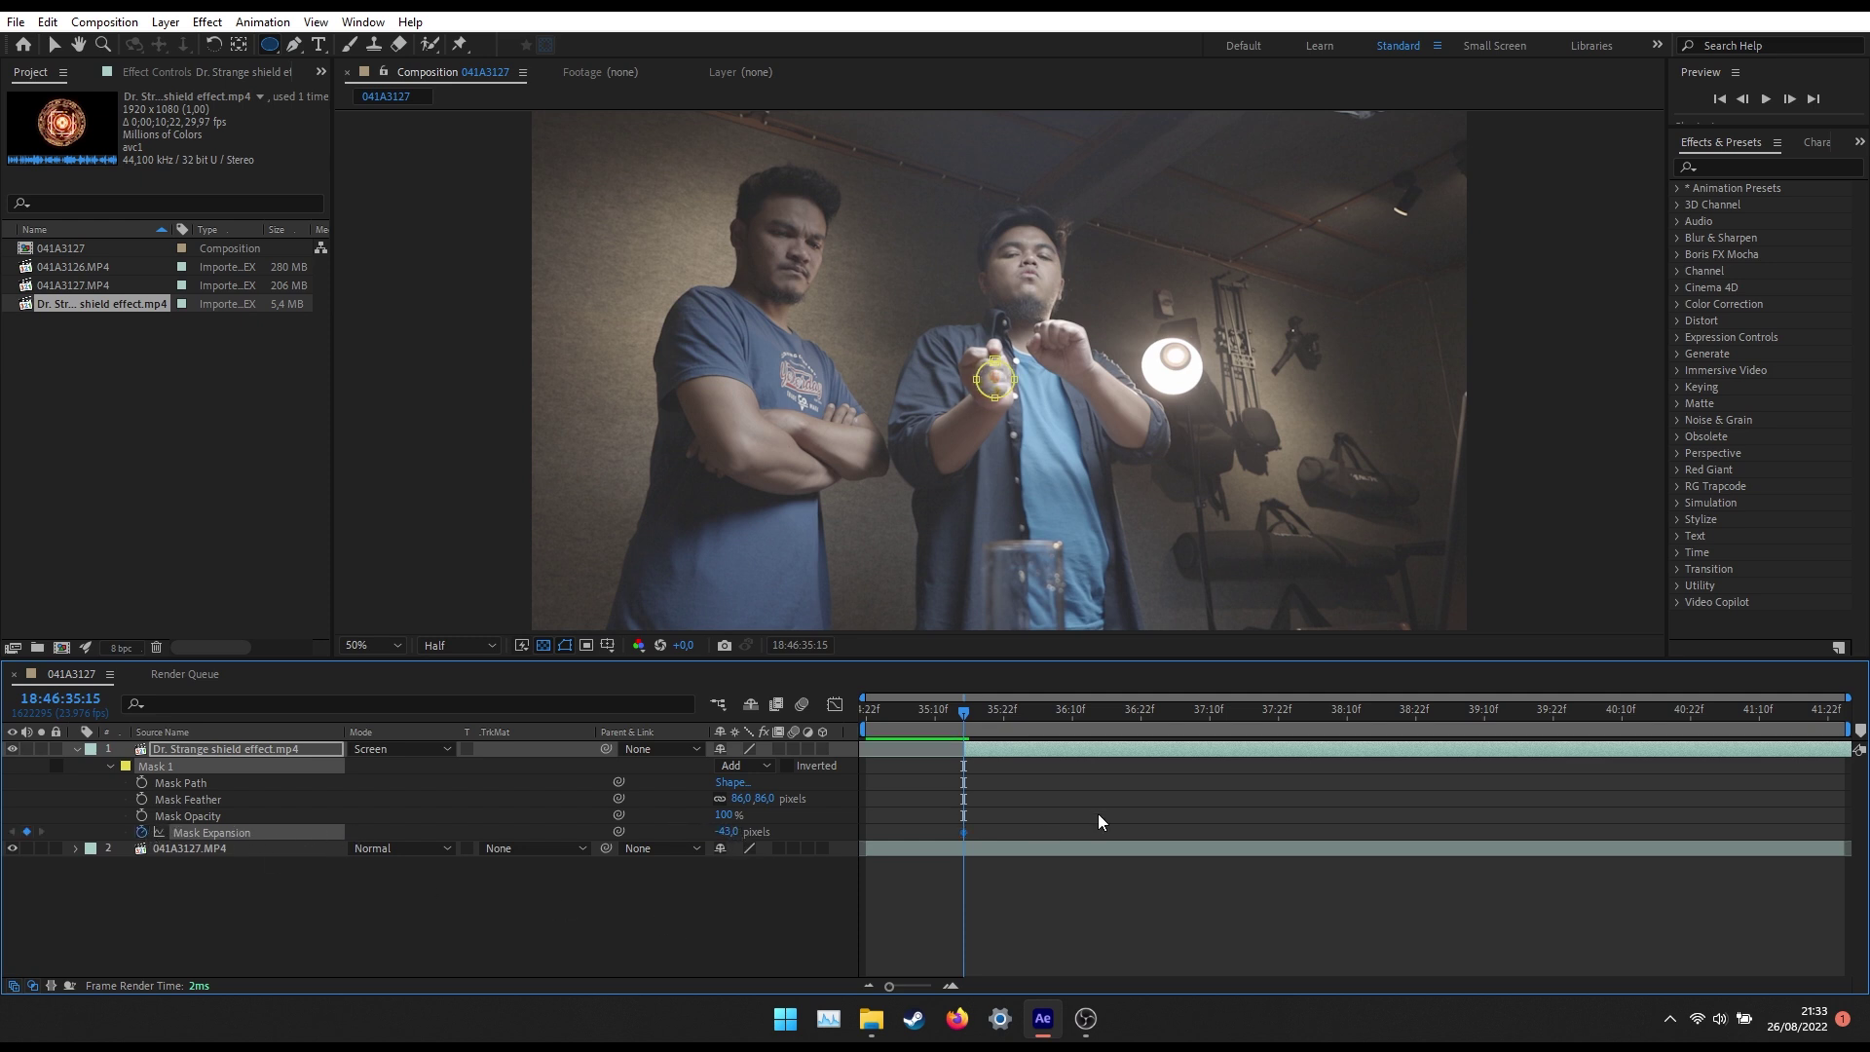
# A few frames later, set Mask Expansion to 392 px and preview the reveal.
pyautogui.moveTo(962, 717); pyautogui.dragTo(1003, 716)
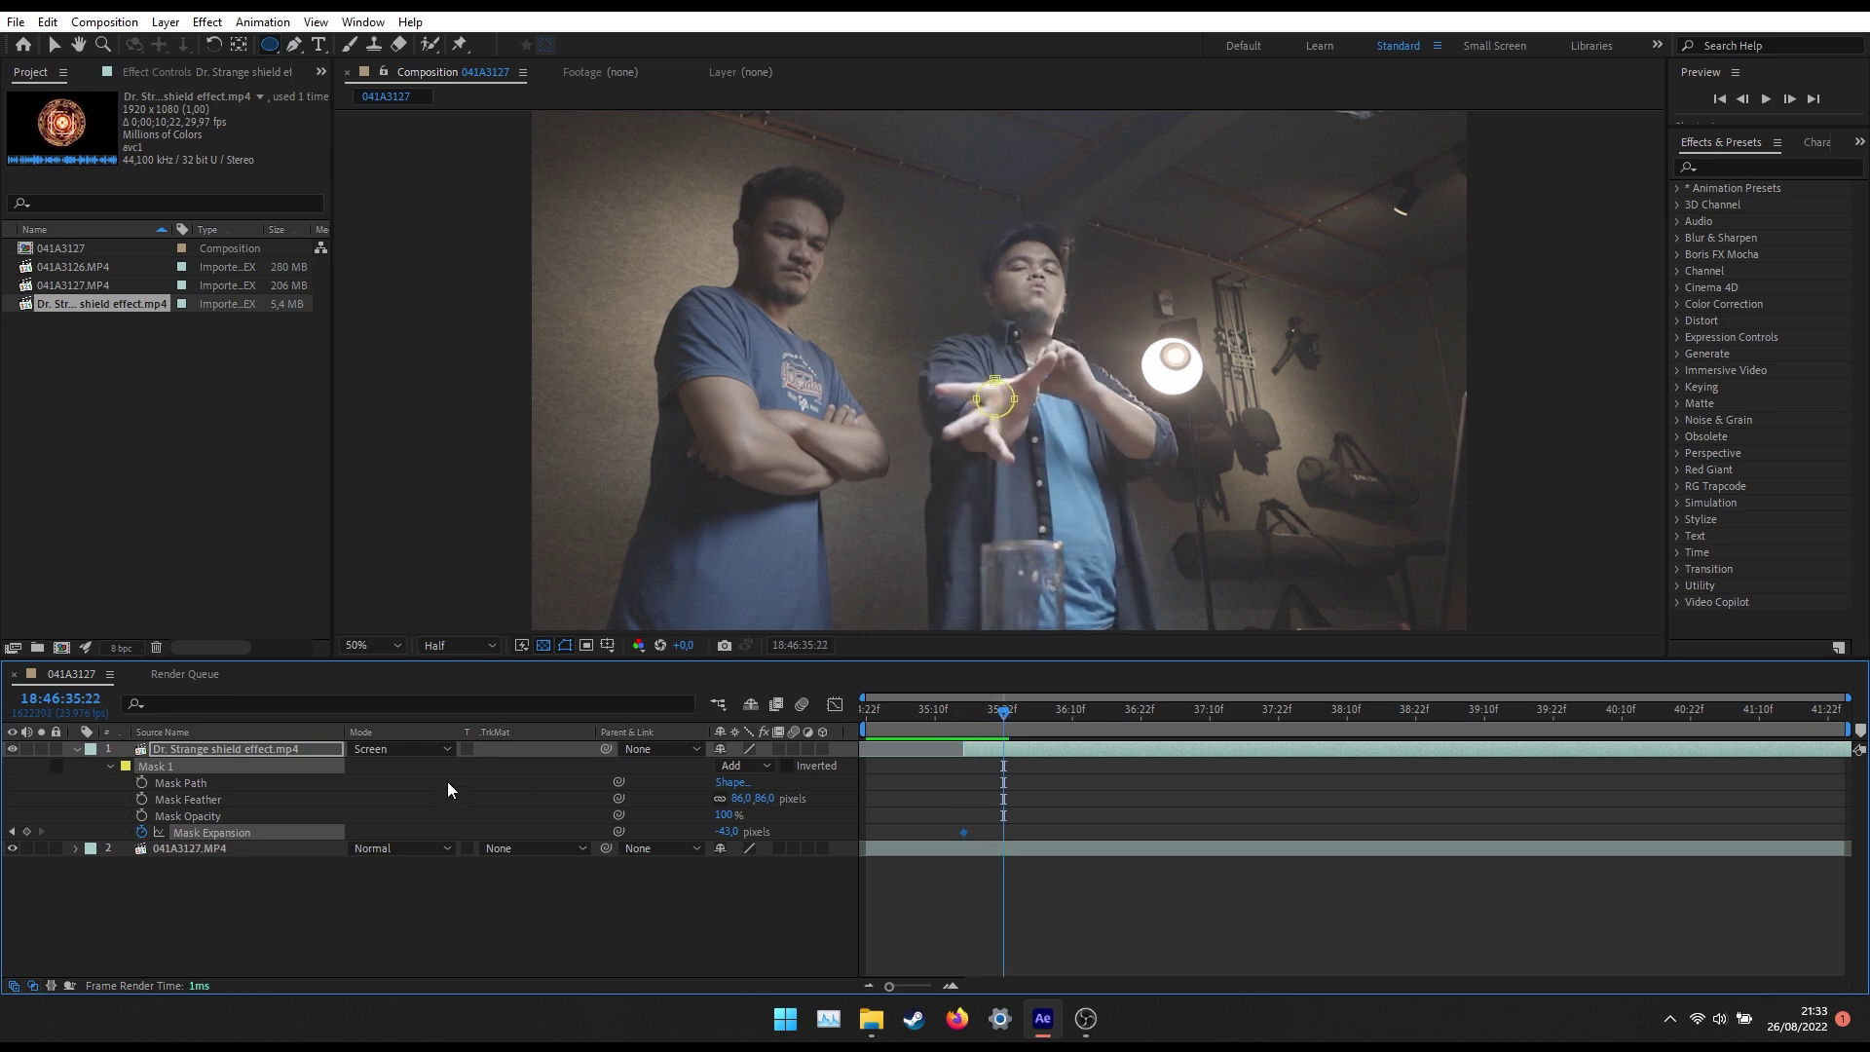
pyautogui.moveTo(722, 832); pyautogui.dragTo(1150, 833)
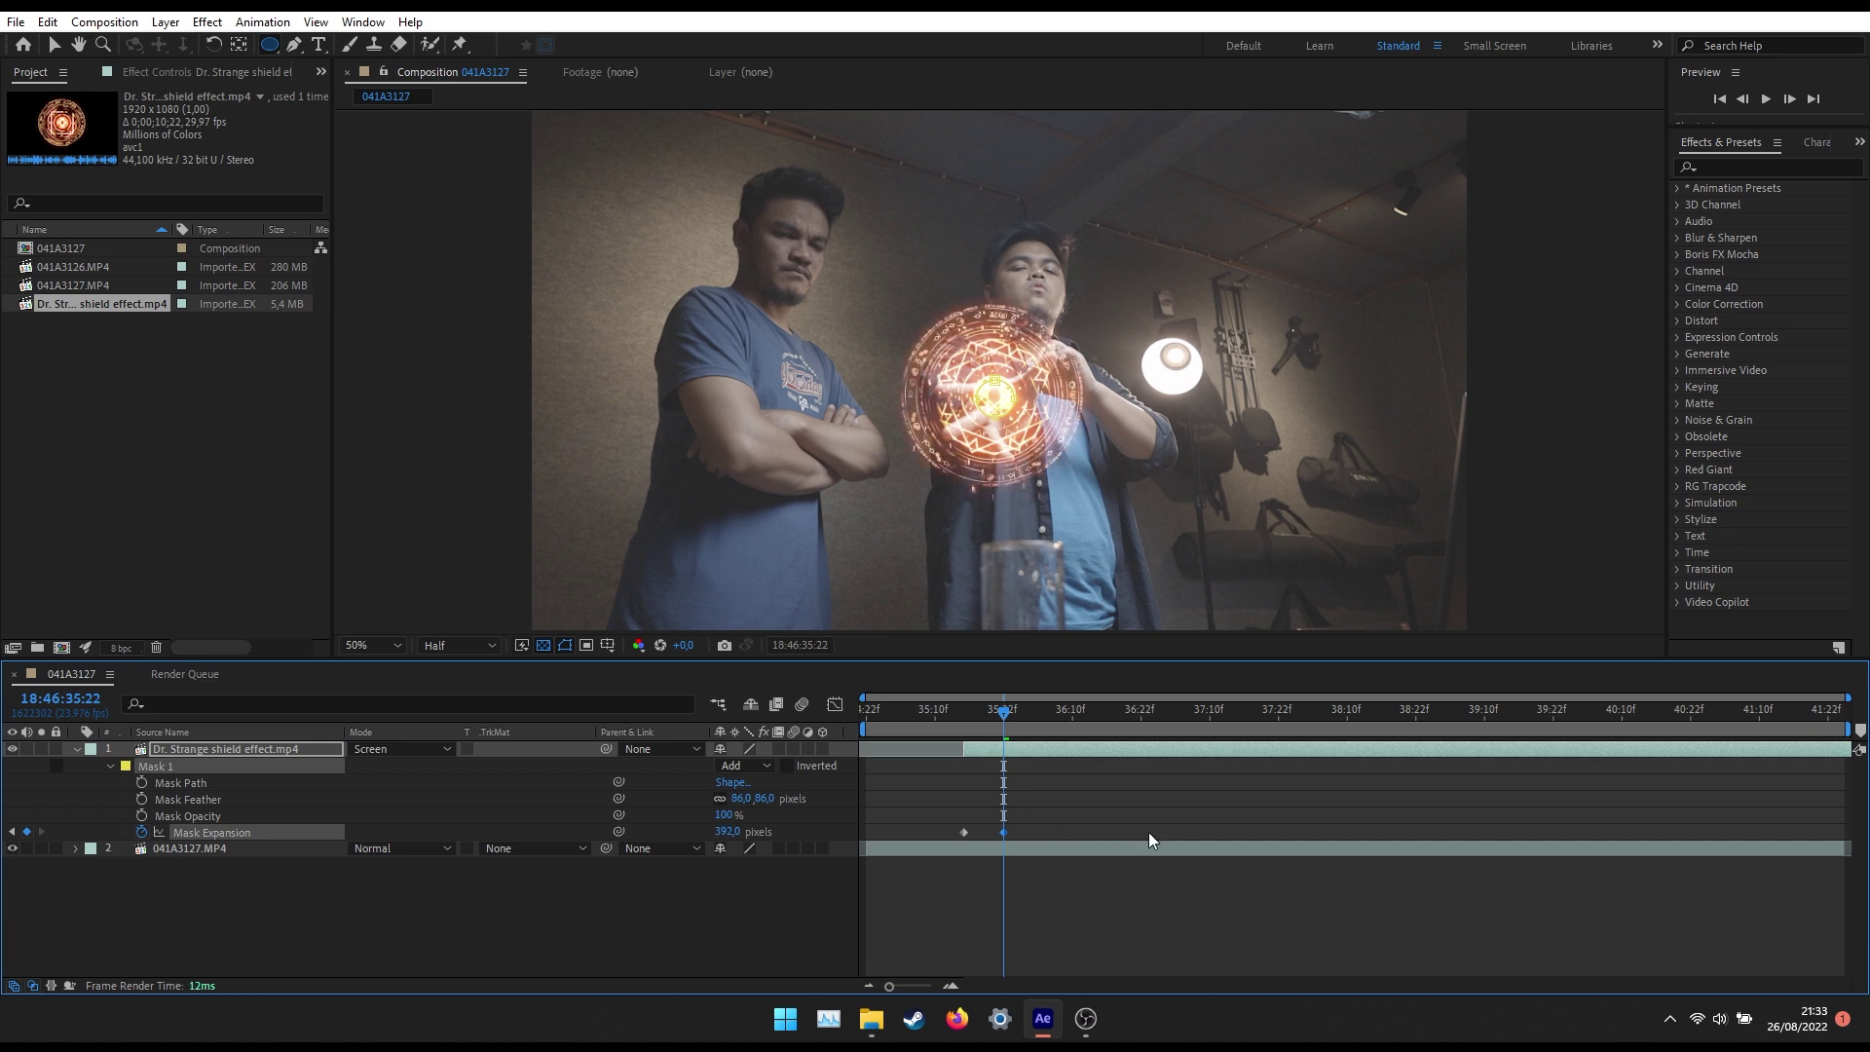
pyautogui.click(1118, 915)
pyautogui.click(948, 713)
pyautogui.press('space')
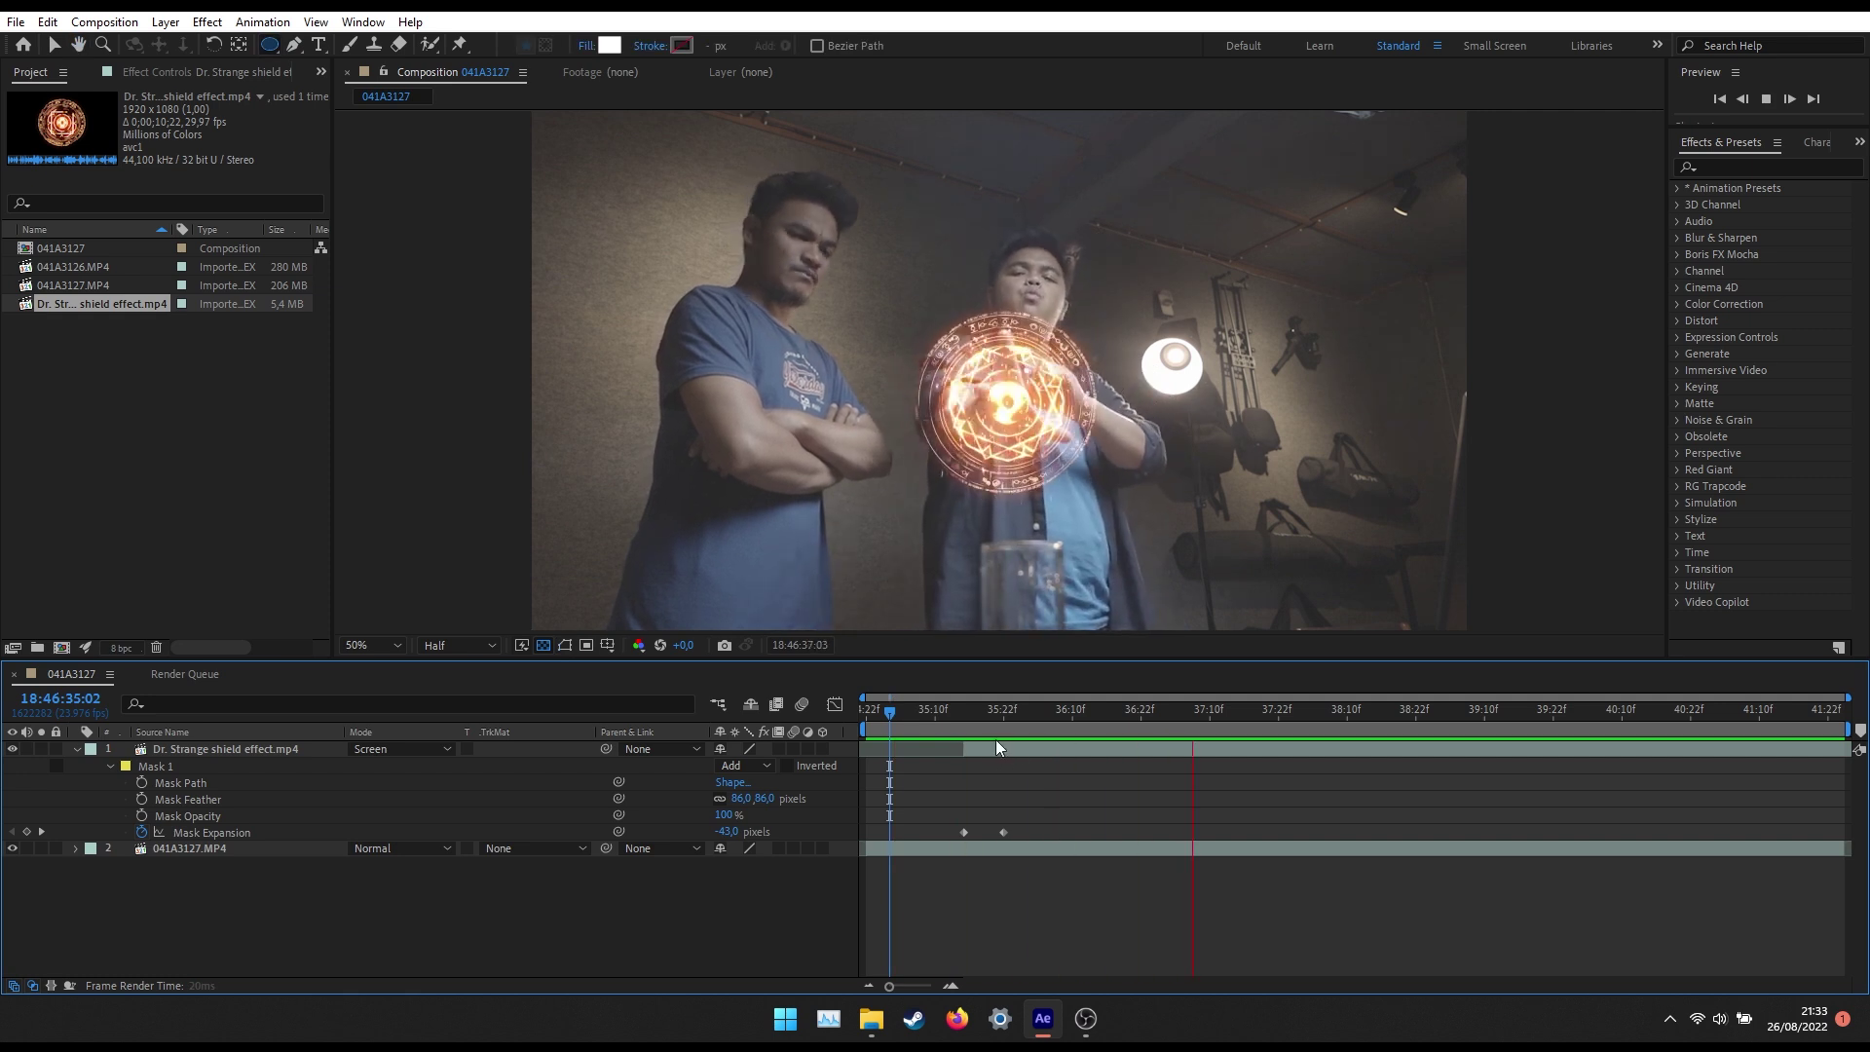
# Check the full-shield frame, select the shield layer and search effects for 'tint'.
pyautogui.click(943, 710)
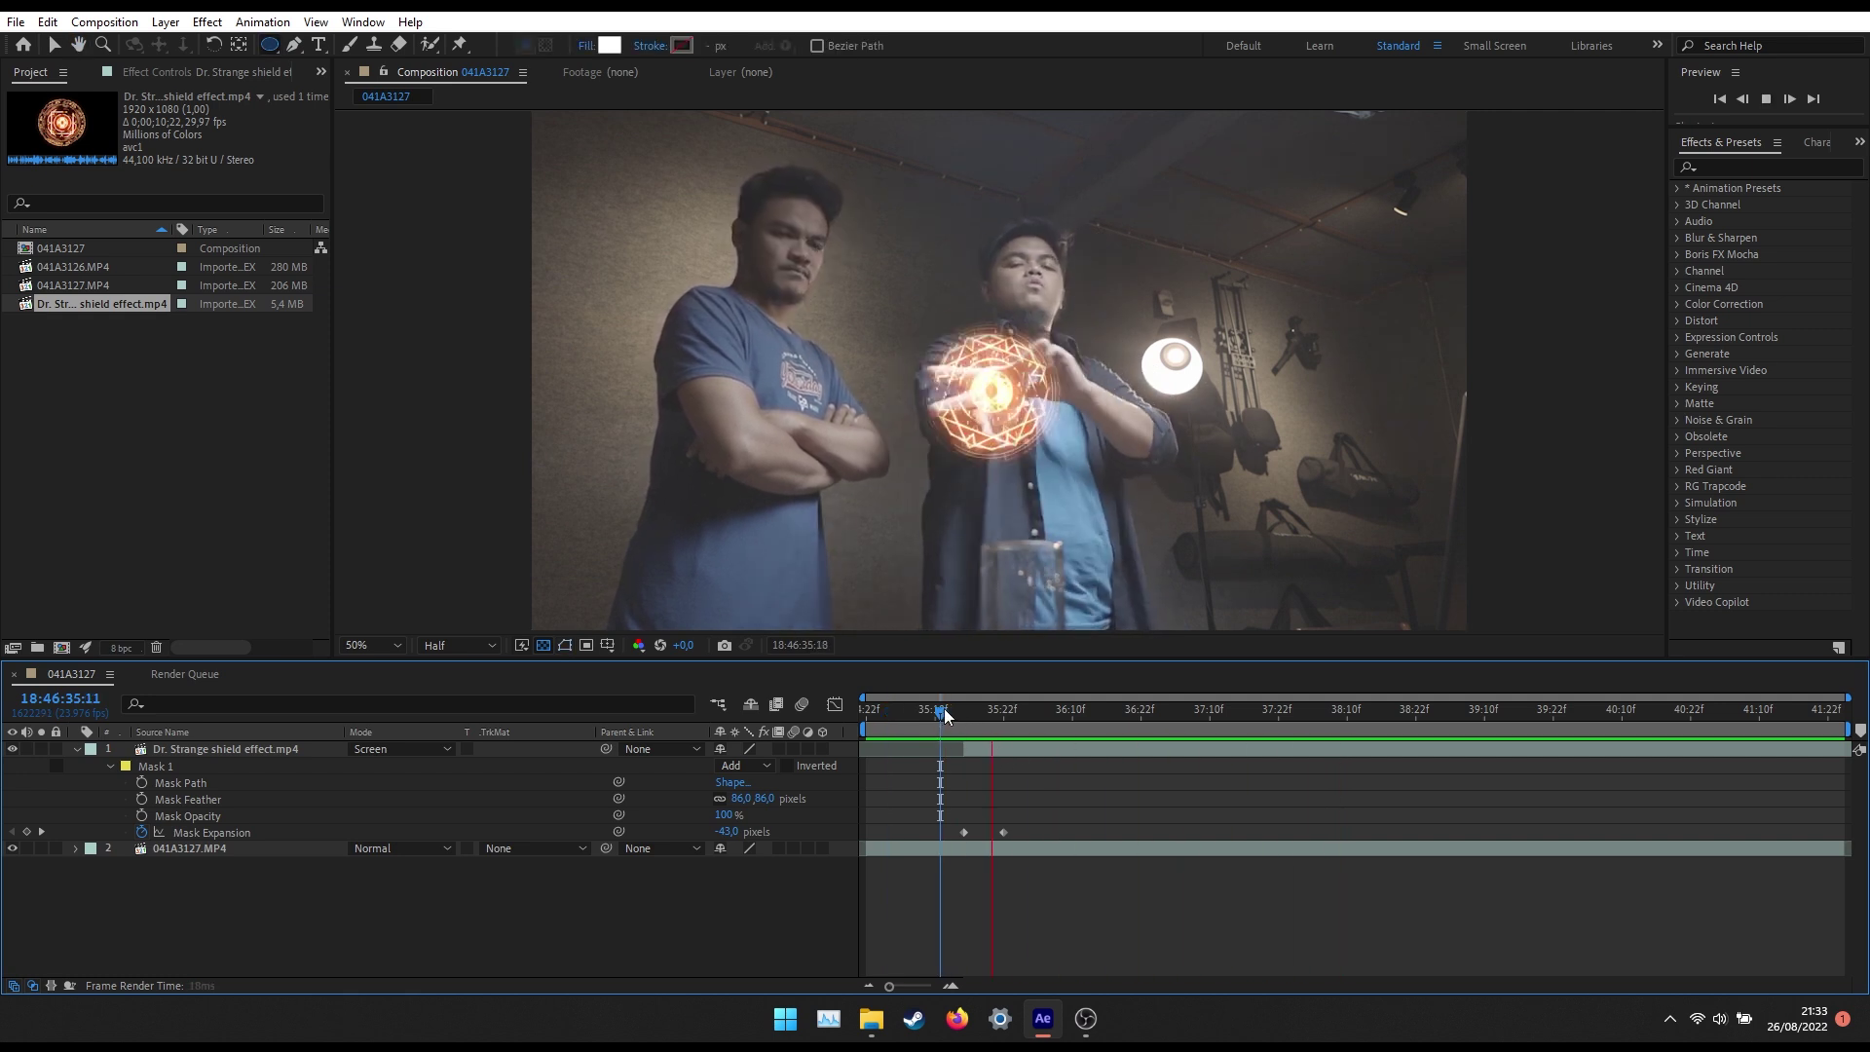
pyautogui.moveTo(943, 709); pyautogui.dragTo(1236, 728)
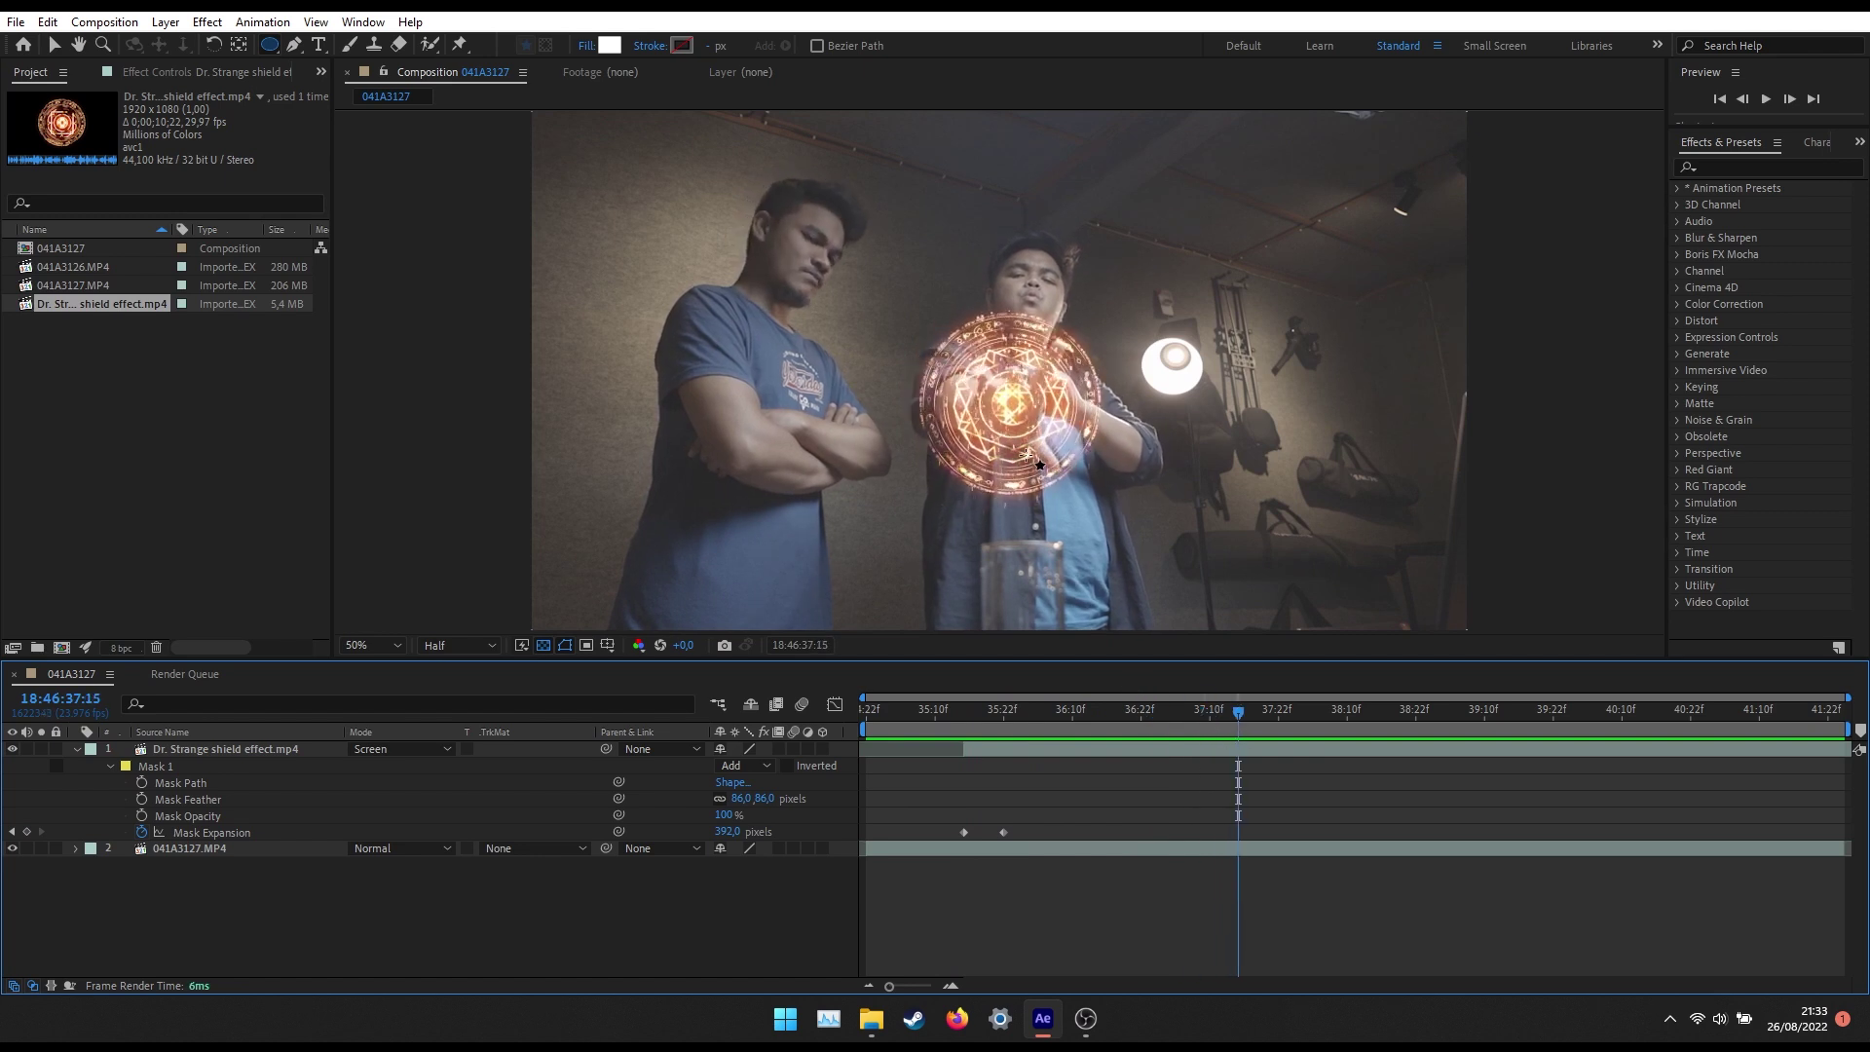
pyautogui.click(1020, 750)
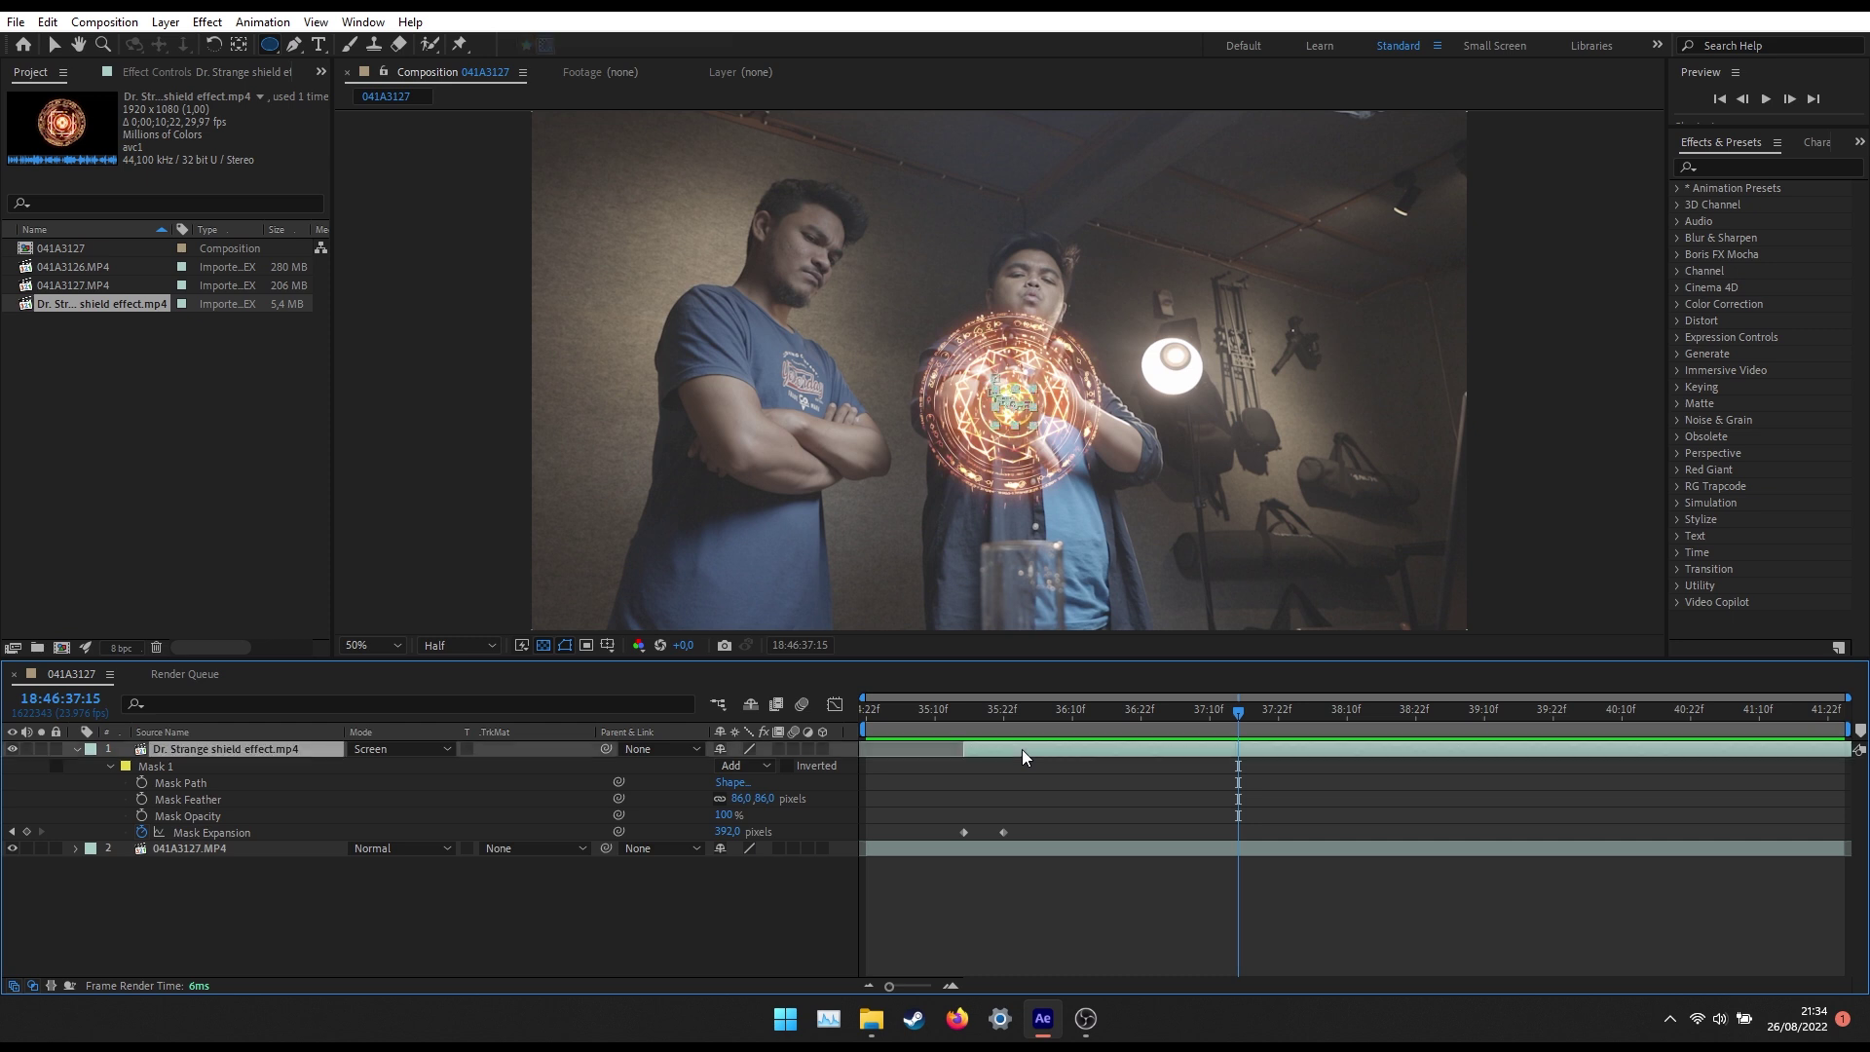
pyautogui.click(1759, 167)
pyautogui.write('tint')
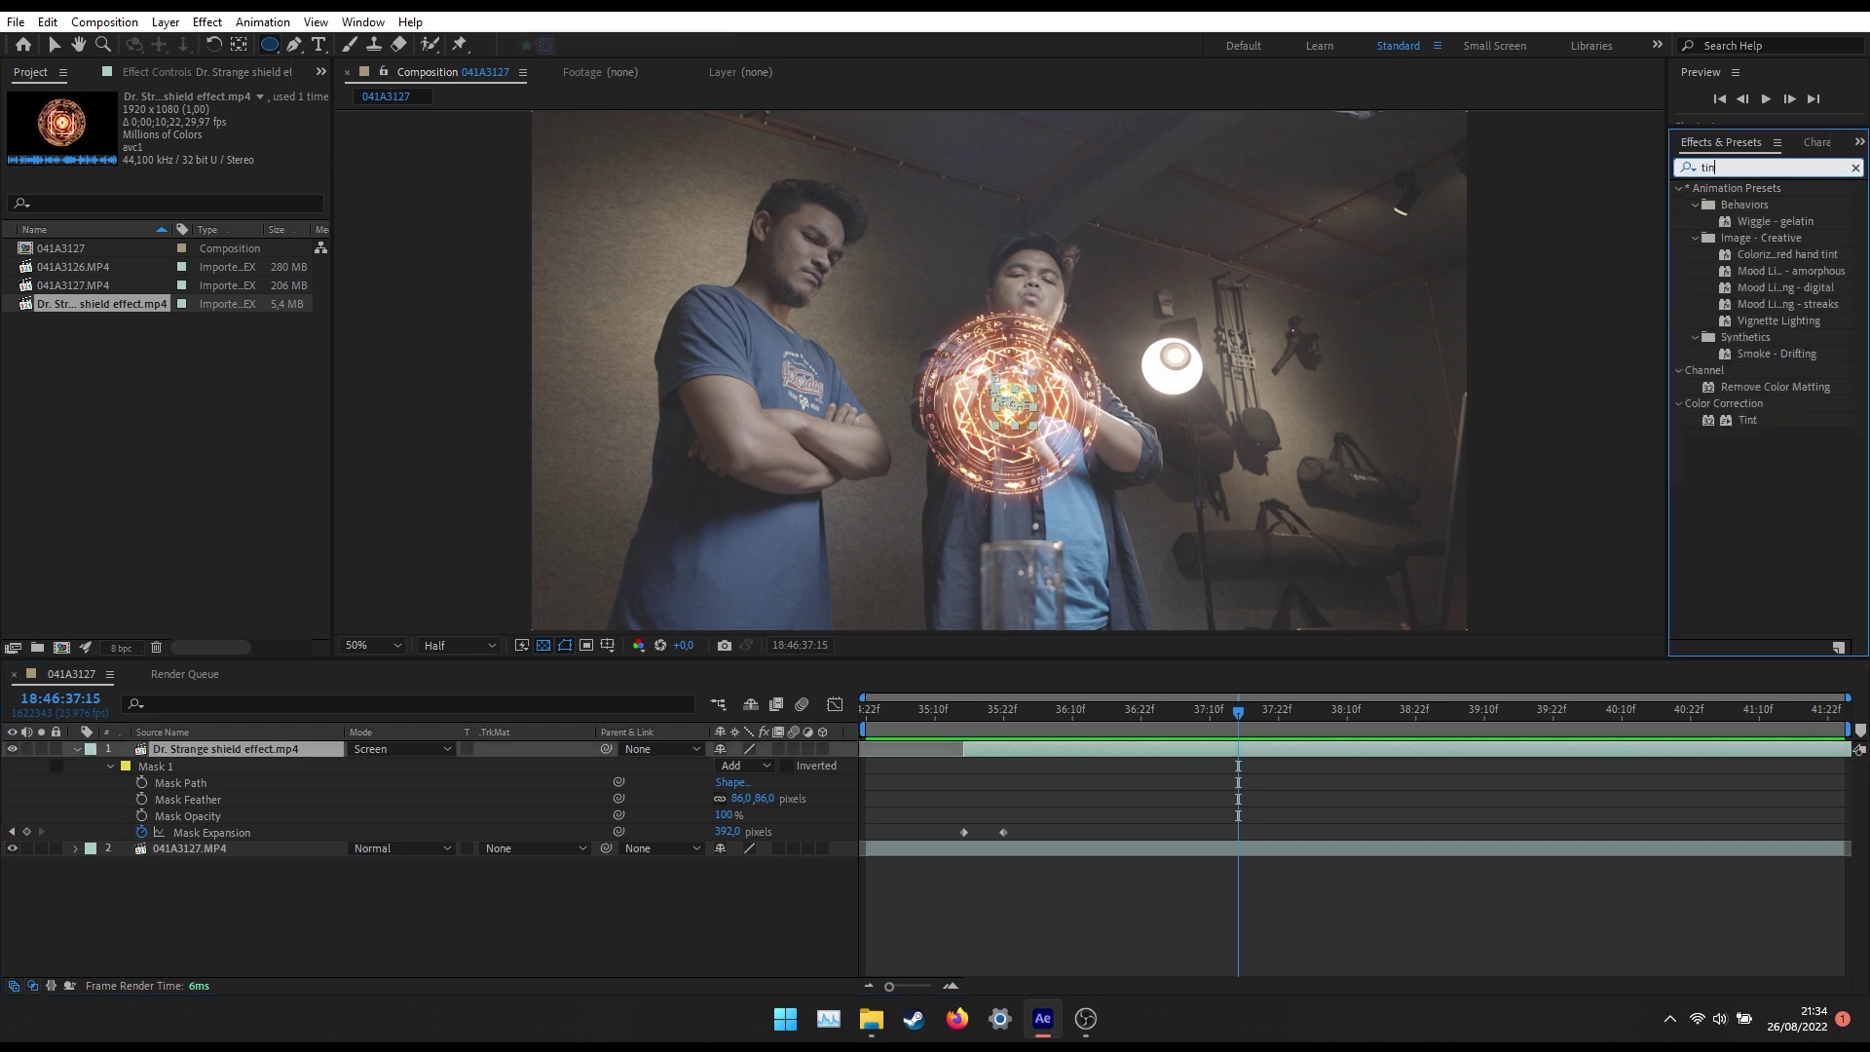
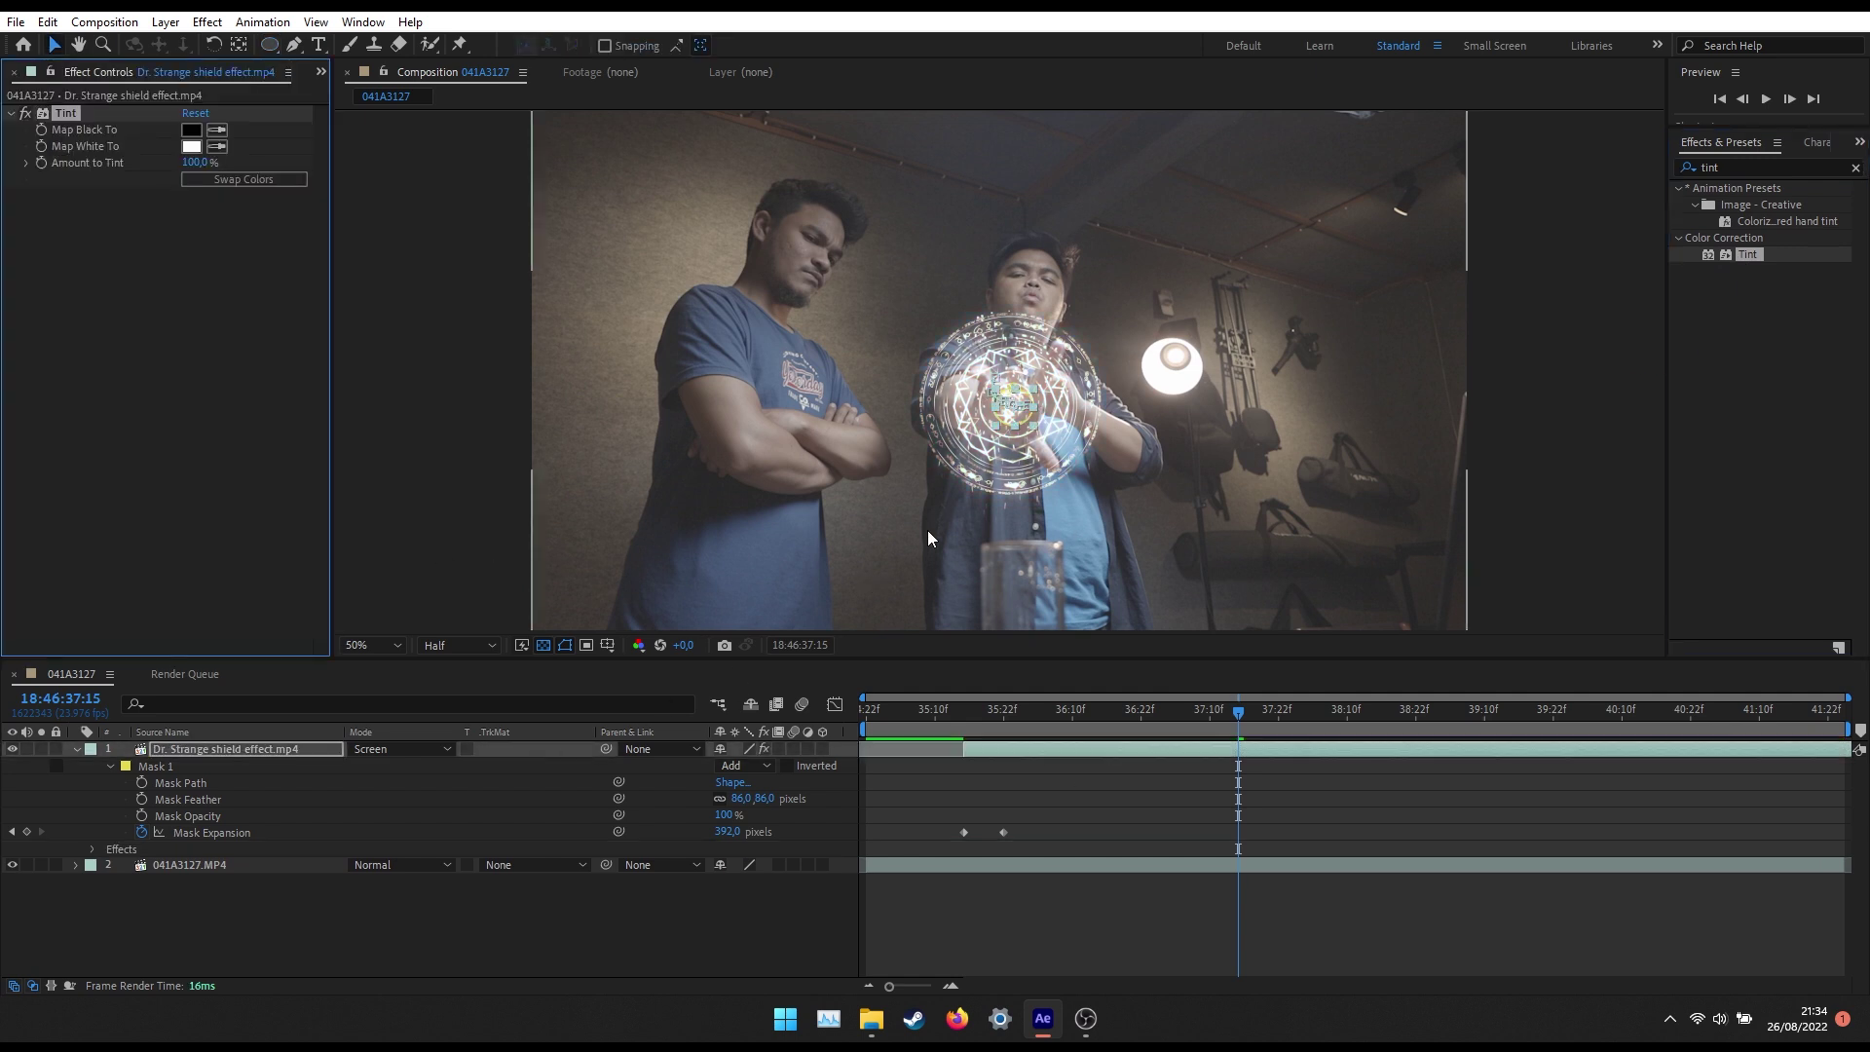
# Set Tint's Map White To a saturated green, softened to a lighter shade.
pyautogui.click(191, 146)
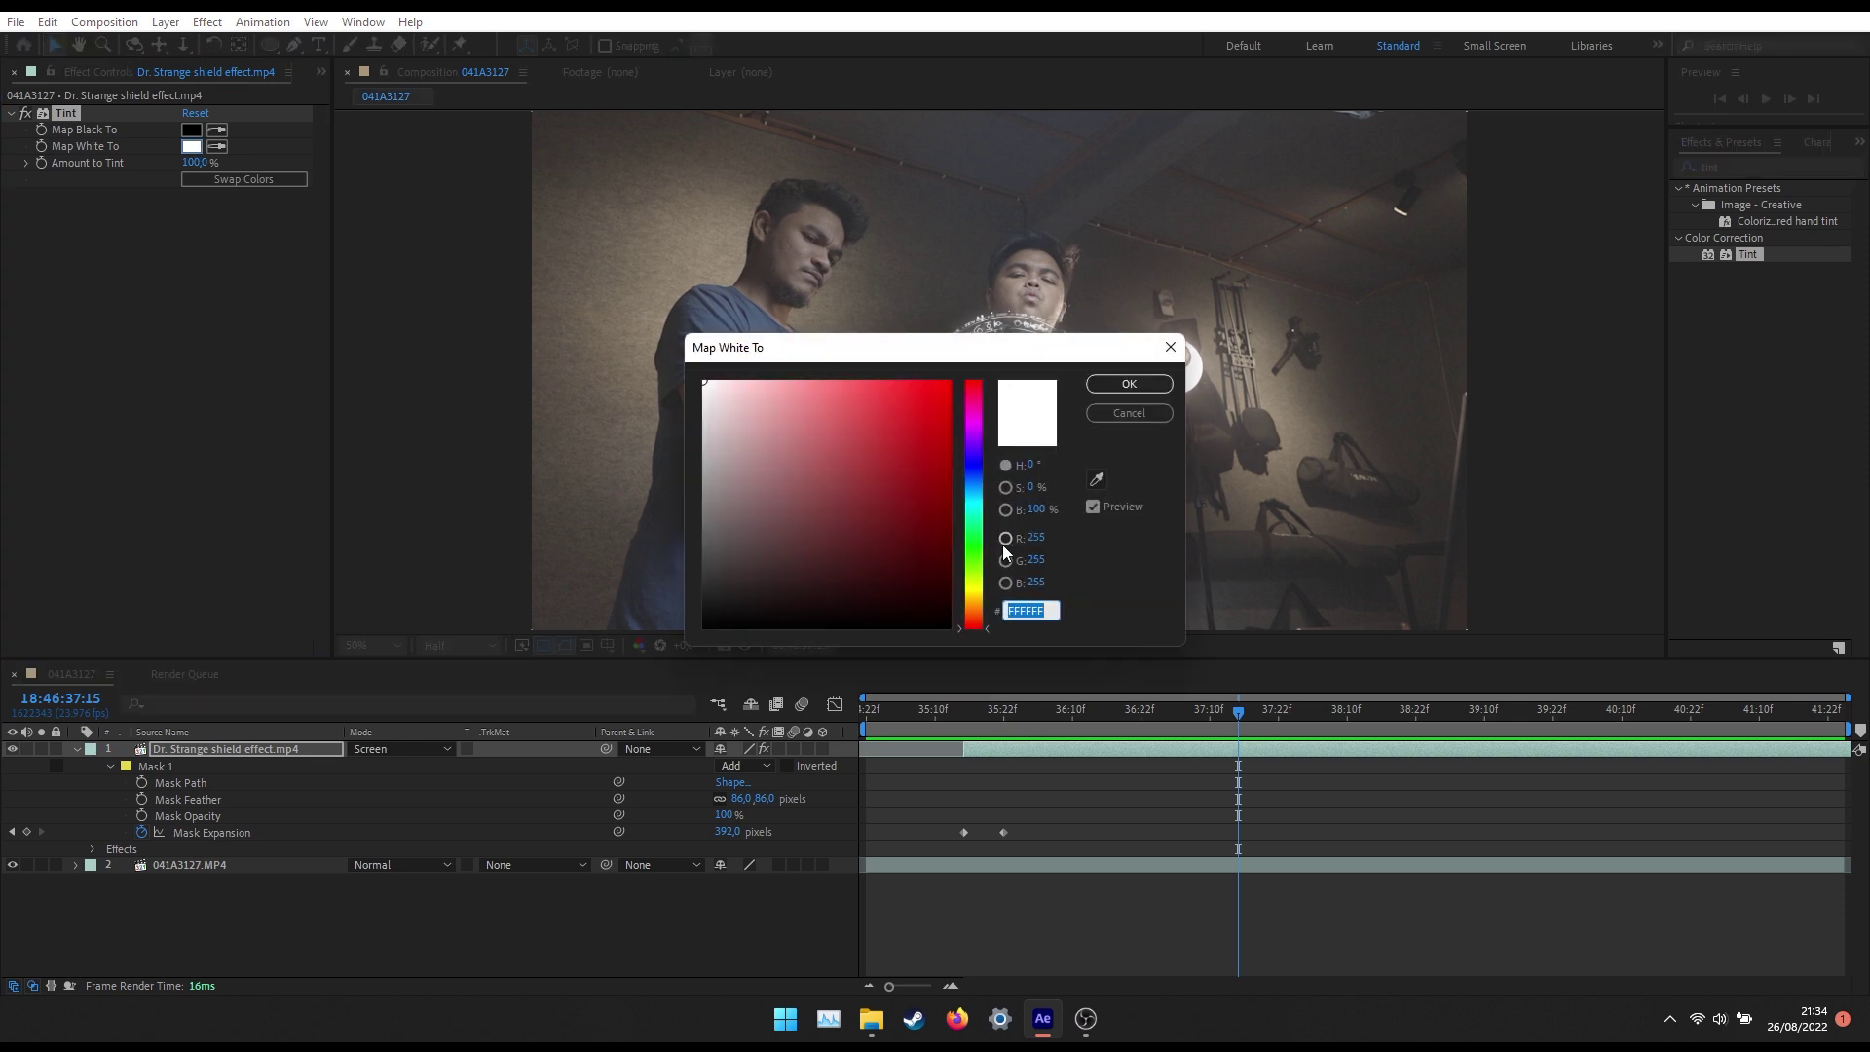
pyautogui.click(979, 553)
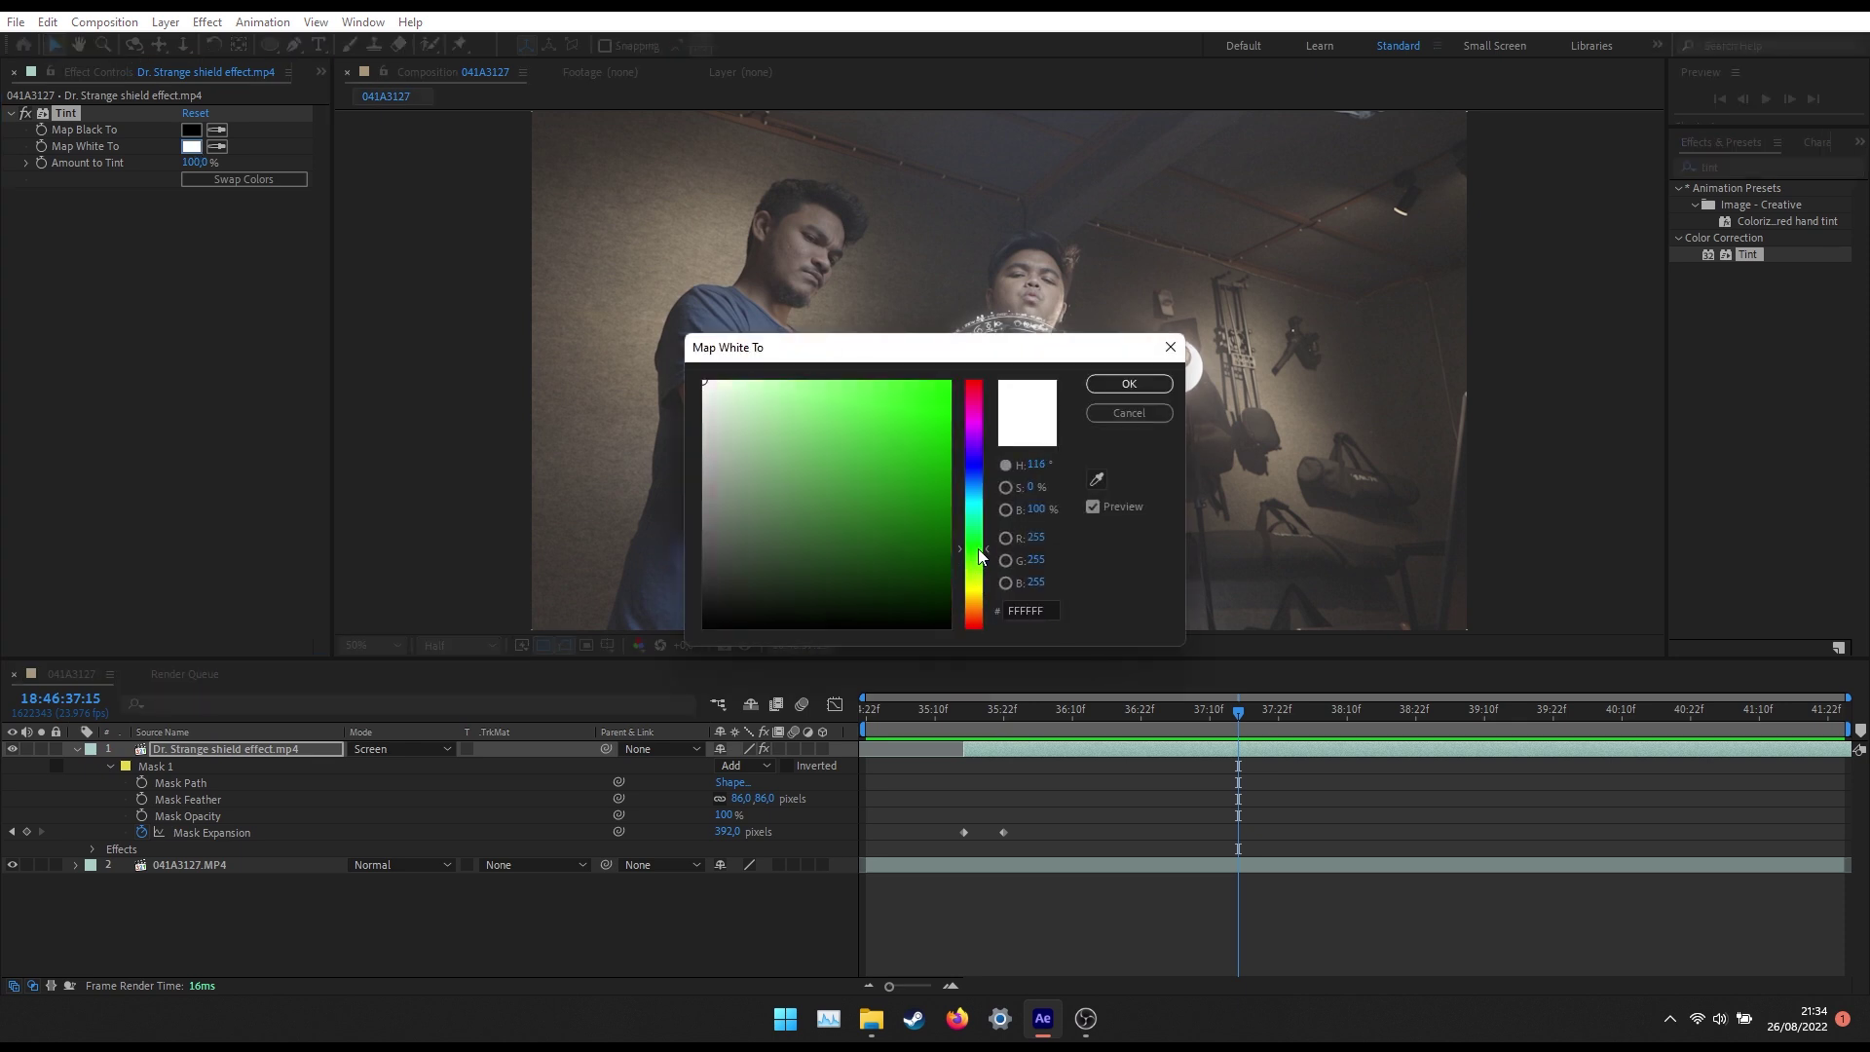
pyautogui.moveTo(821, 509)
pyautogui.mouseDown()
pyautogui.moveTo(989, 354)
pyautogui.moveTo(1197, 502)
pyautogui.mouseUp()
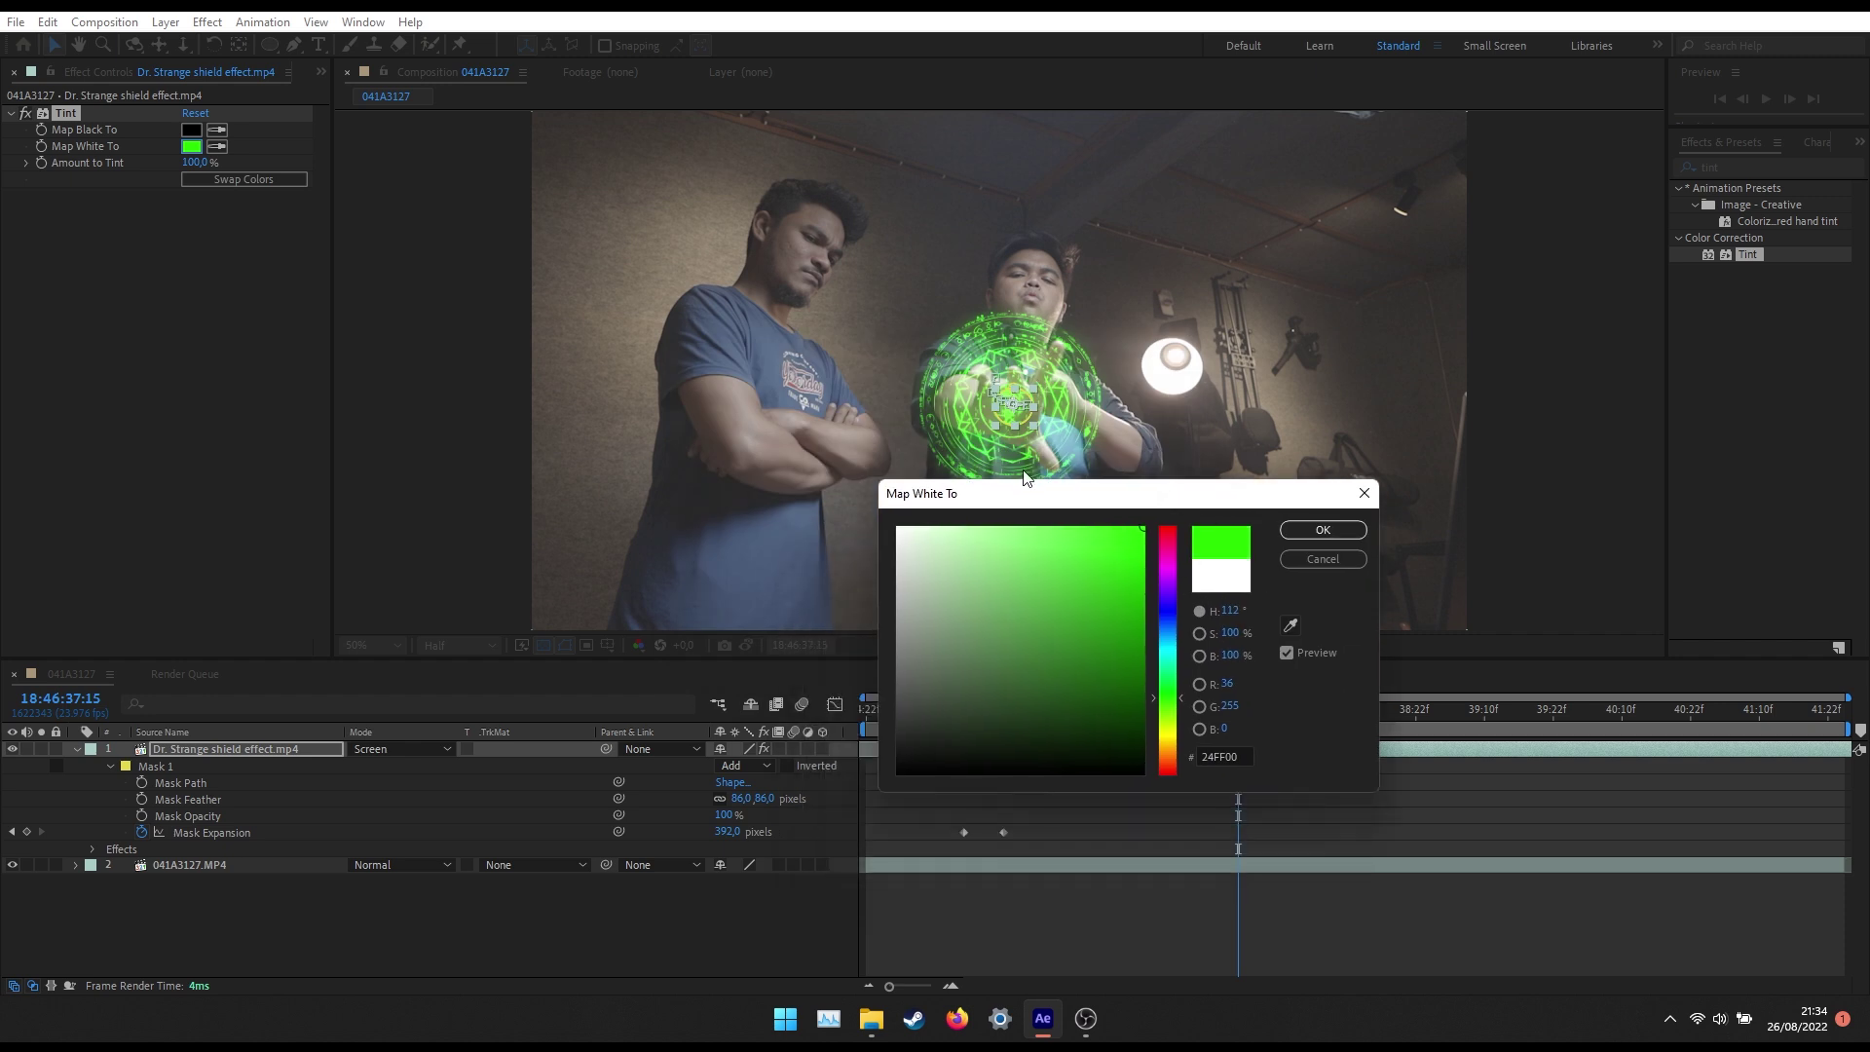
pyautogui.moveTo(1077, 582); pyautogui.dragTo(1041, 470)
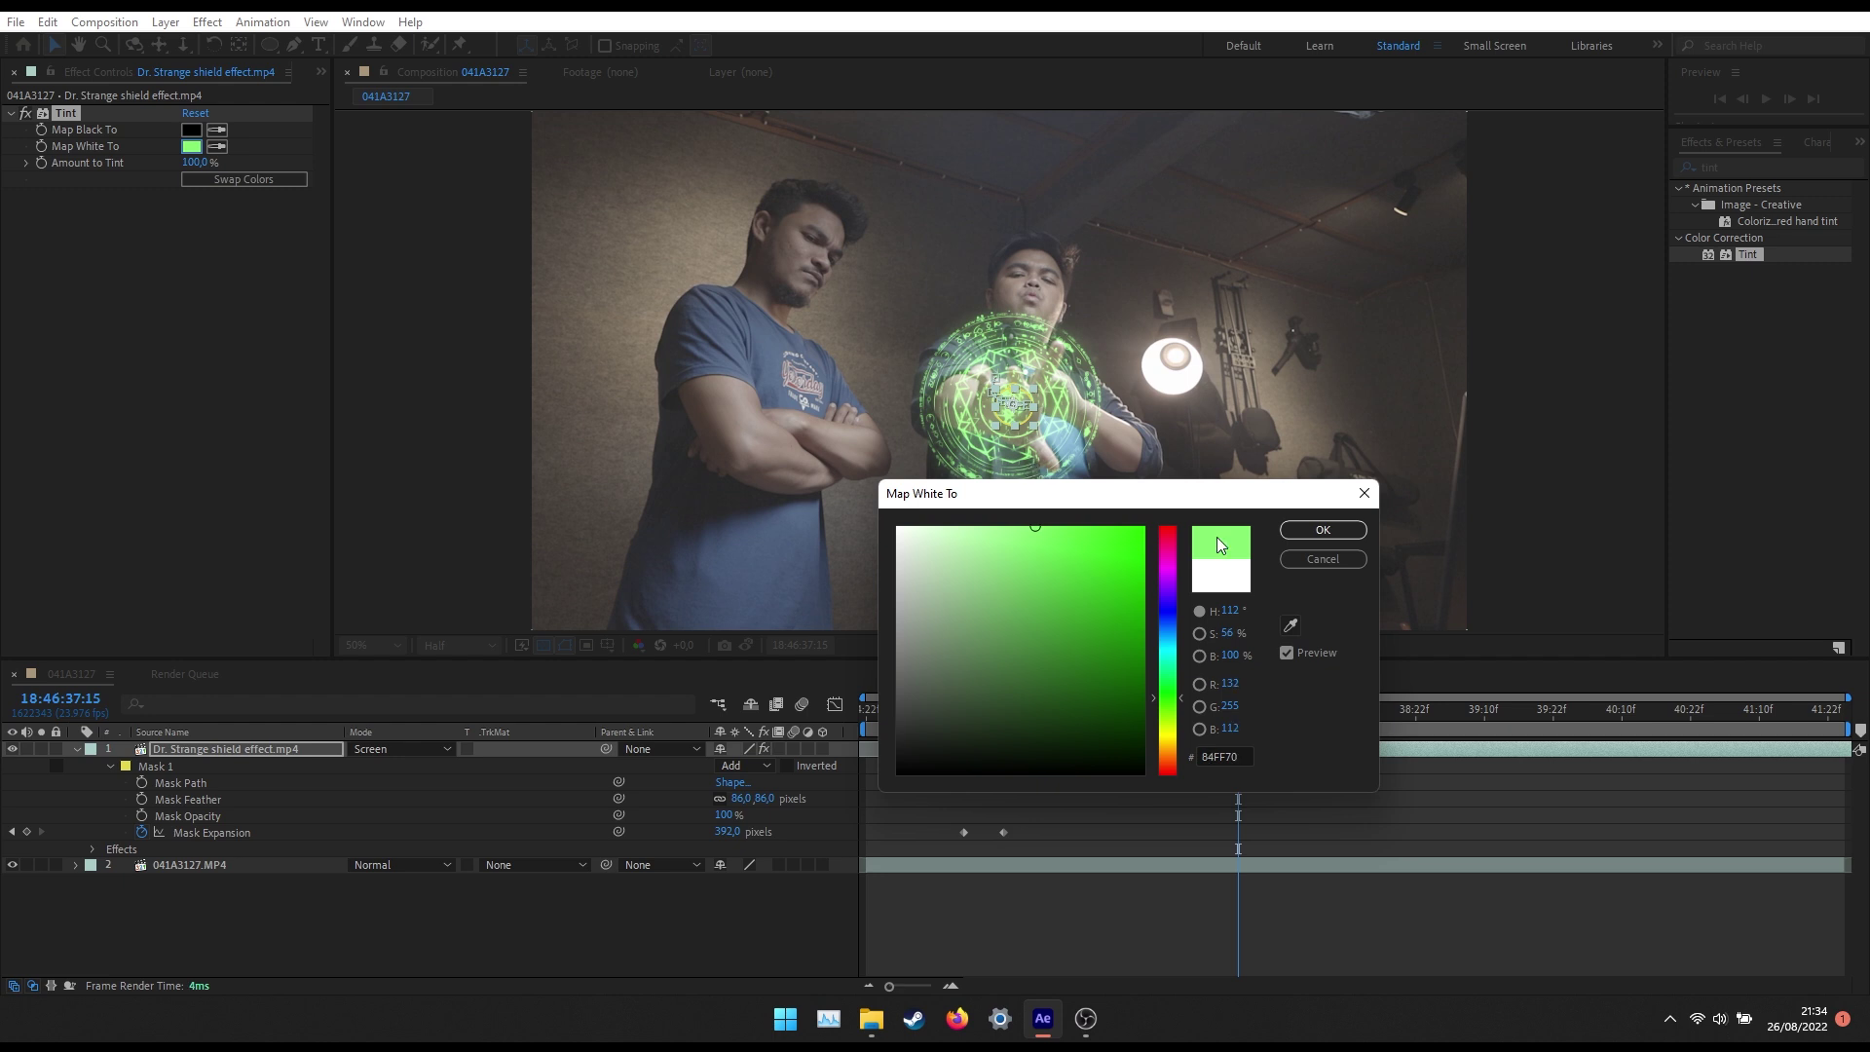
pyautogui.click(1323, 535)
# Scrub through the footage to preview the green-tinted shield.
pyautogui.click(1112, 891)
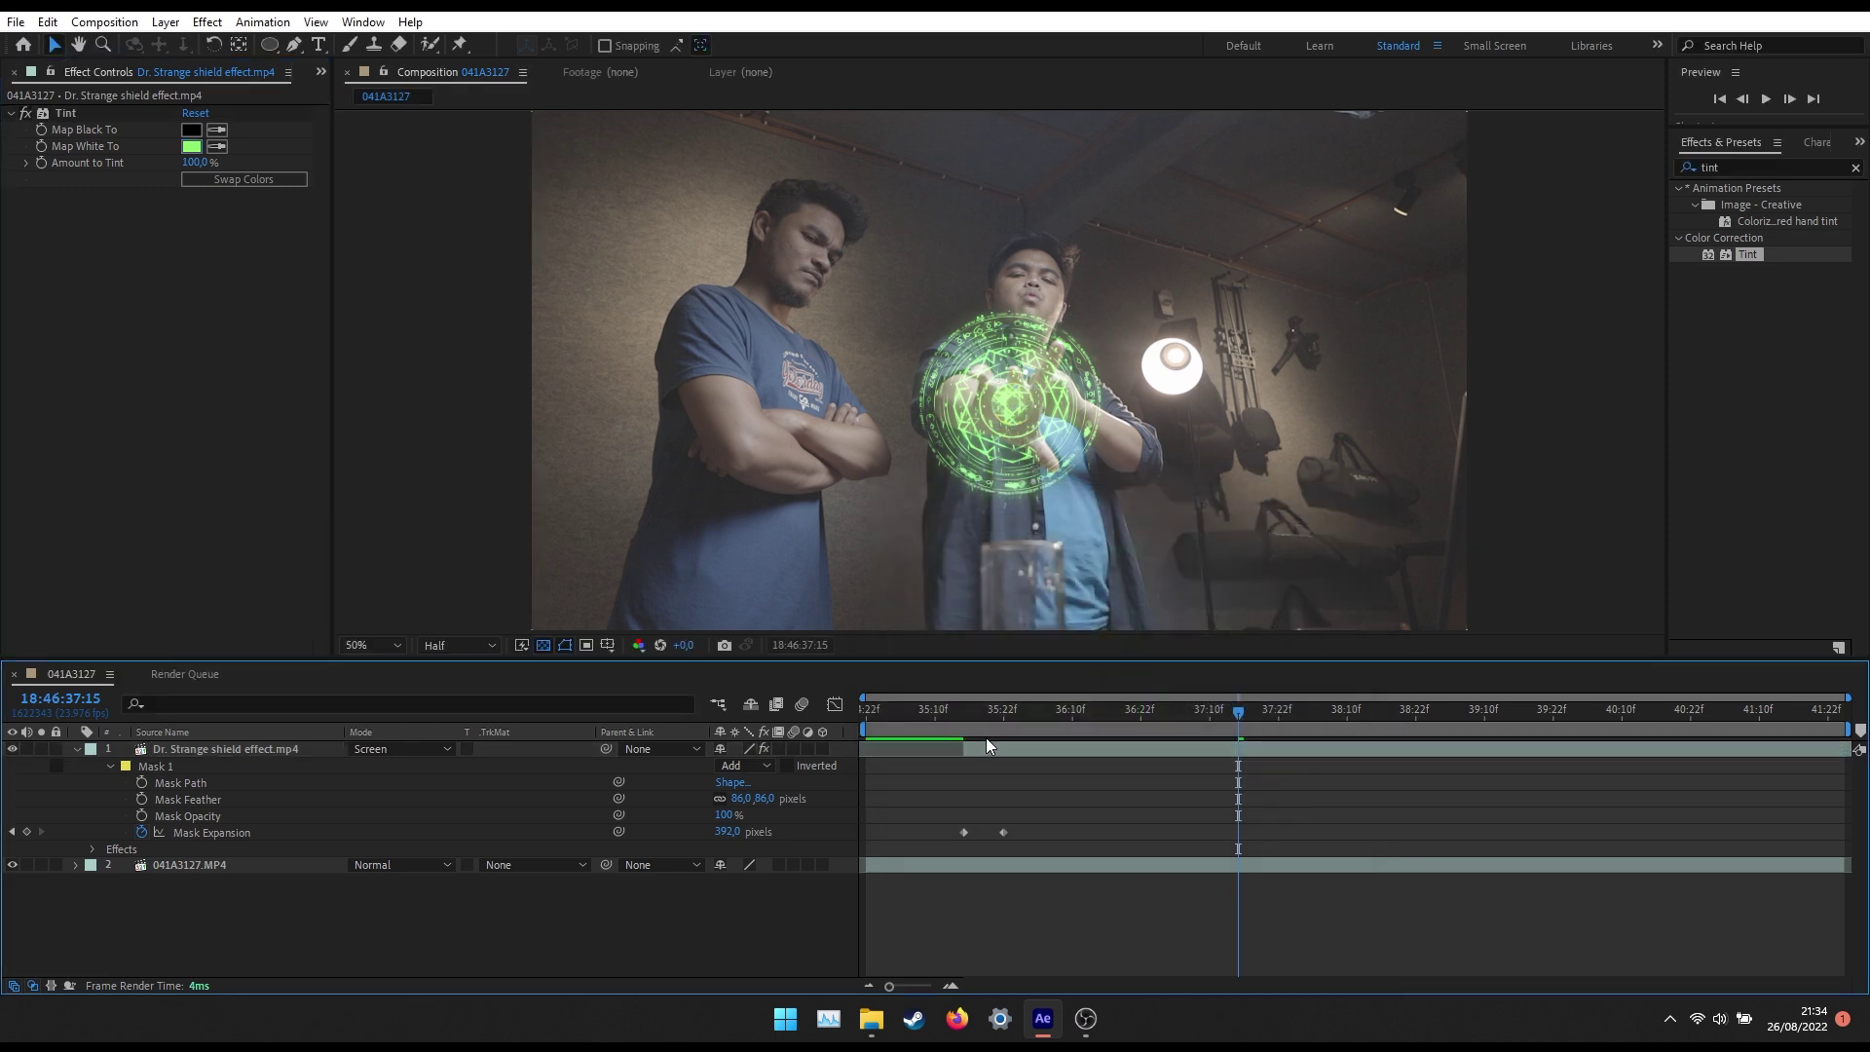
pyautogui.click(943, 717)
pyautogui.moveTo(942, 722)
pyautogui.mouseDown()
pyautogui.moveTo(1121, 728)
pyautogui.moveTo(994, 740)
pyautogui.mouseUp()
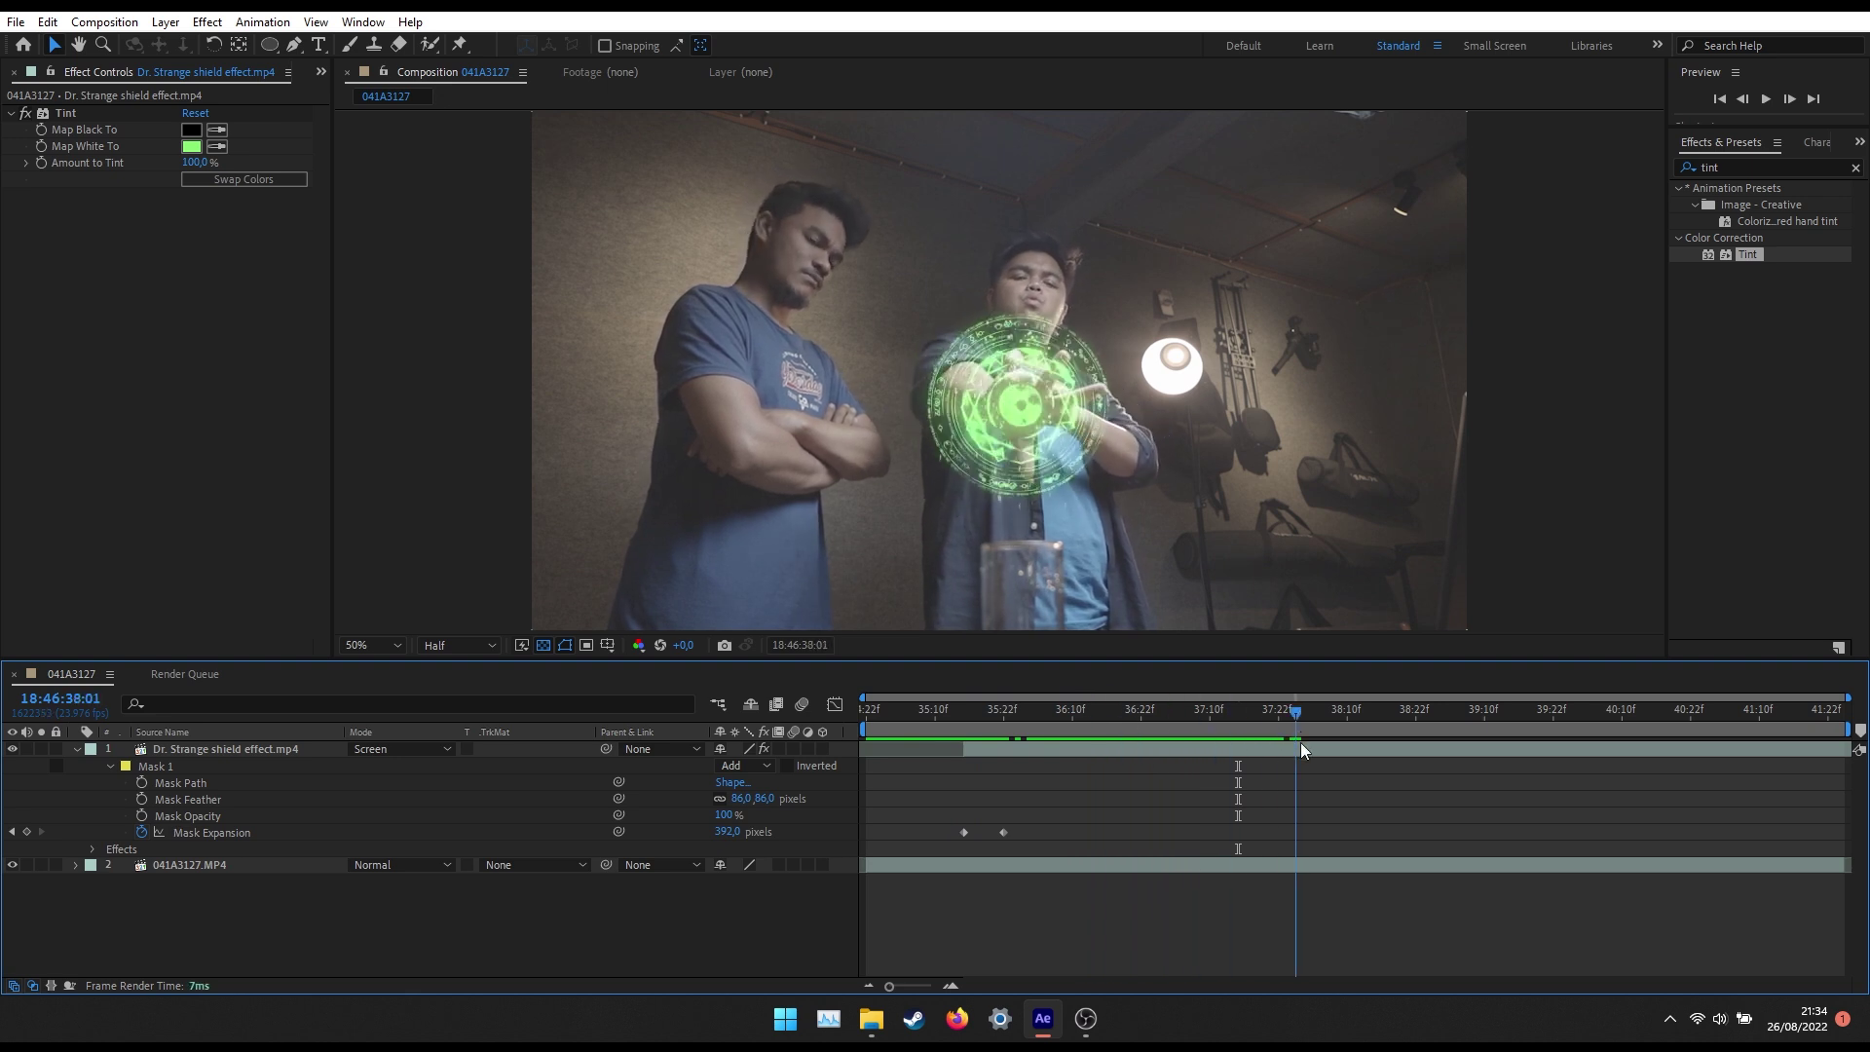
pyautogui.moveTo(993, 740); pyautogui.dragTo(1122, 755)
# Refine Tint's Map White To a paler, full-brightness green, about 90FF7E.
pyautogui.click(192, 146)
pyautogui.click(1033, 532)
pyautogui.moveTo(1033, 533); pyautogui.dragTo(1020, 499)
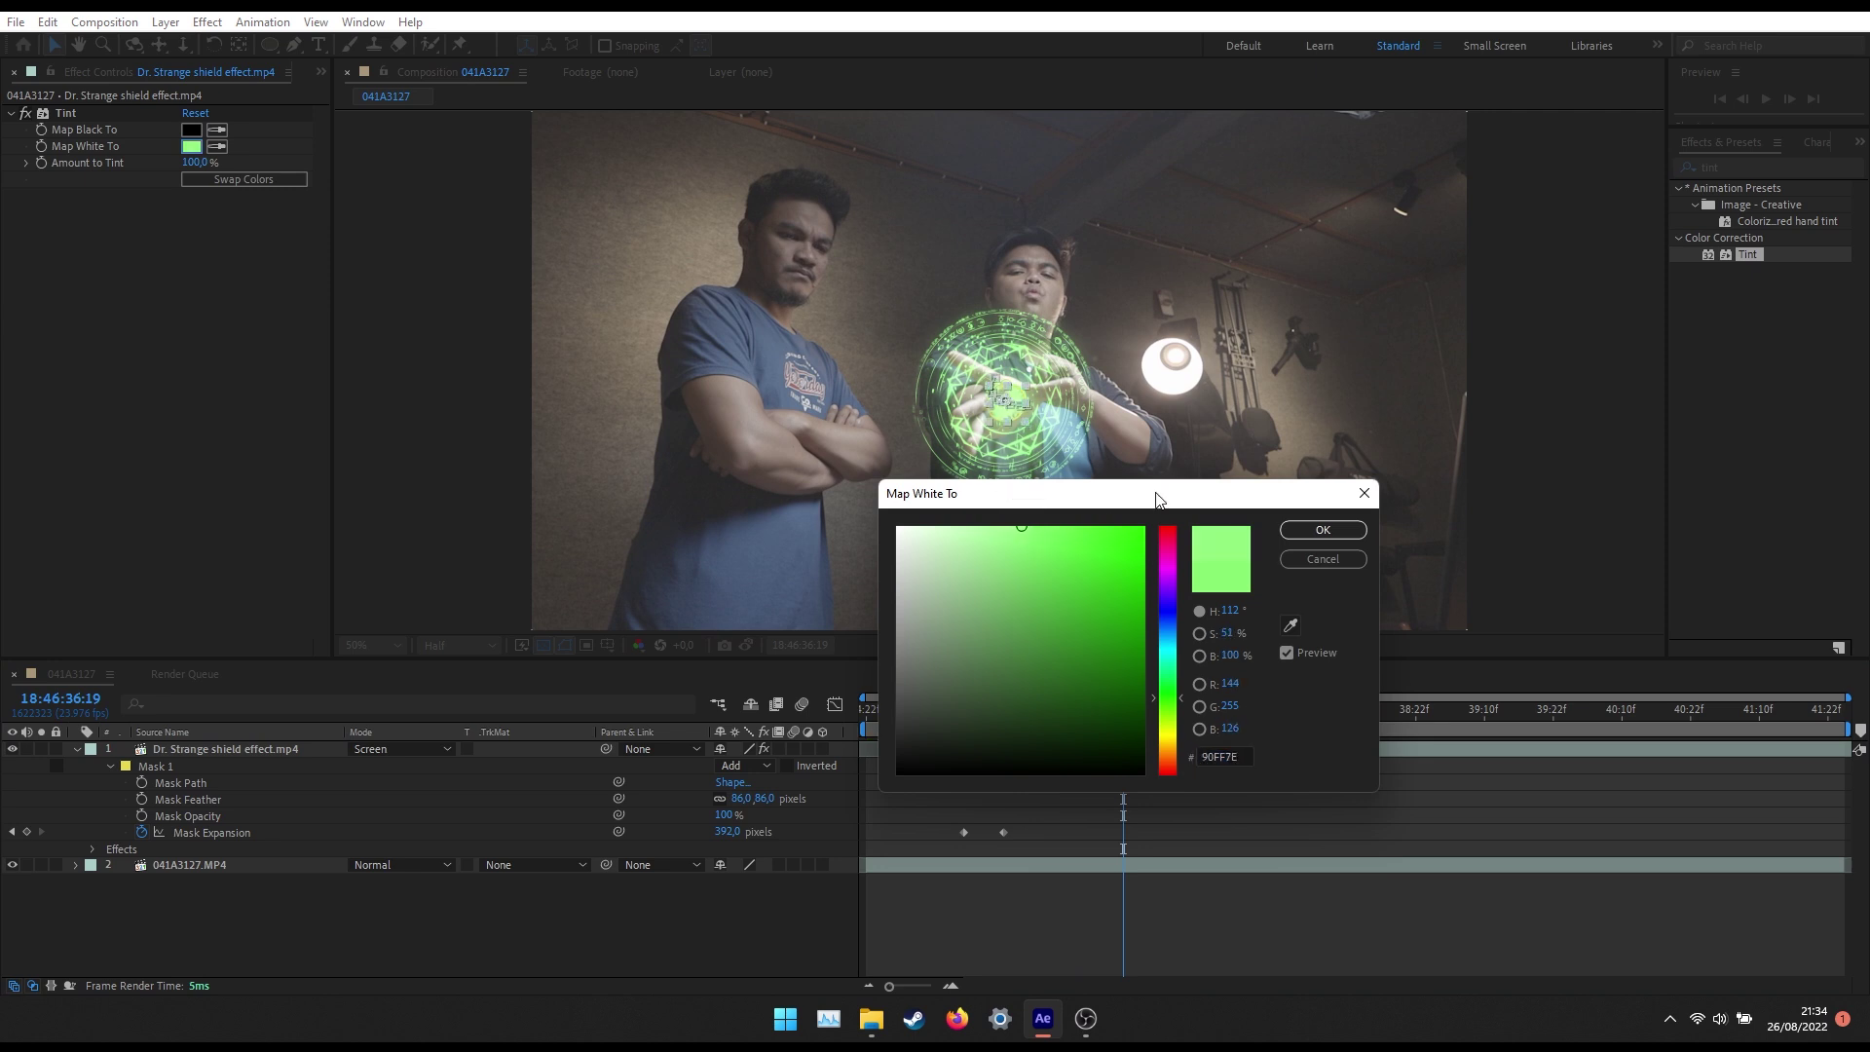
pyautogui.click(1321, 532)
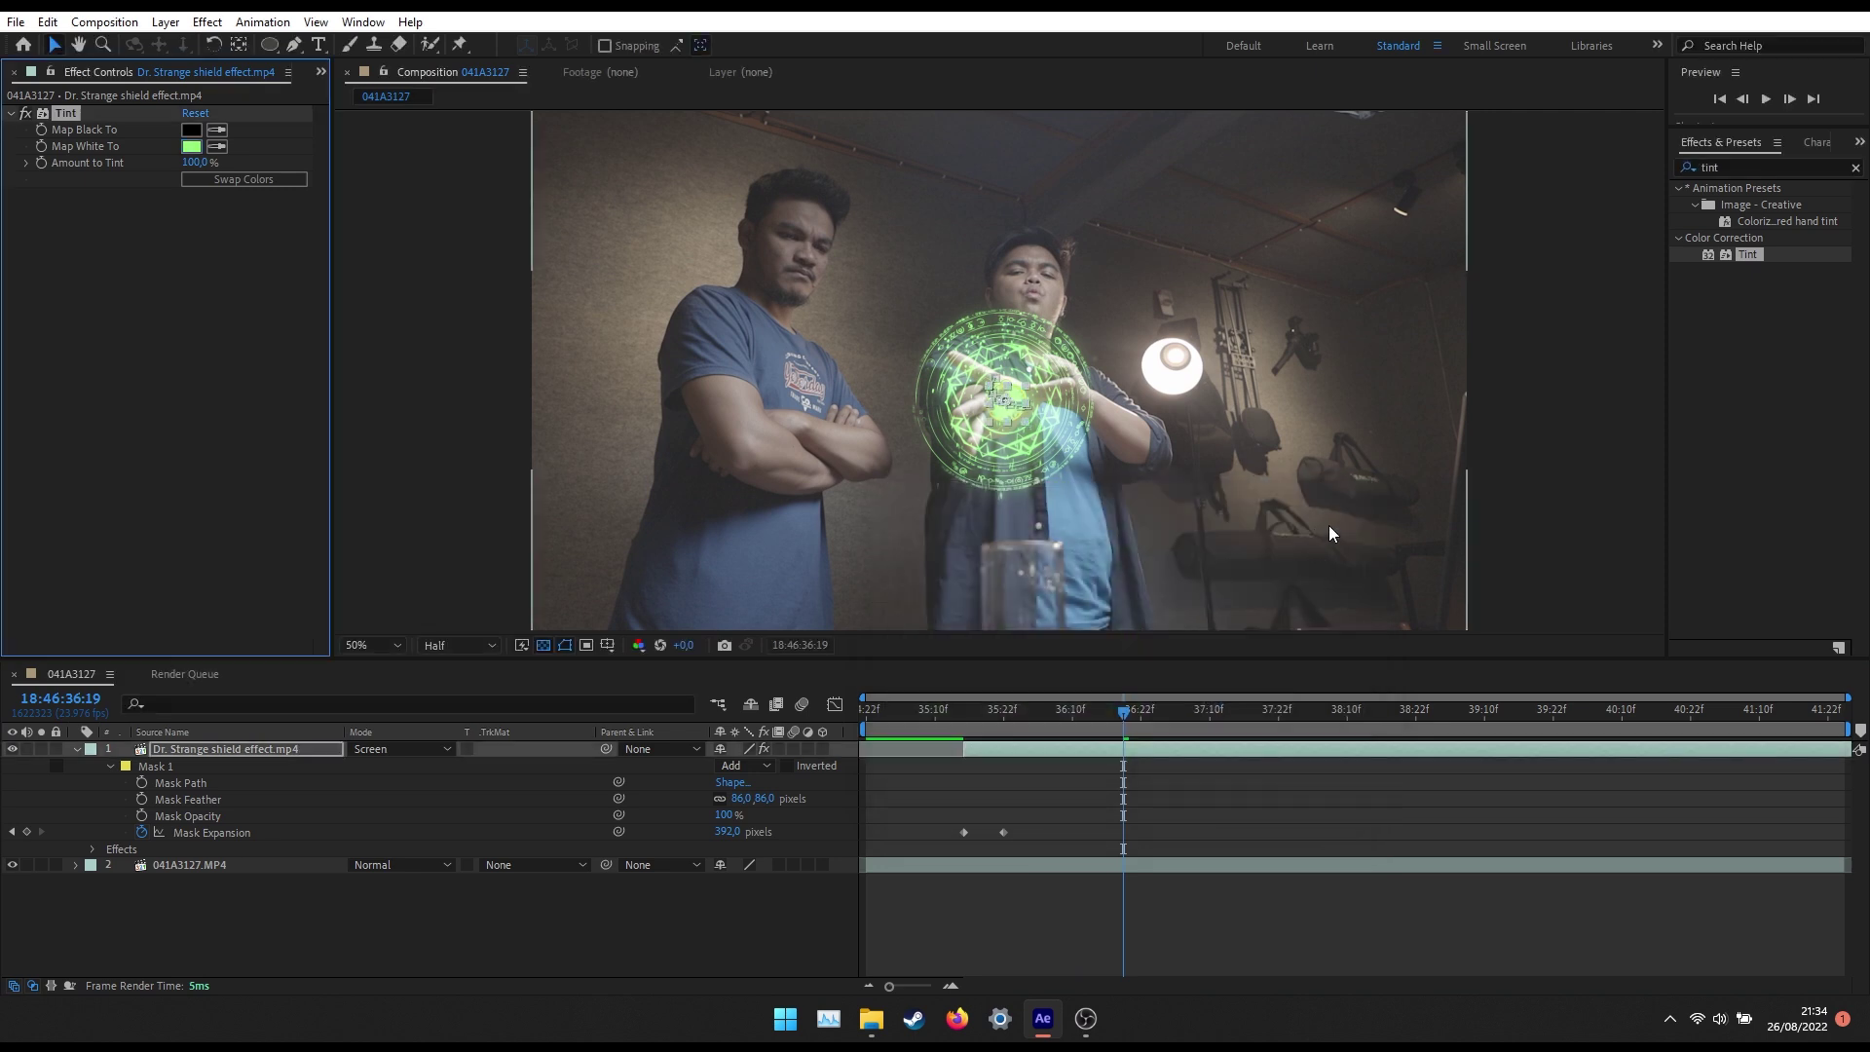
pyautogui.hotkey('ctrl', '5')
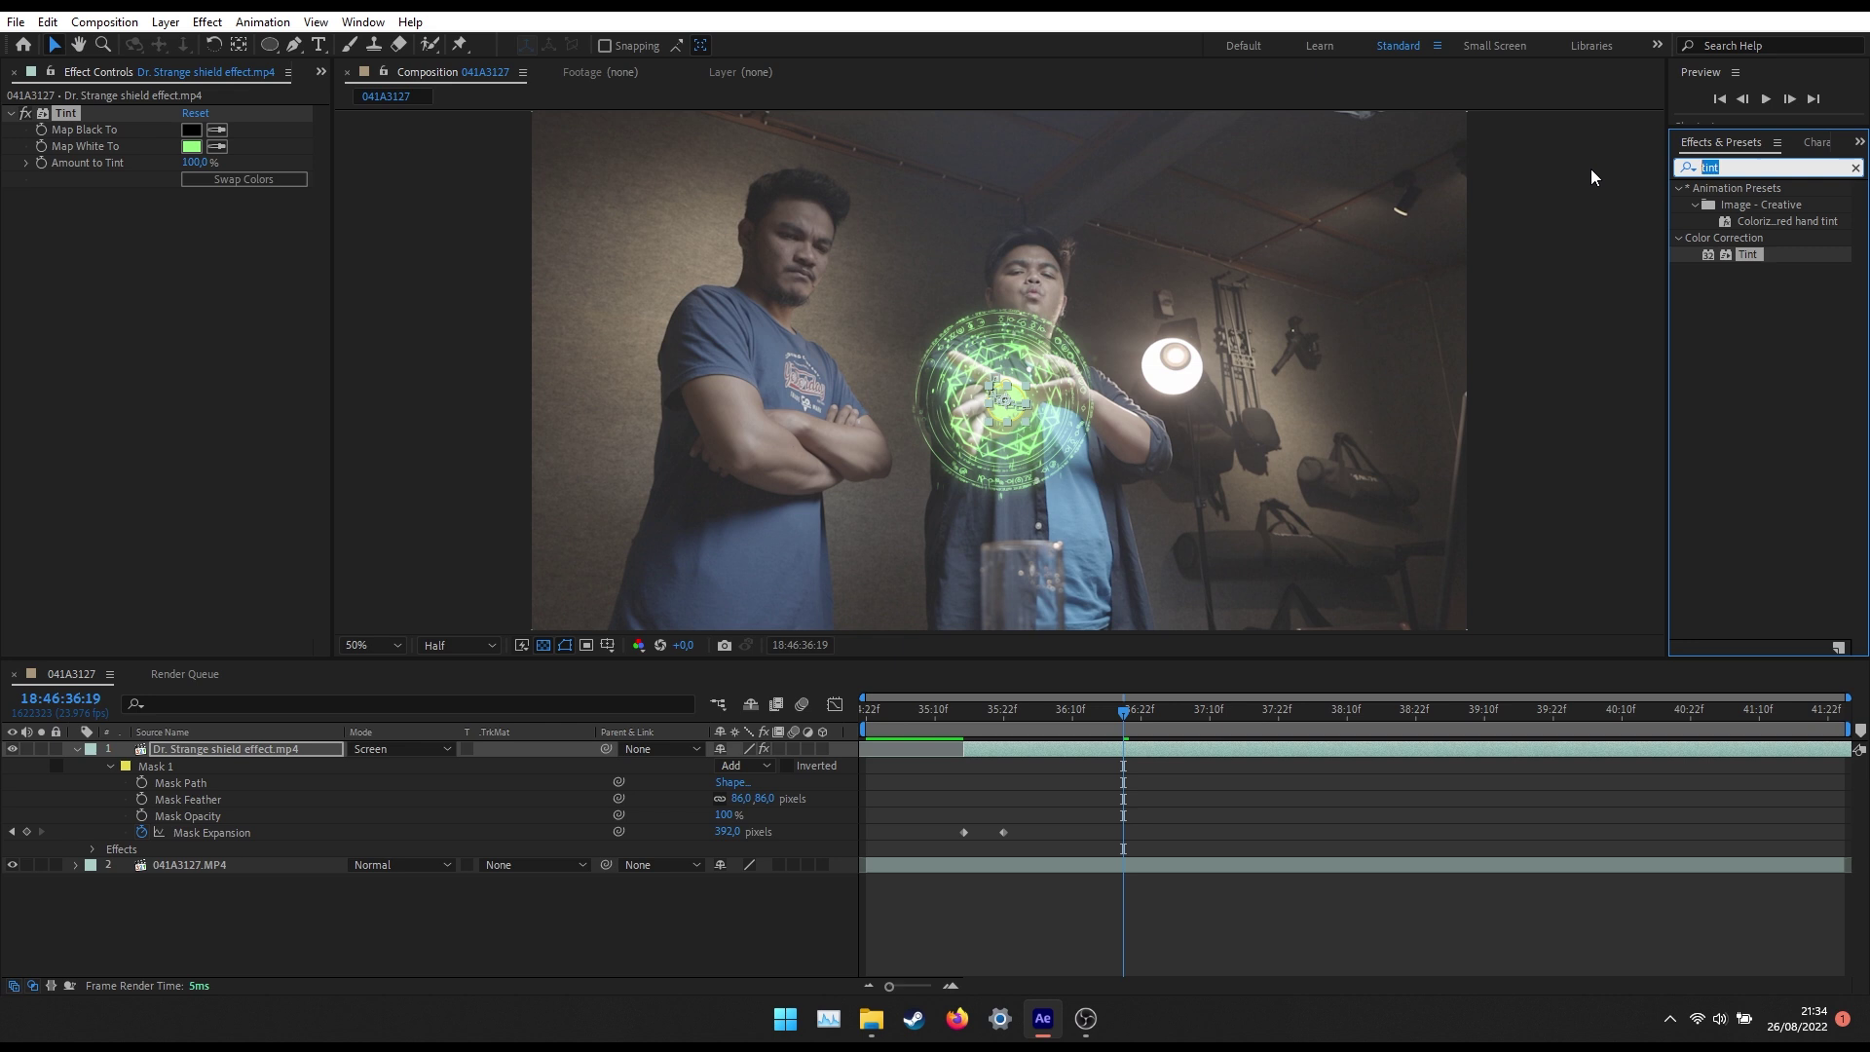
# Apply a Glow effect to the shield layer and shrink its radius to about 42.
pyautogui.write('glow')
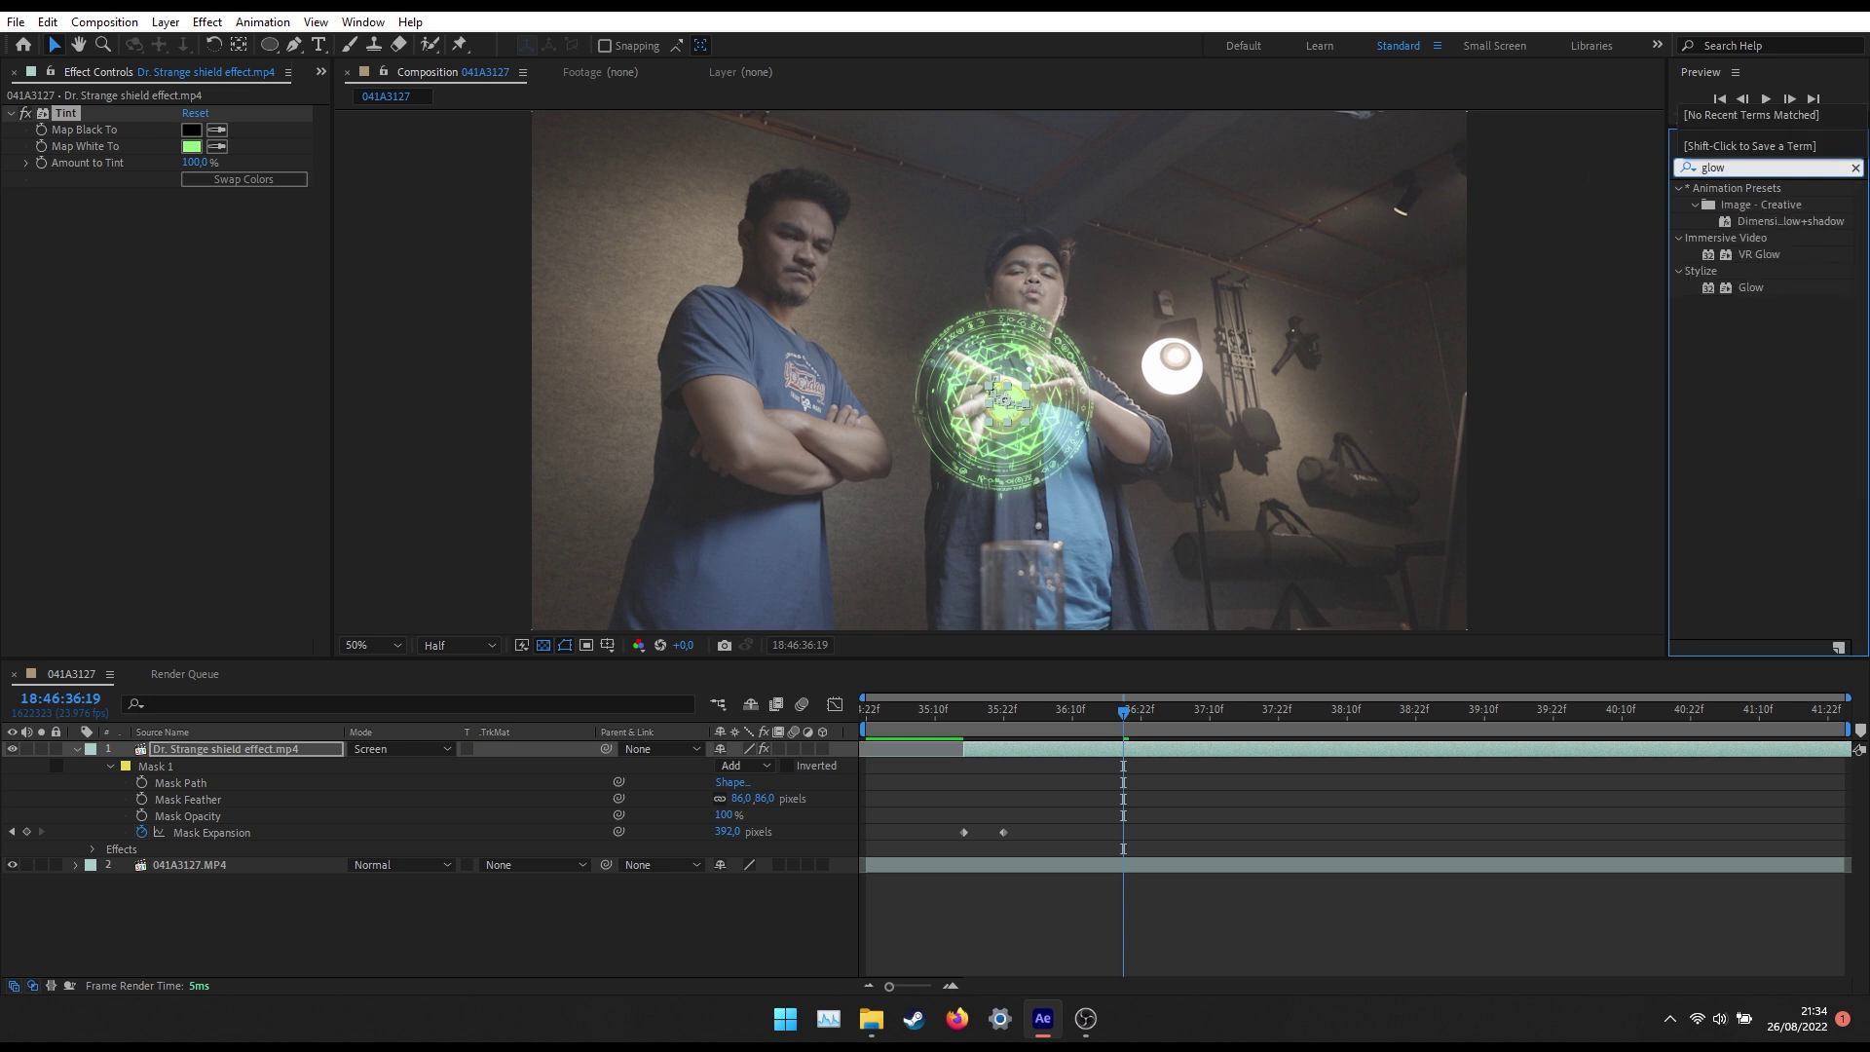
pyautogui.moveTo(1747, 287); pyautogui.dragTo(1102, 756)
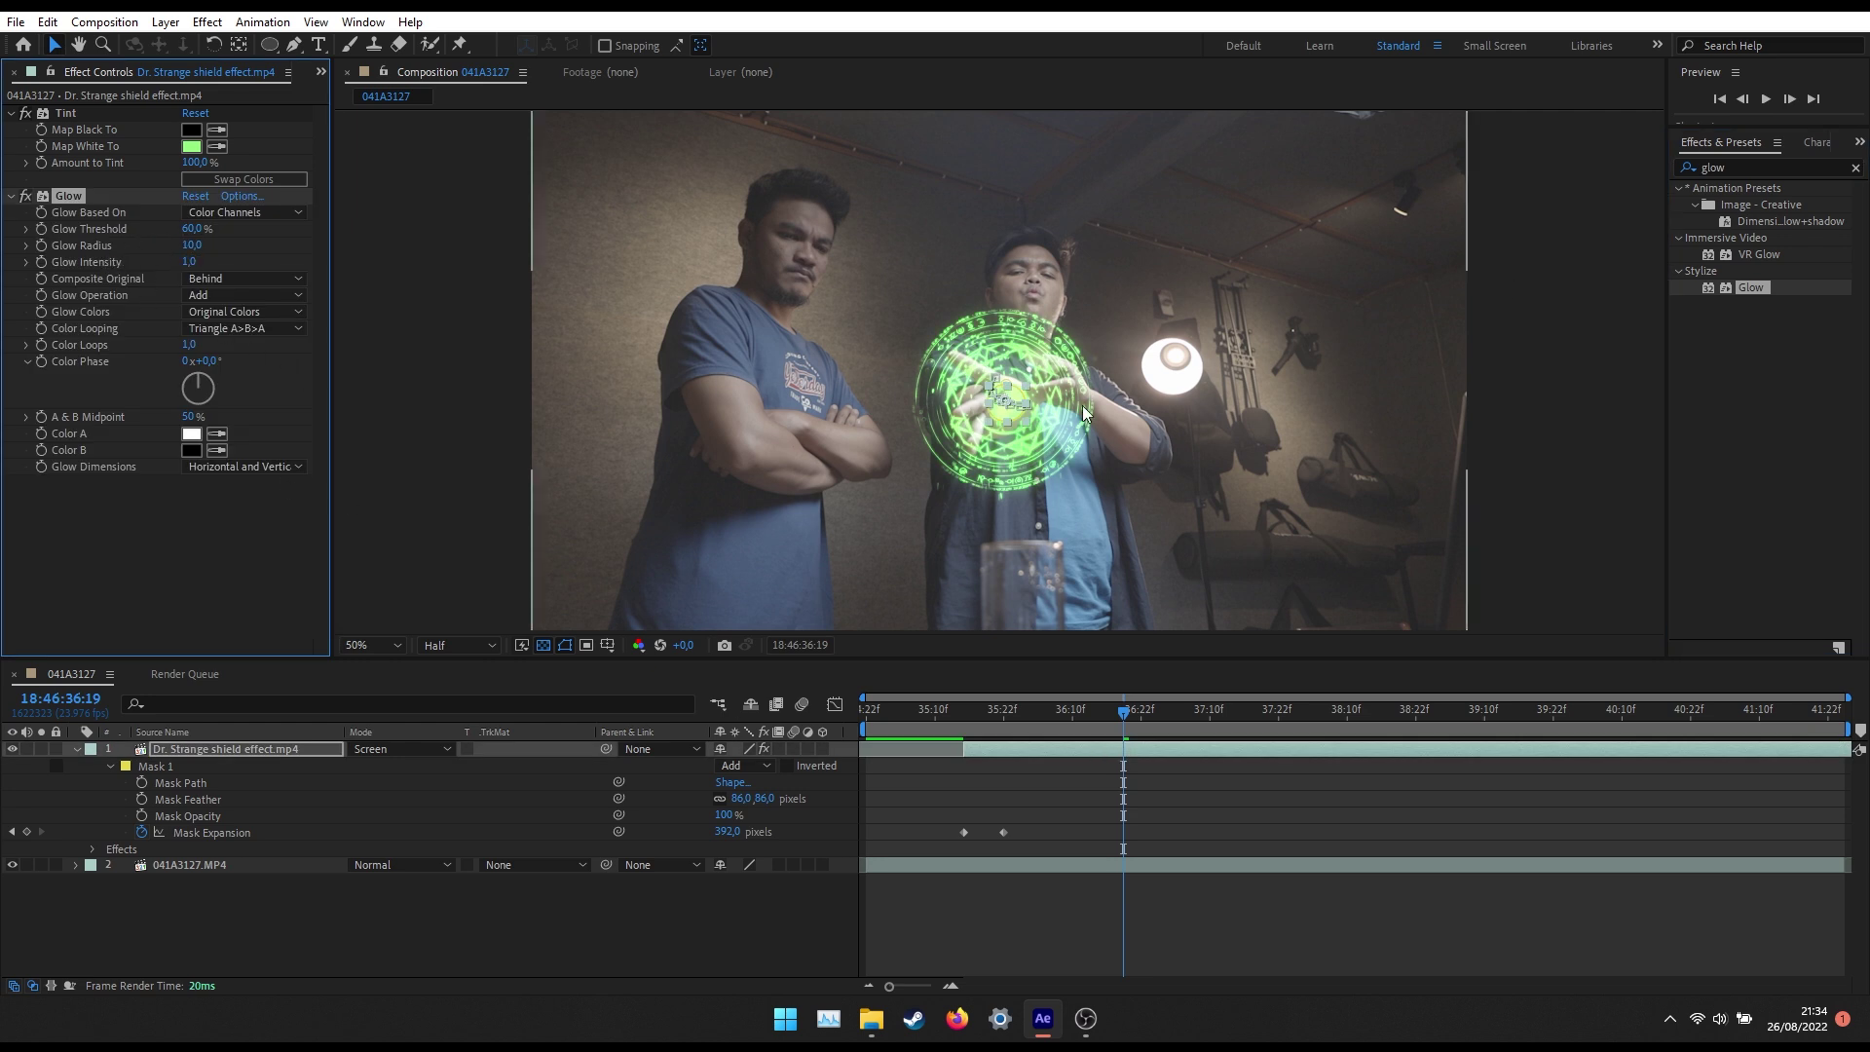
pyautogui.moveTo(200, 252)
pyautogui.mouseDown()
pyautogui.moveTo(232, 245)
pyautogui.moveTo(206, 245)
pyautogui.mouseUp()
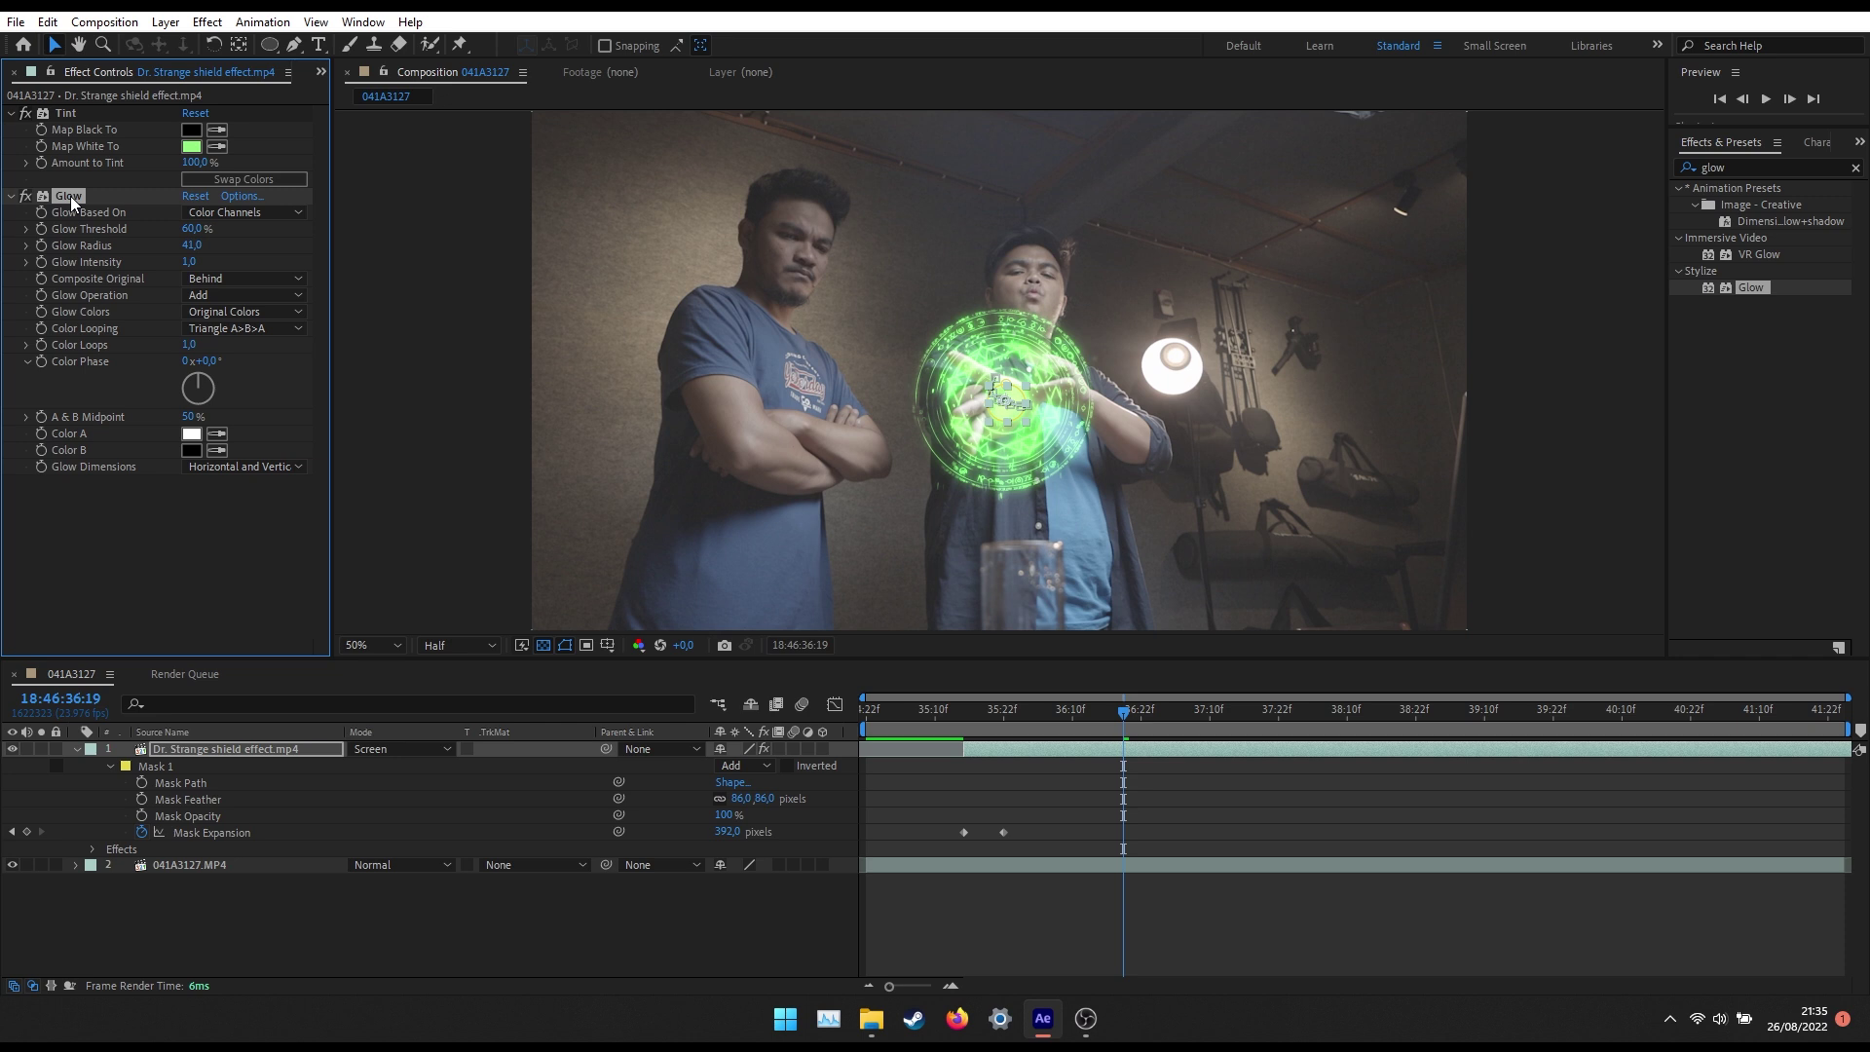
# Duplicate the Glow and greatly widen Glow 2's radius to about 847.
pyautogui.hotkey('ctrl', 'd')
pyautogui.scroll(-3, 82, 443)
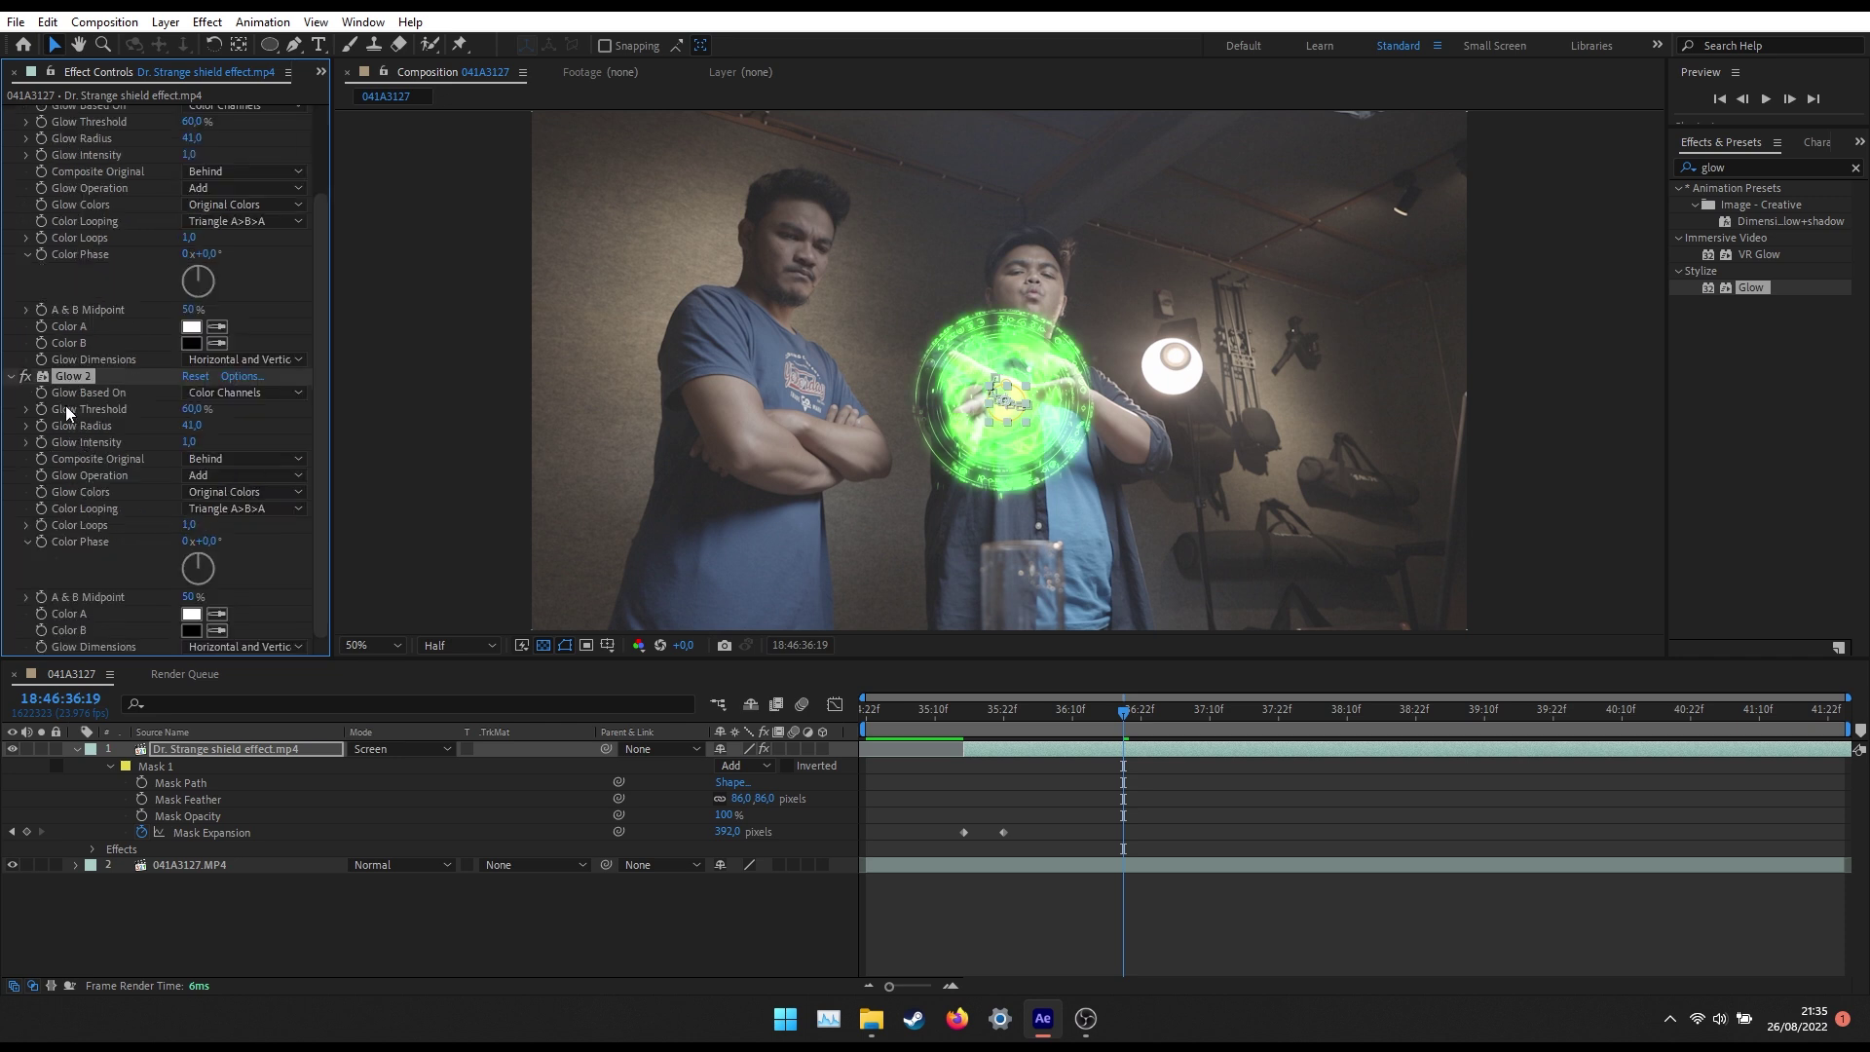
pyautogui.moveTo(222, 424)
pyautogui.mouseDown()
pyautogui.moveTo(956, 426)
pyautogui.moveTo(926, 430)
pyautogui.mouseUp()
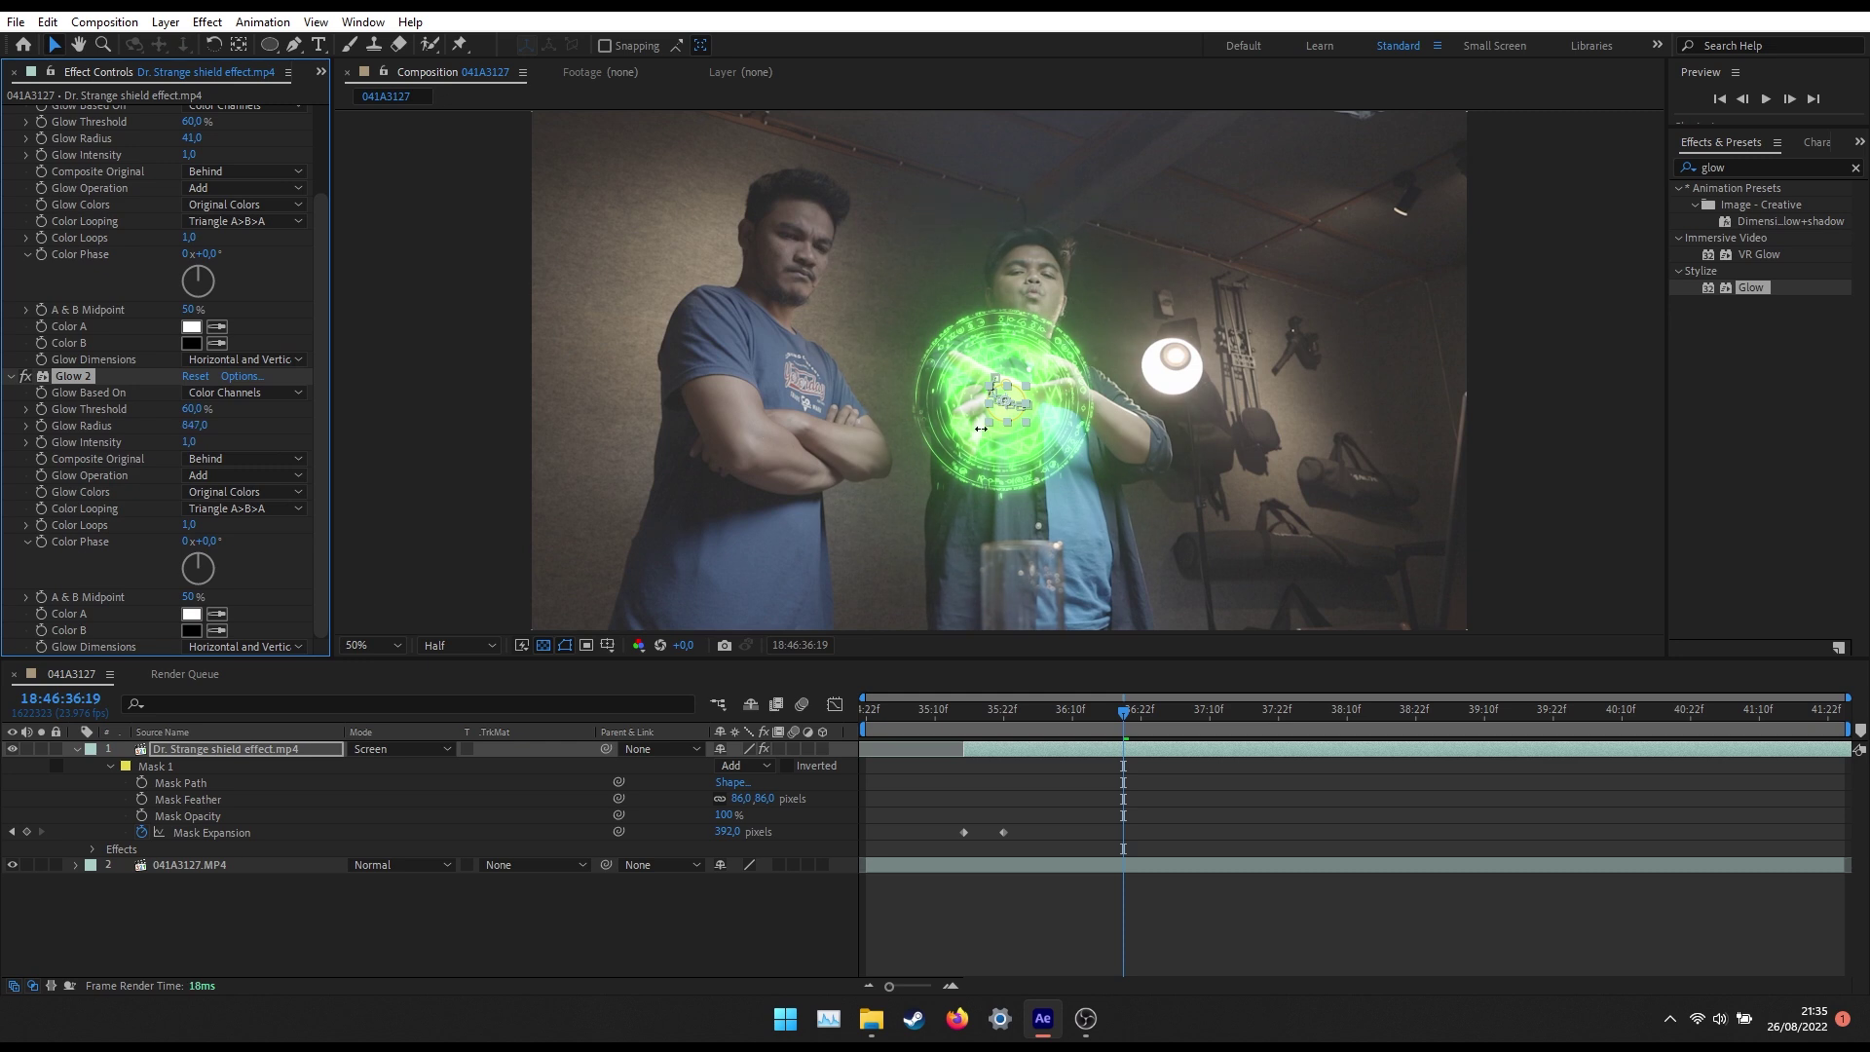
pyautogui.scroll(3, 60, 464)
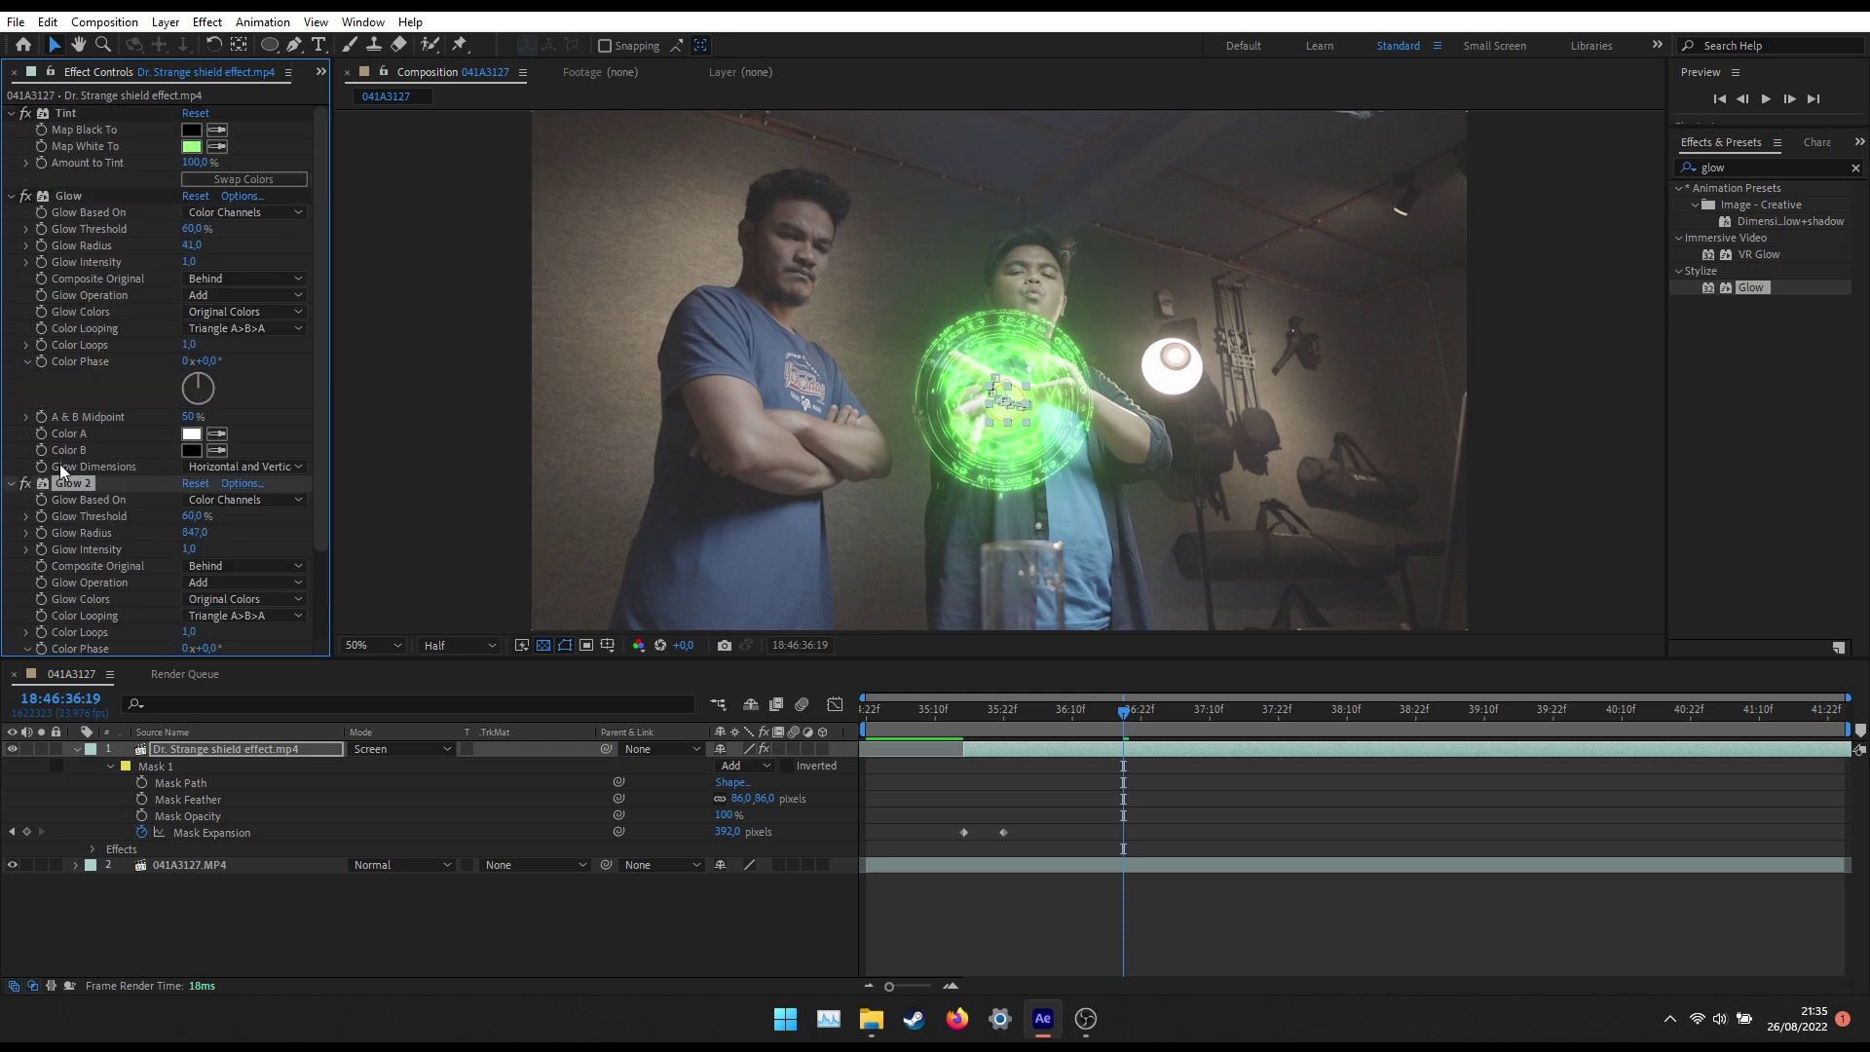
# Make the tint green paler and tweak the first glow's radius to 31.
pyautogui.click(192, 146)
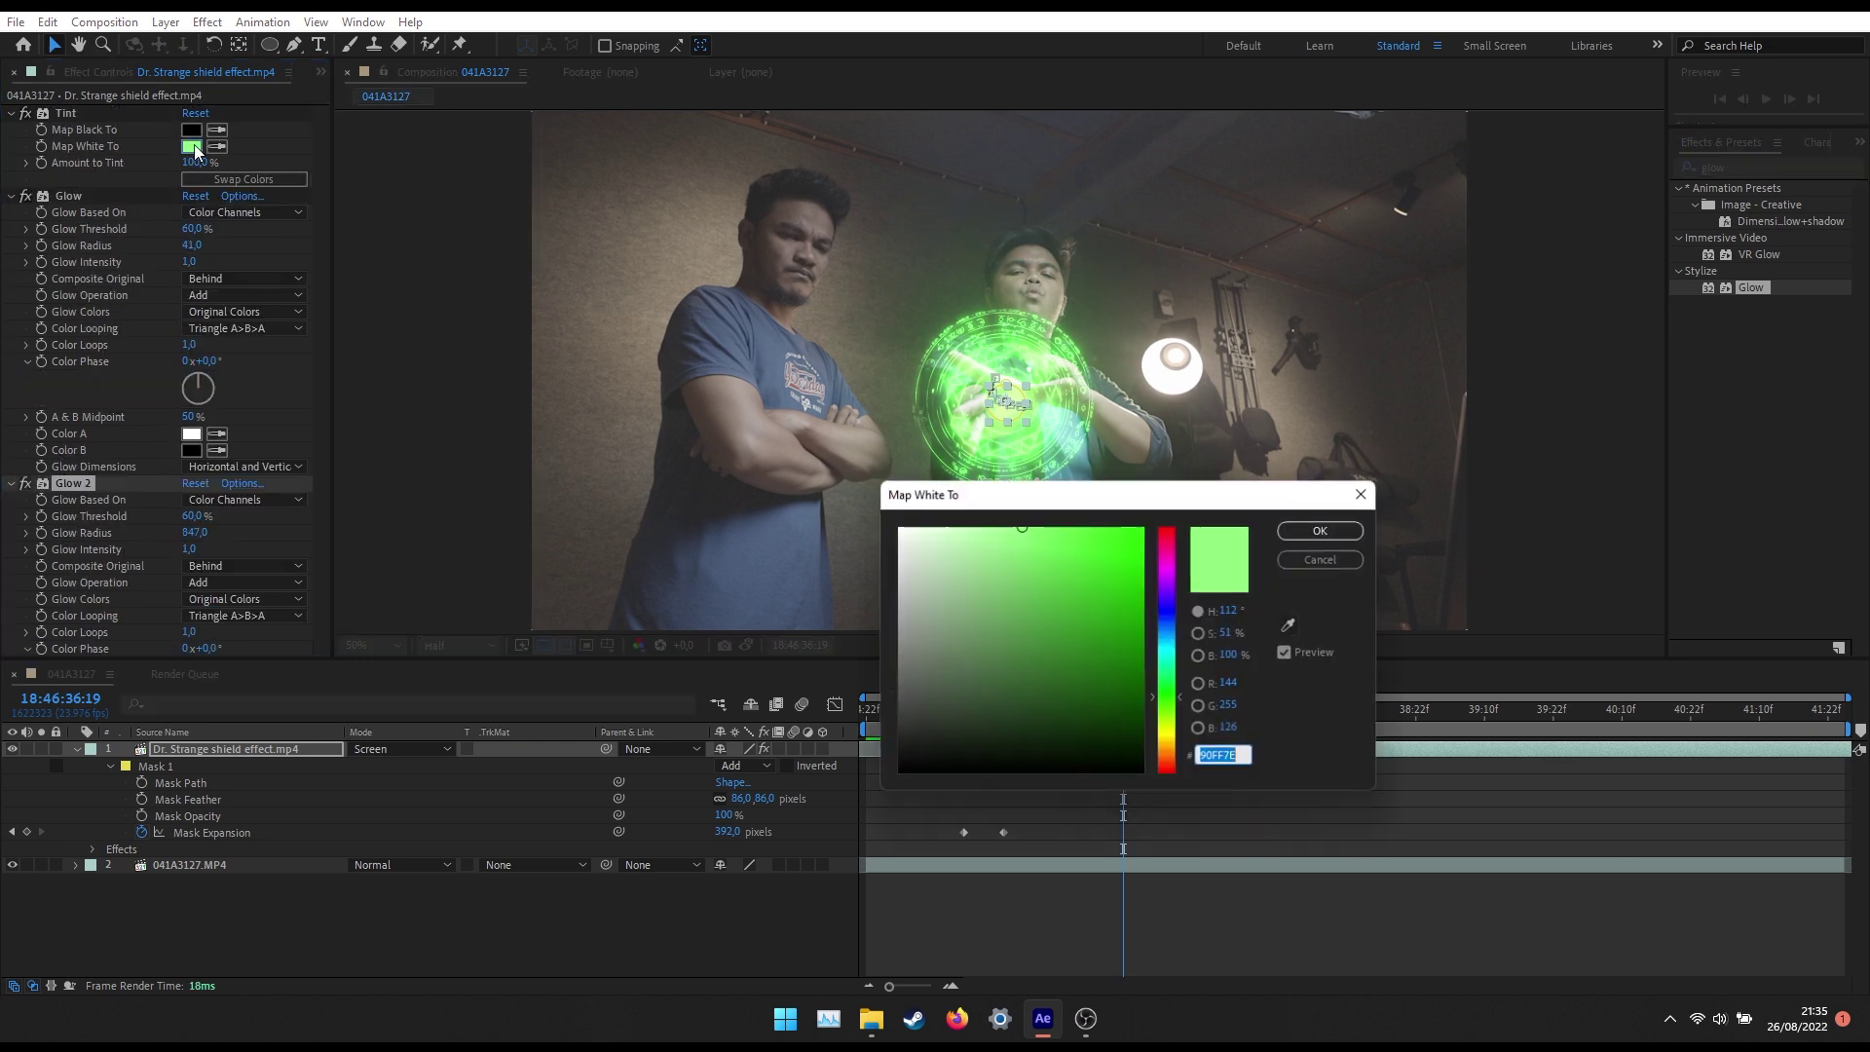
pyautogui.moveTo(1061, 504)
pyautogui.mouseDown()
pyautogui.moveTo(1094, 535)
pyautogui.moveTo(1025, 535)
pyautogui.mouseUp()
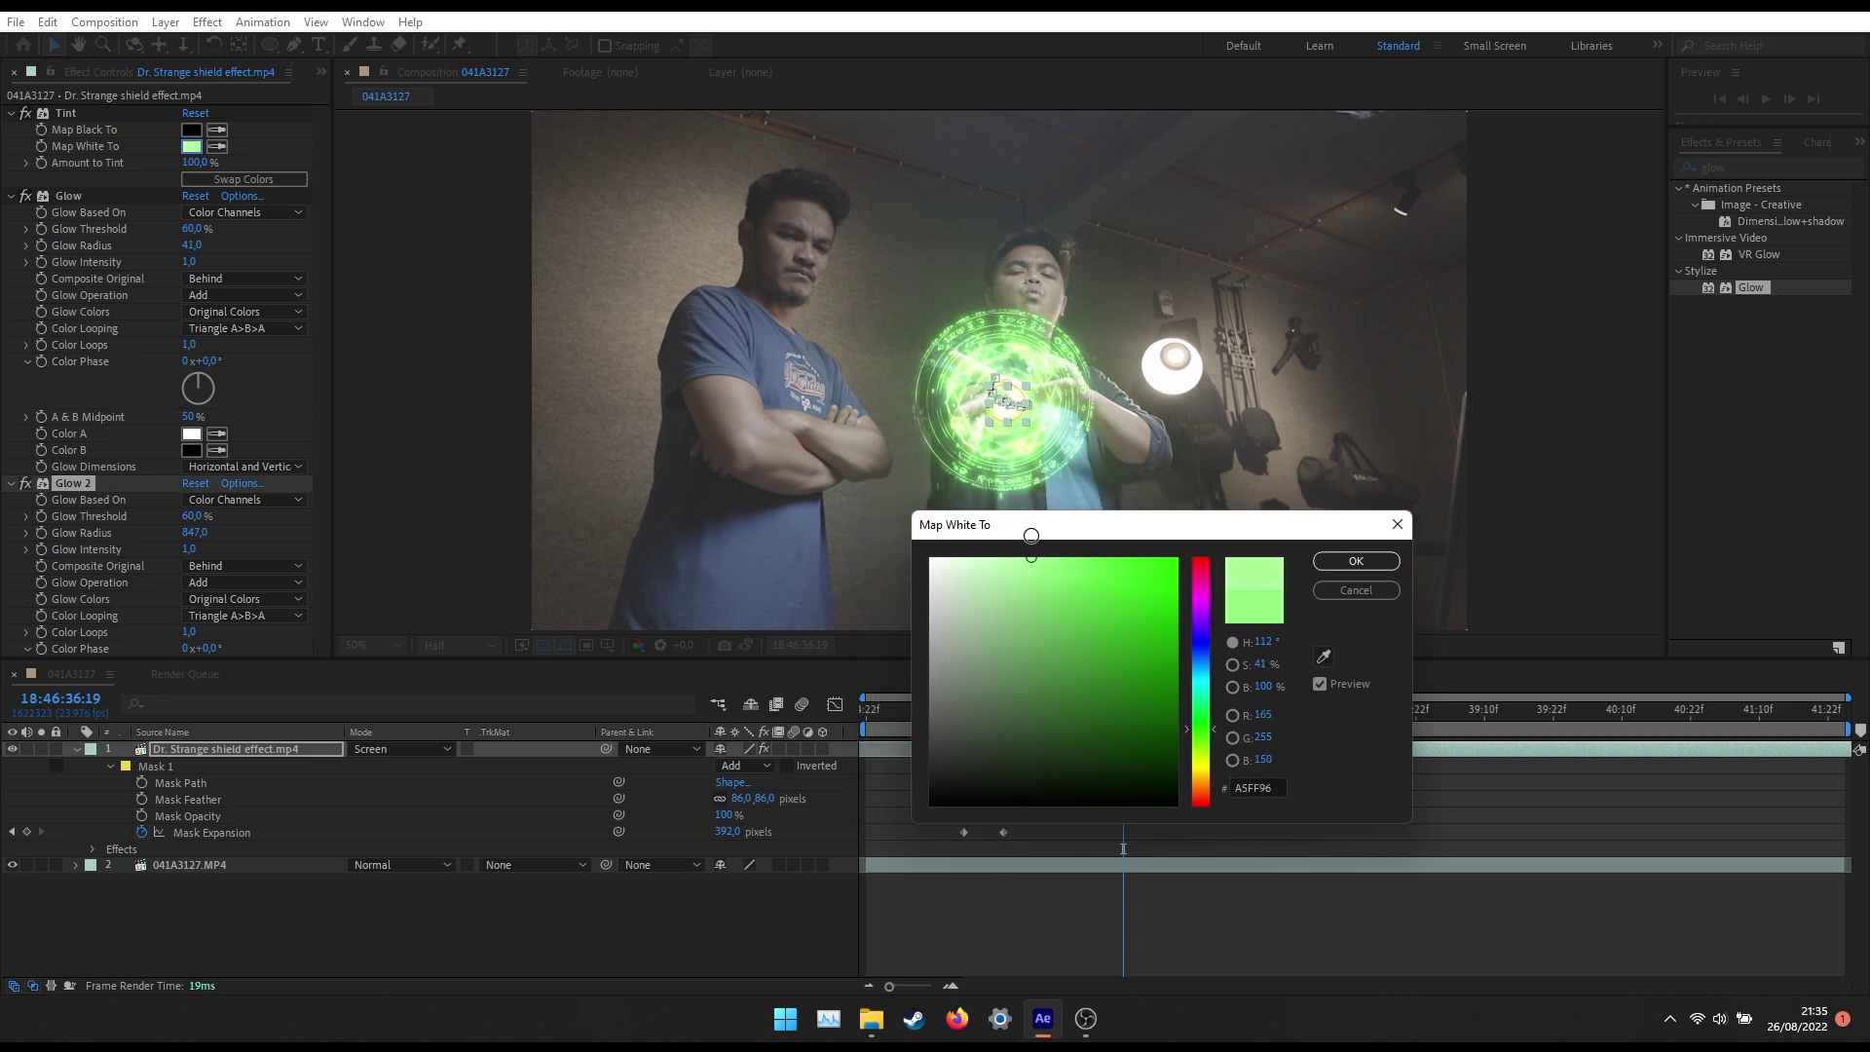
pyautogui.click(1356, 560)
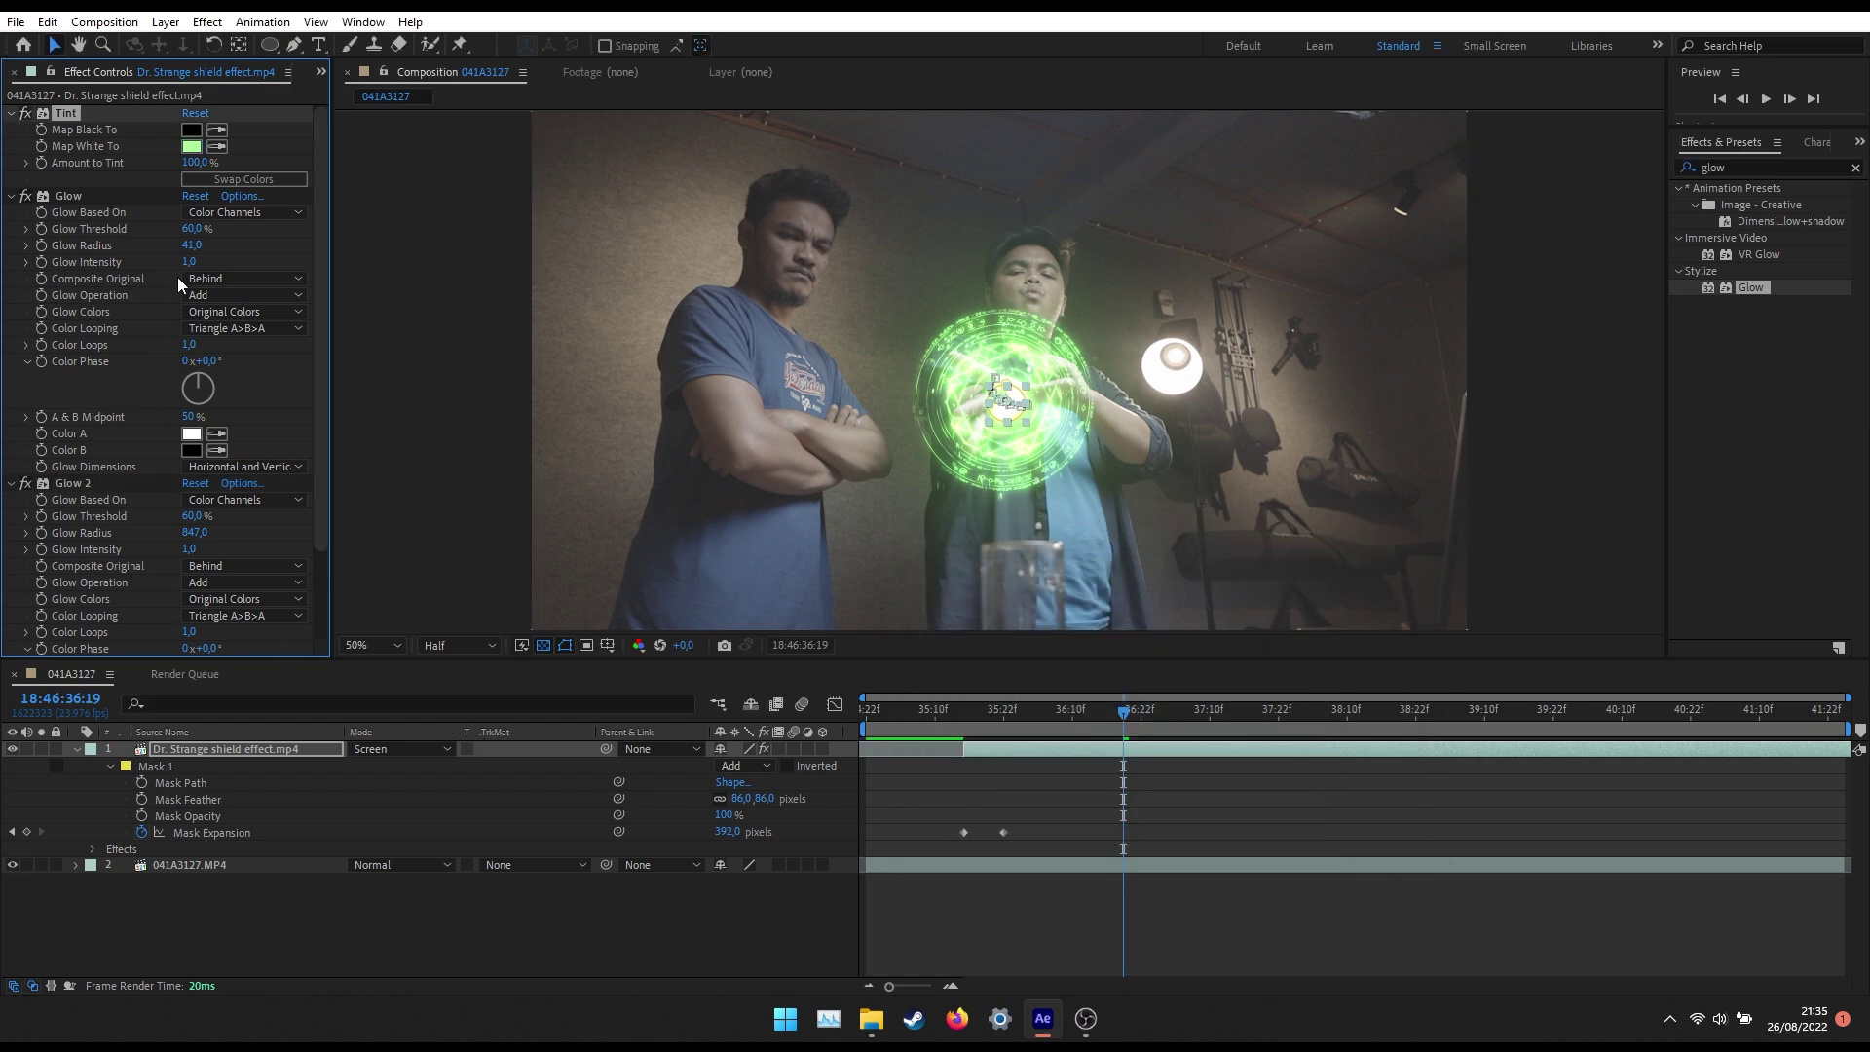
pyautogui.moveTo(195, 251); pyautogui.dragTo(134, 267)
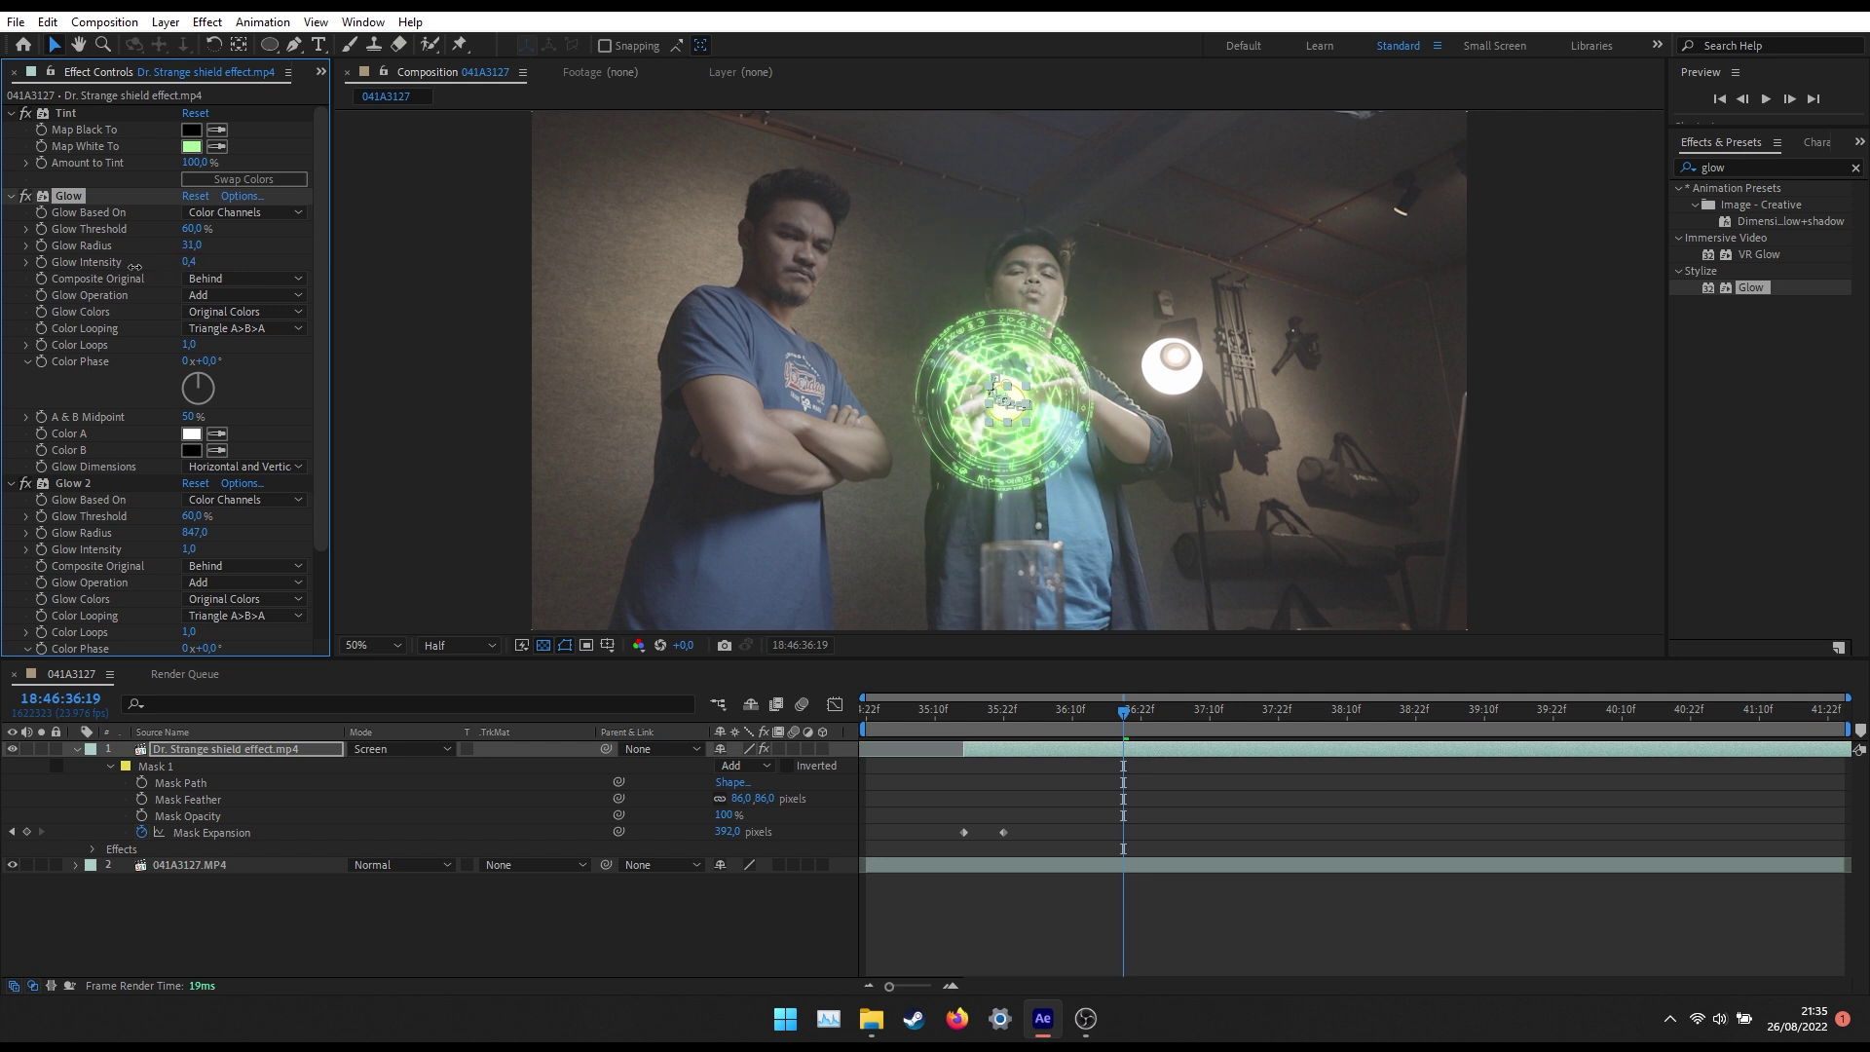
# Lower Glow 2's threshold to about 32.9%.
pyautogui.click(68, 484)
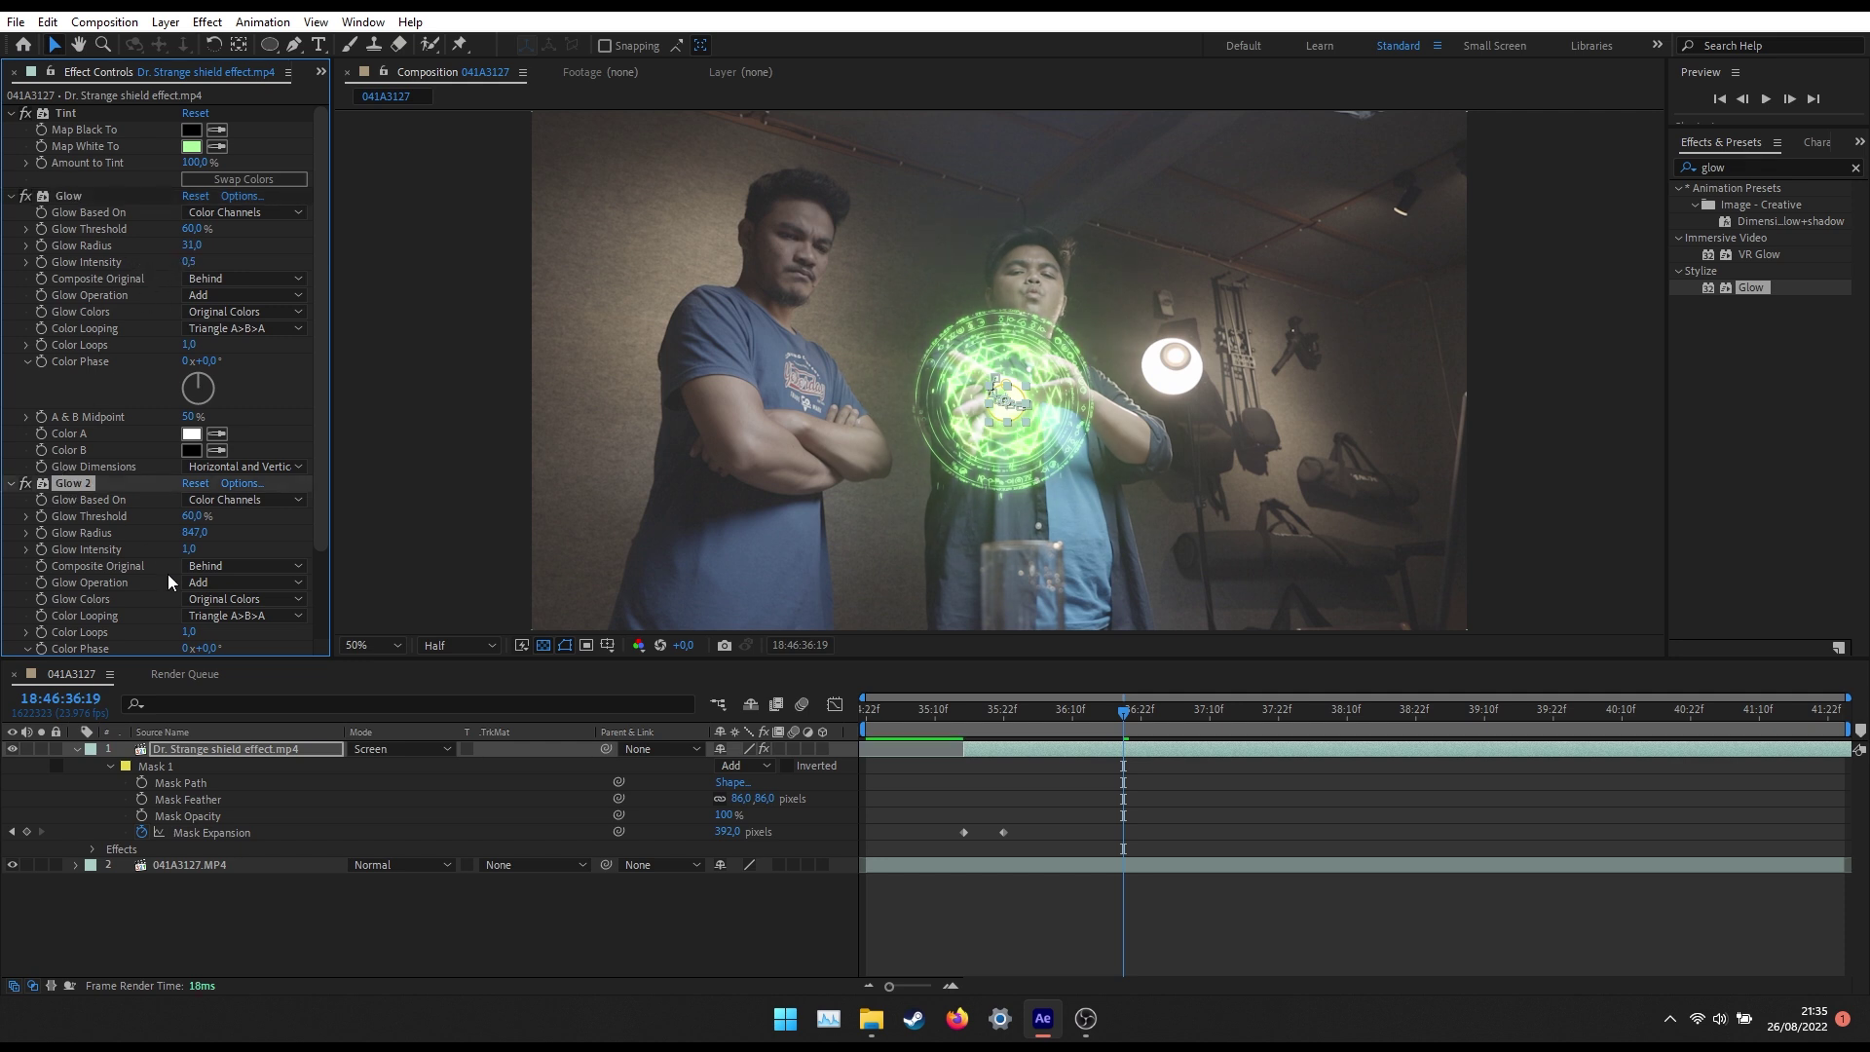
pyautogui.moveTo(163, 517); pyautogui.dragTo(110, 520)
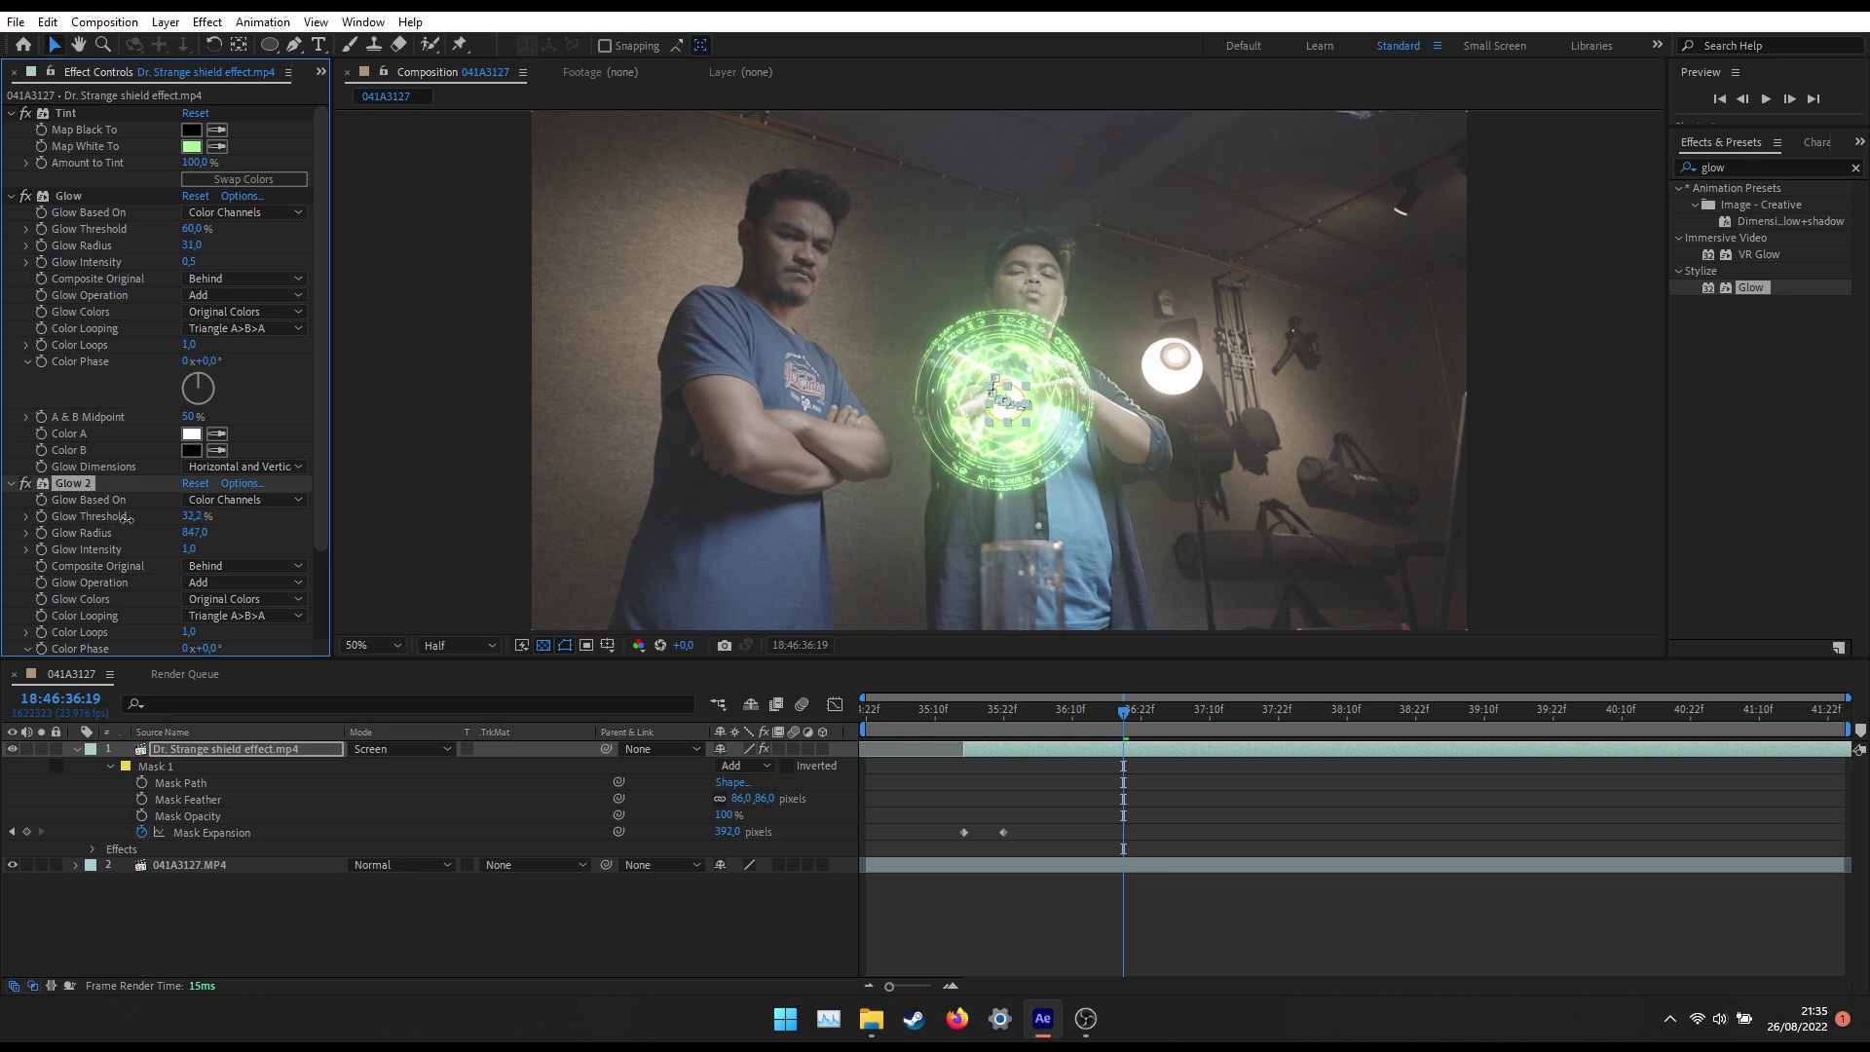
pyautogui.moveTo(128, 518); pyautogui.dragTo(118, 516)
pyautogui.scroll(-2, 108, 569)
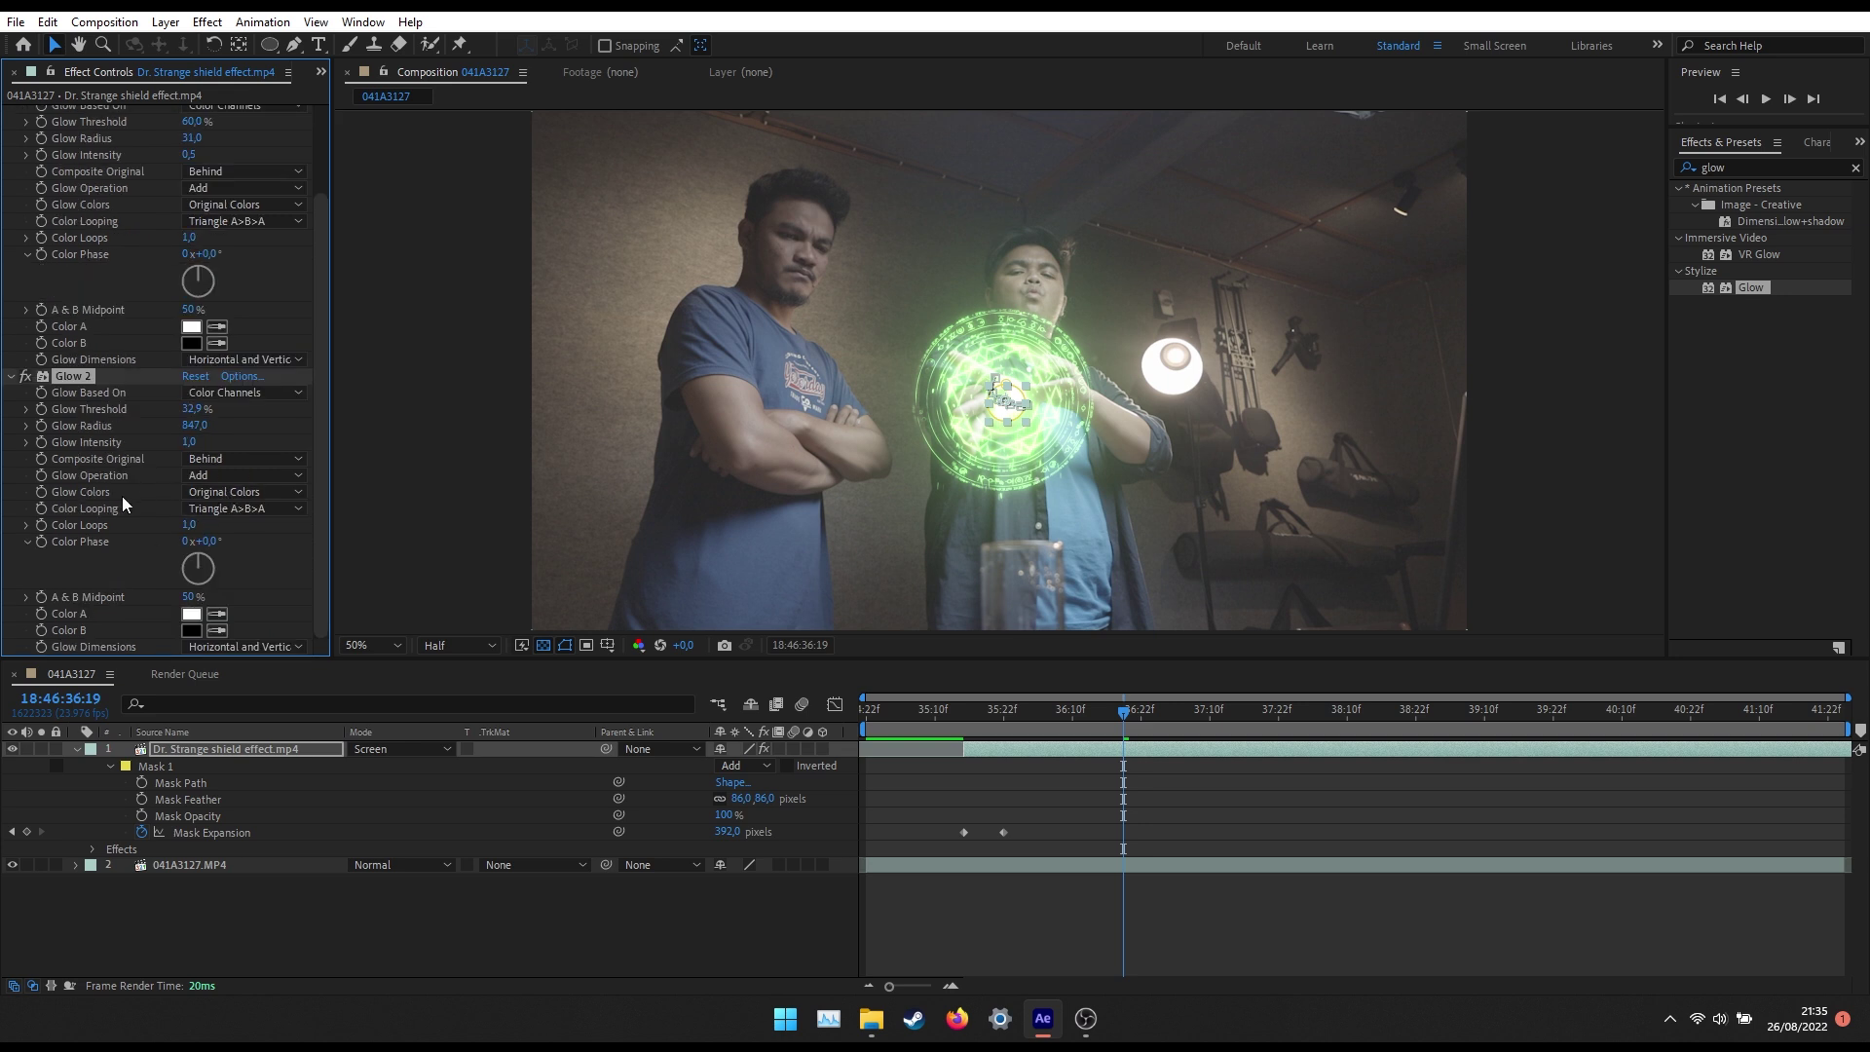
pyautogui.click(218, 492)
# Switch Glow 2 to A & B Colors and set both Color A and Color B to green.
pyautogui.click(255, 535)
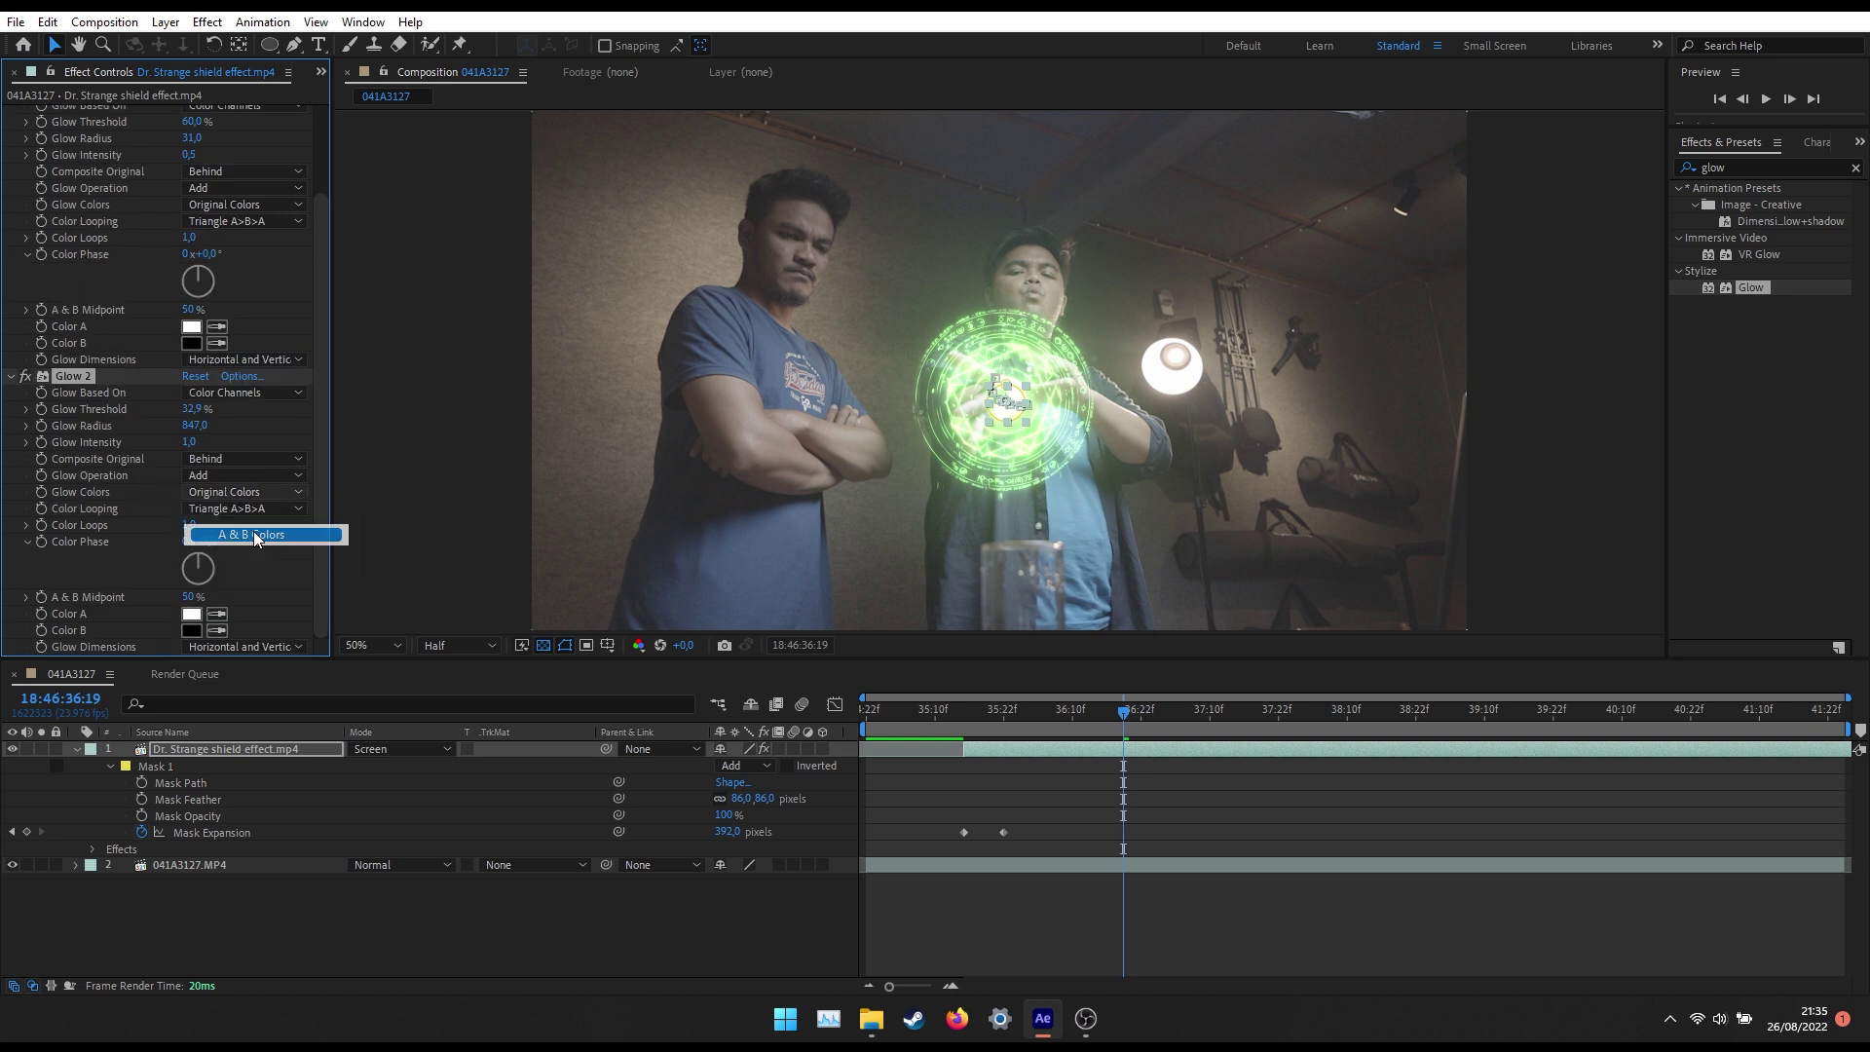
pyautogui.click(191, 614)
pyautogui.moveTo(1159, 637); pyautogui.dragTo(1176, 558)
pyautogui.click(1200, 737)
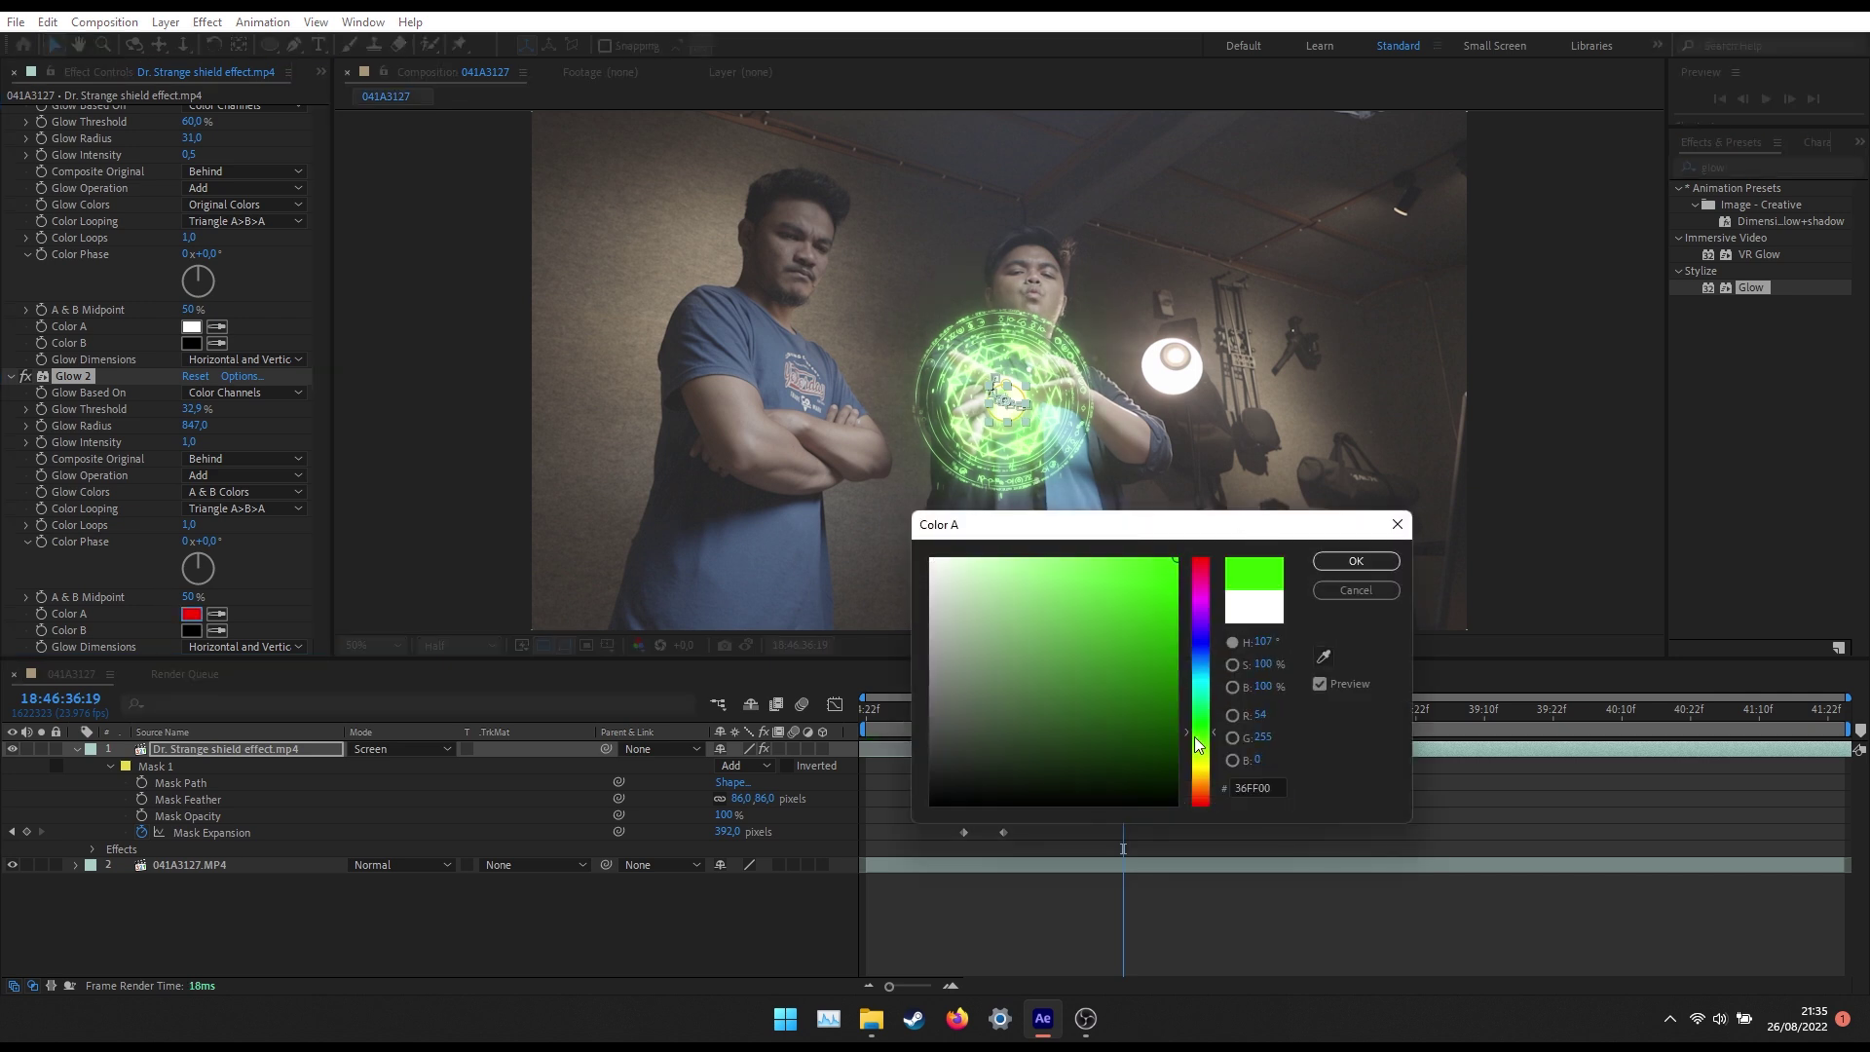
pyautogui.click(1349, 561)
pyautogui.click(191, 630)
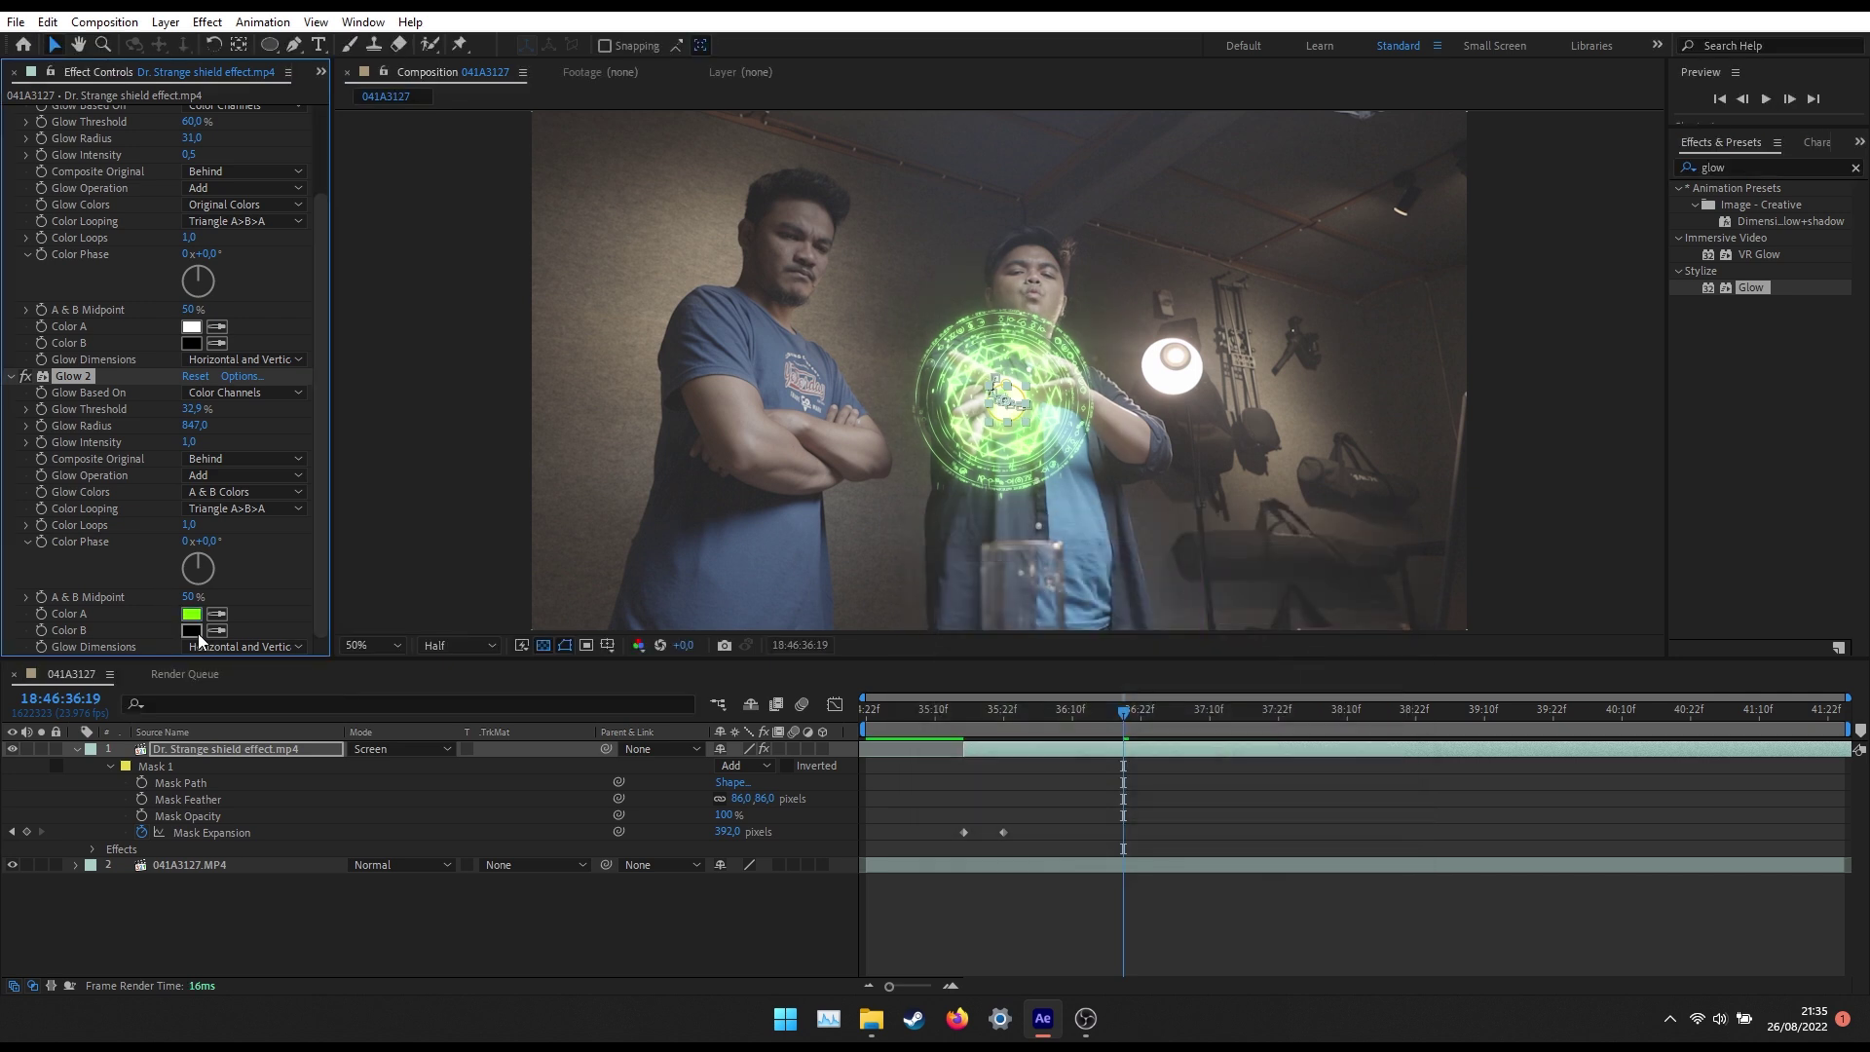
pyautogui.moveTo(1130, 645); pyautogui.dragTo(1307, 509)
pyautogui.click(1203, 737)
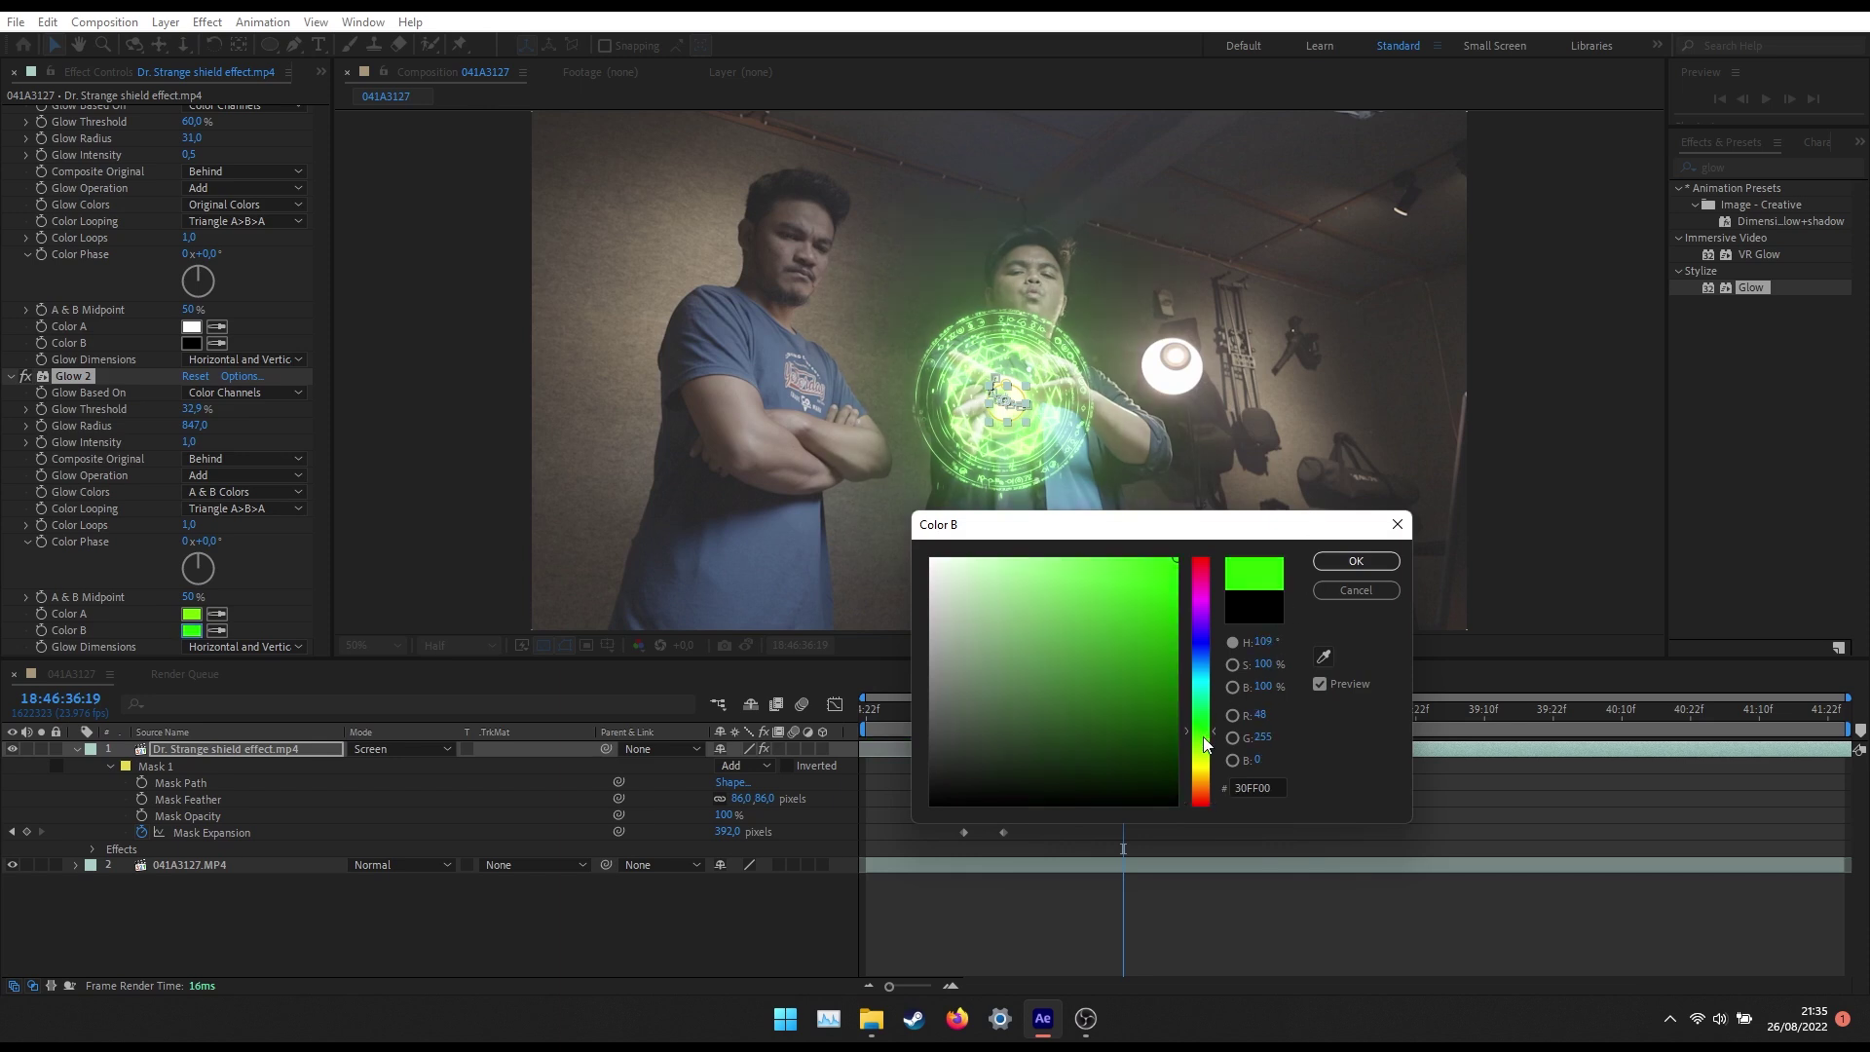
pyautogui.click(1328, 559)
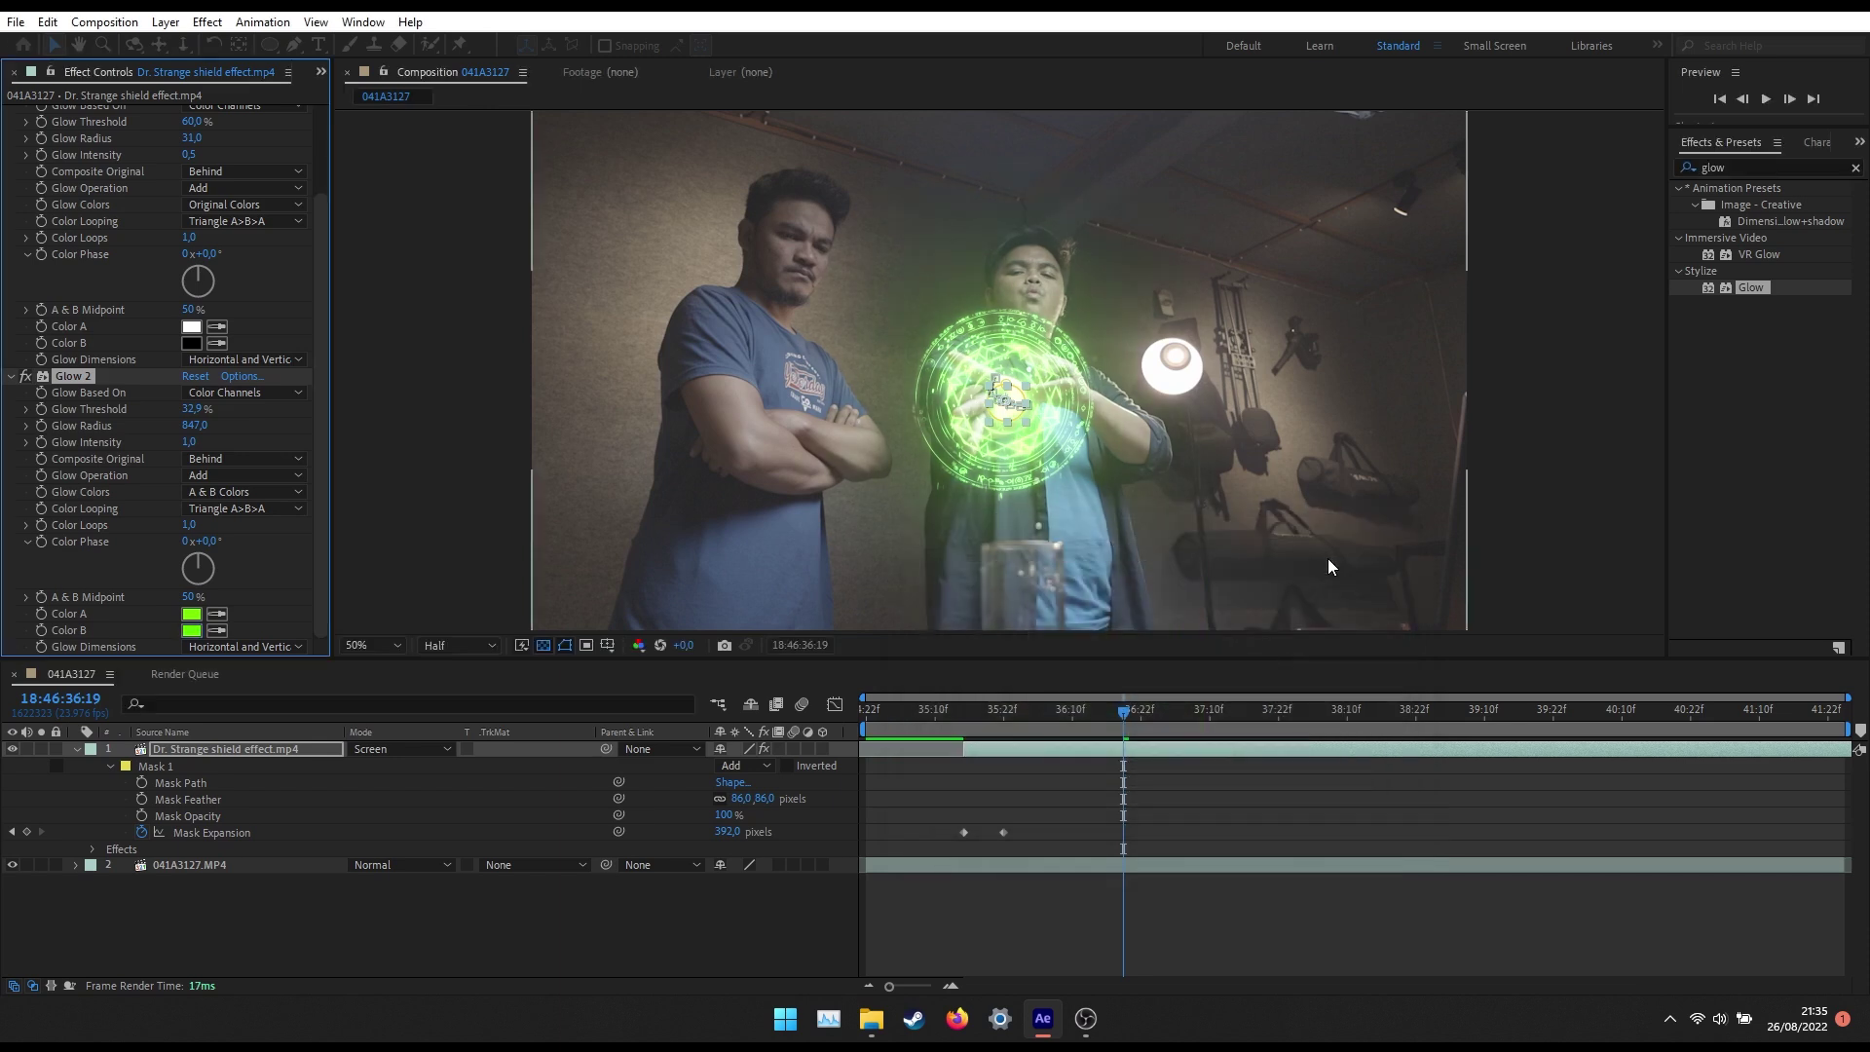
# Lower Glow 2's threshold to 26.7%, review the green halo, and reveal the shield's Rotation.
pyautogui.moveTo(198, 408); pyautogui.dragTo(177, 408)
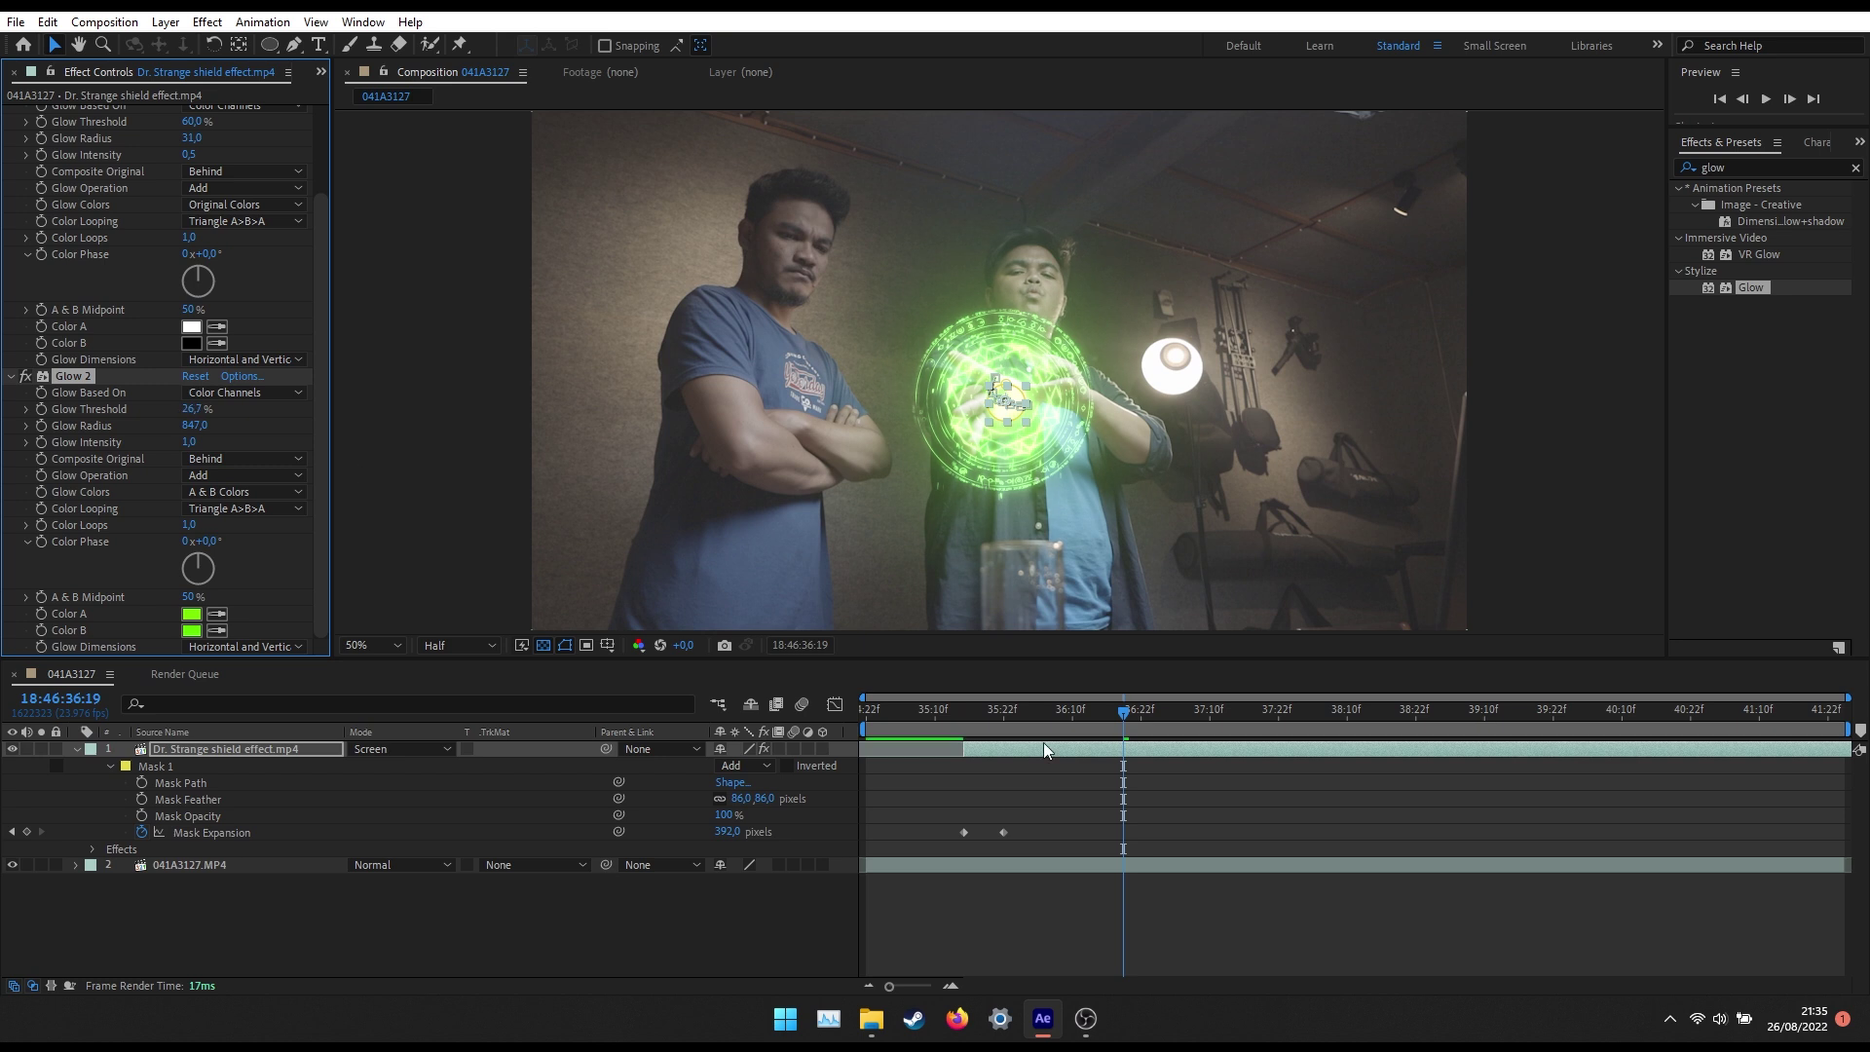
pyautogui.click(1239, 957)
pyautogui.moveTo(933, 717)
pyautogui.mouseDown()
pyautogui.moveTo(1095, 739)
pyautogui.moveTo(969, 765)
pyautogui.moveTo(1095, 764)
pyautogui.mouseUp()
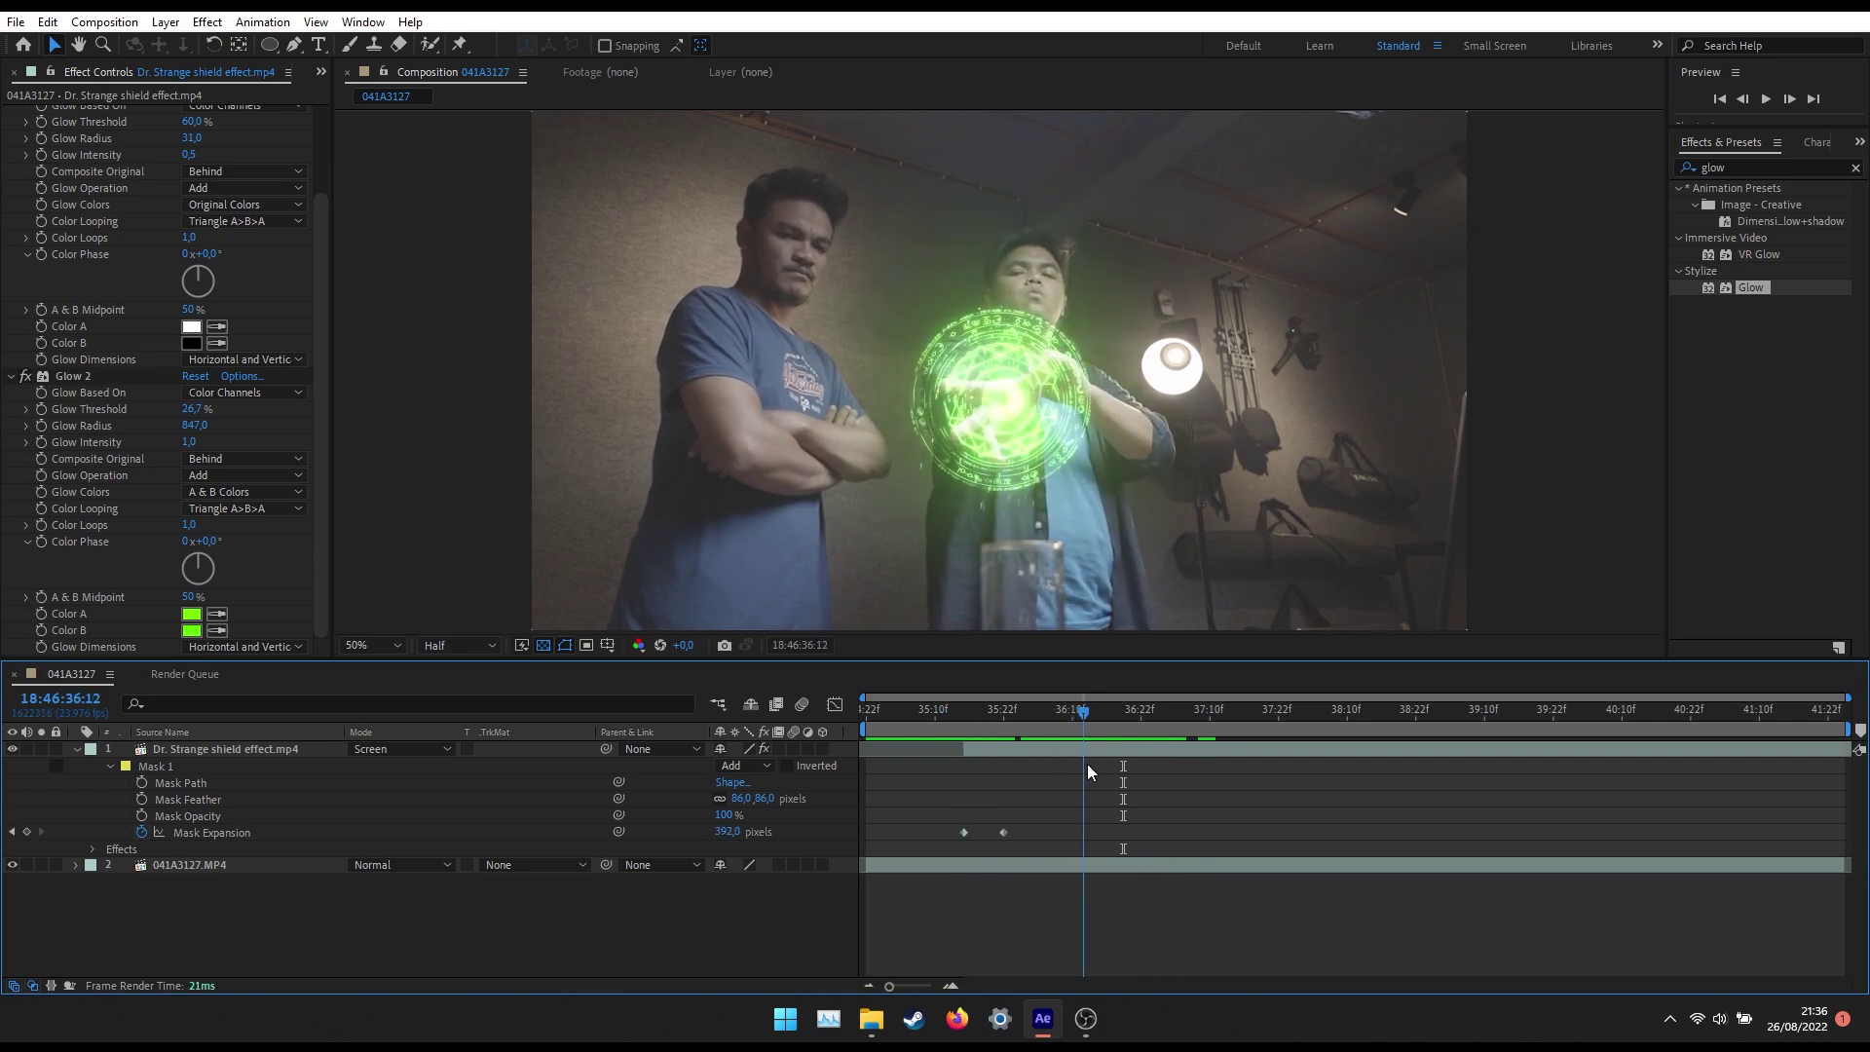
pyautogui.moveTo(1099, 717)
pyautogui.mouseDown()
pyautogui.moveTo(1063, 712)
pyautogui.moveTo(1095, 707)
pyautogui.mouseUp()
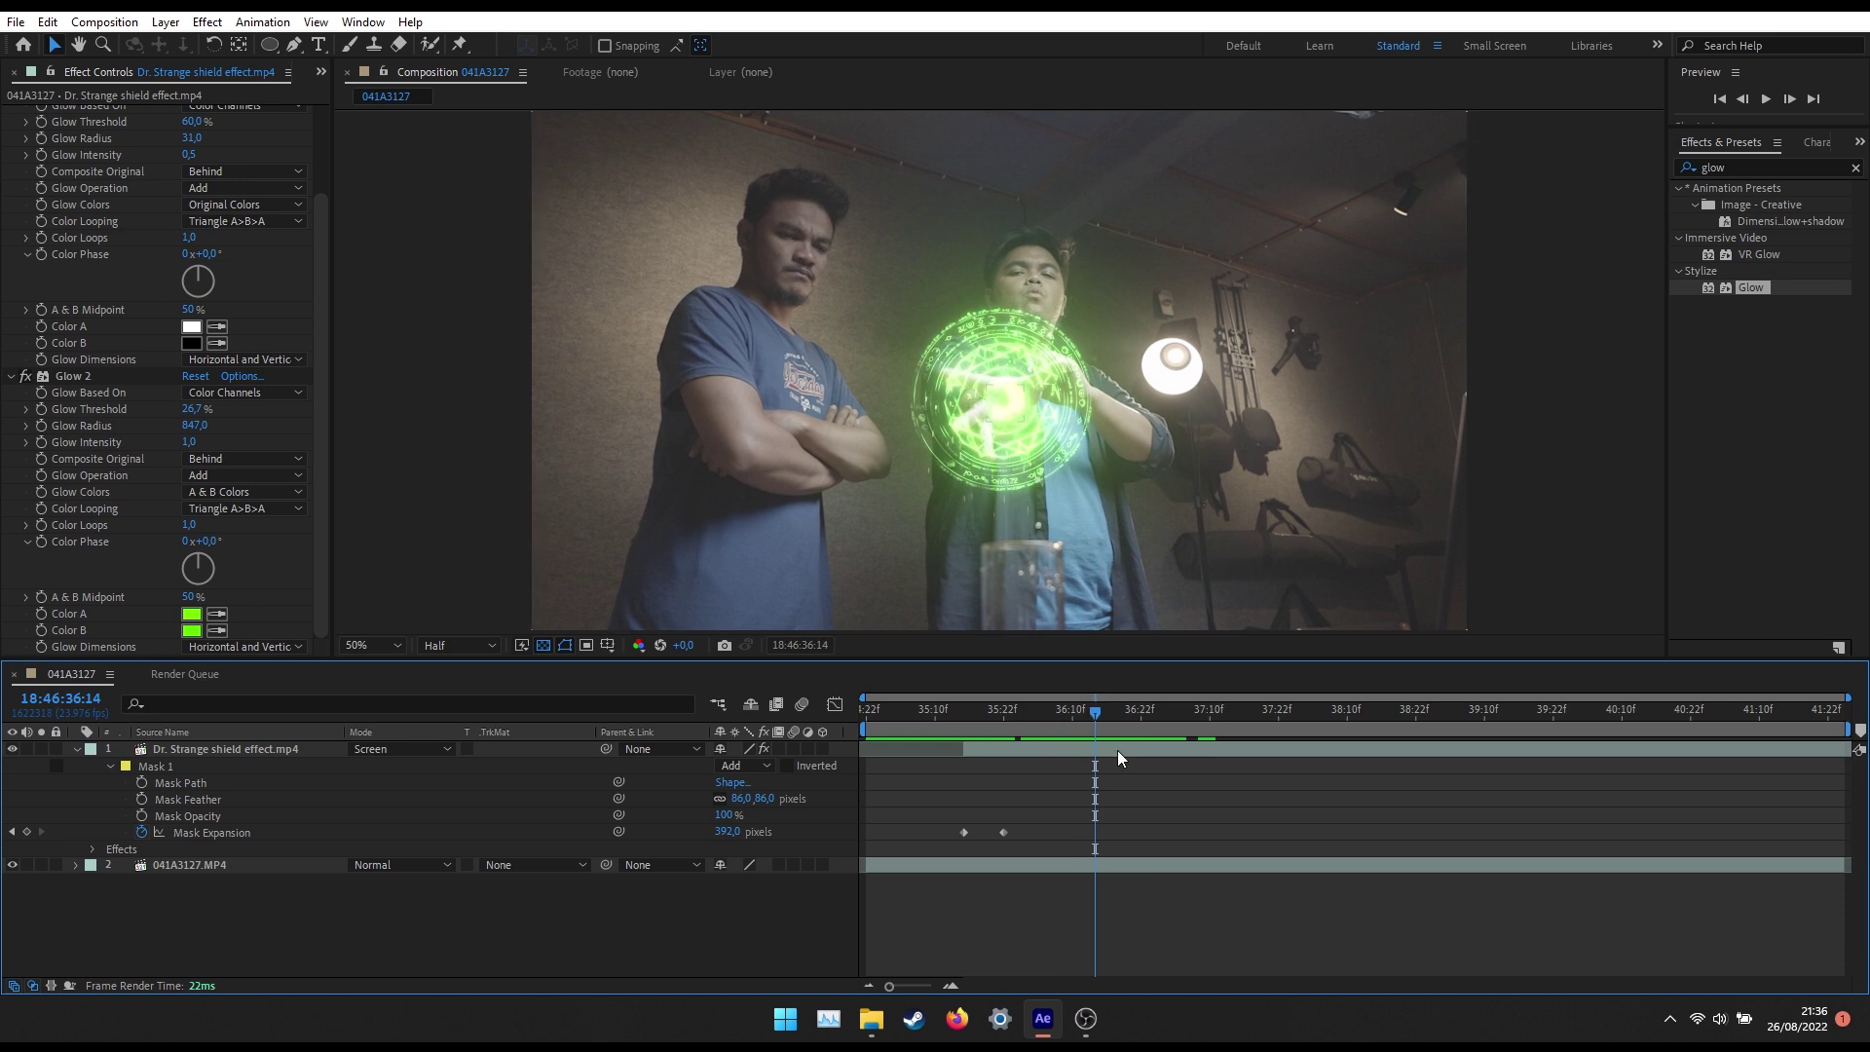
pyautogui.moveTo(1098, 711)
pyautogui.mouseDown()
pyautogui.moveTo(1262, 717)
pyautogui.moveTo(1085, 727)
pyautogui.mouseUp()
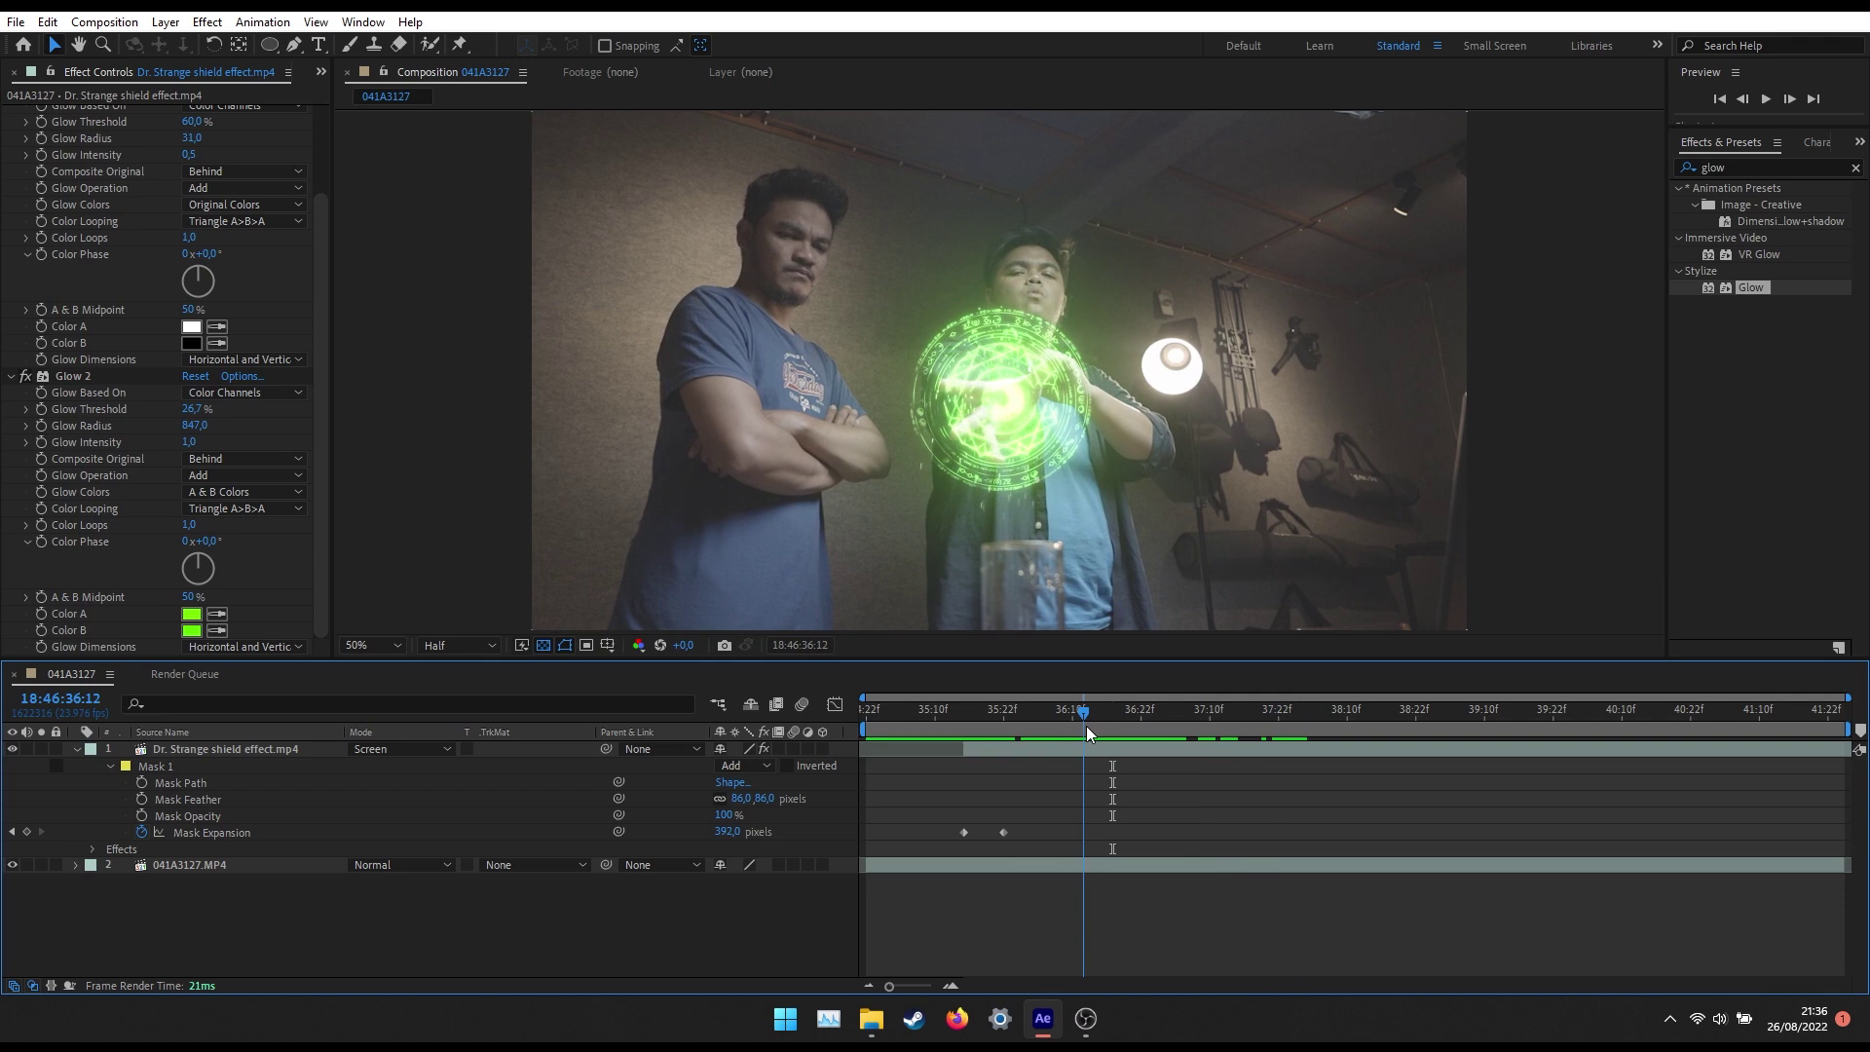
pyautogui.click(237, 748)
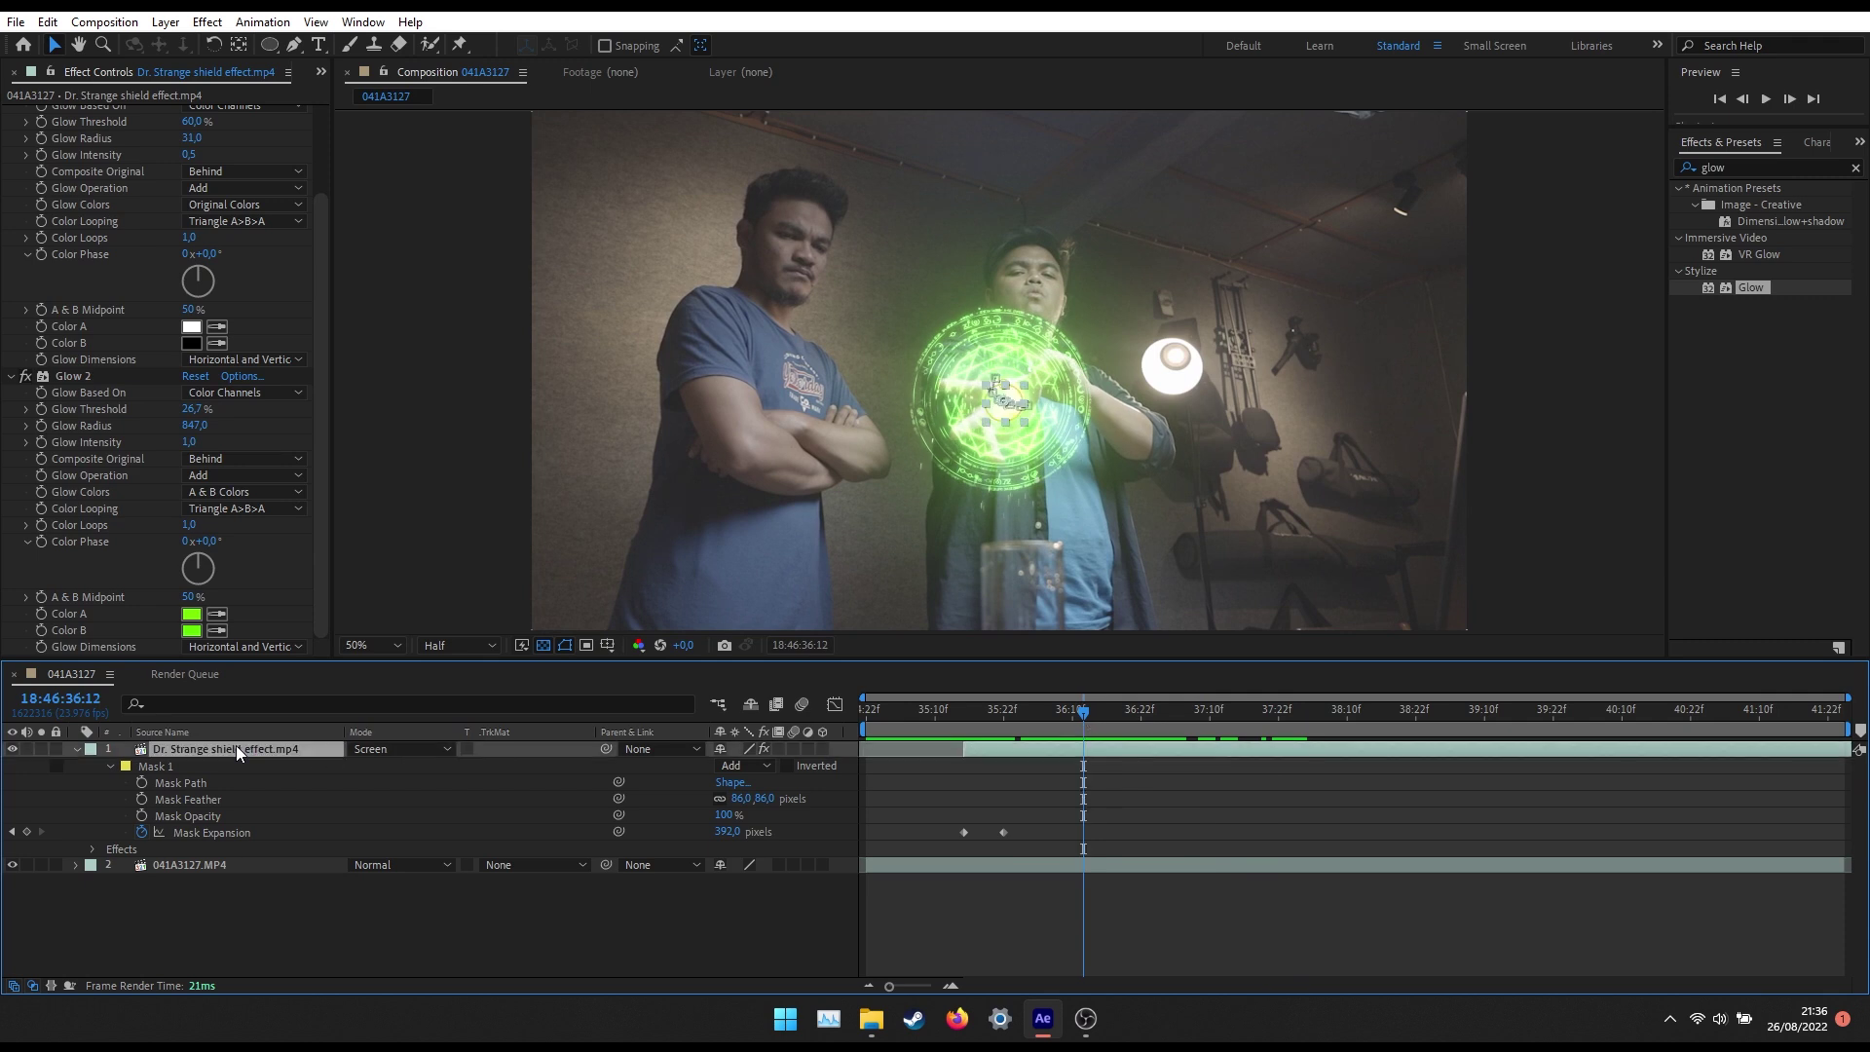
pyautogui.press('r')
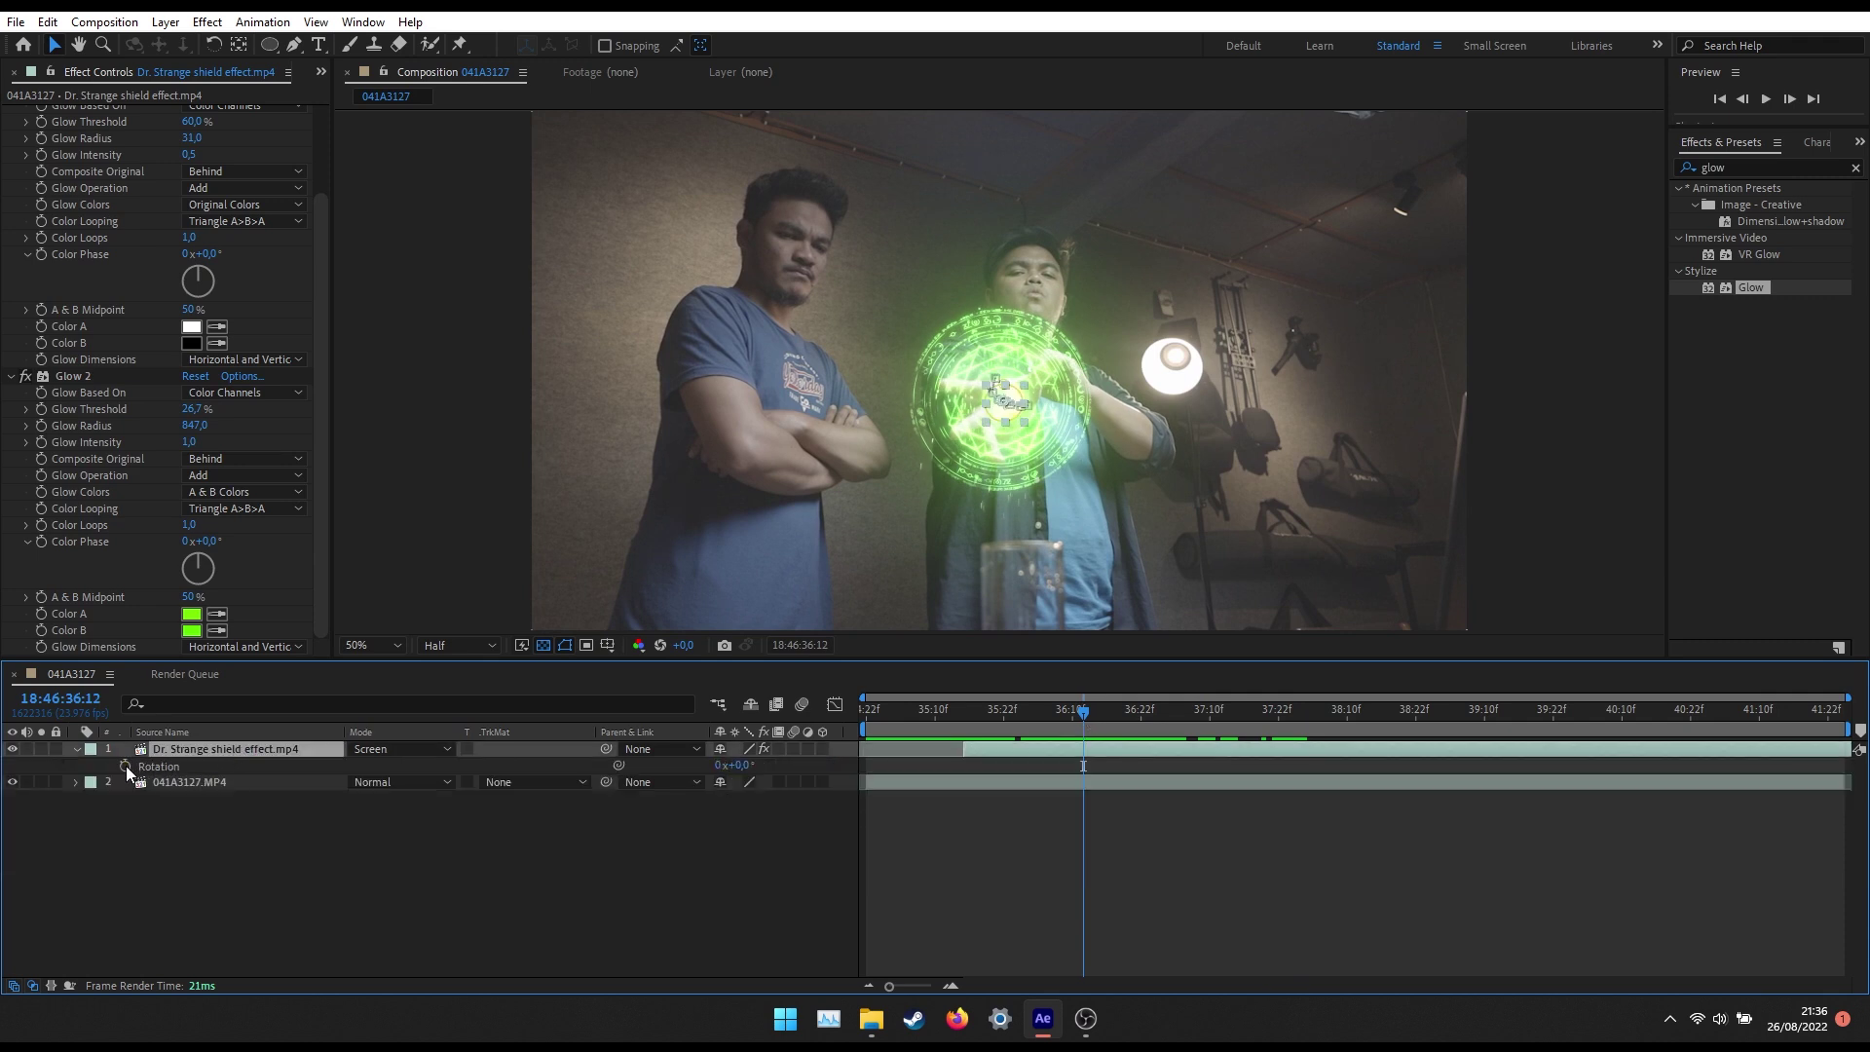
# Keyframe the shield's Rotation from 0° at 36:12 to 118° at 38:03, then preview the spin.
pyautogui.click(125, 765)
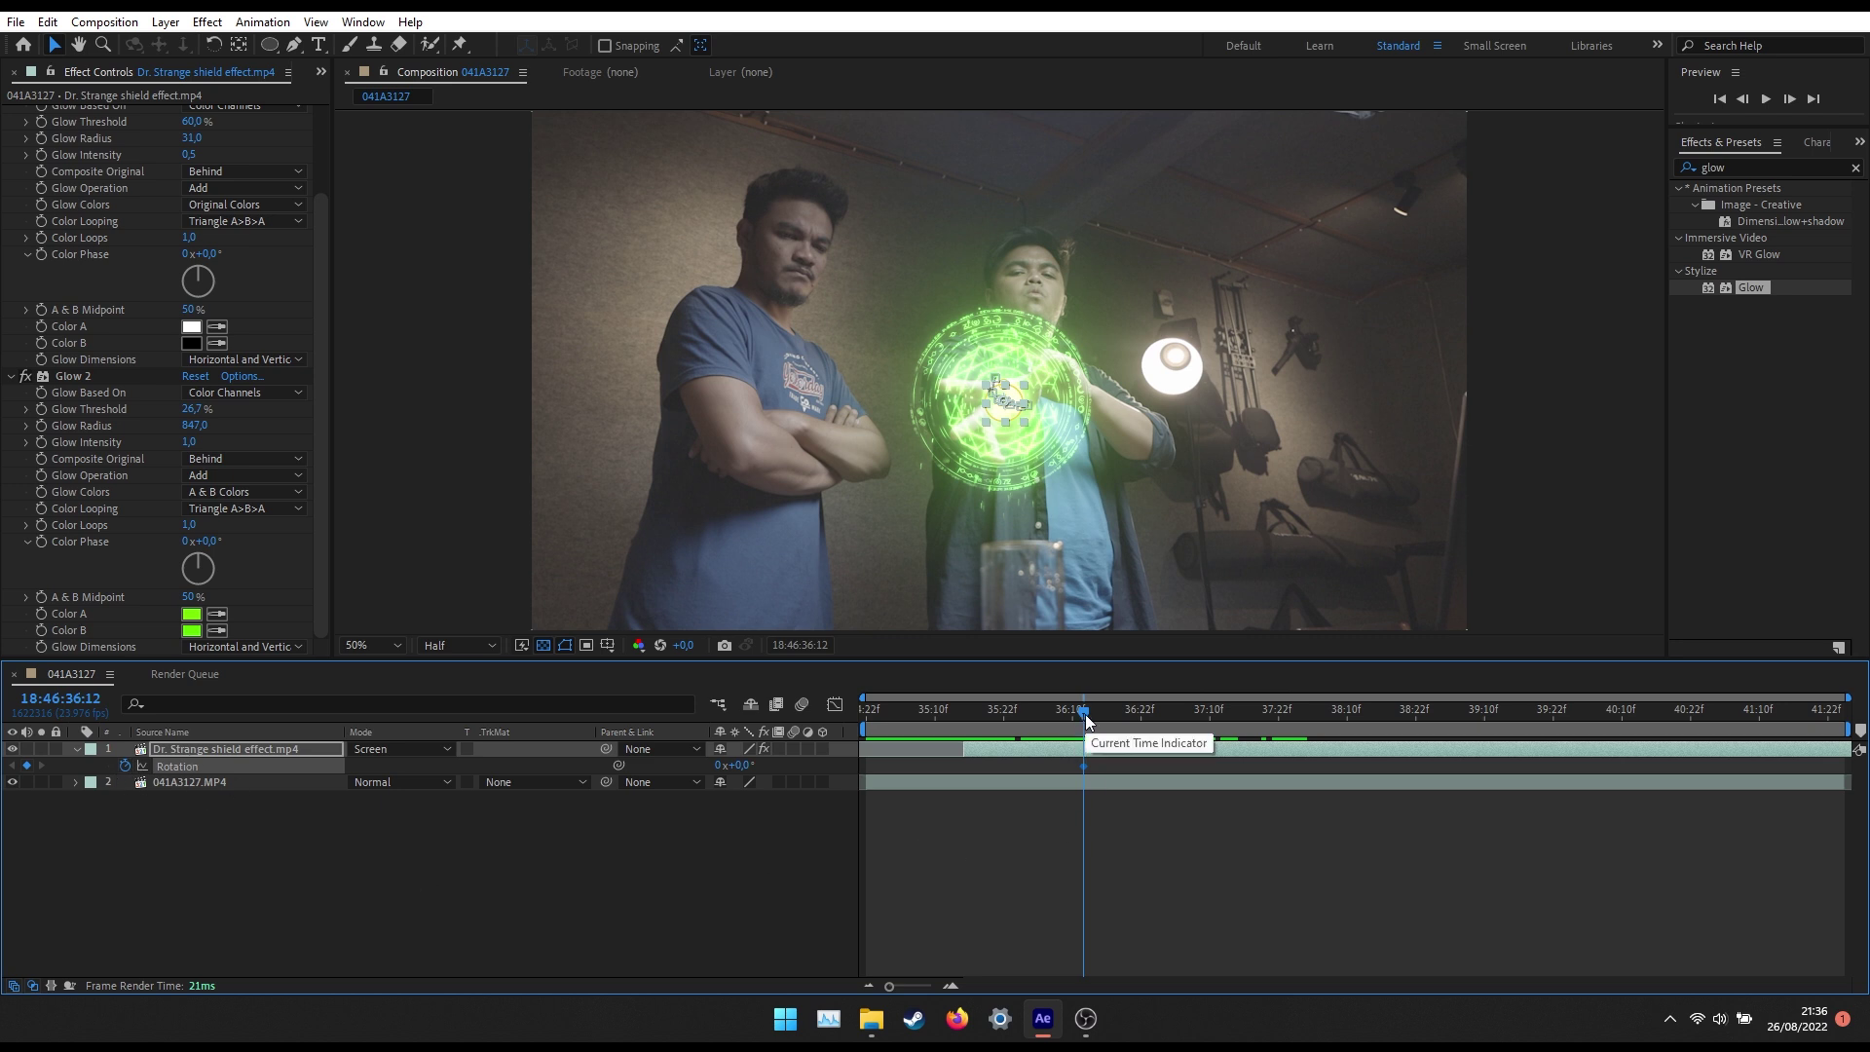
pyautogui.moveTo(1084, 714); pyautogui.dragTo(1309, 729)
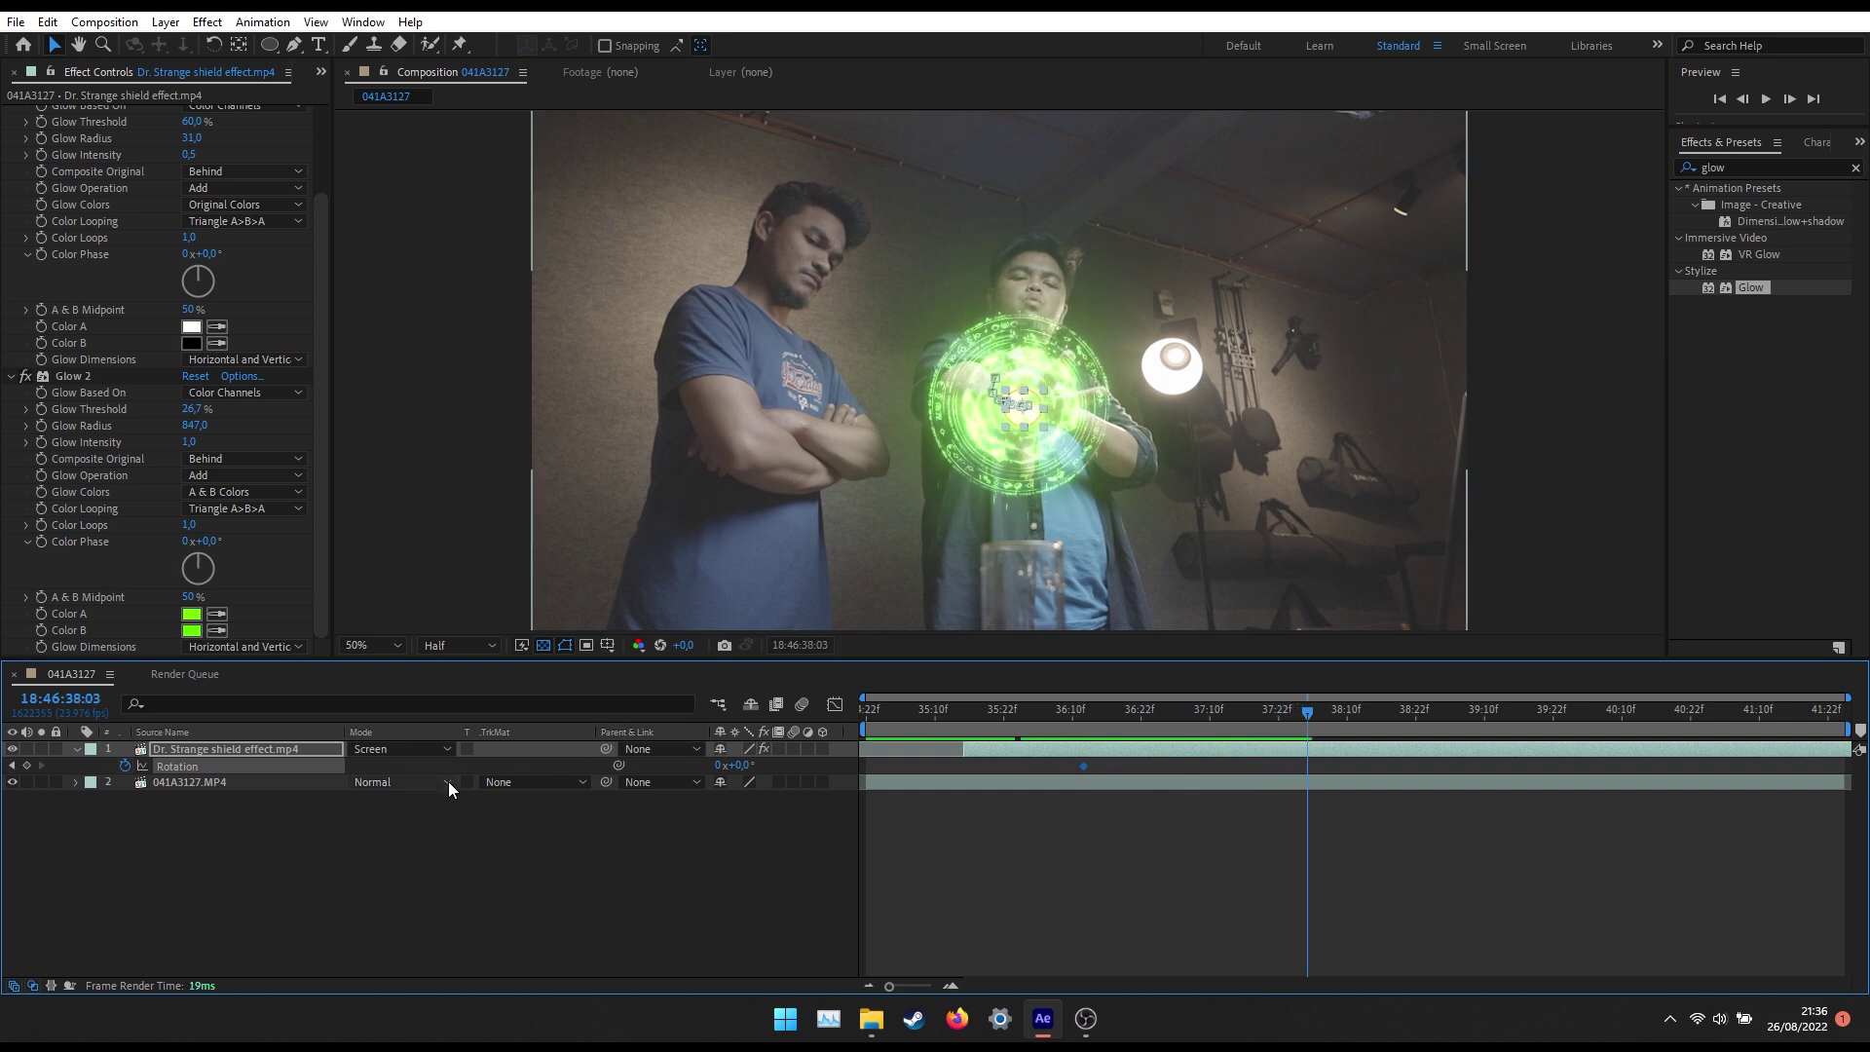
pyautogui.moveTo(740, 765); pyautogui.dragTo(867, 766)
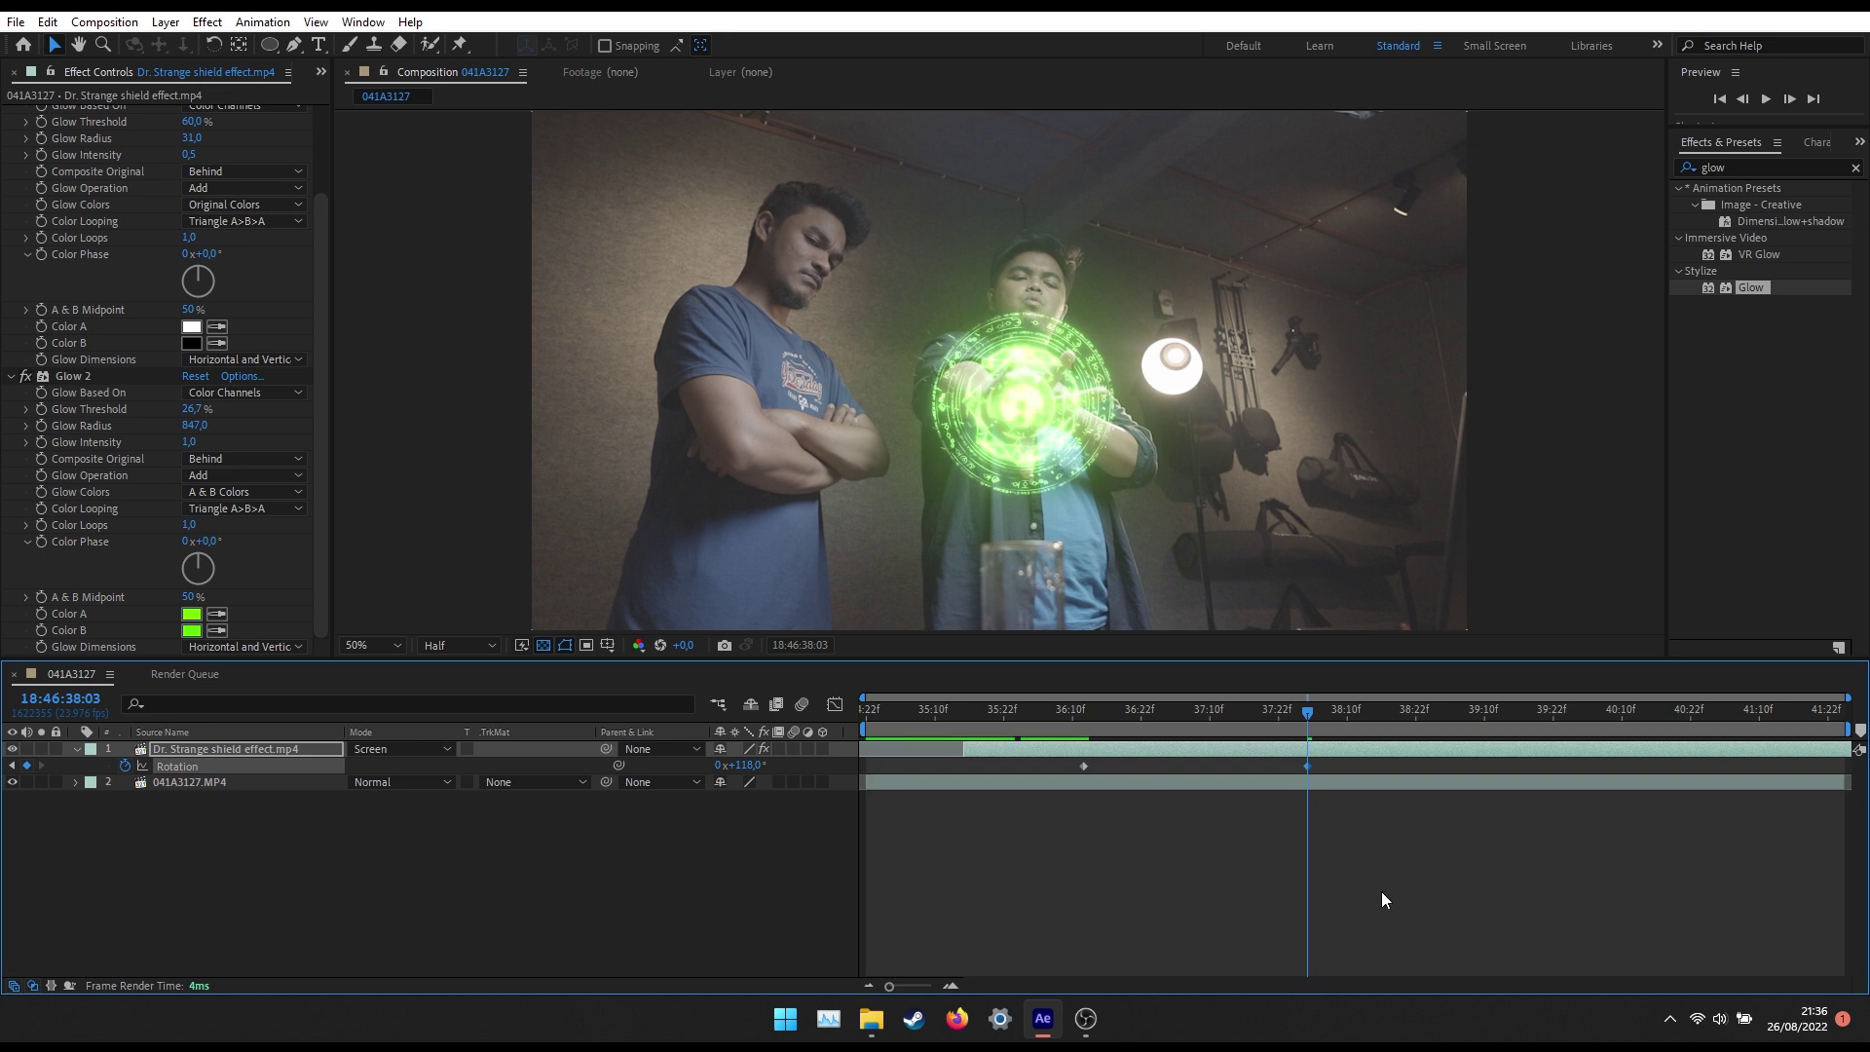
pyautogui.click(1037, 711)
pyautogui.press('space')
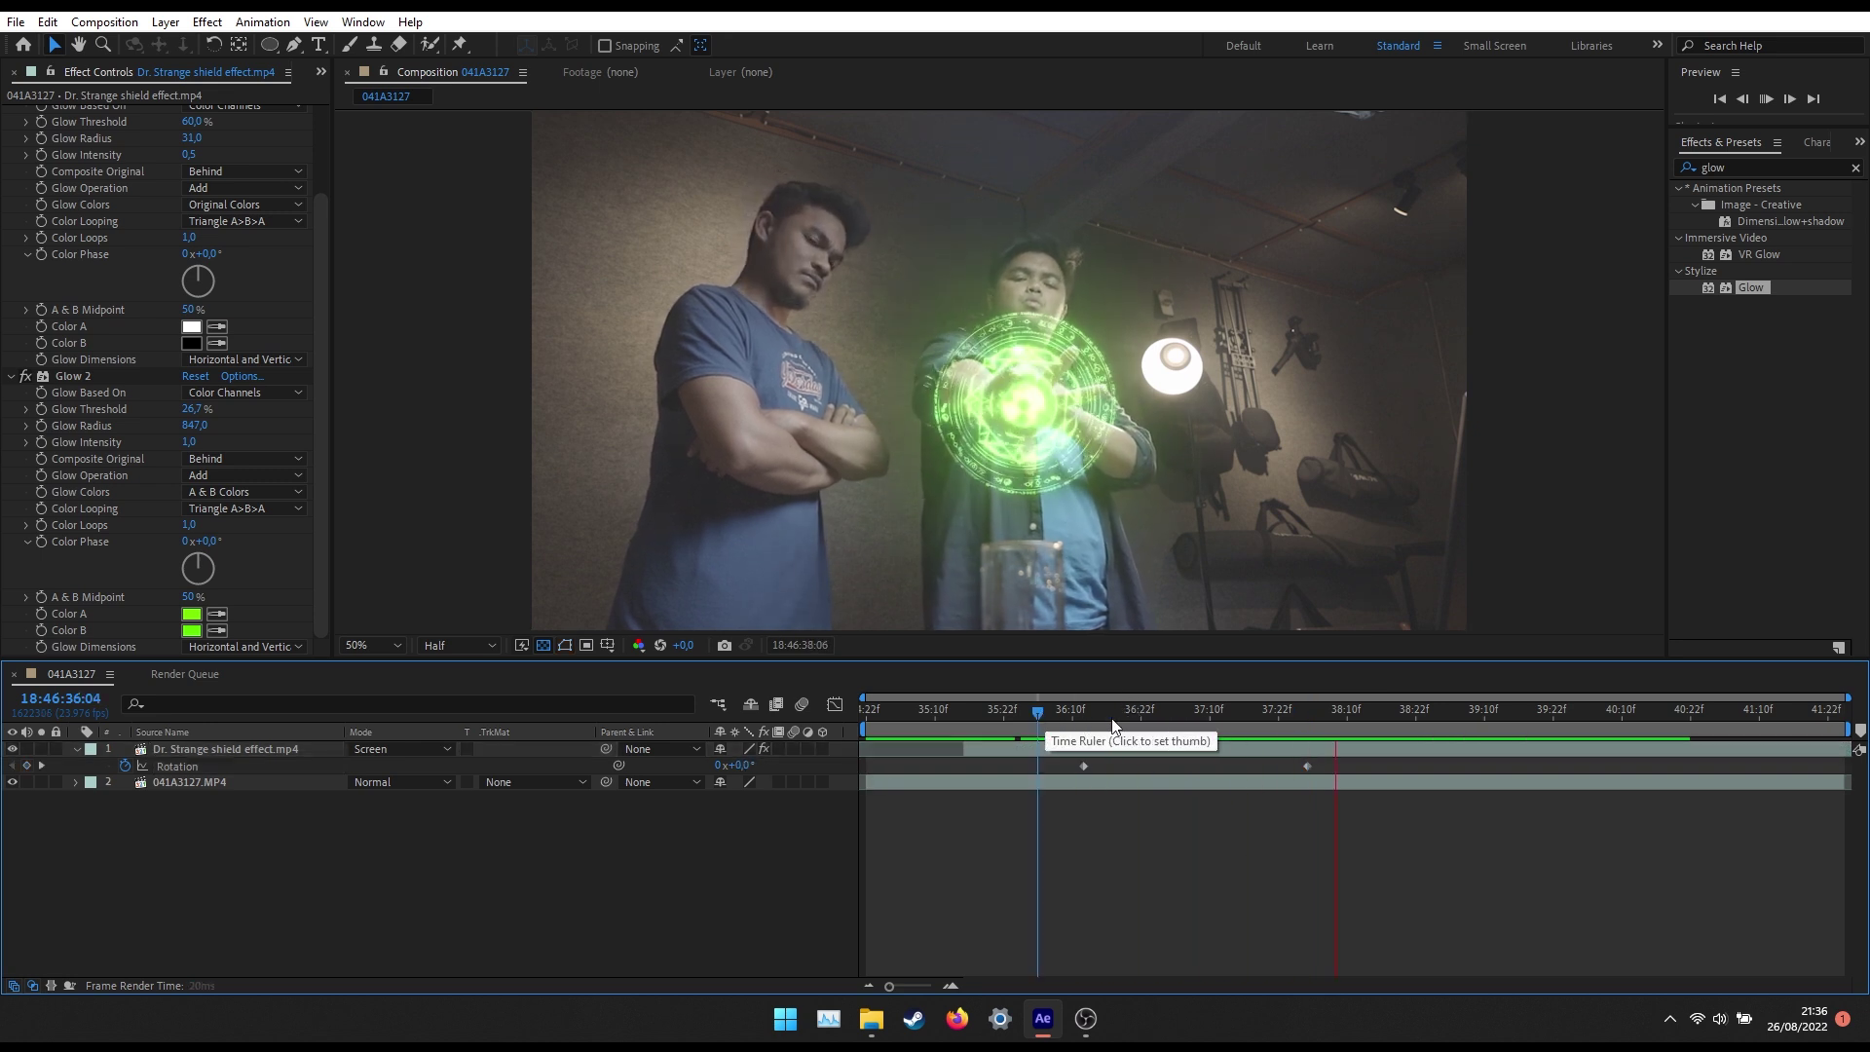
pyautogui.moveTo(1107, 709); pyautogui.dragTo(1152, 711)
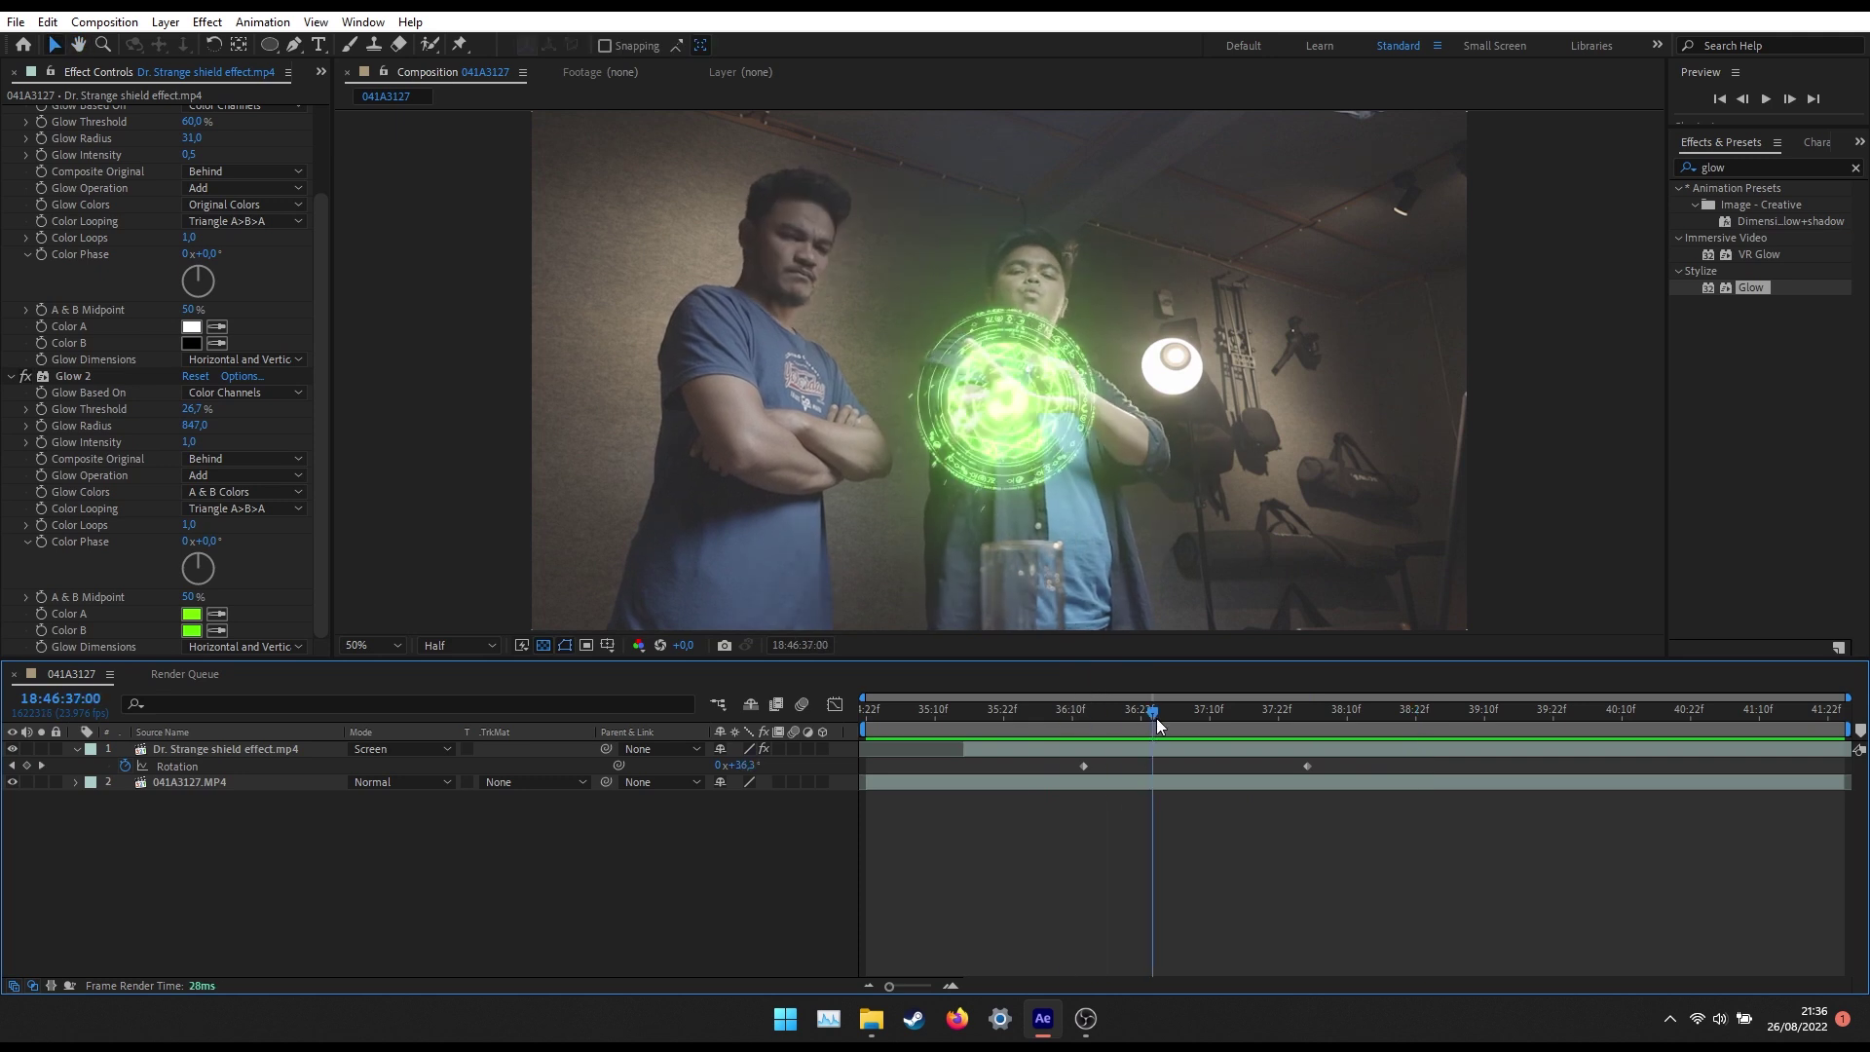
pyautogui.moveTo(1162, 720); pyautogui.dragTo(1198, 721)
pyautogui.moveTo(1066, 710); pyautogui.dragTo(1052, 711)
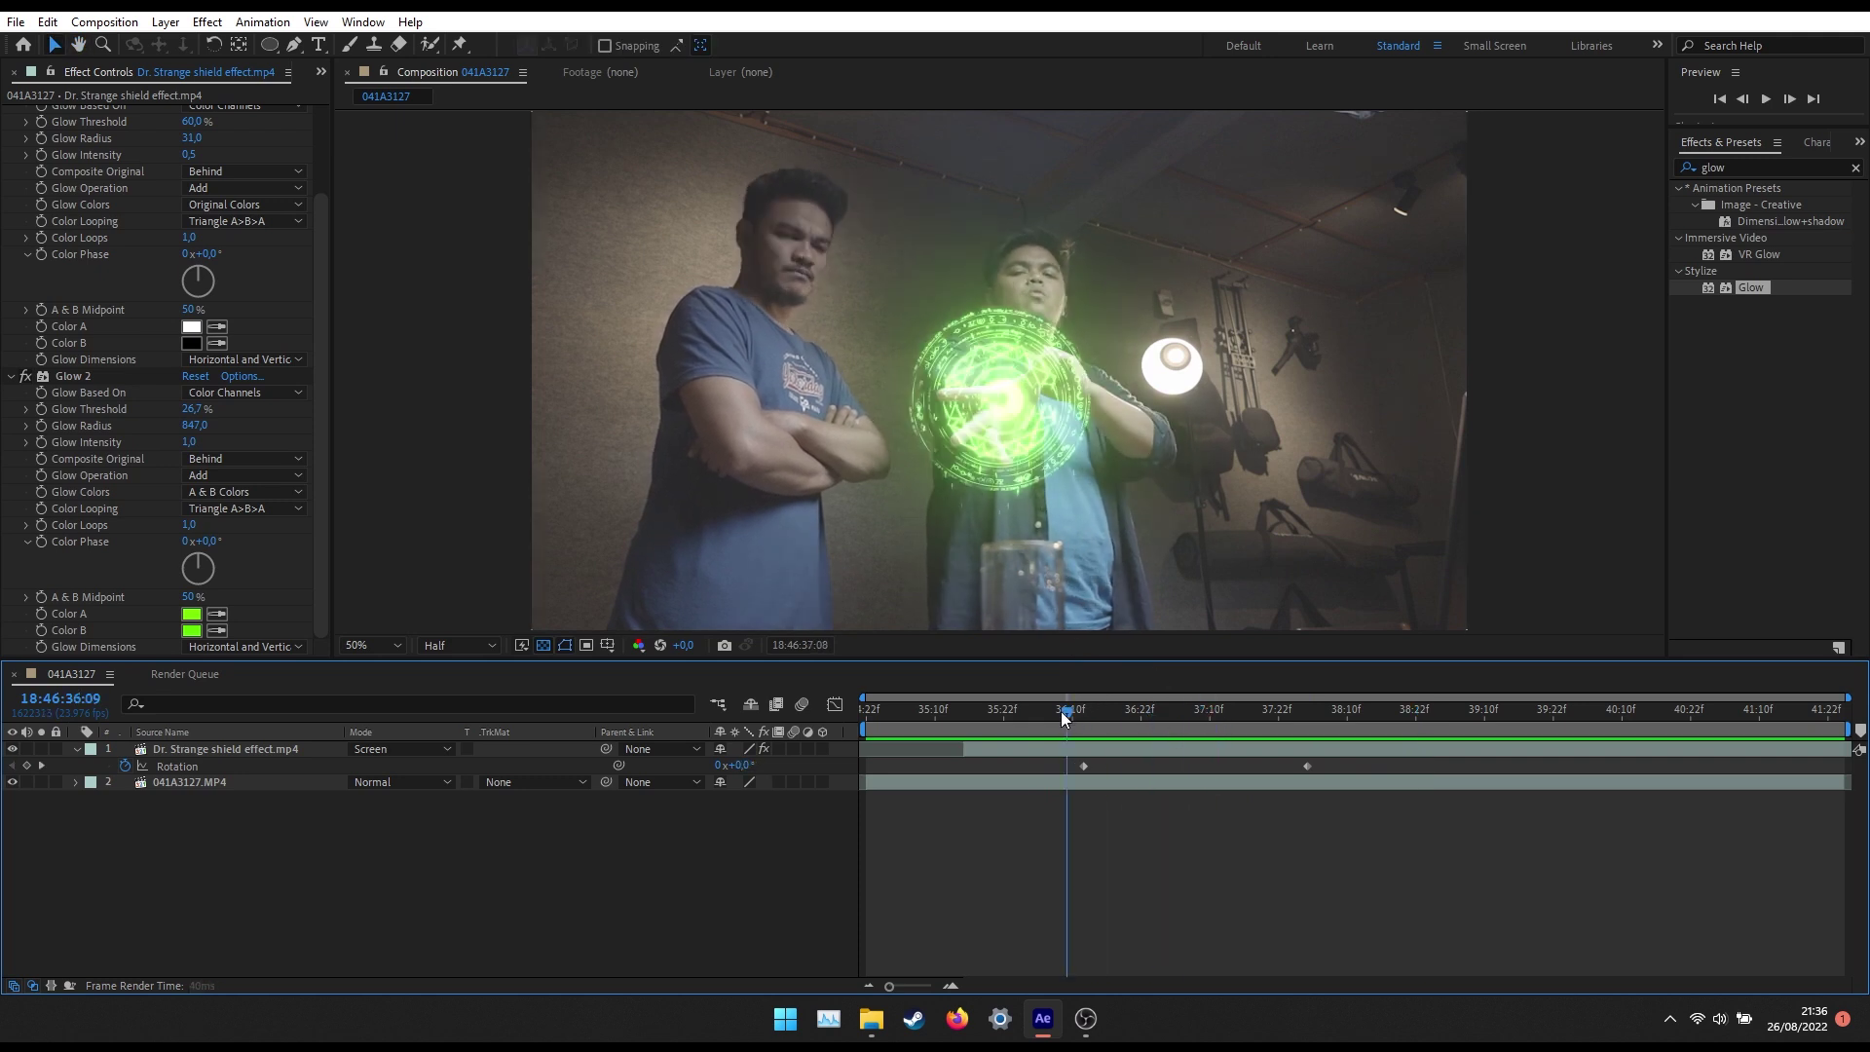
pyautogui.press('space')
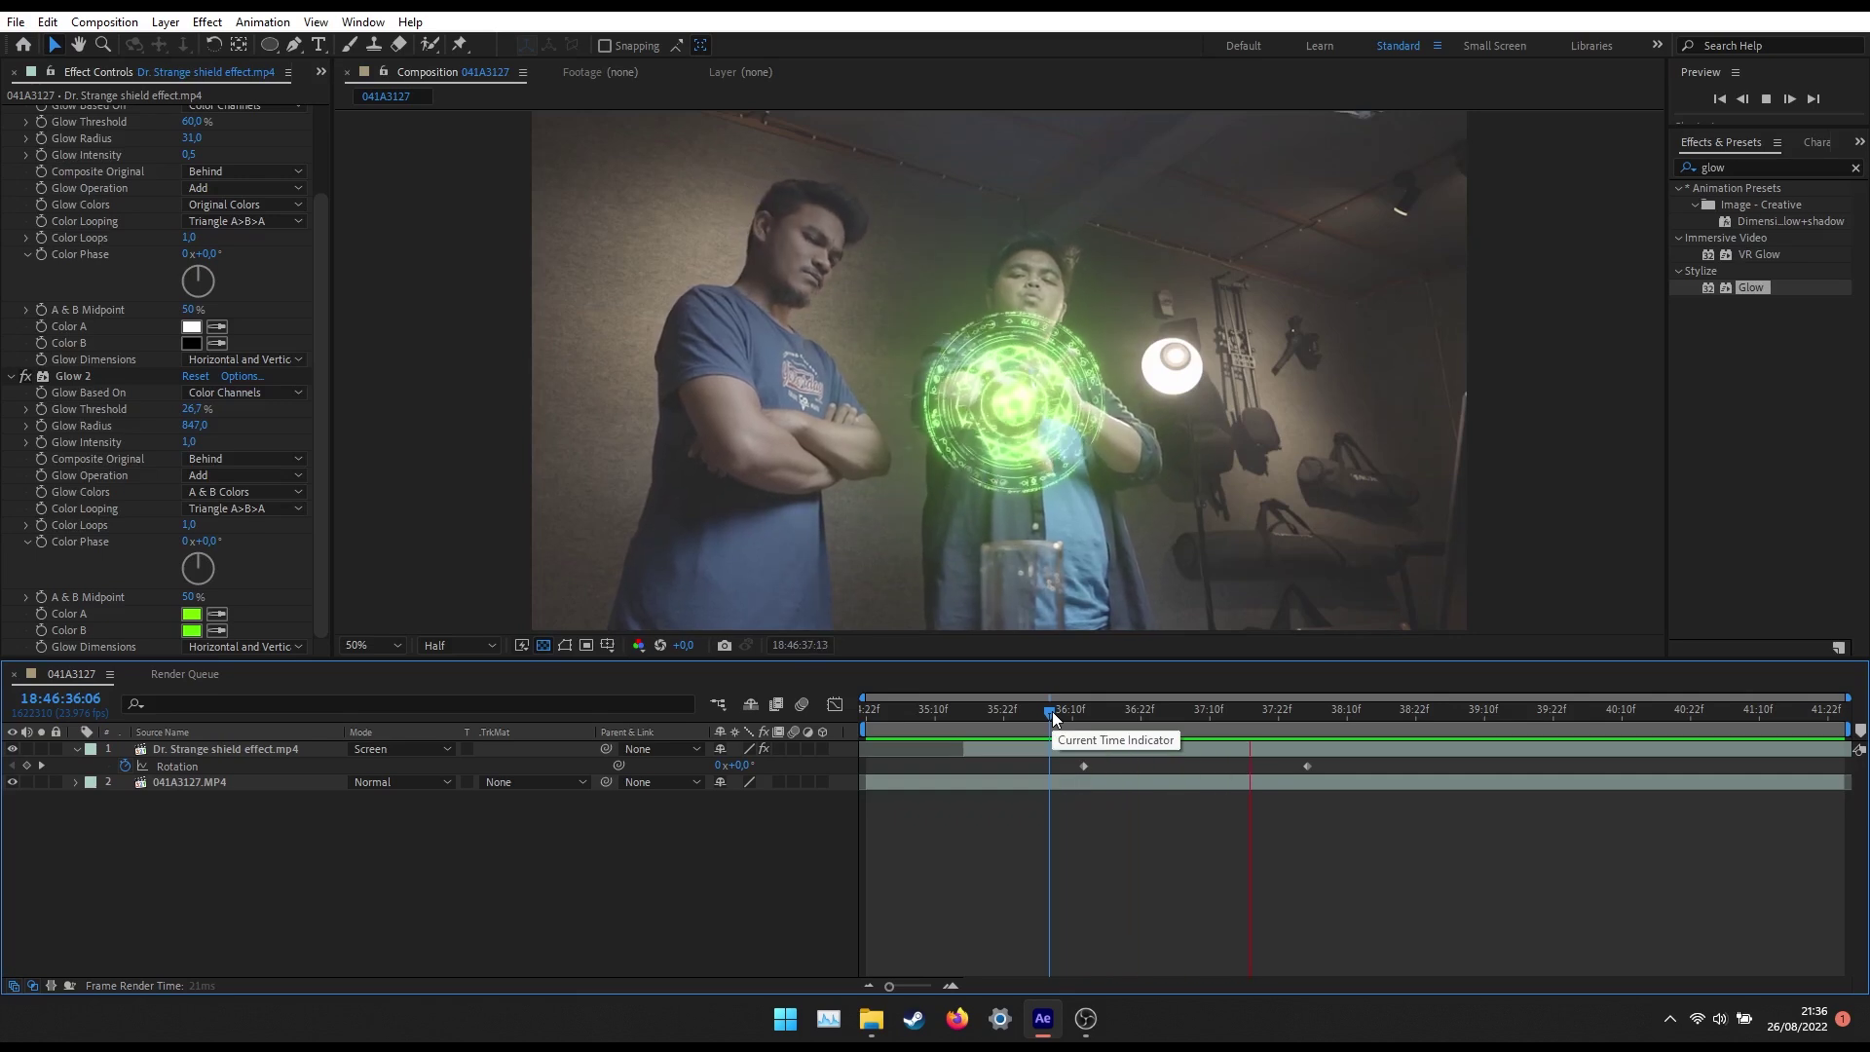
pyautogui.click(1310, 719)
pyautogui.moveTo(1310, 719); pyautogui.dragTo(1307, 719)
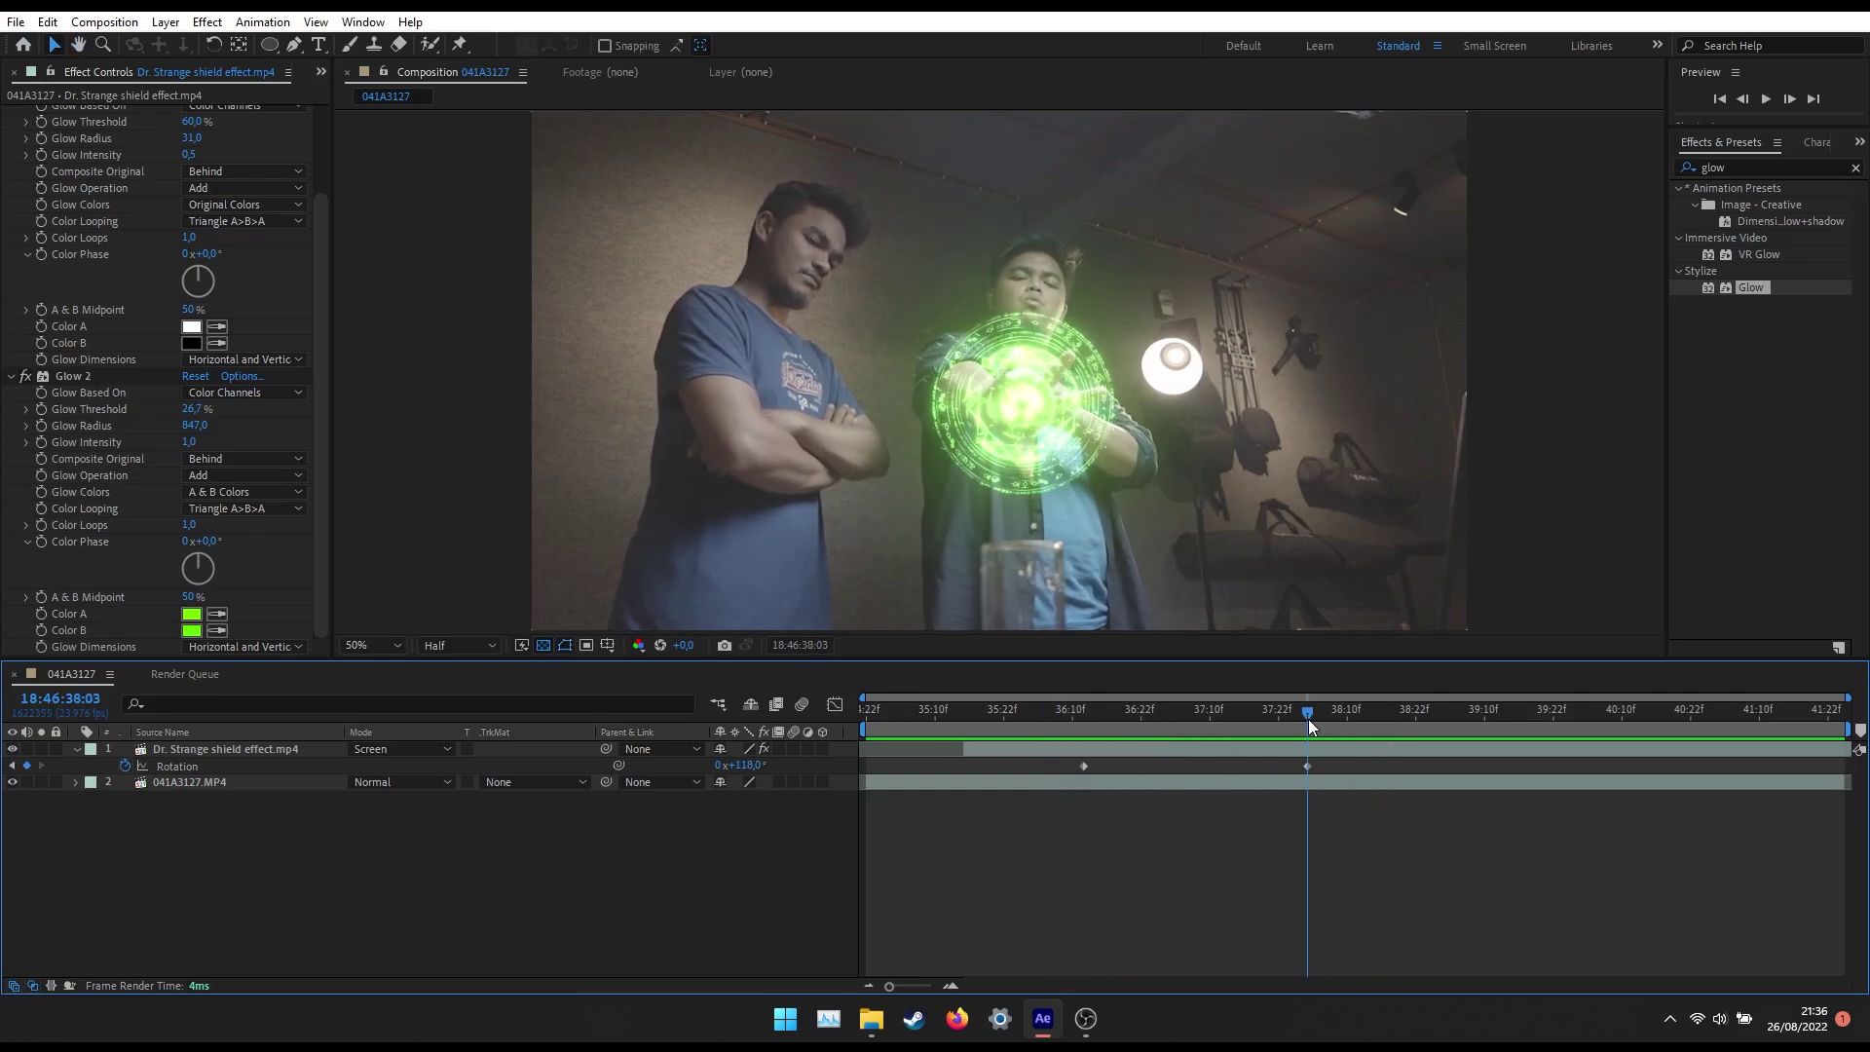
pyautogui.click(1308, 767)
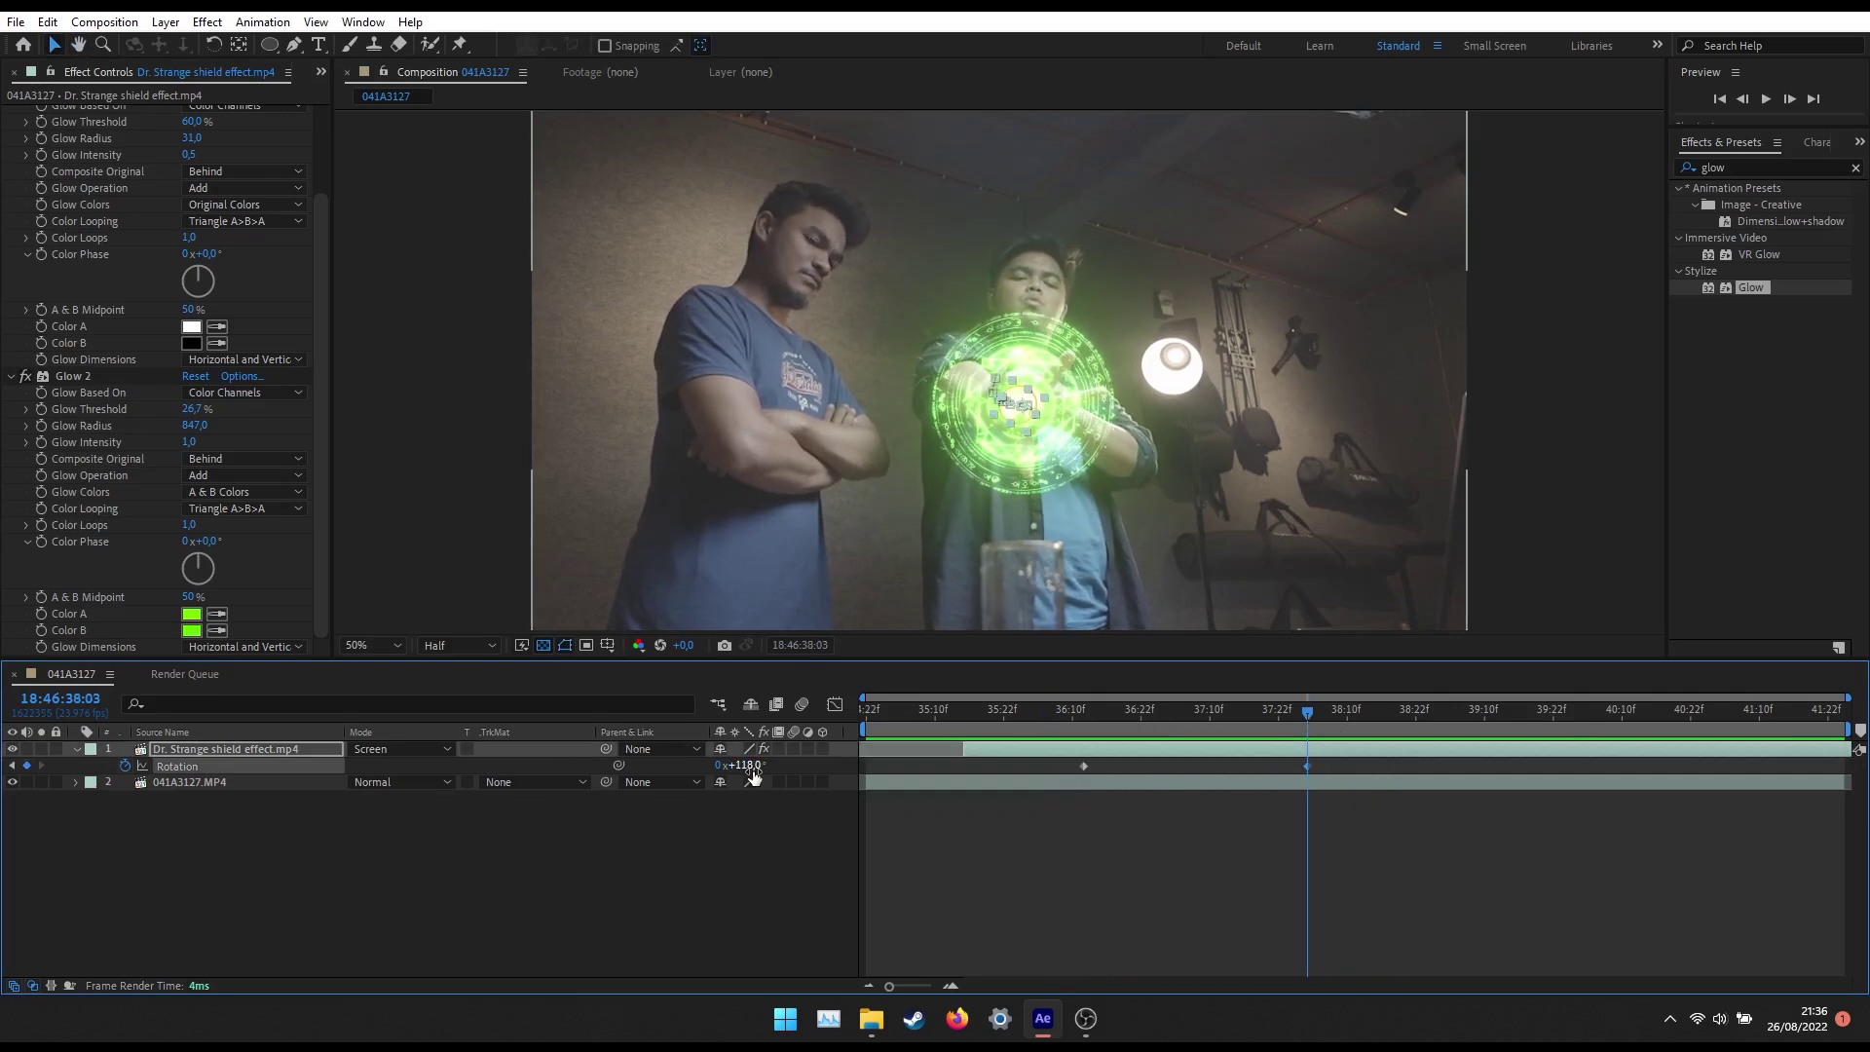
pyautogui.click(964, 824)
pyautogui.moveTo(1065, 716); pyautogui.dragTo(1050, 716)
pyautogui.press('space')
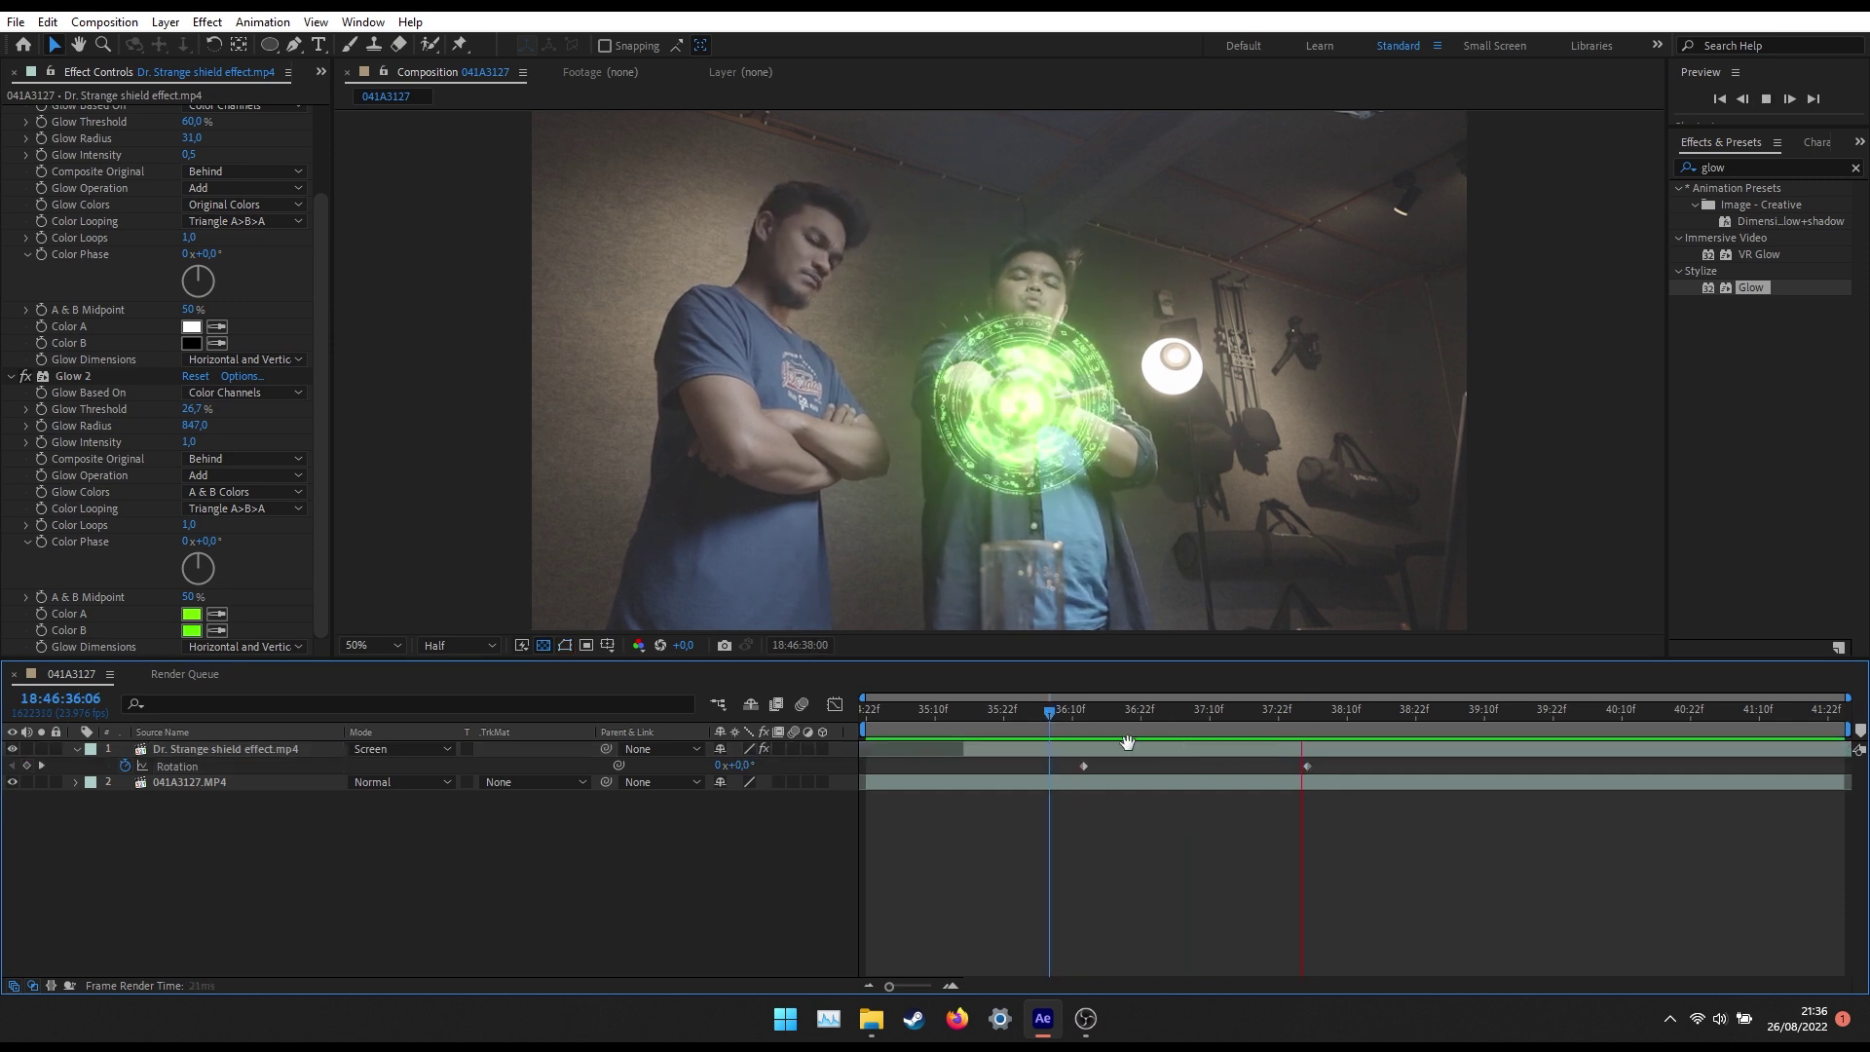
pyautogui.click(1097, 717)
pyautogui.click(1082, 766)
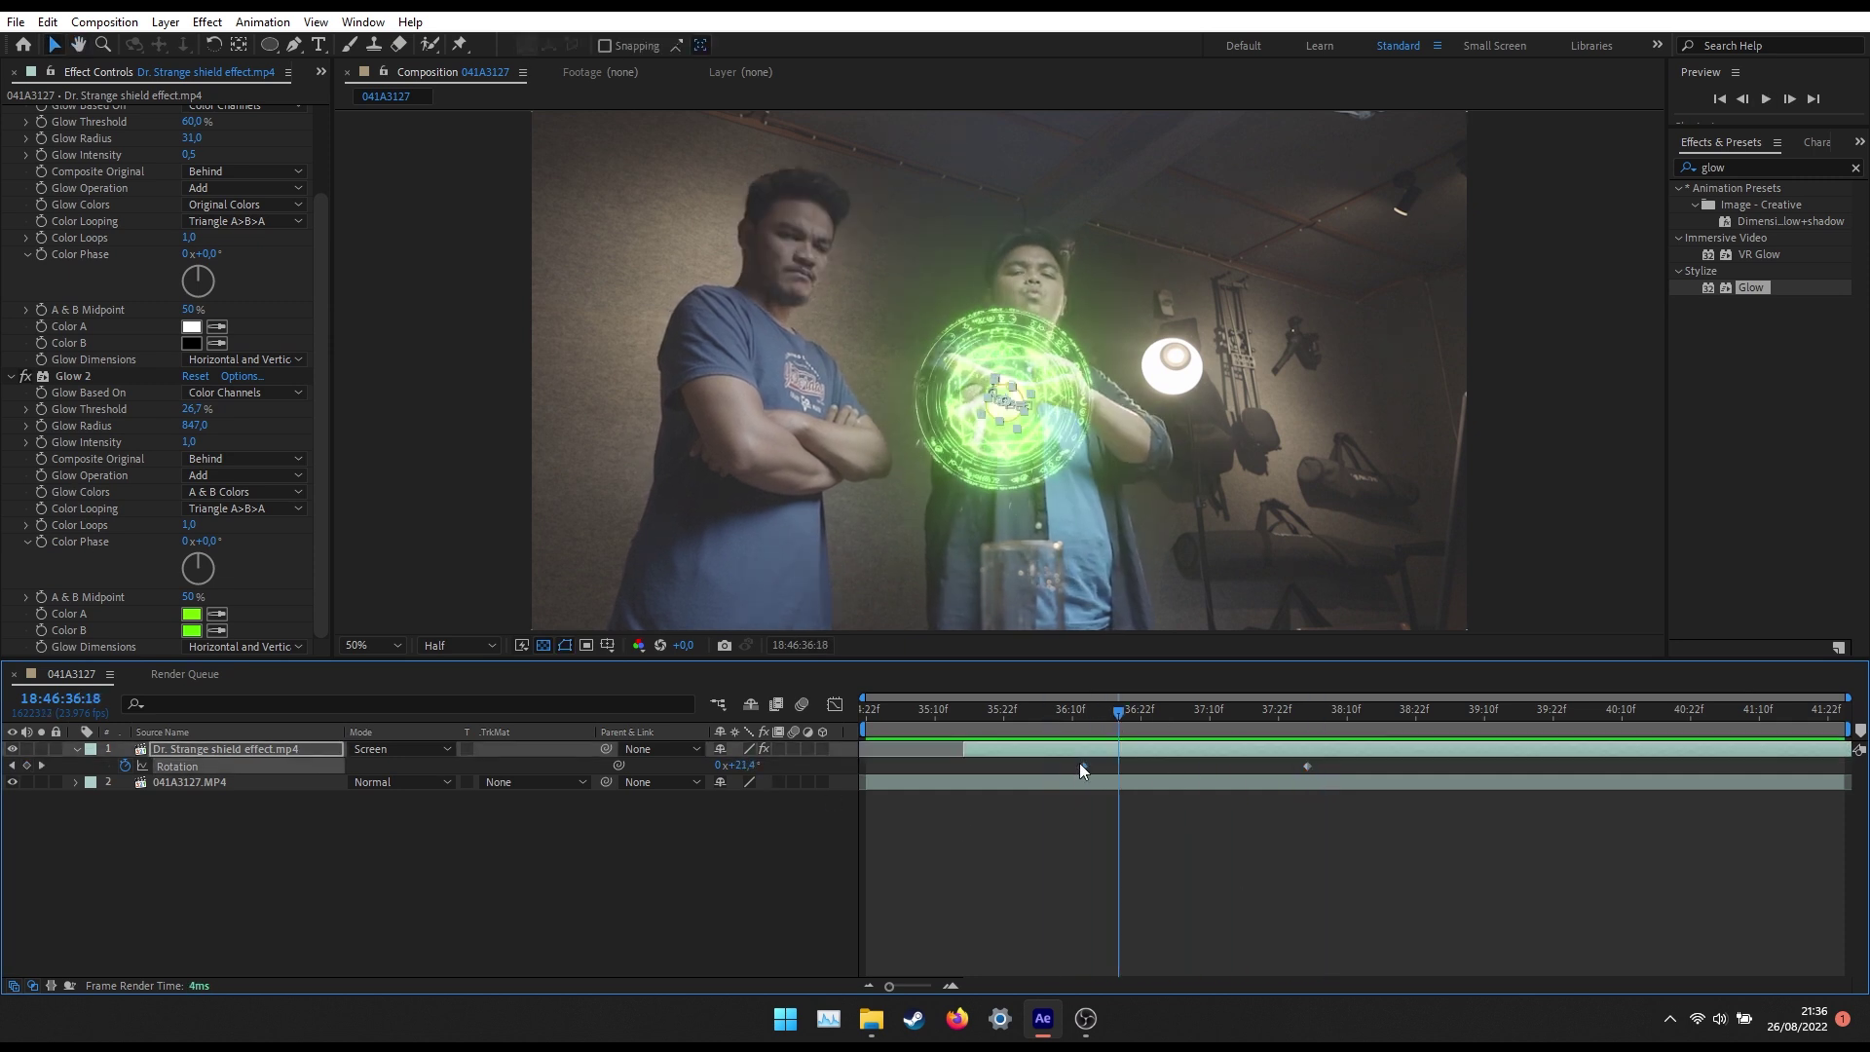
pyautogui.click(833, 705)
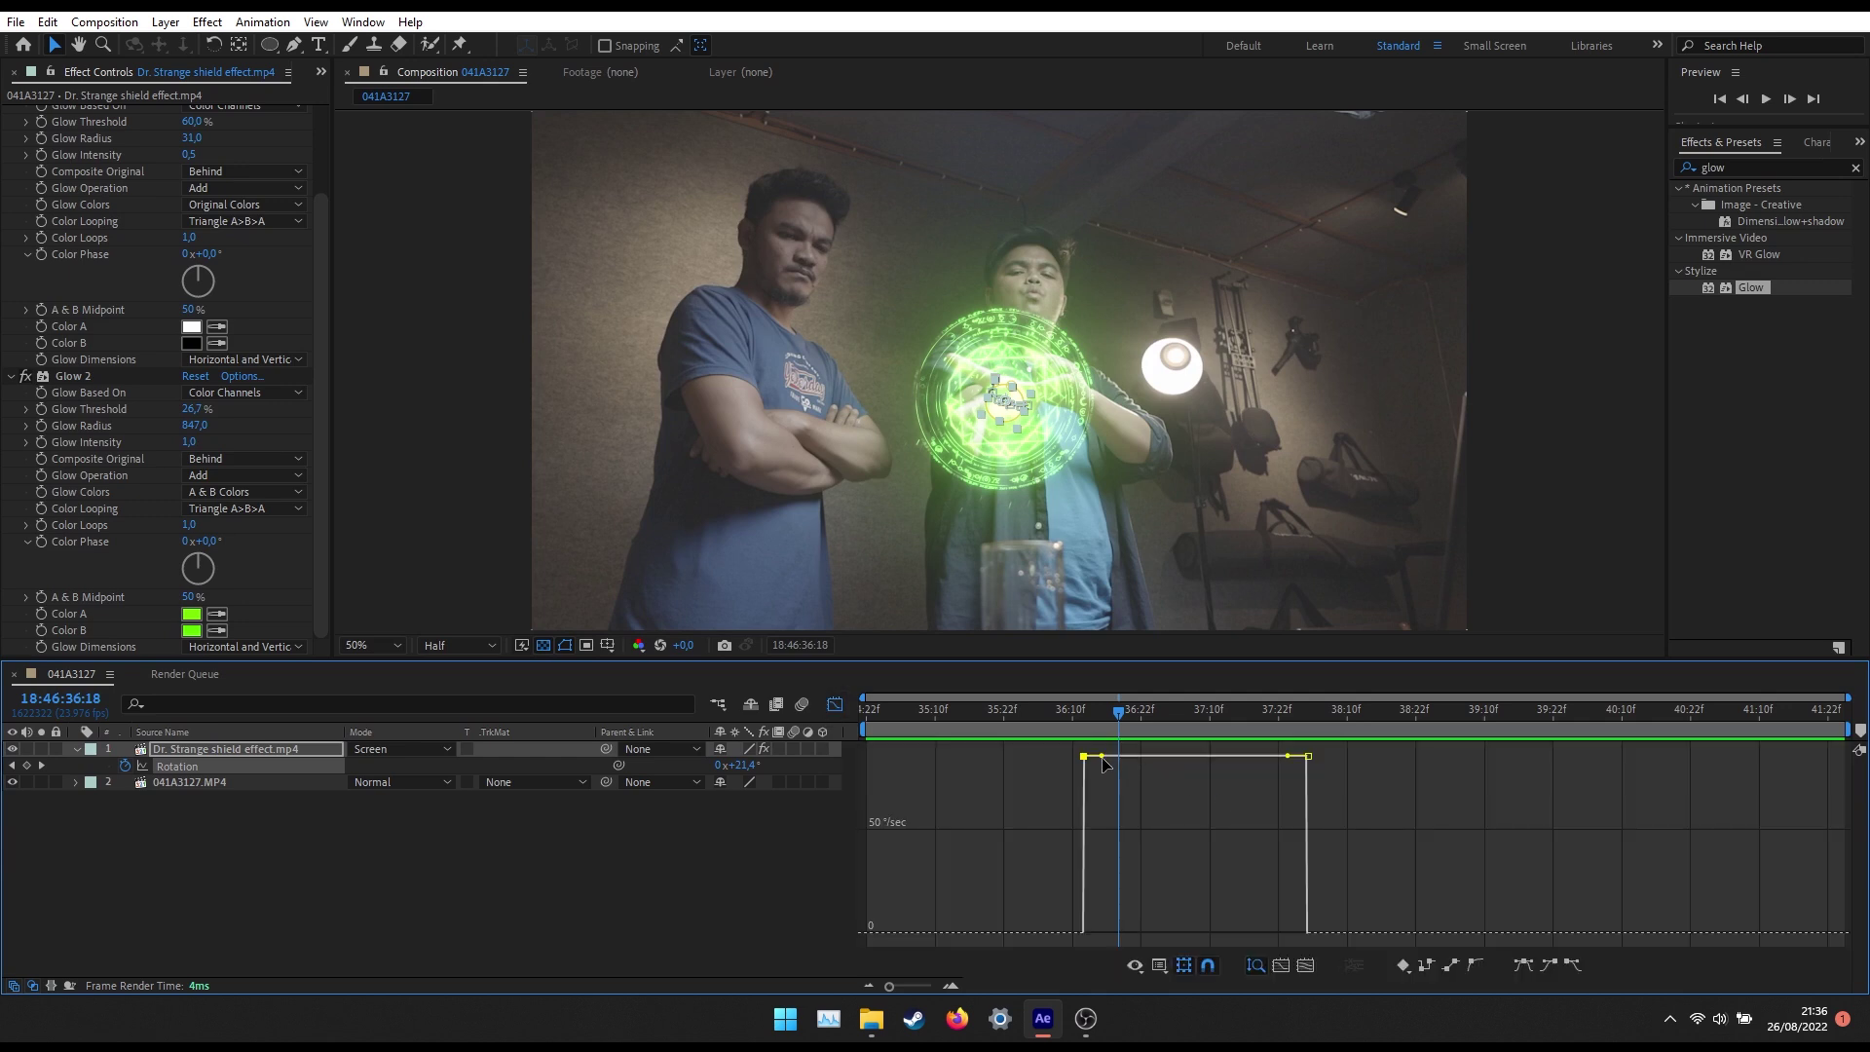
# In the speed graph, ease the first keyframe's outgoing and last keyframe's incoming speed to 0.
pyautogui.moveTo(1101, 757); pyautogui.dragTo(1143, 850)
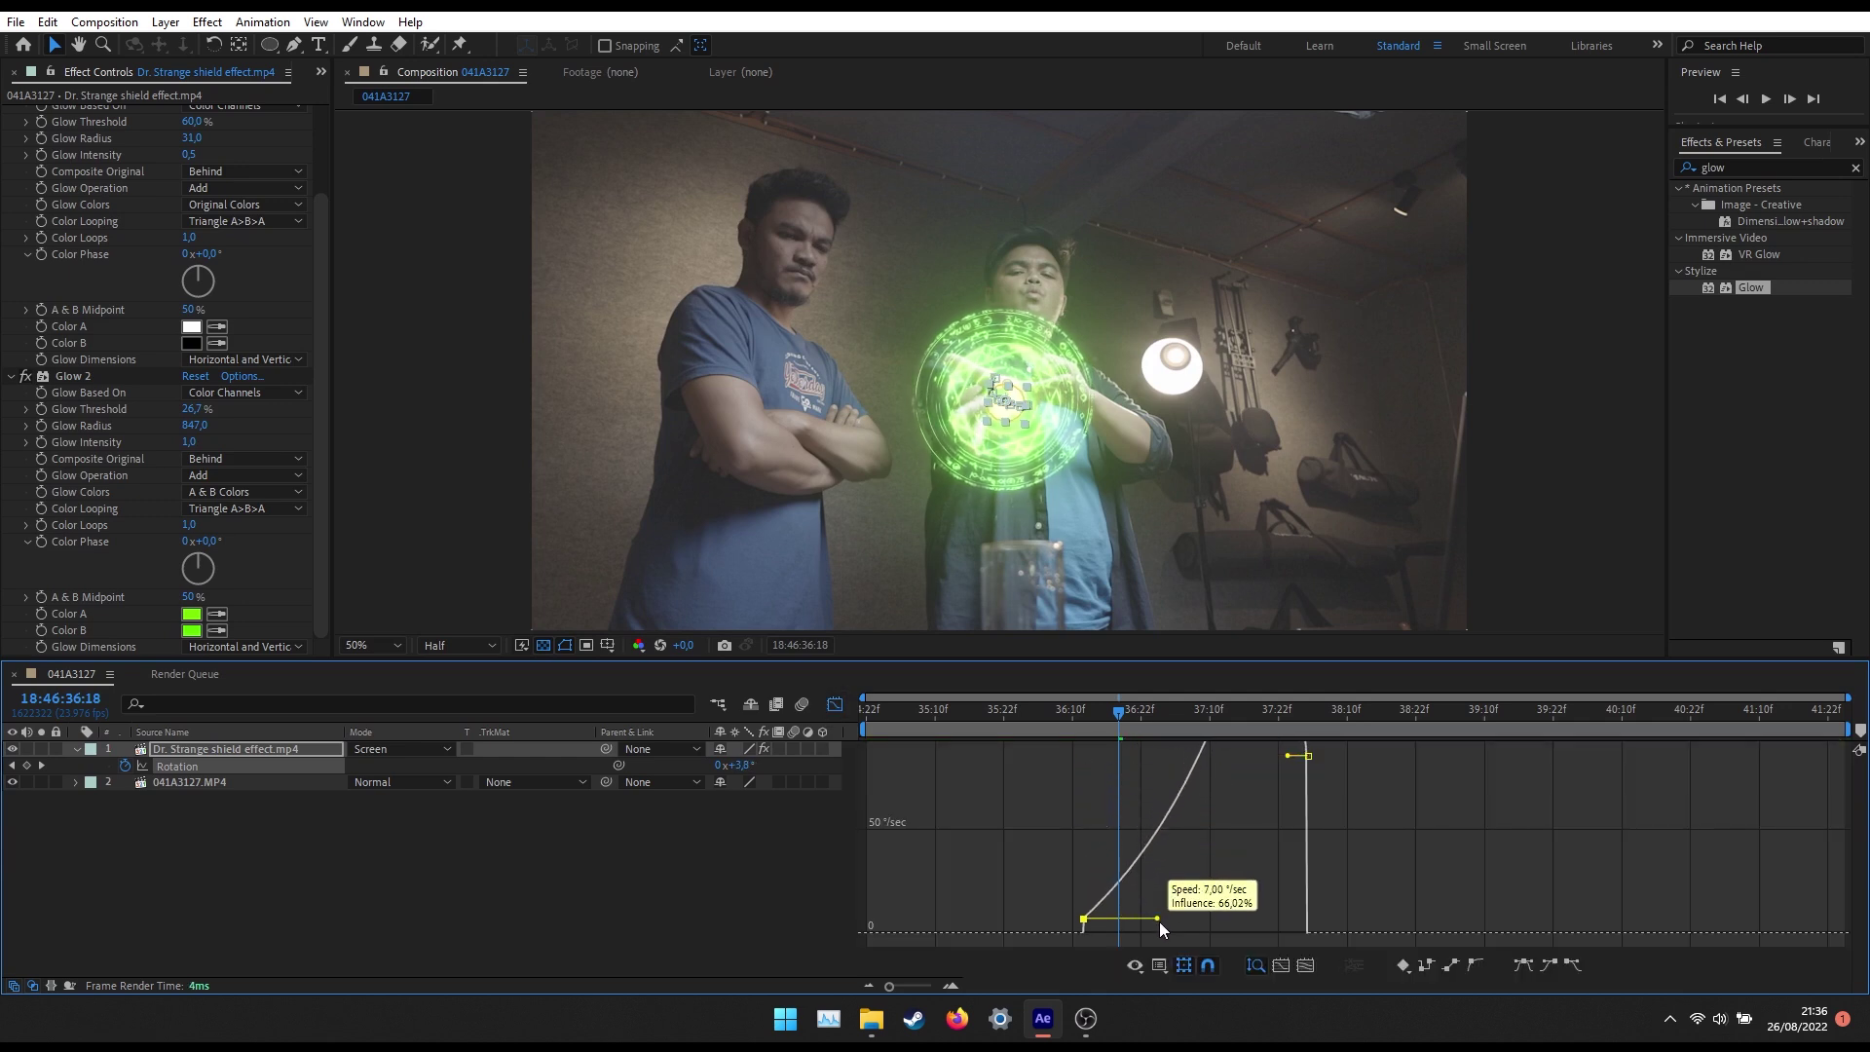
pyautogui.hotkey('ctrl', 'z')
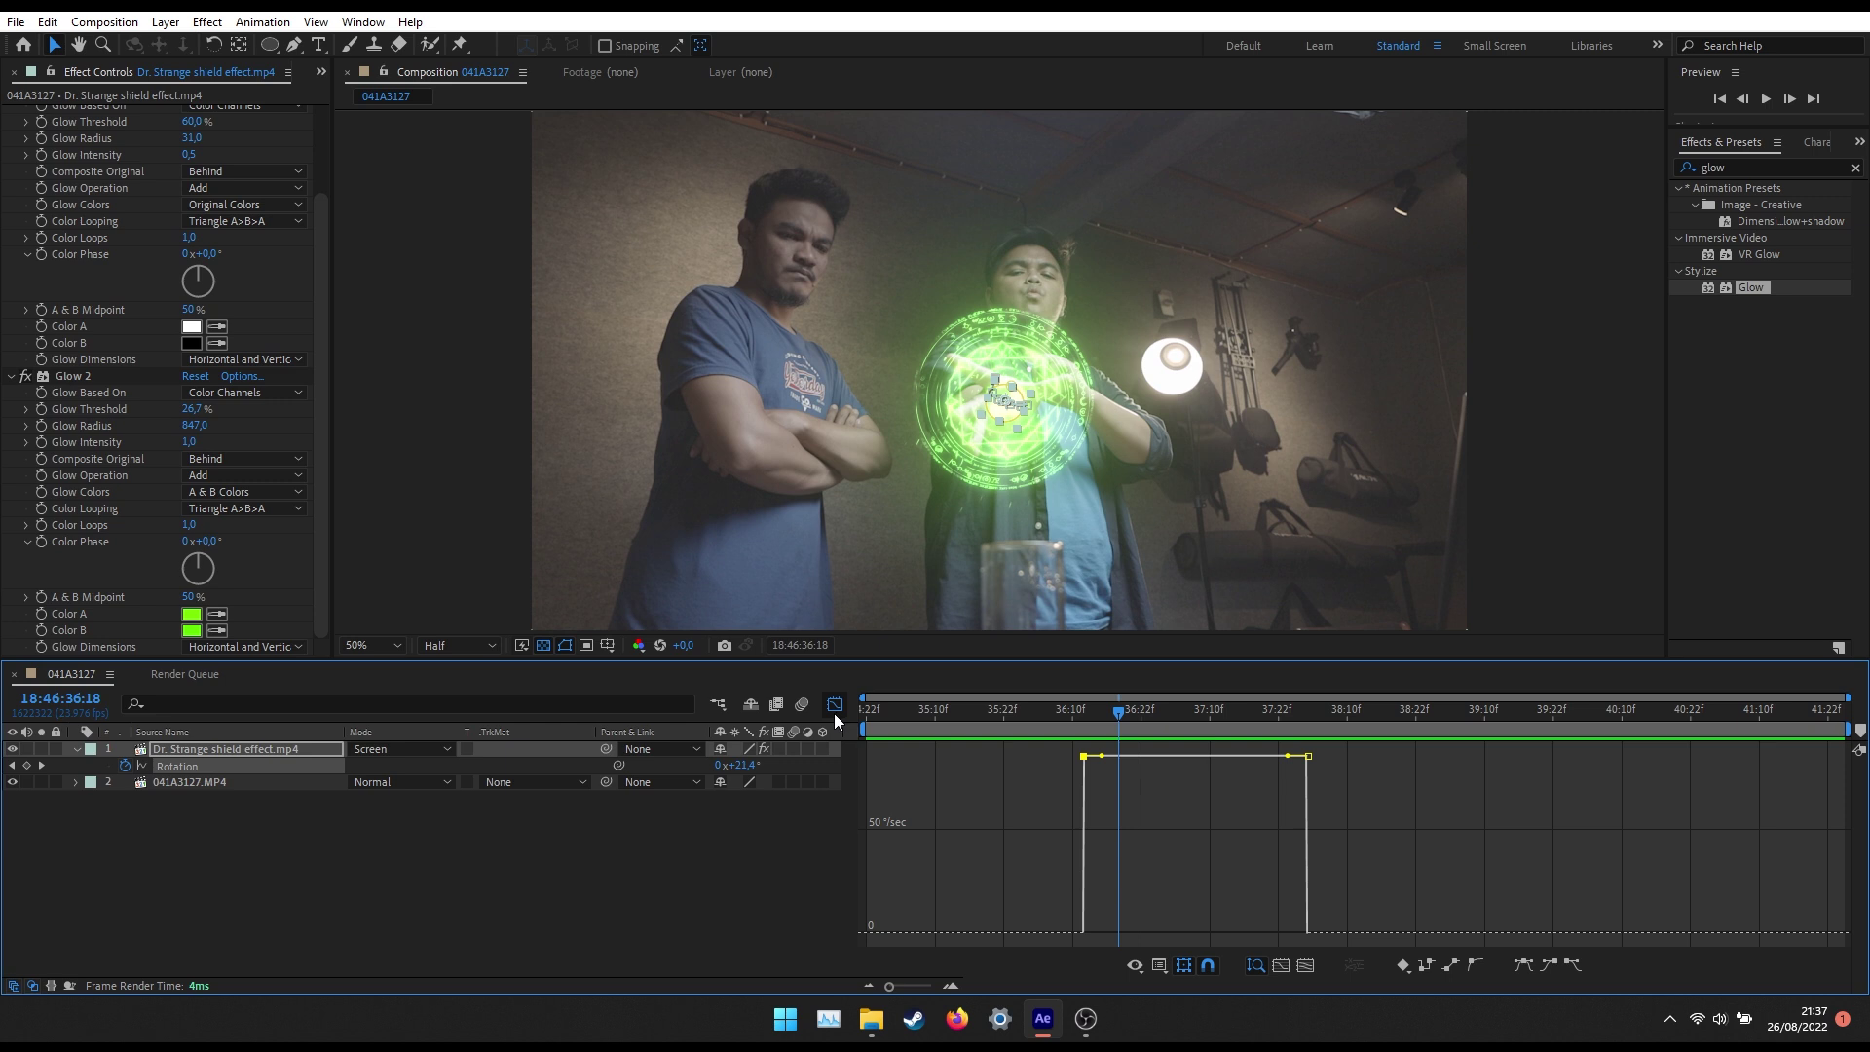
pyautogui.click(834, 711)
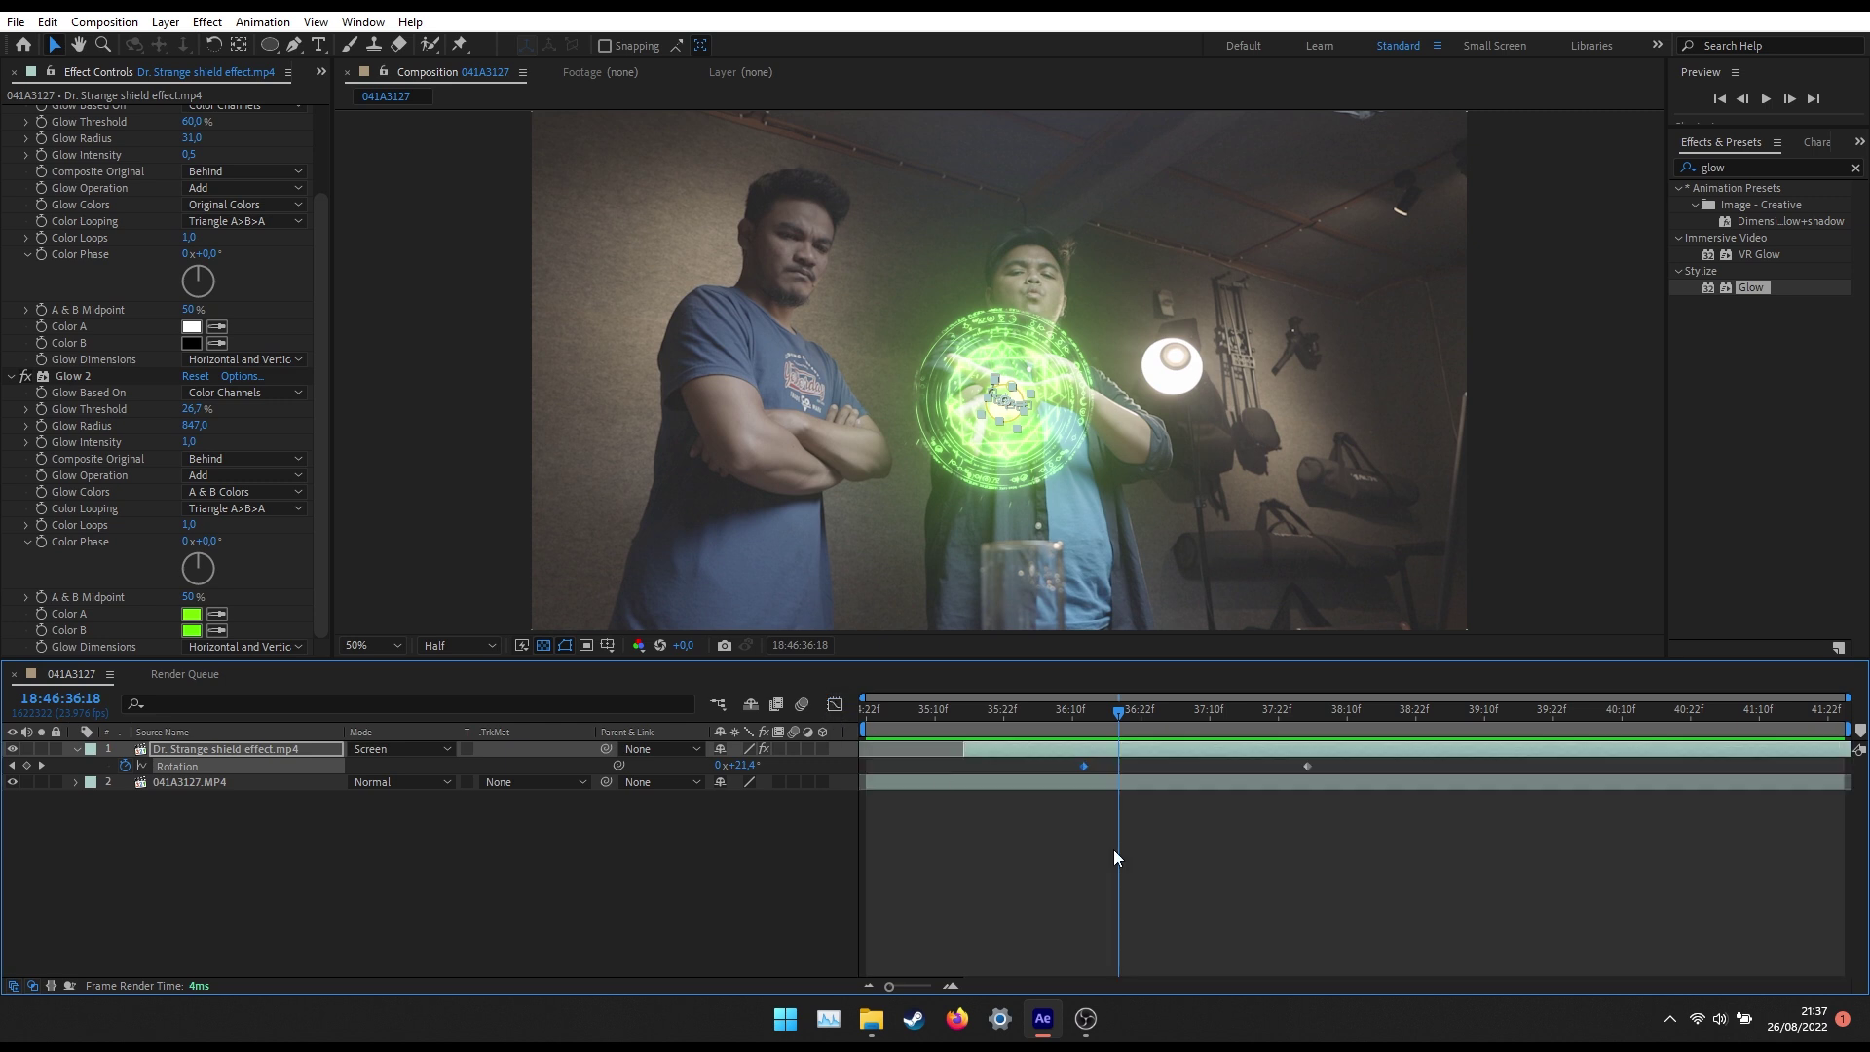
pyautogui.click(1083, 766)
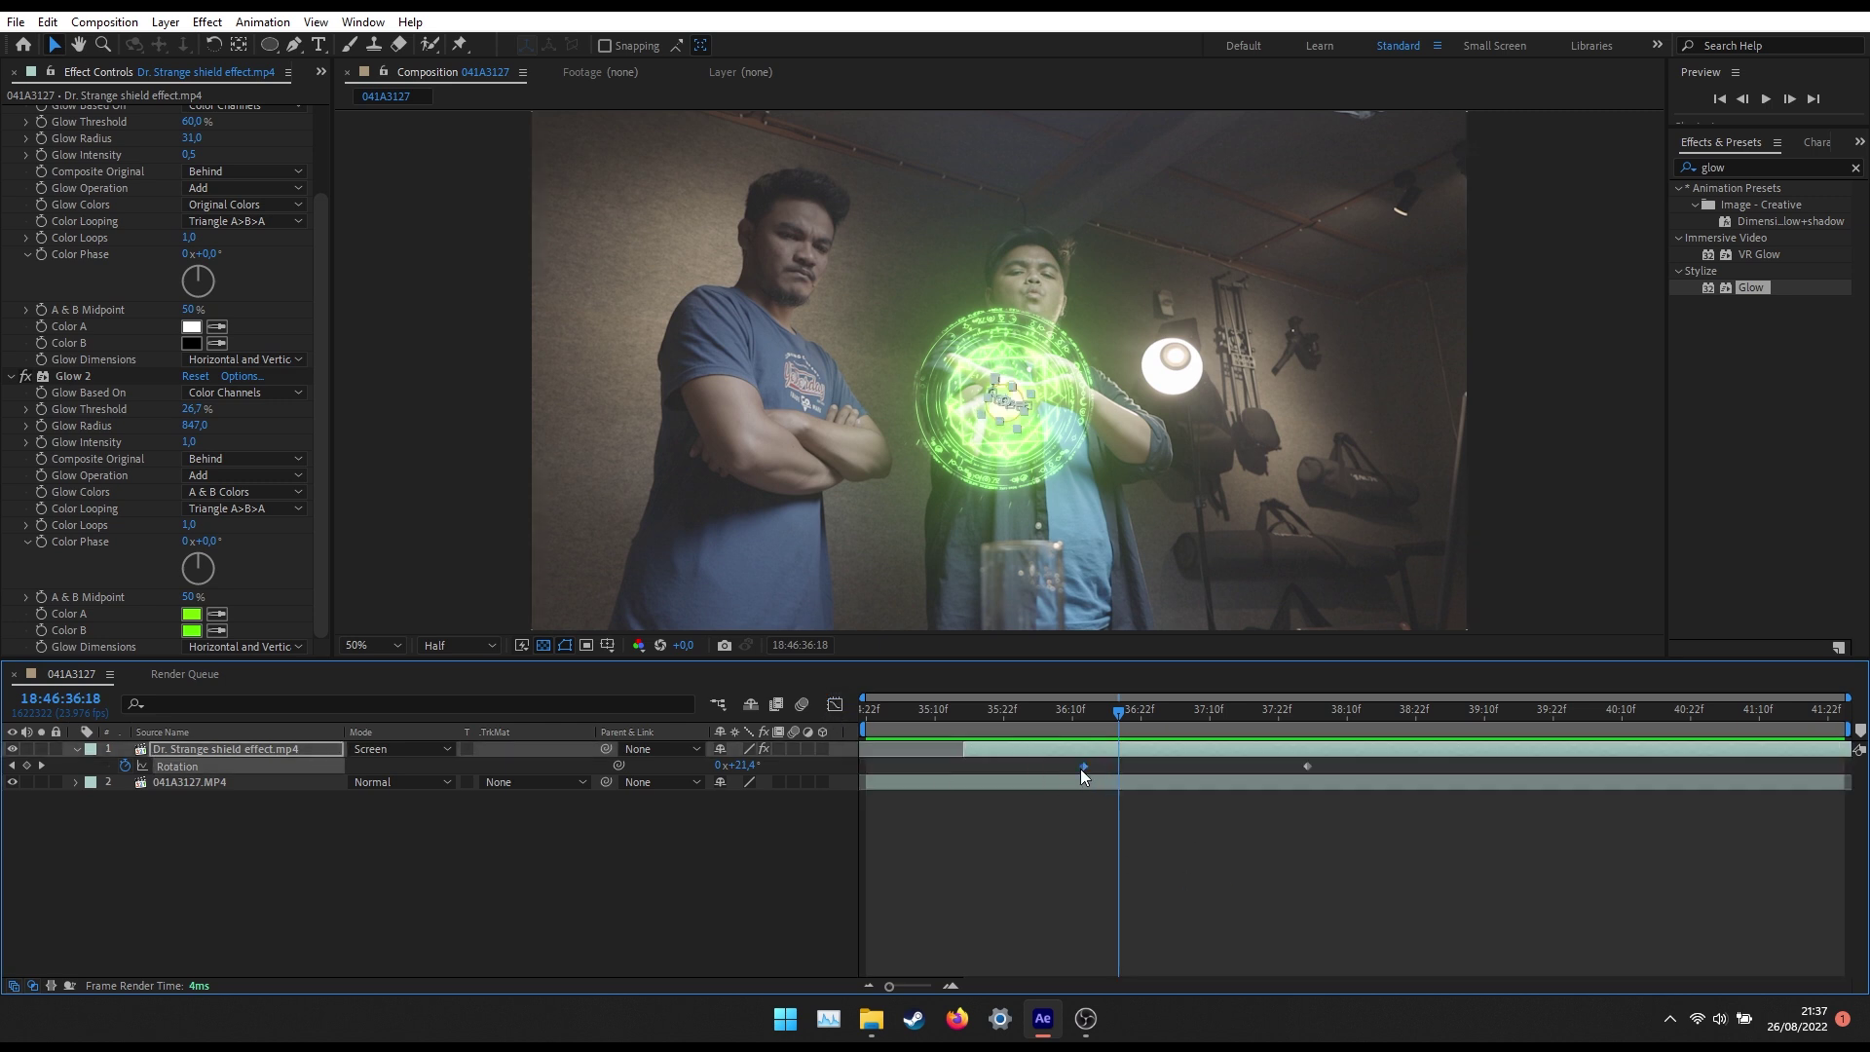
pyautogui.click(836, 703)
pyautogui.moveTo(1100, 755); pyautogui.dragTo(1168, 932)
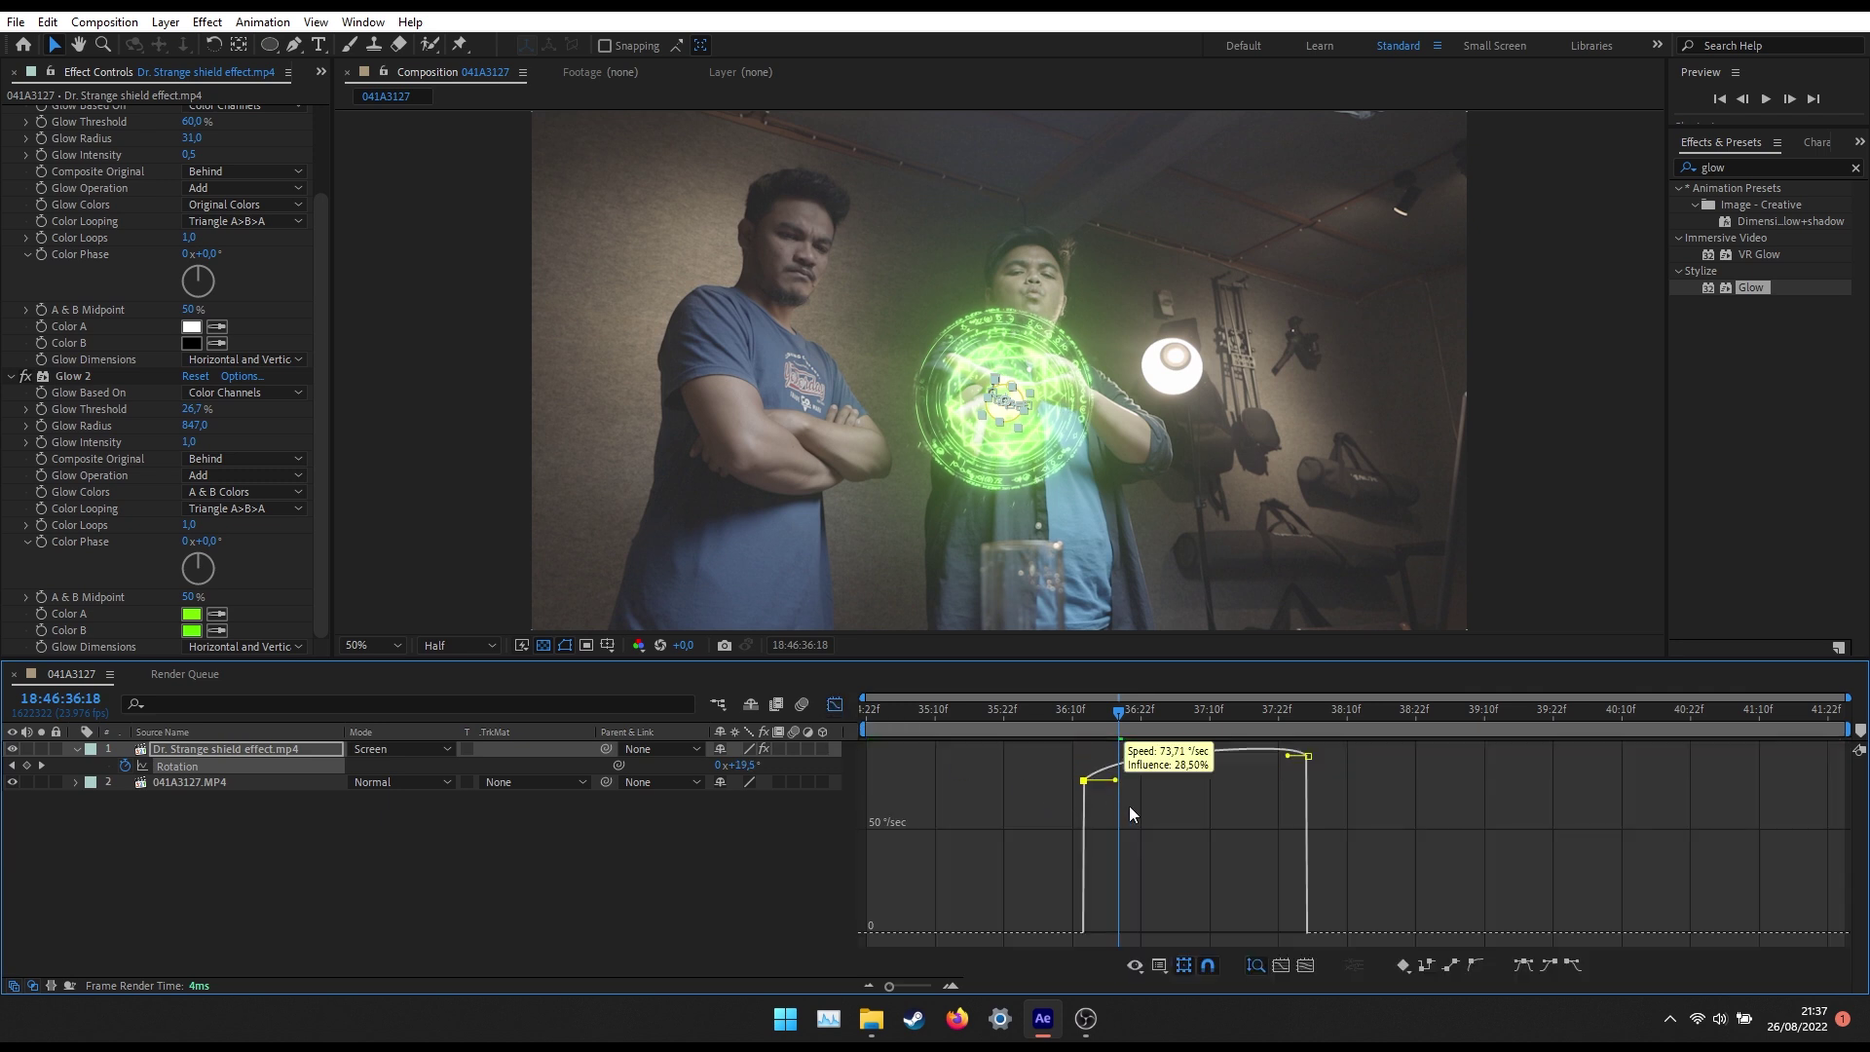
pyautogui.moveTo(1288, 861); pyautogui.dragTo(1221, 933)
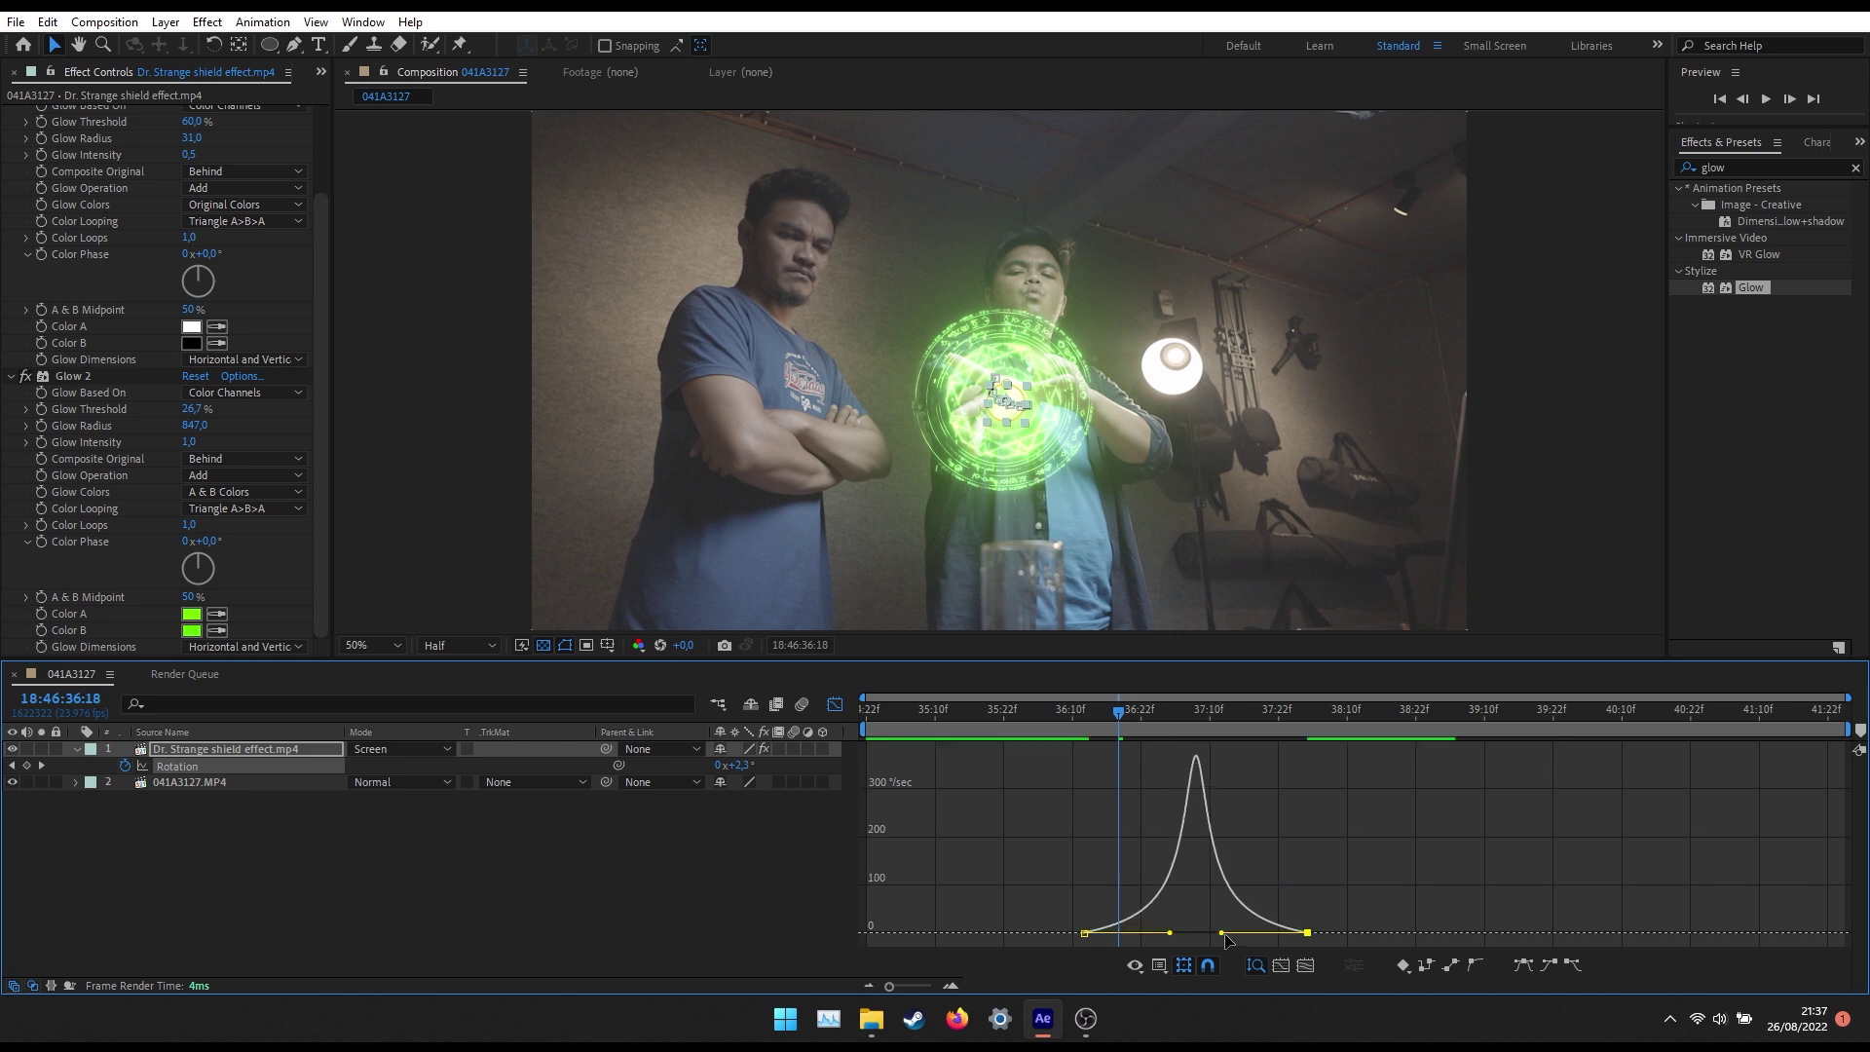
# Preview the current eased rotation from just before the spin begins.
pyautogui.click(834, 707)
pyautogui.click(1066, 714)
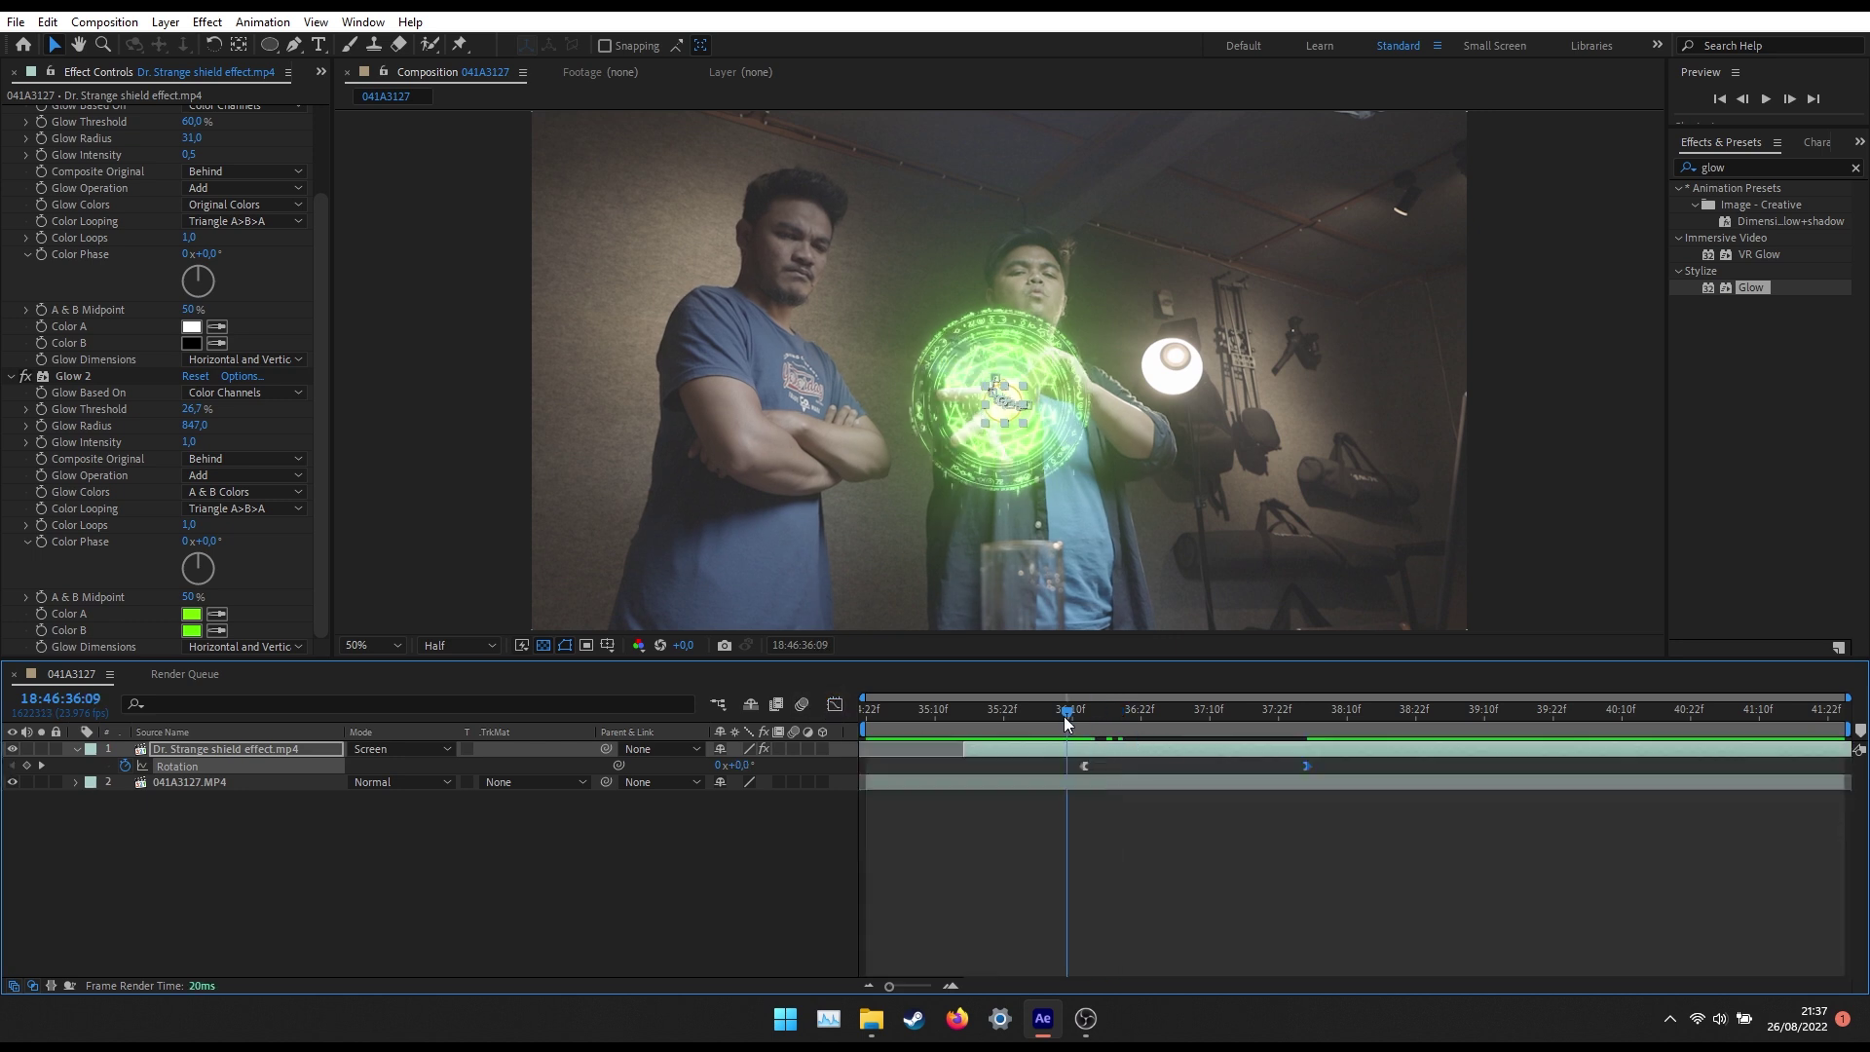
pyautogui.press('space')
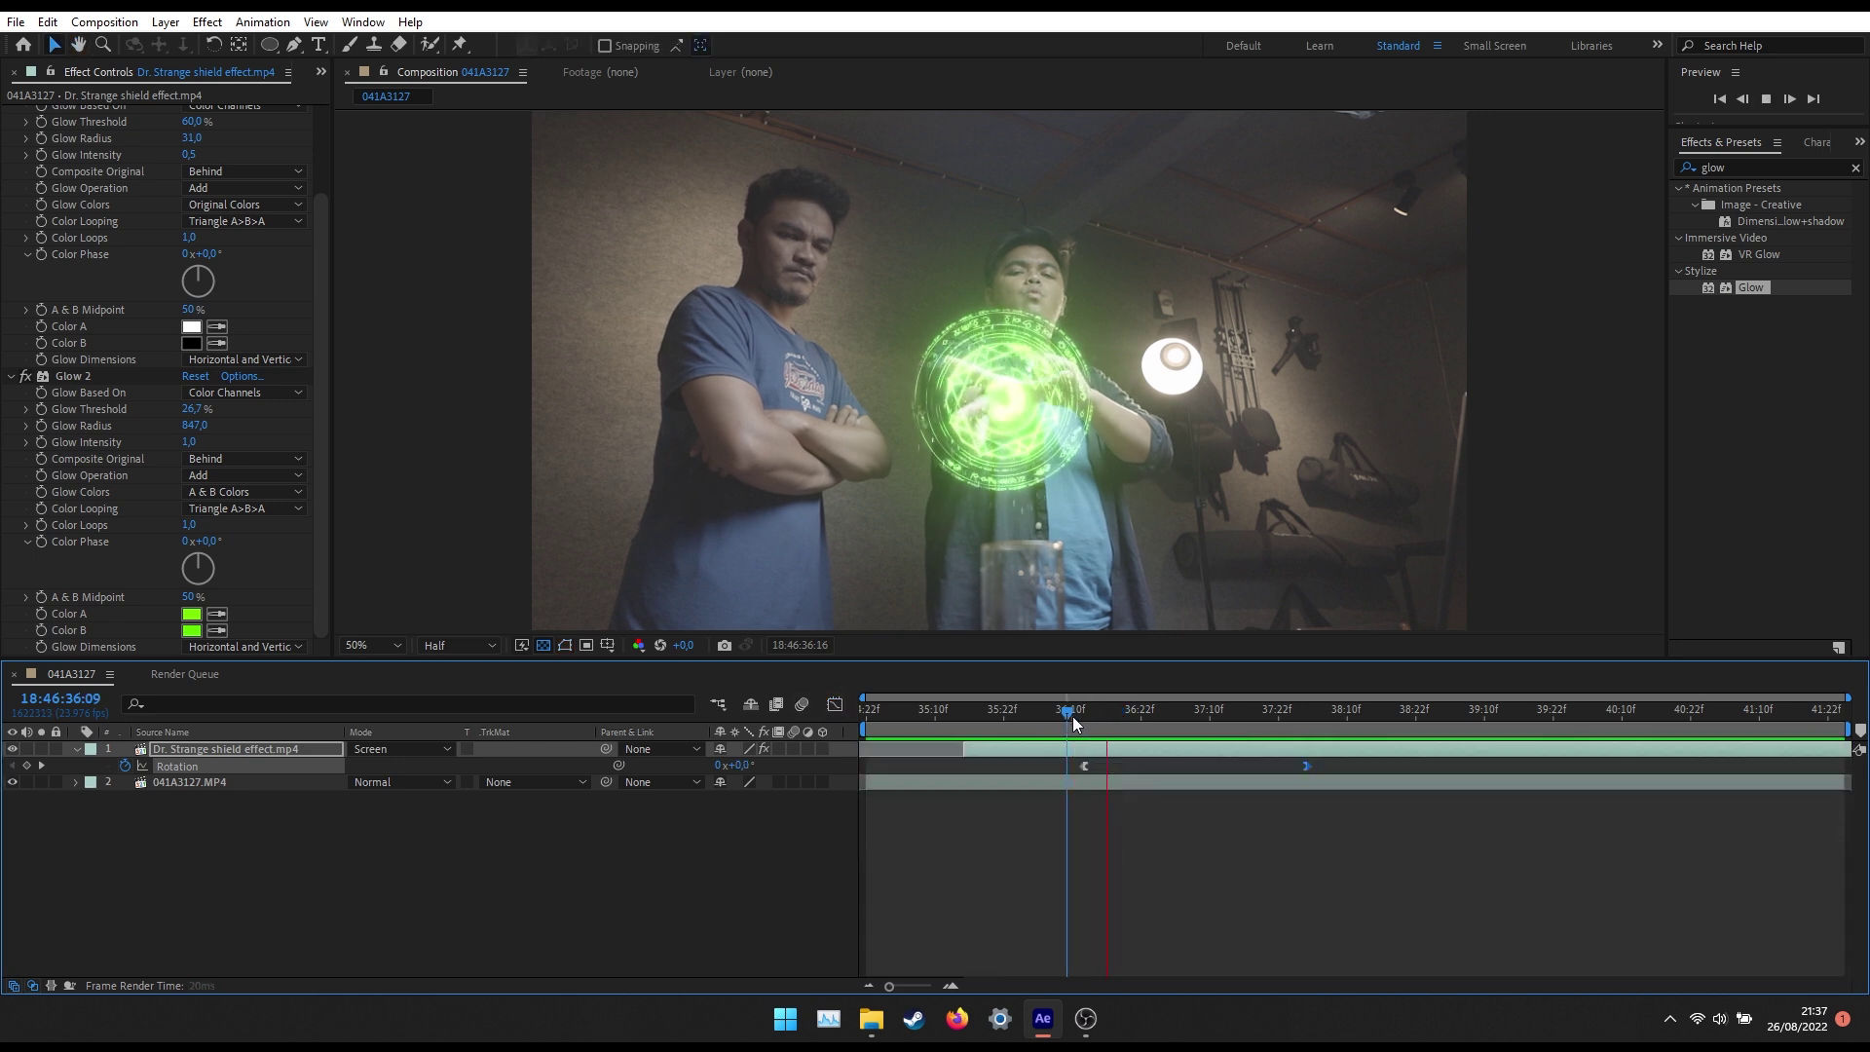
pyautogui.press('space')
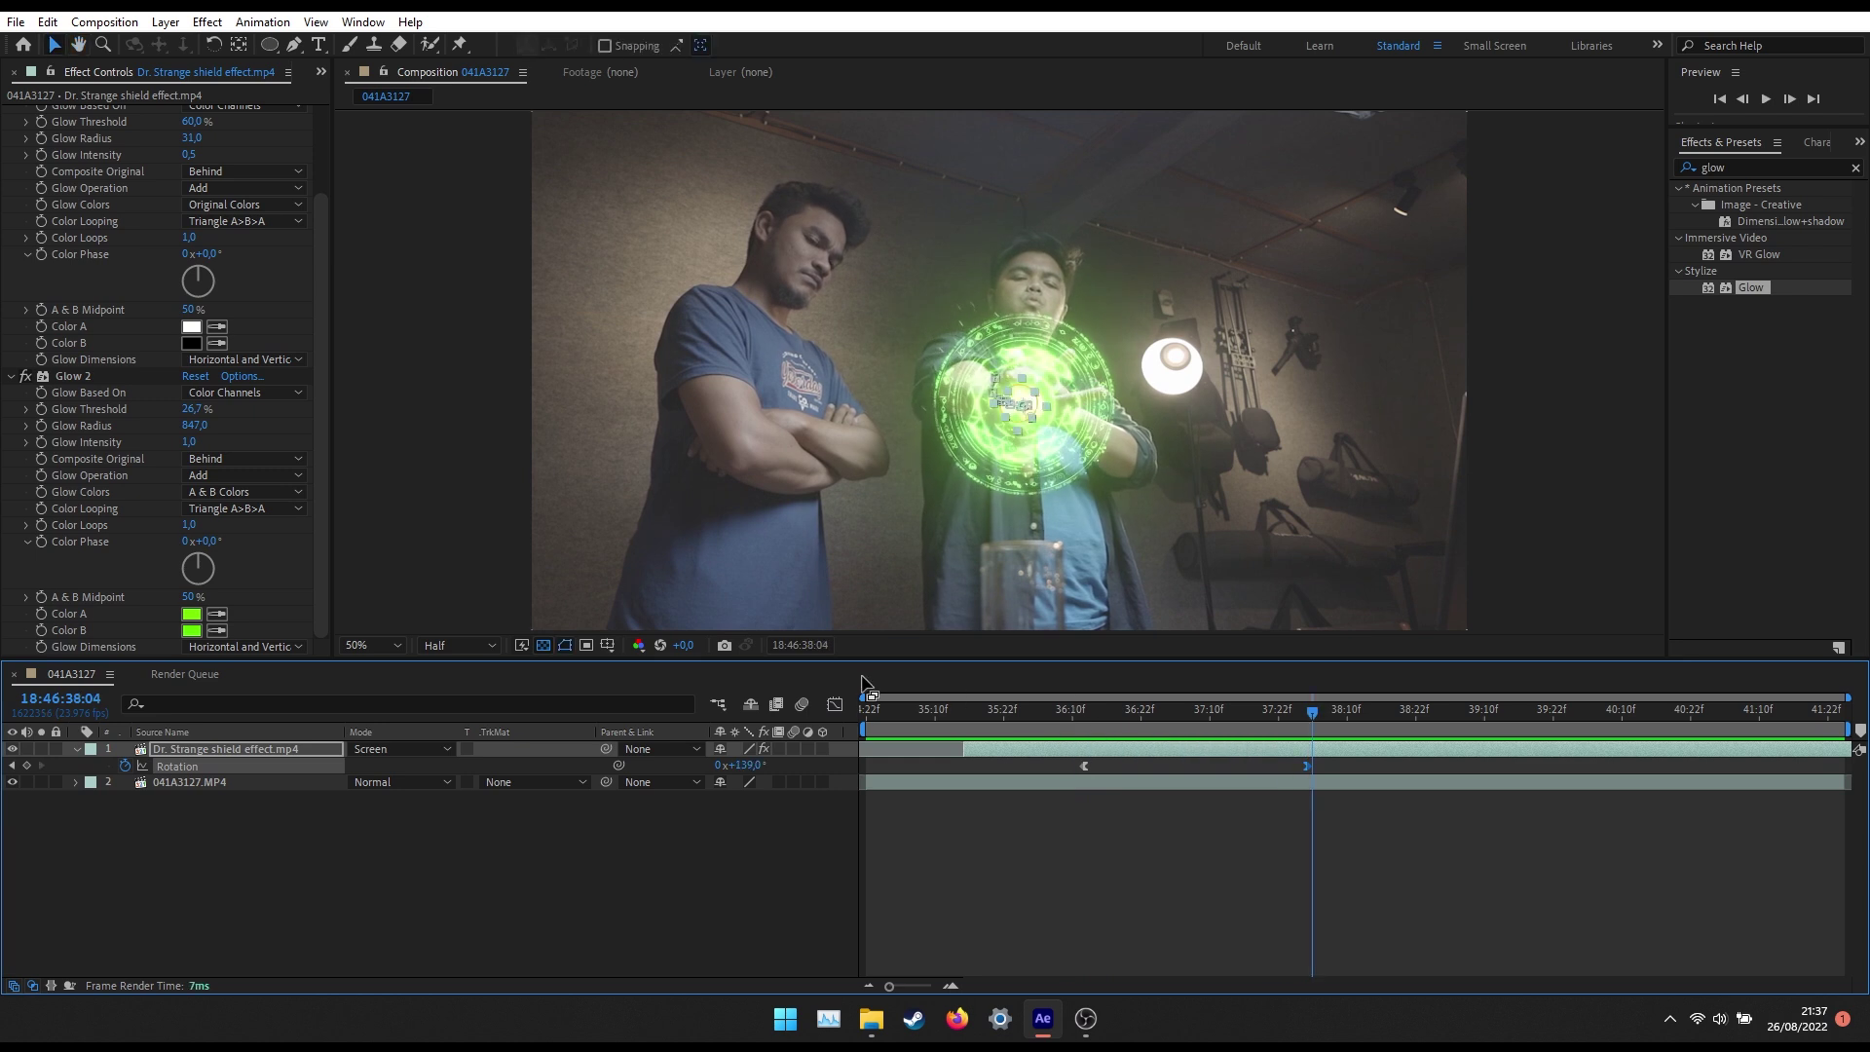
# Reduce both keyframes' easing influence to about 35% and preview the smoother spin.
pyautogui.click(835, 704)
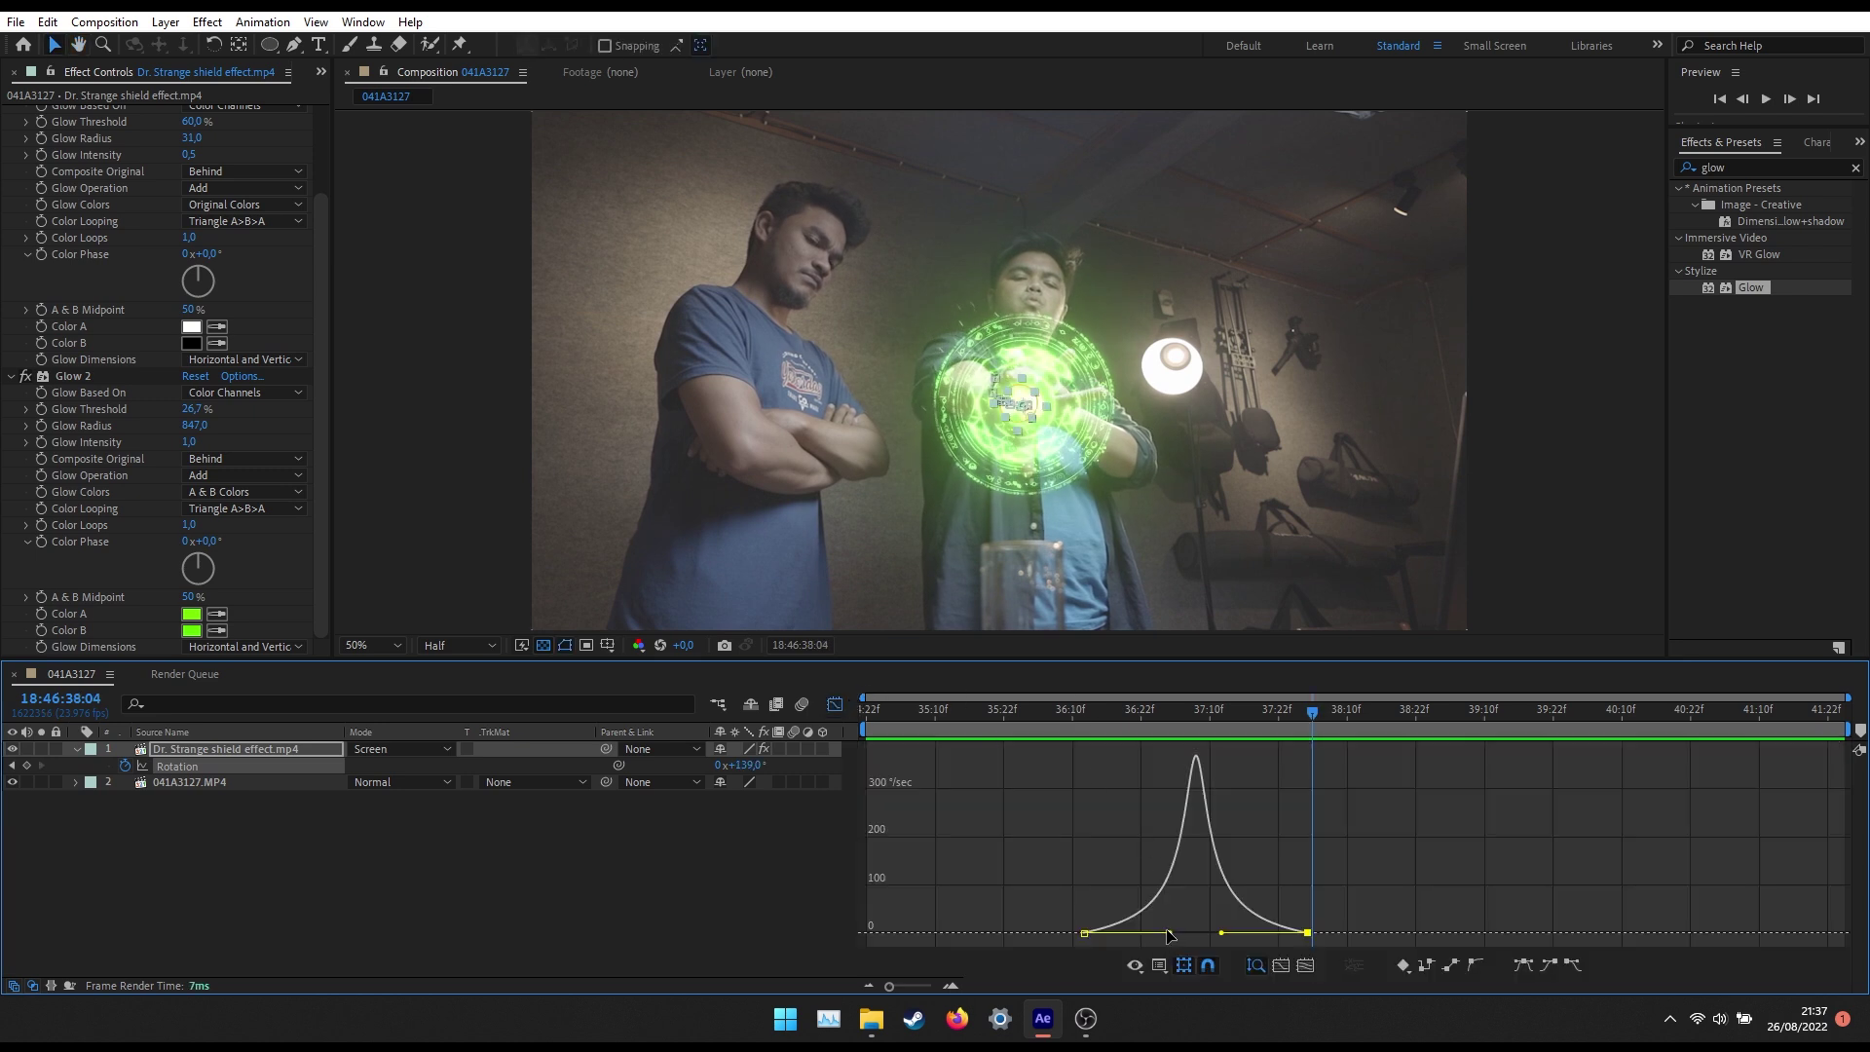
pyautogui.moveTo(1169, 936); pyautogui.dragTo(1121, 941)
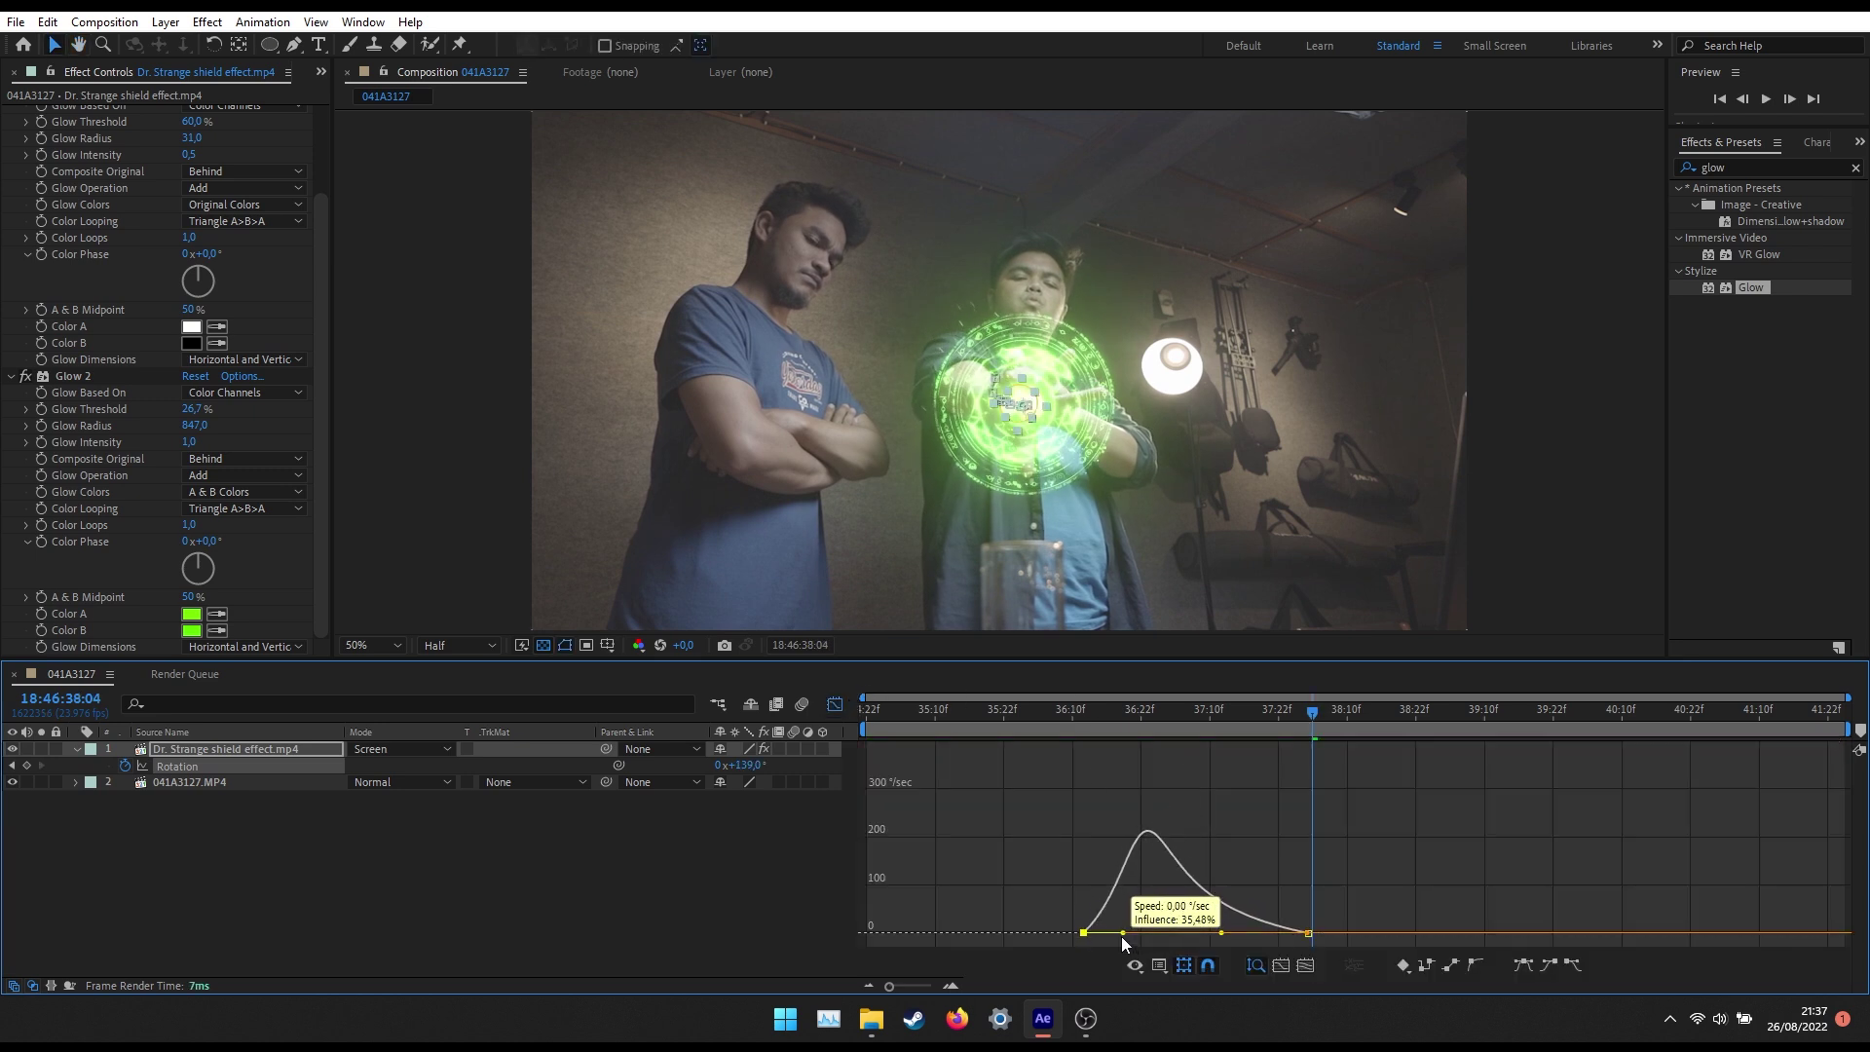
pyautogui.moveTo(1221, 935); pyautogui.dragTo(1266, 936)
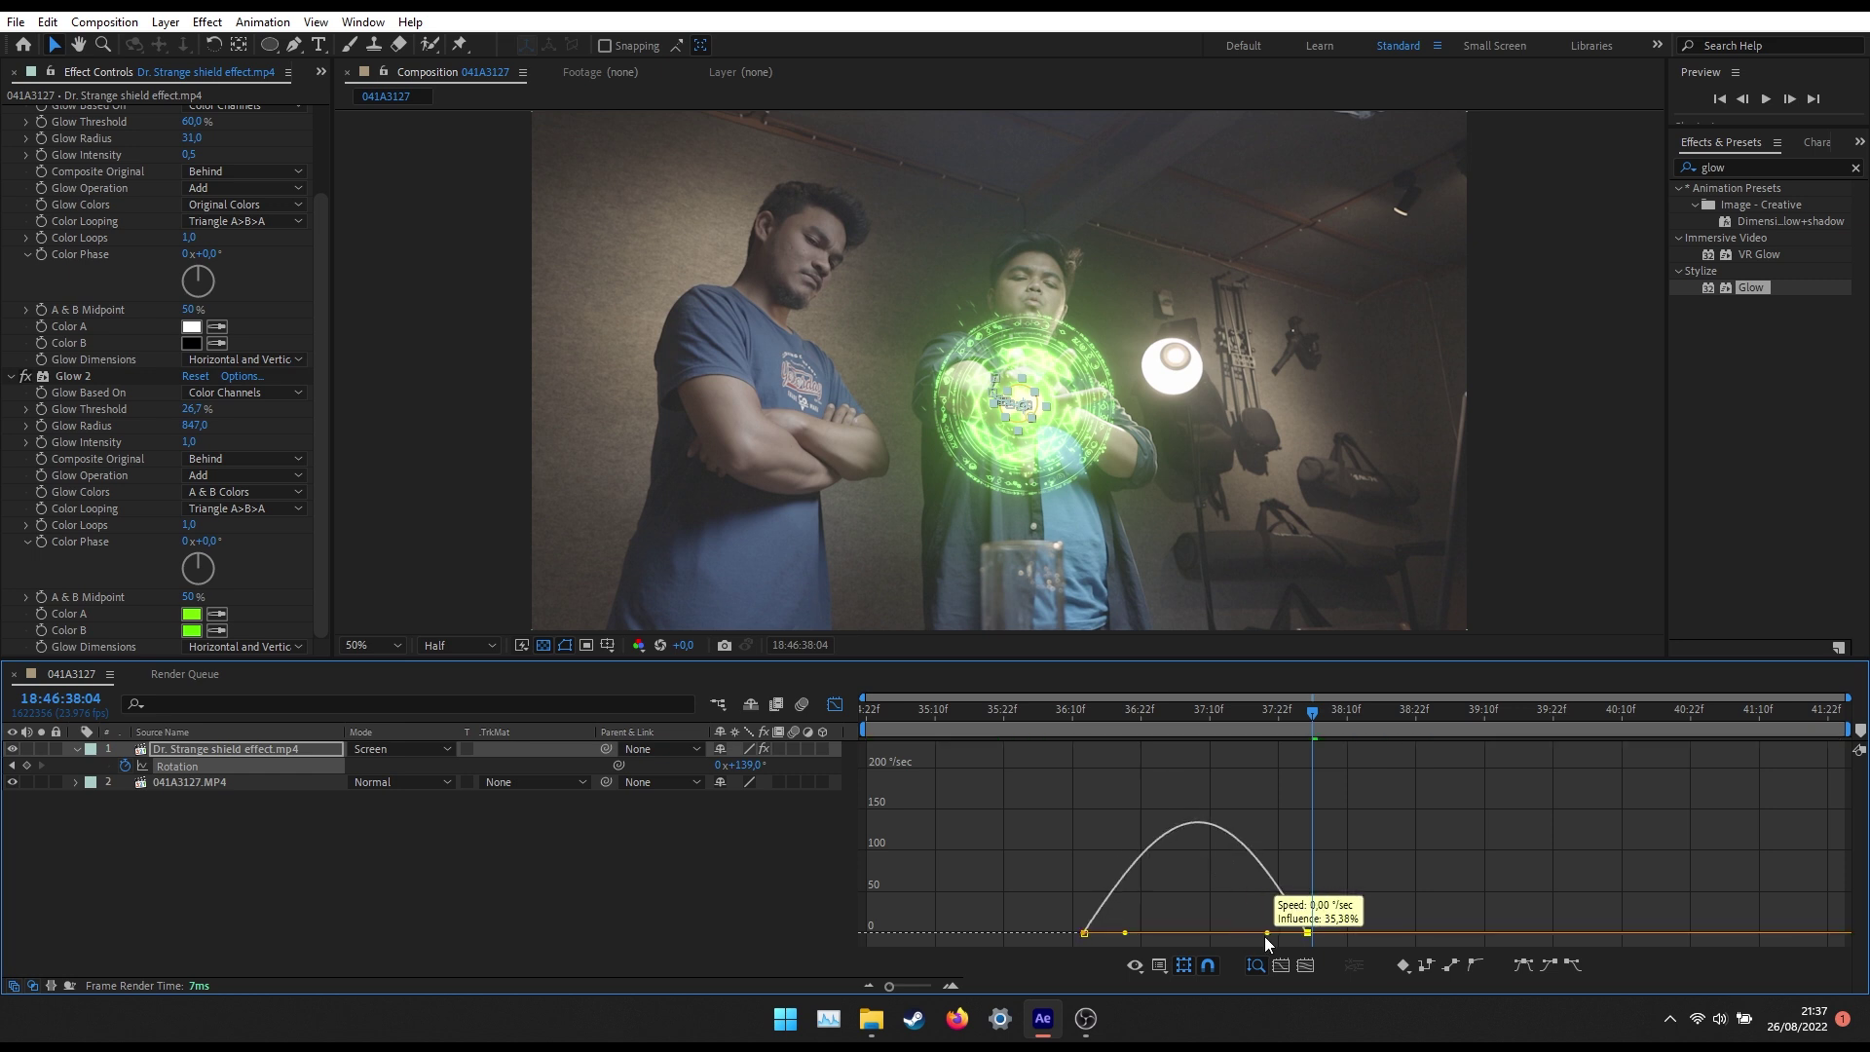
pyautogui.click(834, 704)
pyautogui.click(1118, 712)
pyautogui.click(1032, 711)
pyautogui.press('space')
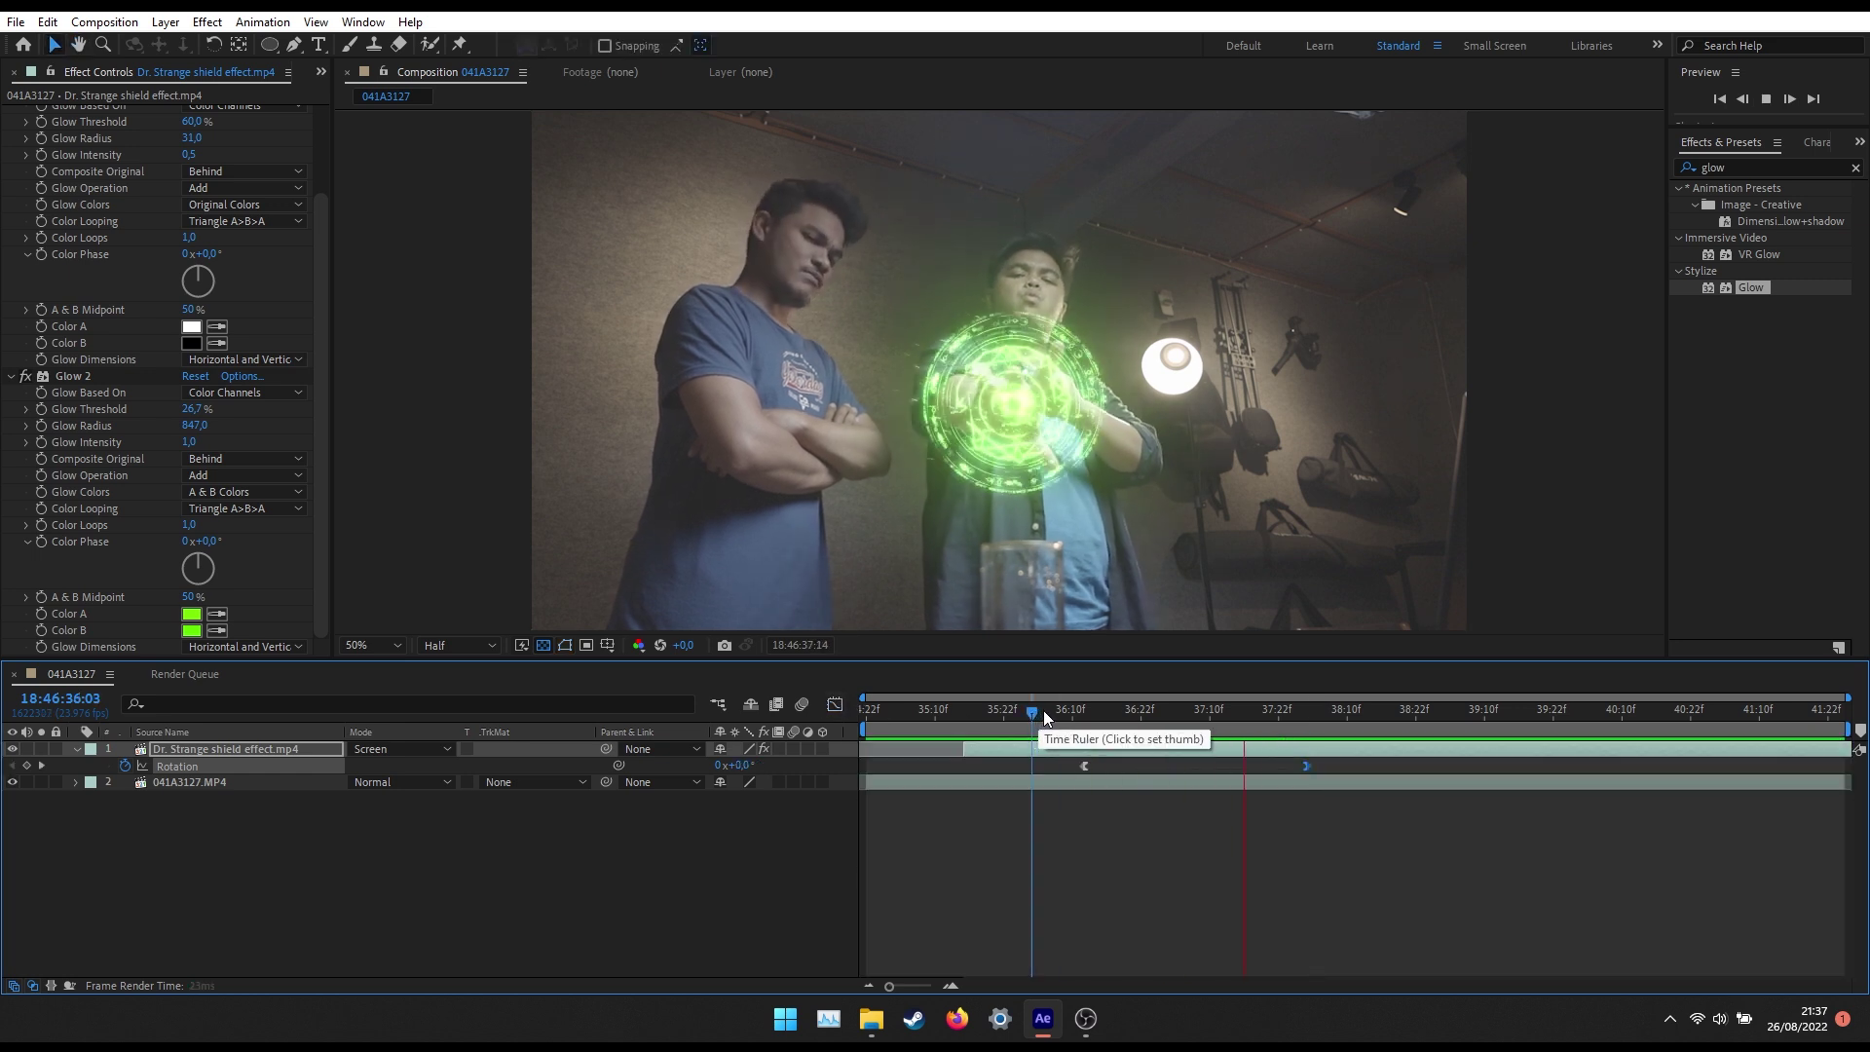
pyautogui.press('space')
pyautogui.moveTo(1264, 721); pyautogui.dragTo(1311, 727)
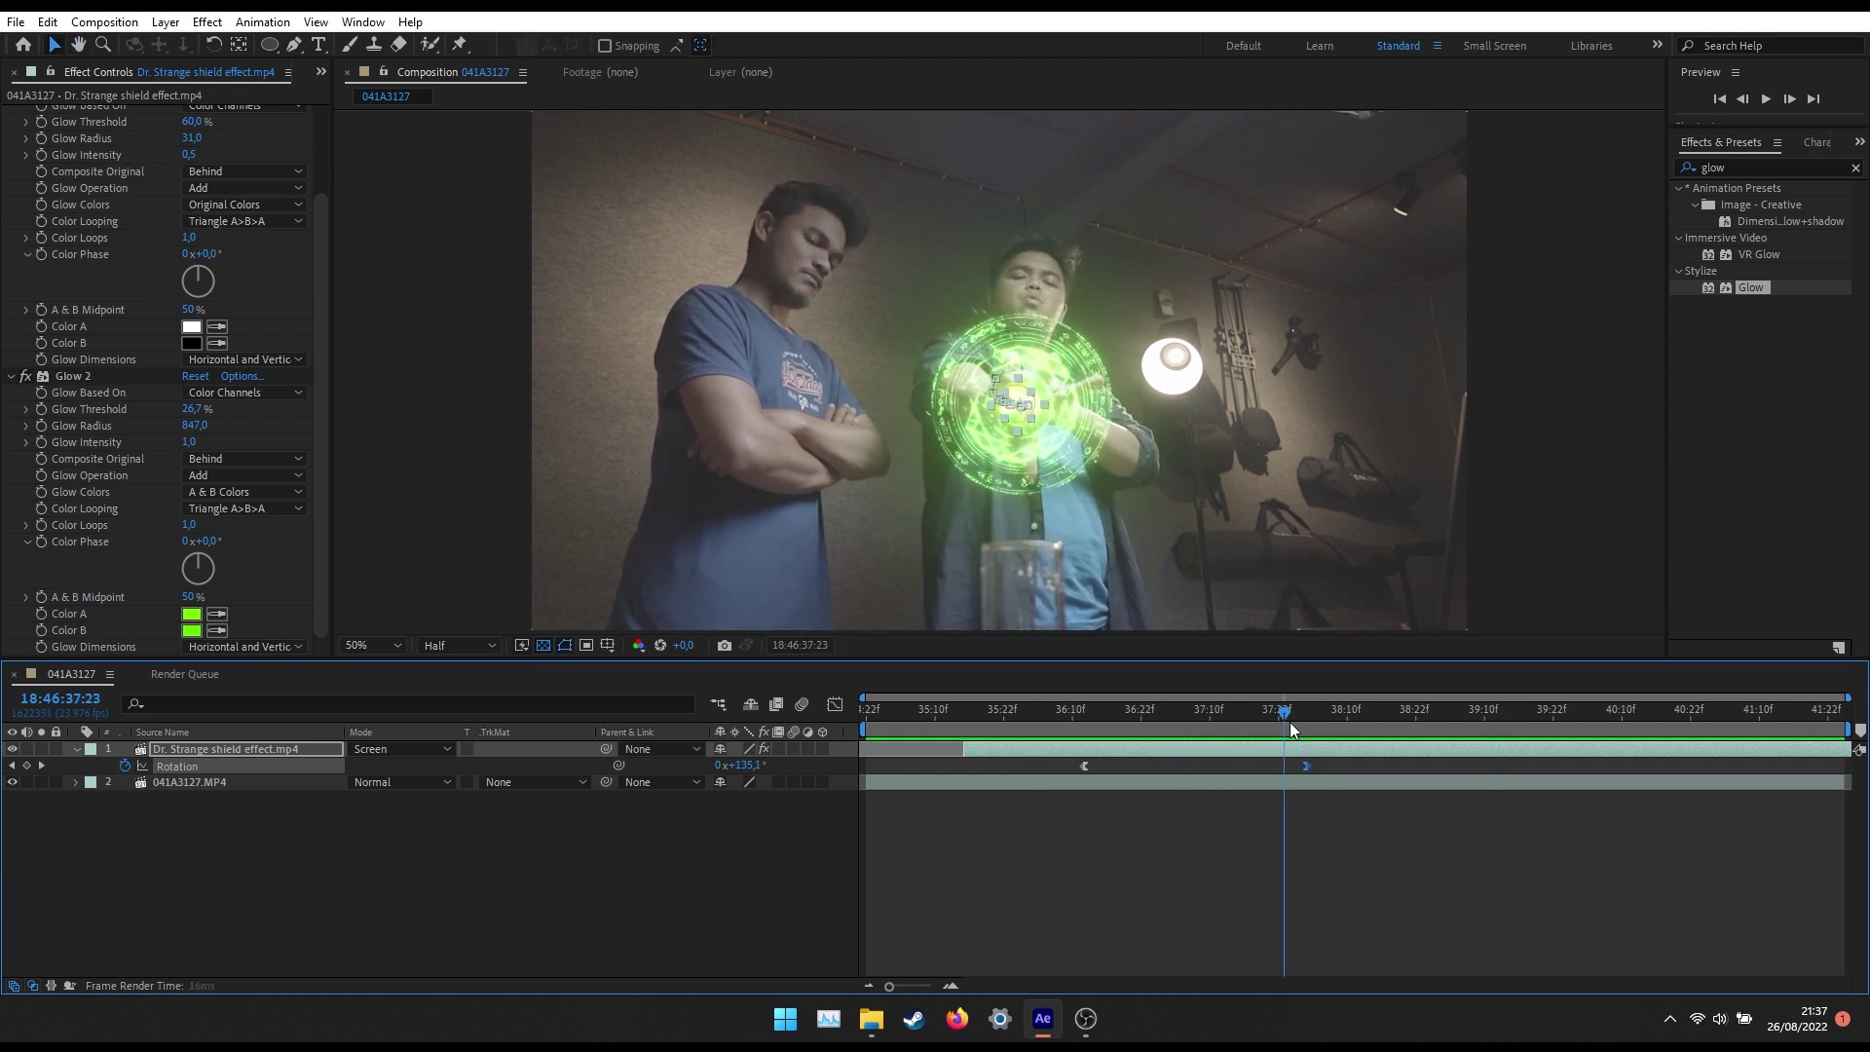
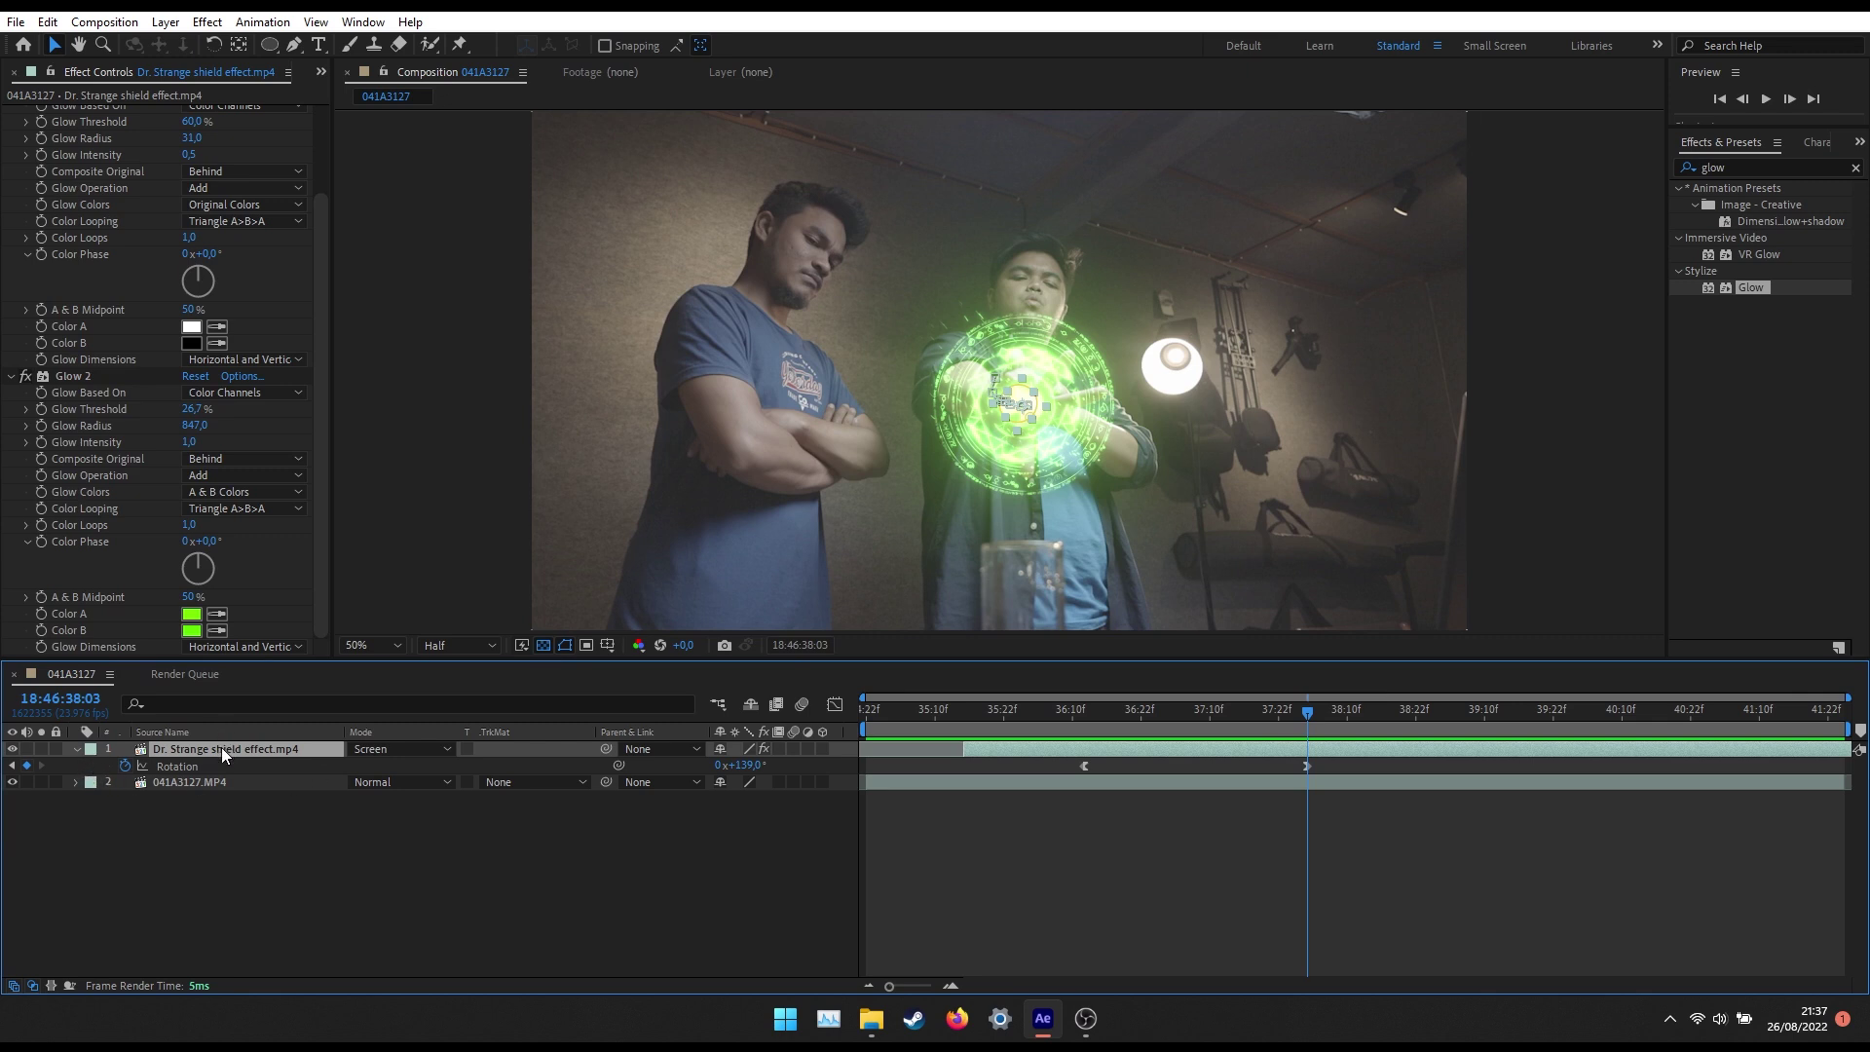
# Reveal Mask 1's Expansion property on the shield layer and move to 38:22.
pyautogui.press('m')
pyautogui.click(109, 765)
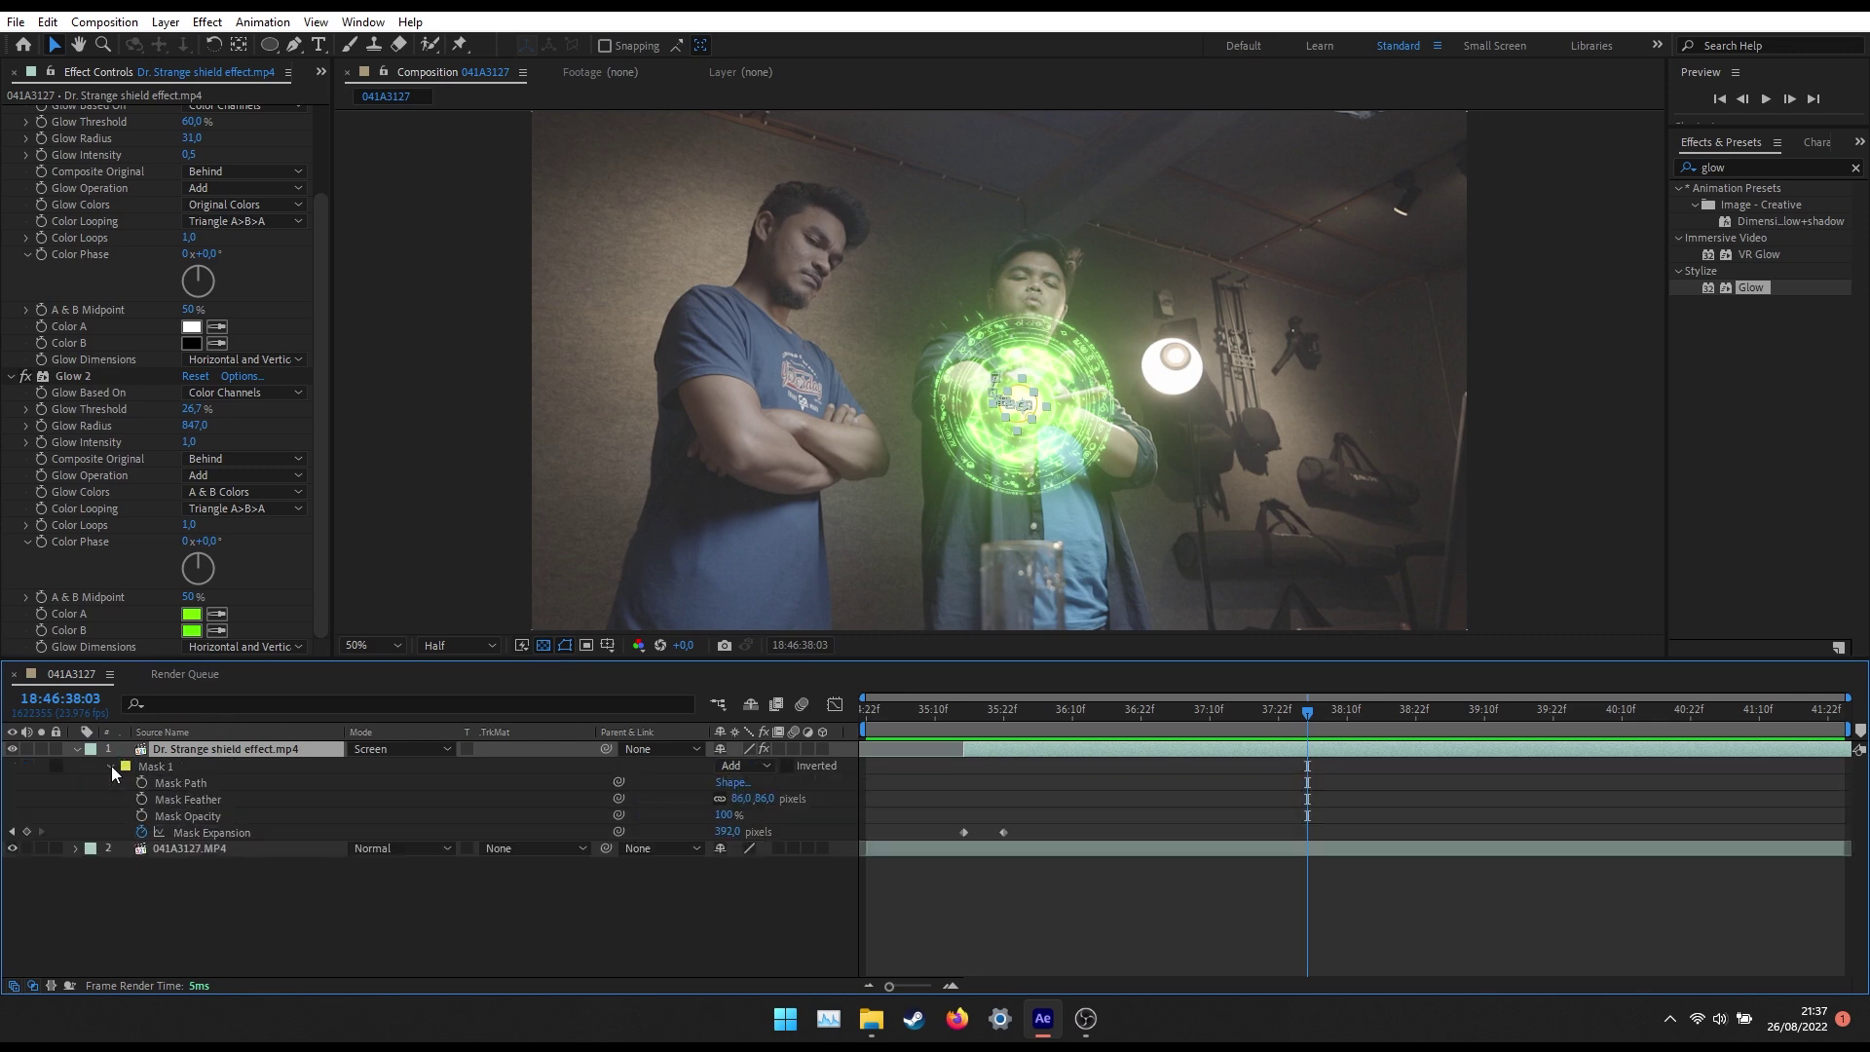
pyautogui.click(232, 832)
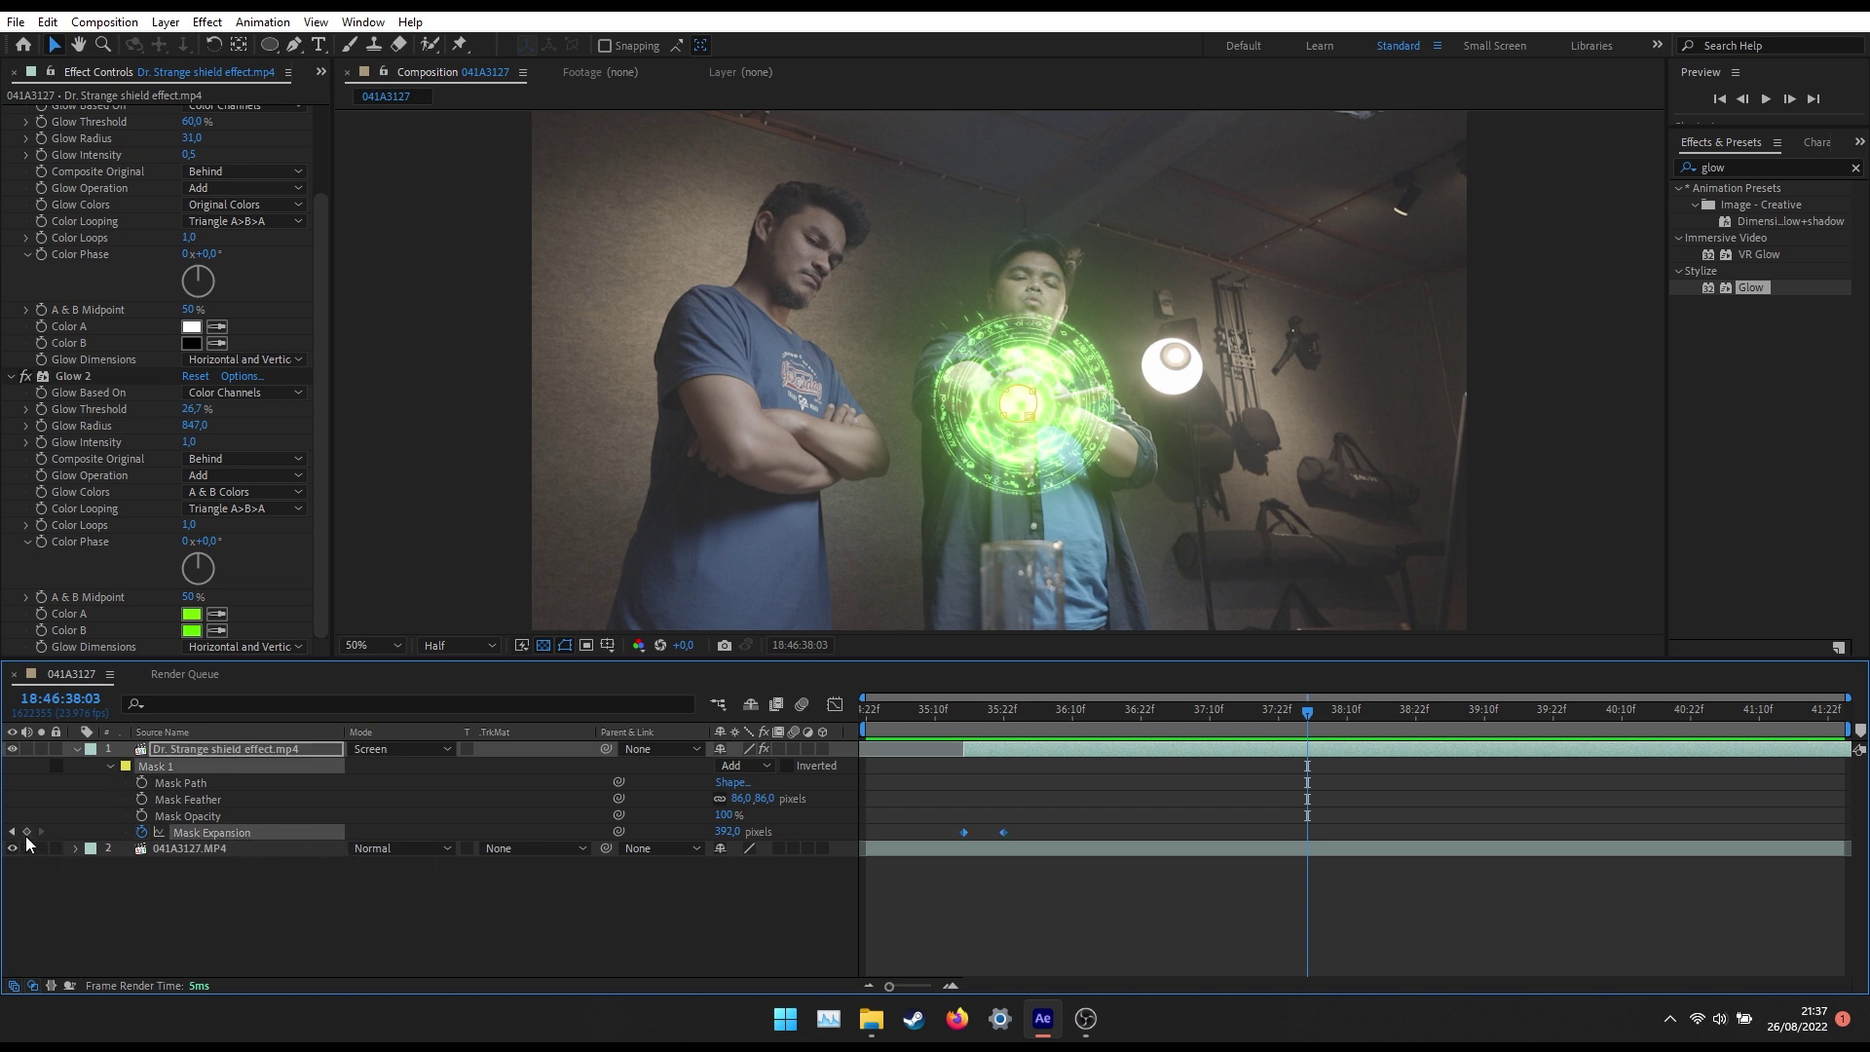
pyautogui.moveTo(1316, 711); pyautogui.dragTo(1415, 726)
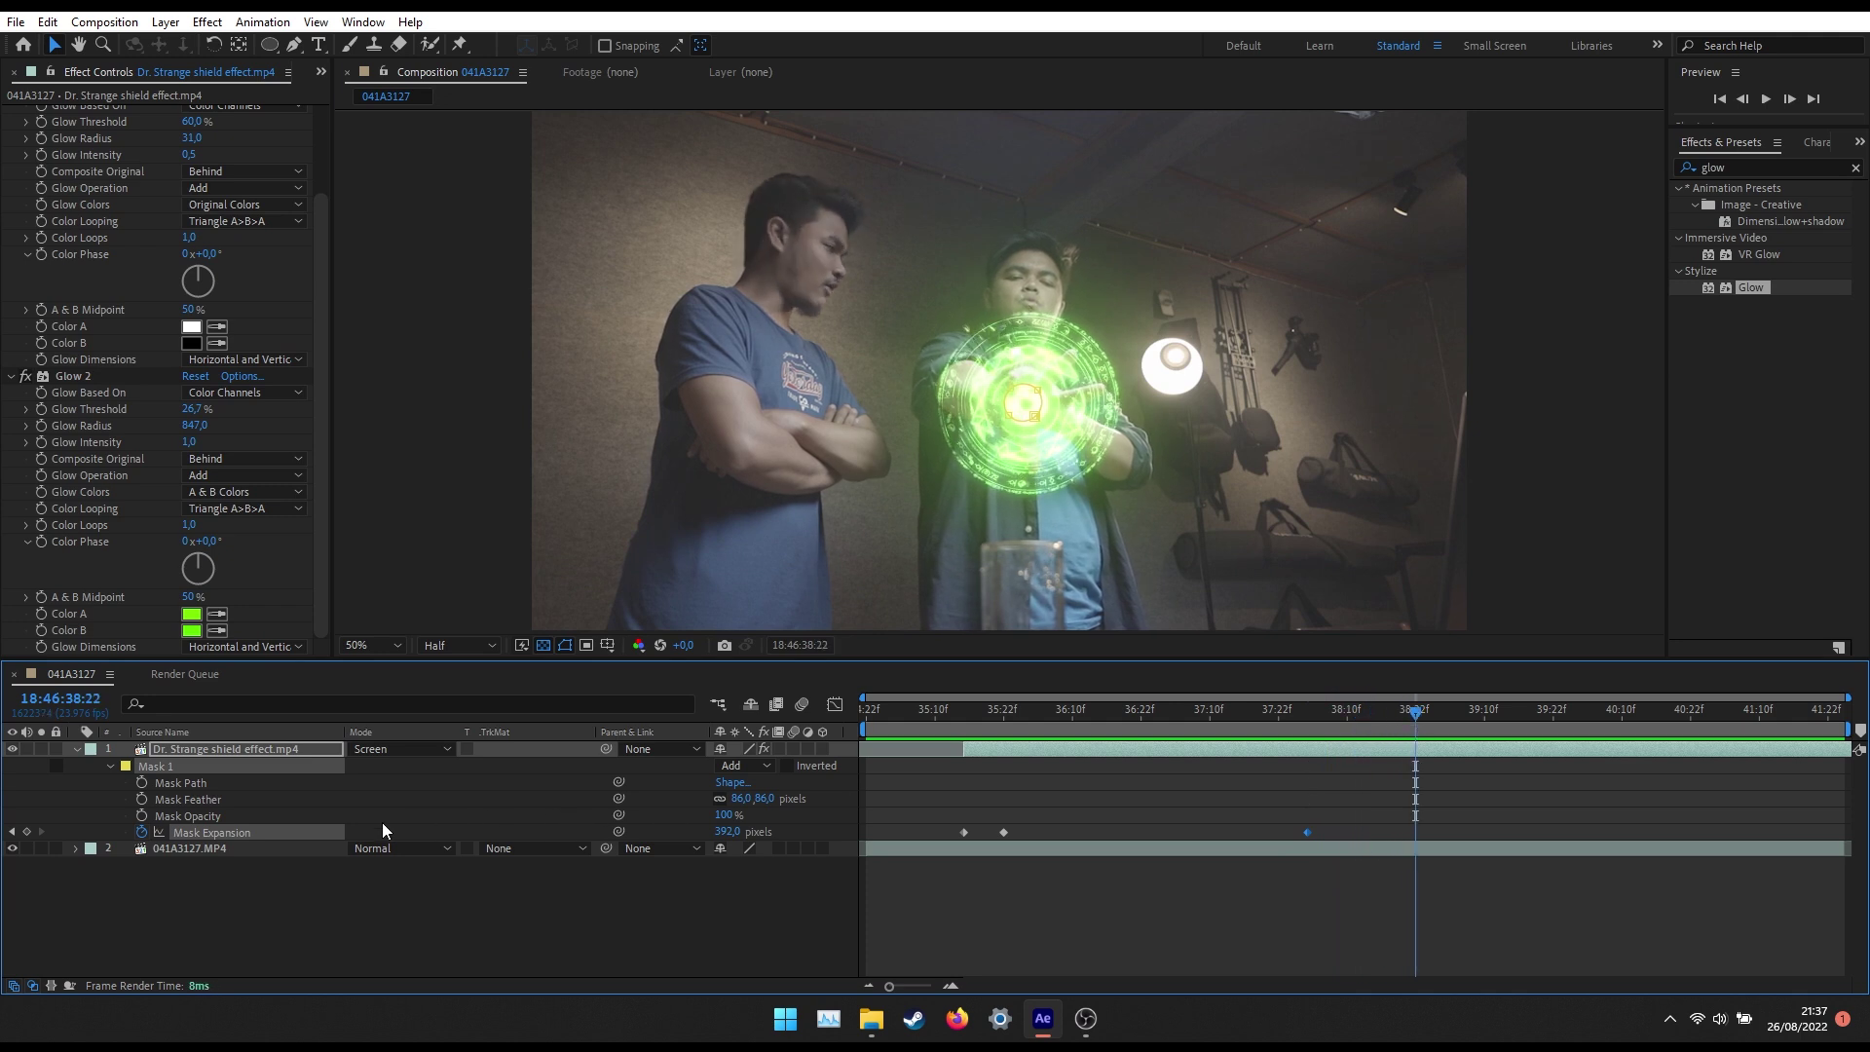
# Scrub Mask Expansion down to -79 px, adding a keyframe at 38:22.
pyautogui.moveTo(736, 831); pyautogui.dragTo(619, 833)
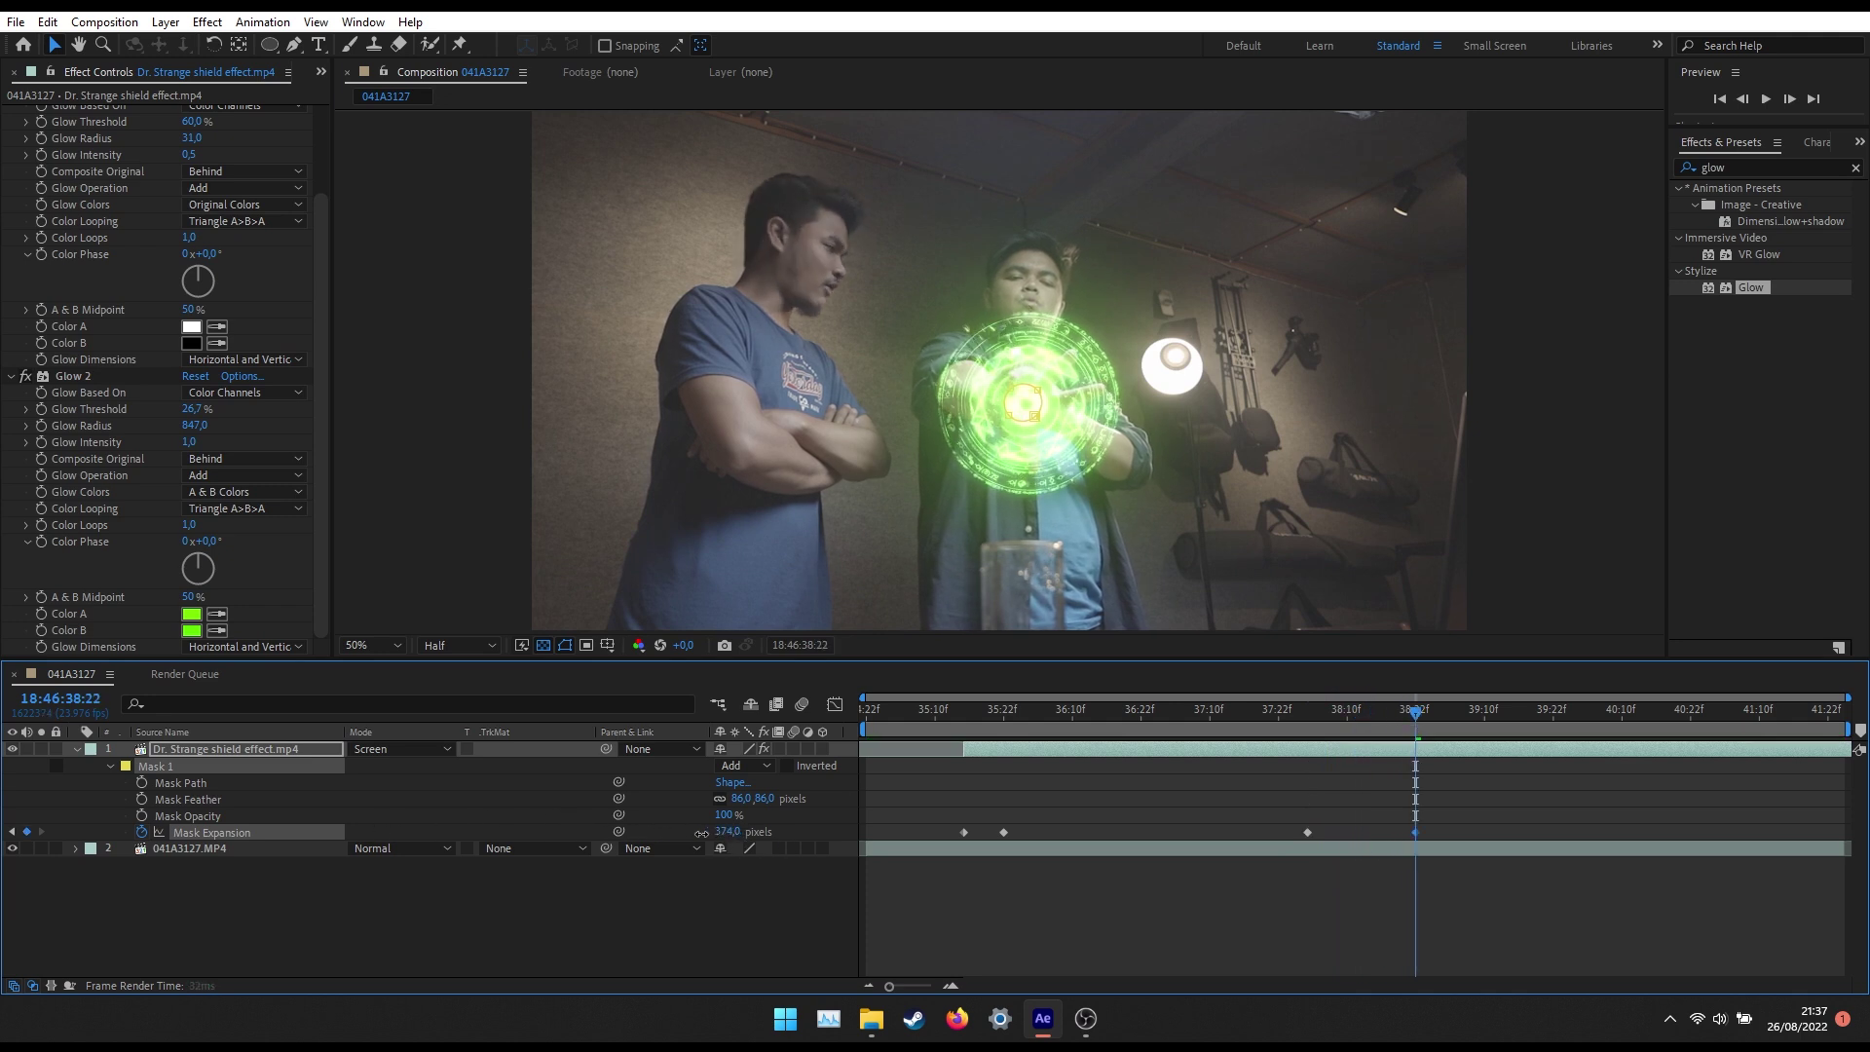
pyautogui.moveTo(364, 810); pyautogui.dragTo(17, 800)
pyautogui.moveTo(135, 809); pyautogui.dragTo(246, 813)
pyautogui.moveTo(728, 831); pyautogui.dragTo(723, 836)
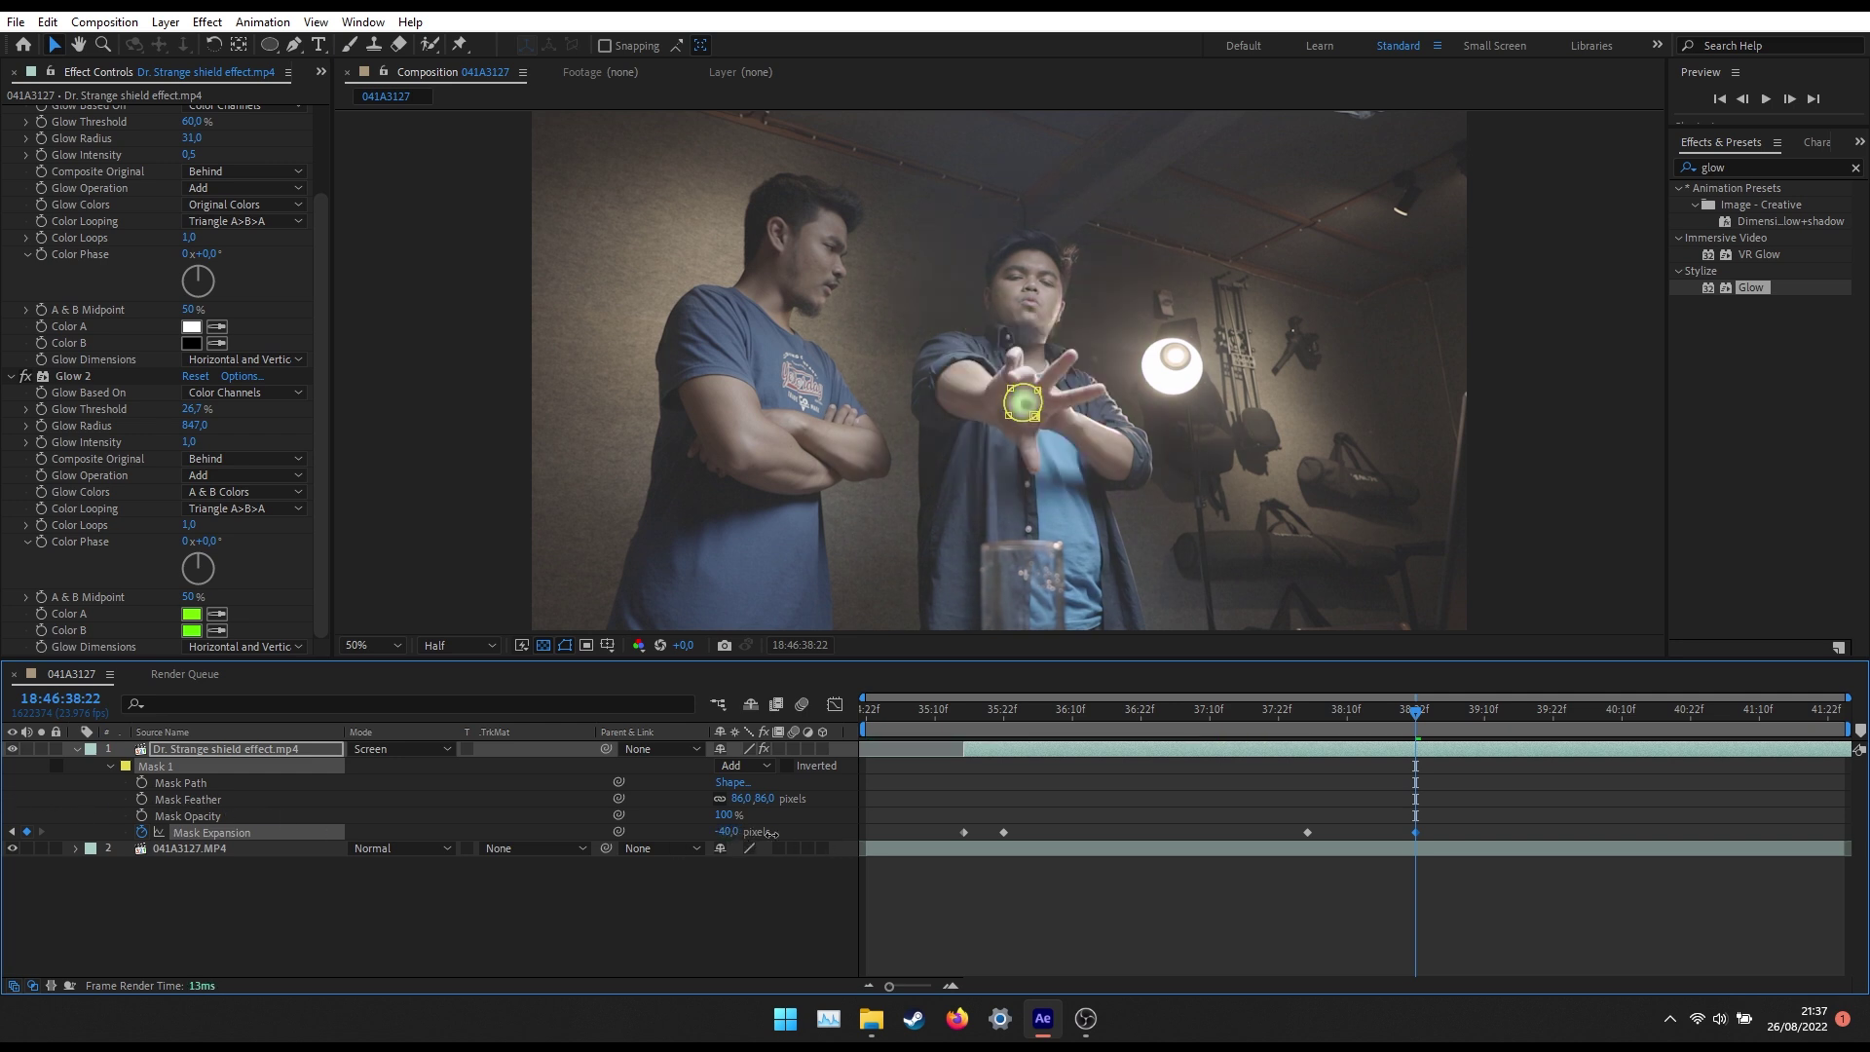
pyautogui.moveTo(726, 835); pyautogui.dragTo(727, 836)
pyautogui.click(1718, 905)
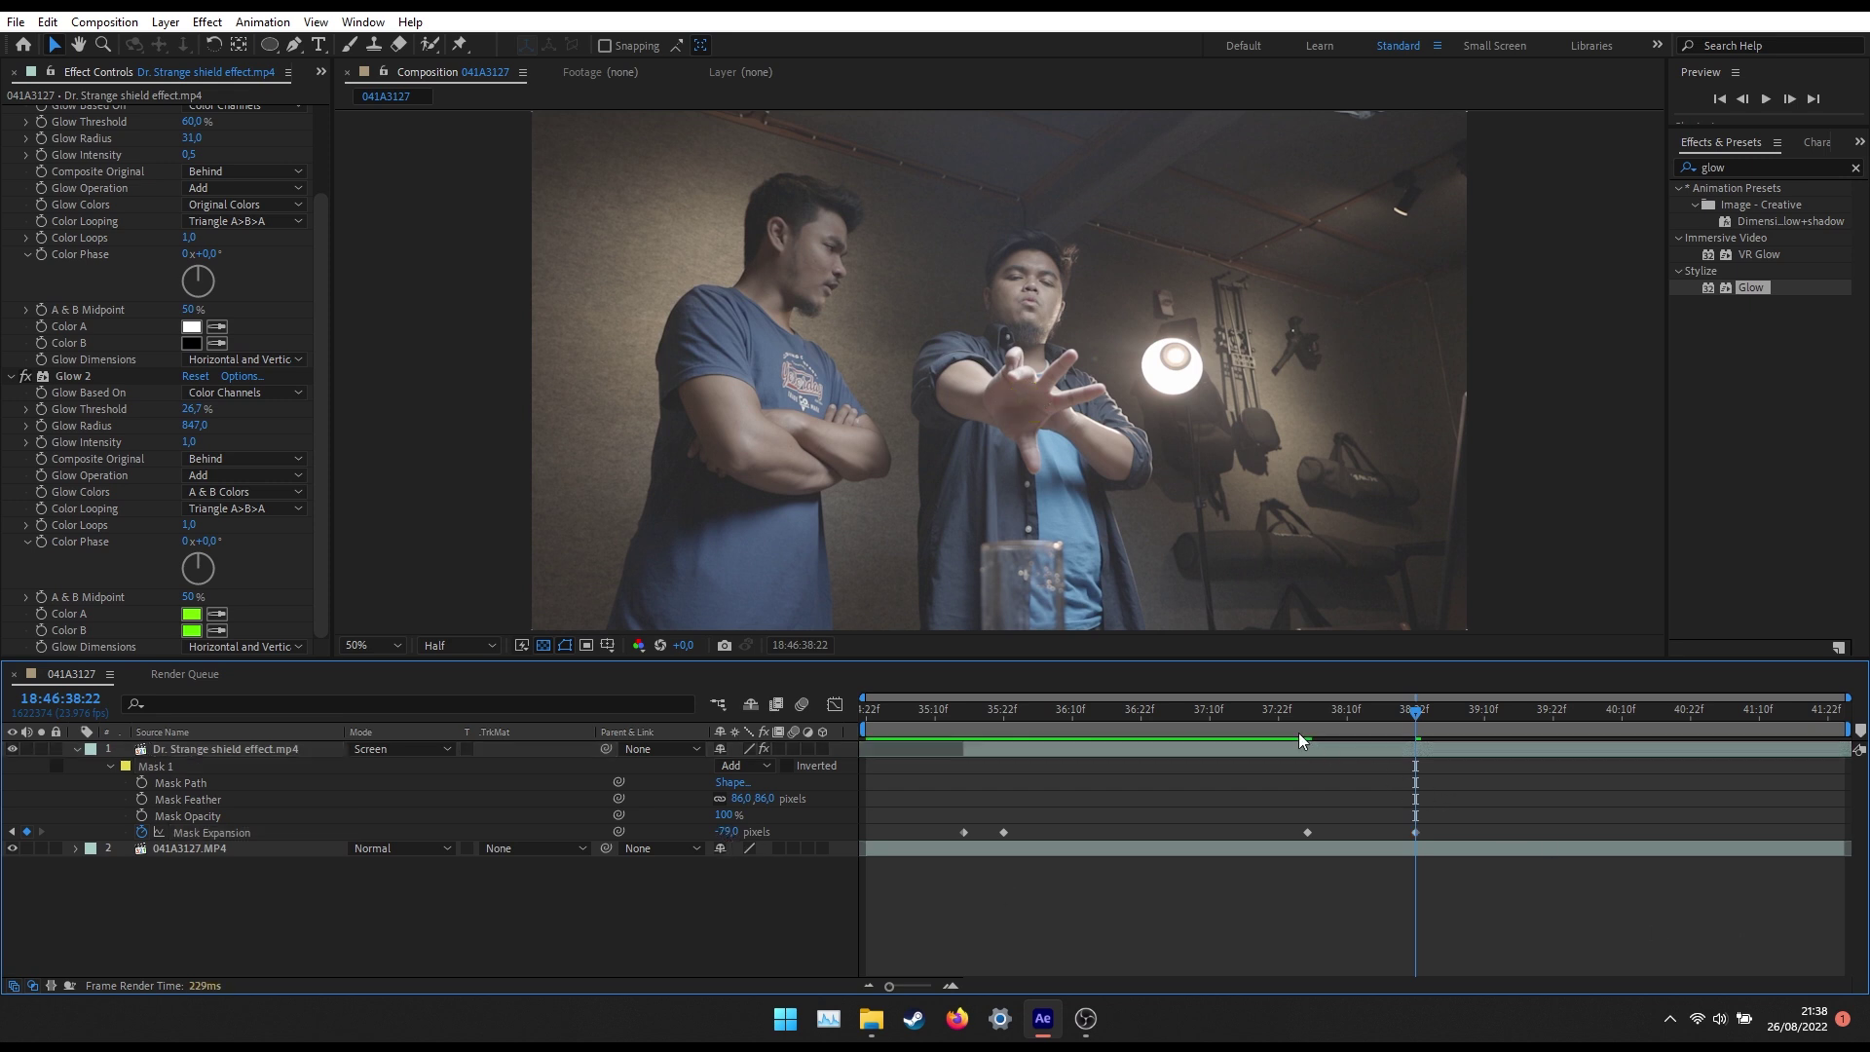
pyautogui.click(1264, 715)
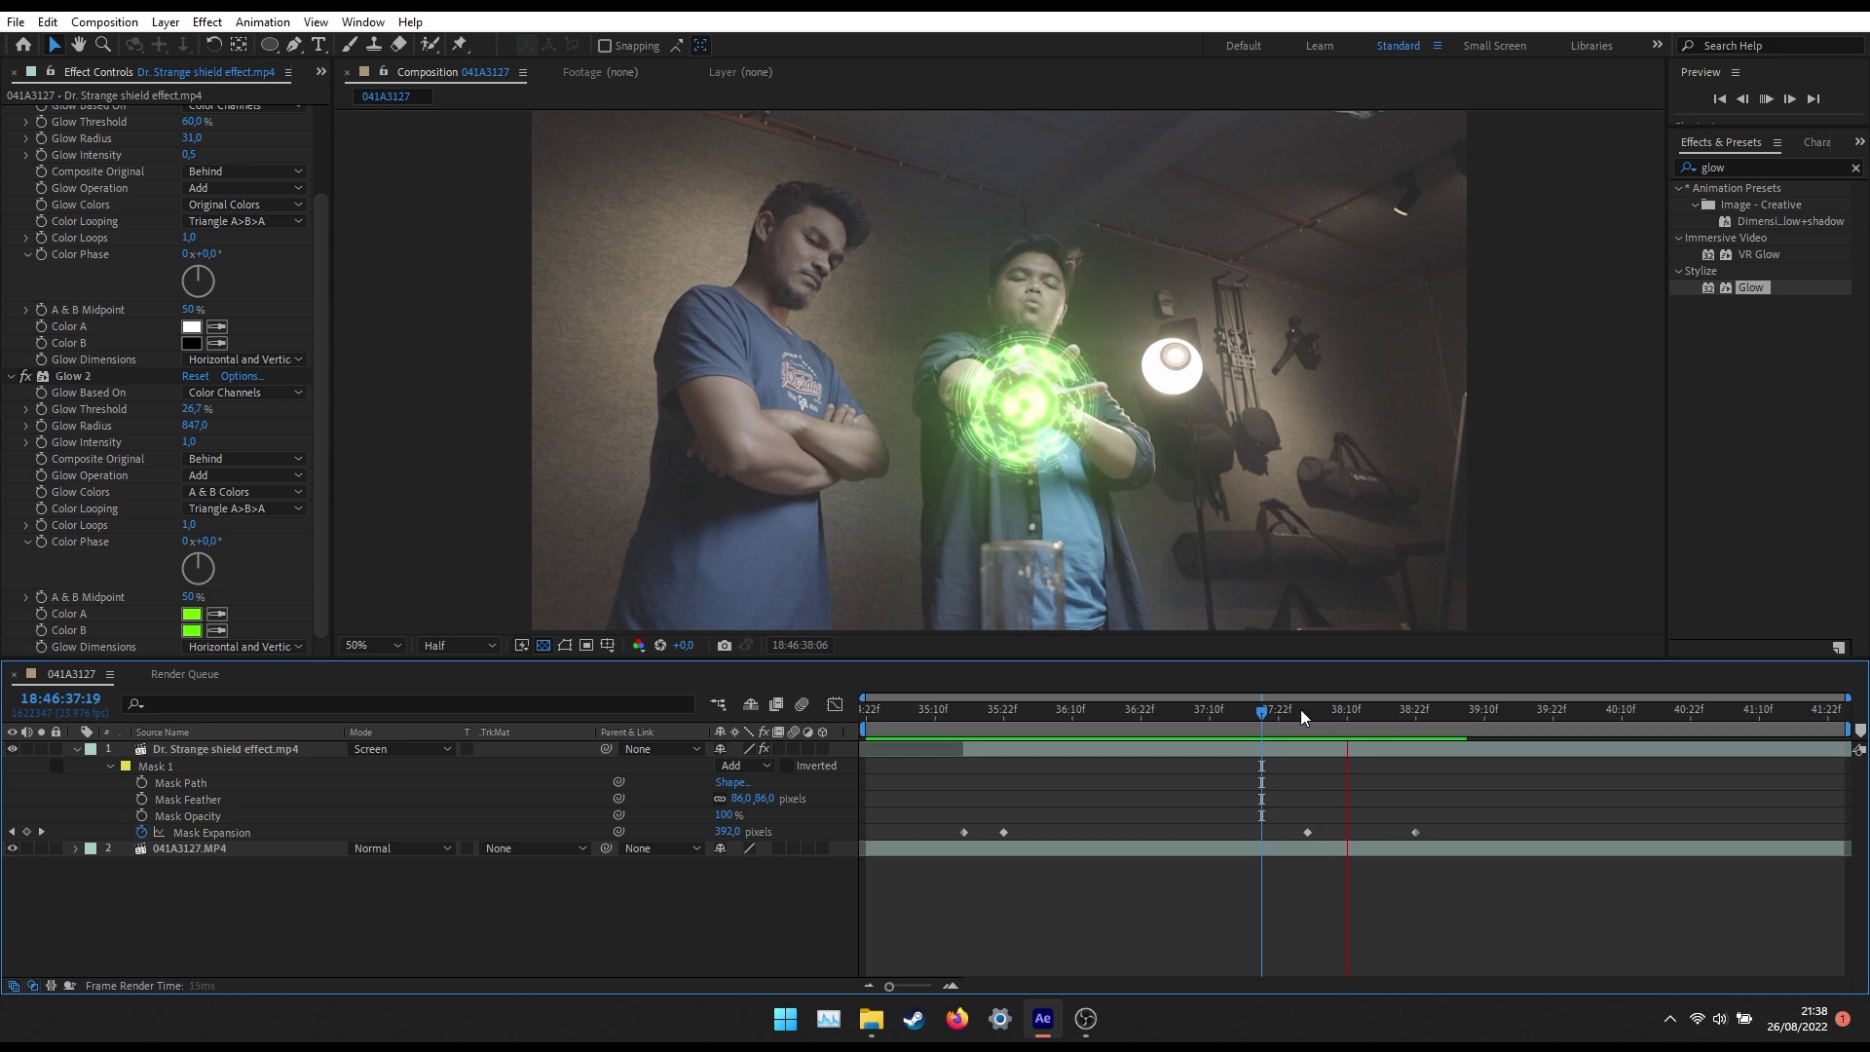
pyautogui.moveTo(1264, 715); pyautogui.dragTo(1266, 715)
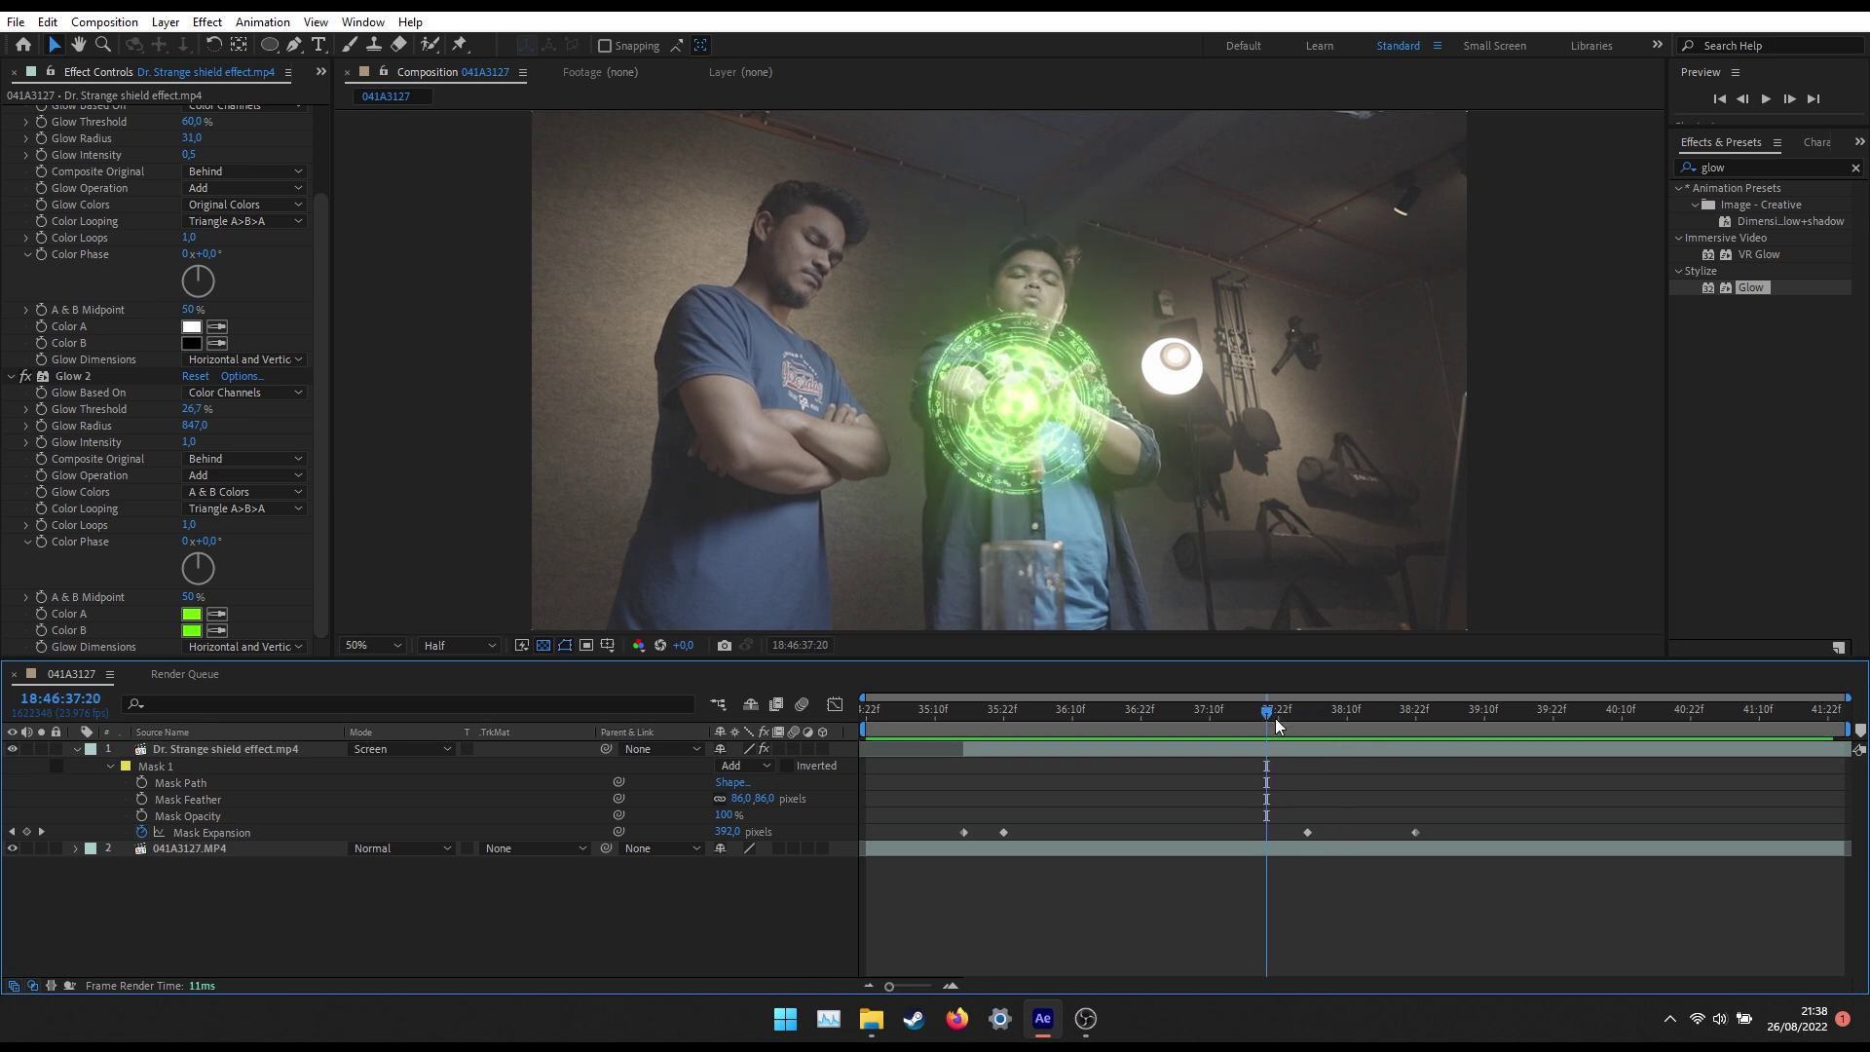
pyautogui.press('space')
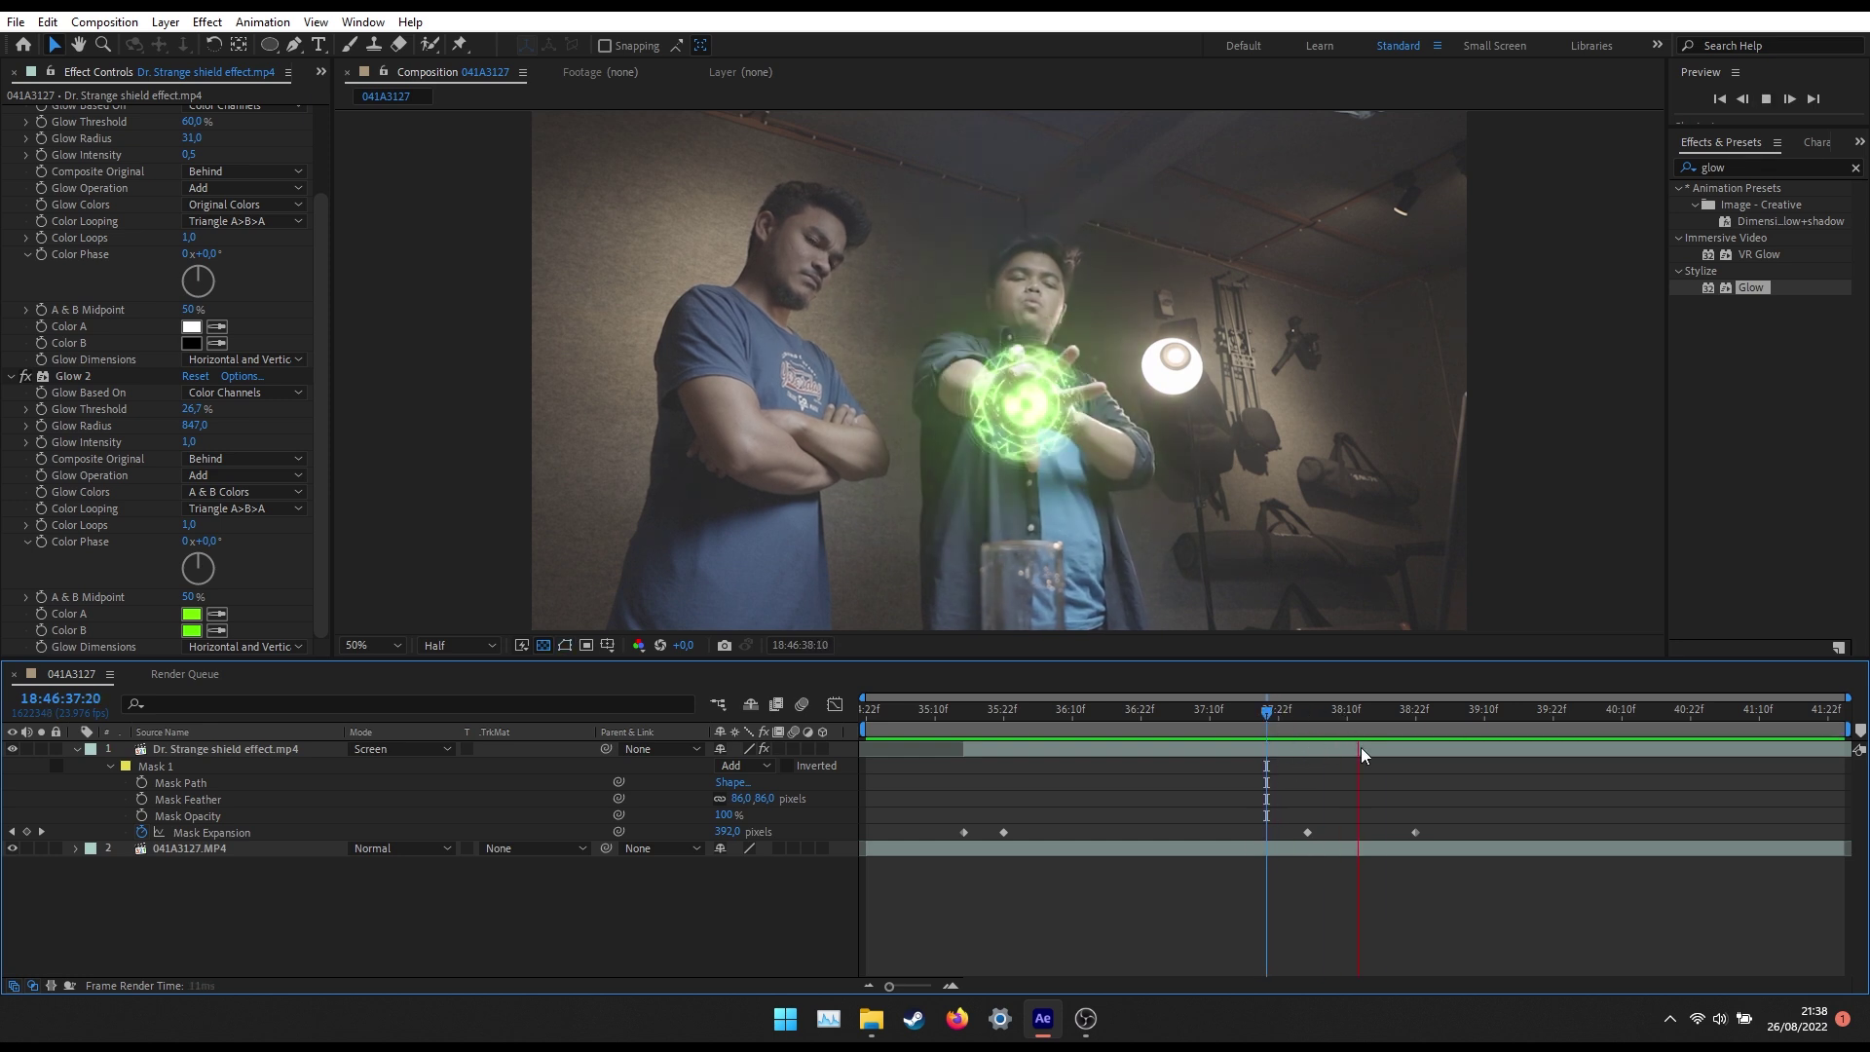
pyautogui.click(1243, 712)
pyautogui.moveTo(1250, 718); pyautogui.dragTo(1431, 742)
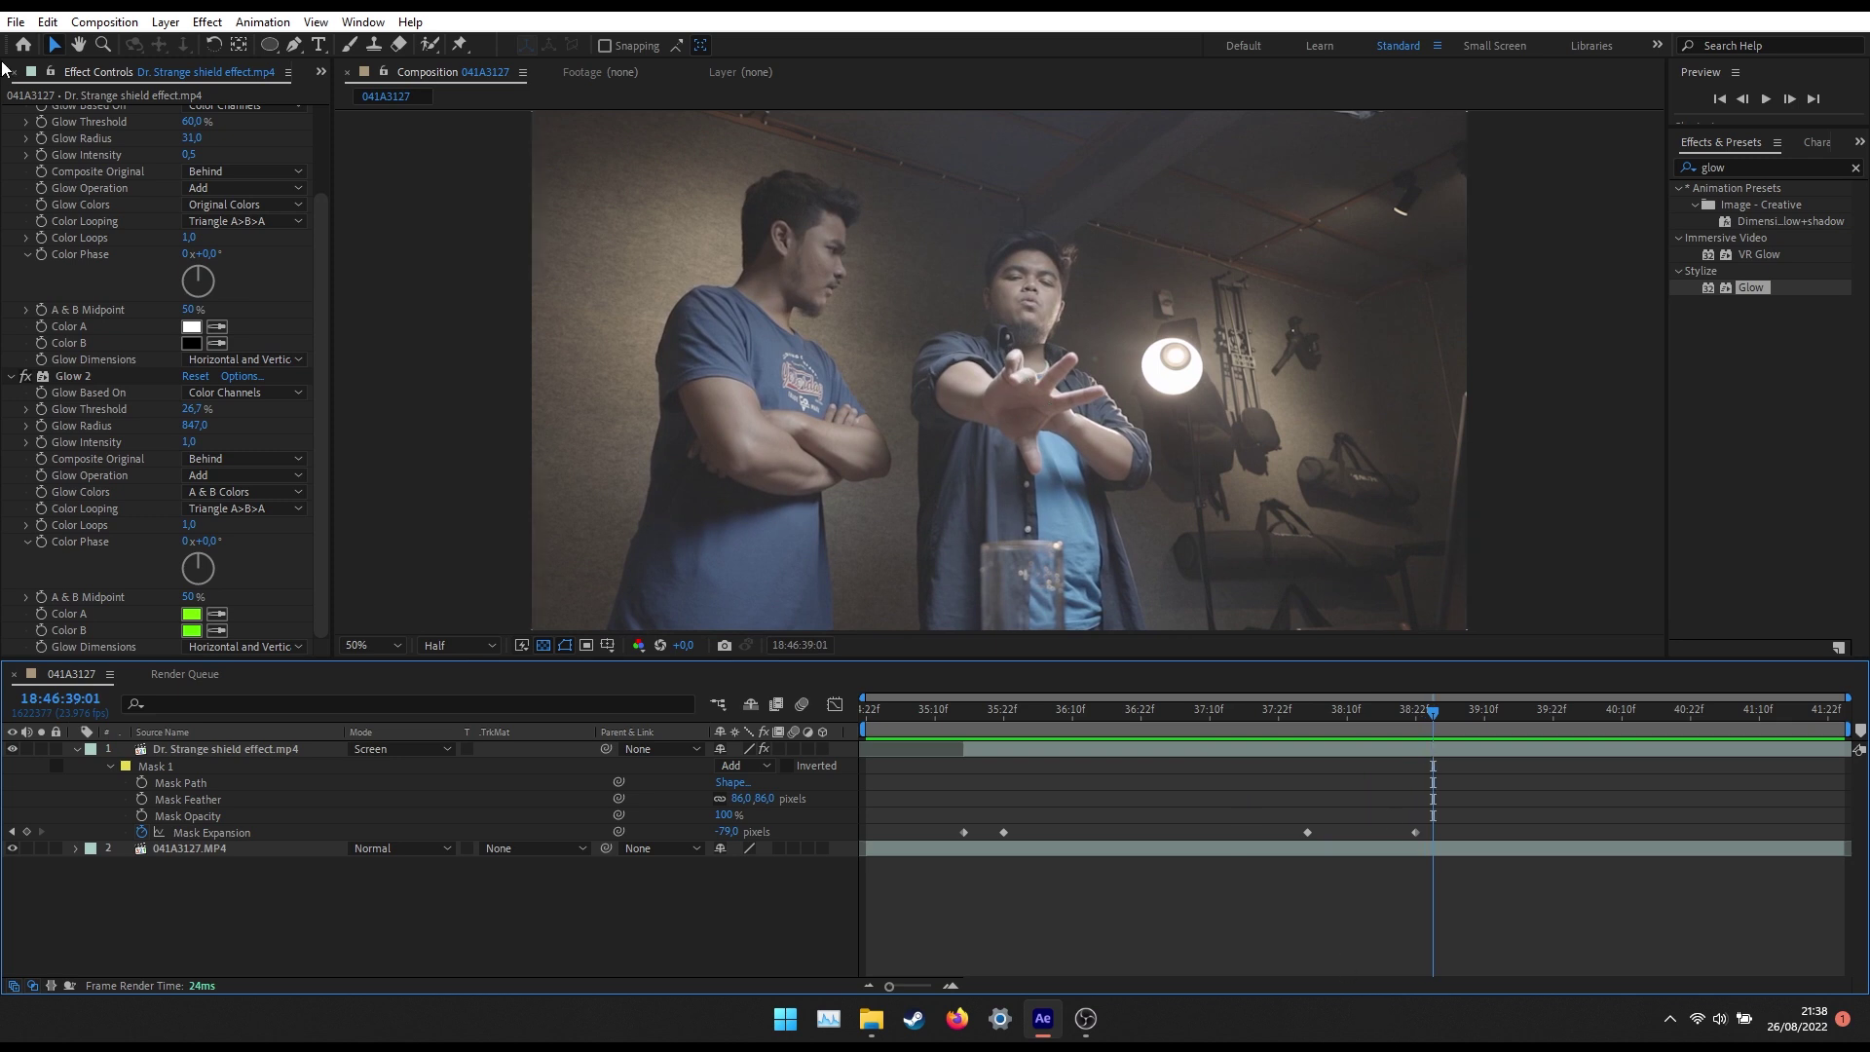
# From the Project panel, make a 041A3126 composition from 041A3126.MP4 and scrub to 06:14.
pyautogui.click(320, 72)
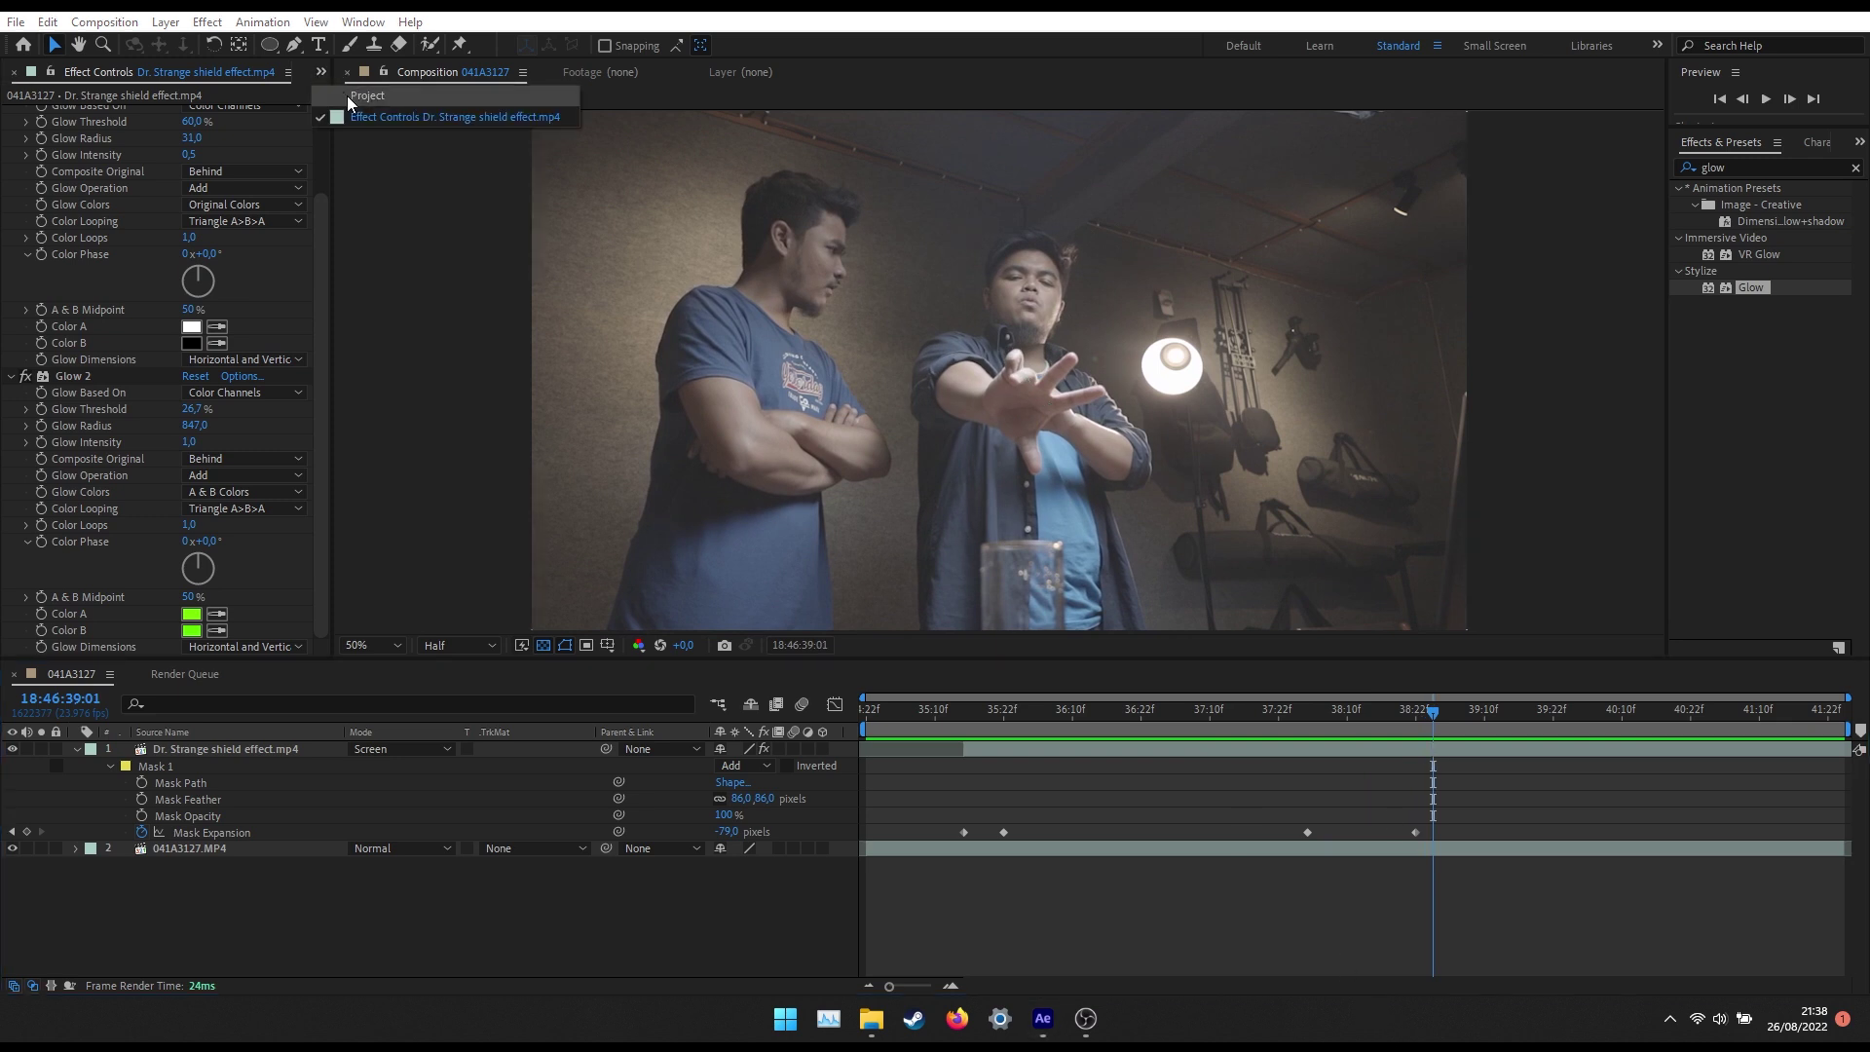
pyautogui.click(356, 96)
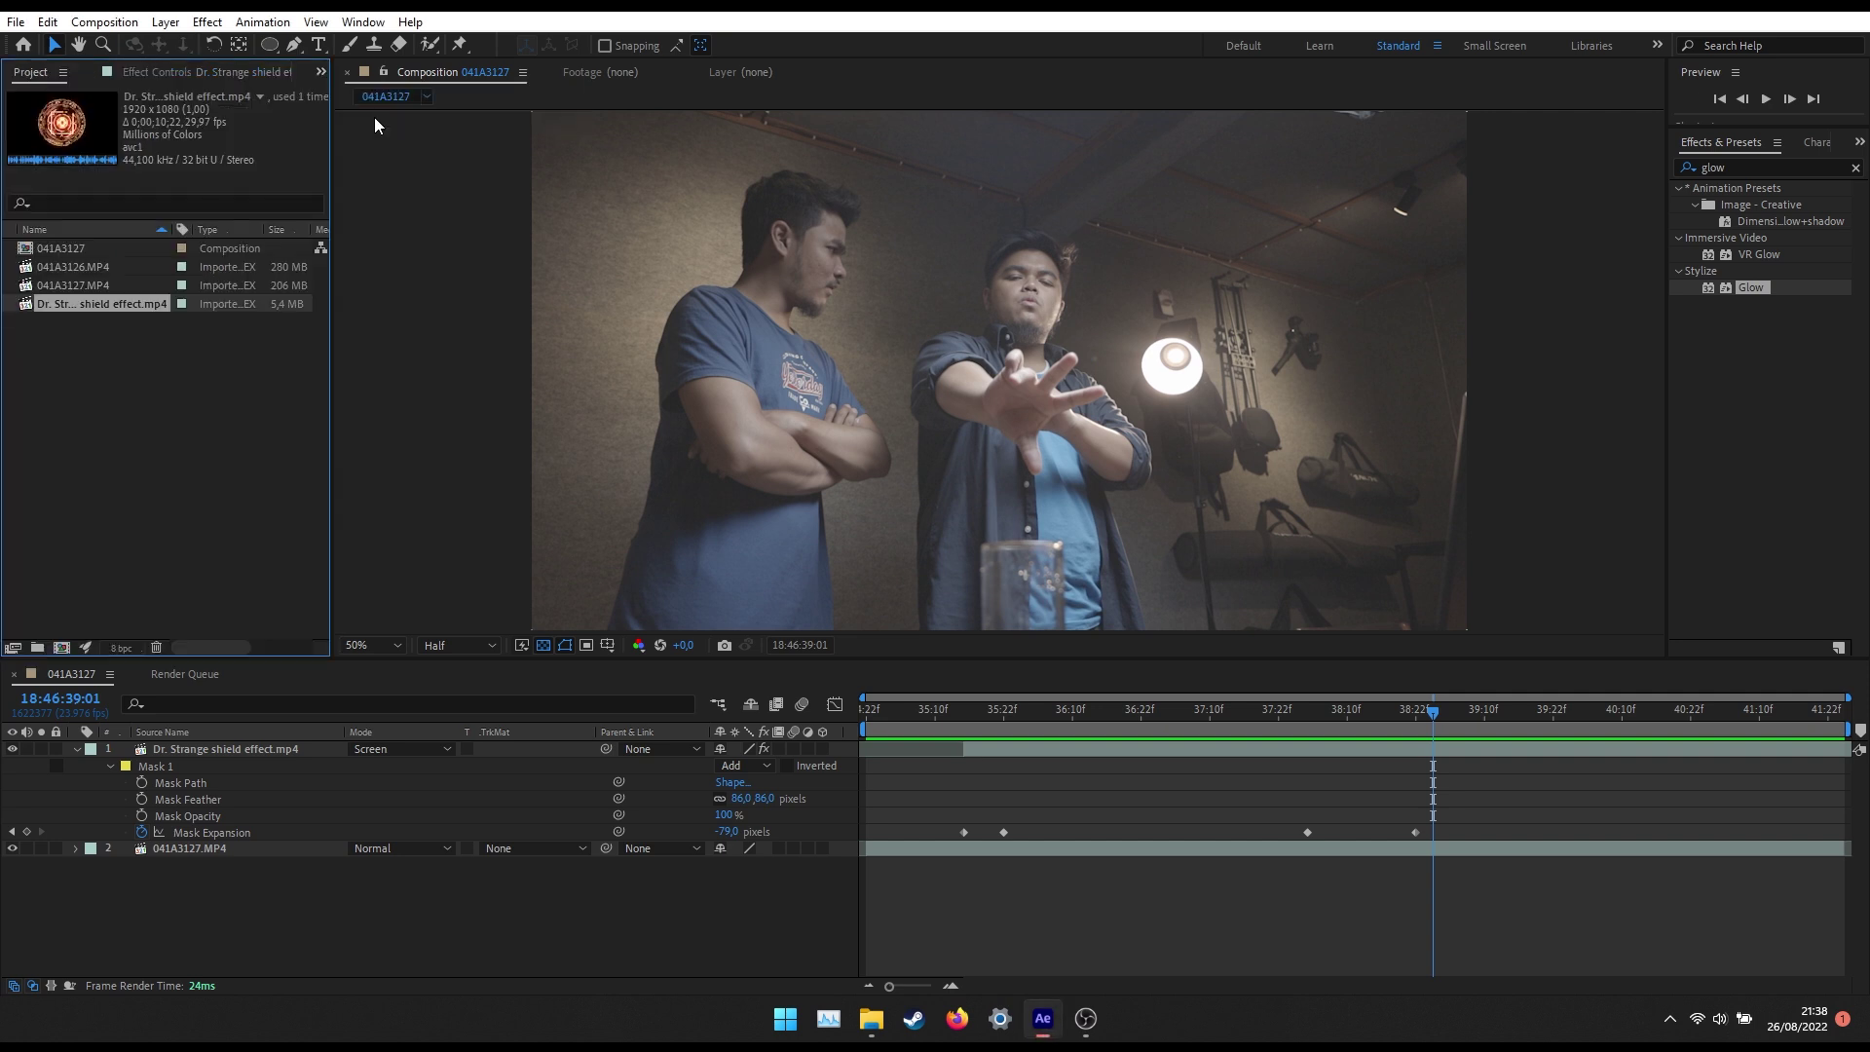
pyautogui.moveTo(50, 267)
pyautogui.mouseDown()
pyautogui.moveTo(178, 604)
pyautogui.moveTo(62, 652)
pyautogui.mouseUp()
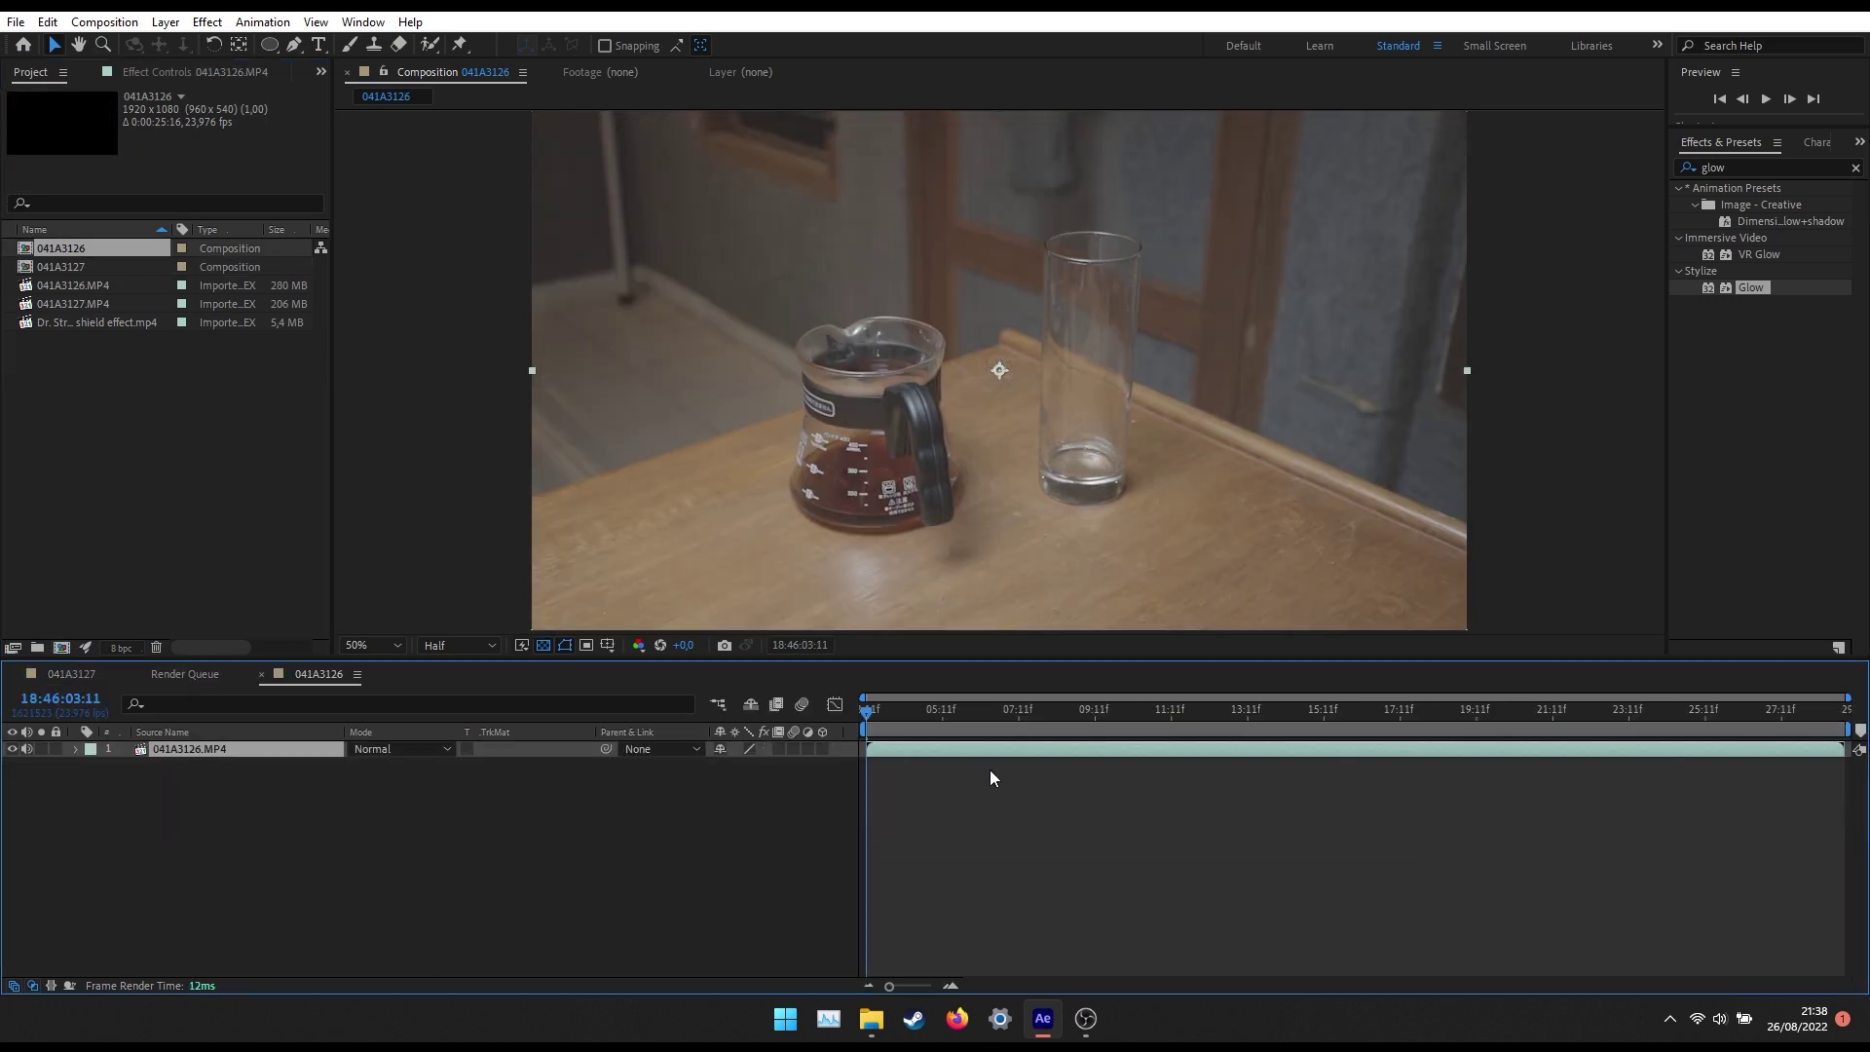
pyautogui.moveTo(682, 720)
pyautogui.mouseDown()
pyautogui.moveTo(1416, 738)
pyautogui.moveTo(580, 732)
pyautogui.moveTo(824, 749)
pyautogui.moveTo(783, 727)
pyautogui.mouseUp()
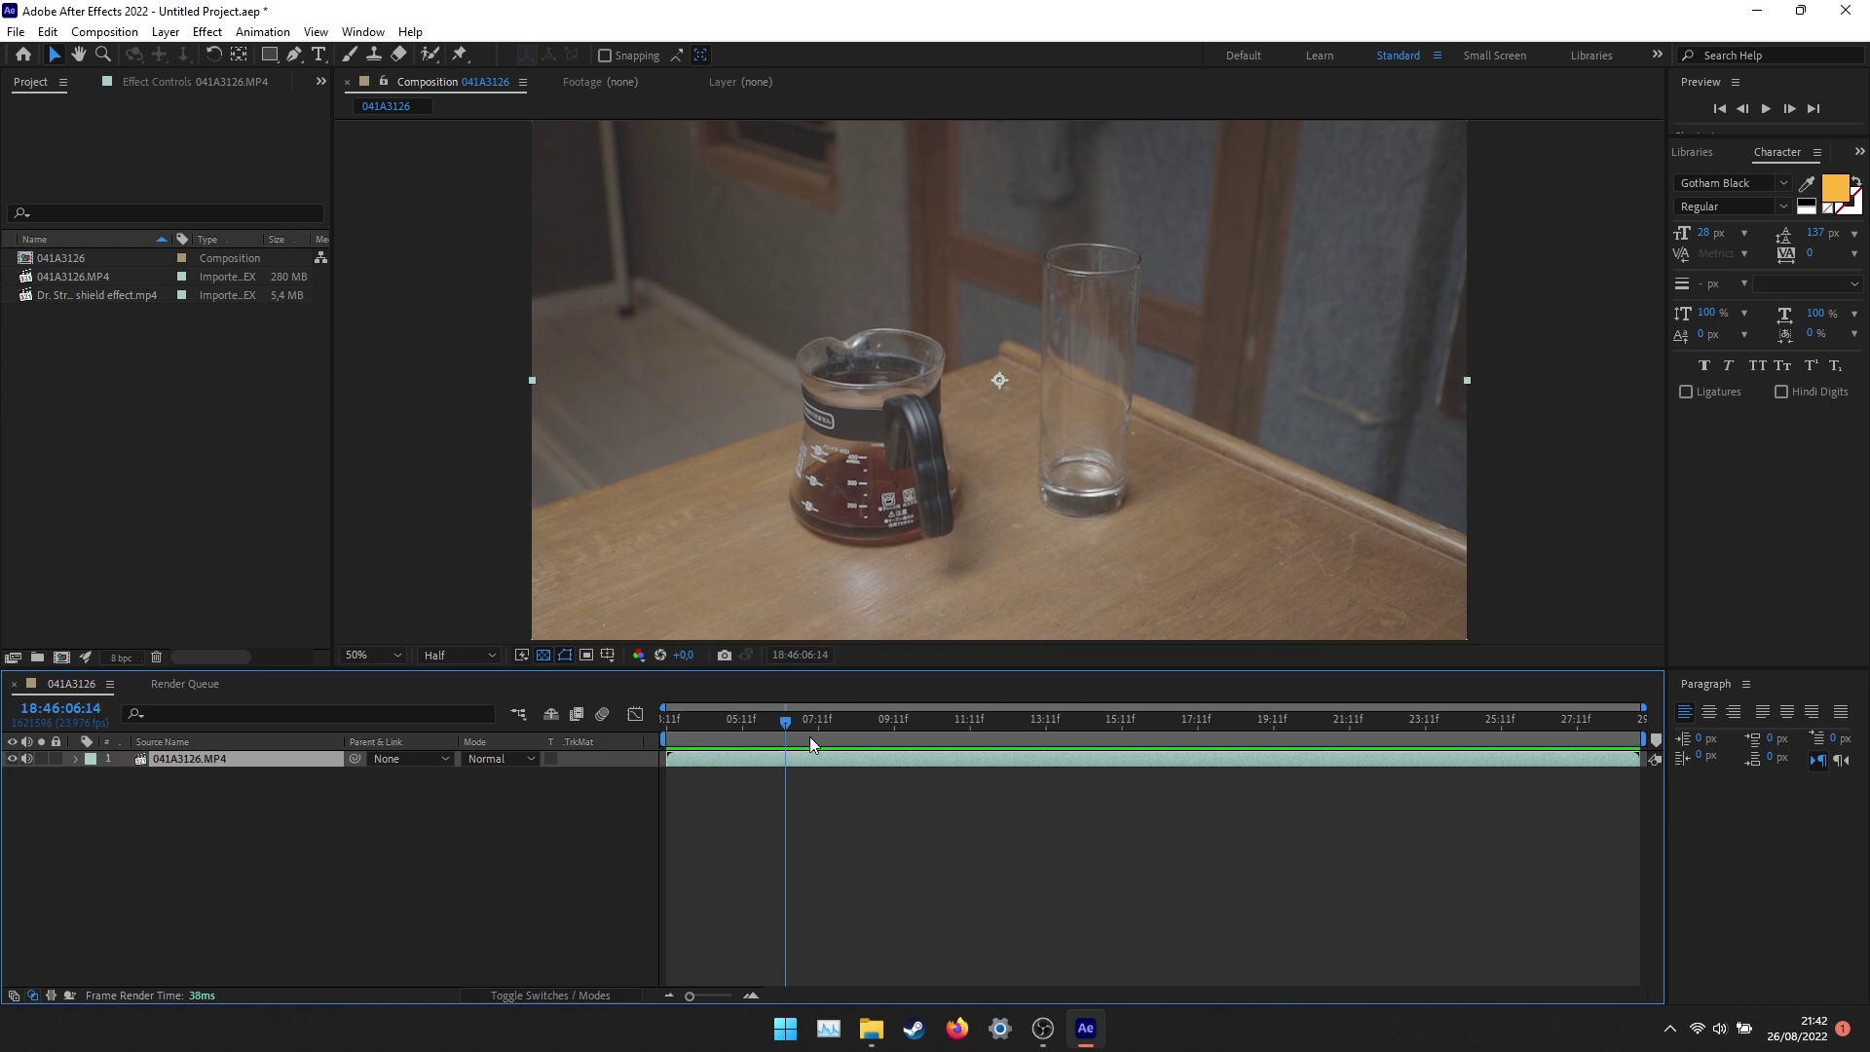
# Start the work area at 06:14 and trim the composition to the work area.
pyautogui.press('b')
pyautogui.click(1196, 728)
pyautogui.moveTo(1196, 732); pyautogui.dragTo(1579, 740)
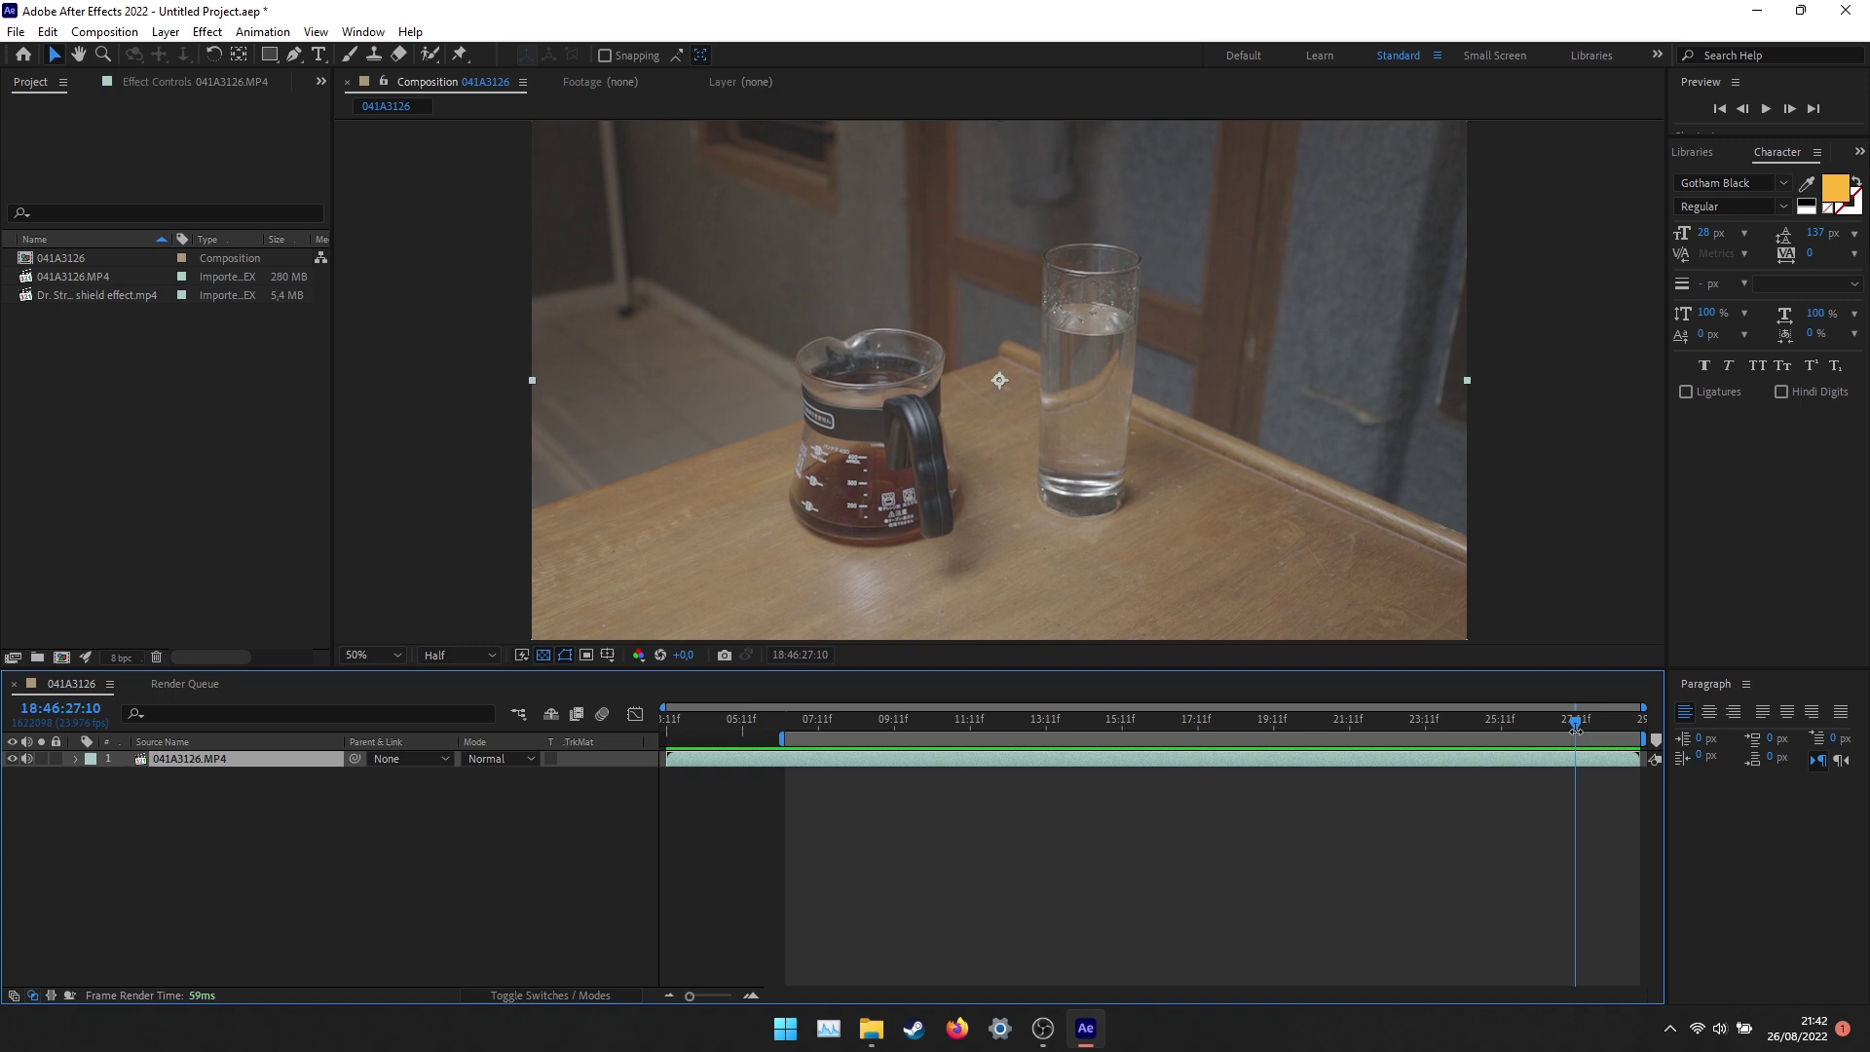
pyautogui.rightClick(1511, 737)
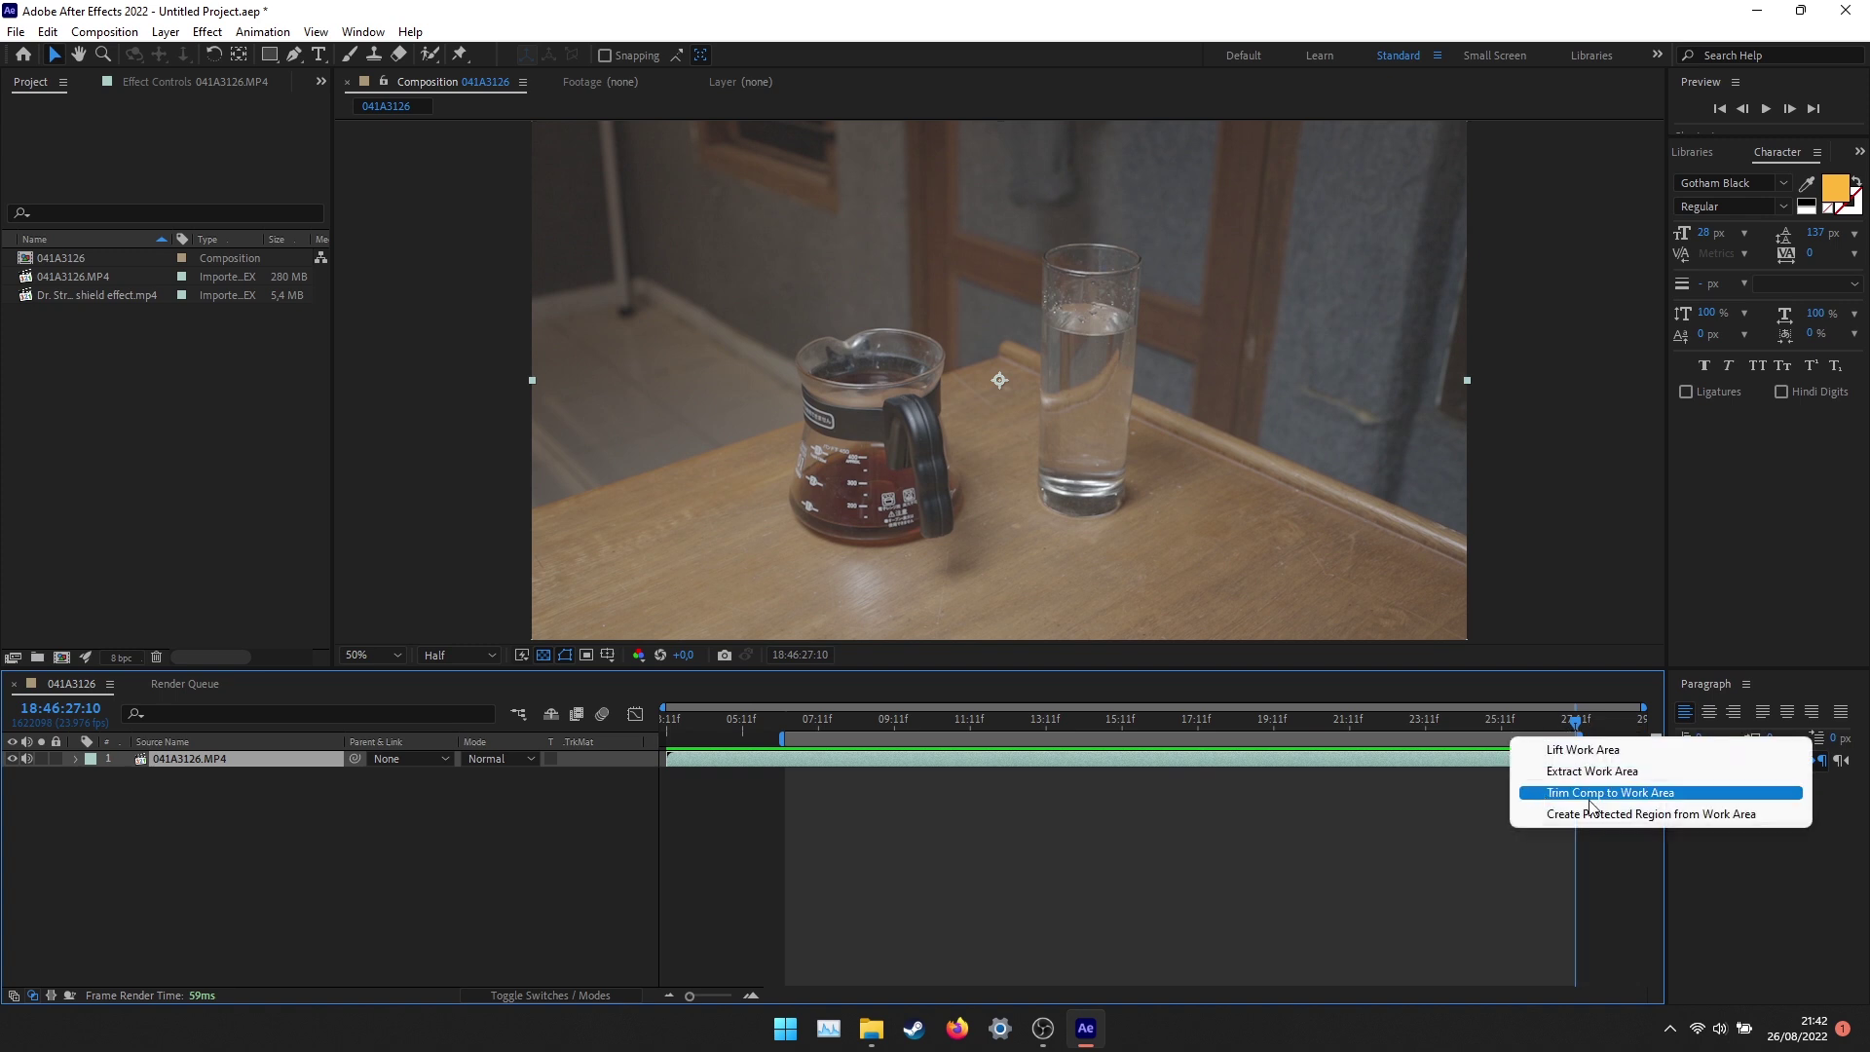
pyautogui.click(1587, 793)
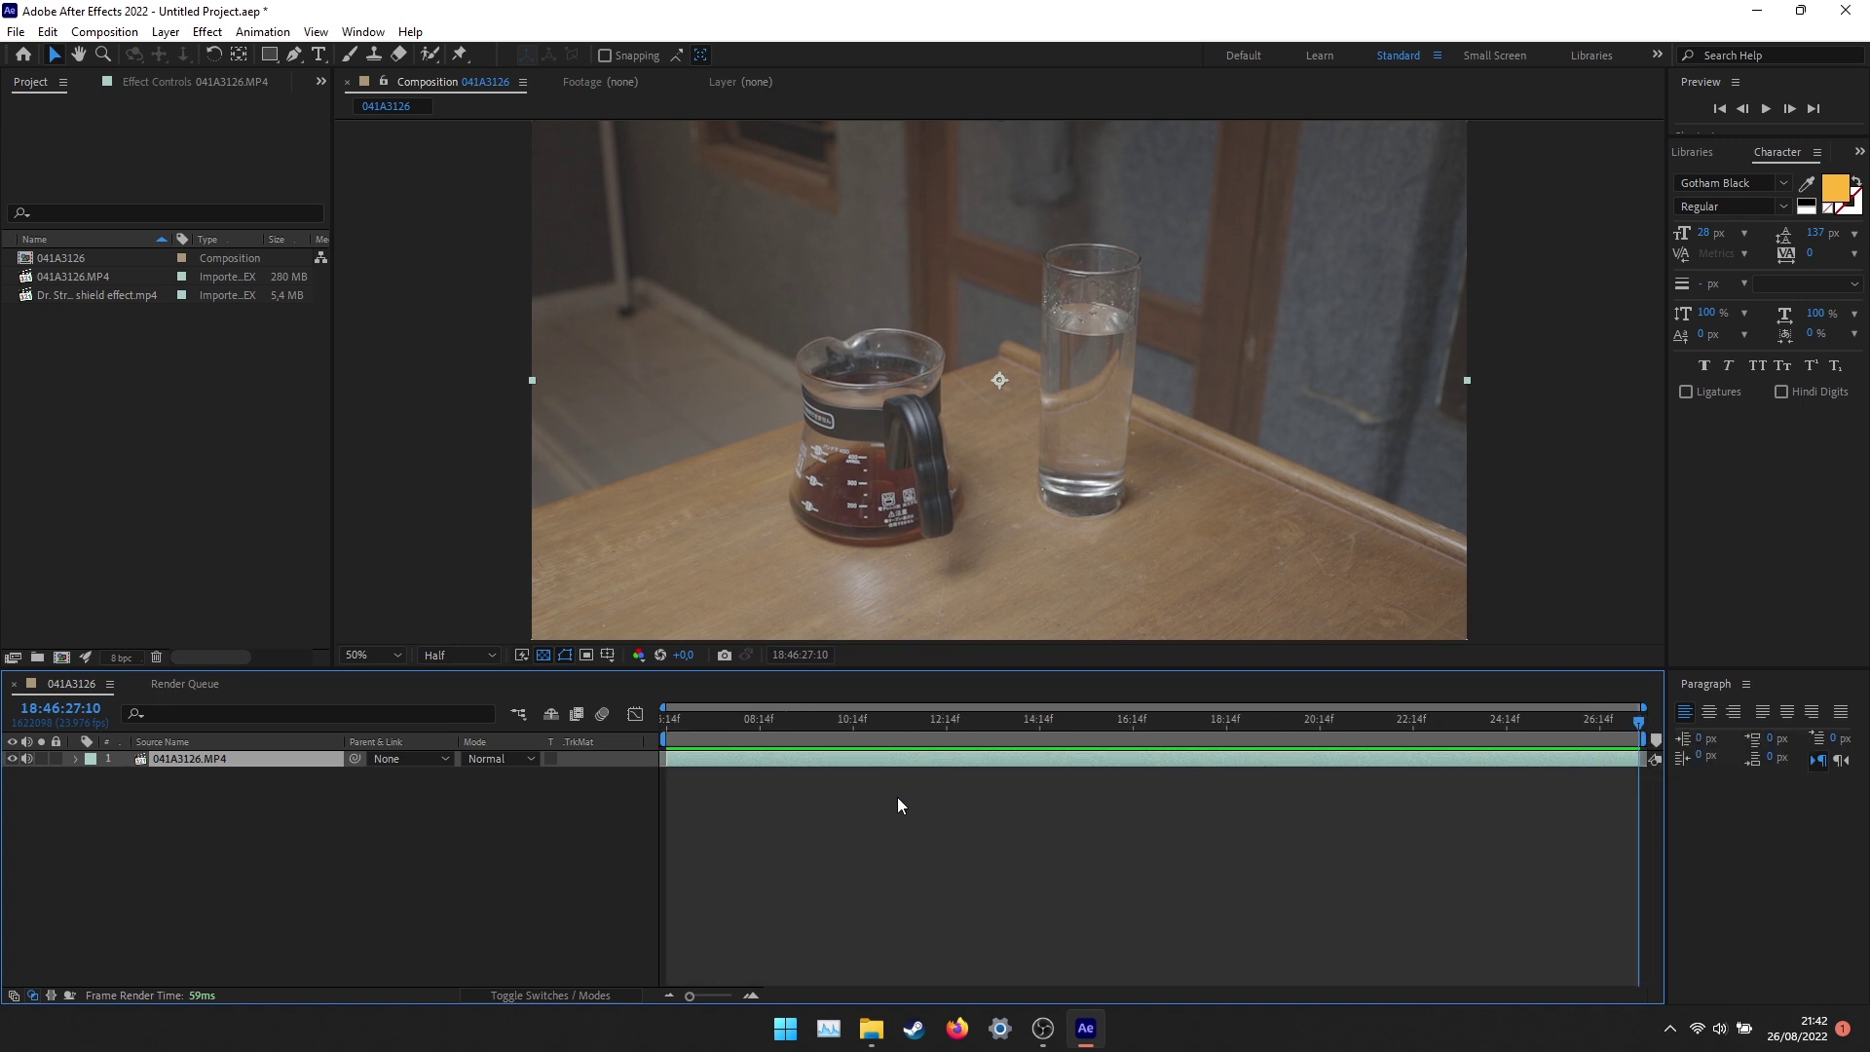
pyautogui.moveTo(652, 719); pyautogui.dragTo(627, 733)
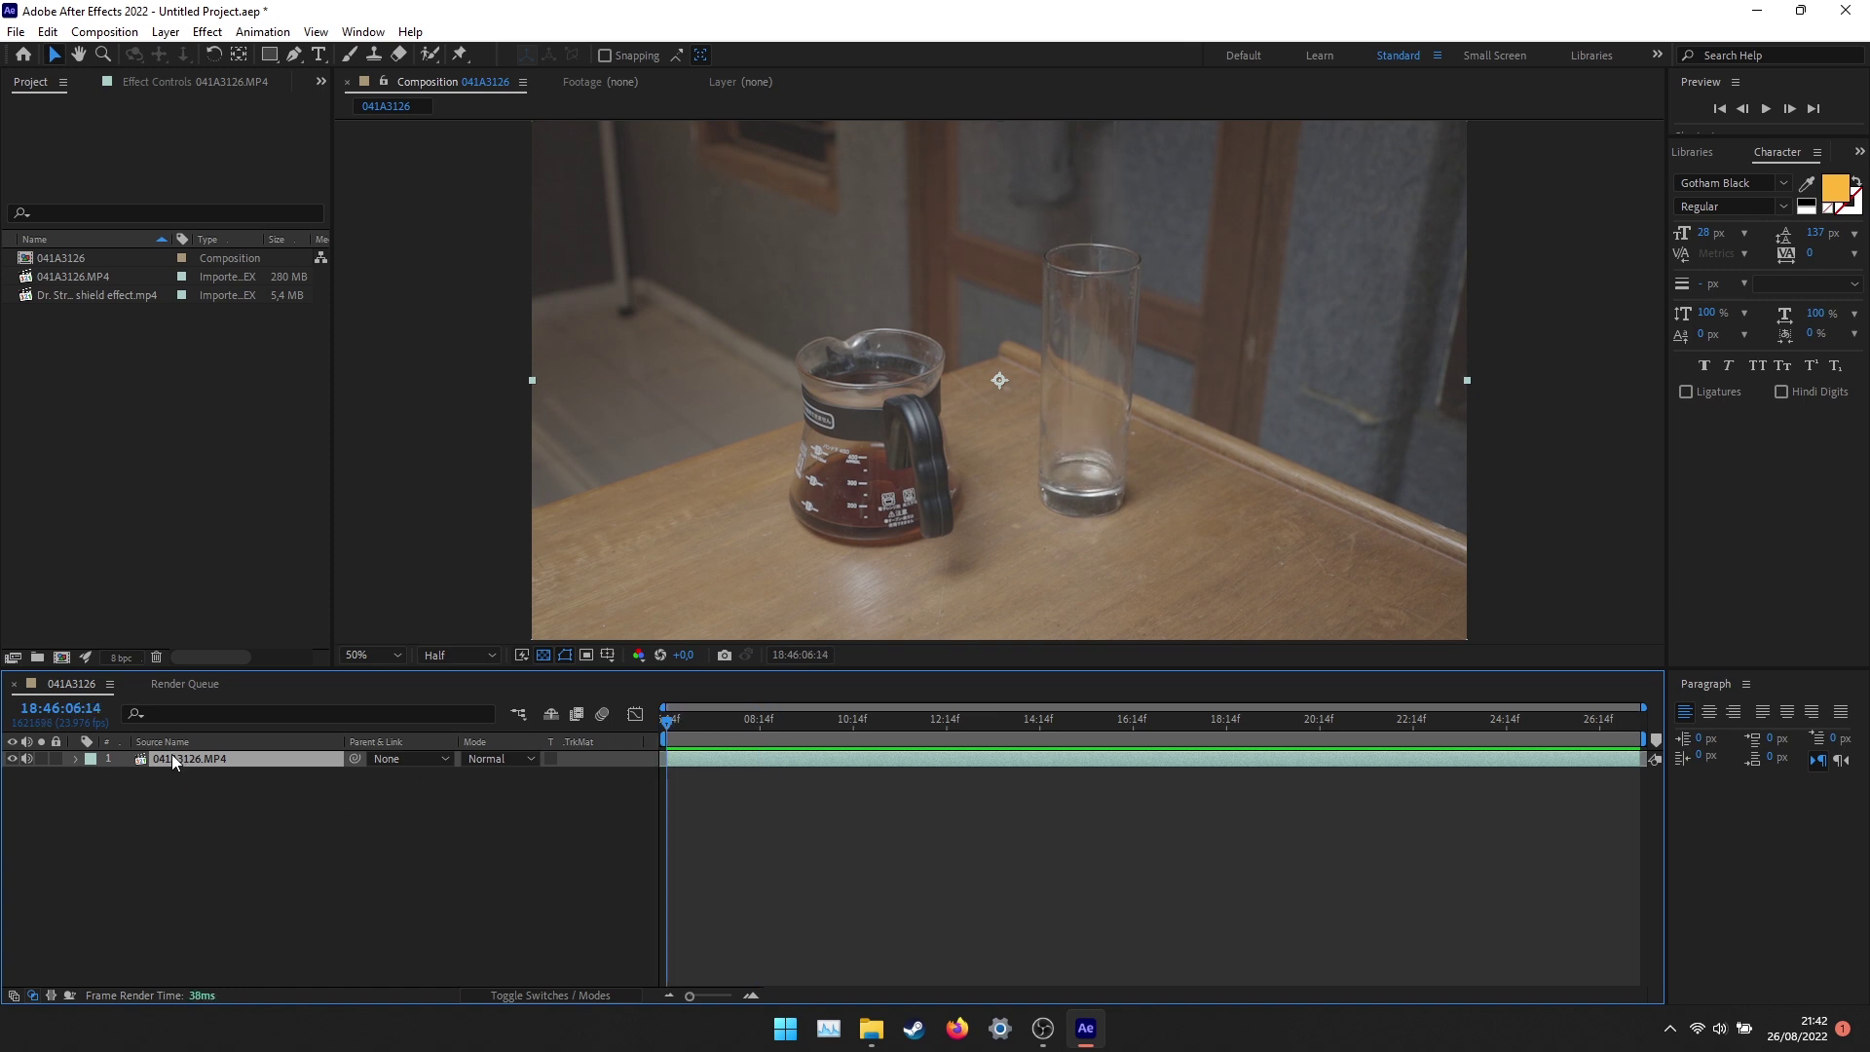
# Duplicate the glass-pour layer and preview the start of the pour.
pyautogui.hotkey('ctrl', 'd')
pyautogui.press('space')
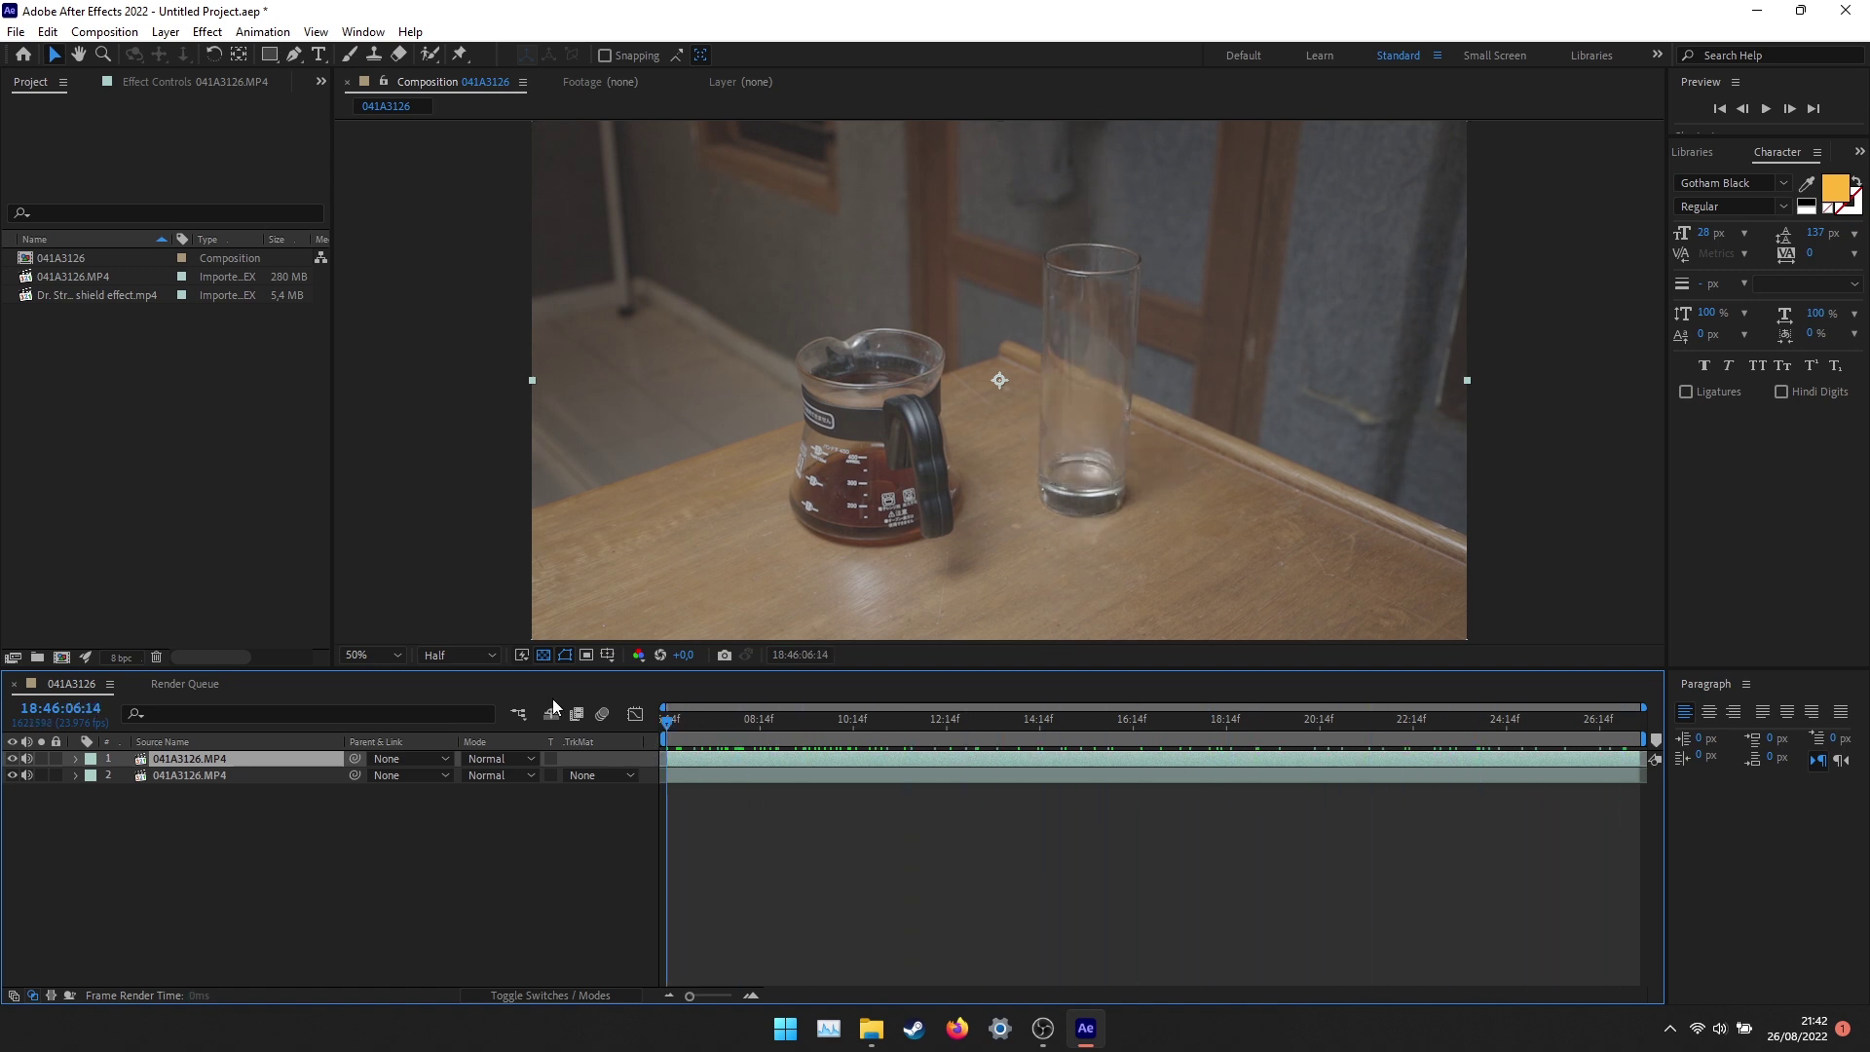
pyautogui.press('space')
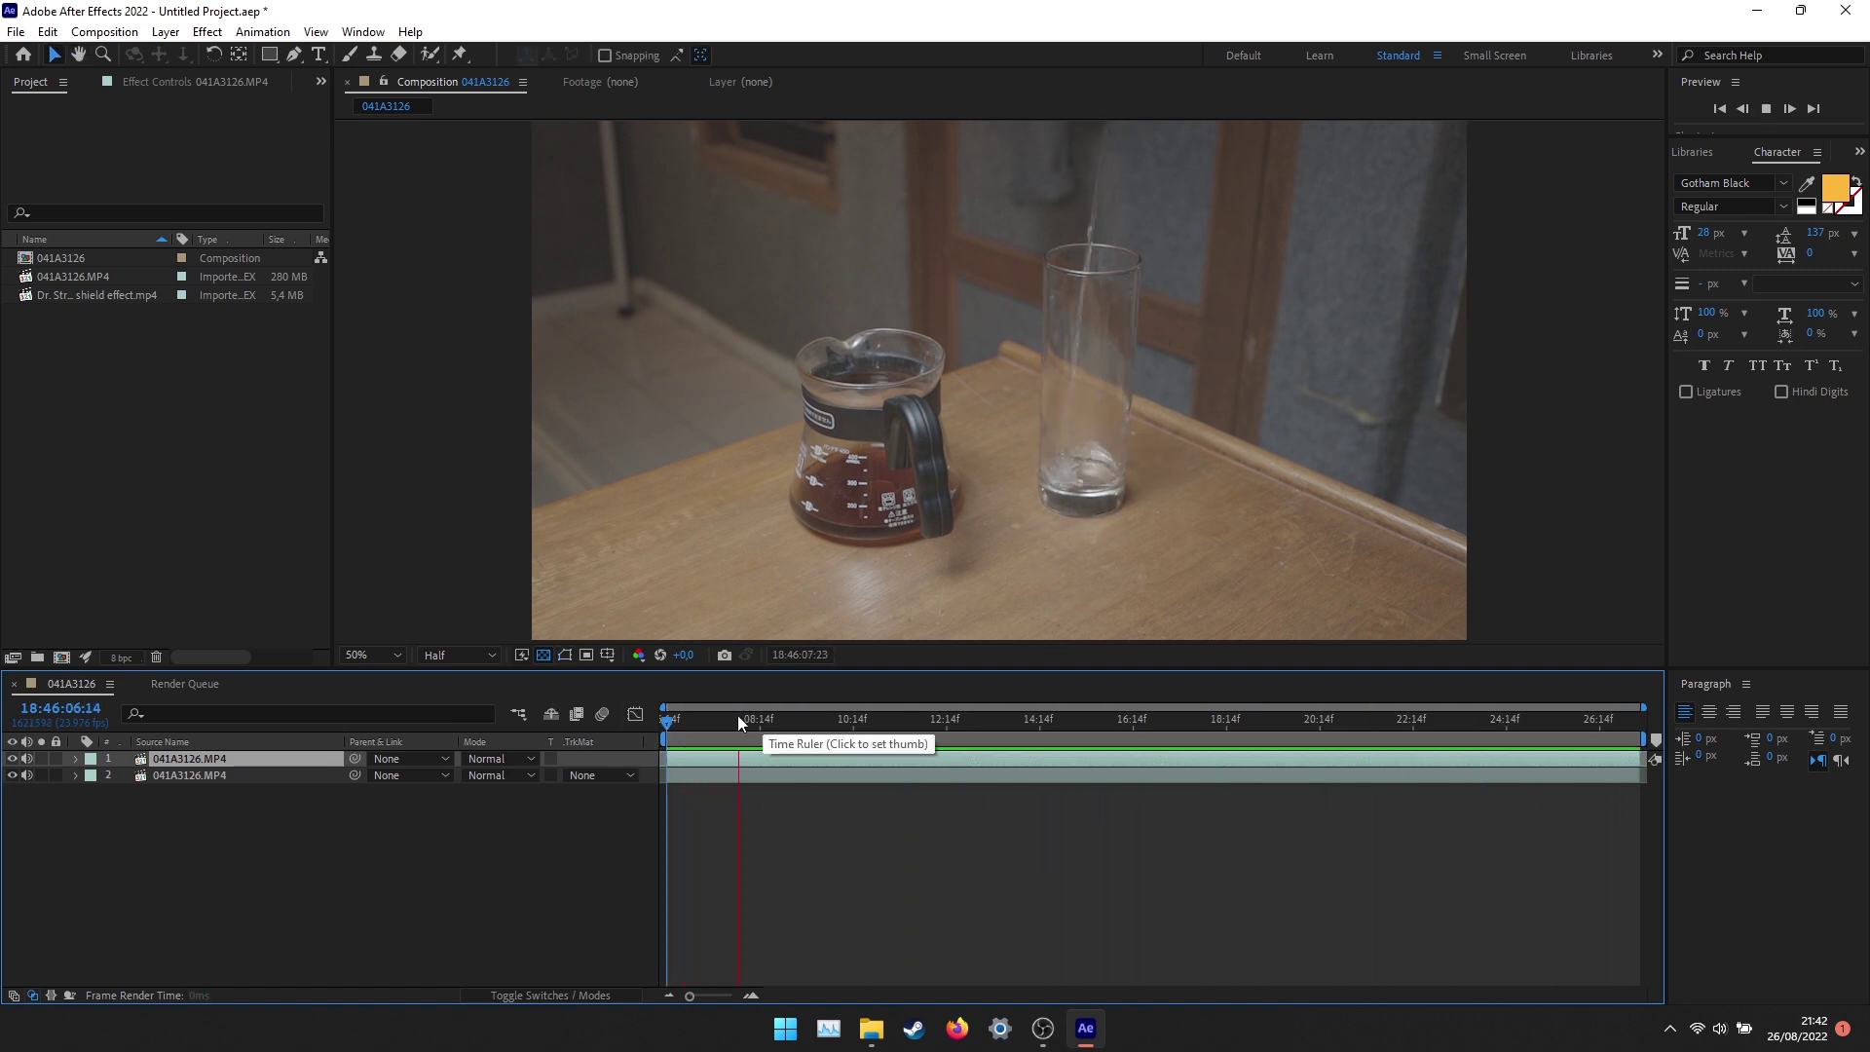
pyautogui.press('space')
# Mute the audio of both layers and scrub to 10:12 as the glass fills.
pyautogui.click(27, 775)
pyautogui.click(27, 758)
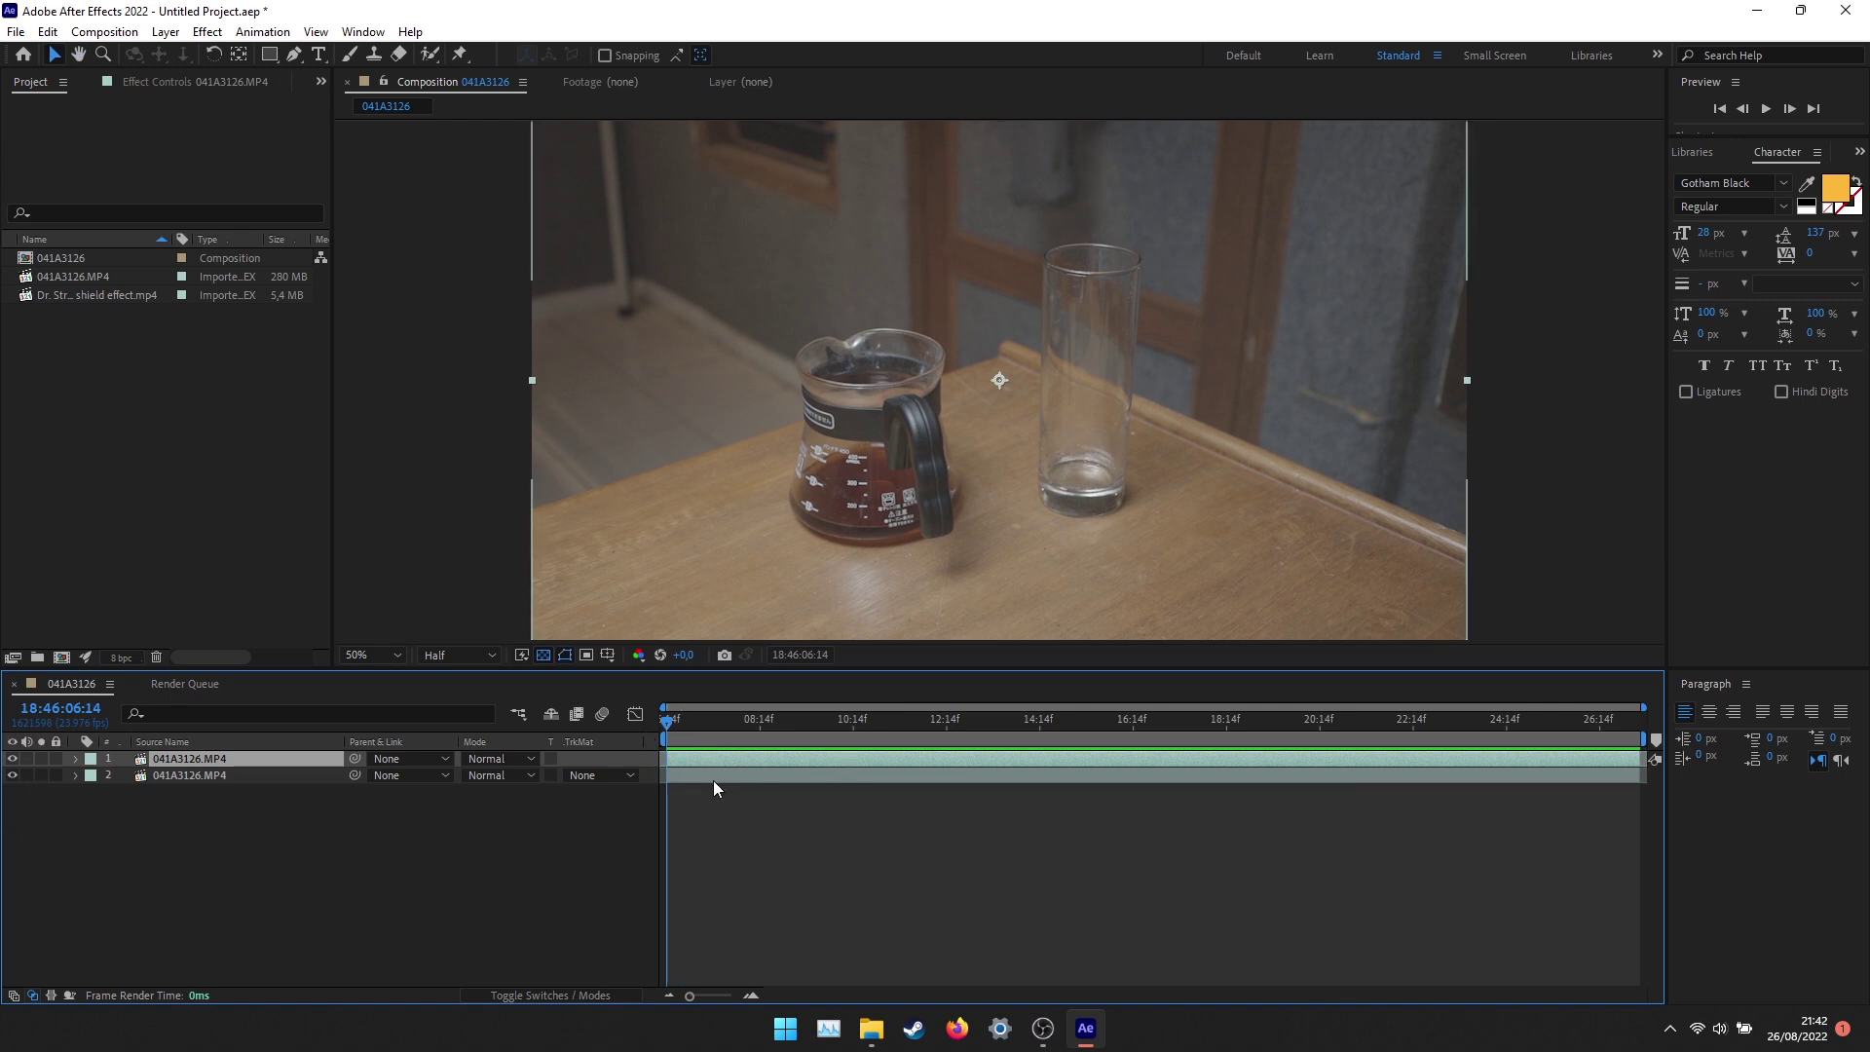
pyautogui.moveTo(669, 725); pyautogui.dragTo(752, 727)
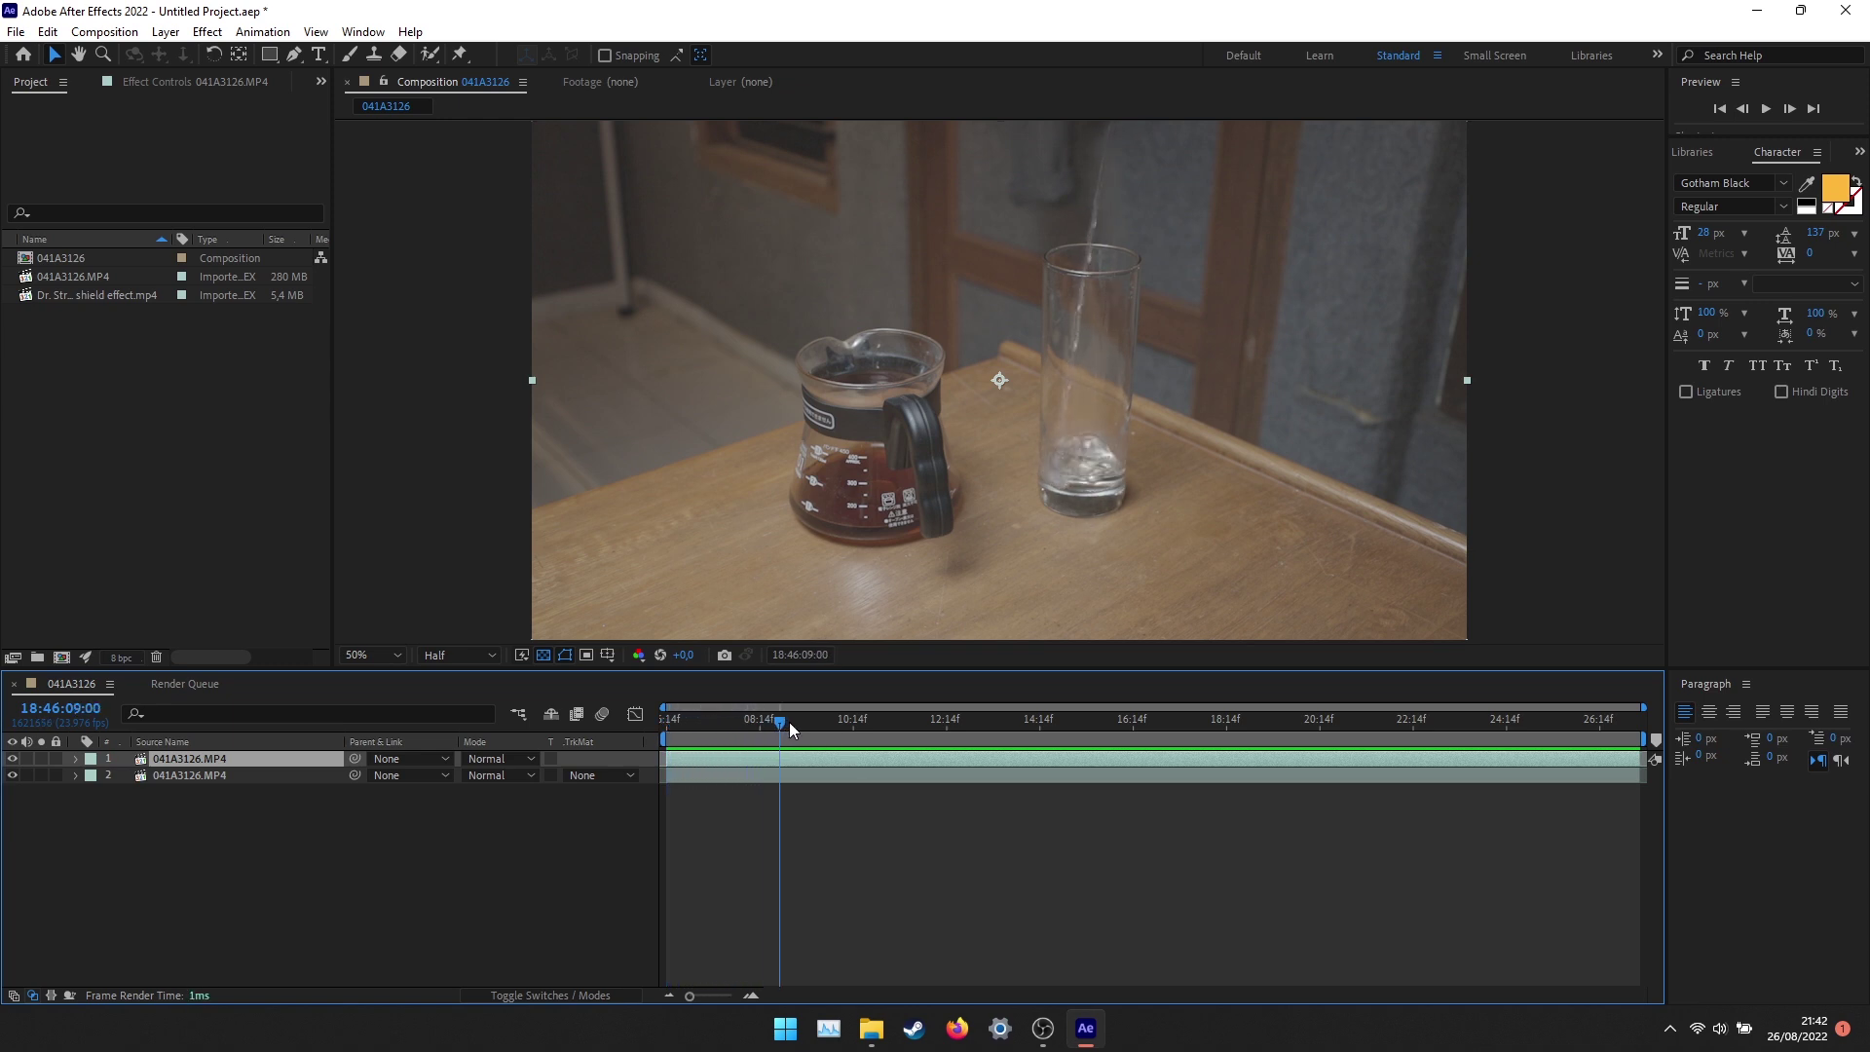
pyautogui.moveTo(752, 727)
pyautogui.mouseDown()
pyautogui.moveTo(849, 721)
pyautogui.moveTo(631, 732)
pyautogui.mouseUp()
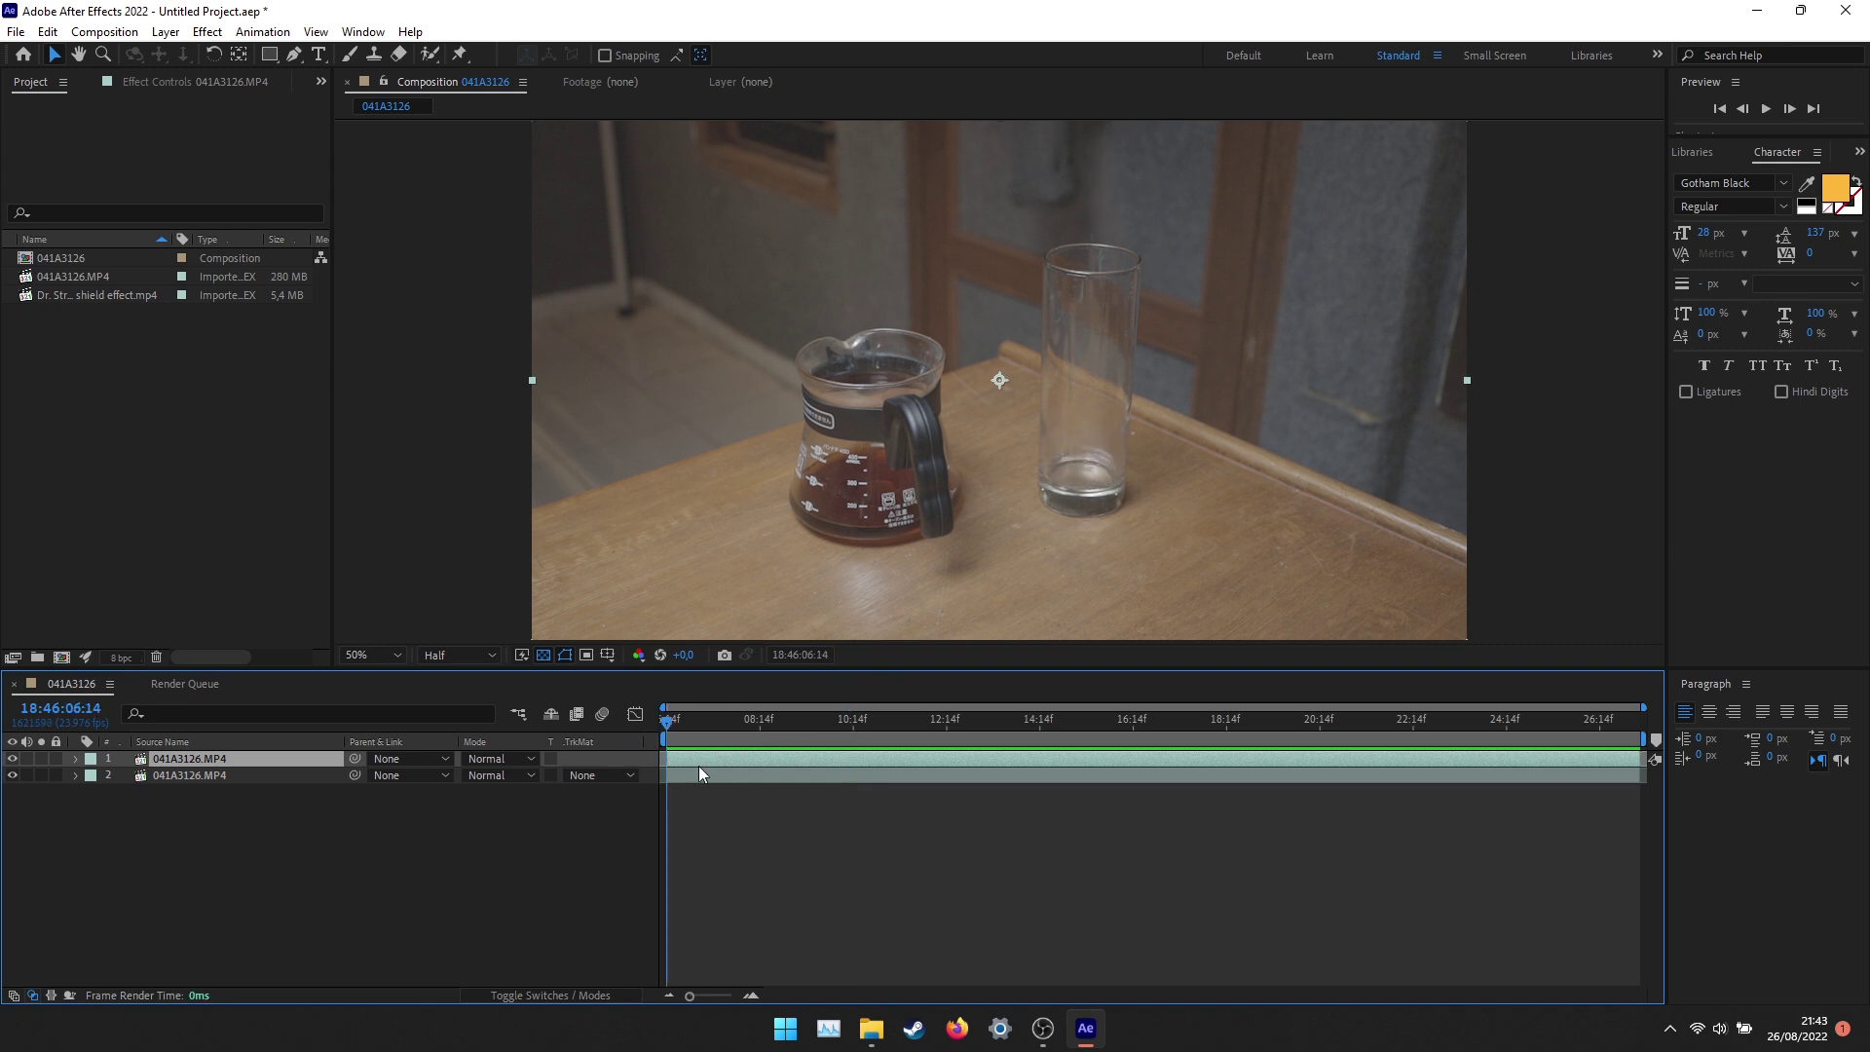
# Freeze the top layer on its current frame.
pyautogui.rightClick(699, 765)
pyautogui.moveTo(911, 307)
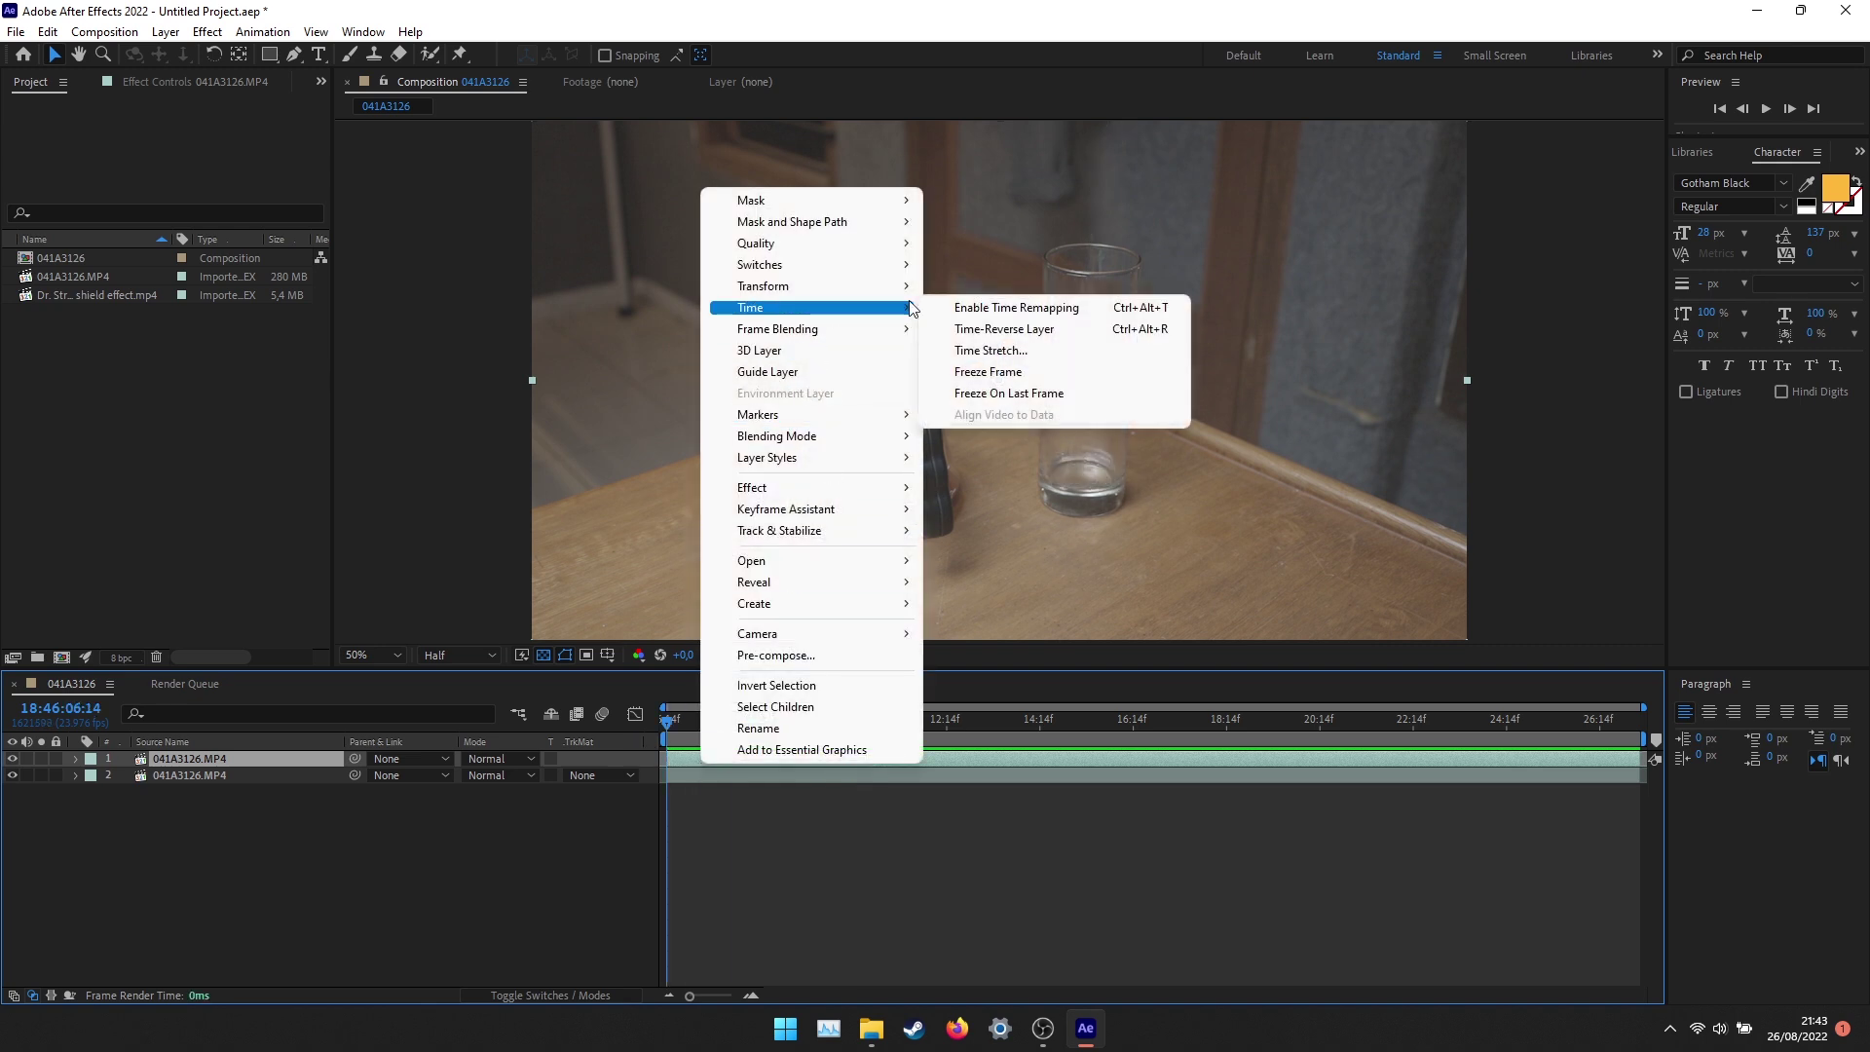
pyautogui.click(969, 371)
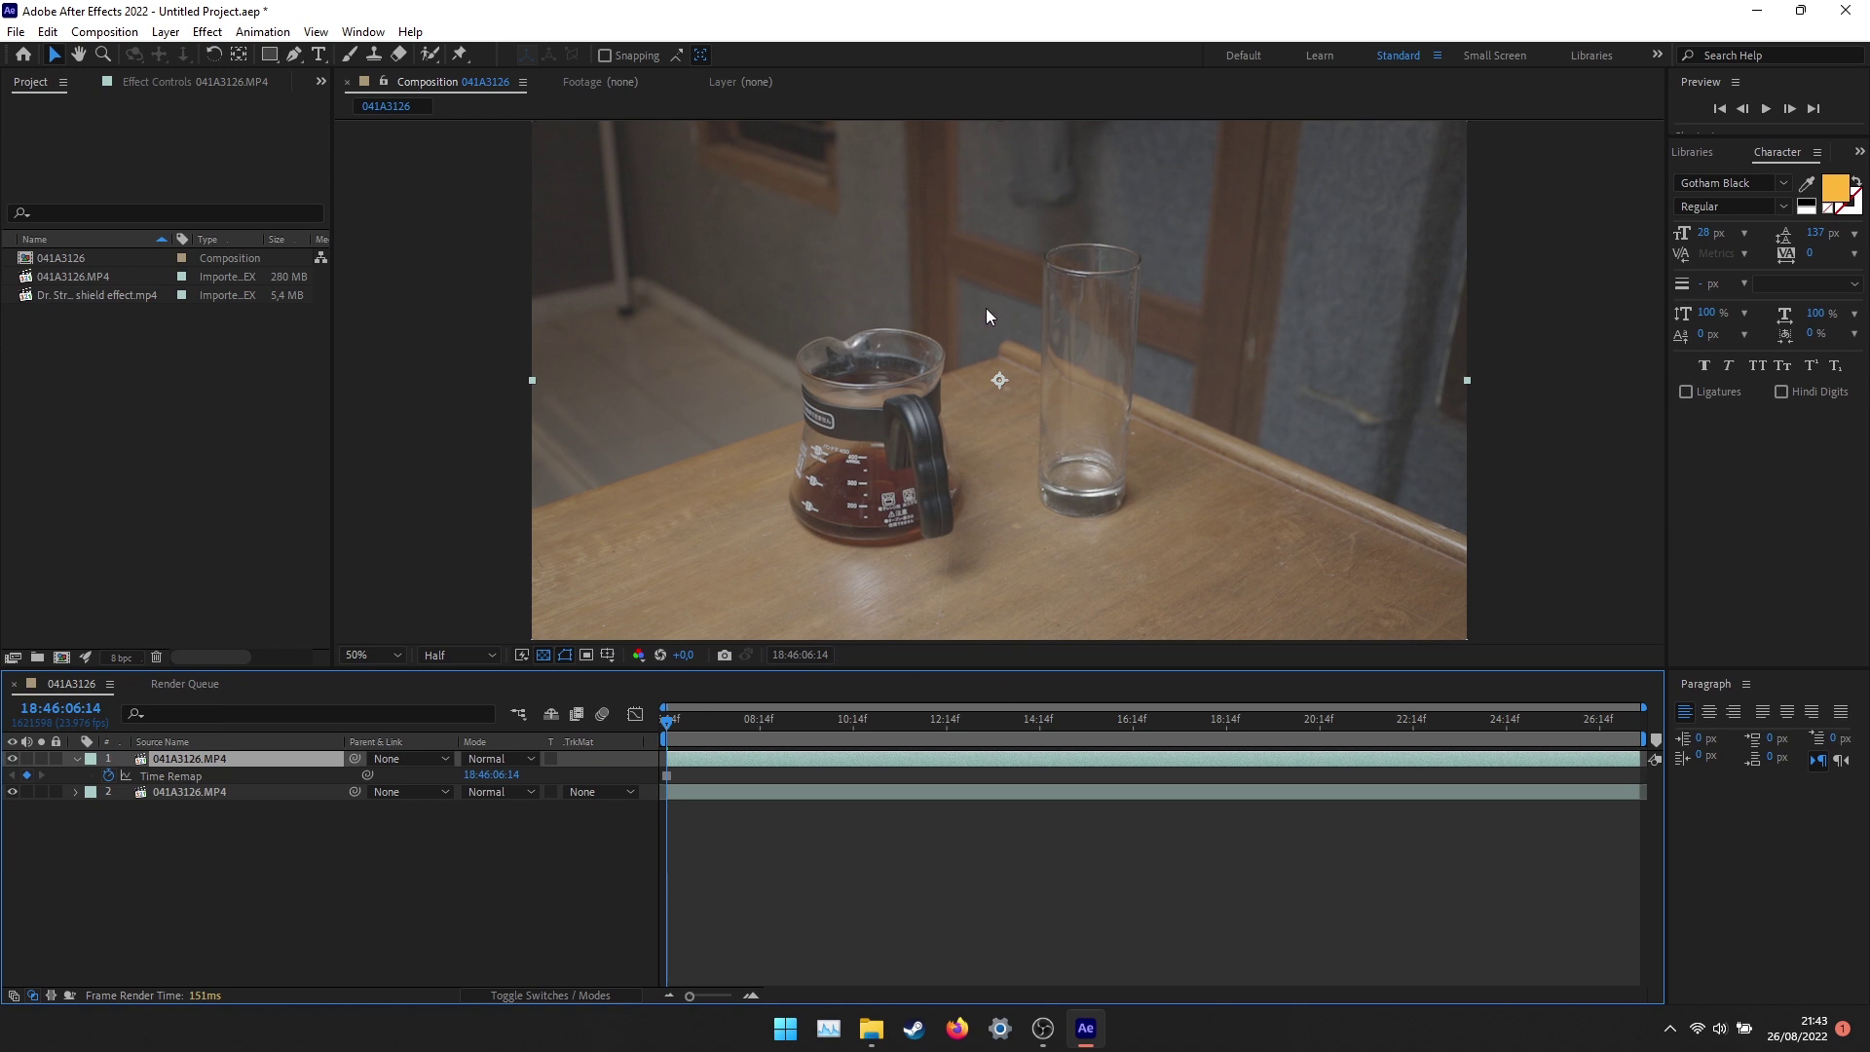
# Collapse the top layer and toggle its visibility off and on to compare with the clip beneath.
pyautogui.click(305, 903)
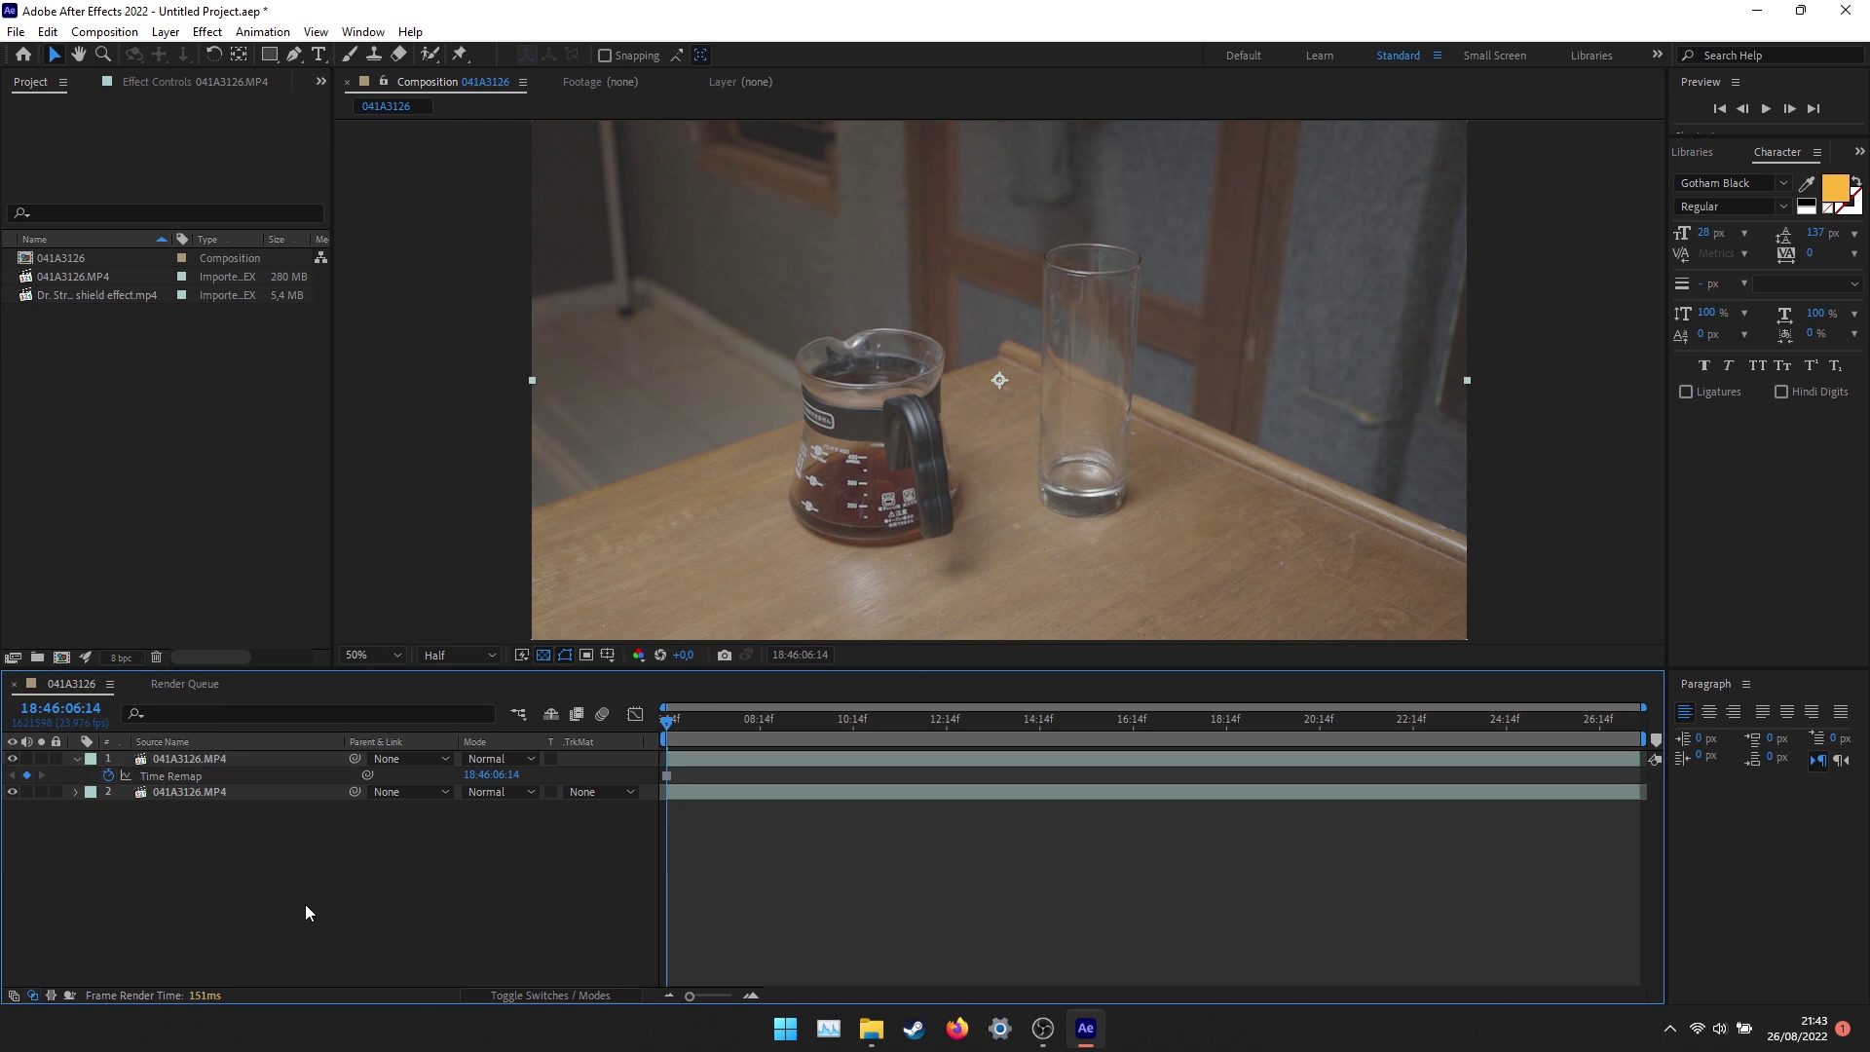
pyautogui.click(76, 760)
pyautogui.click(13, 758)
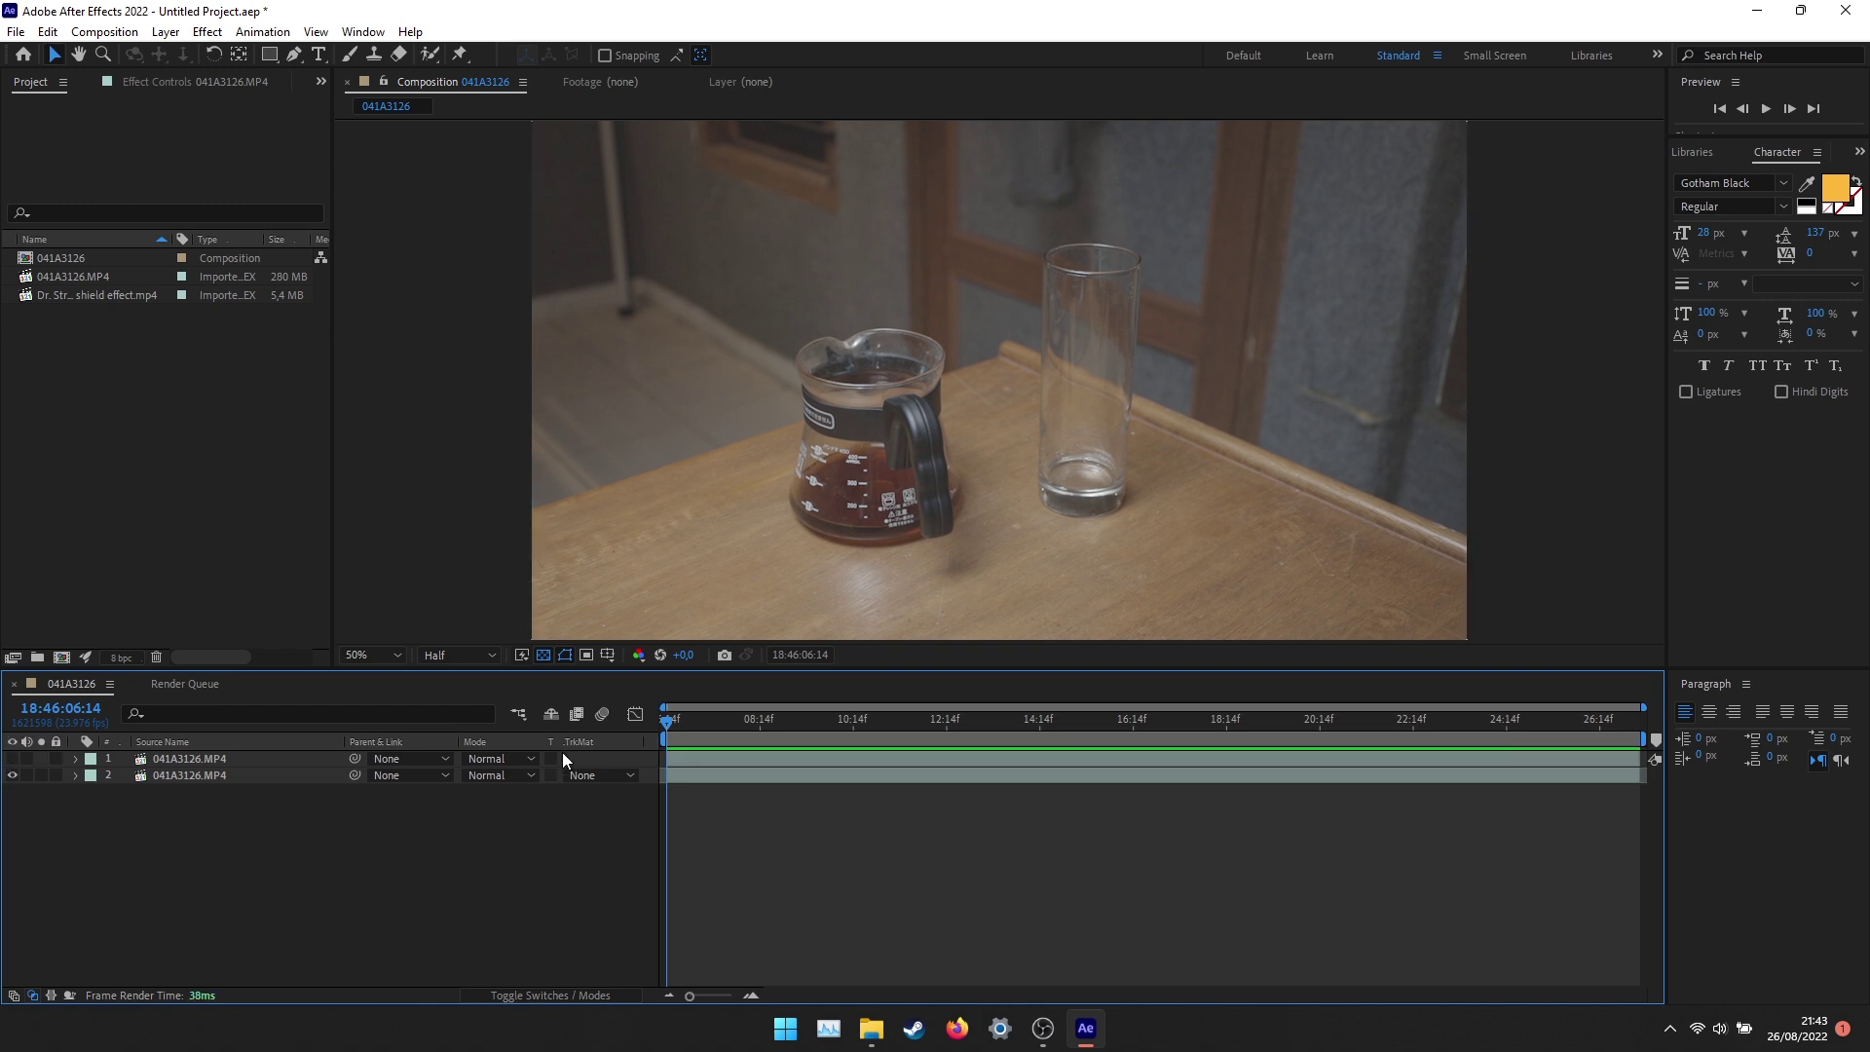
pyautogui.moveTo(666, 733); pyautogui.dragTo(679, 736)
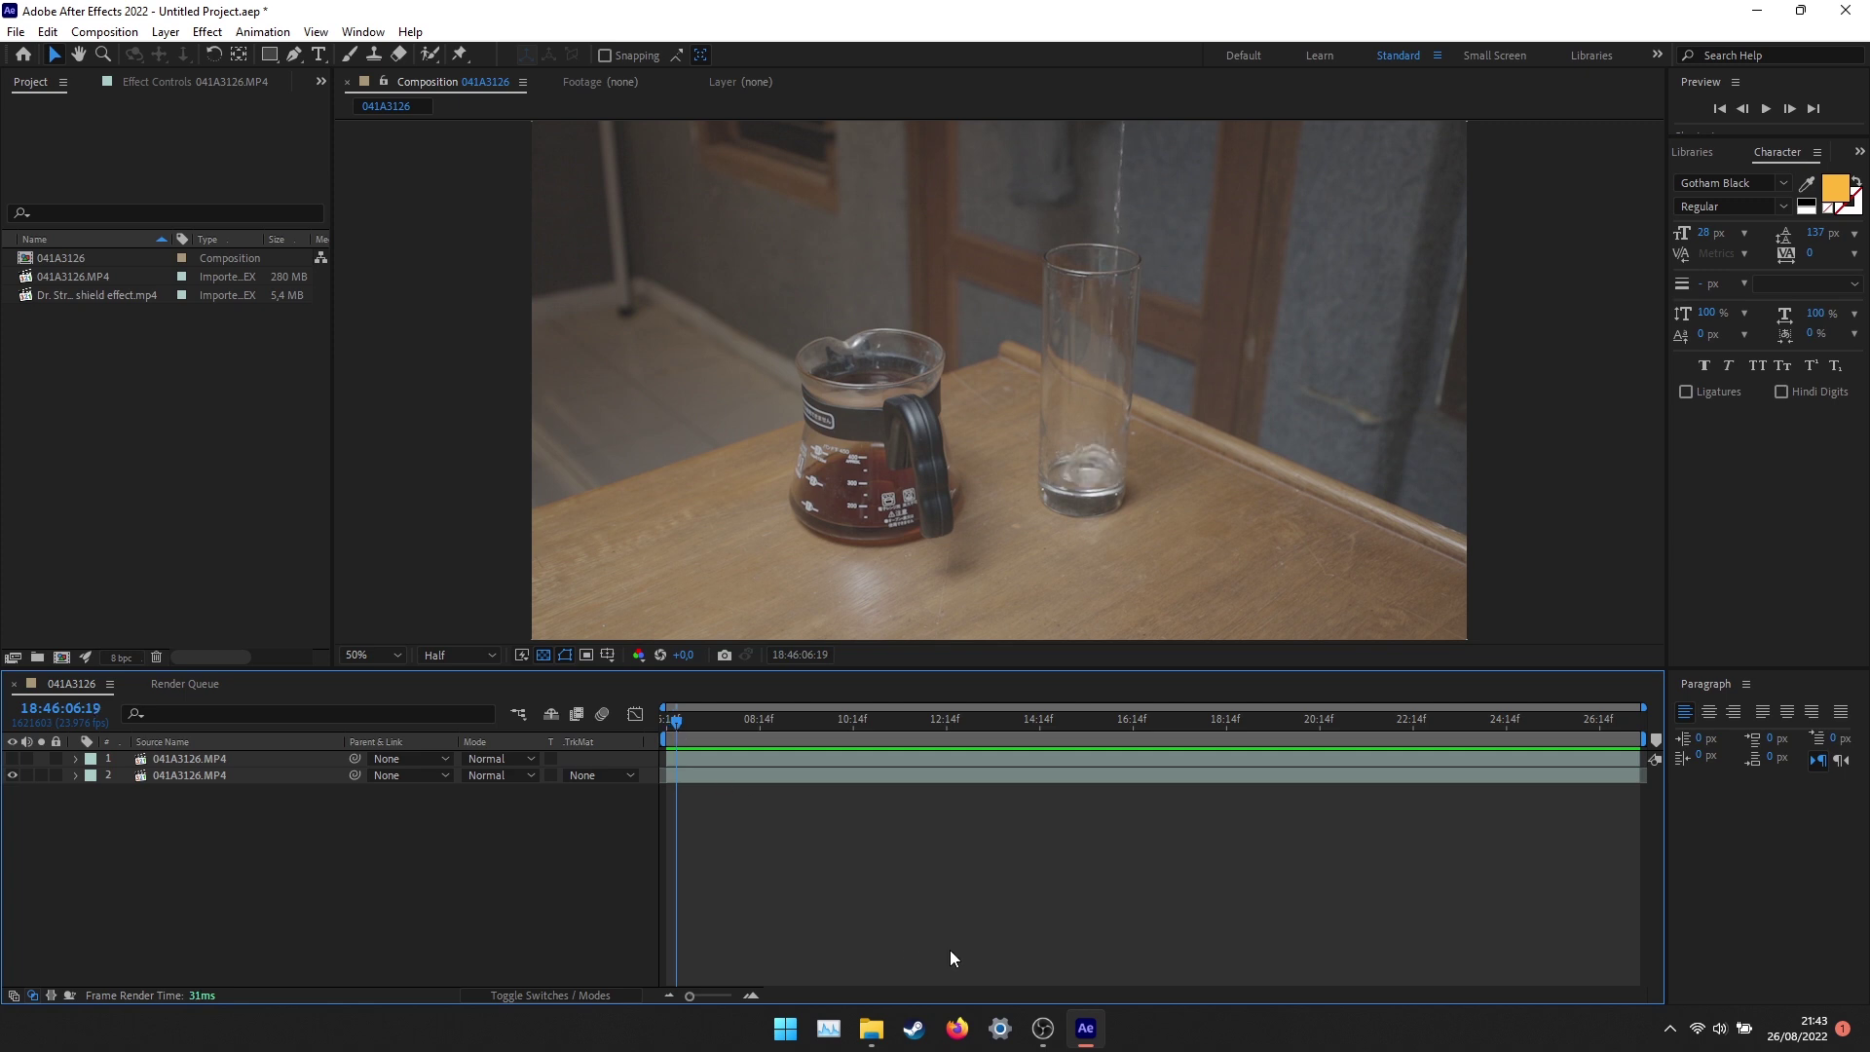
pyautogui.click(11, 758)
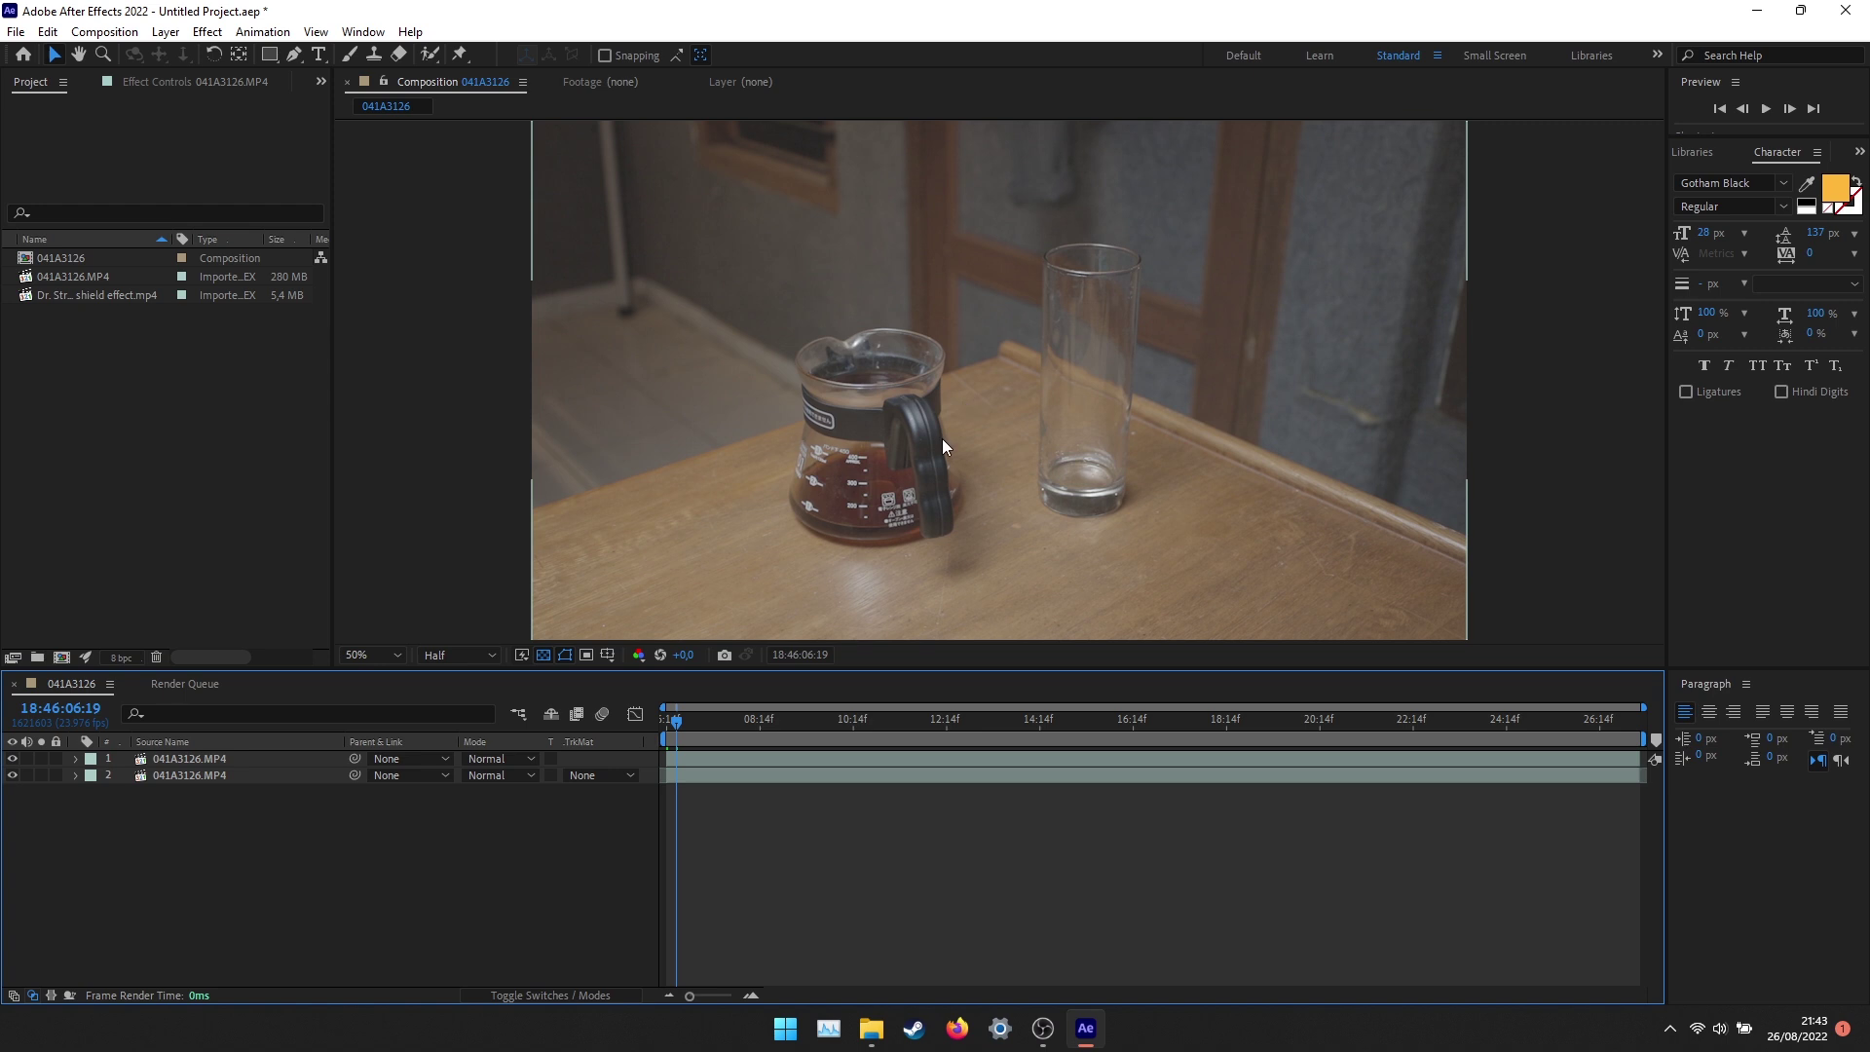
# Select the top video layer in the timeline.
pyautogui.click(390, 656)
pyautogui.click(489, 913)
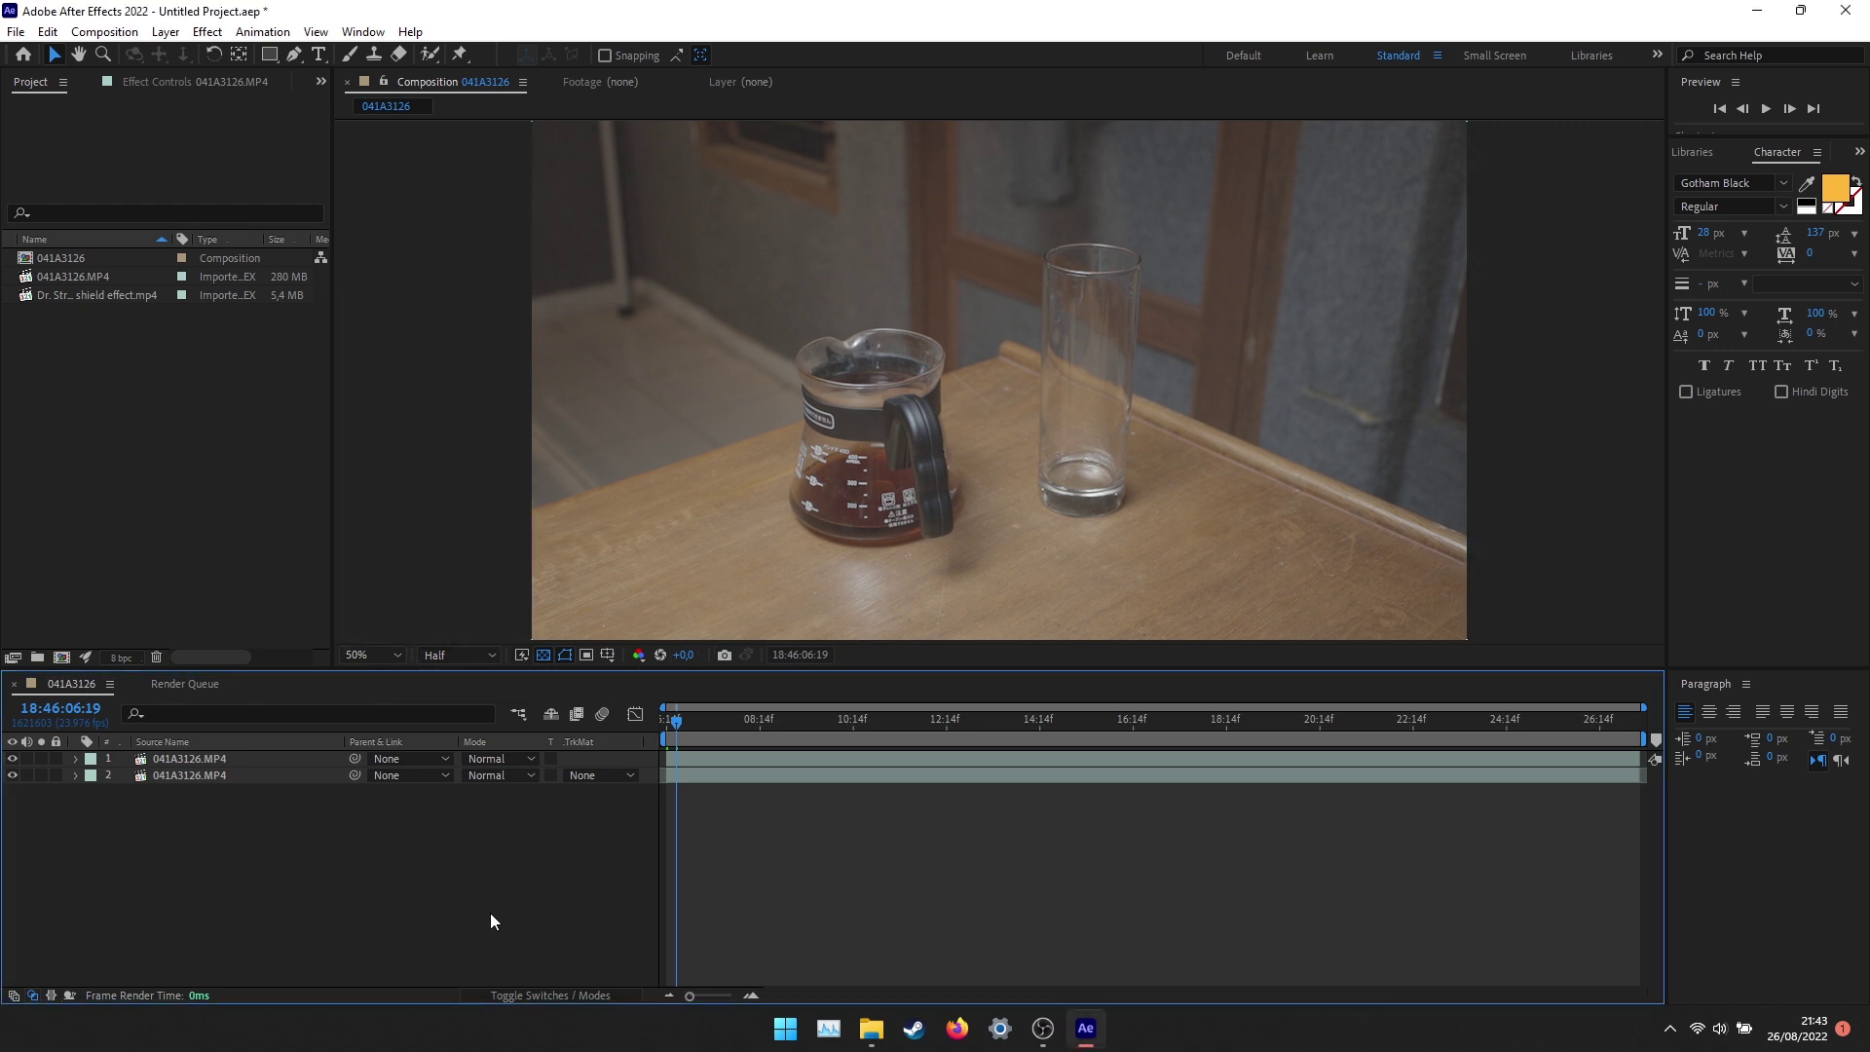
pyautogui.click(732, 762)
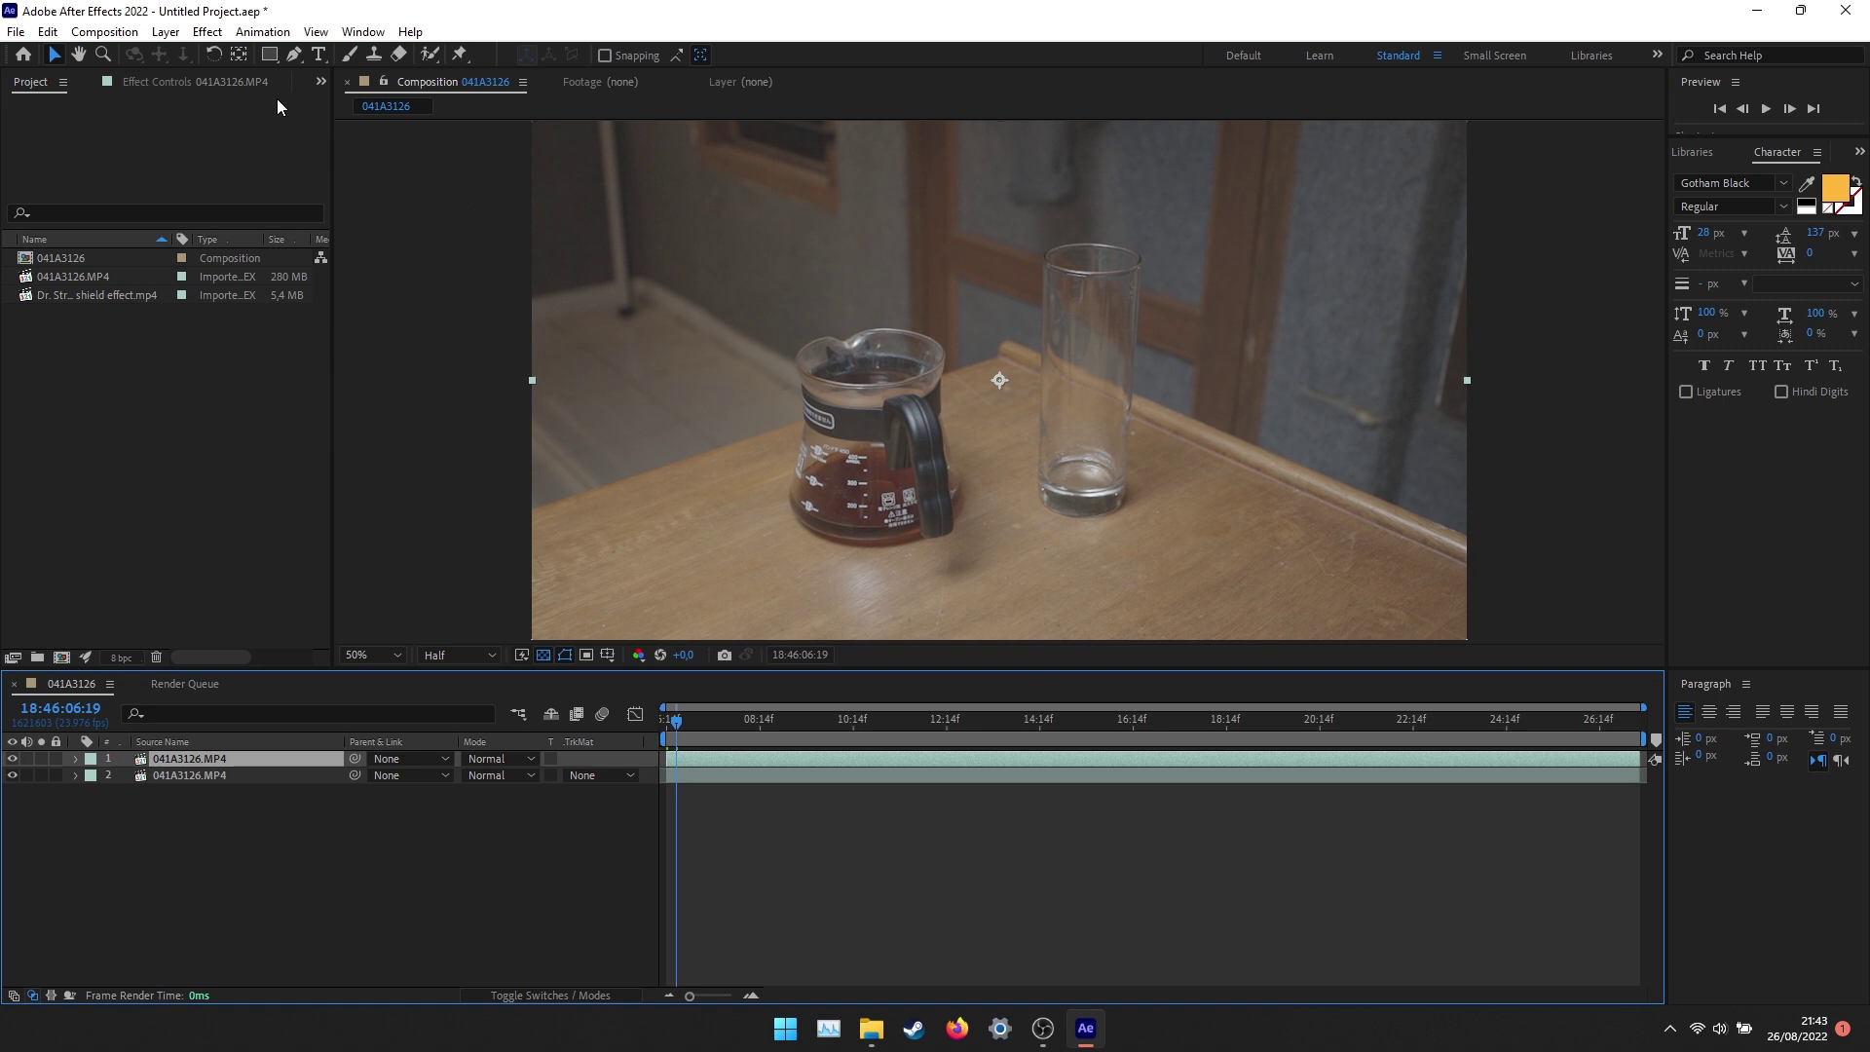
pyautogui.click(270, 54)
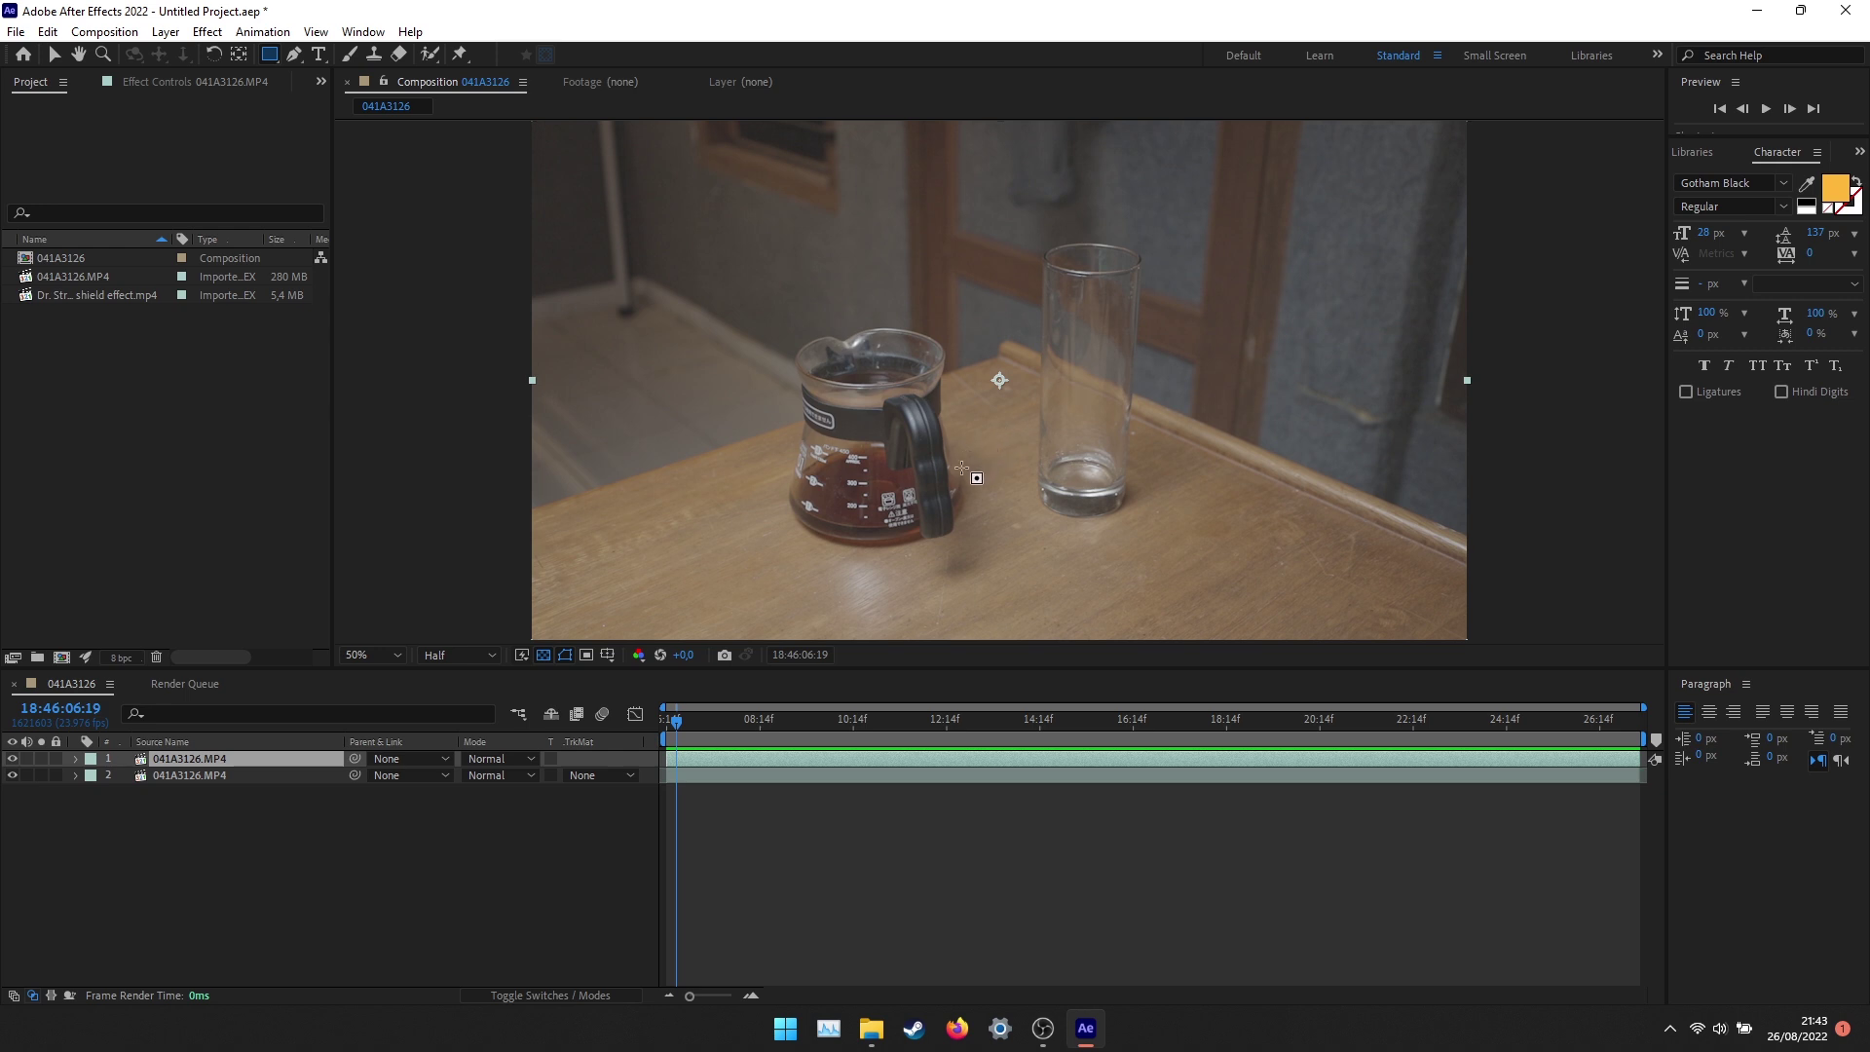
# Draw a rectangle mask around the glass on the top layer and feather it by 54 px.
pyautogui.moveTo(965, 466)
pyautogui.mouseDown()
pyautogui.moveTo(1312, 385)
pyautogui.moveTo(1302, 101)
pyautogui.mouseUp()
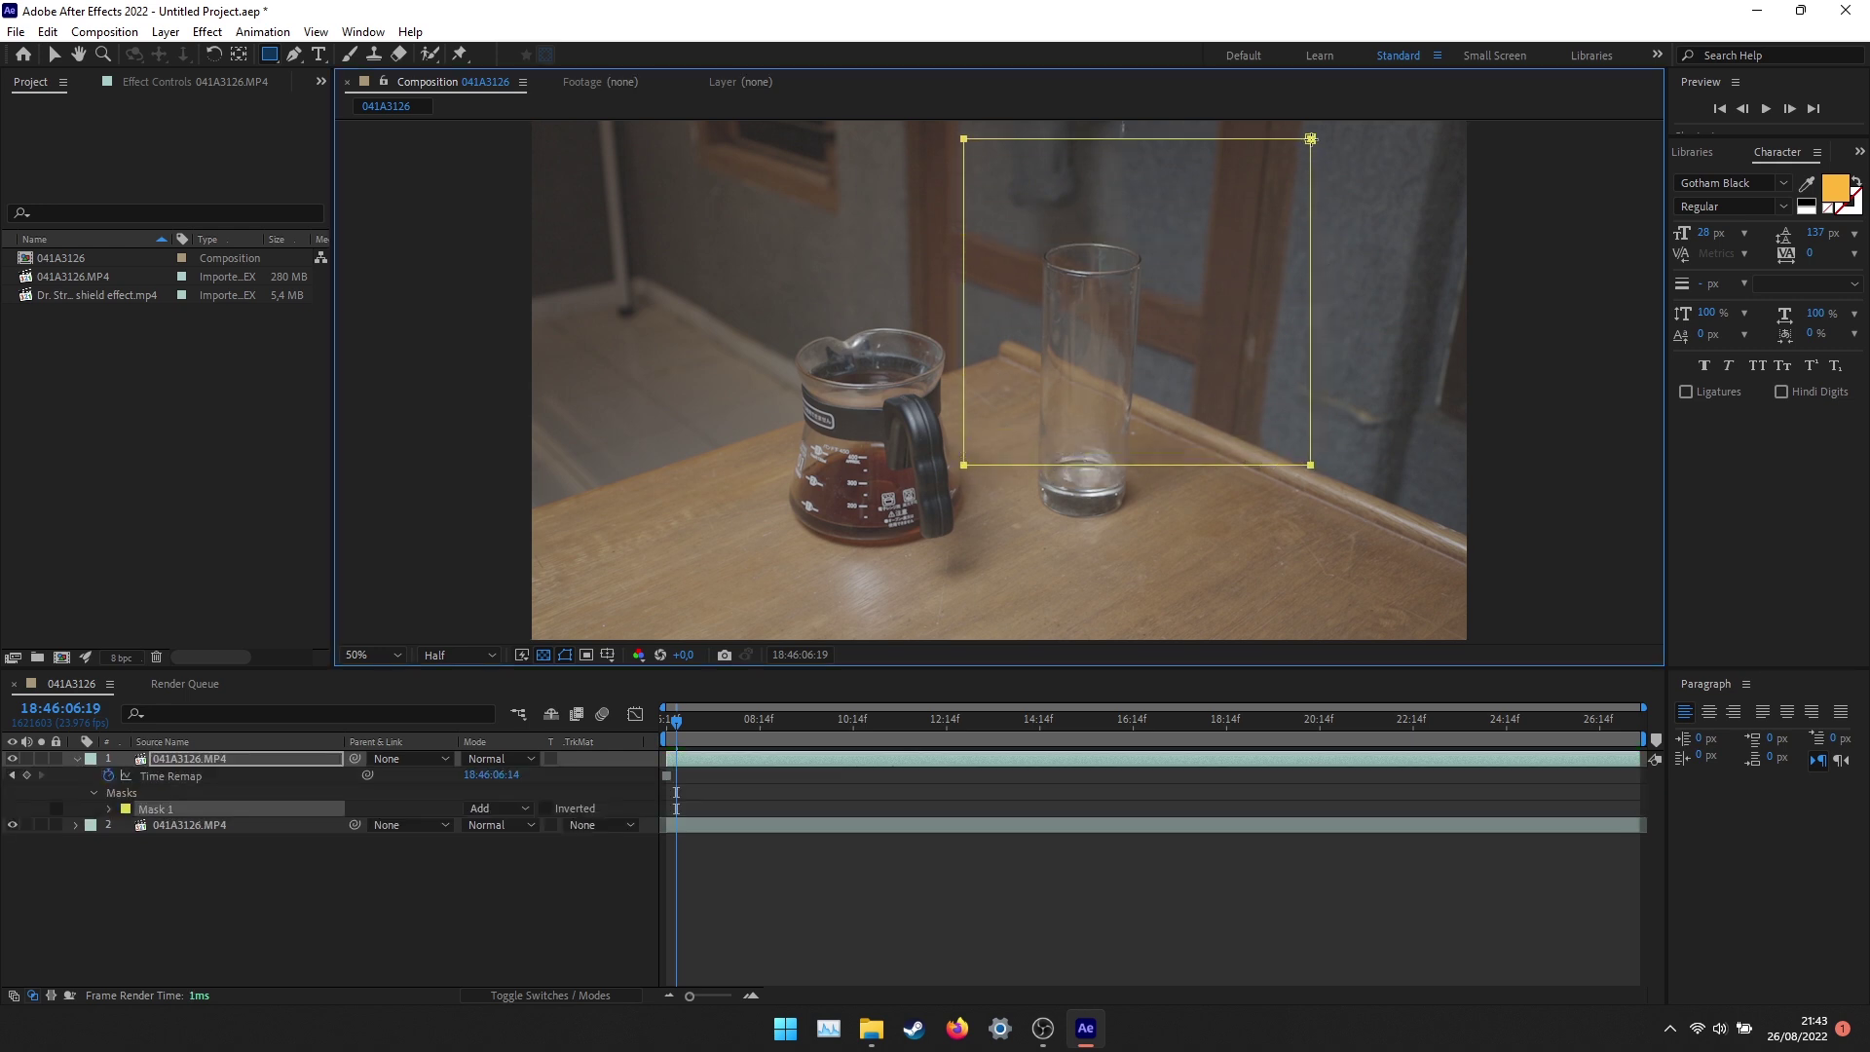
pyautogui.moveTo(1302, 102); pyautogui.dragTo(1308, 80)
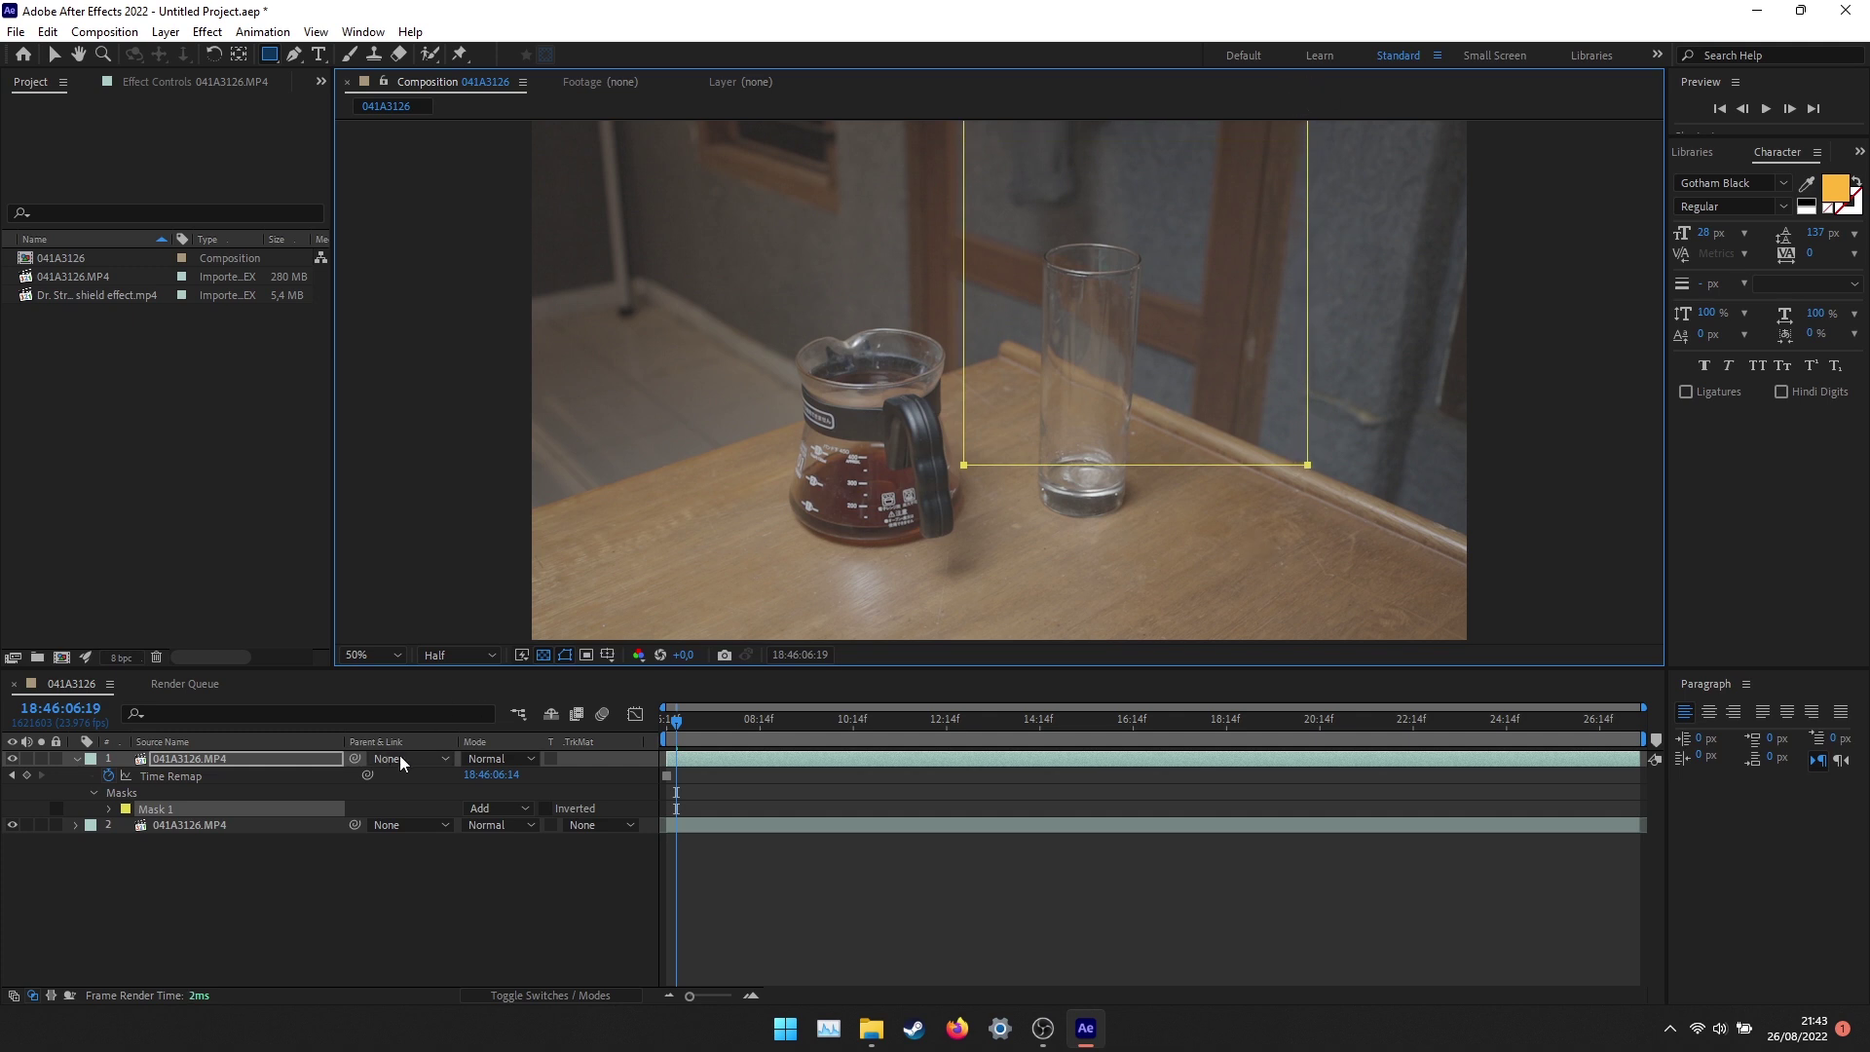
pyautogui.click(109, 811)
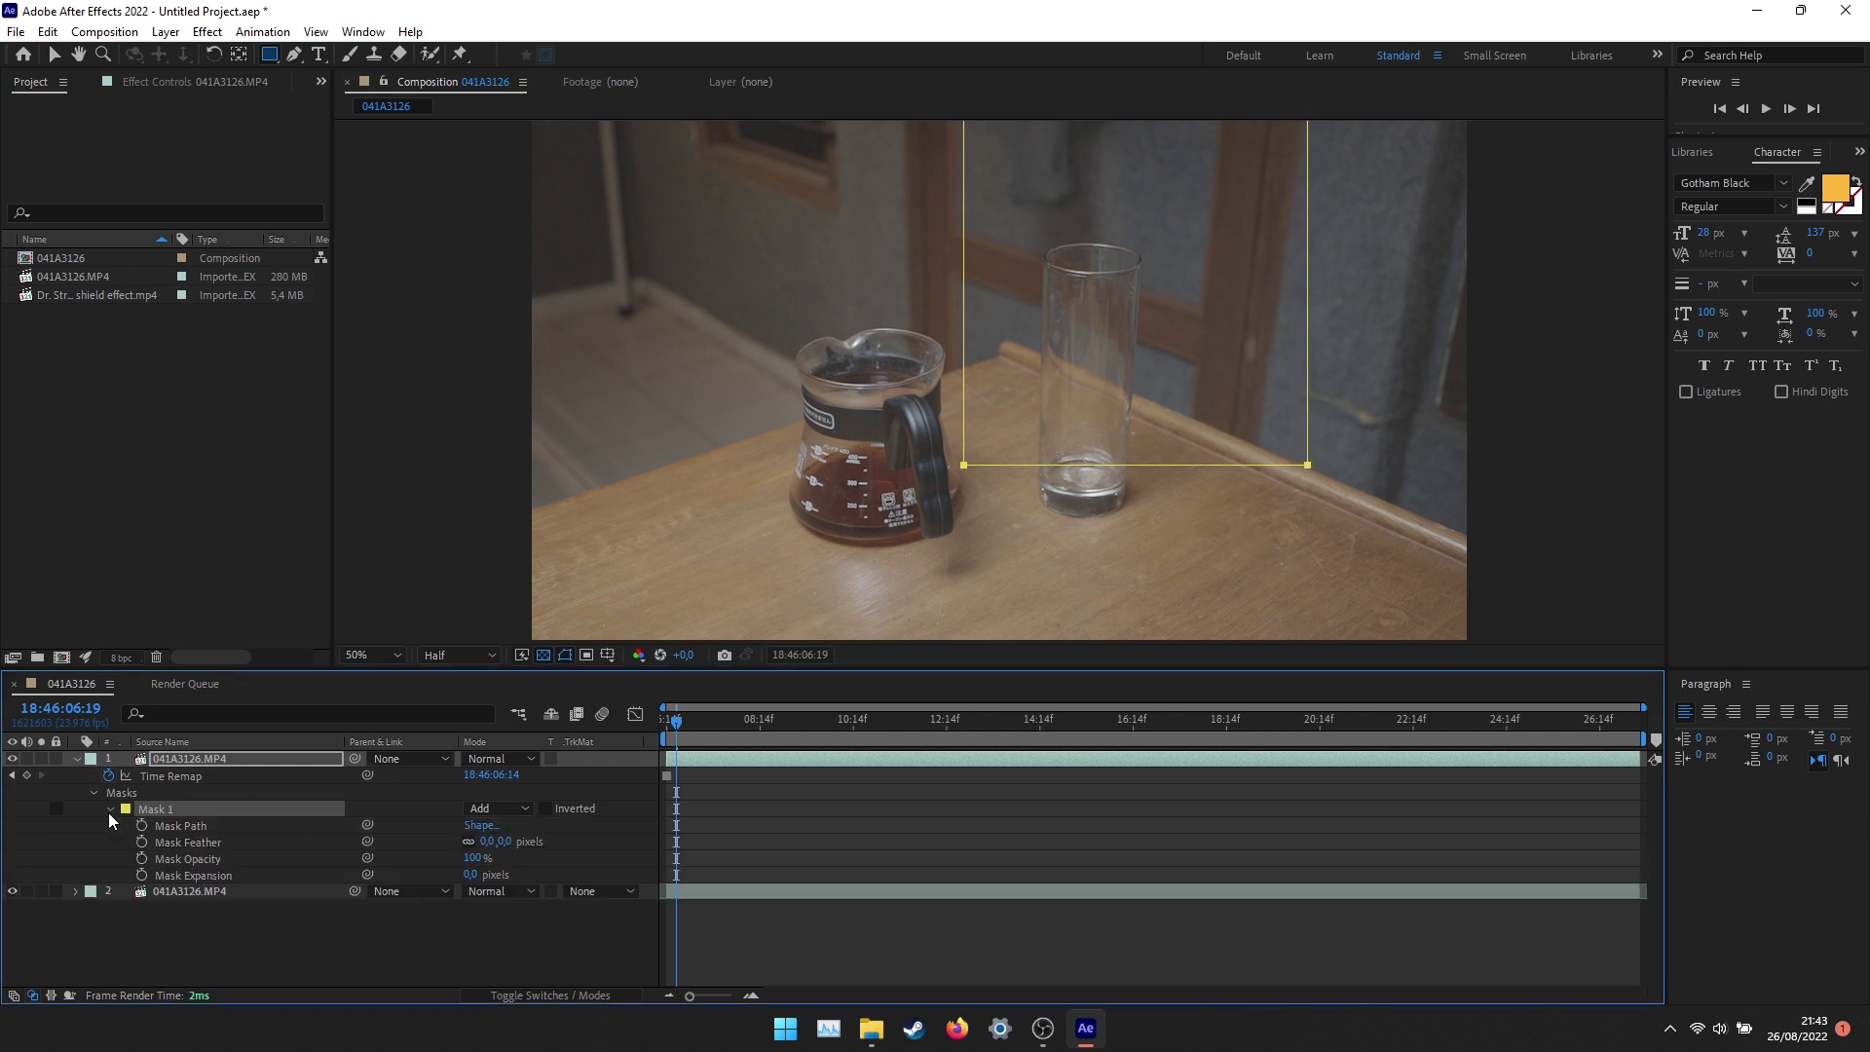
pyautogui.moveTo(497, 841); pyautogui.dragTo(536, 841)
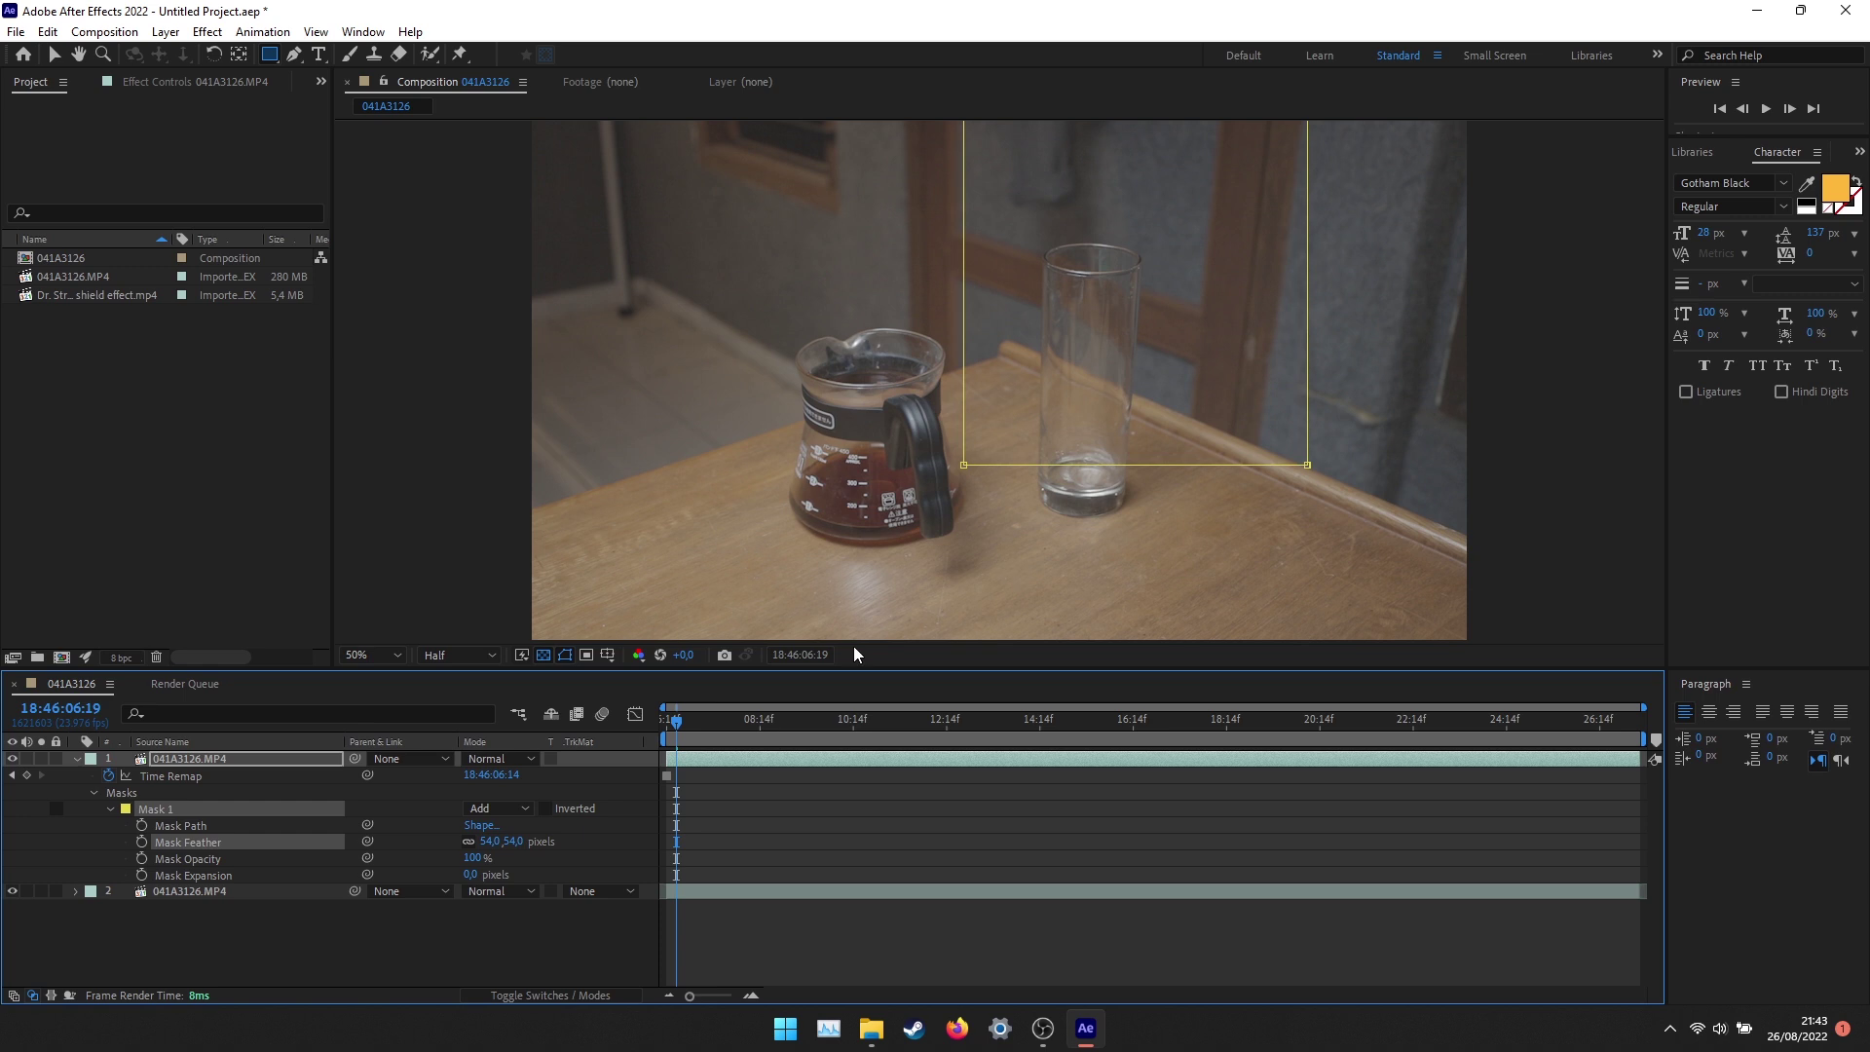
pyautogui.click(141, 826)
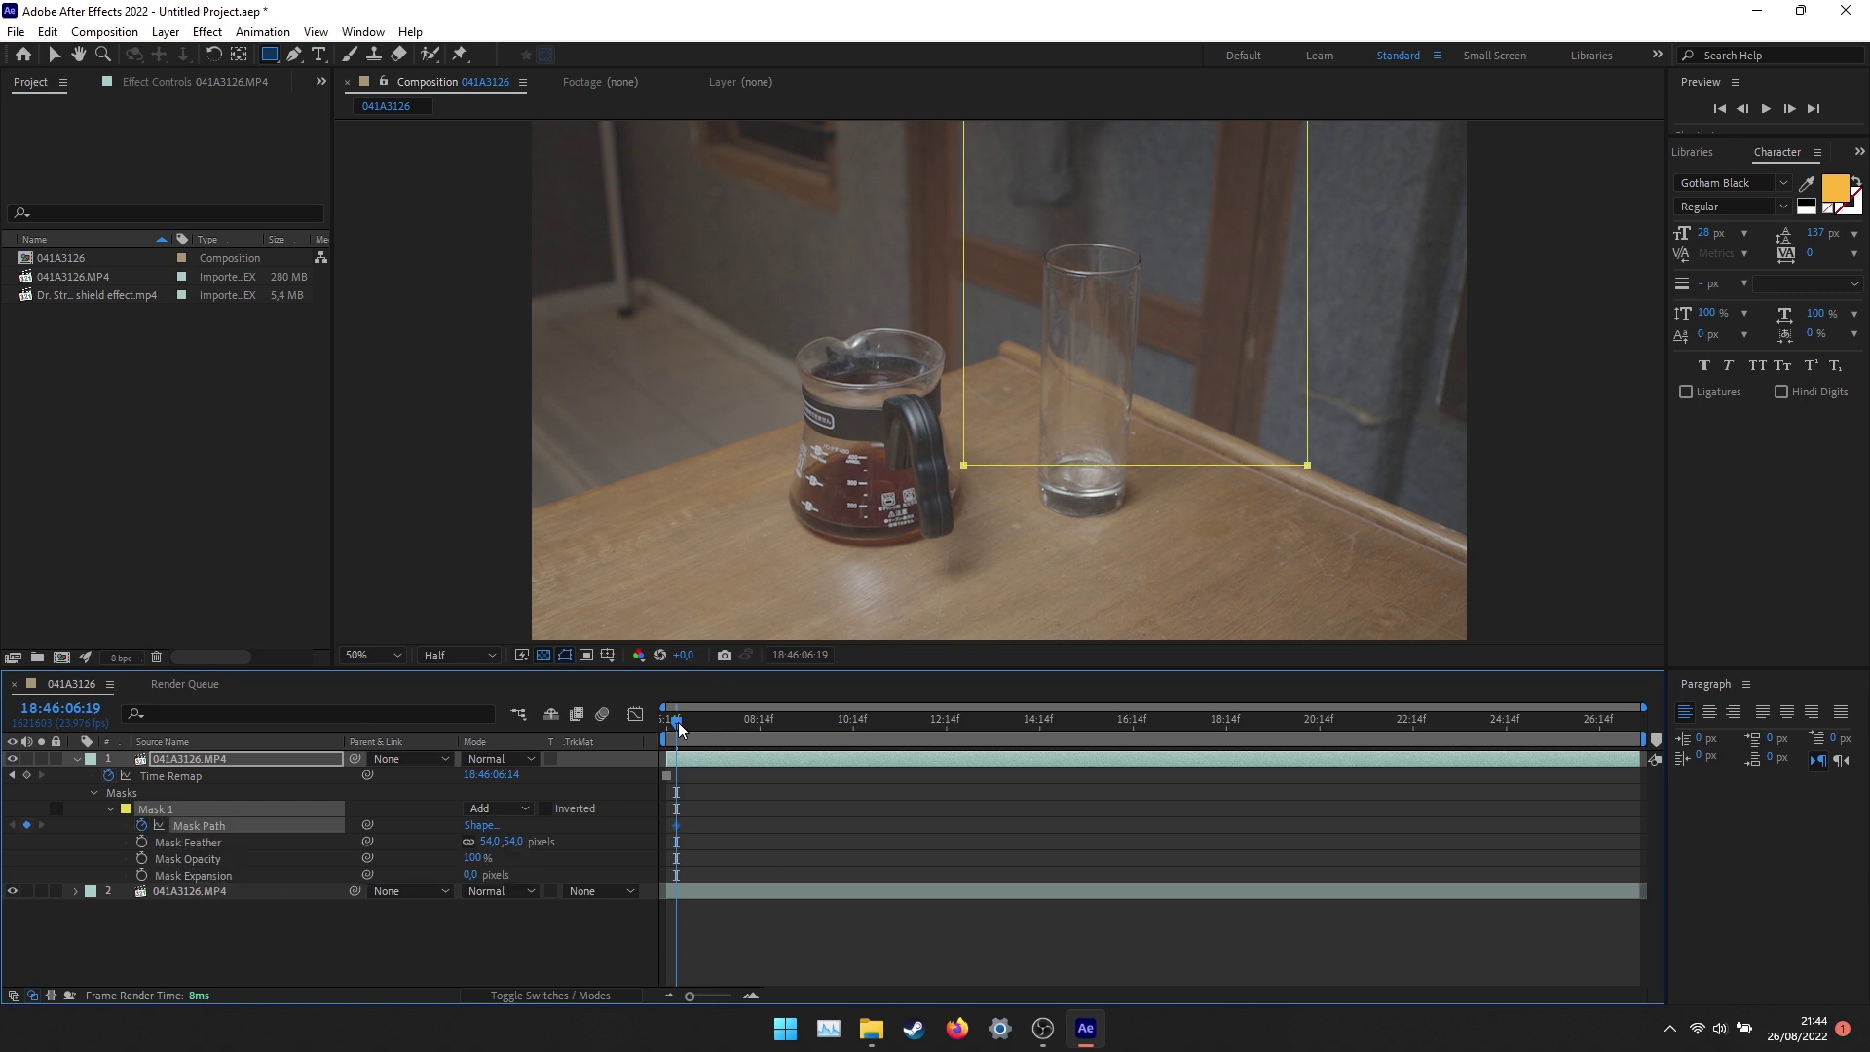
# At 18:46:08:04, raise the mask's bottom two vertices to the liquid line.
pyautogui.moveTo(679, 729); pyautogui.dragTo(745, 737)
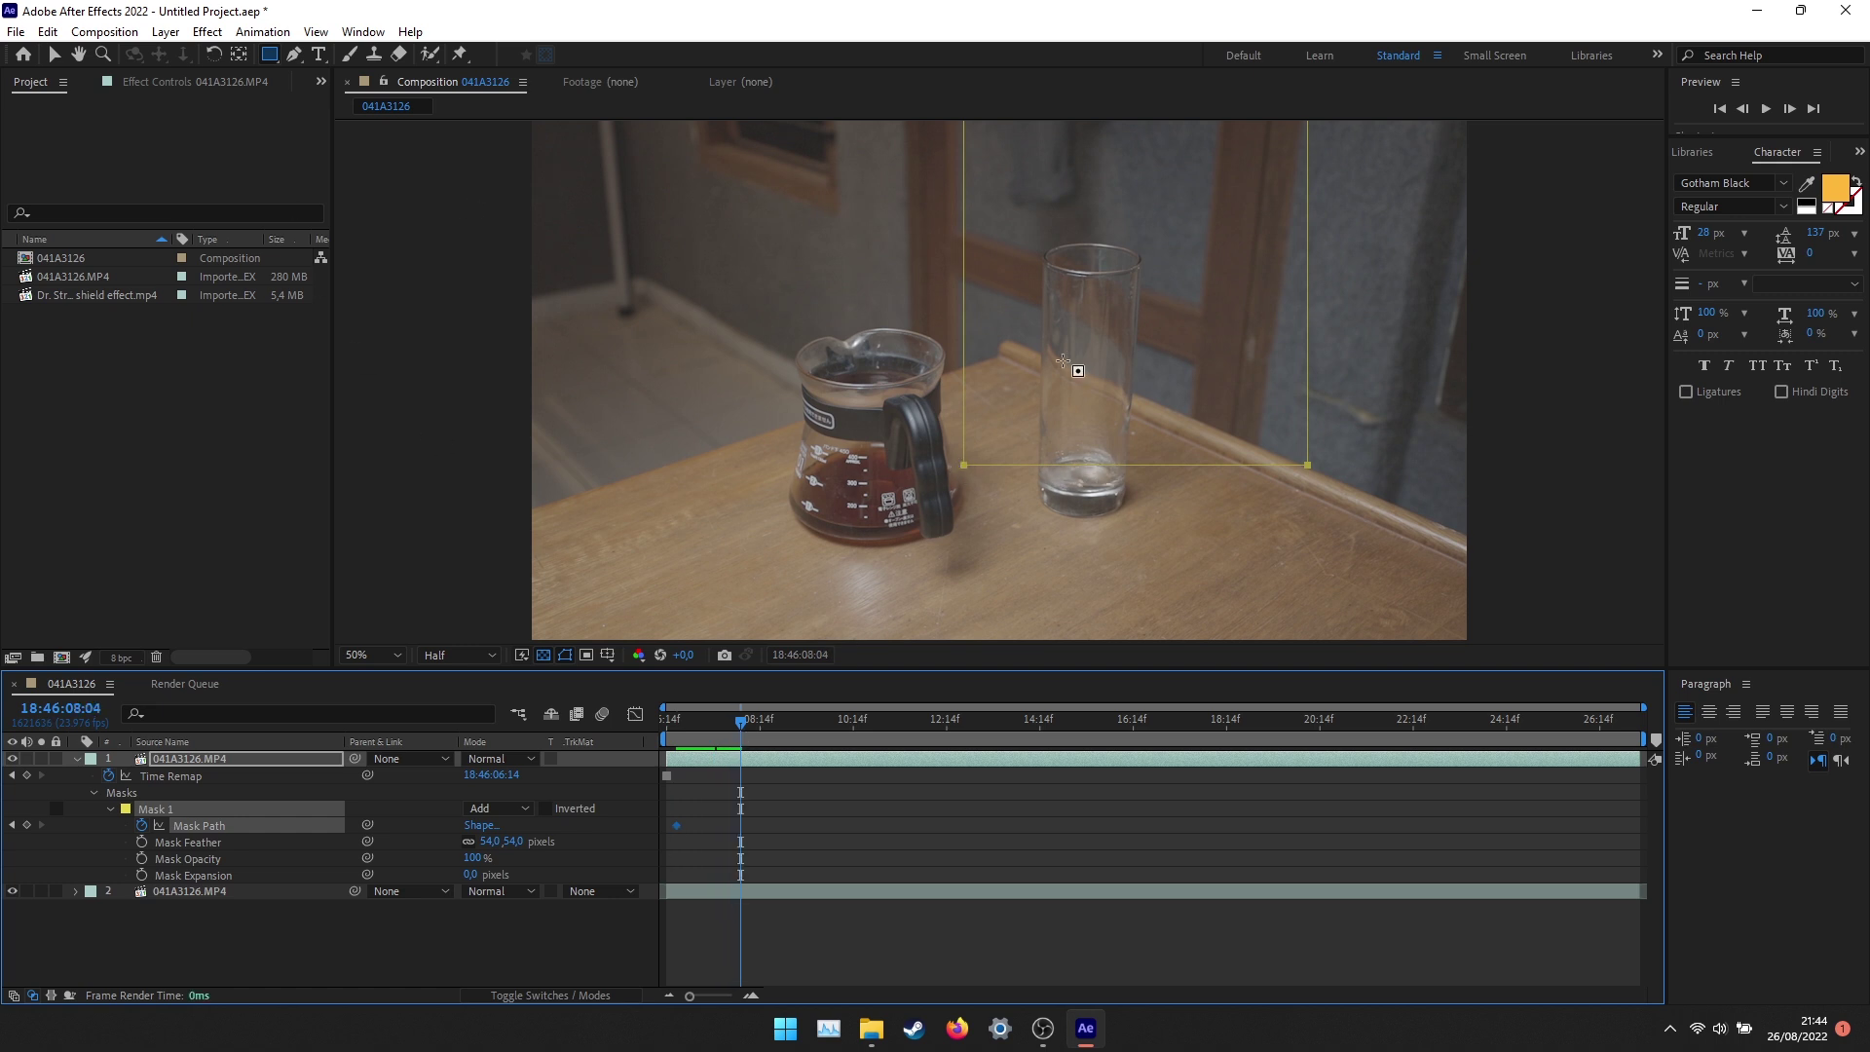
pyautogui.click(53, 55)
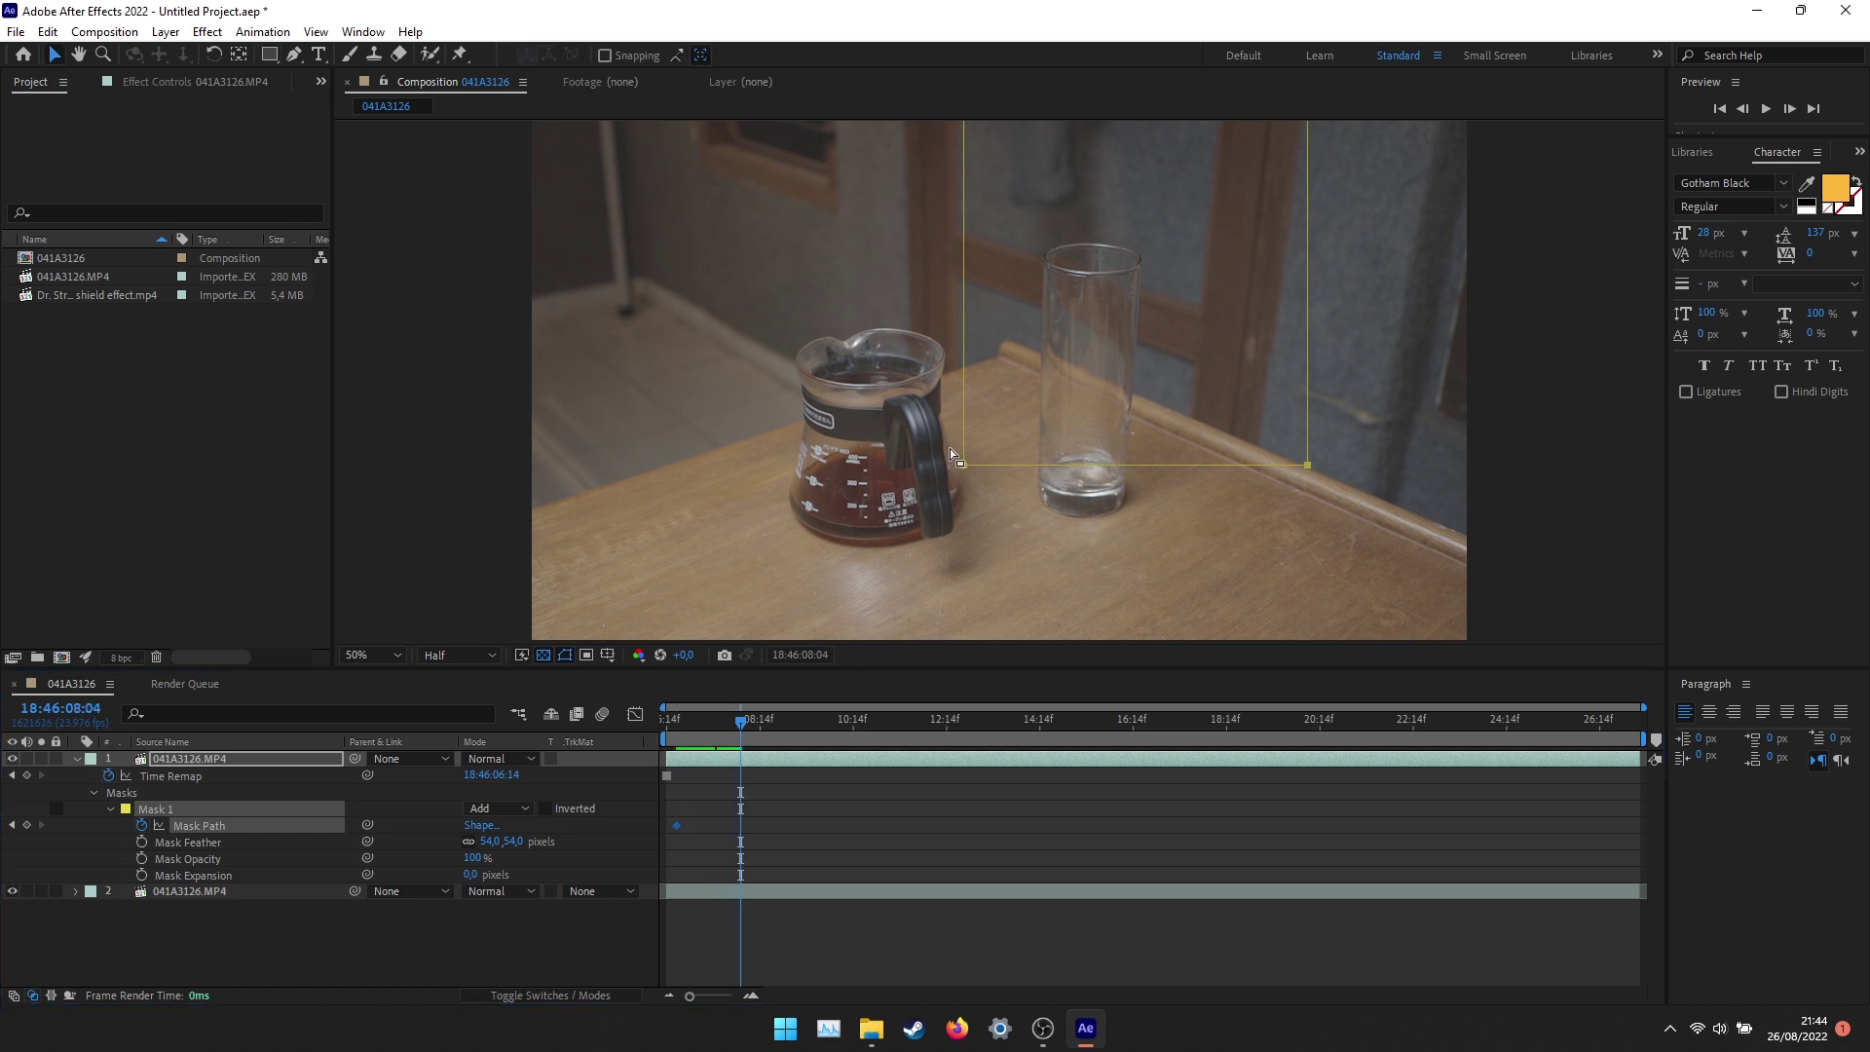
pyautogui.moveTo(807, 409); pyautogui.dragTo(1451, 526)
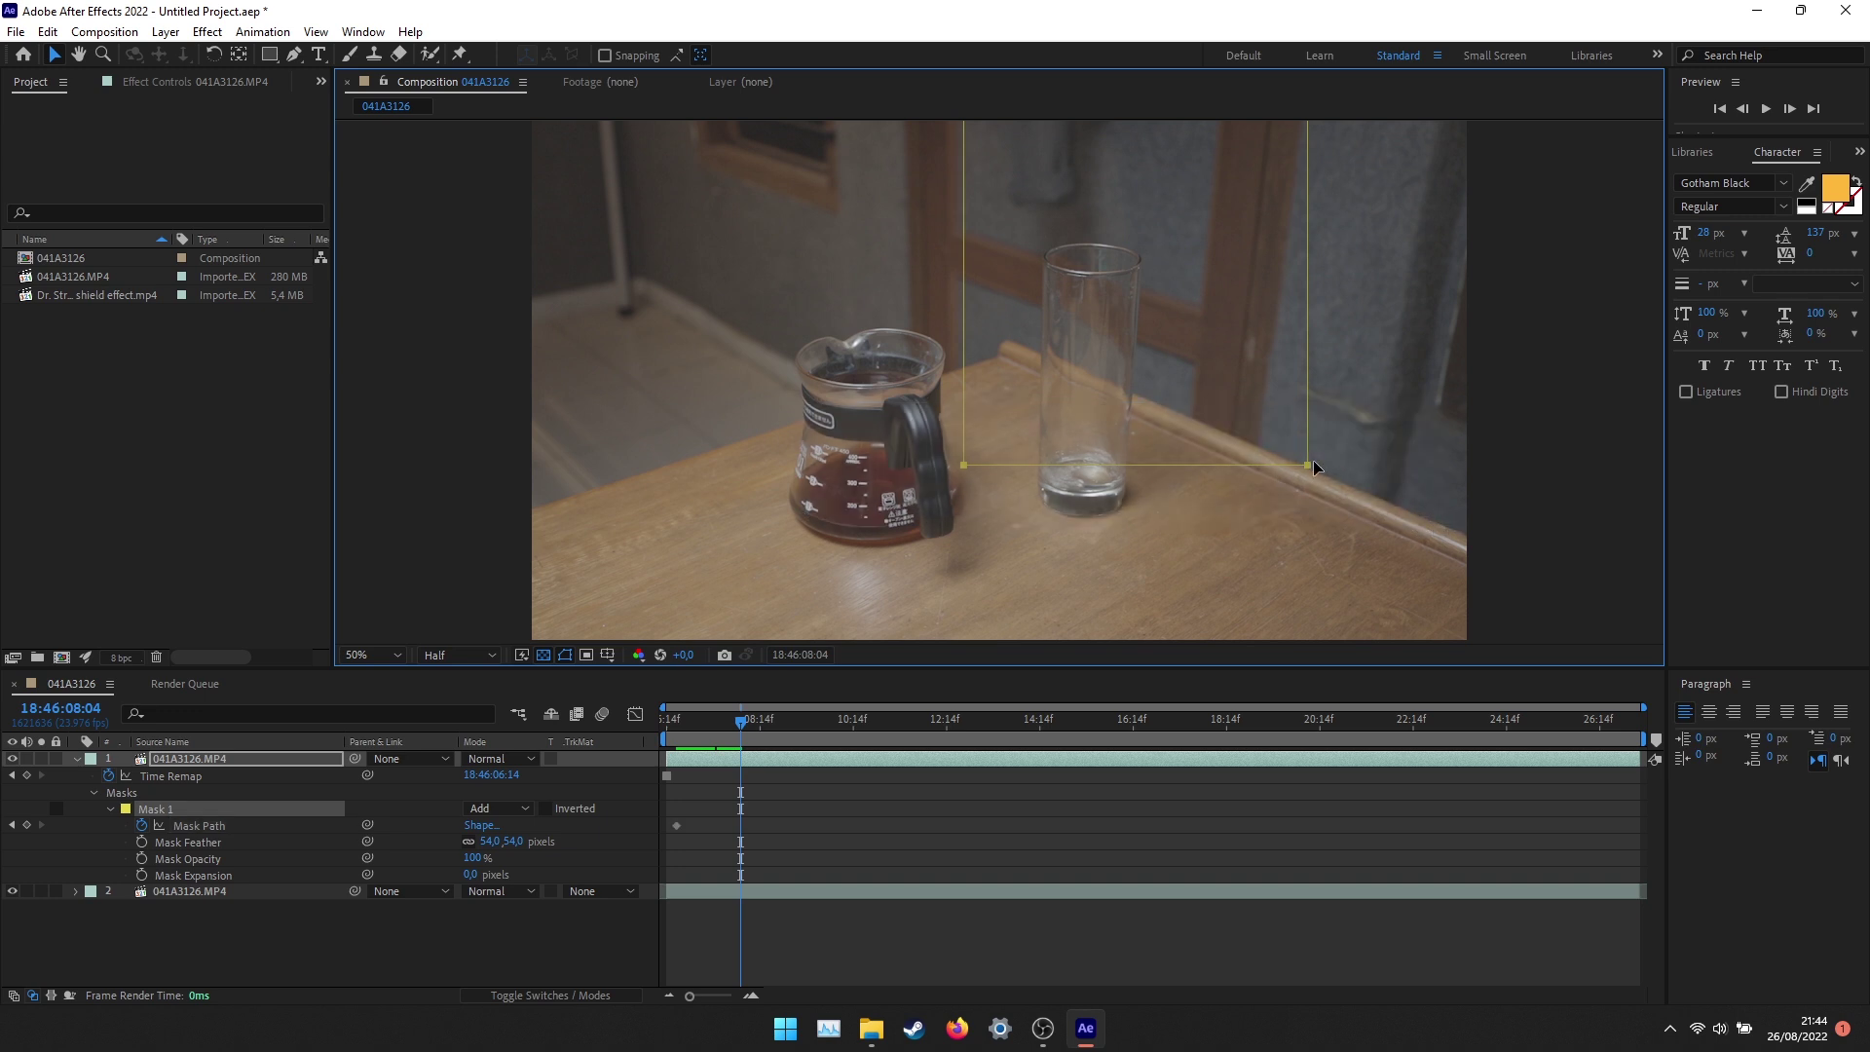
pyautogui.moveTo(1307, 468)
pyautogui.mouseDown()
pyautogui.moveTo(1295, 279)
pyautogui.moveTo(1294, 454)
pyautogui.mouseUp()
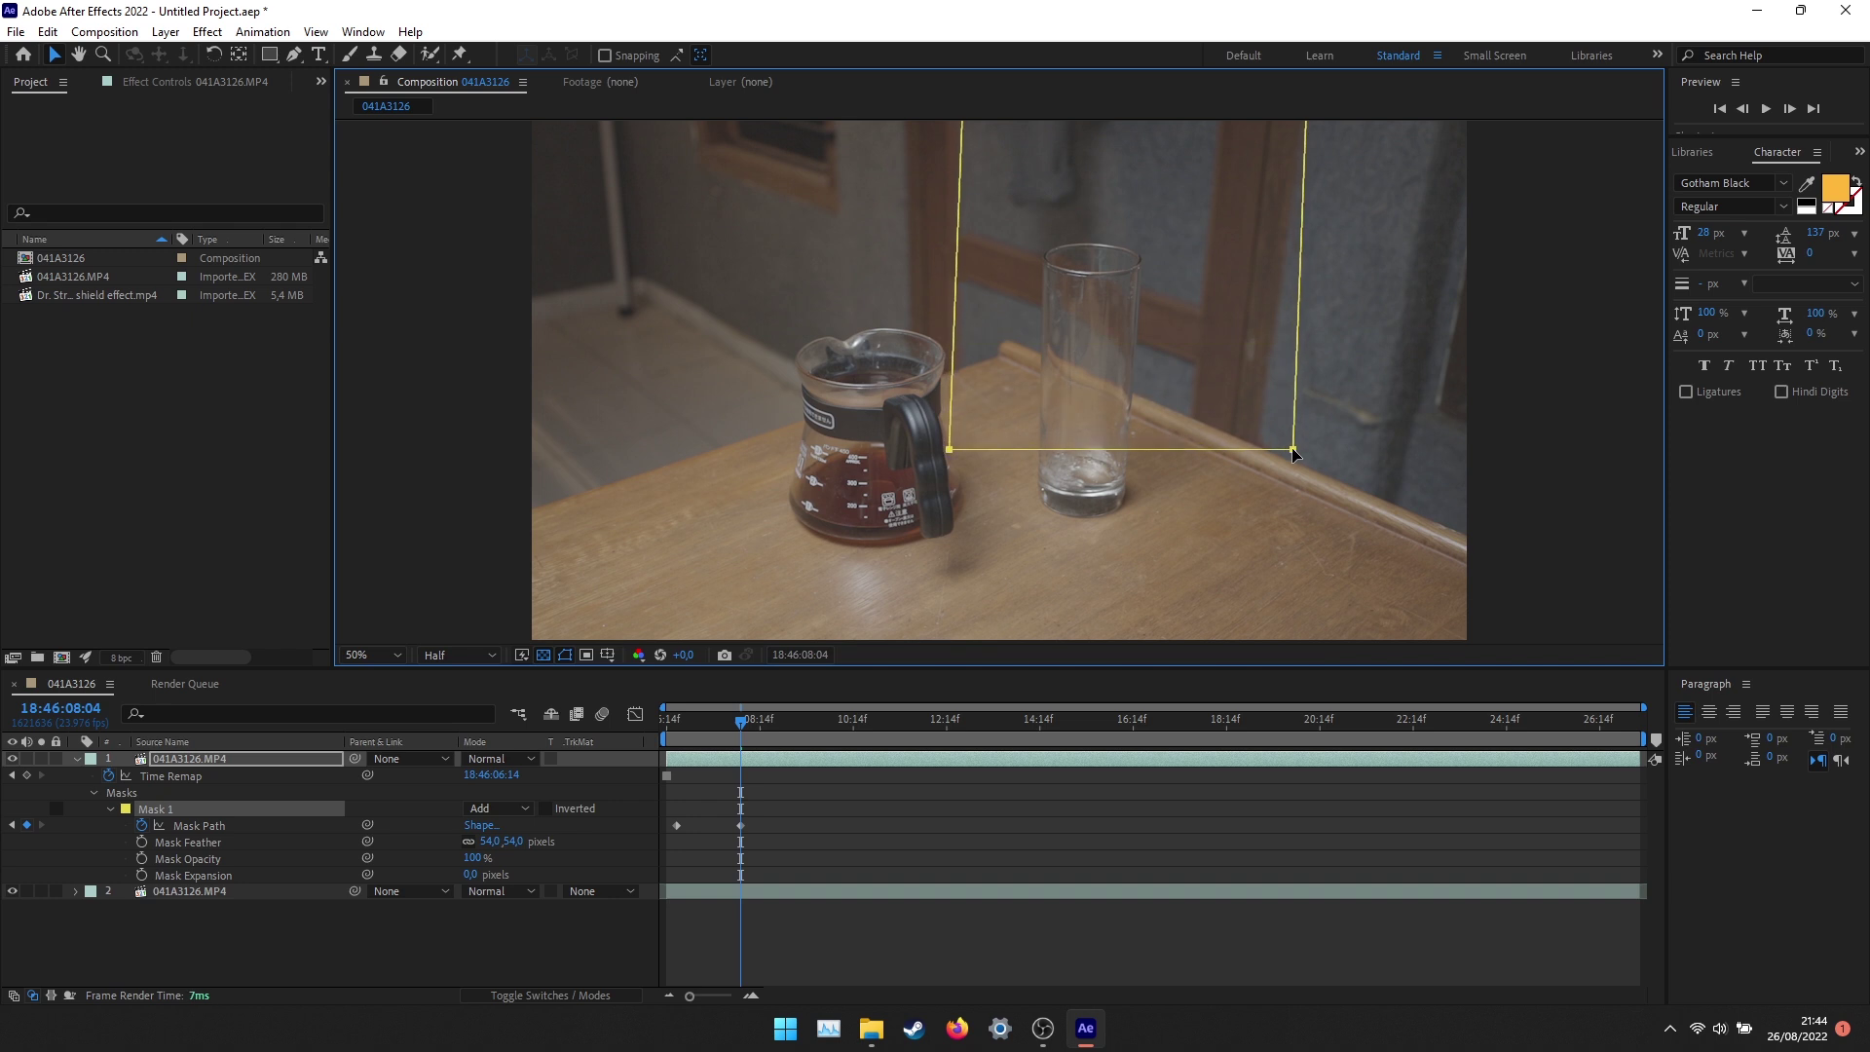
pyautogui.press('space')
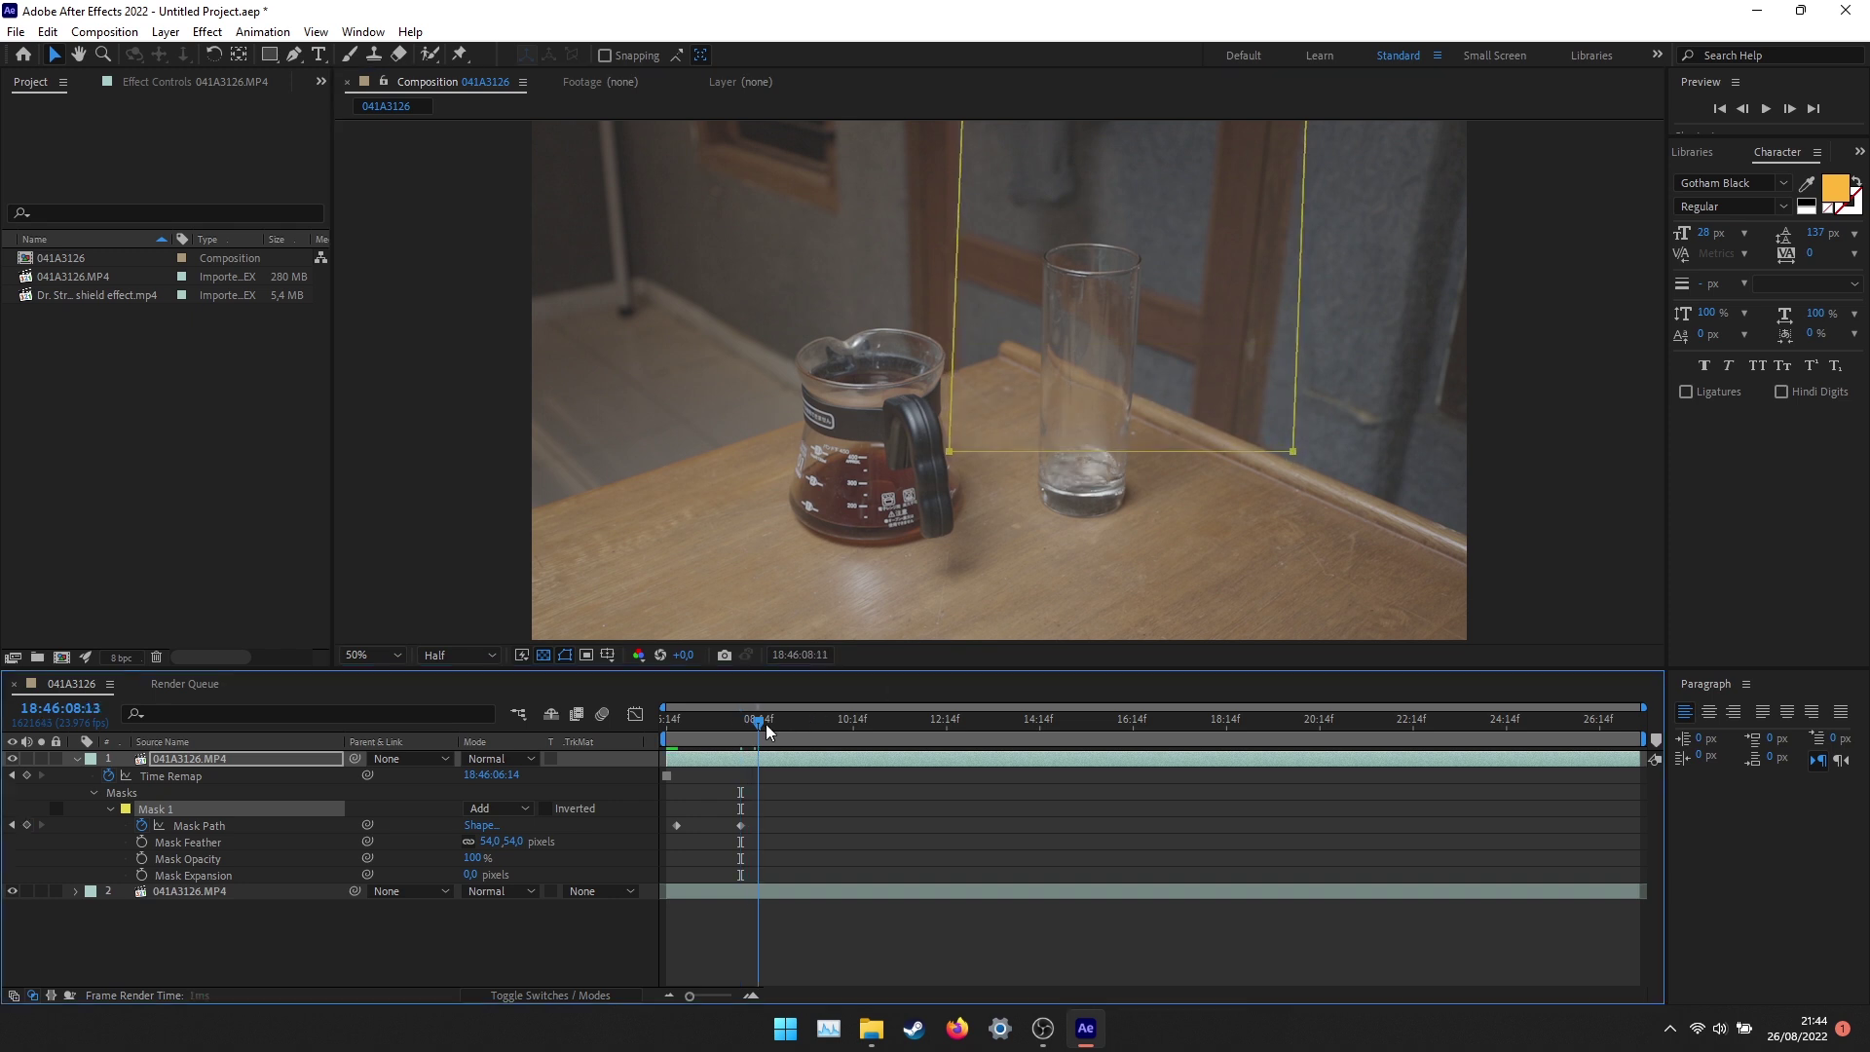
pyautogui.moveTo(1295, 453); pyautogui.dragTo(1304, 420)
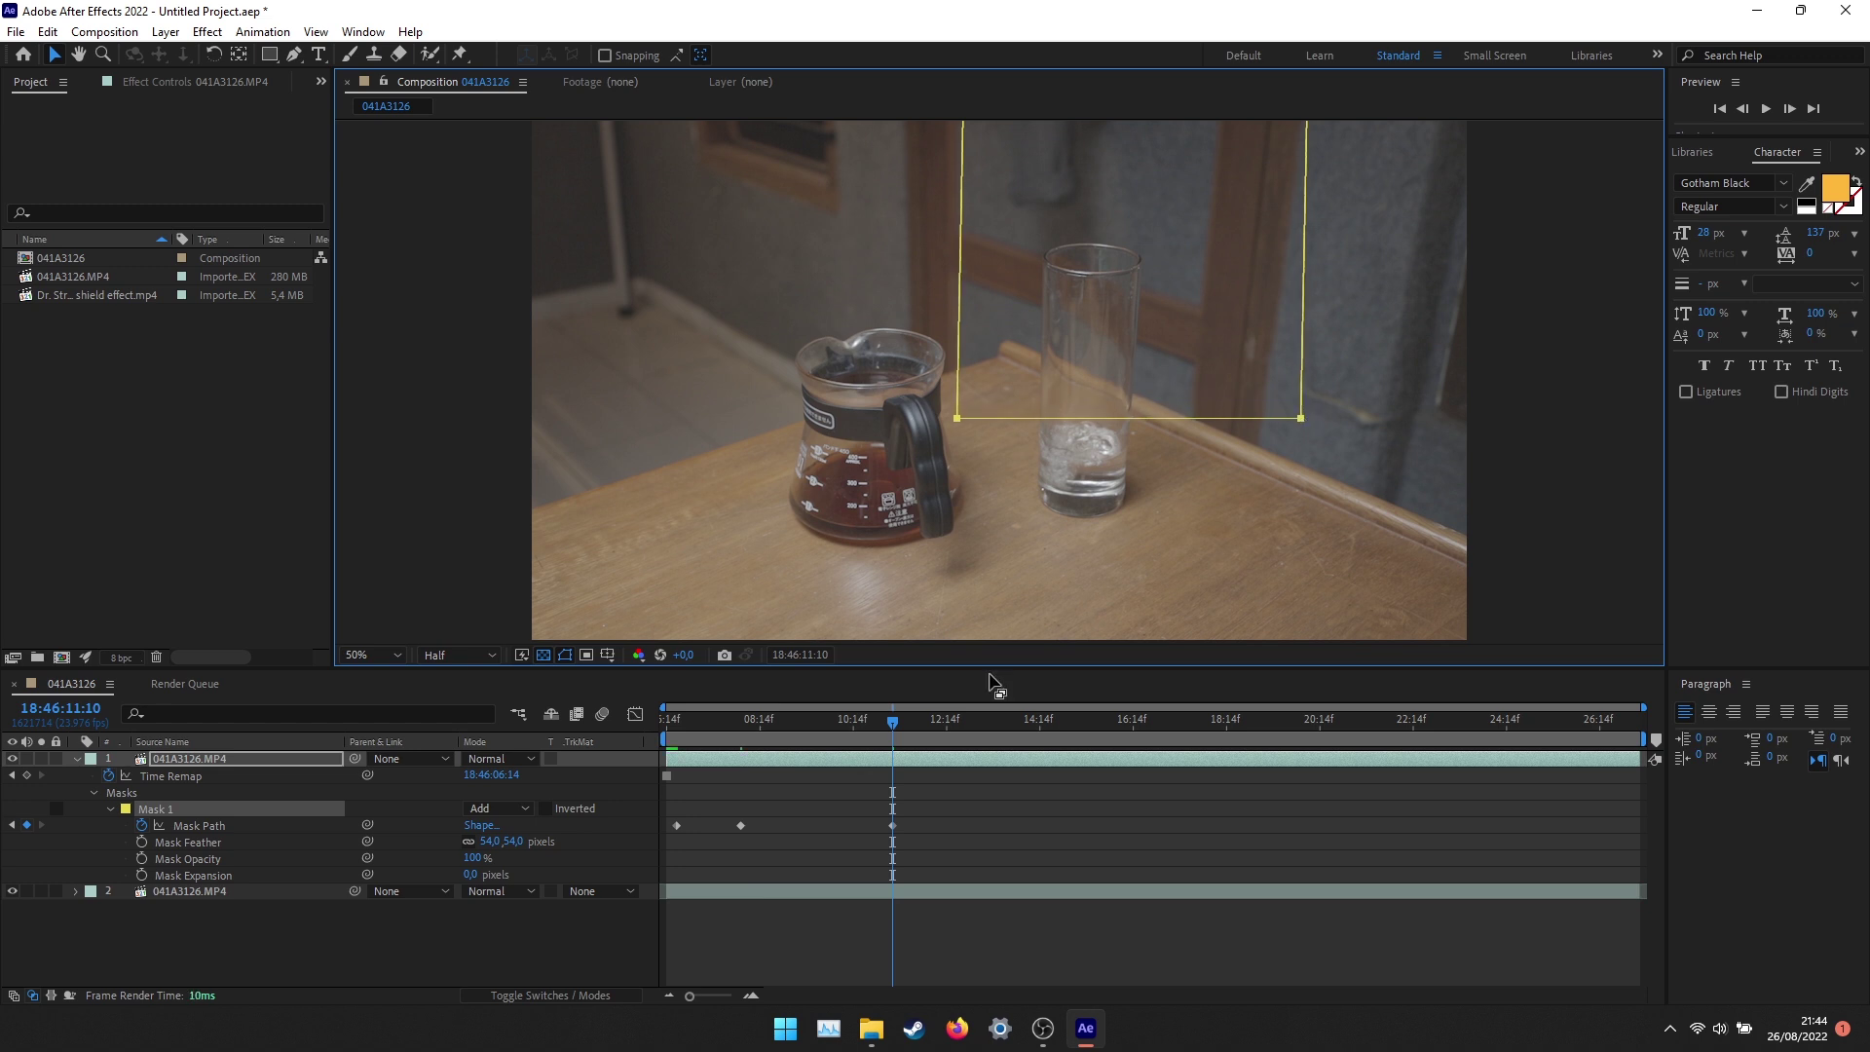
# Lift the mask's bottom edge with the liquid at about 18:46:15, 18:46:19 and 18:46:21:19; set feather to 24 px.
pyautogui.moveTo(904, 729); pyautogui.dragTo(1086, 740)
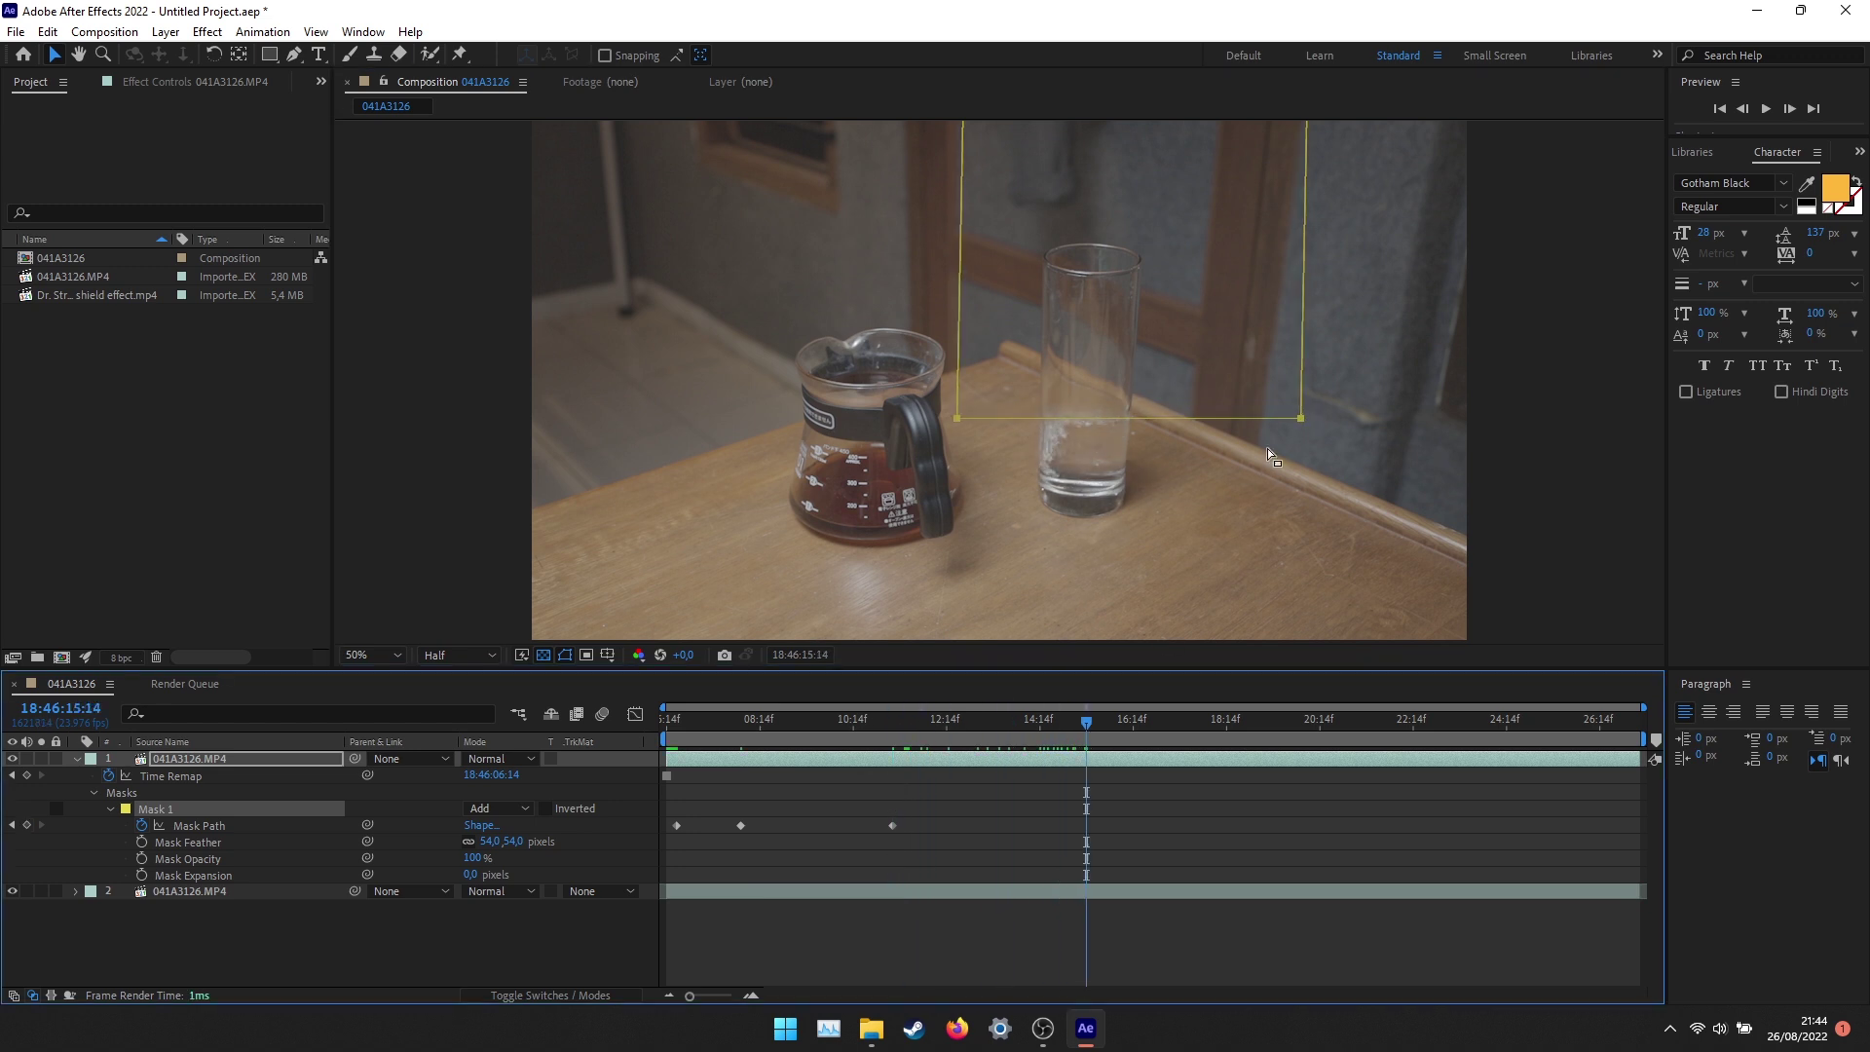
pyautogui.moveTo(1306, 420); pyautogui.dragTo(1296, 382)
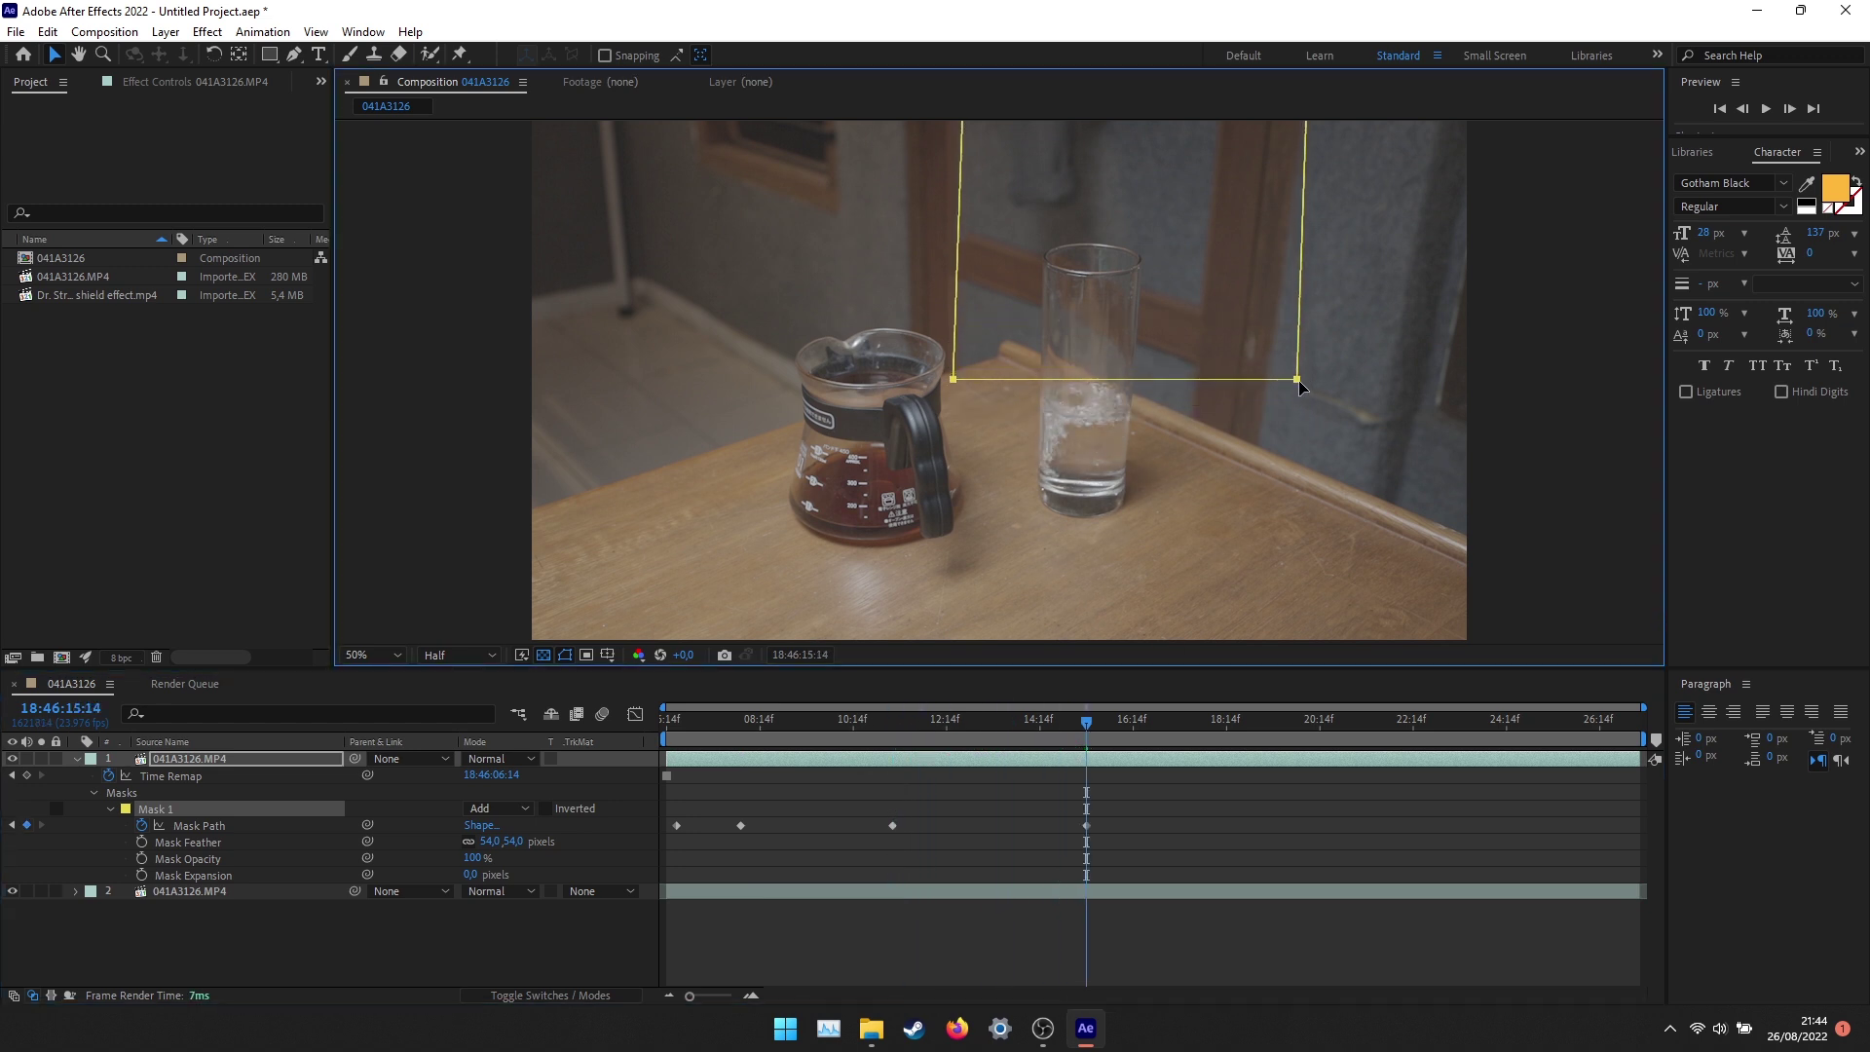
pyautogui.moveTo(1093, 740); pyautogui.dragTo(1255, 741)
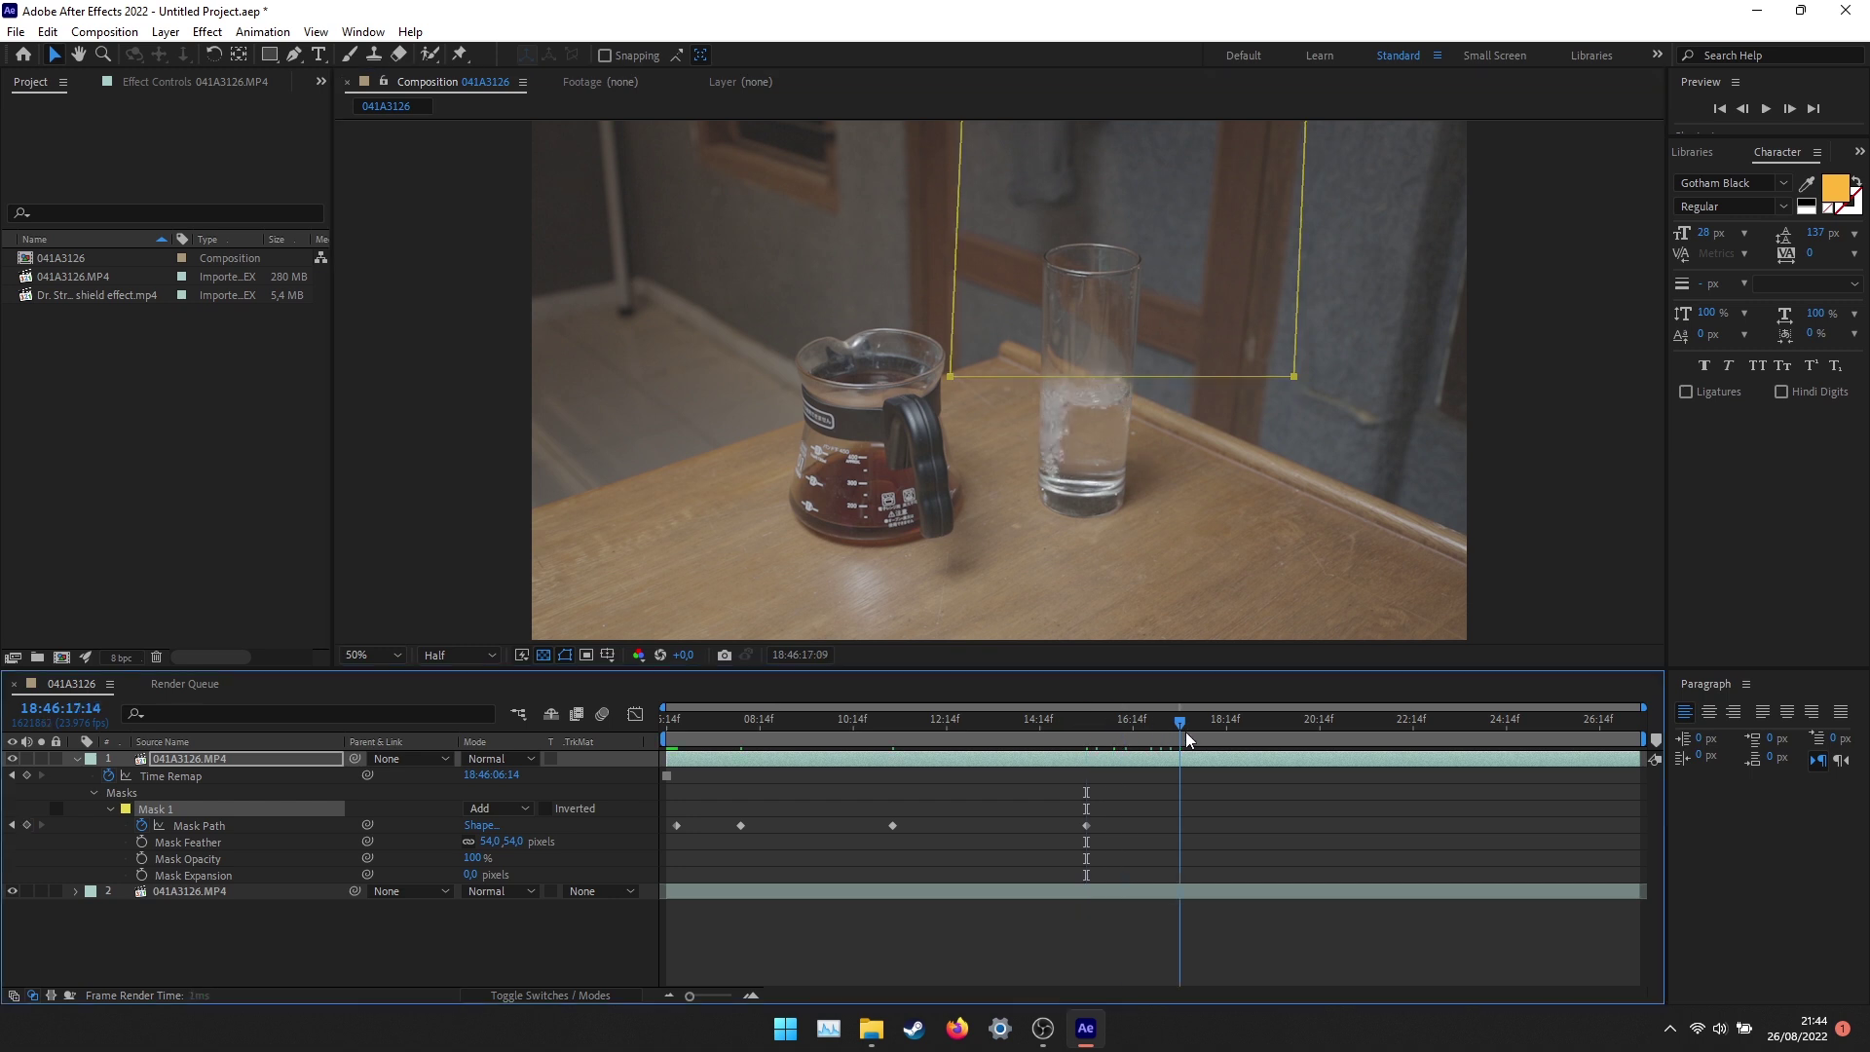
pyautogui.moveTo(1293, 376); pyautogui.dragTo(1302, 347)
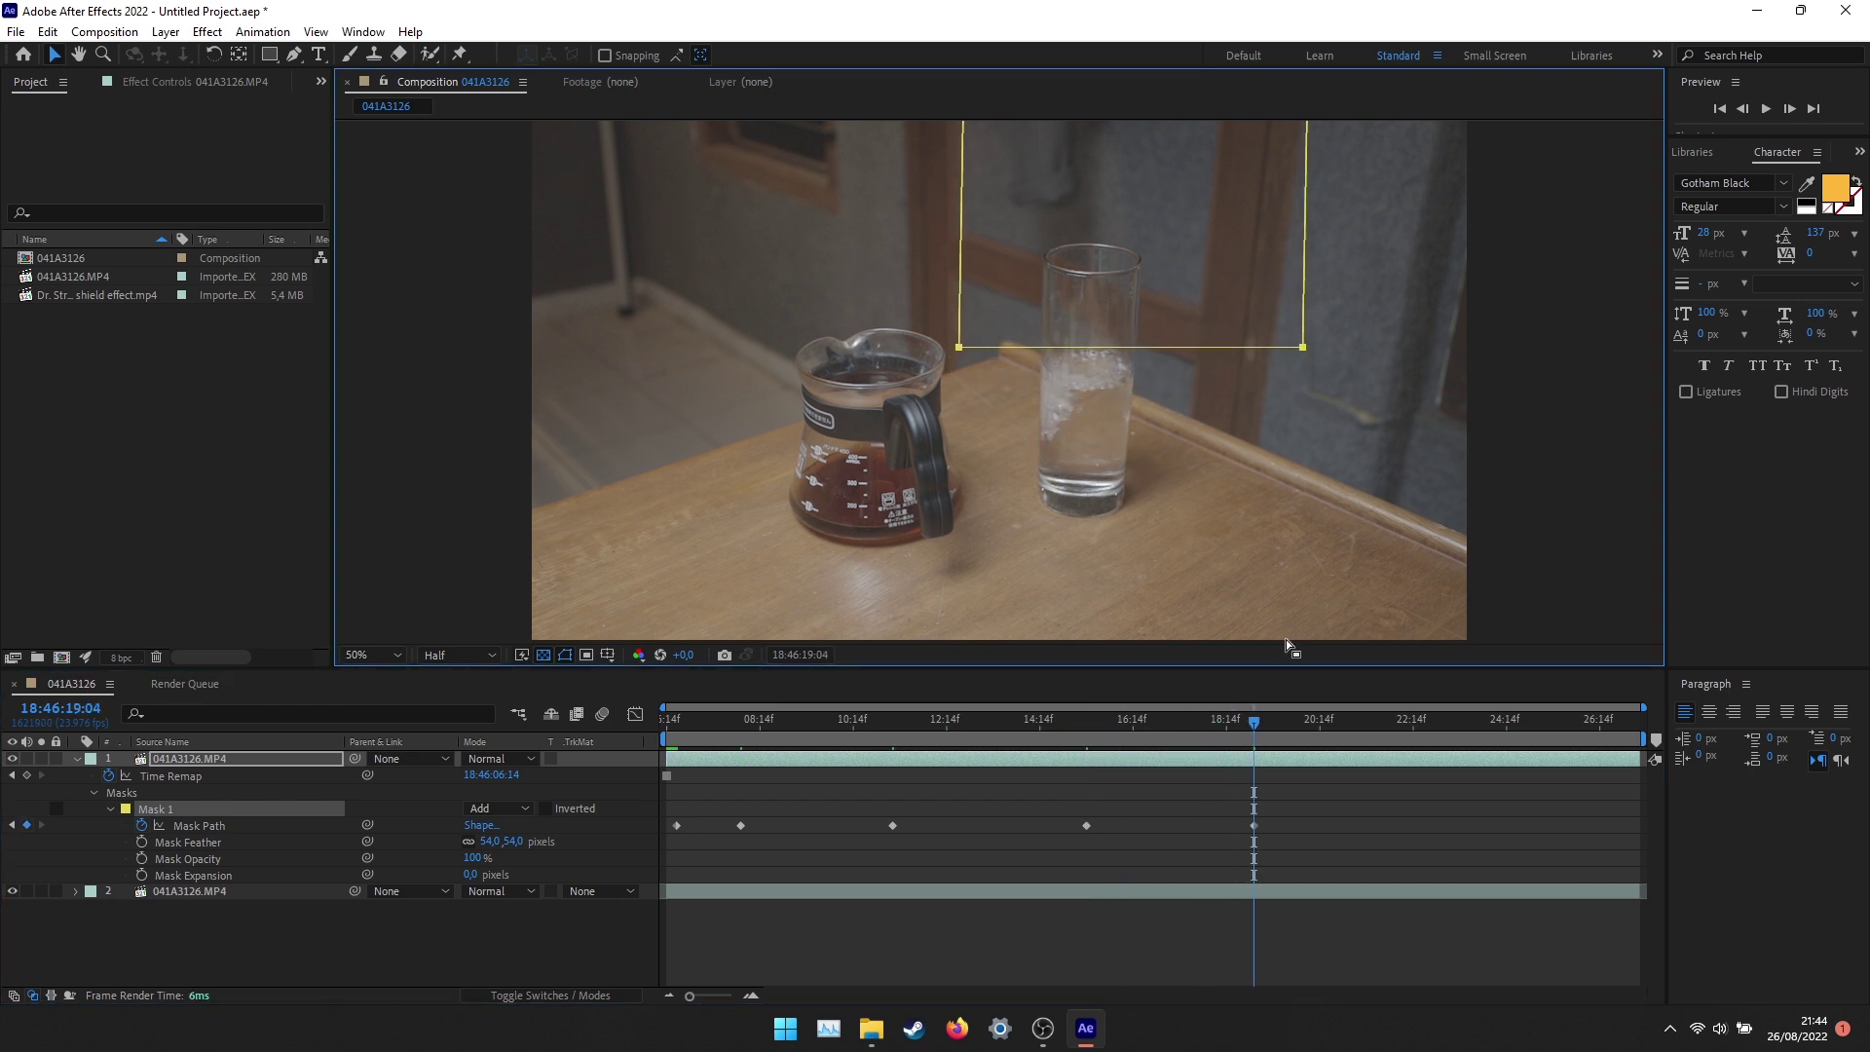
pyautogui.moveTo(1272, 719); pyautogui.dragTo(1376, 718)
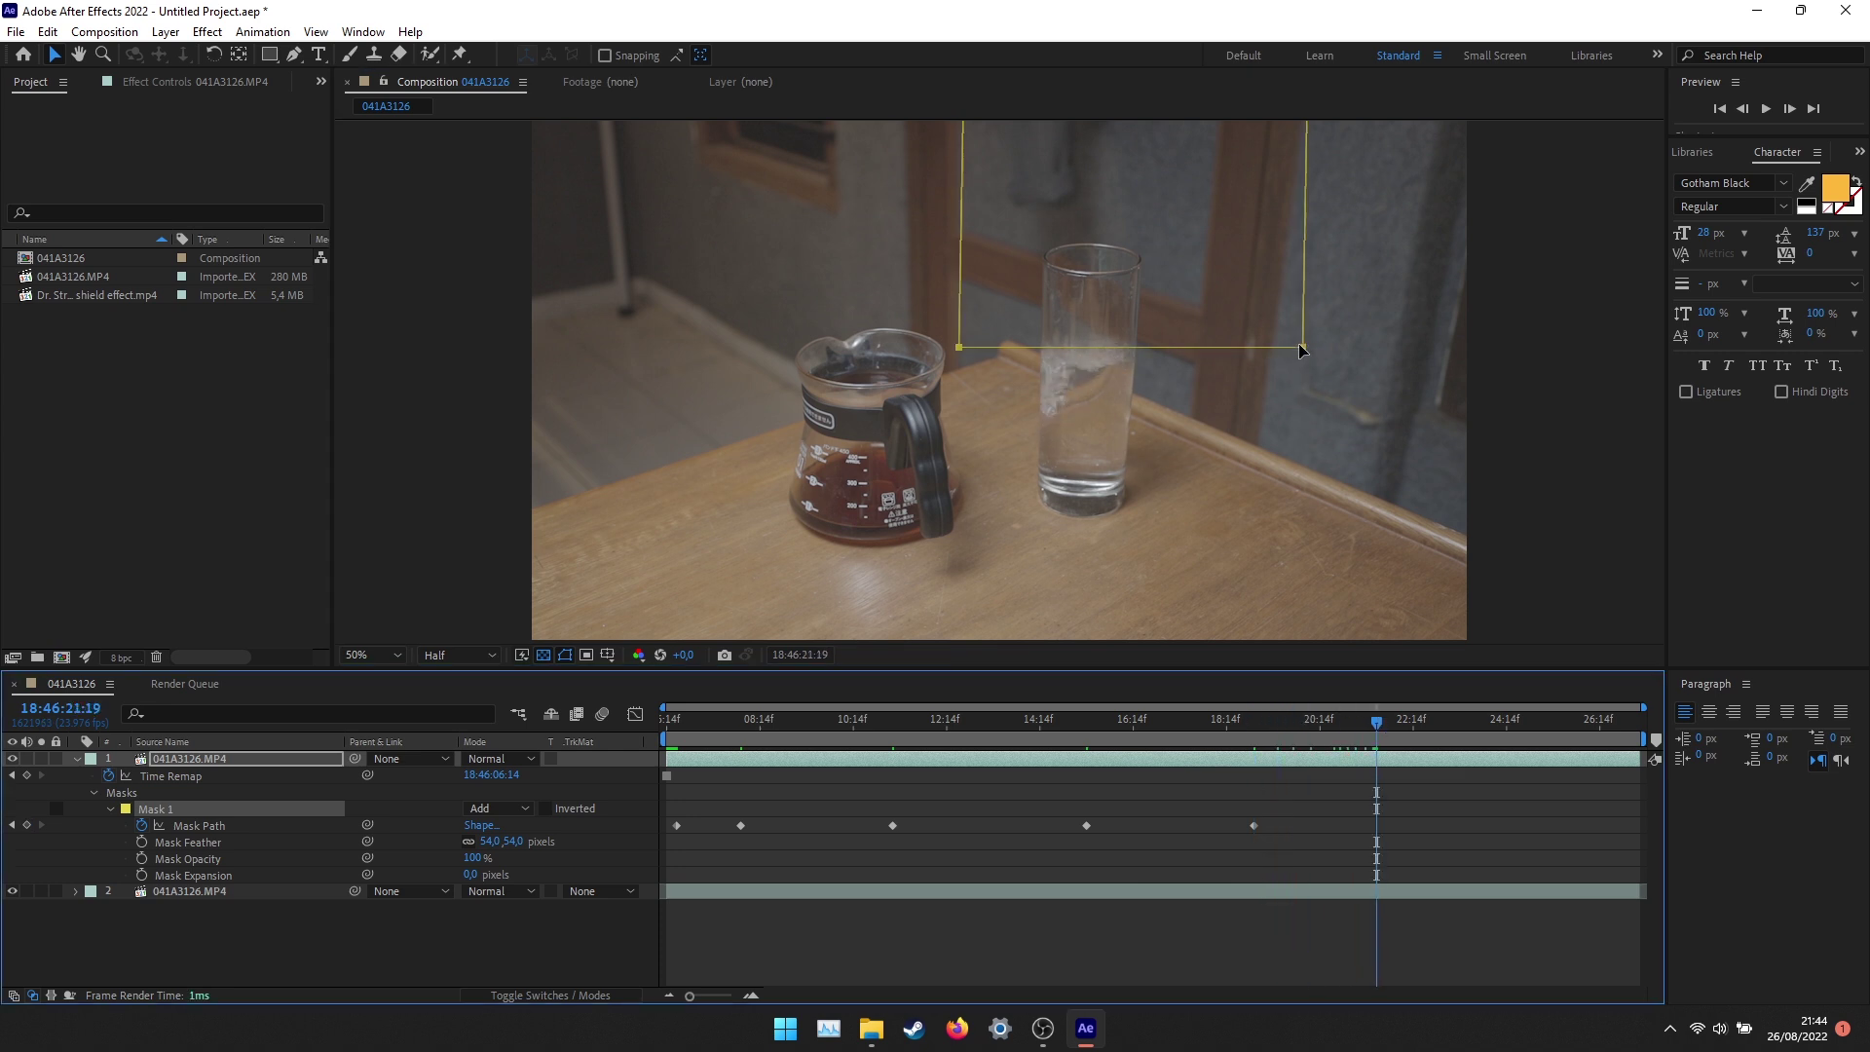
pyautogui.moveTo(1301, 349); pyautogui.dragTo(1311, 336)
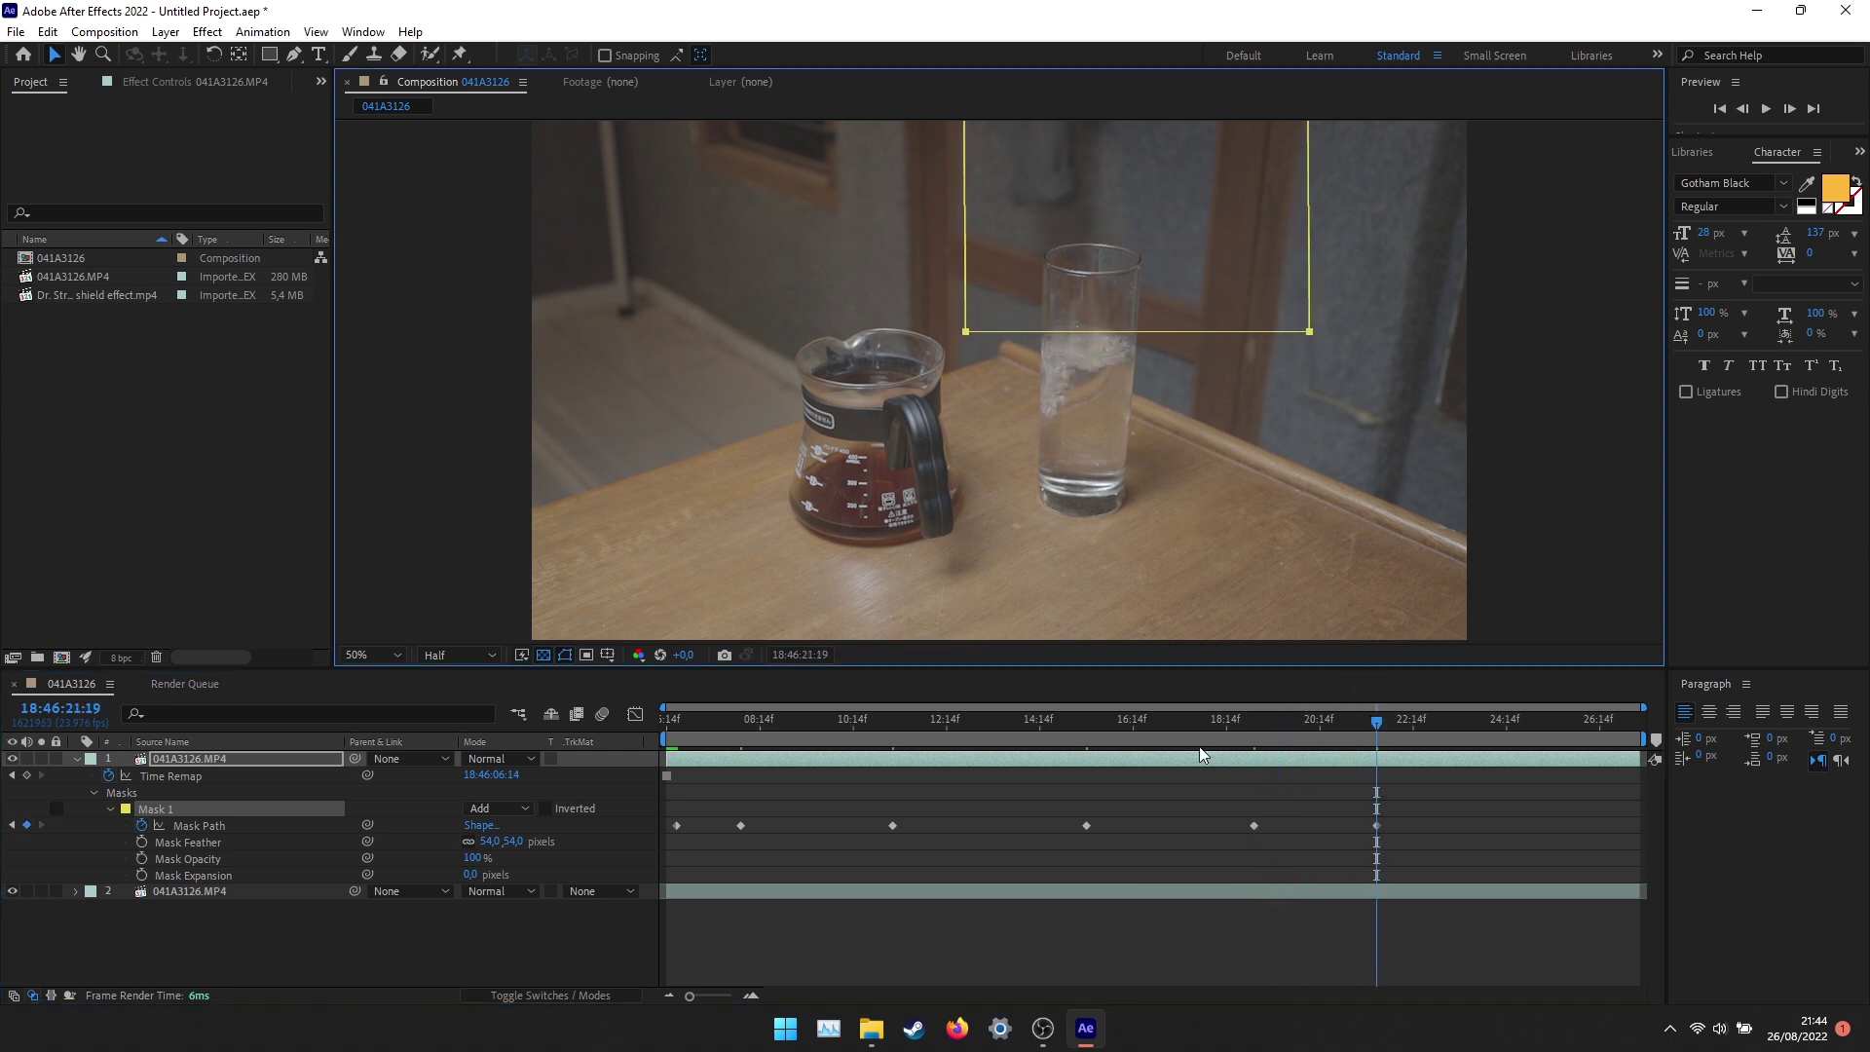
pyautogui.moveTo(497, 842); pyautogui.dragTo(484, 856)
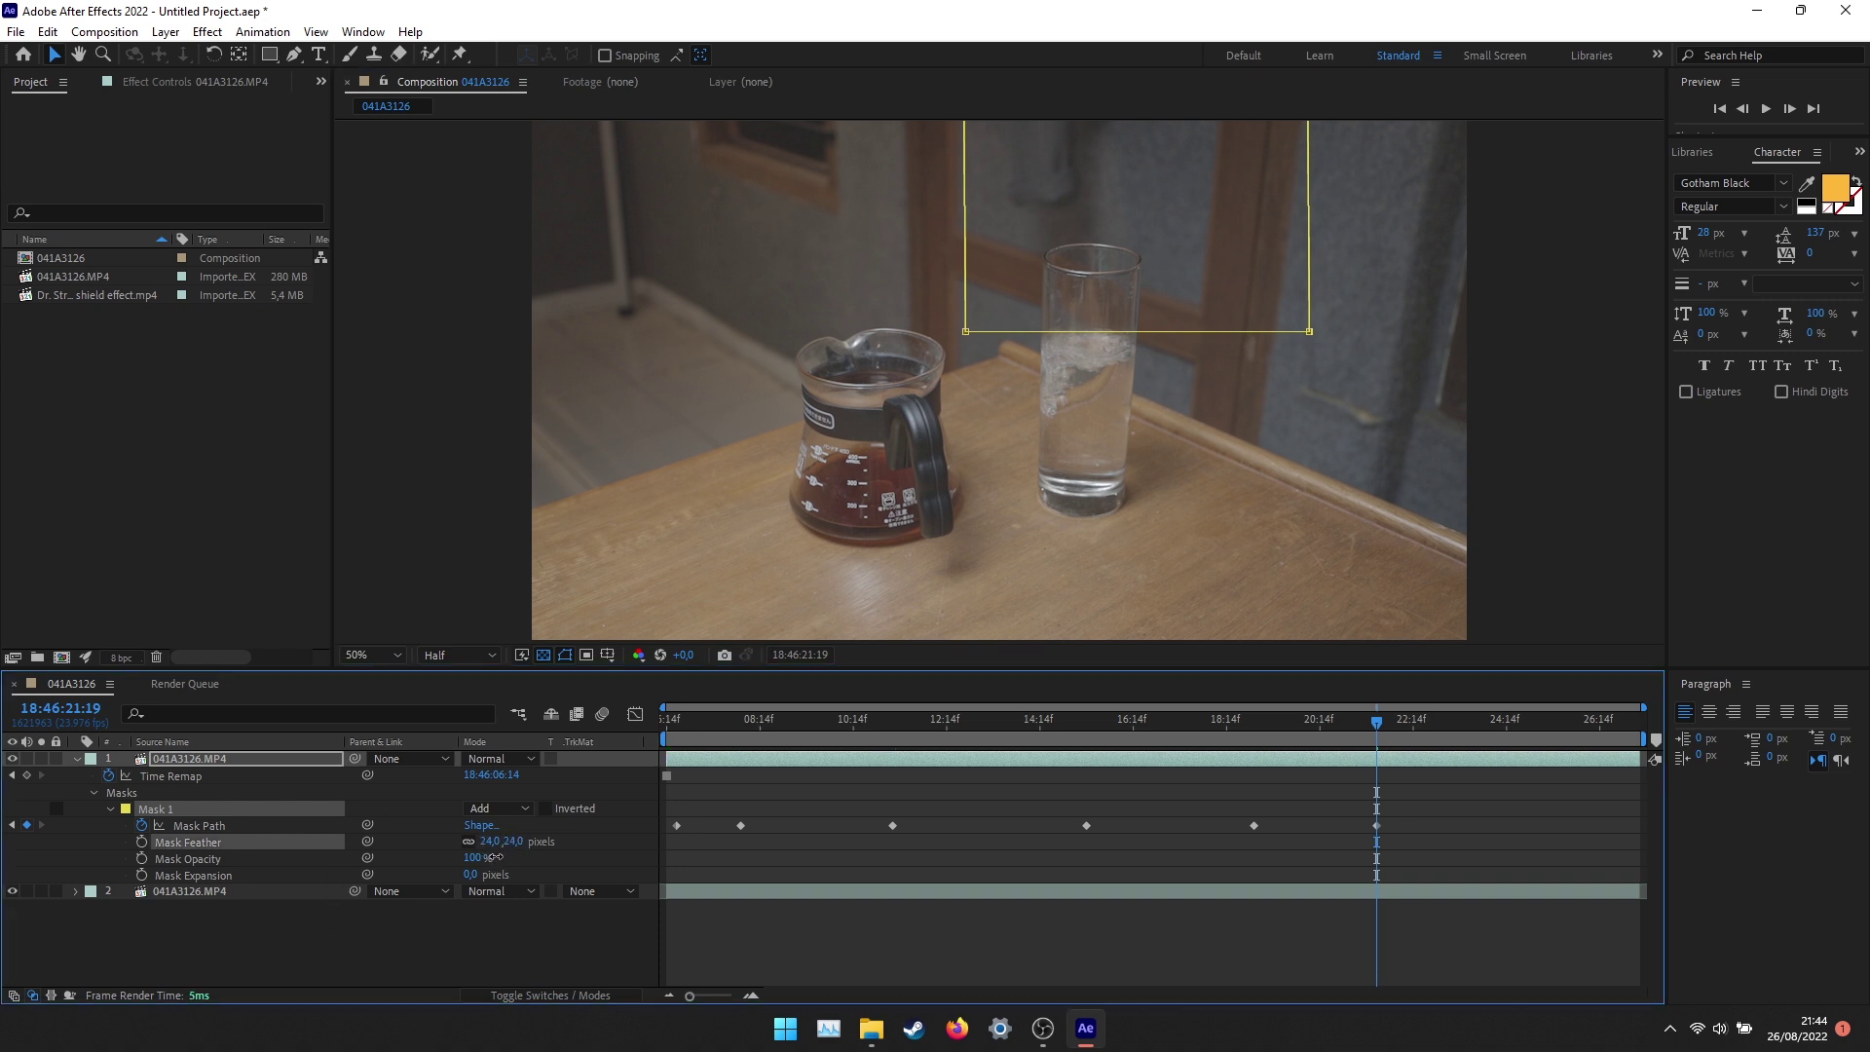
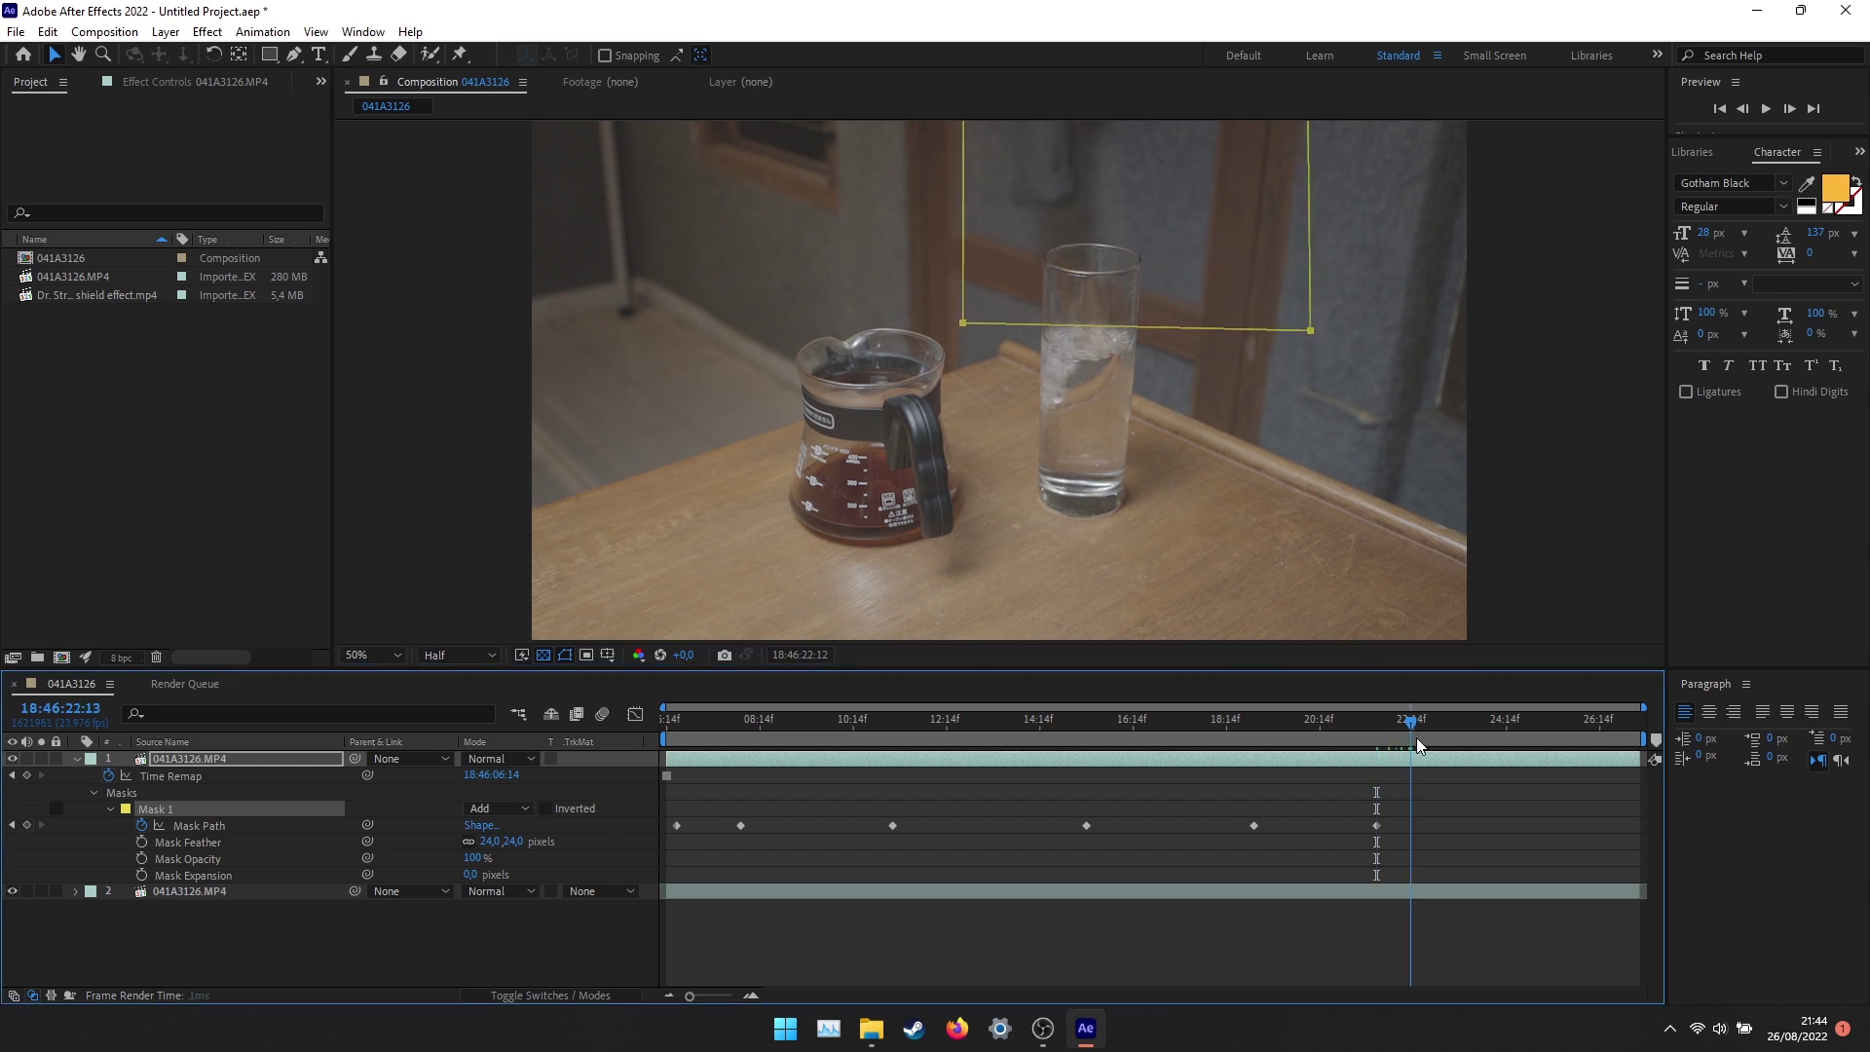
# Reposition Mask 1 at three later frames of the pour to follow the rising water, then review.
pyautogui.moveTo(1309, 325); pyautogui.dragTo(1316, 320)
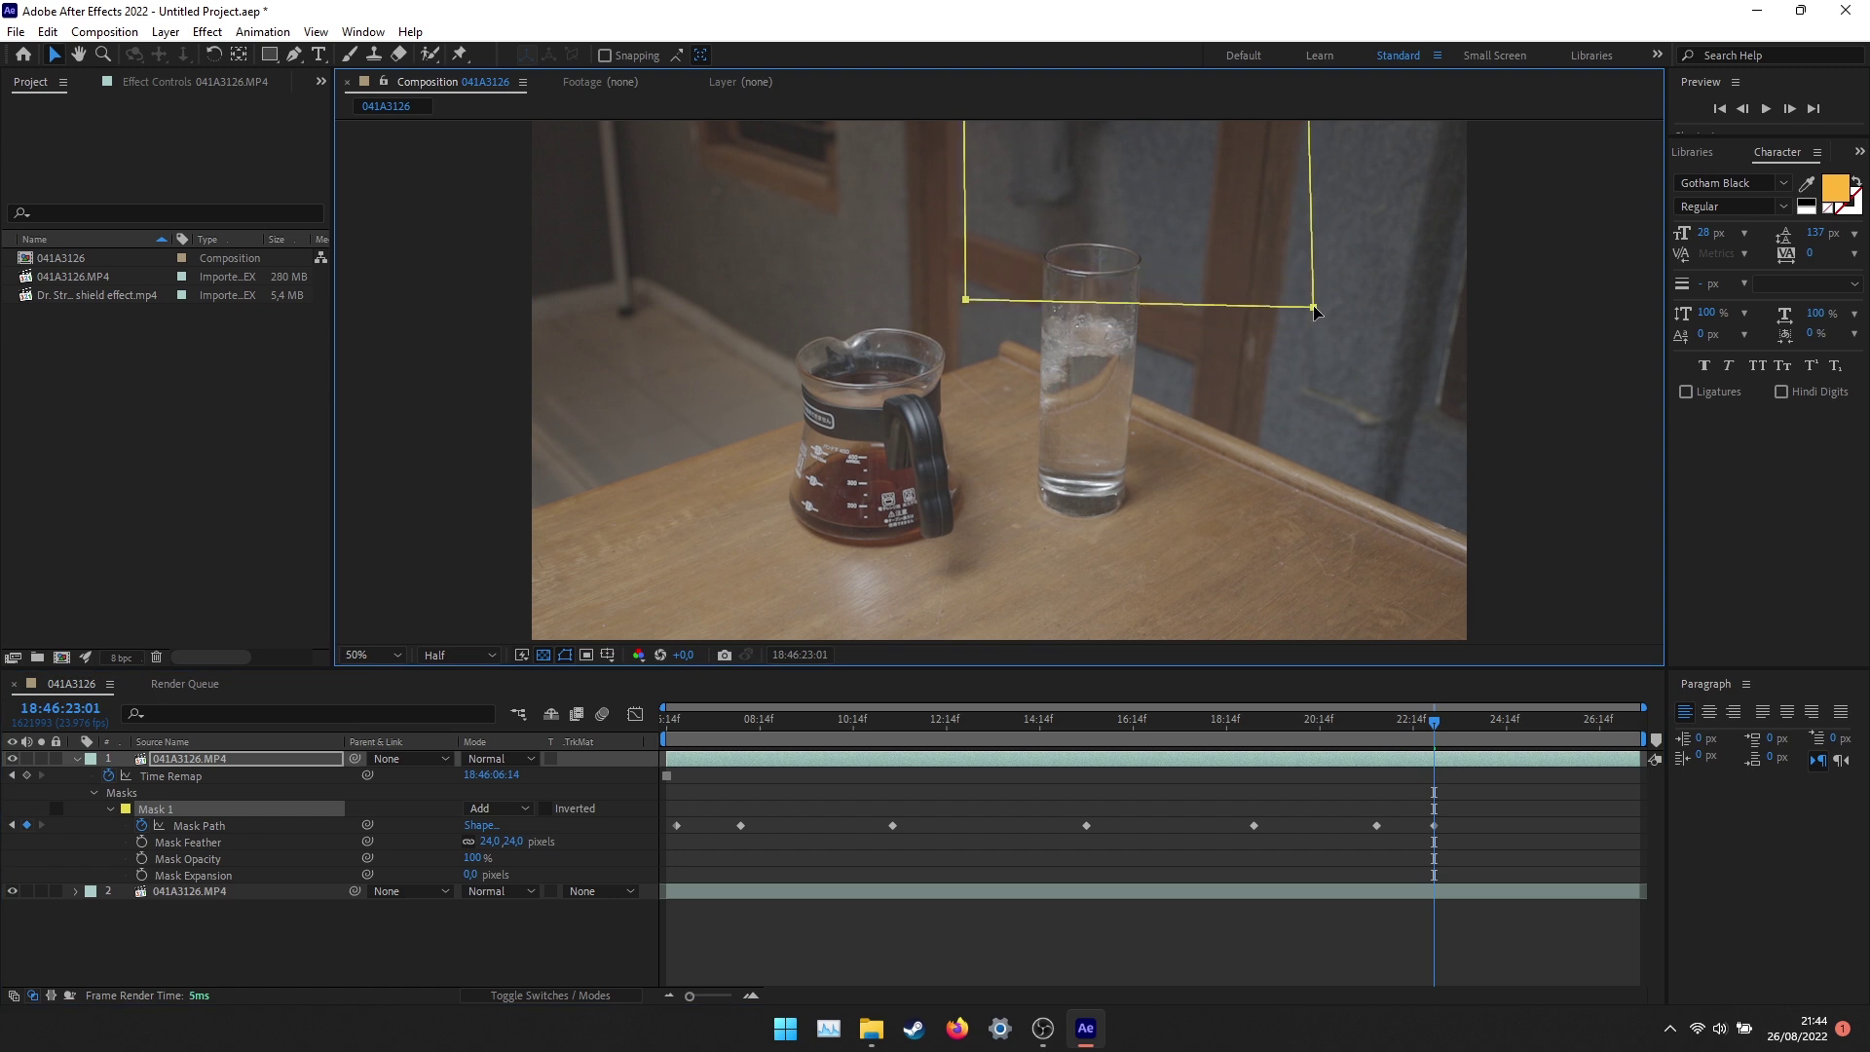
pyautogui.moveTo(1458, 727); pyautogui.dragTo(1499, 721)
pyautogui.moveTo(1322, 328); pyautogui.dragTo(1308, 314)
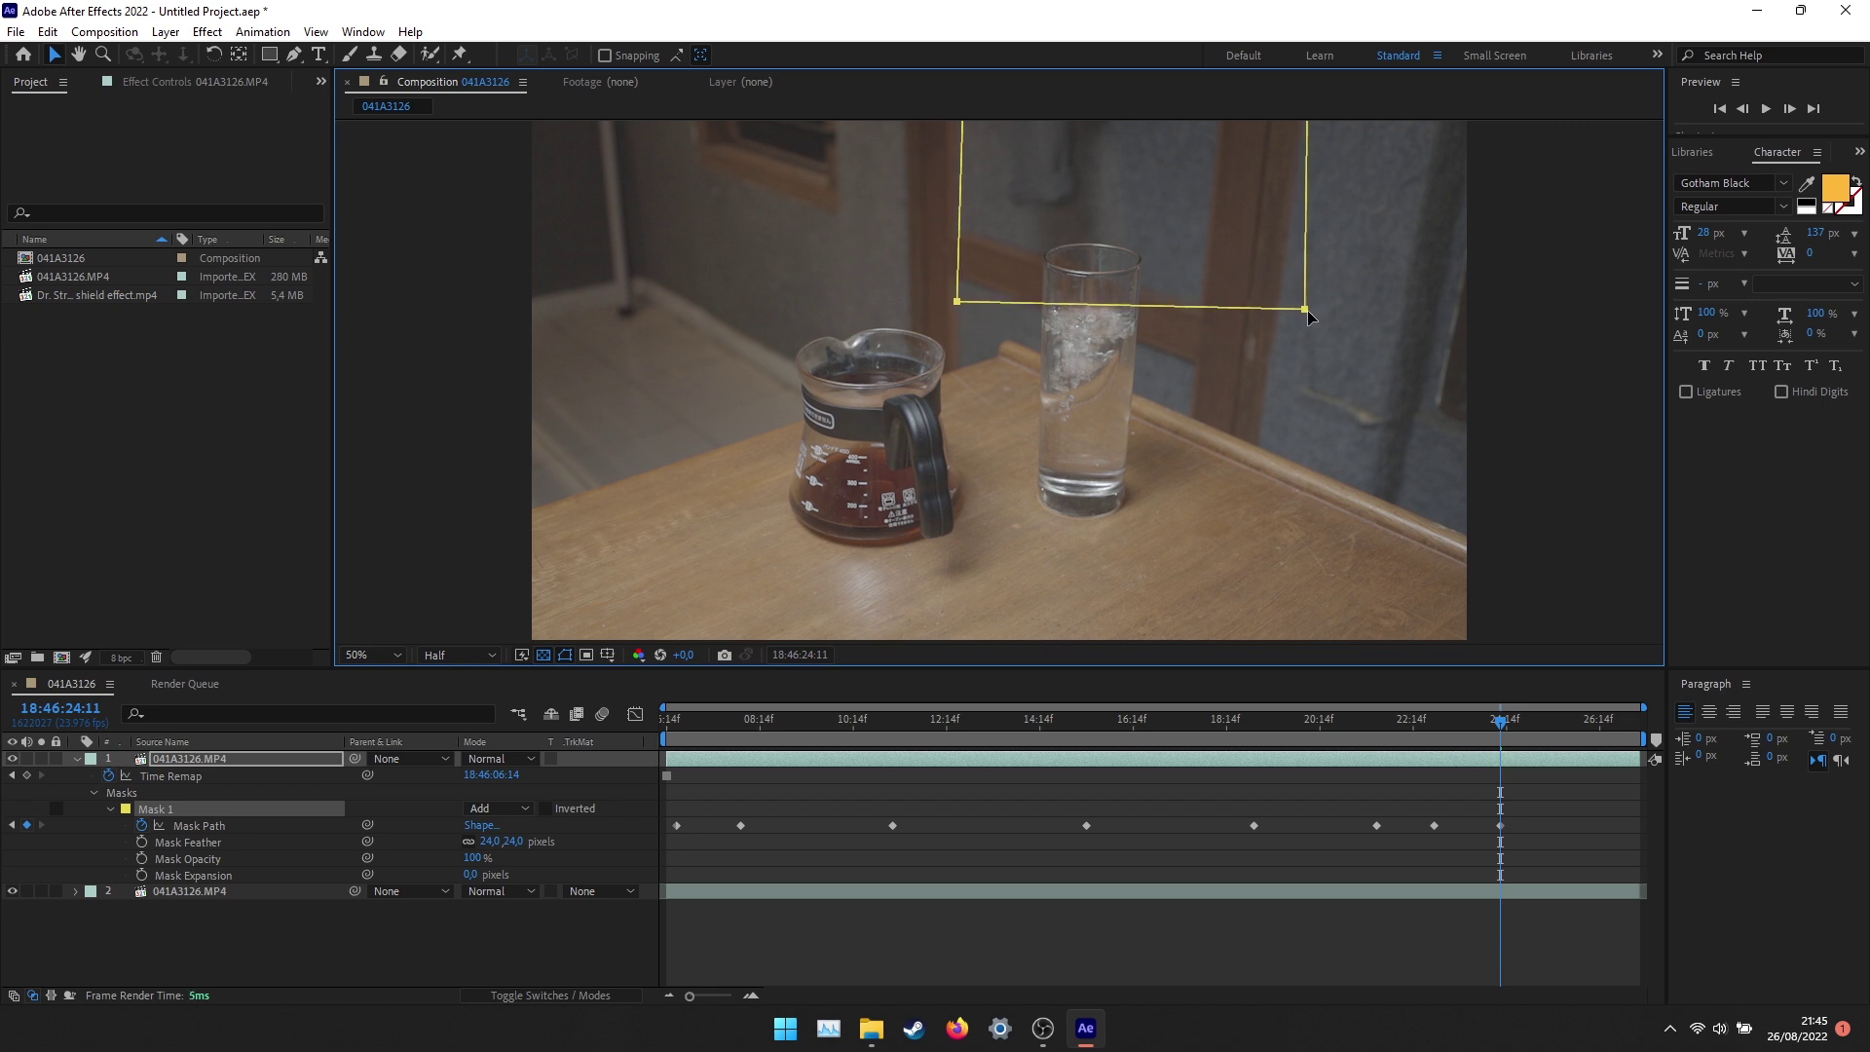
pyautogui.moveTo(1512, 723); pyautogui.dragTo(1561, 730)
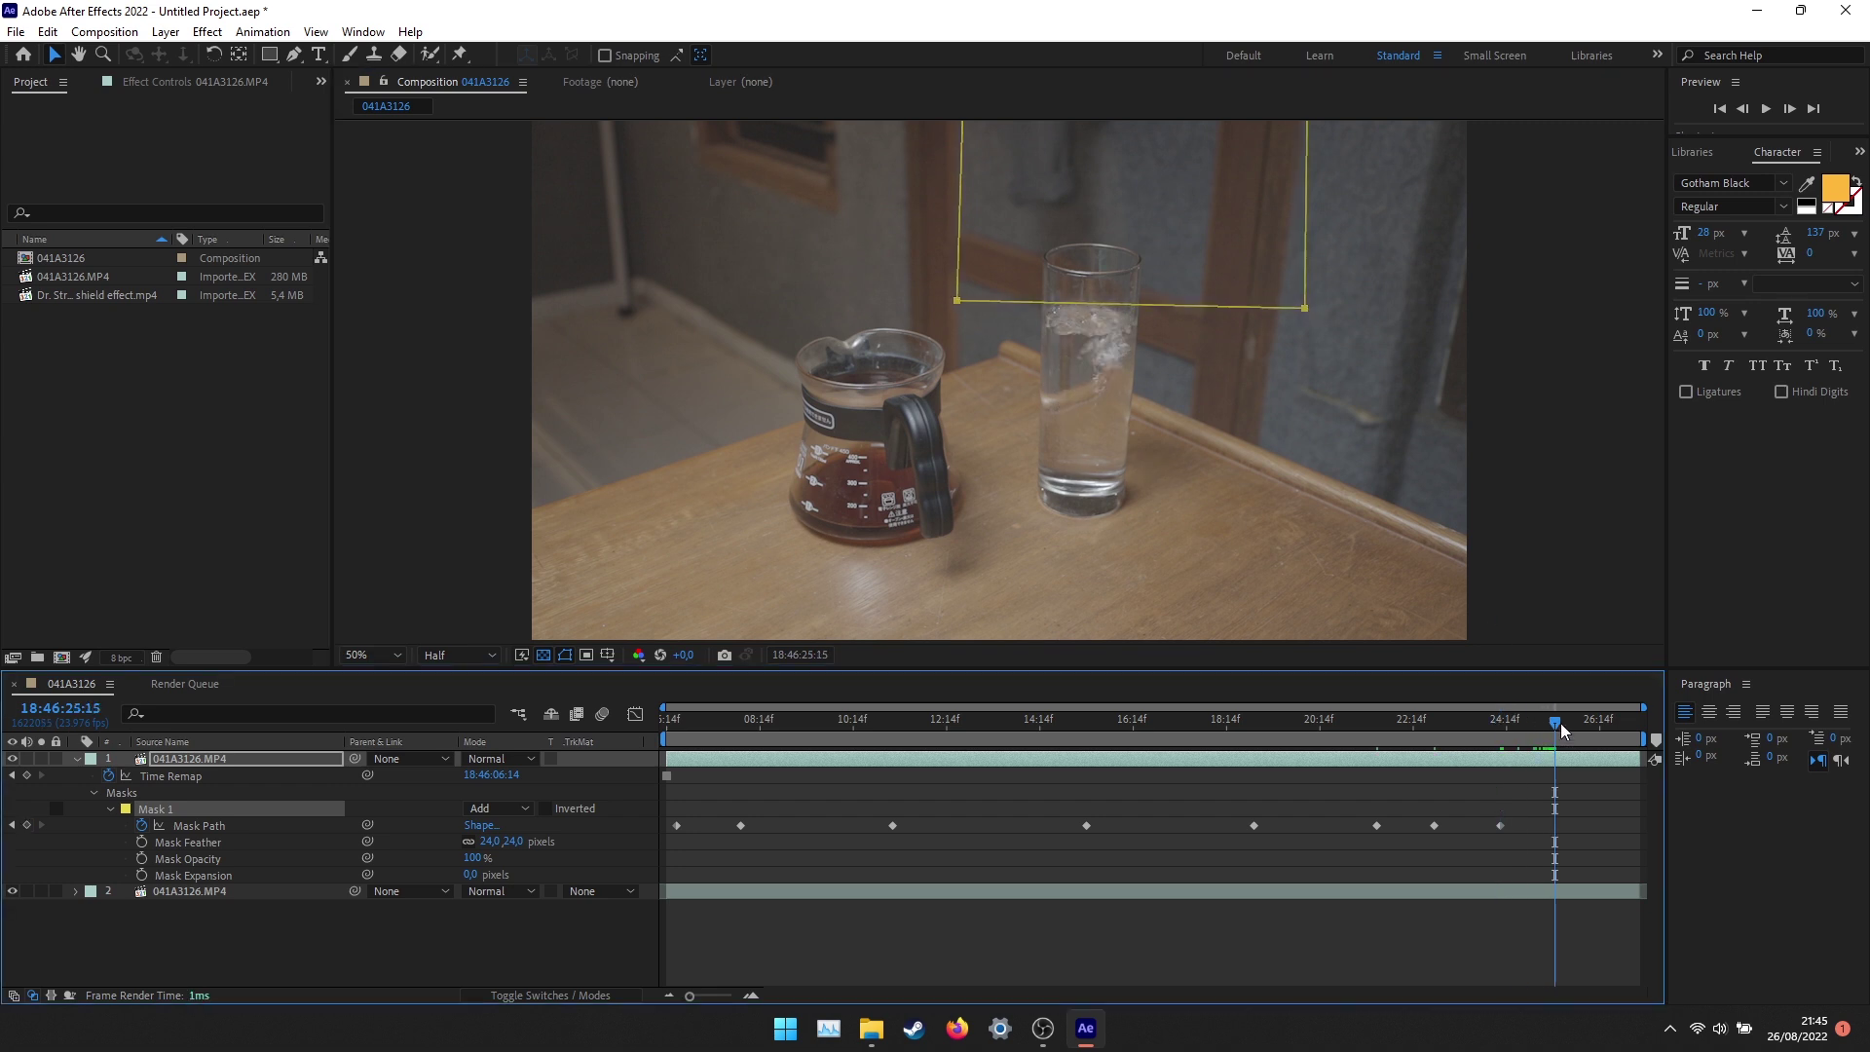
pyautogui.moveTo(1309, 312); pyautogui.dragTo(1306, 305)
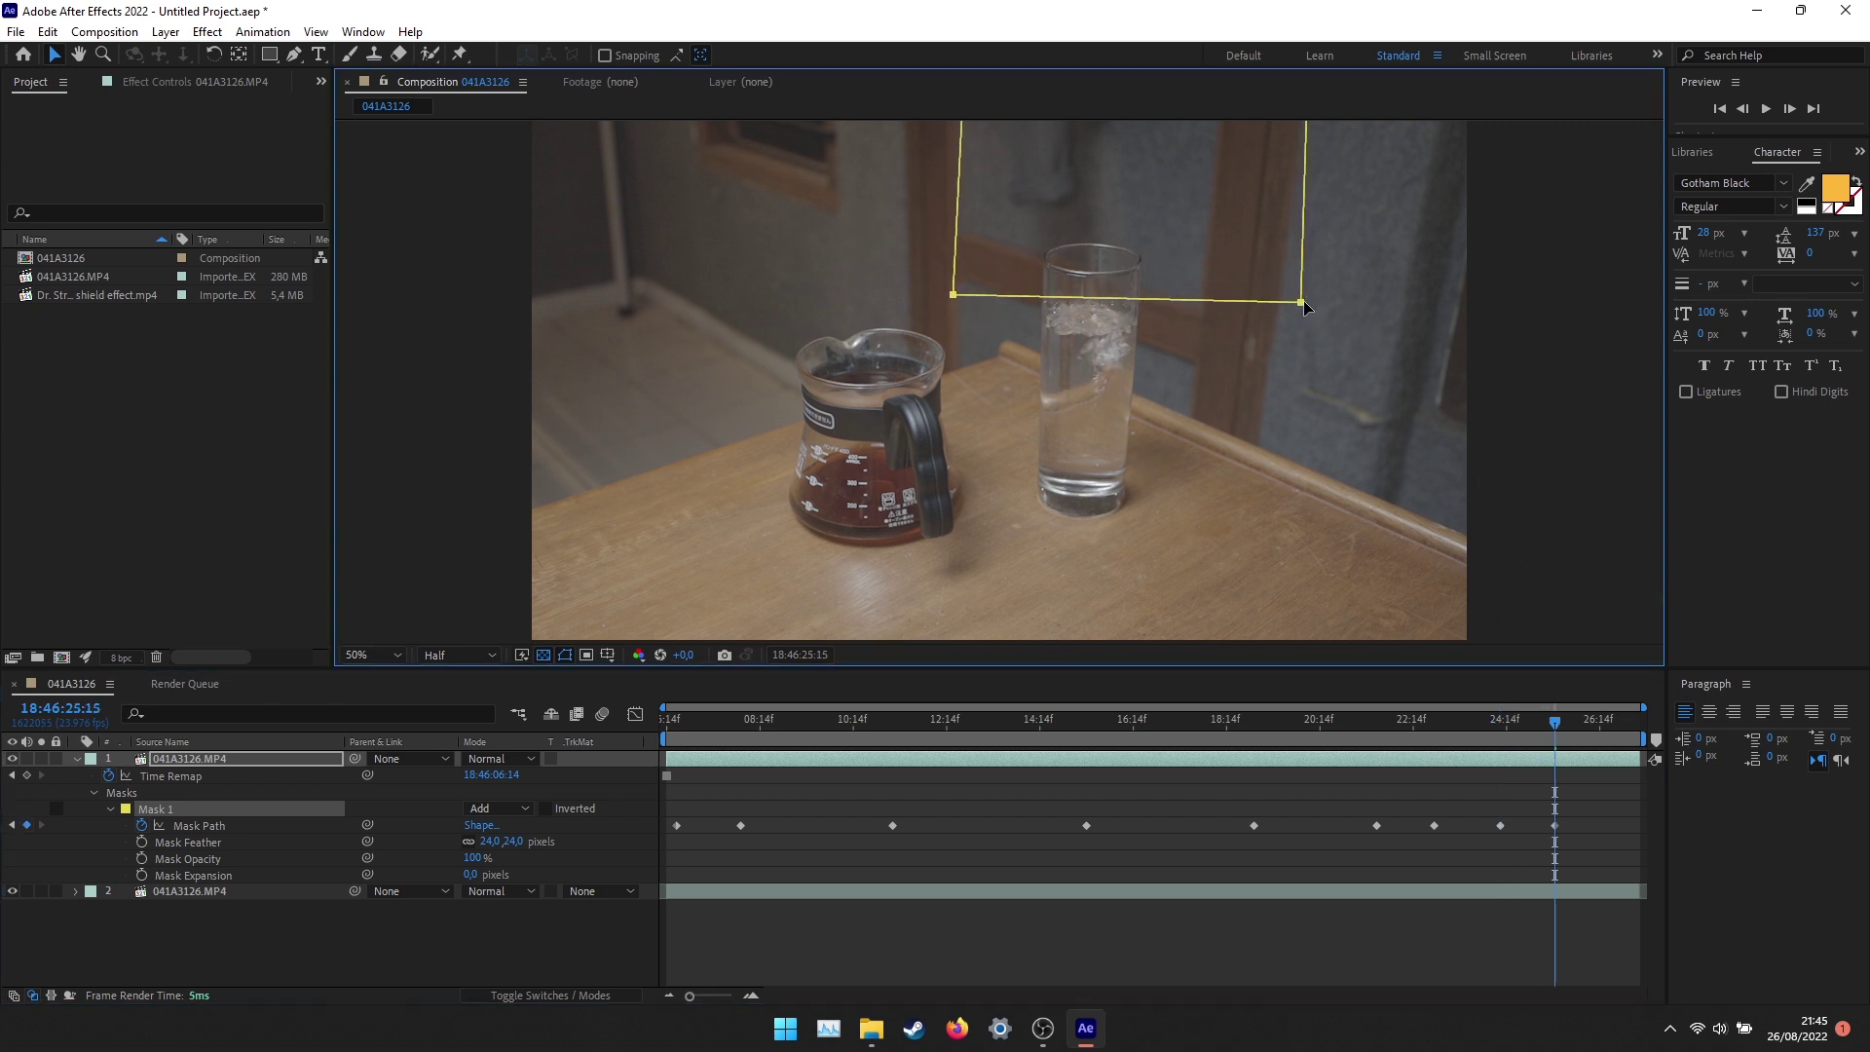
pyautogui.moveTo(1568, 728); pyautogui.dragTo(1590, 731)
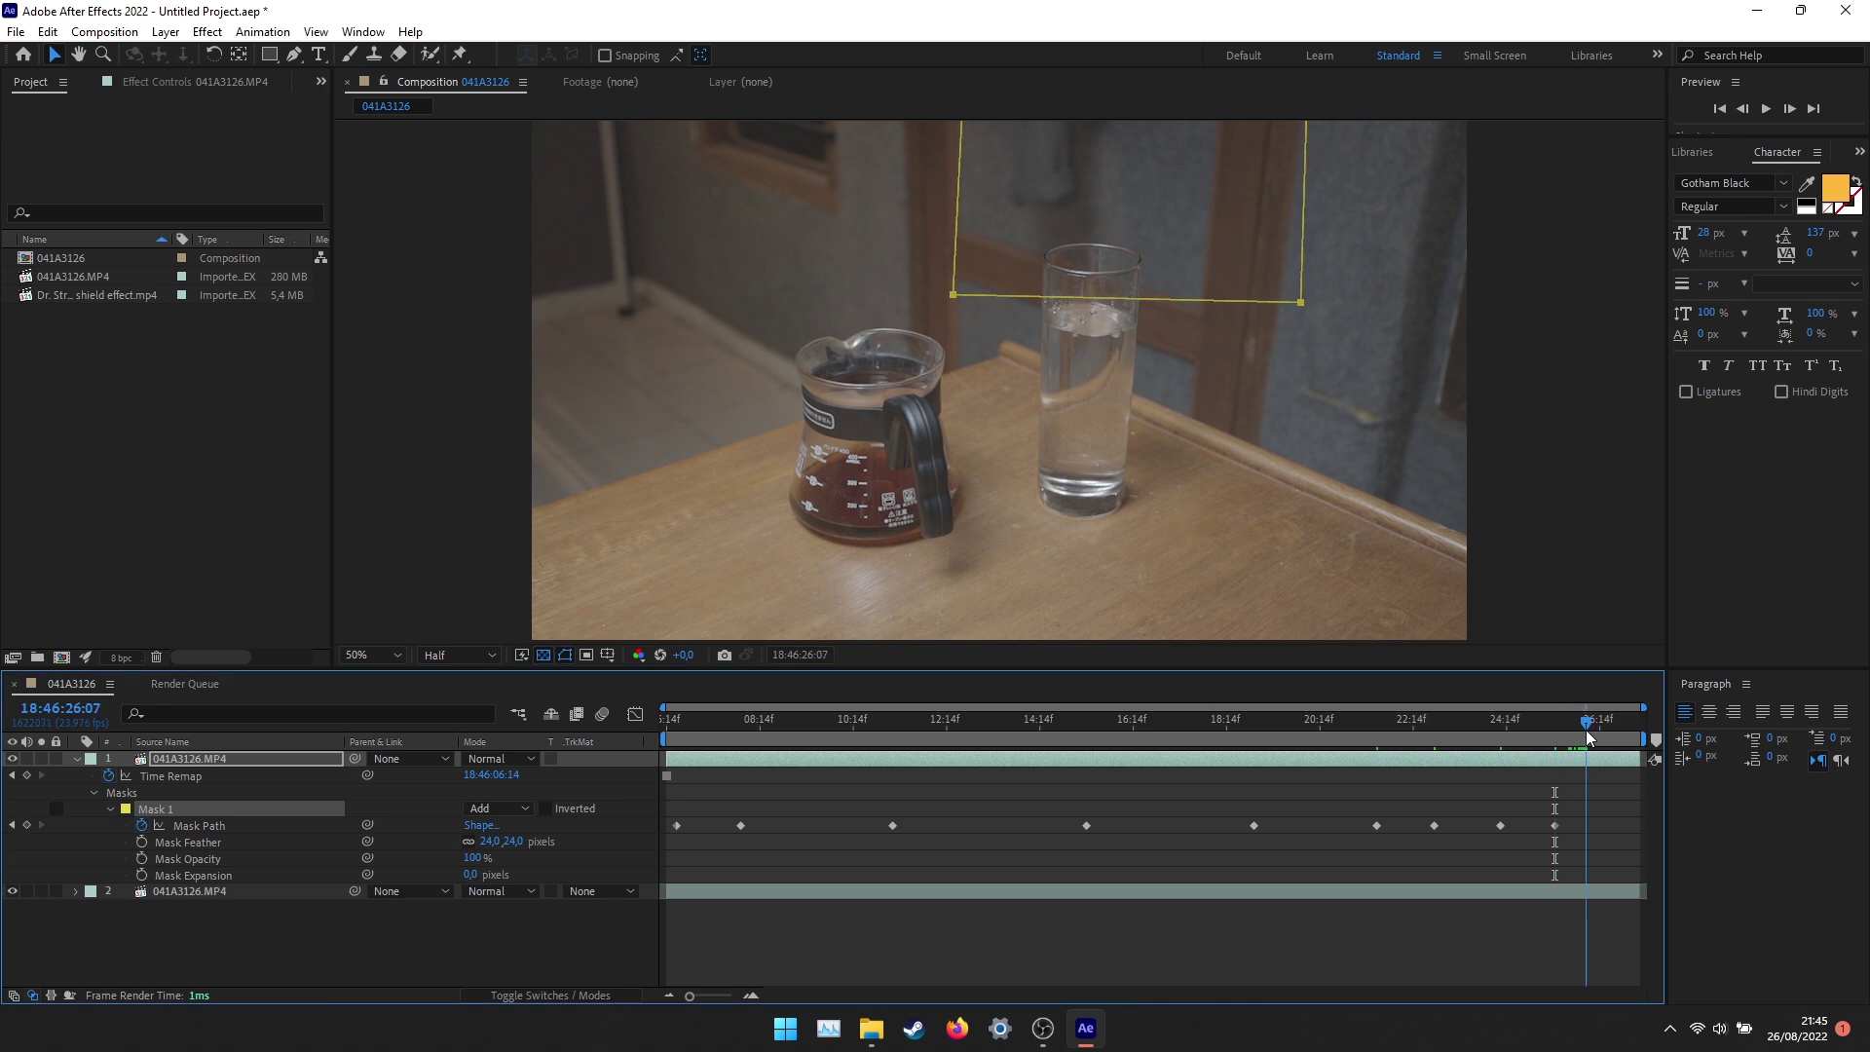
pyautogui.click(1552, 851)
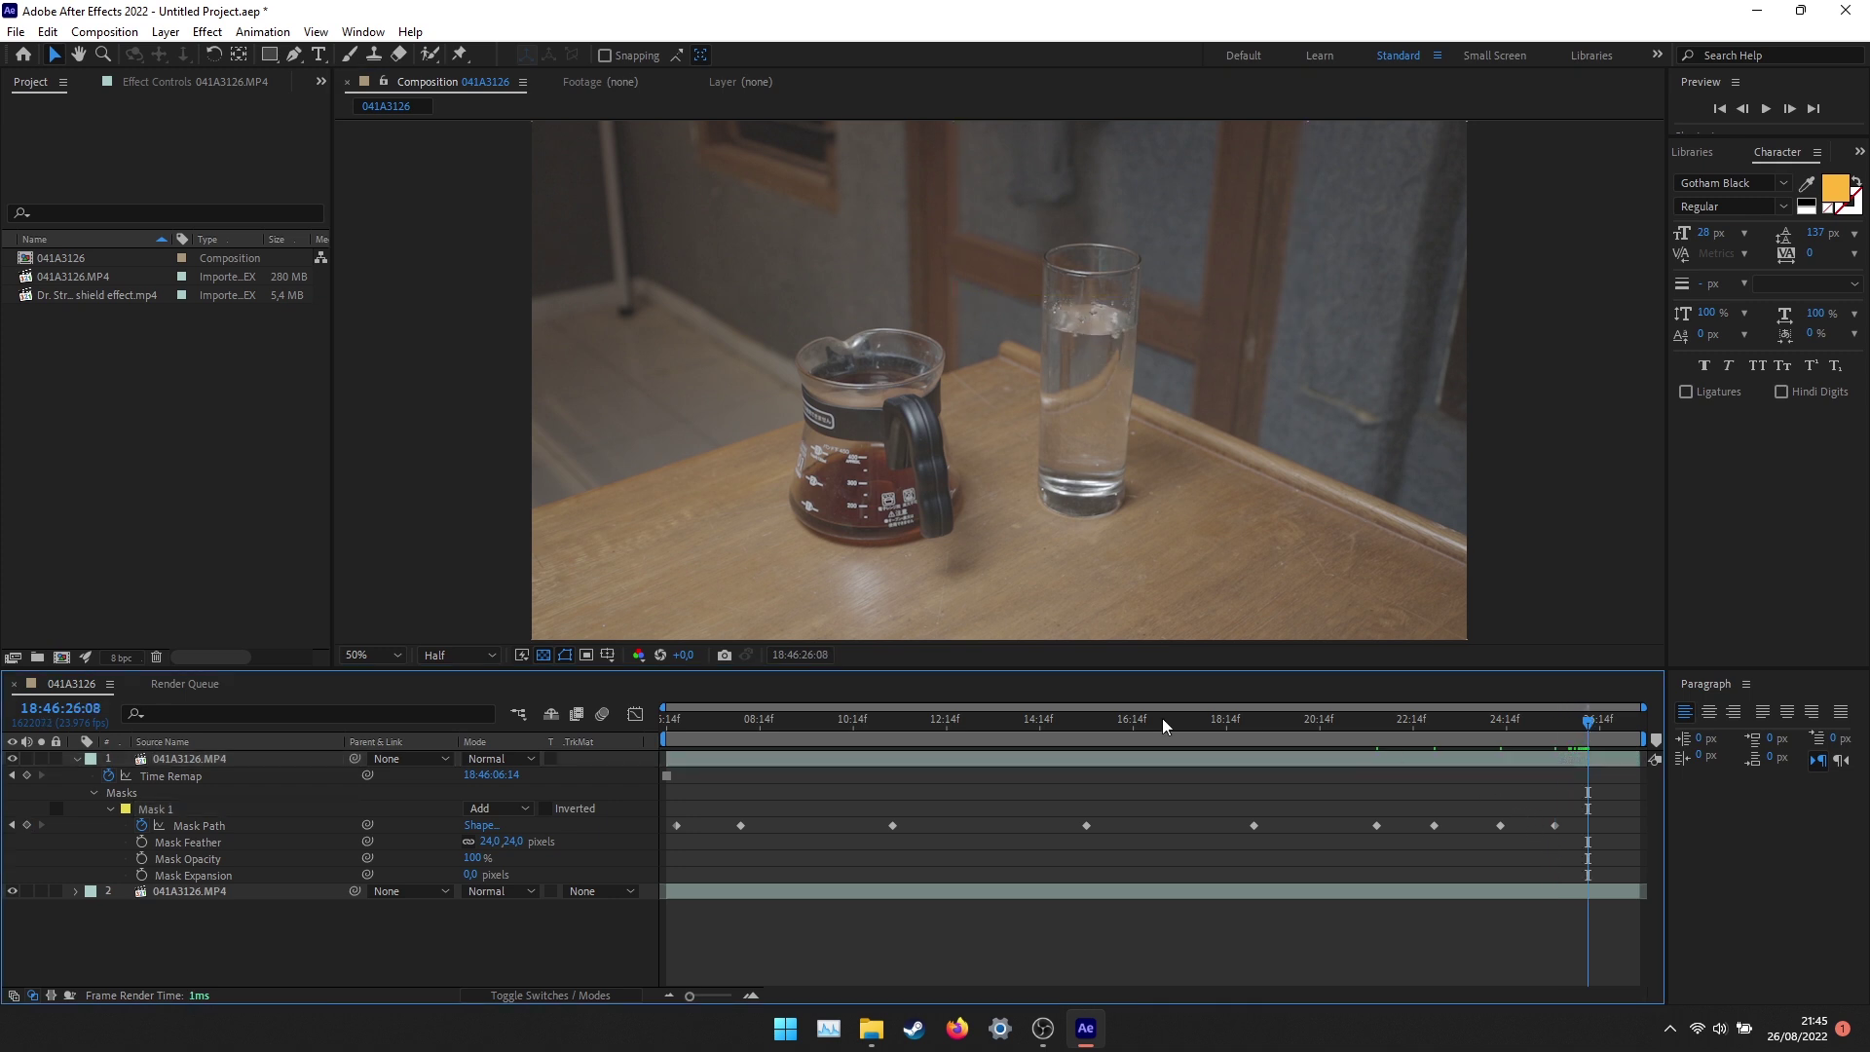
pyautogui.moveTo(1423, 721)
pyautogui.mouseDown()
pyautogui.moveTo(779, 723)
pyautogui.moveTo(1594, 734)
pyautogui.moveTo(570, 704)
pyautogui.moveTo(1595, 706)
pyautogui.mouseUp()
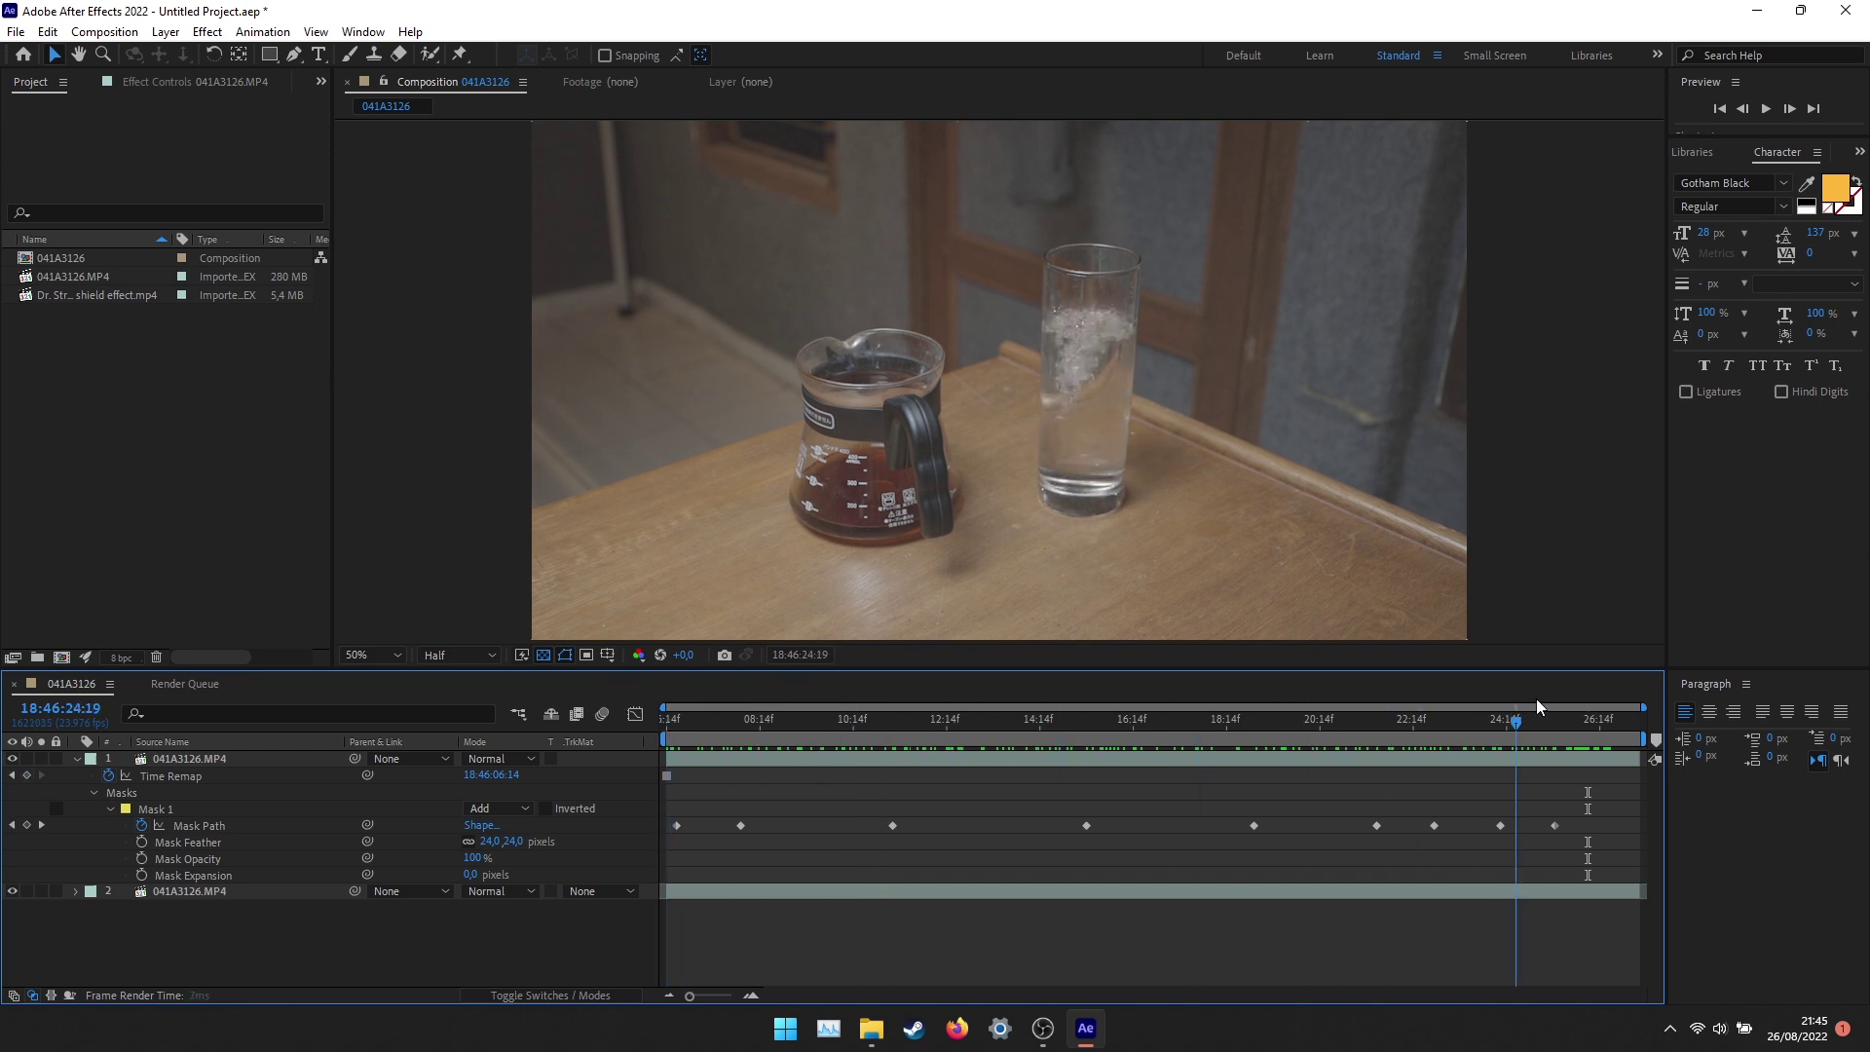
# Return to the composition start and collapse the first layer's mask properties.
pyautogui.moveTo(1595, 706); pyautogui.dragTo(1634, 721)
pyautogui.press('Home')
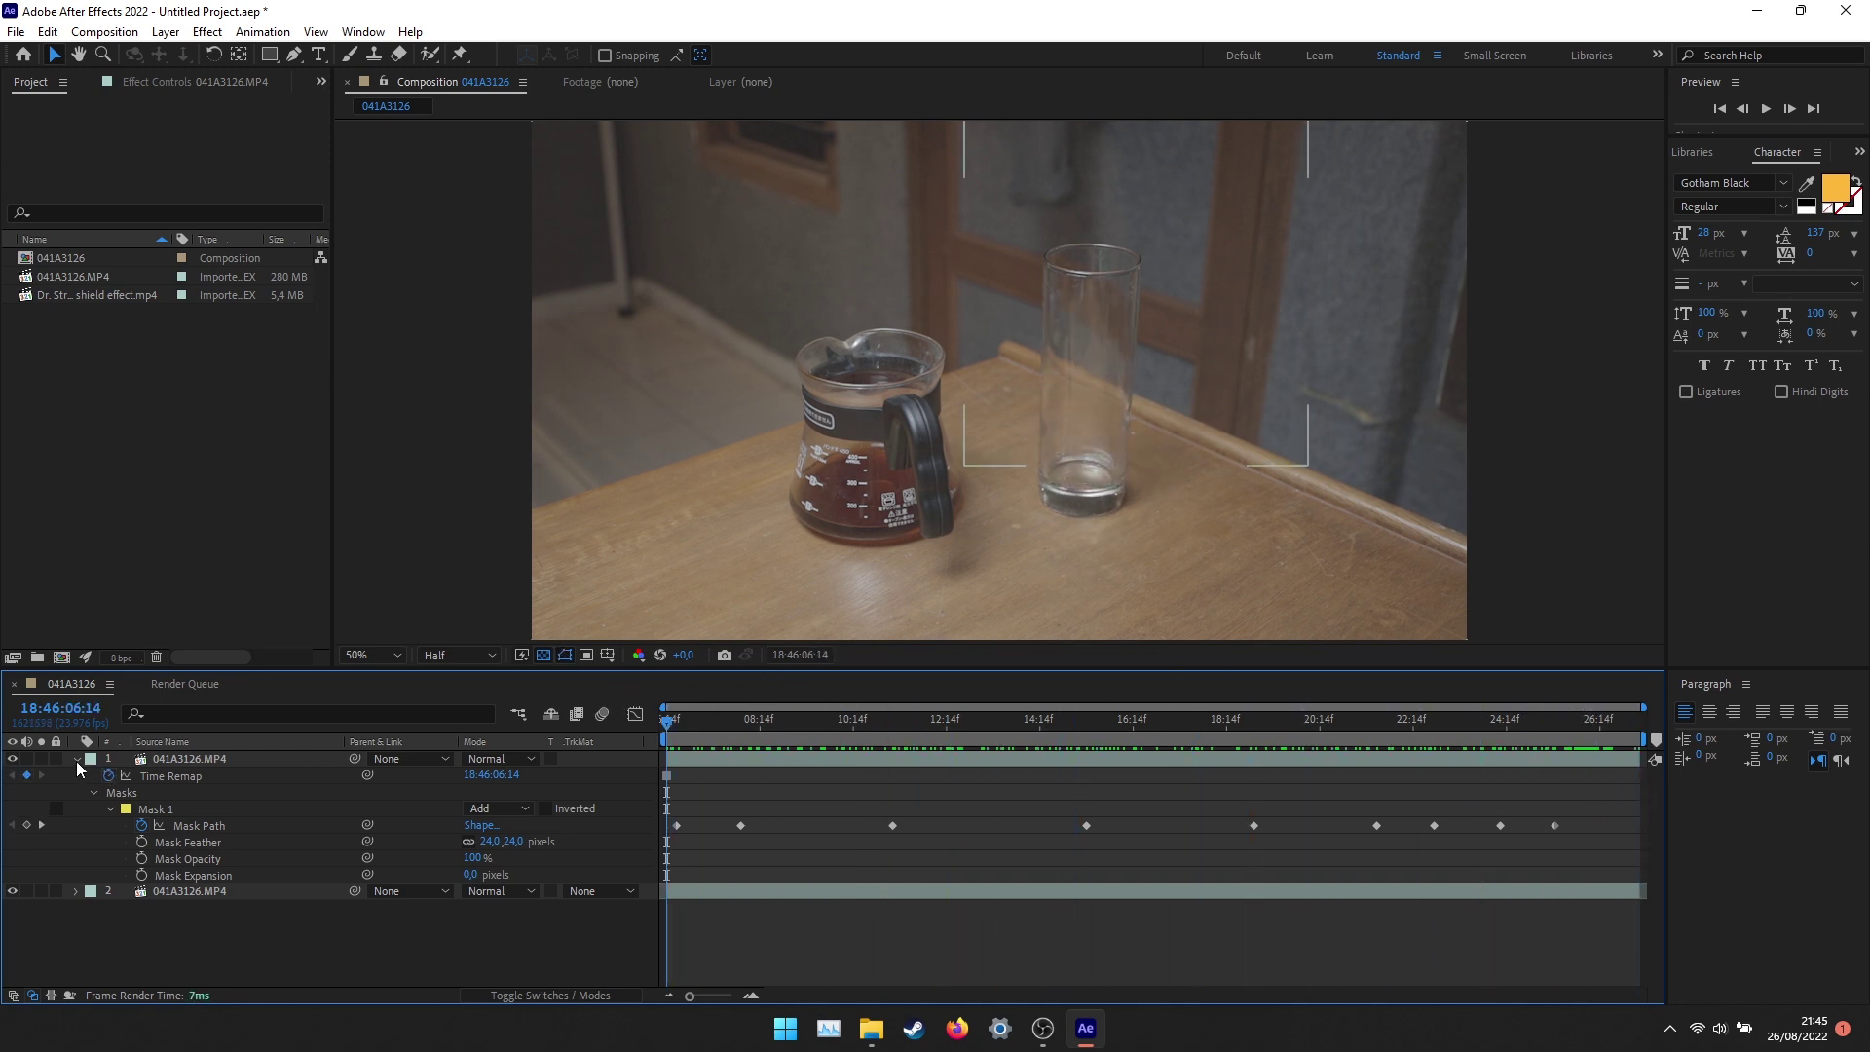
pyautogui.click(76, 762)
# Pre-compose both 041A3126.MP4 layers into Pre-comp 1, moving all attributes.
pyautogui.moveTo(399, 853); pyautogui.dragTo(175, 745)
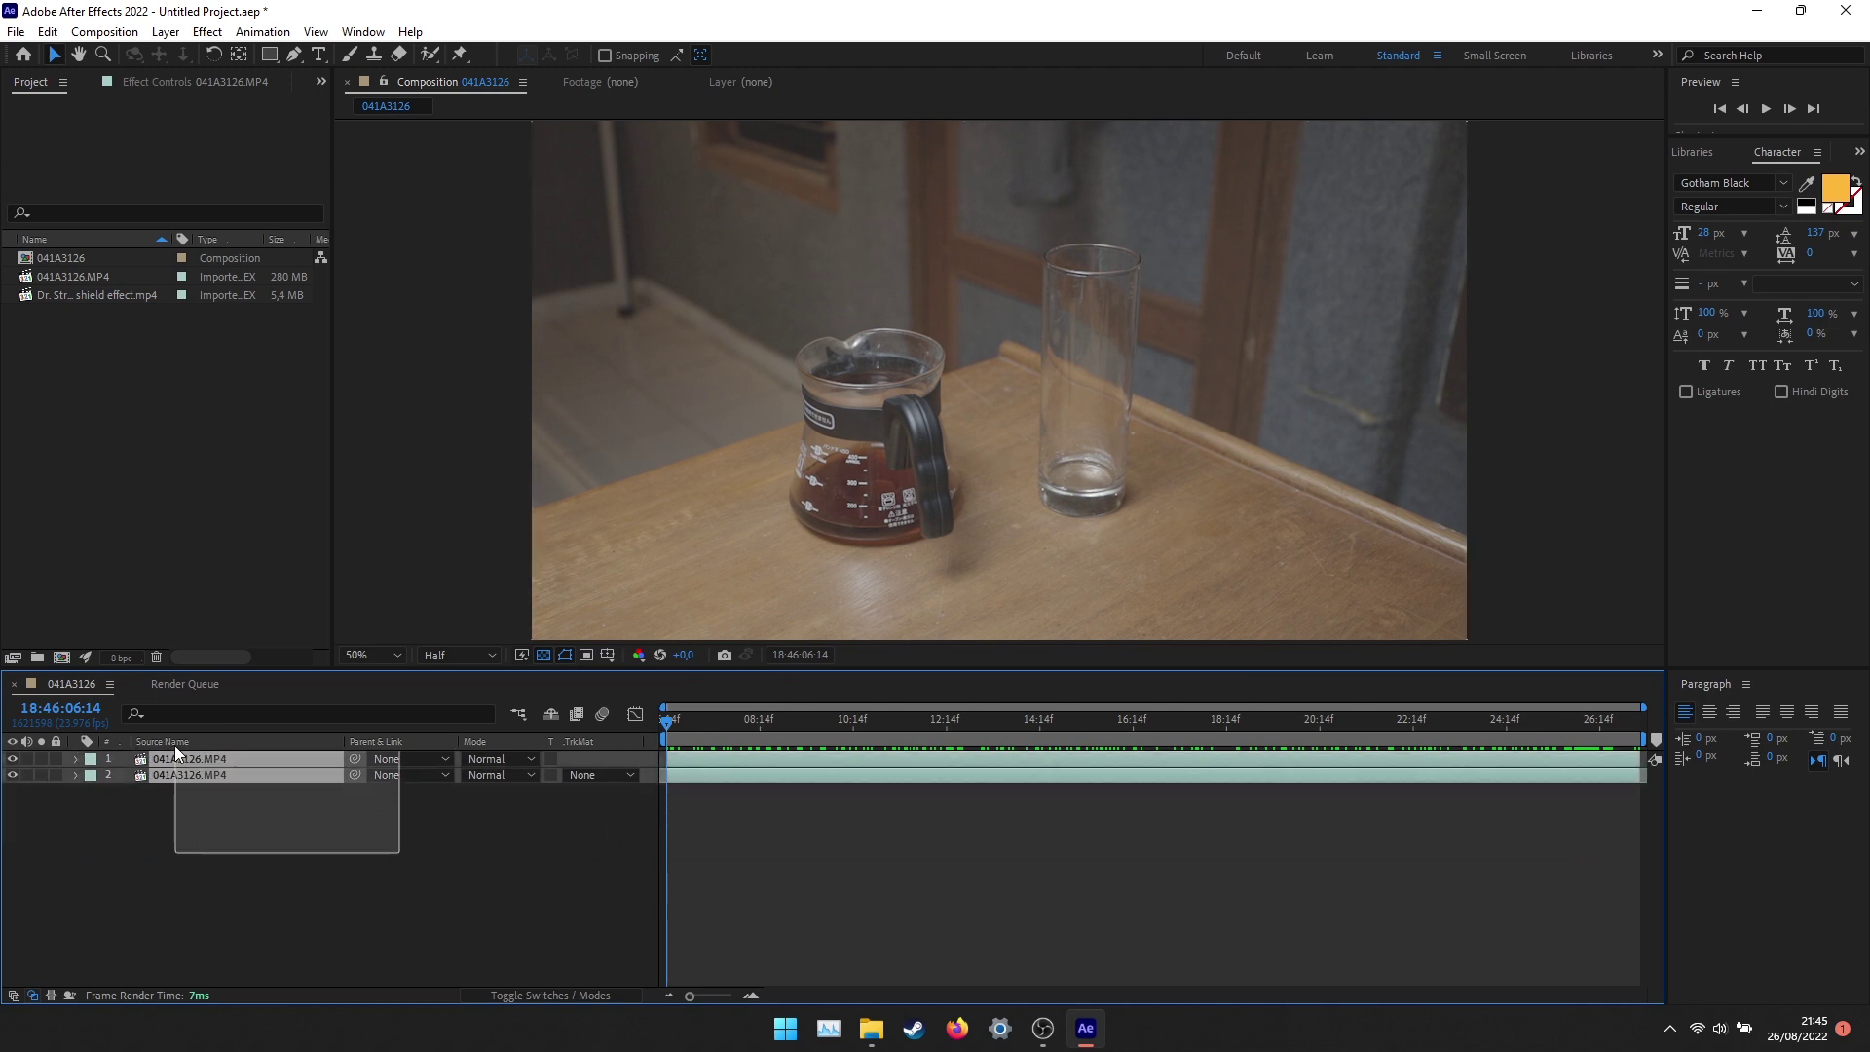
pyautogui.rightClick(215, 775)
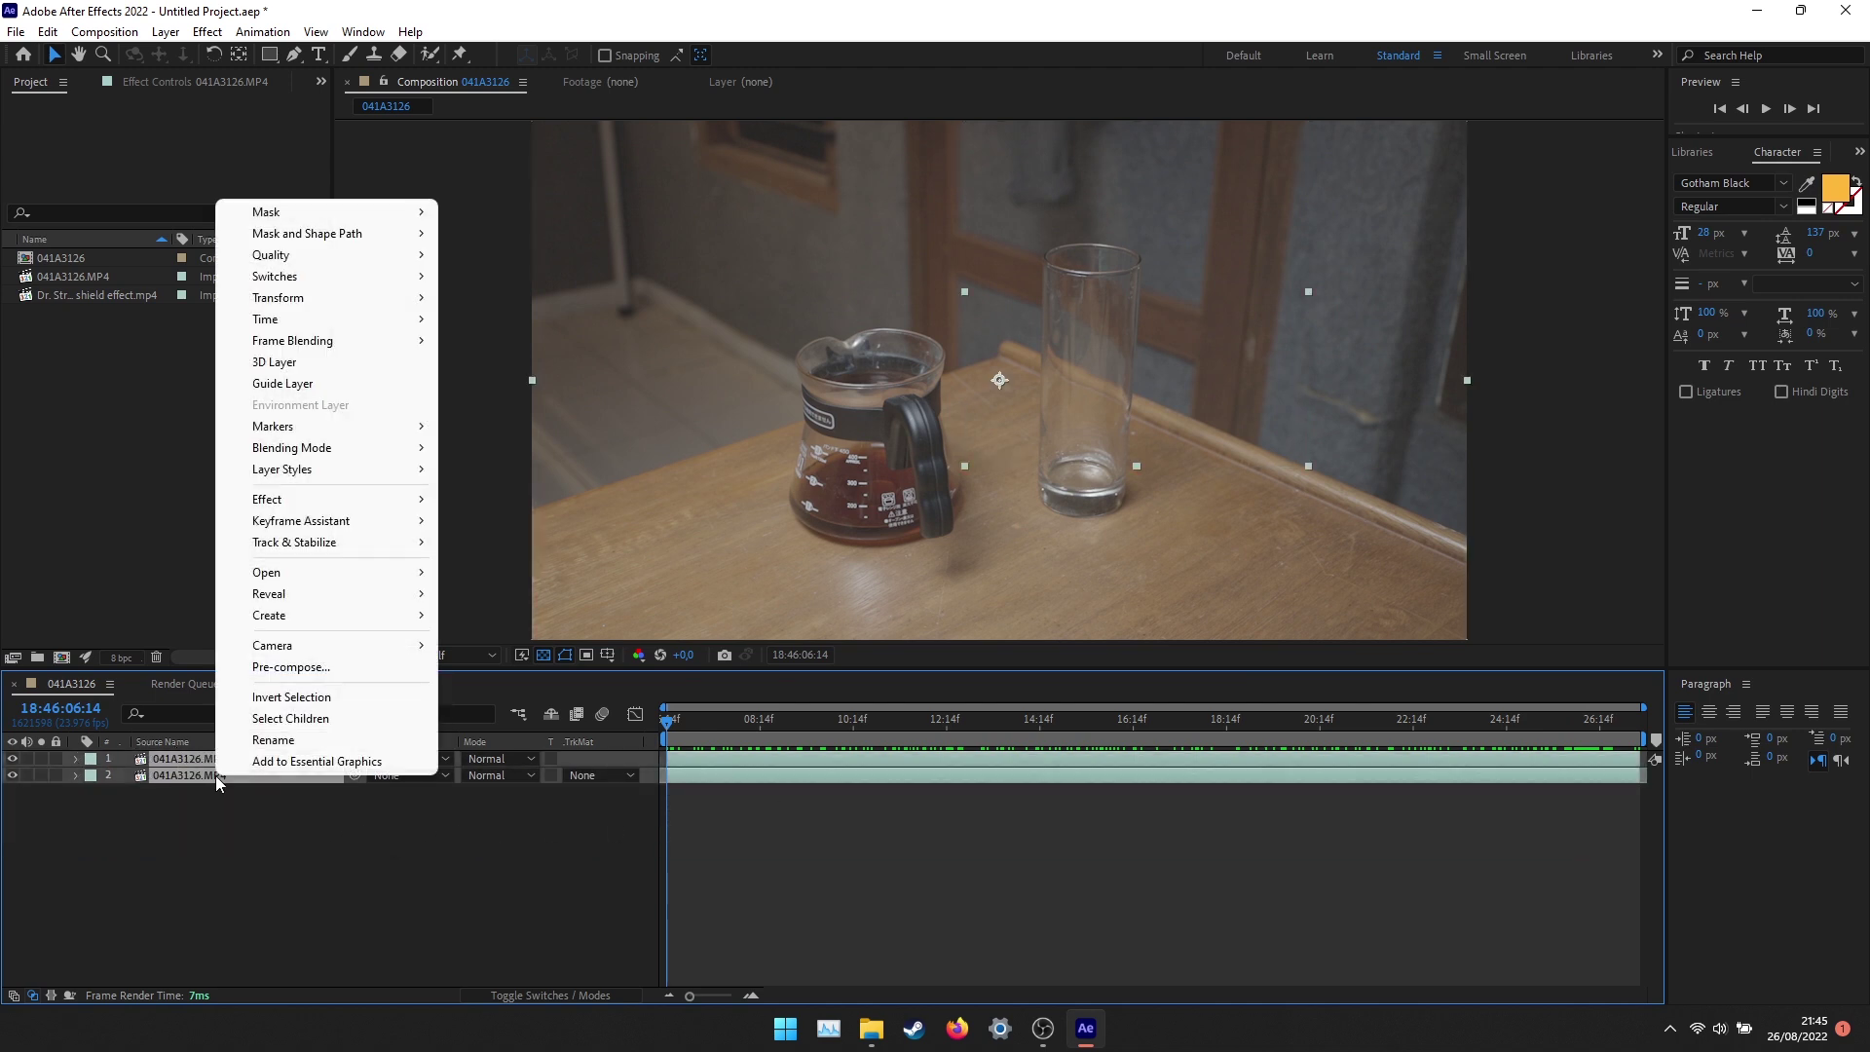
pyautogui.click(338, 672)
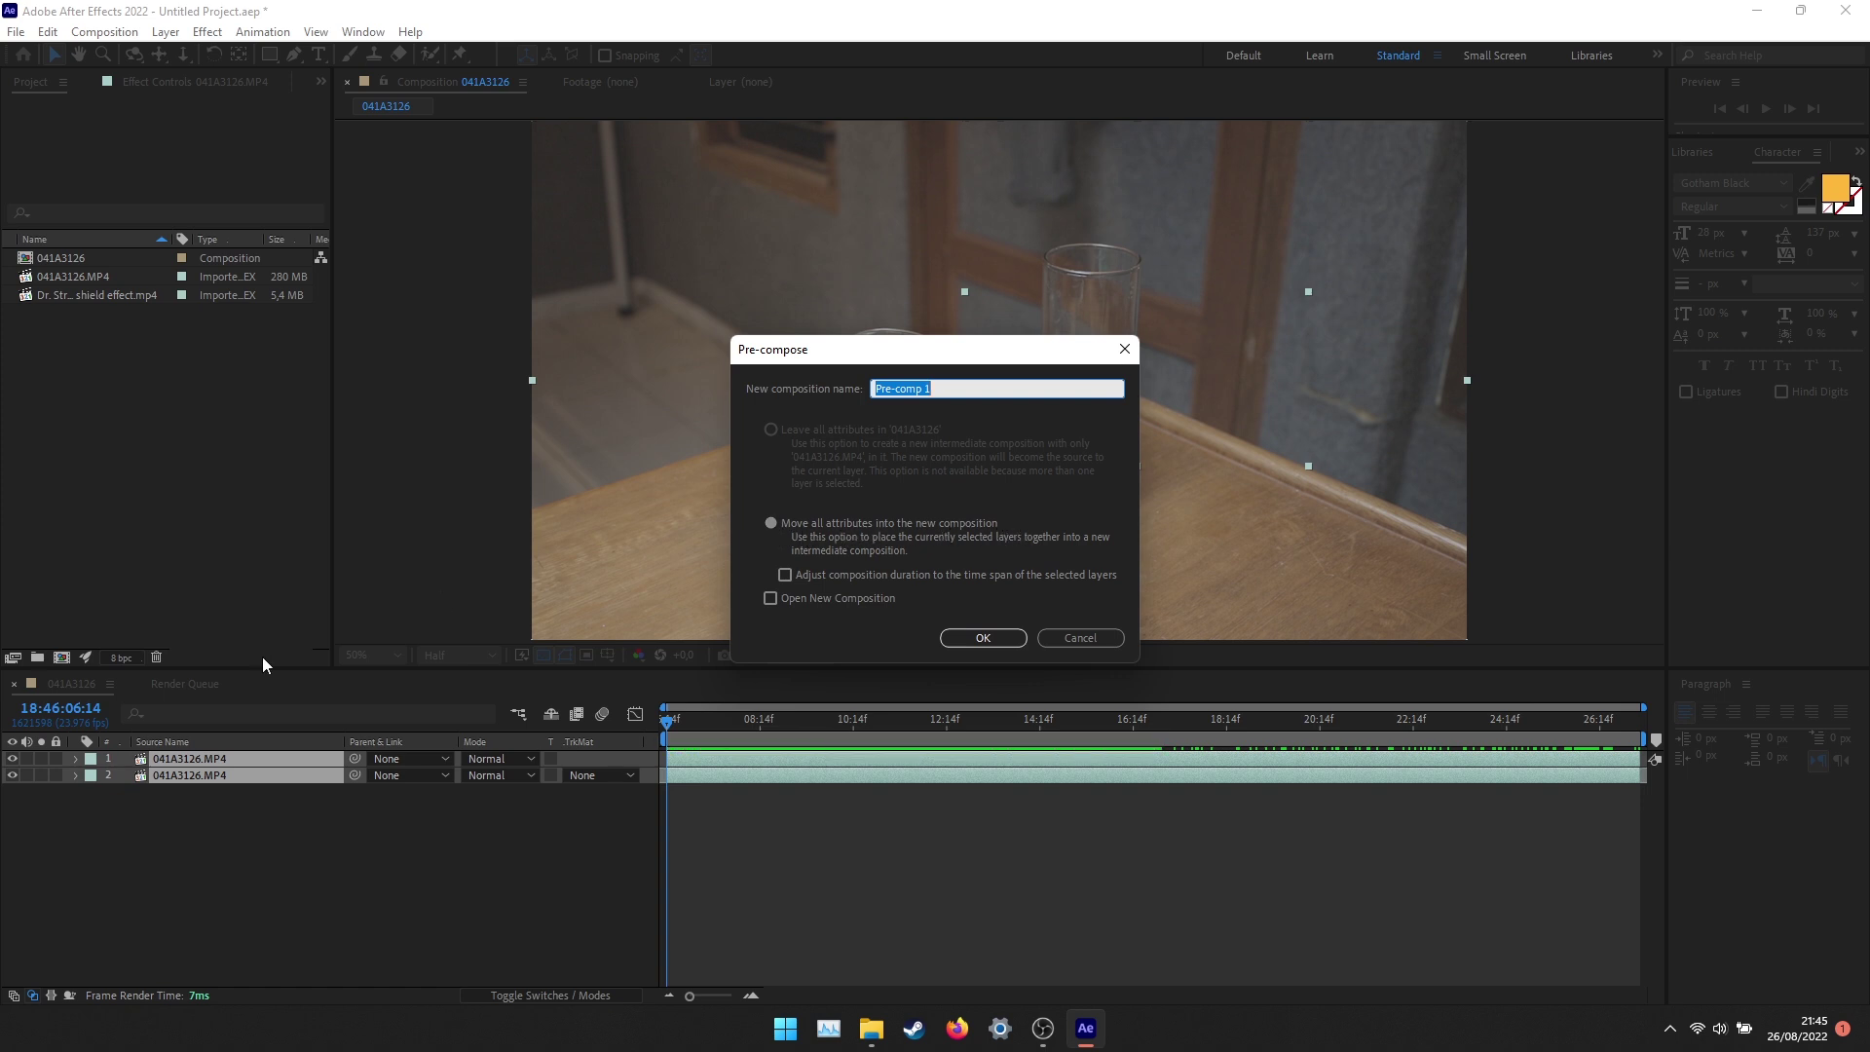
pyautogui.click(988, 640)
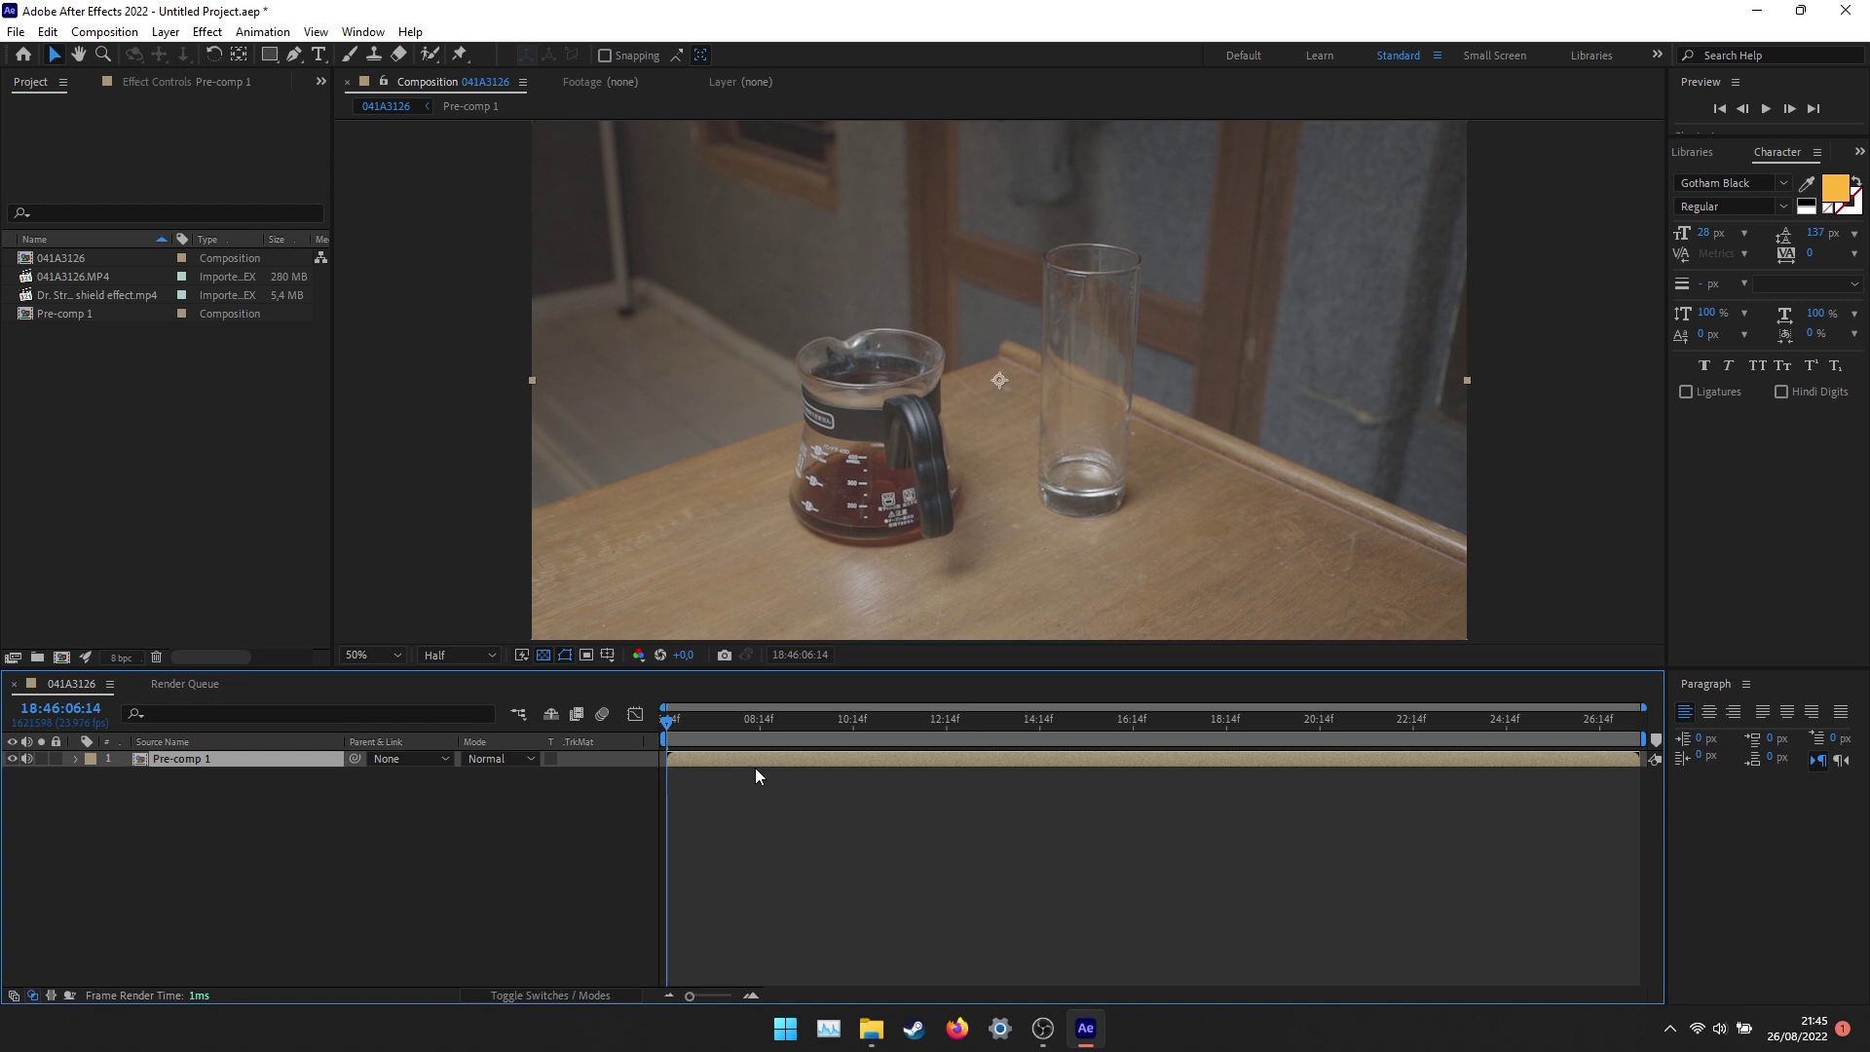
pyautogui.click(740, 723)
# Enable Time Remapping on Pre-comp 1 and preview it.
pyautogui.moveTo(761, 730); pyautogui.dragTo(547, 748)
pyautogui.rightClick(291, 757)
pyautogui.moveTo(451, 308)
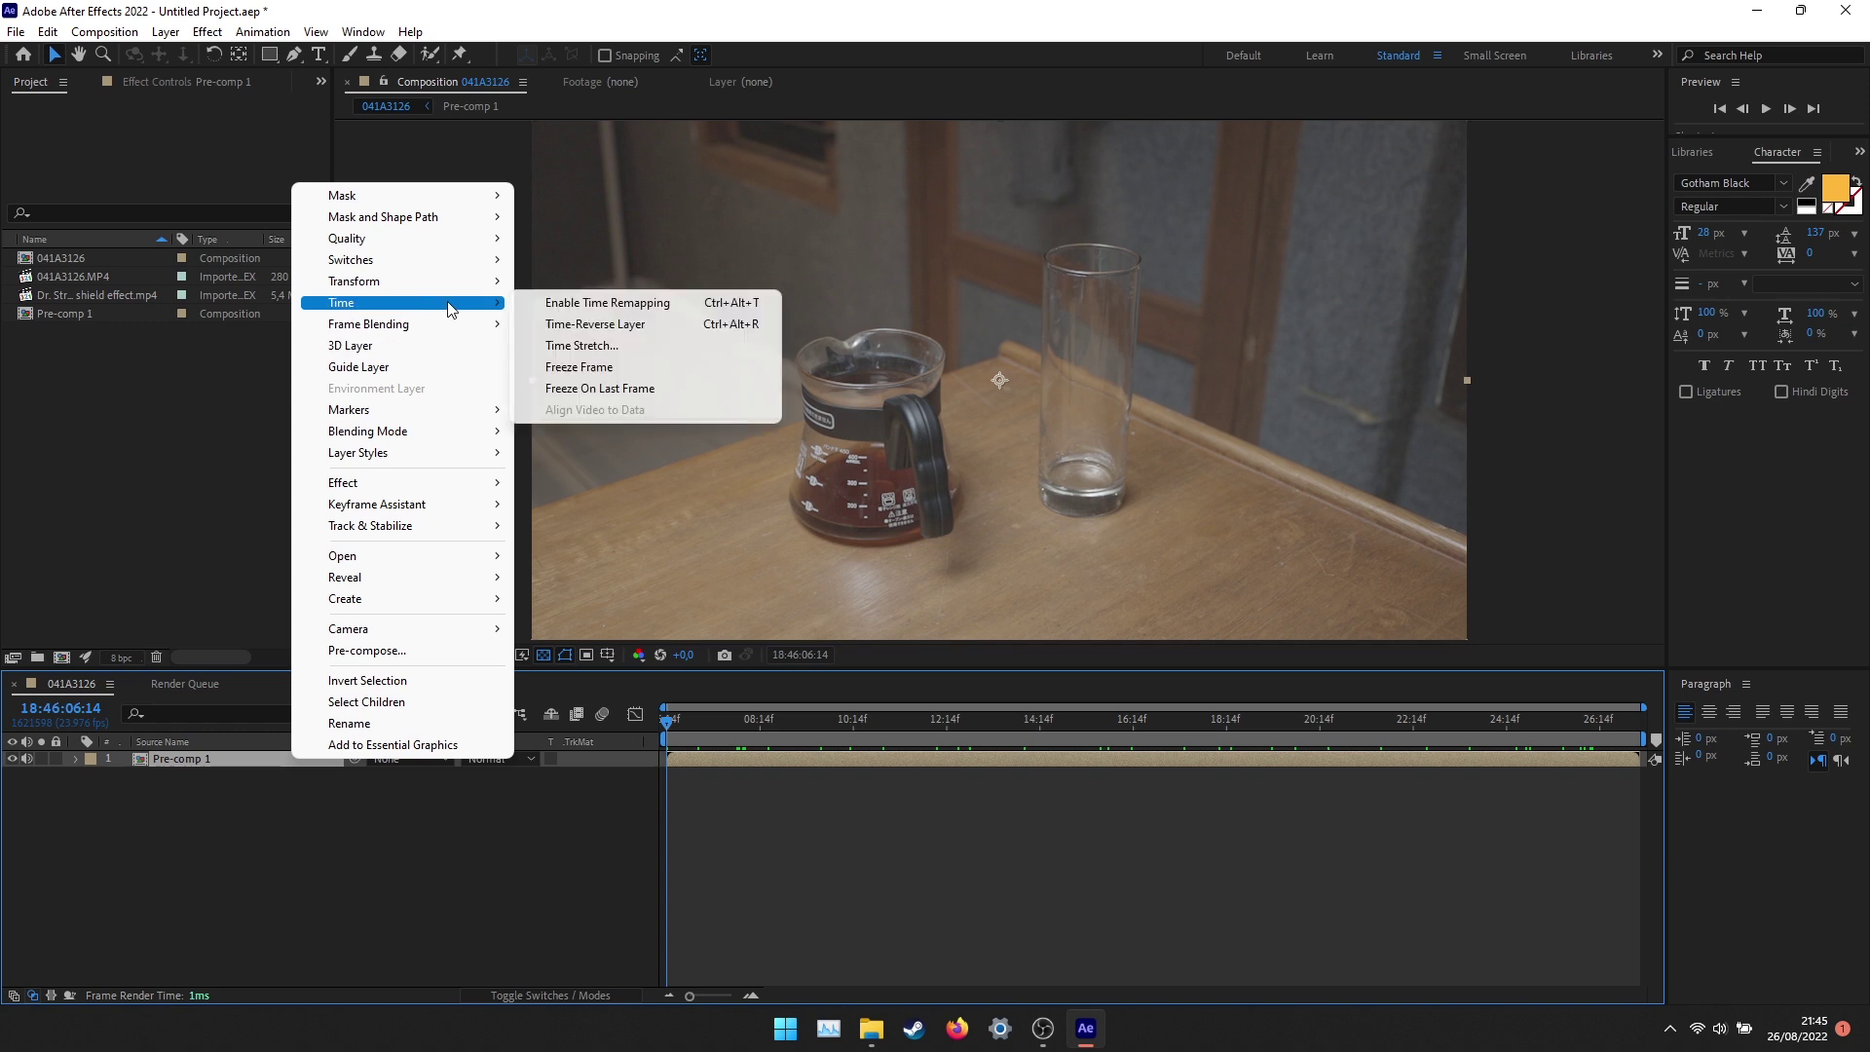
pyautogui.click(617, 304)
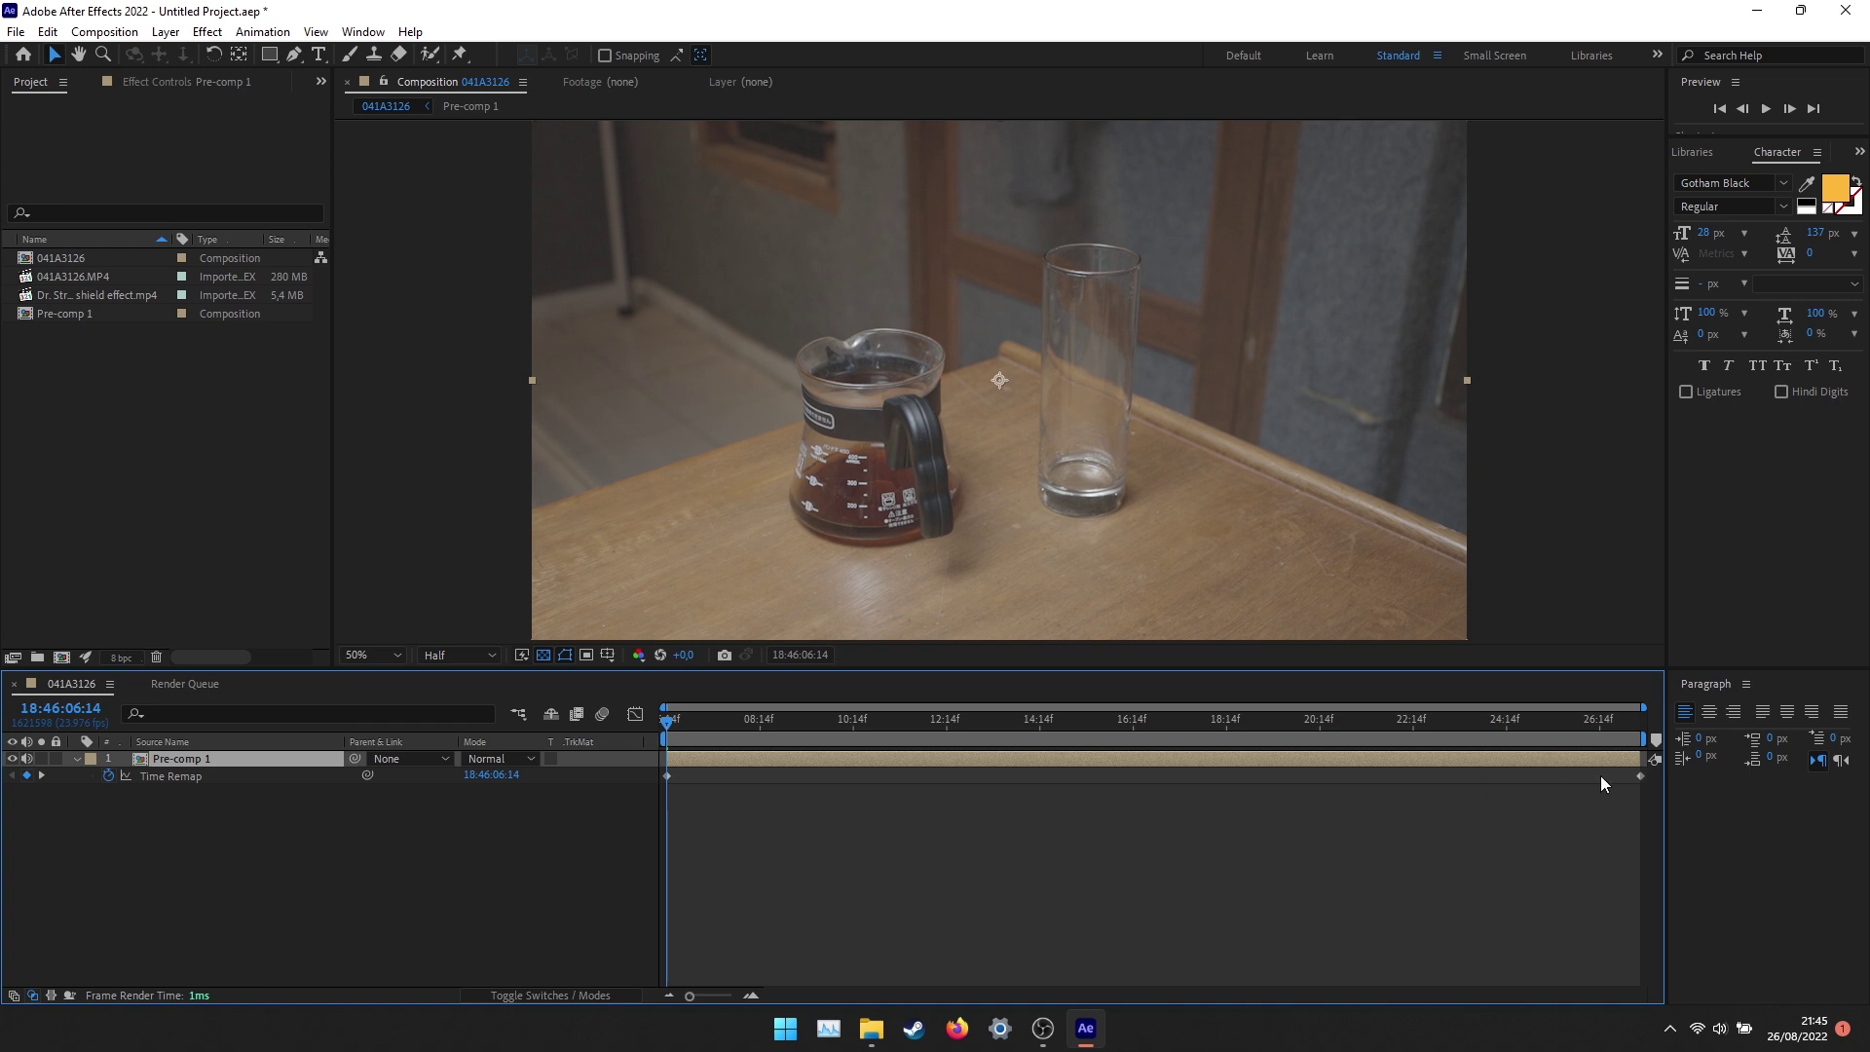
pyautogui.moveTo(679, 737); pyautogui.dragTo(699, 737)
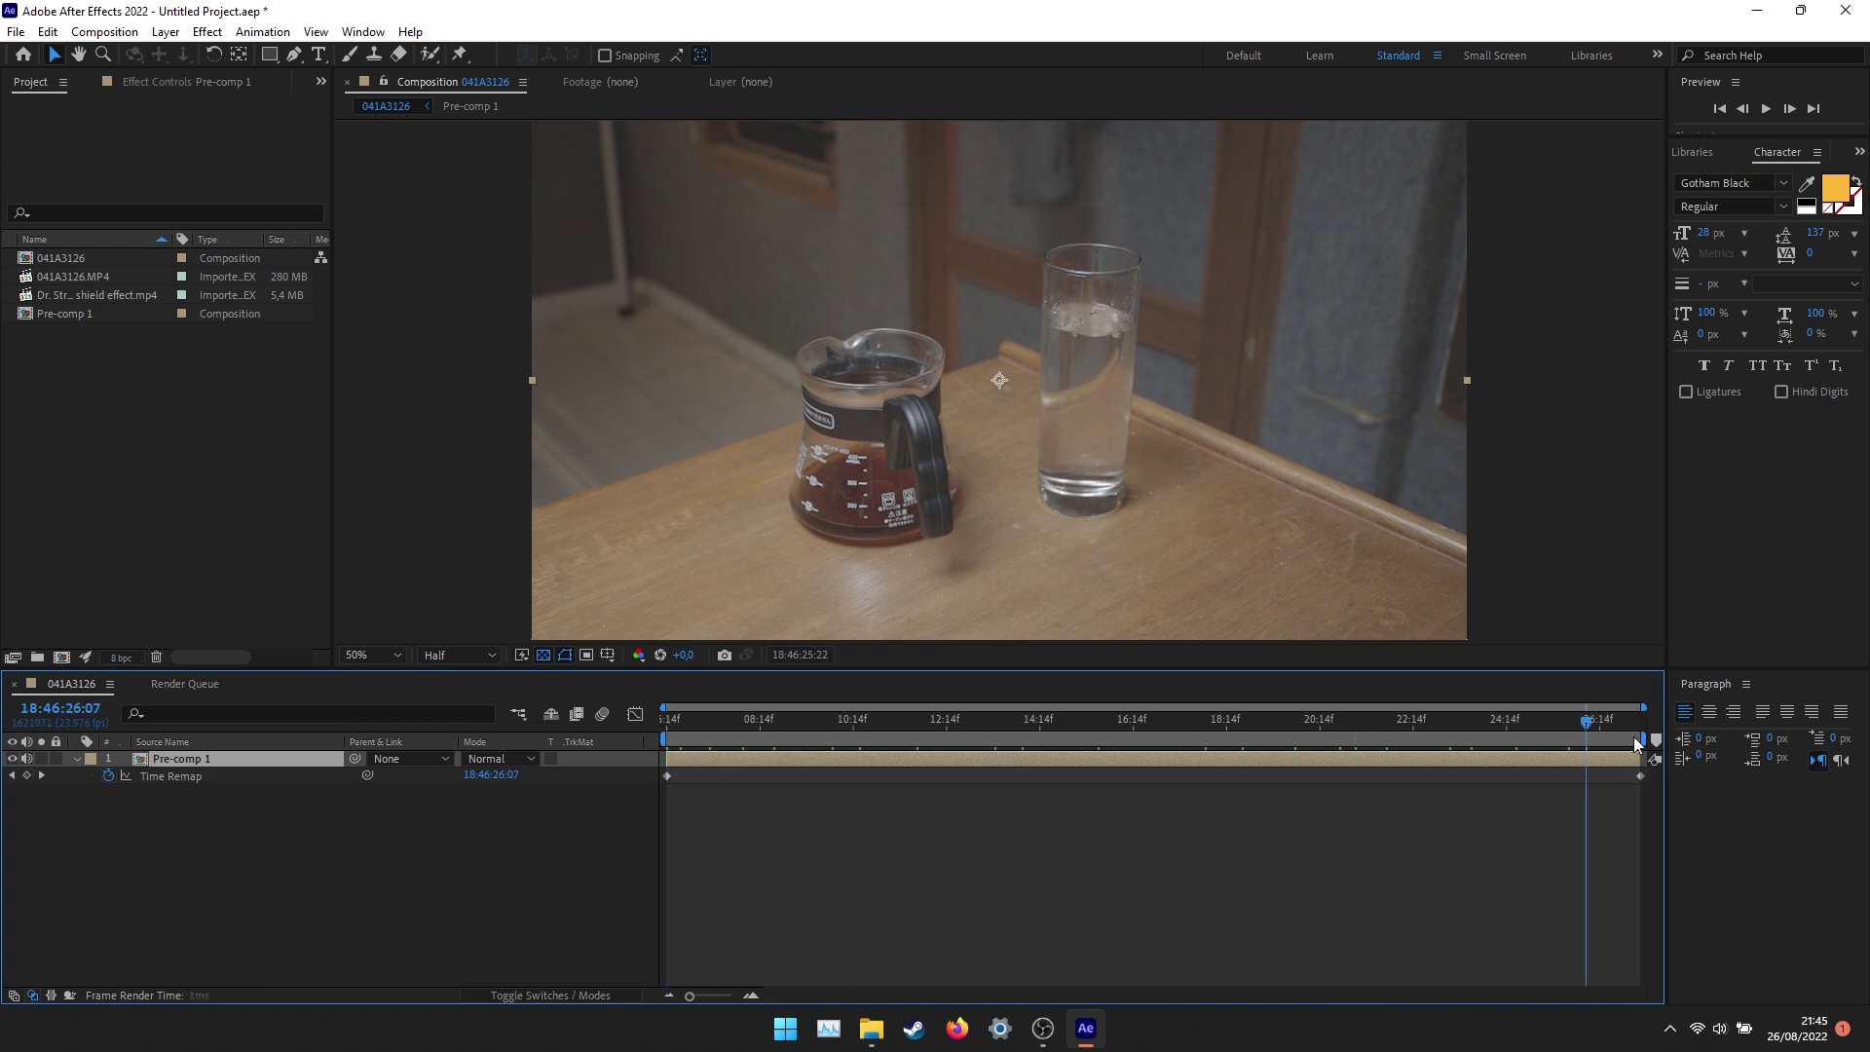
pyautogui.press('space')
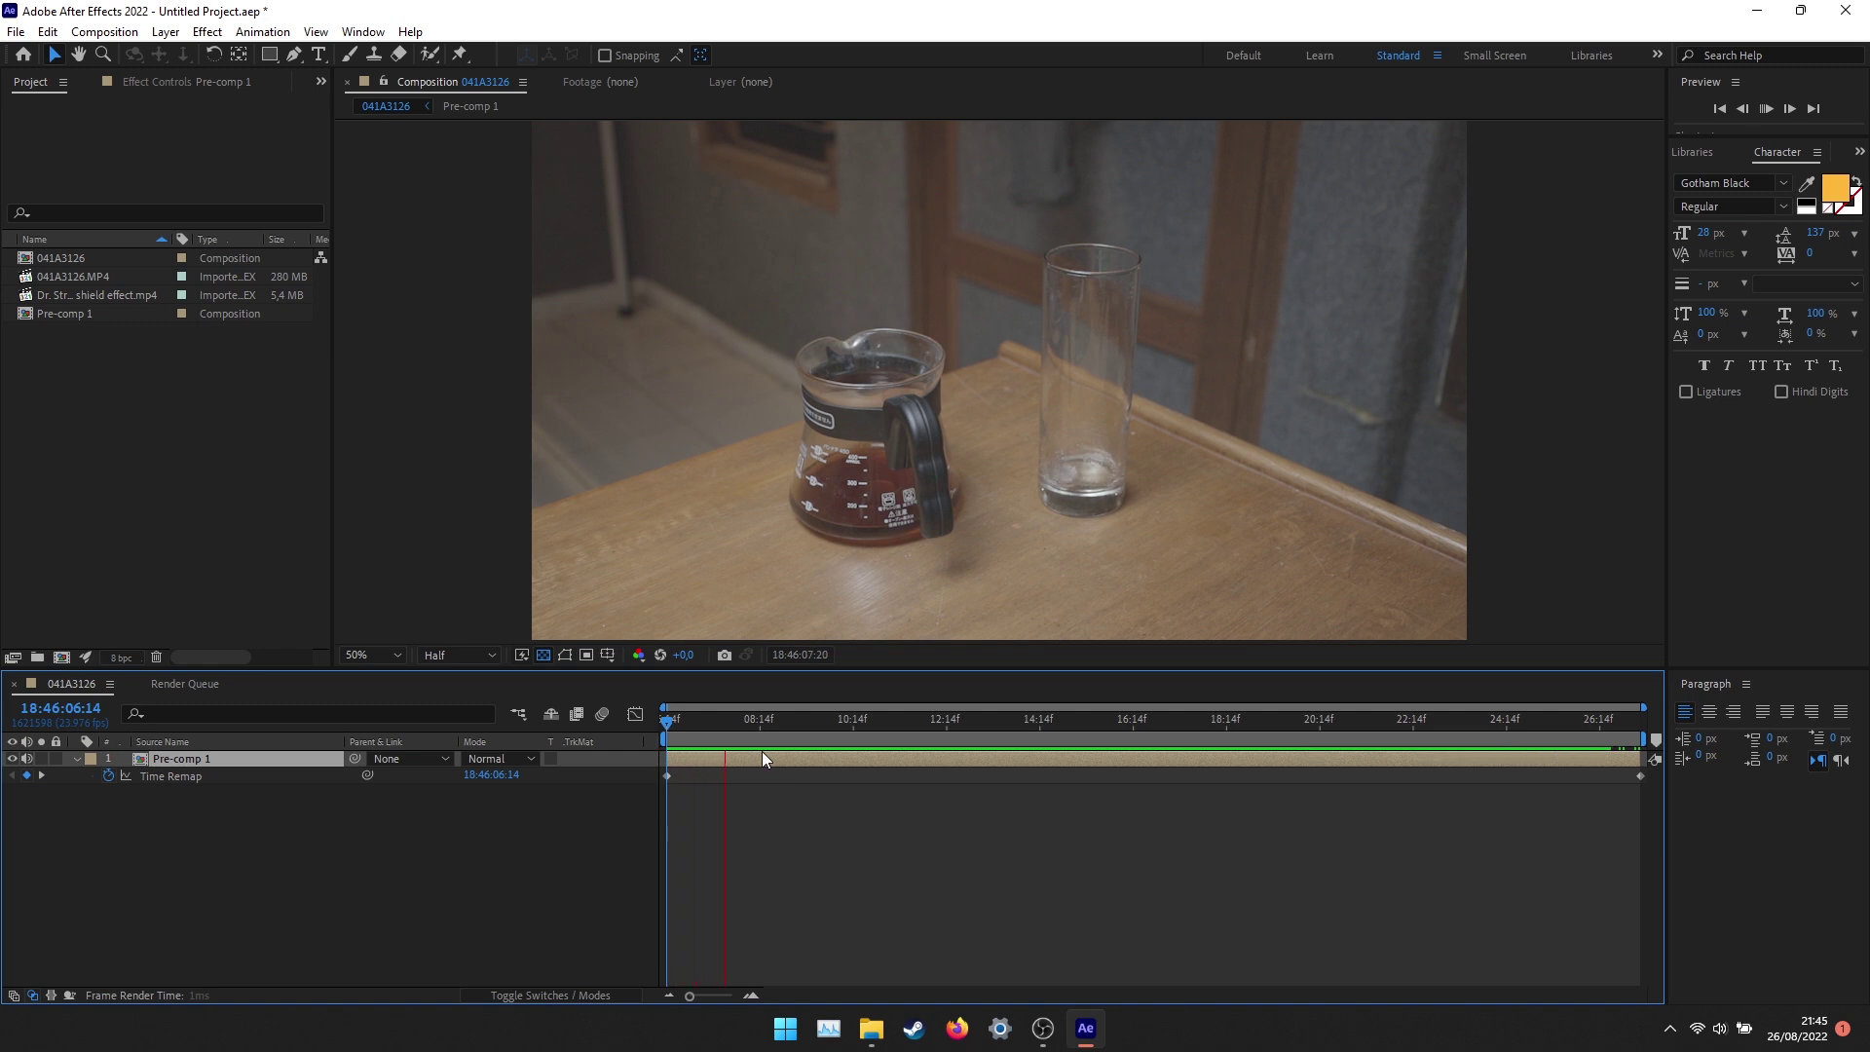
# Drag the final Time Remap keyframe to about 12:14f and preview the faster pour.
pyautogui.moveTo(667, 721); pyautogui.dragTo(916, 769)
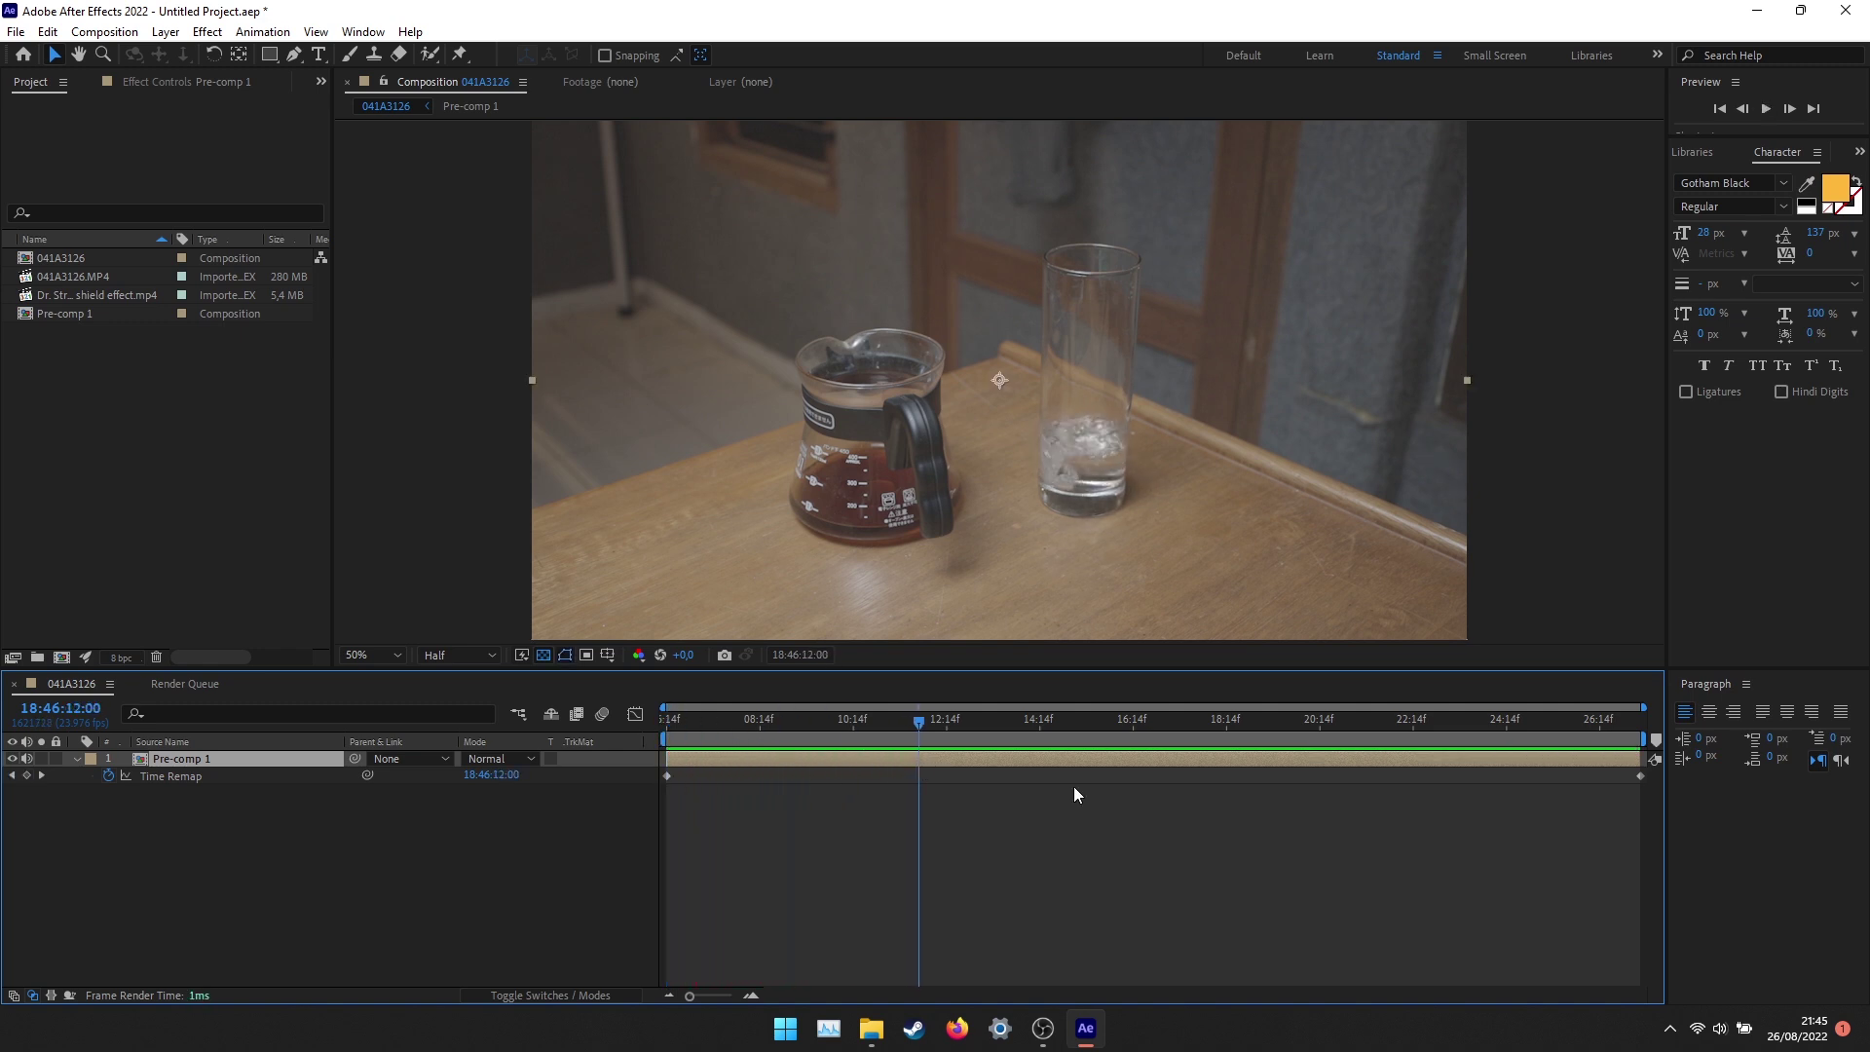
pyautogui.moveTo(1639, 776); pyautogui.dragTo(919, 801)
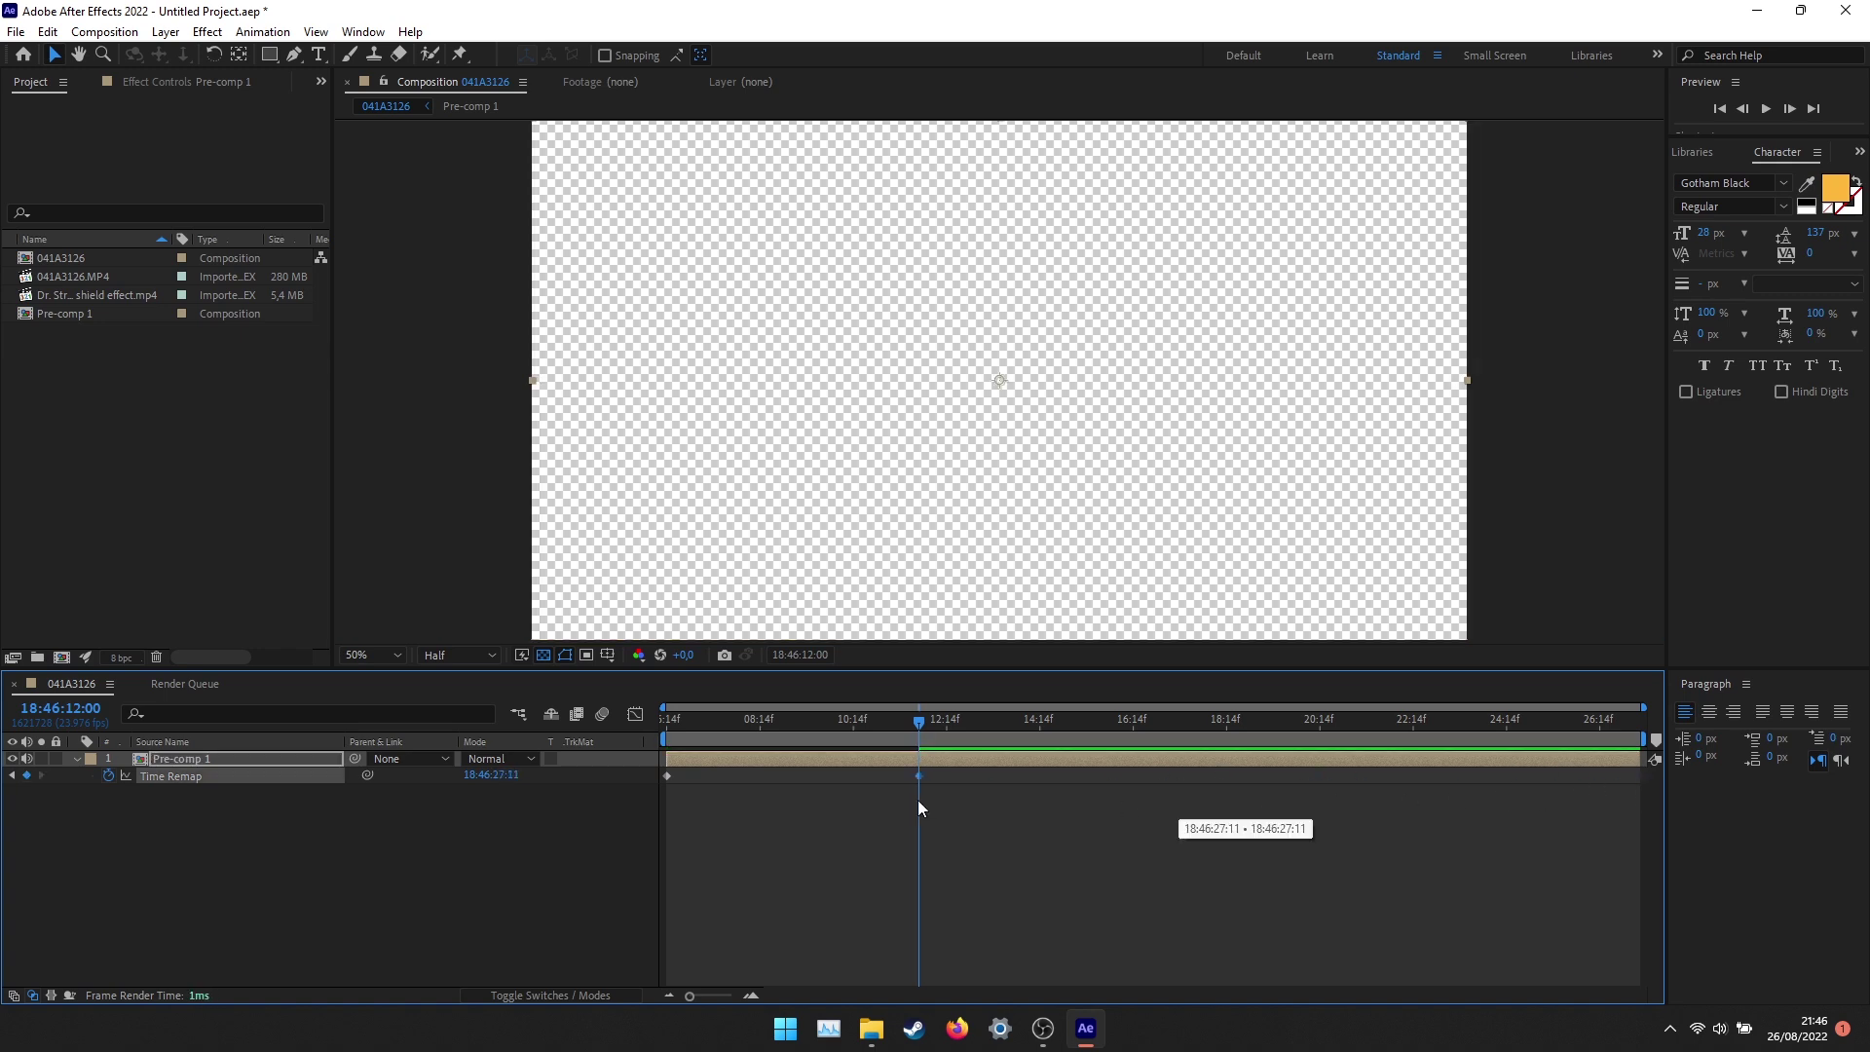
pyautogui.click(946, 815)
pyautogui.press('space')
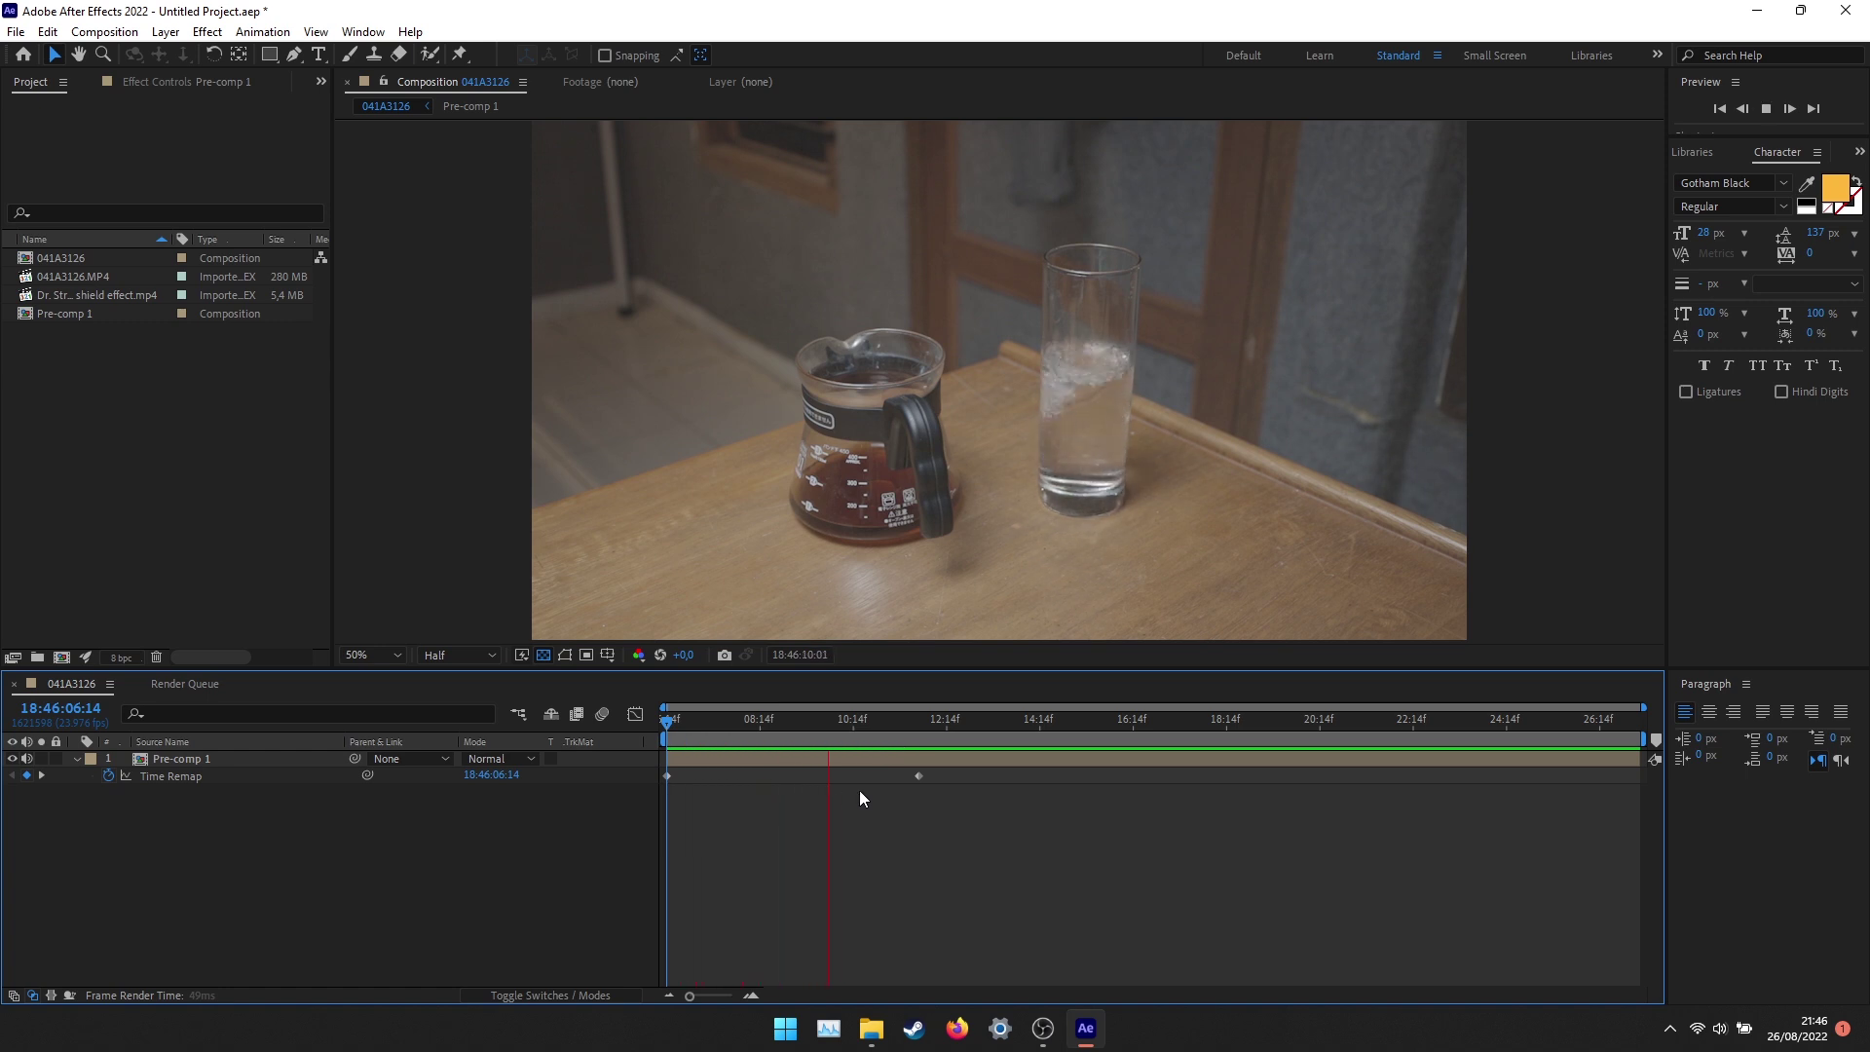
pyautogui.click(960, 803)
# End the work area at about 11:23 and trim the composition to it.
pyautogui.moveTo(932, 726); pyautogui.dragTo(913, 726)
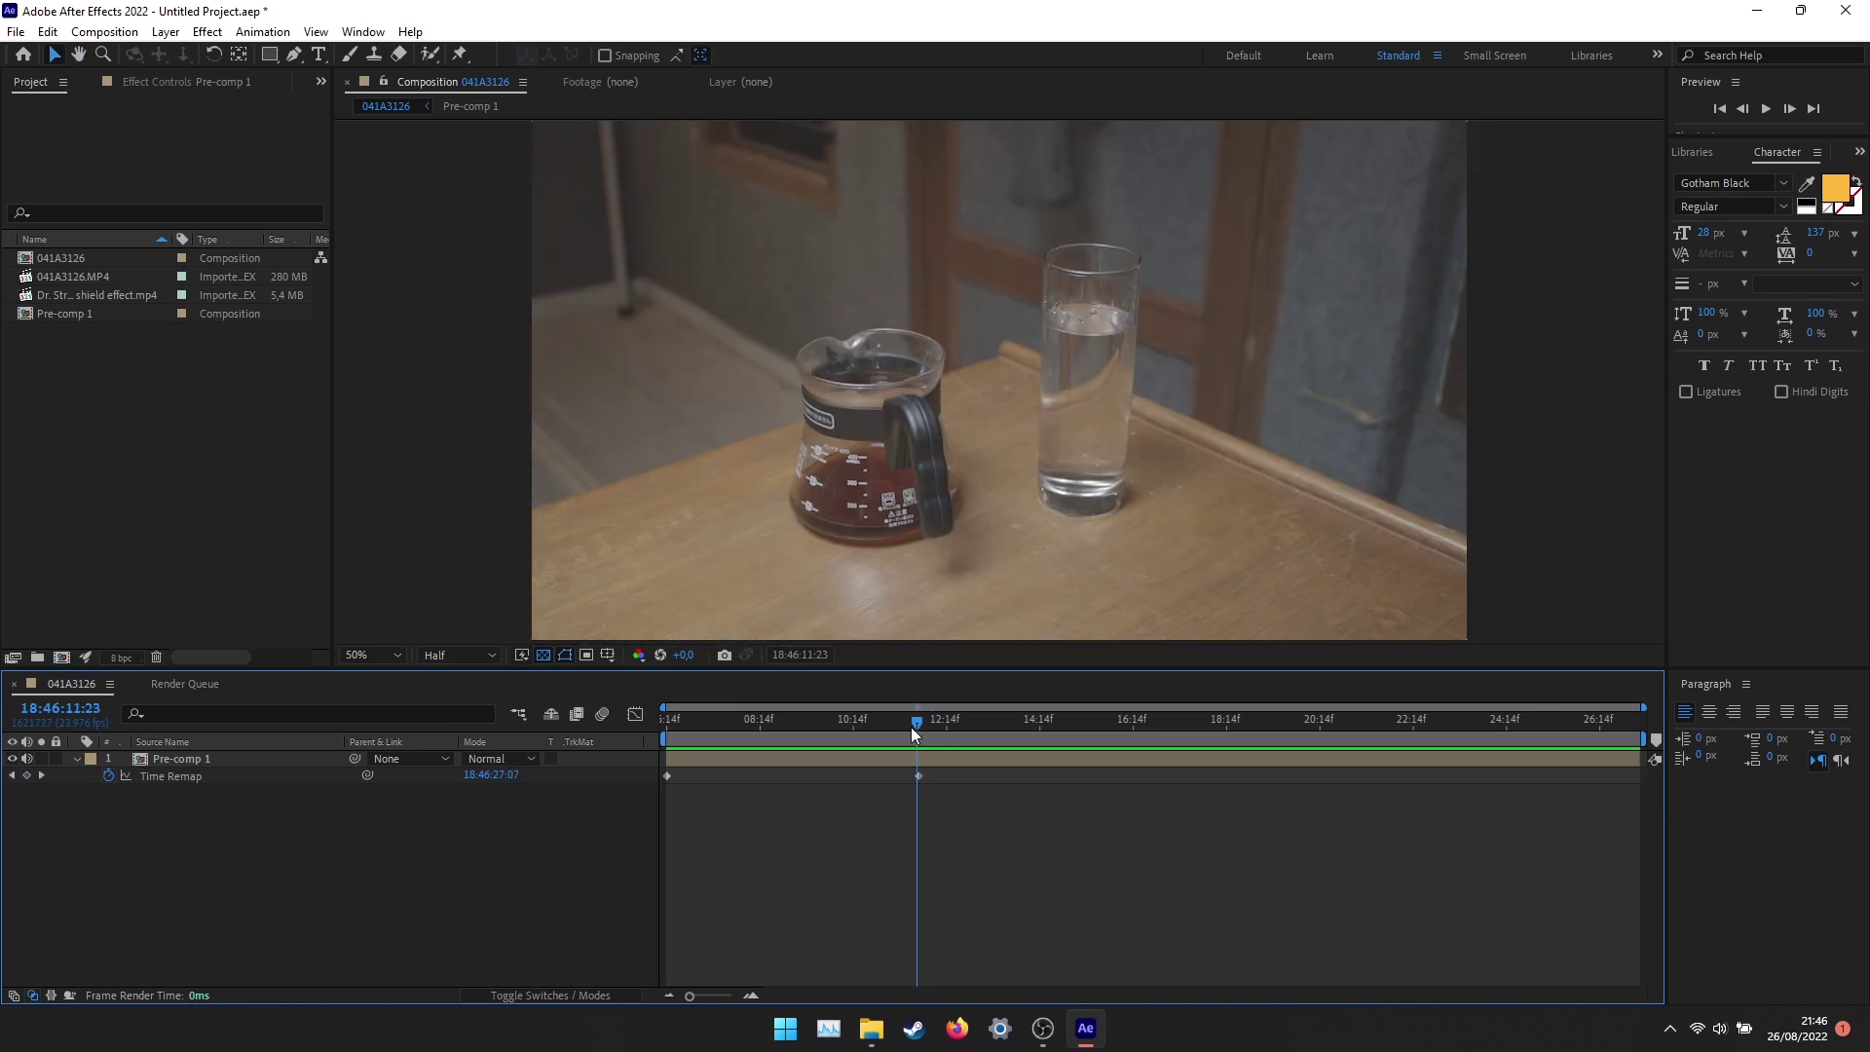
pyautogui.press('n')
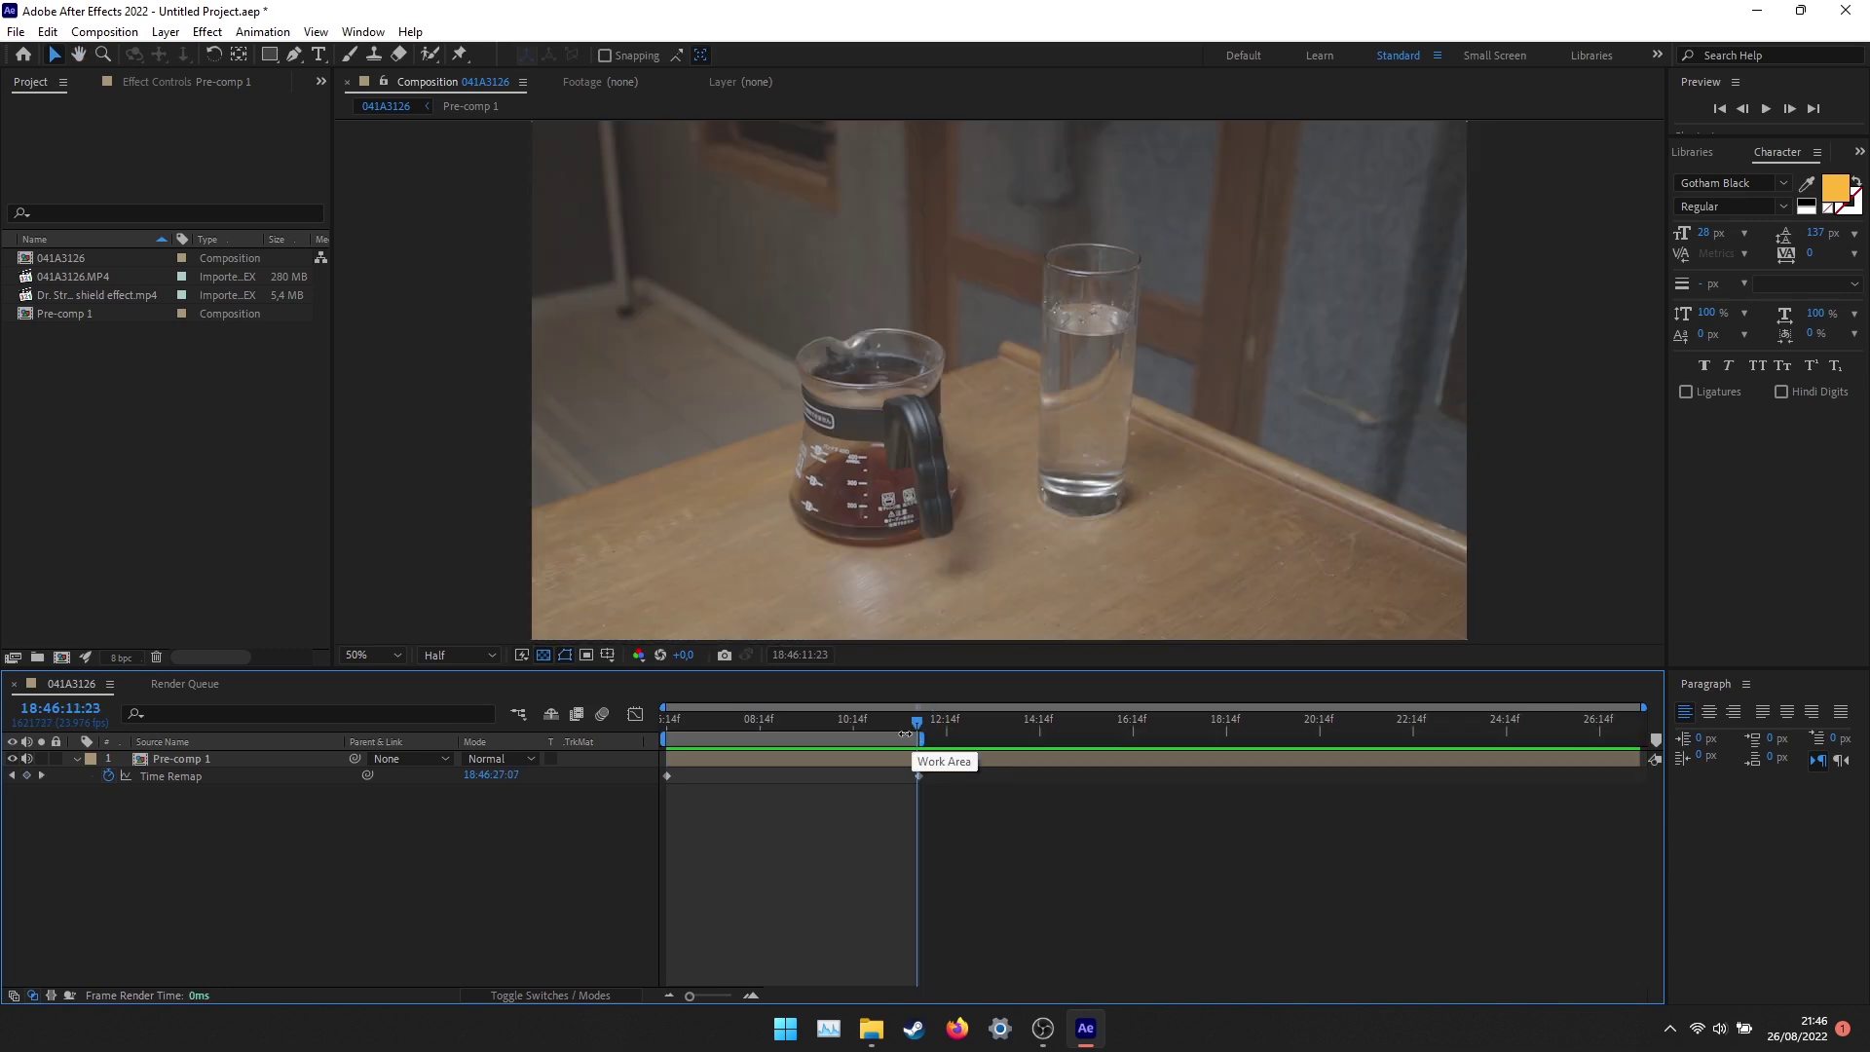
pyautogui.rightClick(890, 737)
pyautogui.click(989, 789)
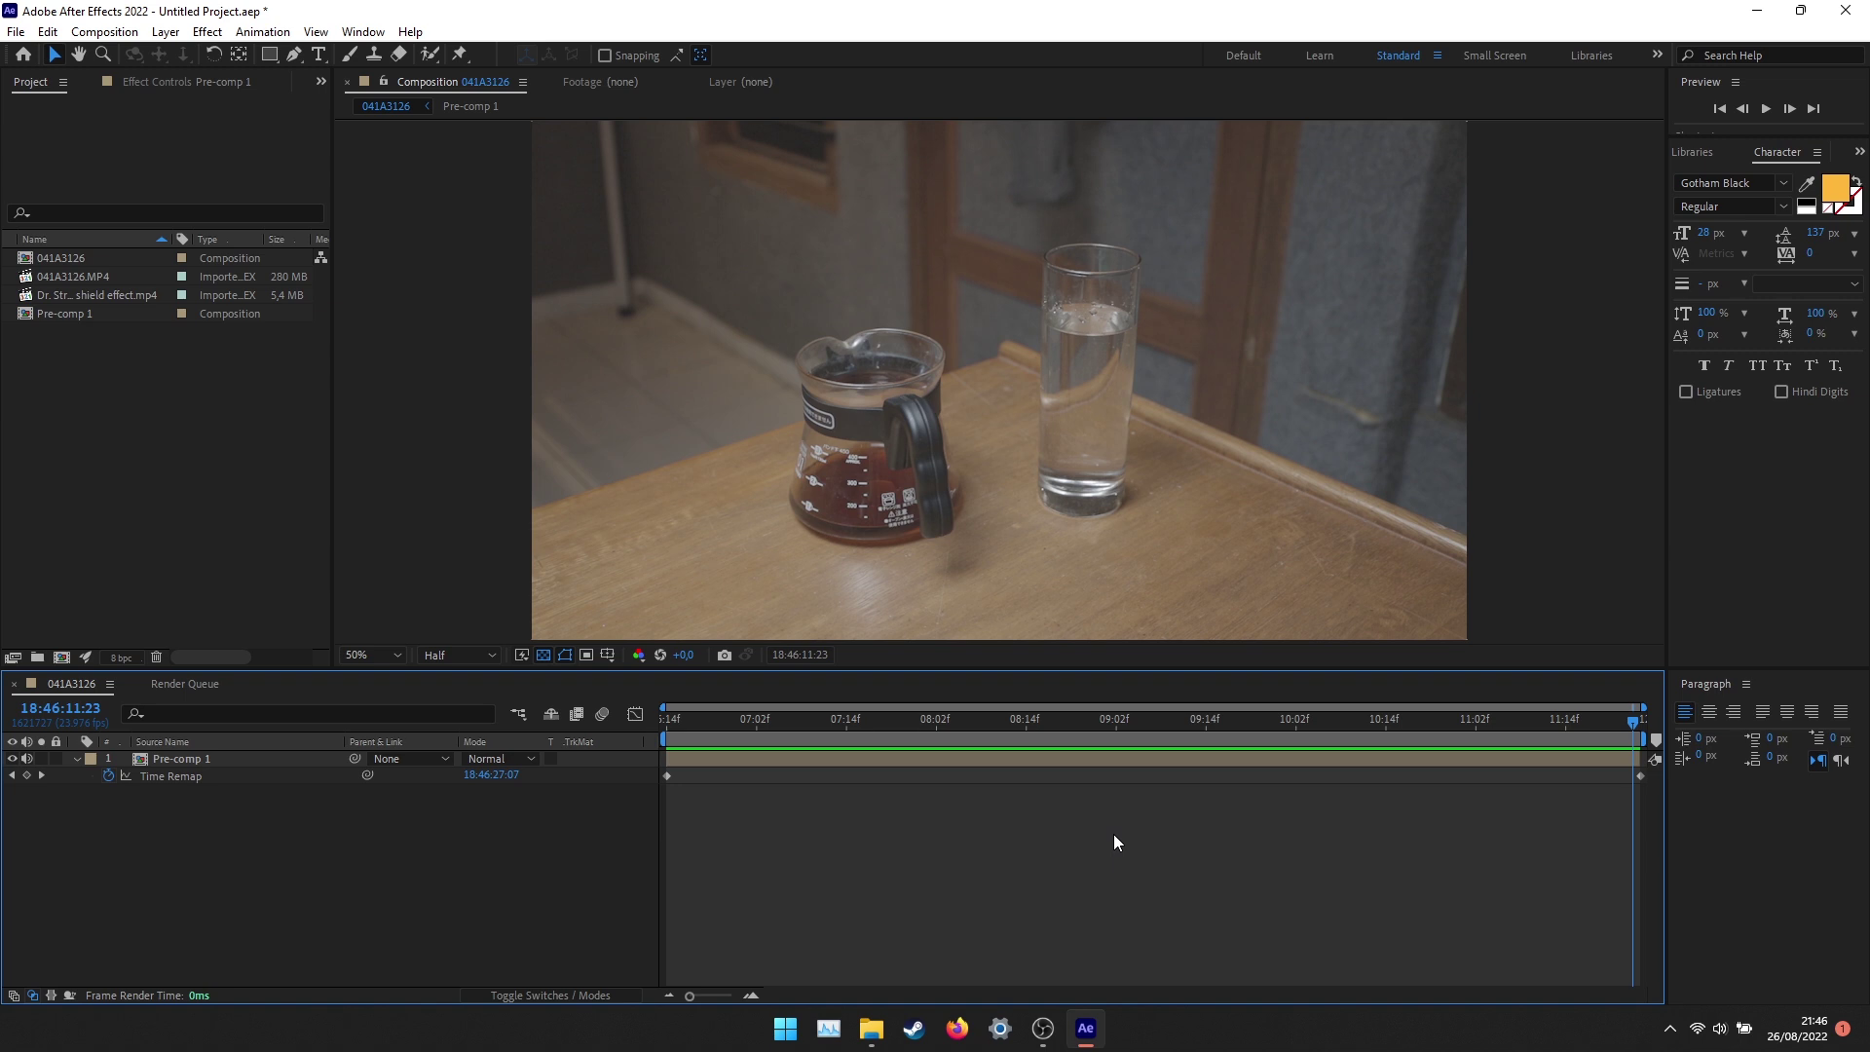
pyautogui.moveTo(756, 721)
pyautogui.mouseDown()
pyautogui.moveTo(781, 762)
pyautogui.moveTo(989, 795)
pyautogui.moveTo(614, 789)
pyautogui.mouseUp()
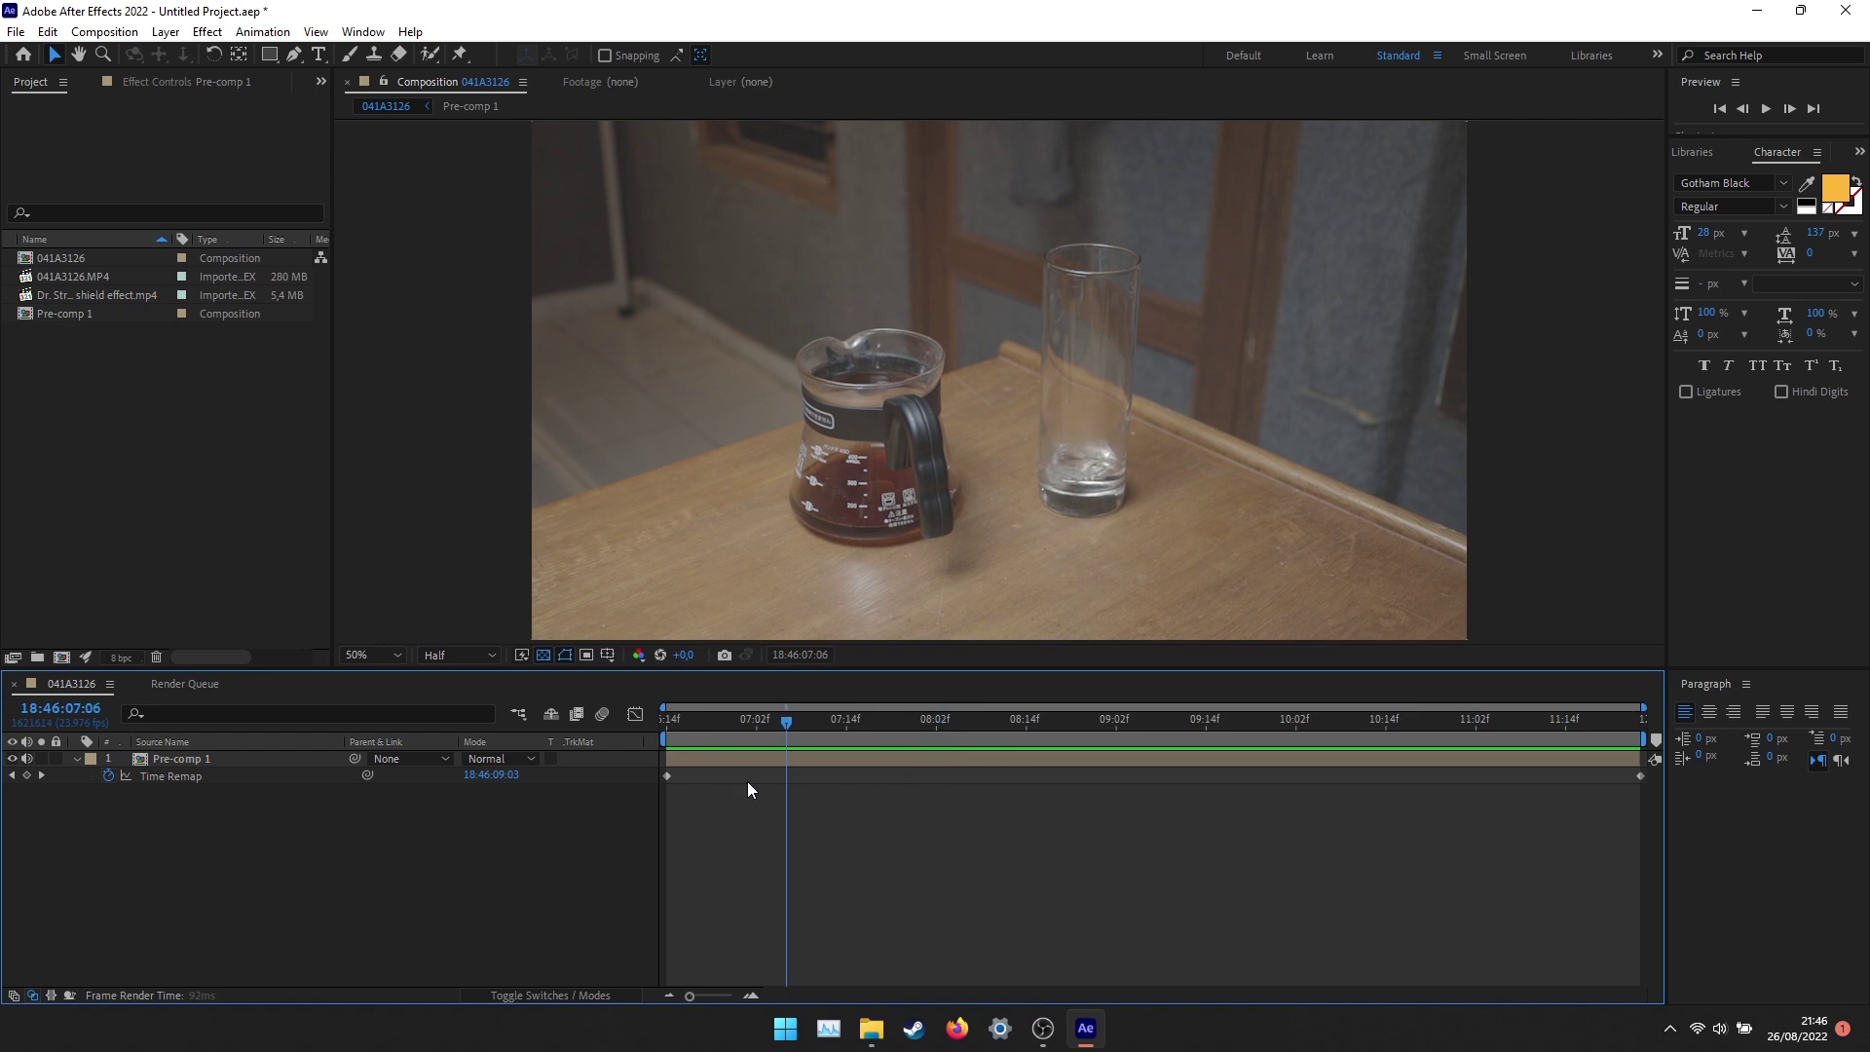
# Add Dr. Strange shield effect.mp4 from the Project panel above Pre-comp 1.
pyautogui.click(58, 298)
pyautogui.moveTo(58, 292)
pyautogui.mouseDown()
pyautogui.moveTo(160, 755)
pyautogui.moveTo(1075, 740)
pyautogui.moveTo(855, 737)
pyautogui.moveTo(957, 737)
pyautogui.mouseUp()
pyautogui.press('space')
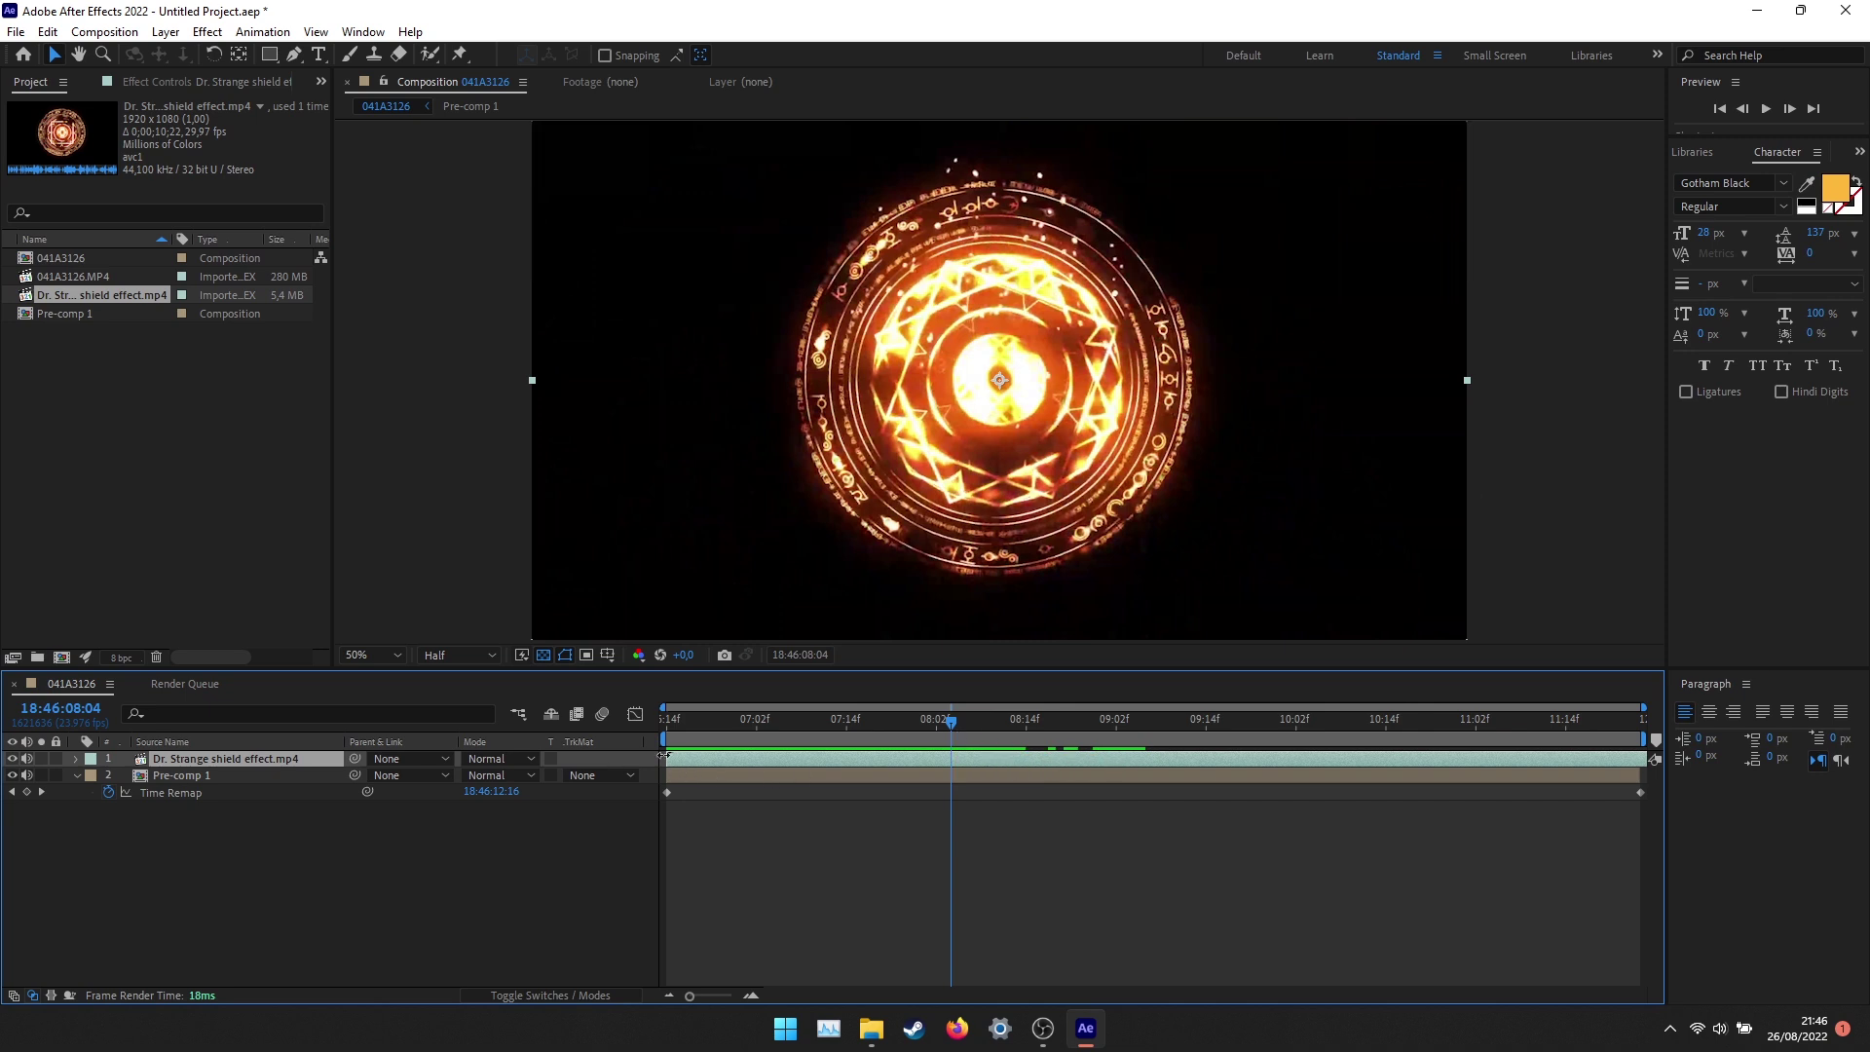
# Slide the Dr. Strange shield layer so it starts around 08:04.
pyautogui.moveTo(663, 756); pyautogui.dragTo(951, 759)
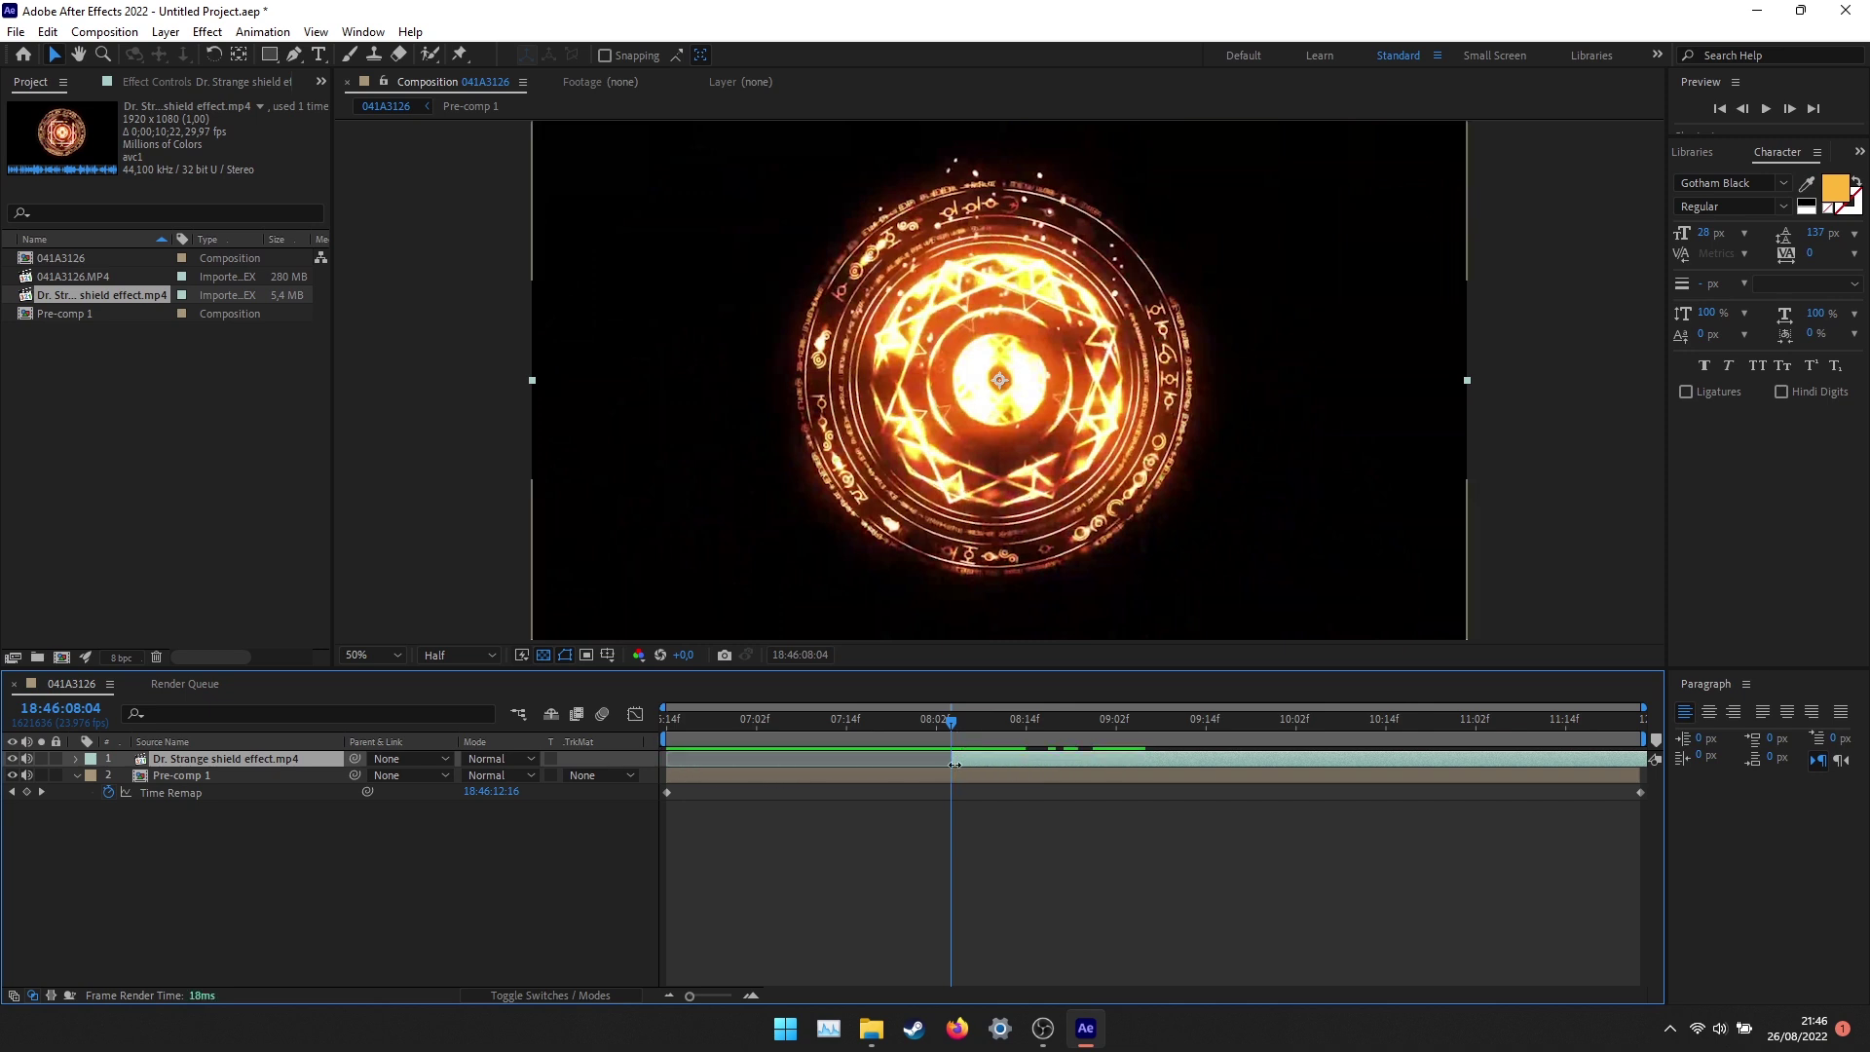
pyautogui.click(418, 774)
pyautogui.click(341, 873)
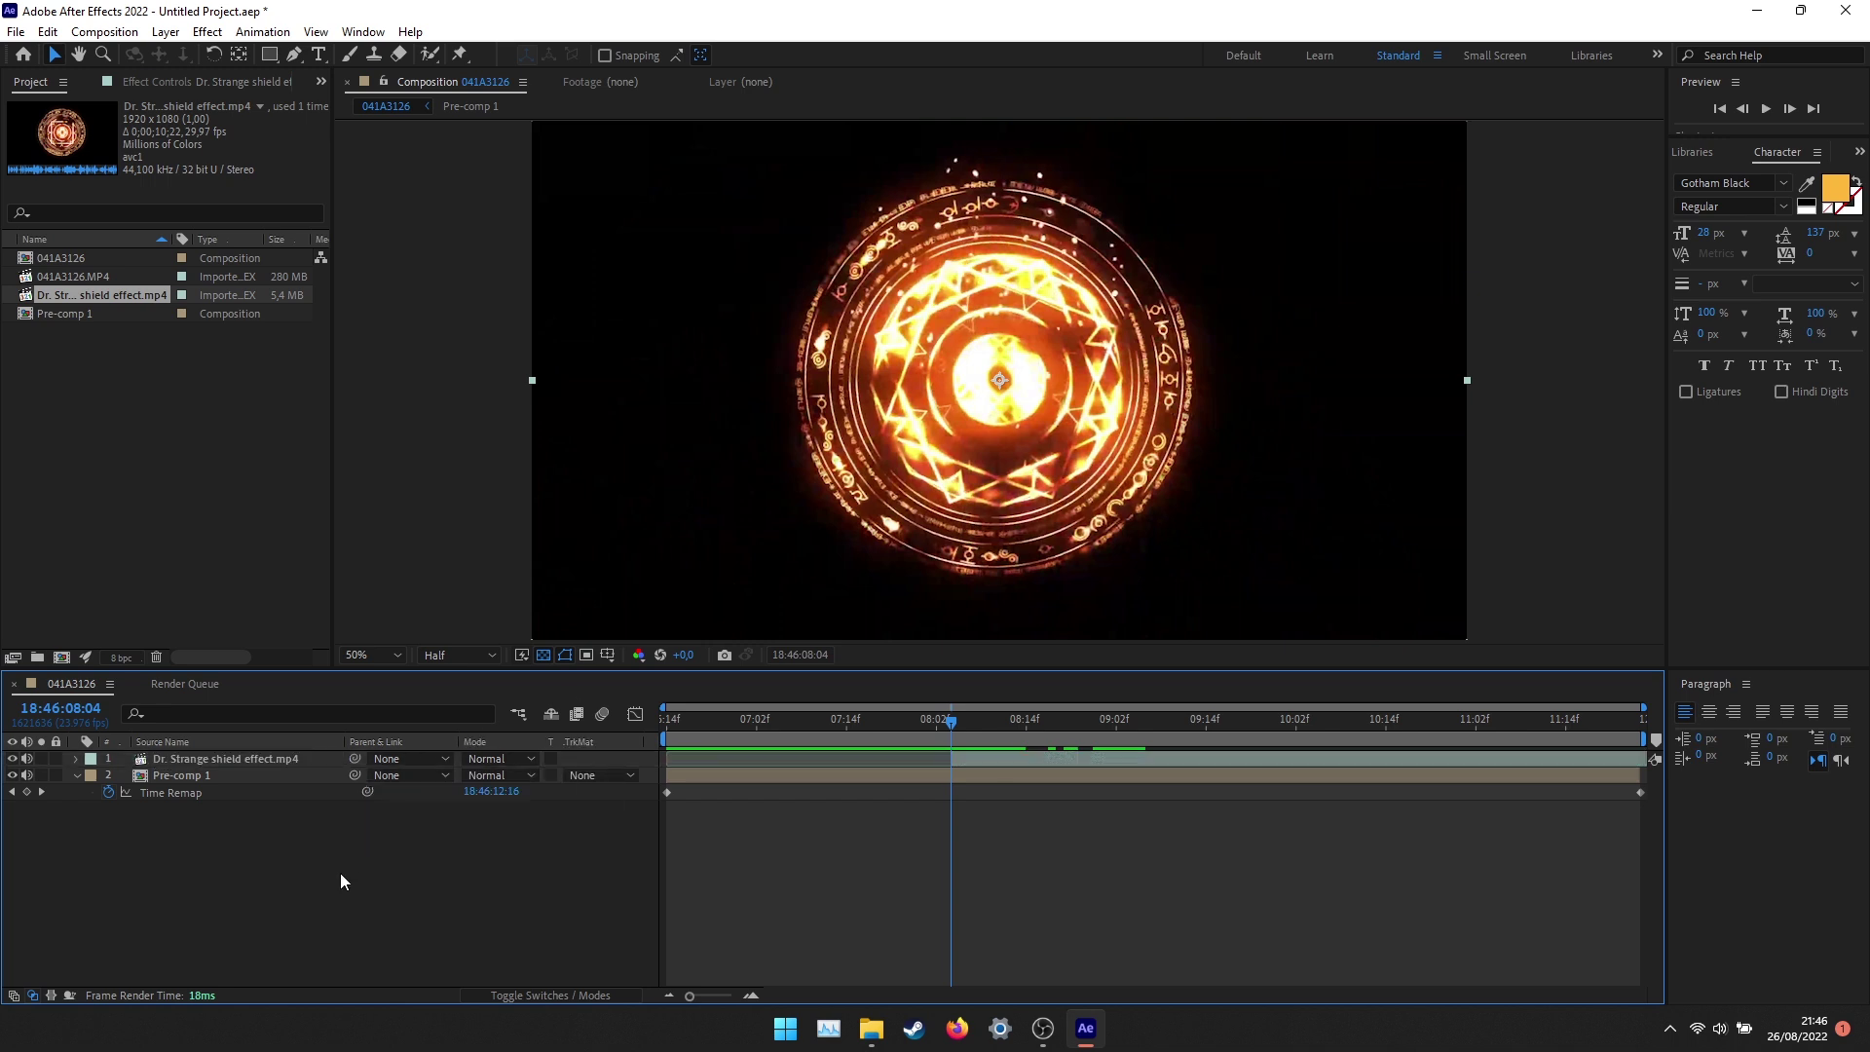
pyautogui.click(505, 759)
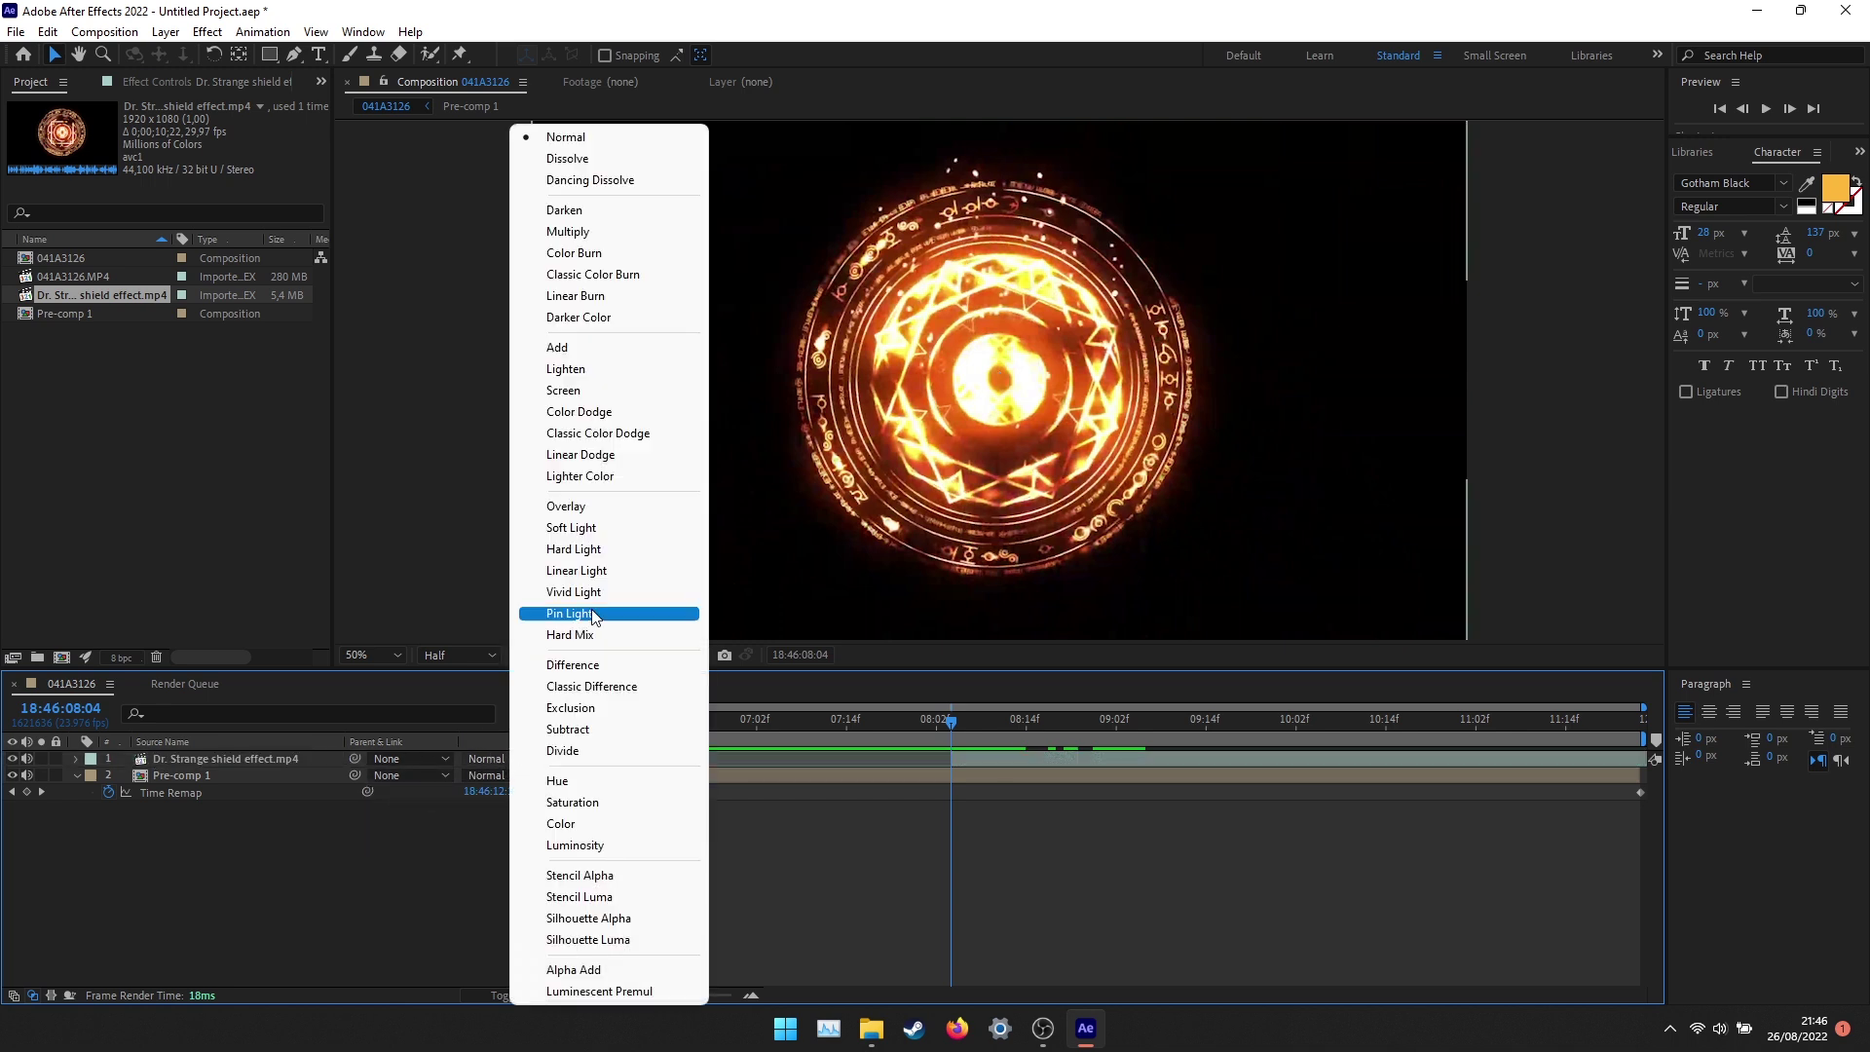
# Set the shield layer to Screen blending and move it down and left.
pyautogui.click(487, 845)
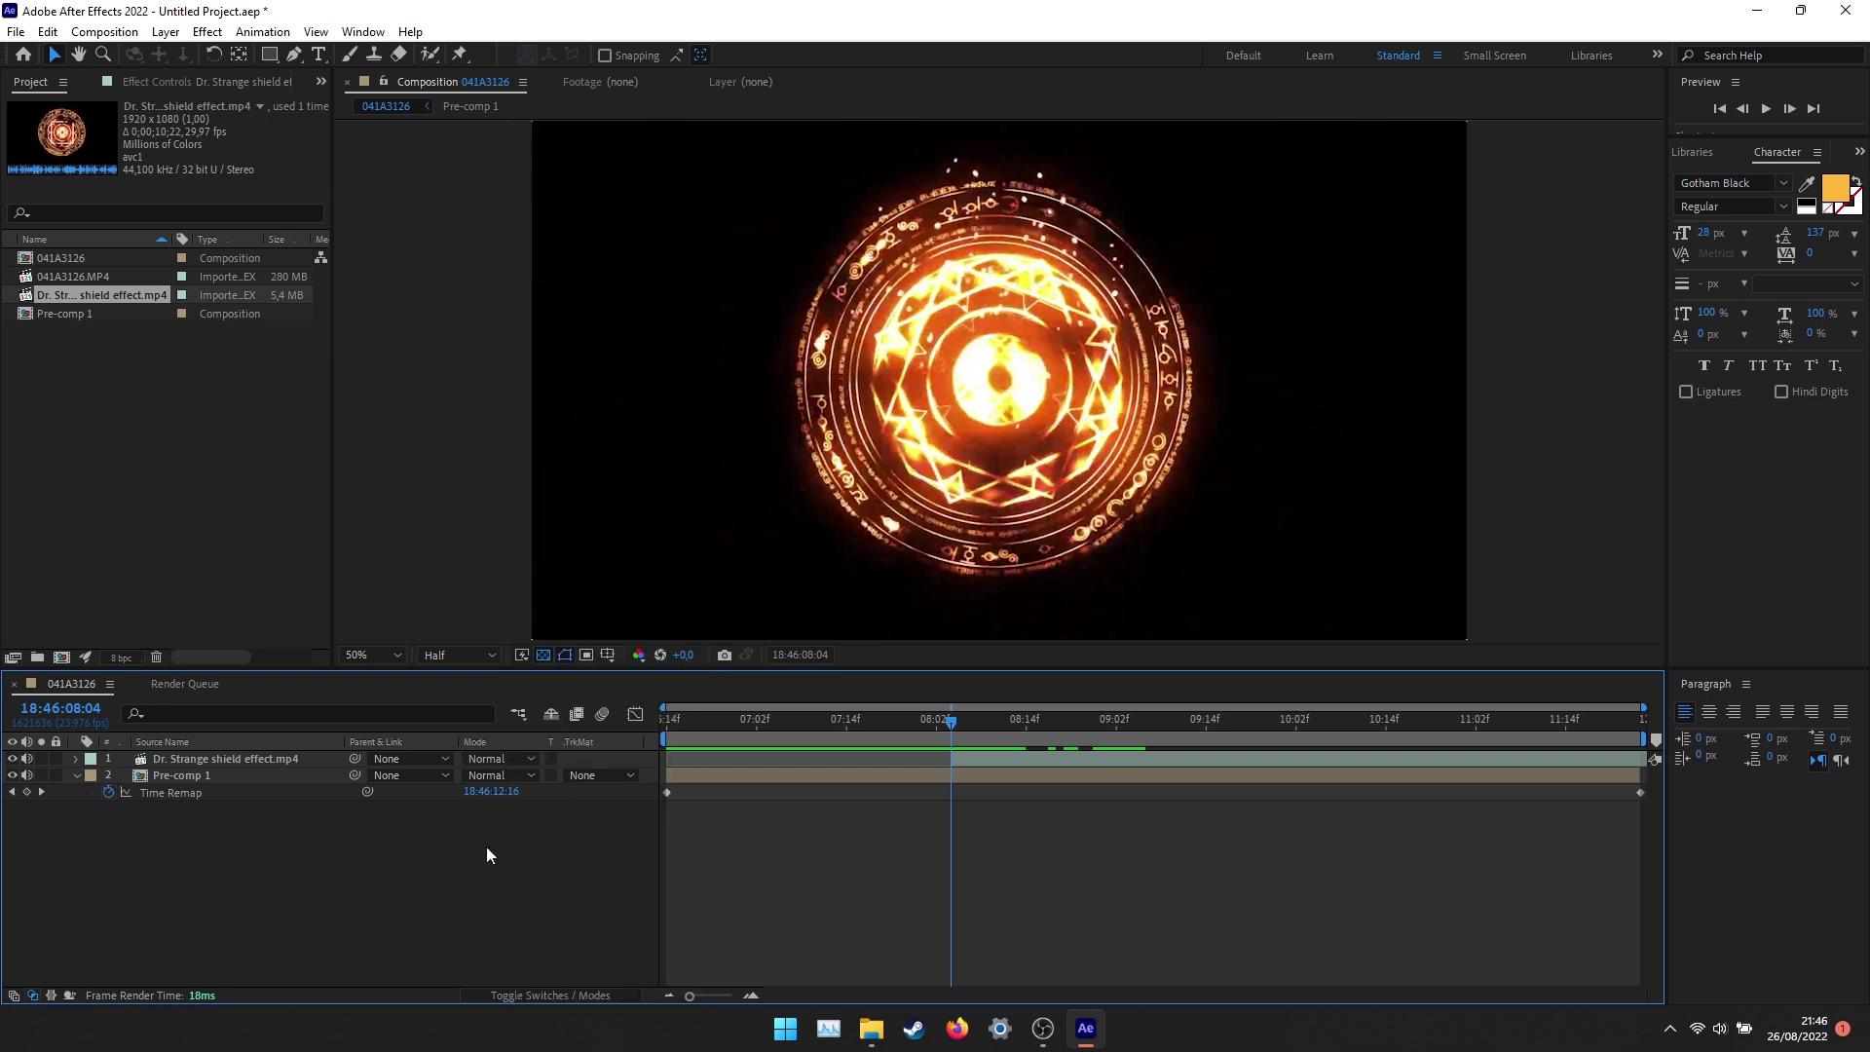
pyautogui.click(495, 756)
pyautogui.click(545, 384)
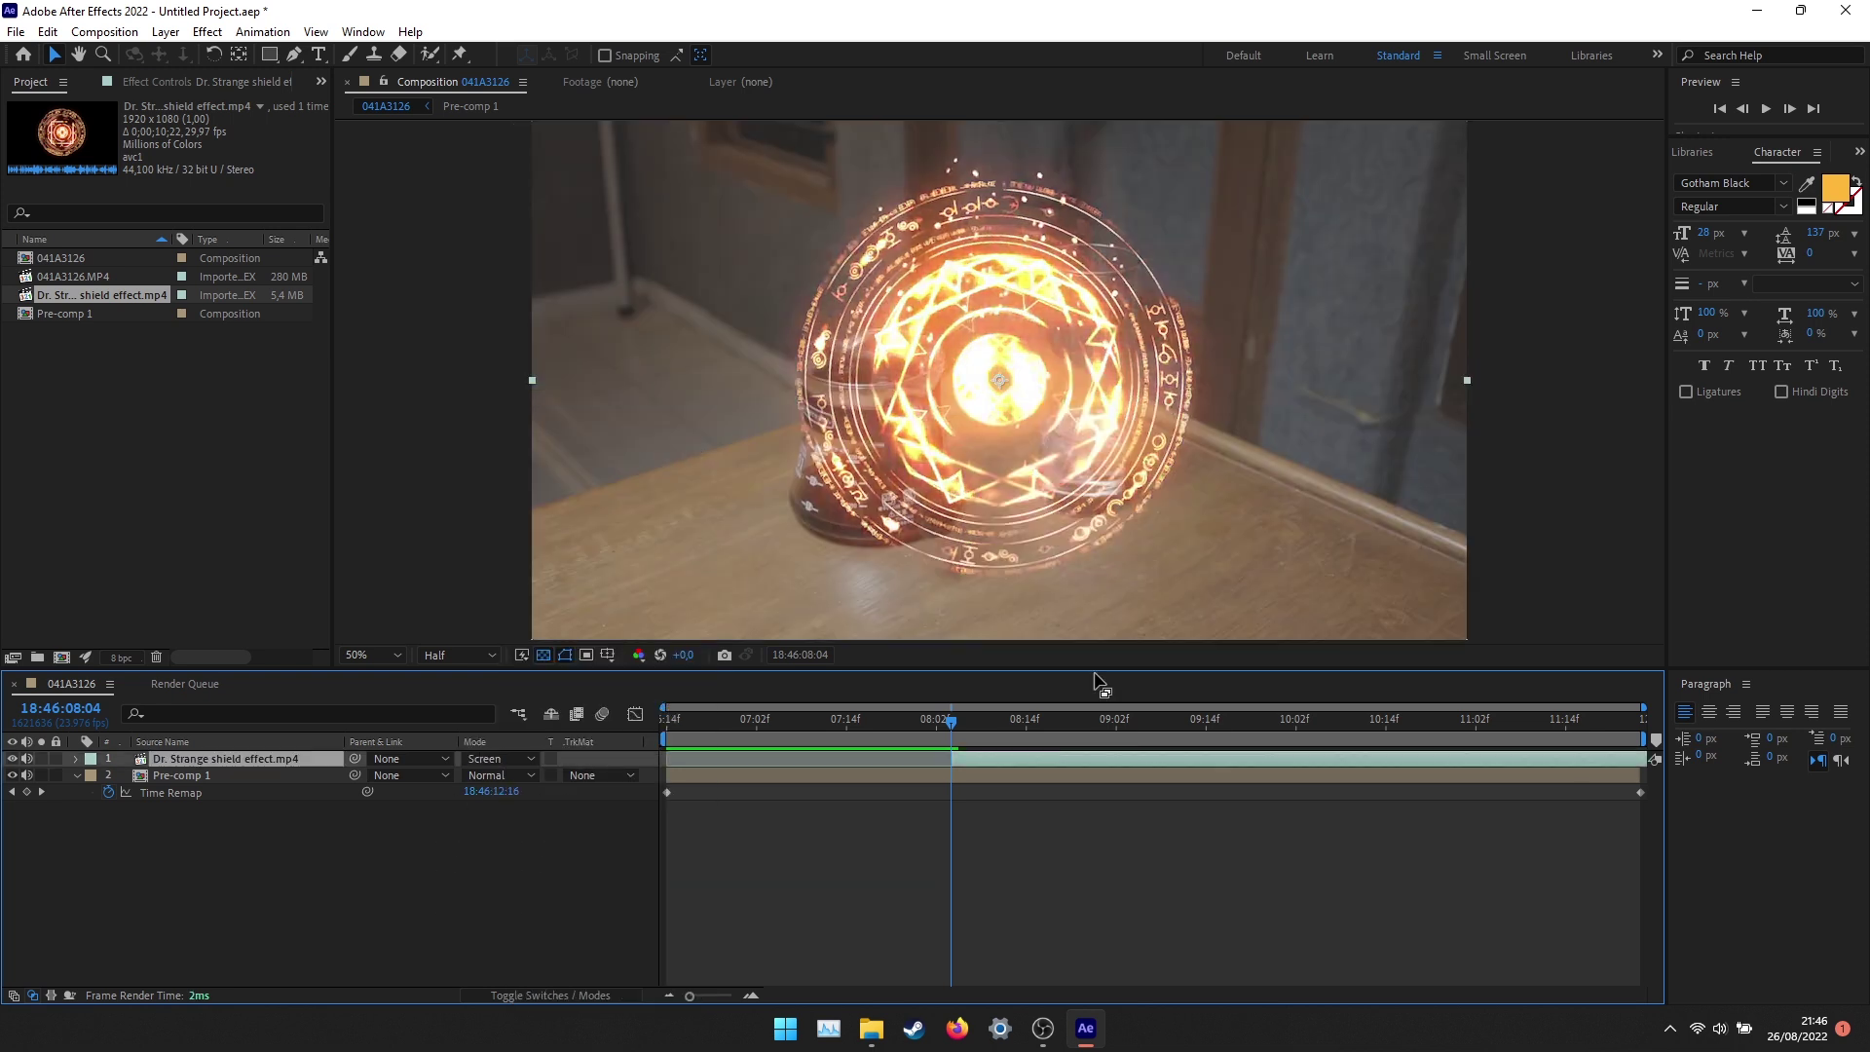
pyautogui.moveTo(1145, 446)
pyautogui.mouseDown()
pyautogui.moveTo(1033, 690)
pyautogui.moveTo(952, 726)
pyautogui.mouseUp()
pyautogui.press(',')
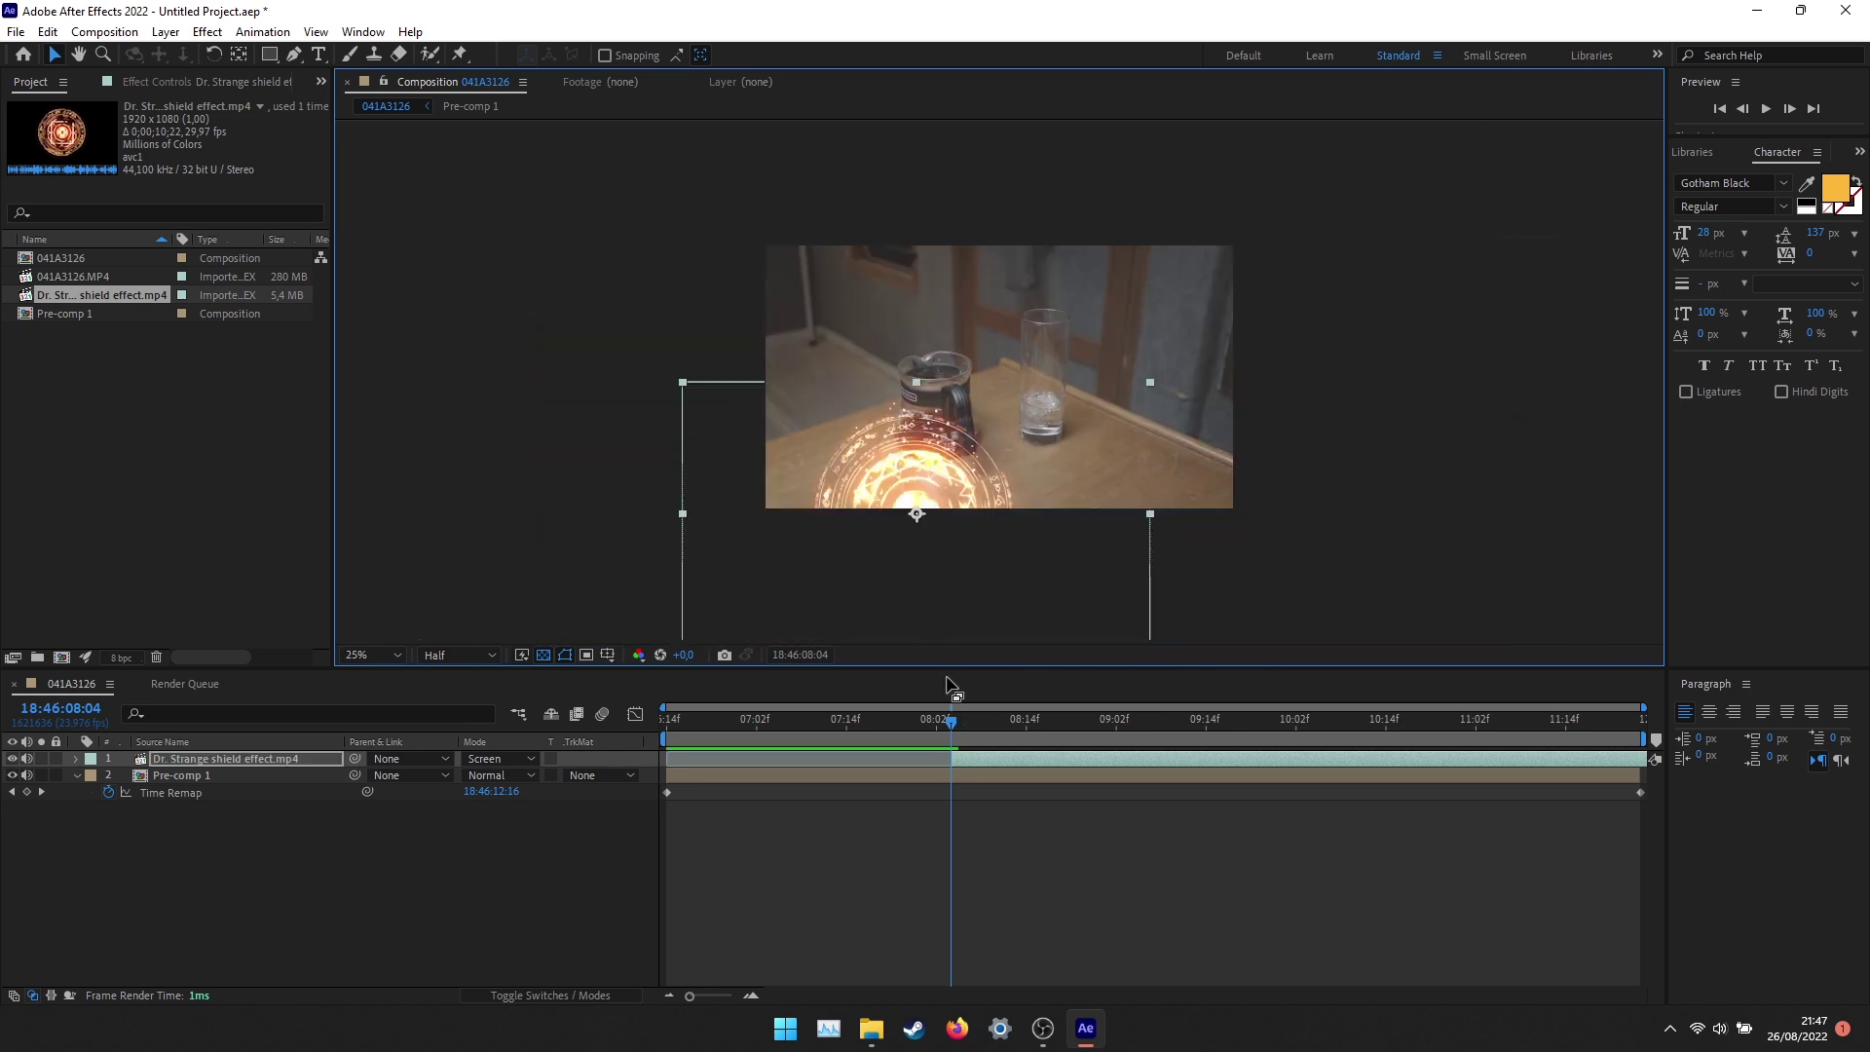
# Scale the shield layer to 141% and position it under the glasses.
pyautogui.press('s')
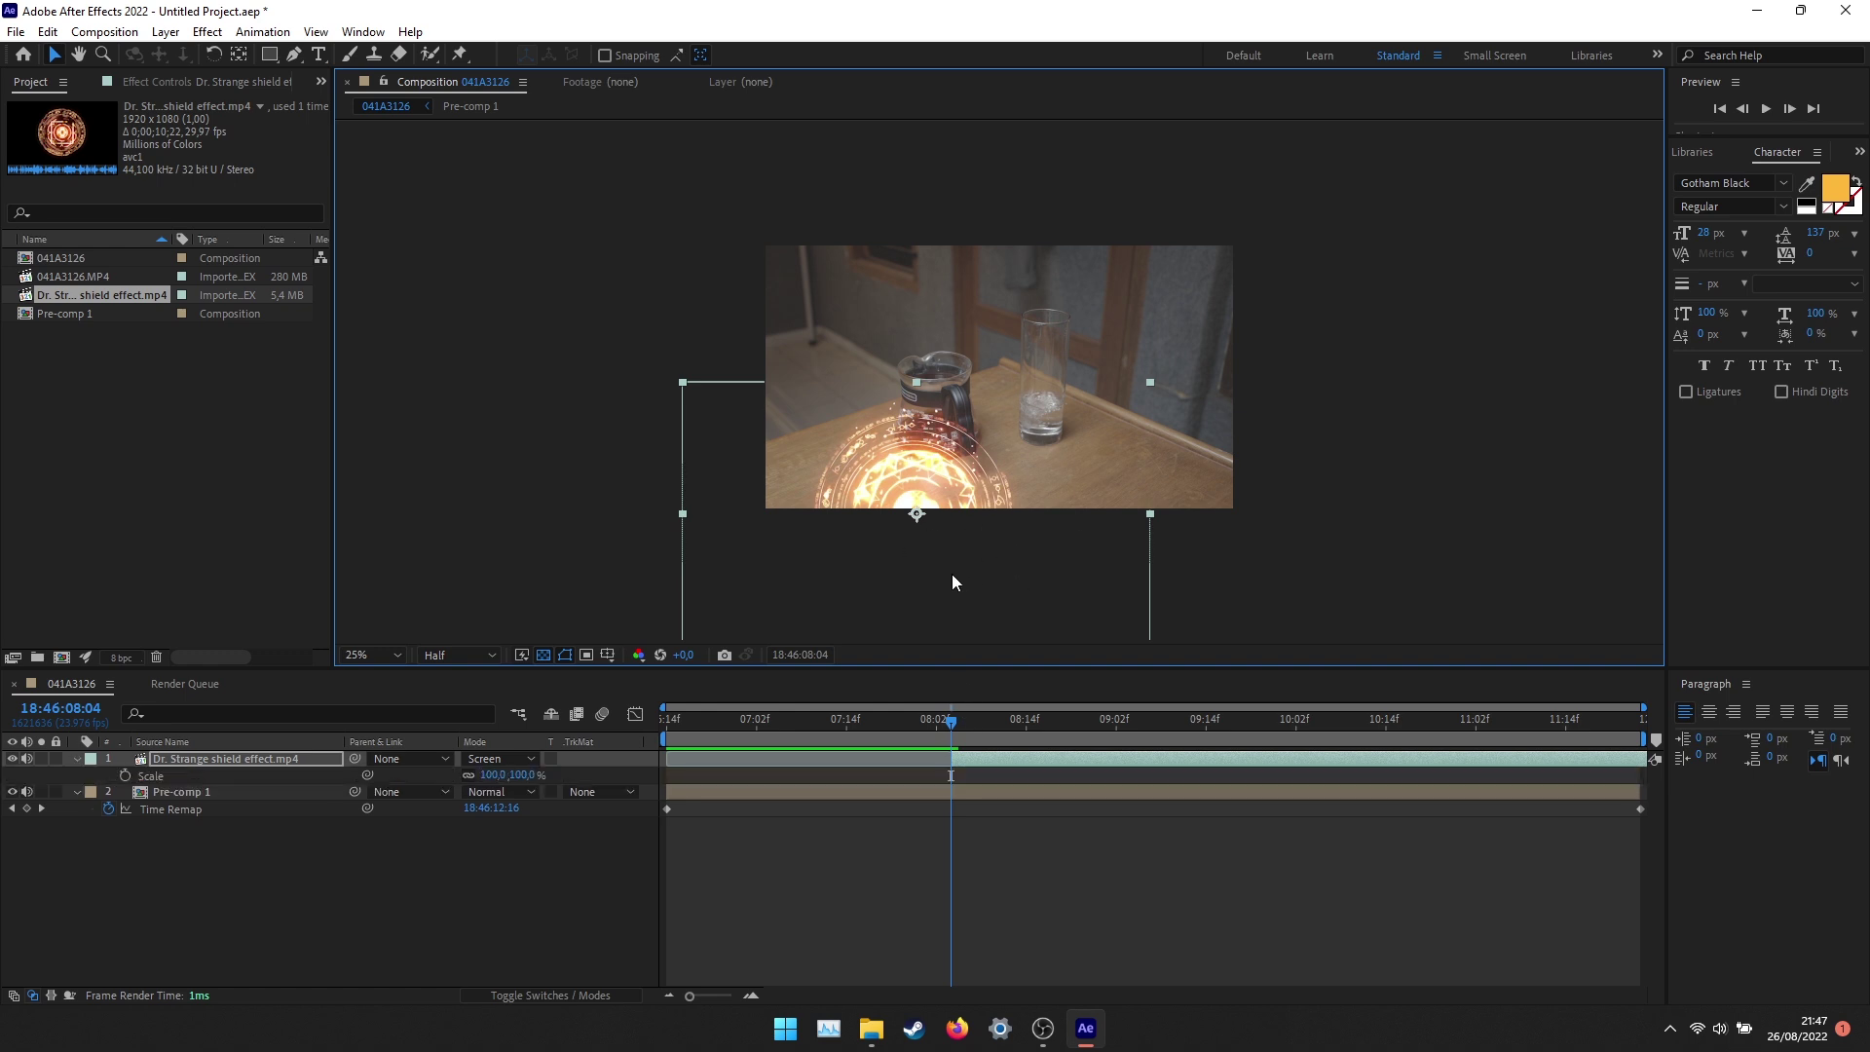
pyautogui.moveTo(516, 775); pyautogui.dragTo(557, 779)
pyautogui.moveTo(1033, 475); pyautogui.dragTo(1039, 490)
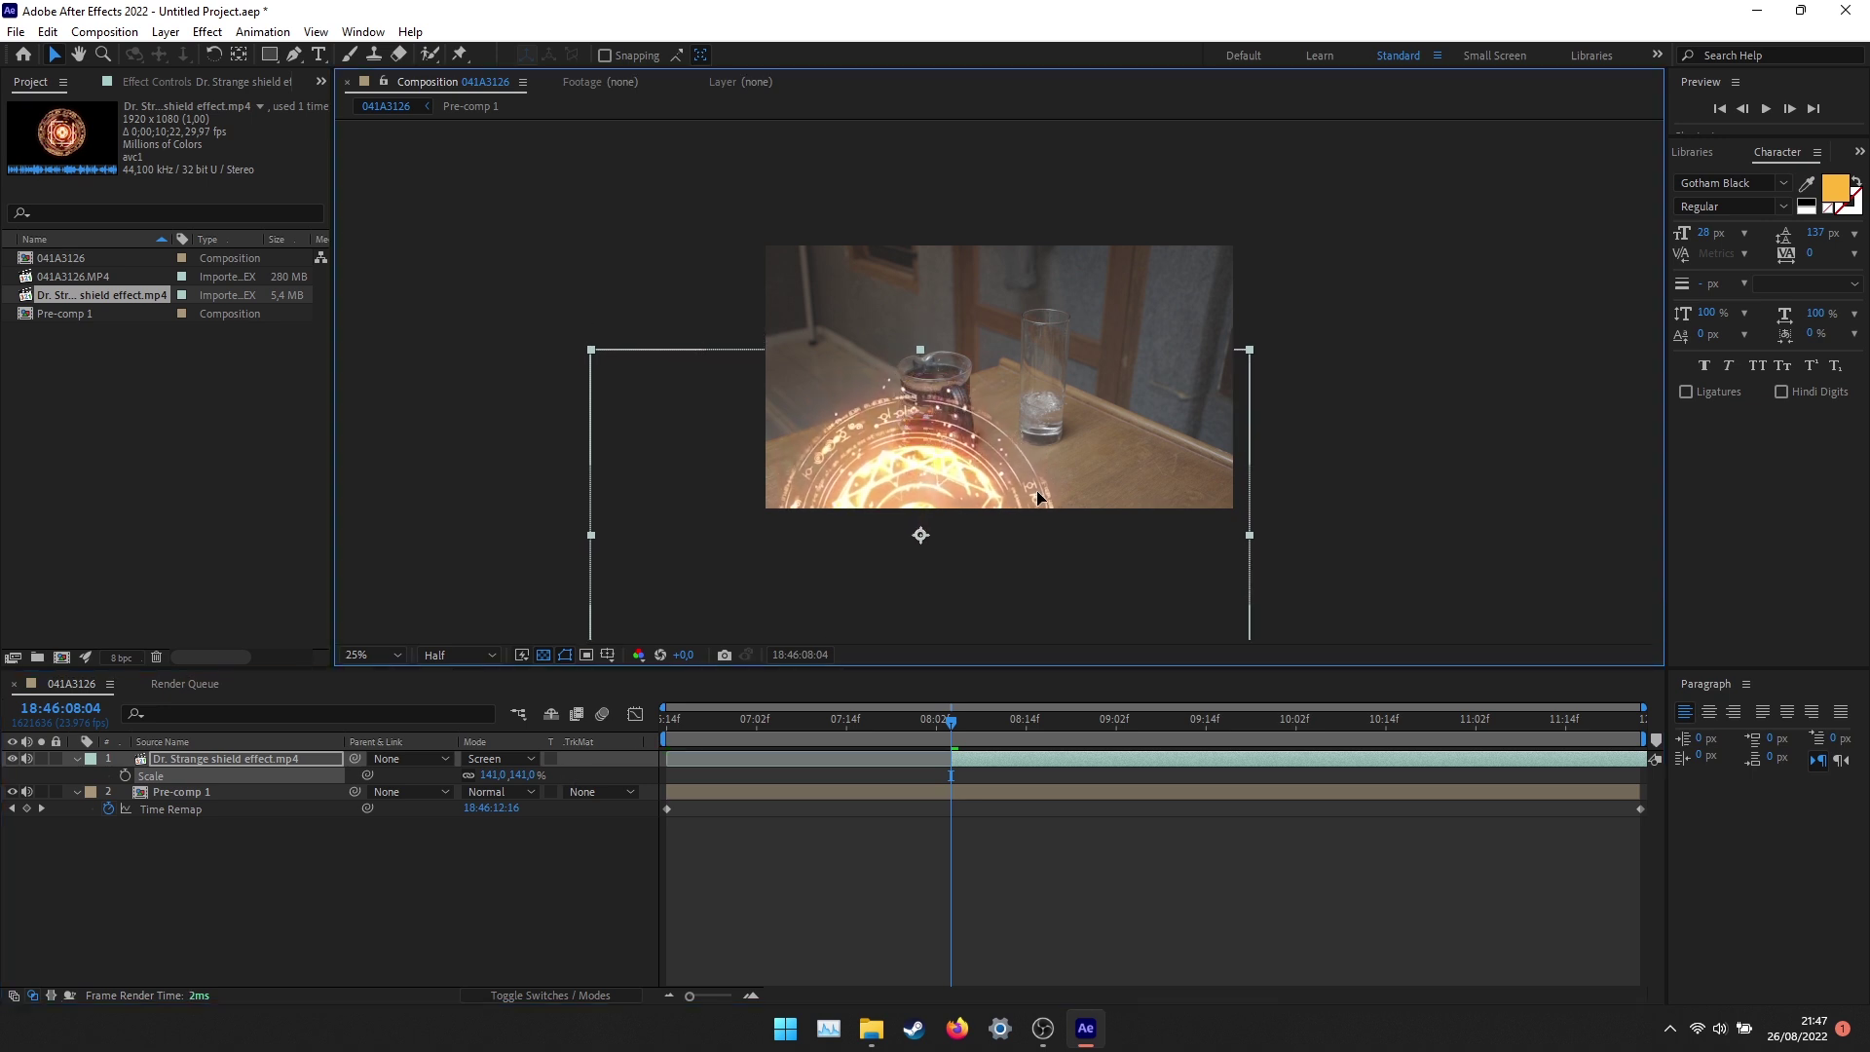
pyautogui.moveTo(1039, 490); pyautogui.dragTo(1076, 494)
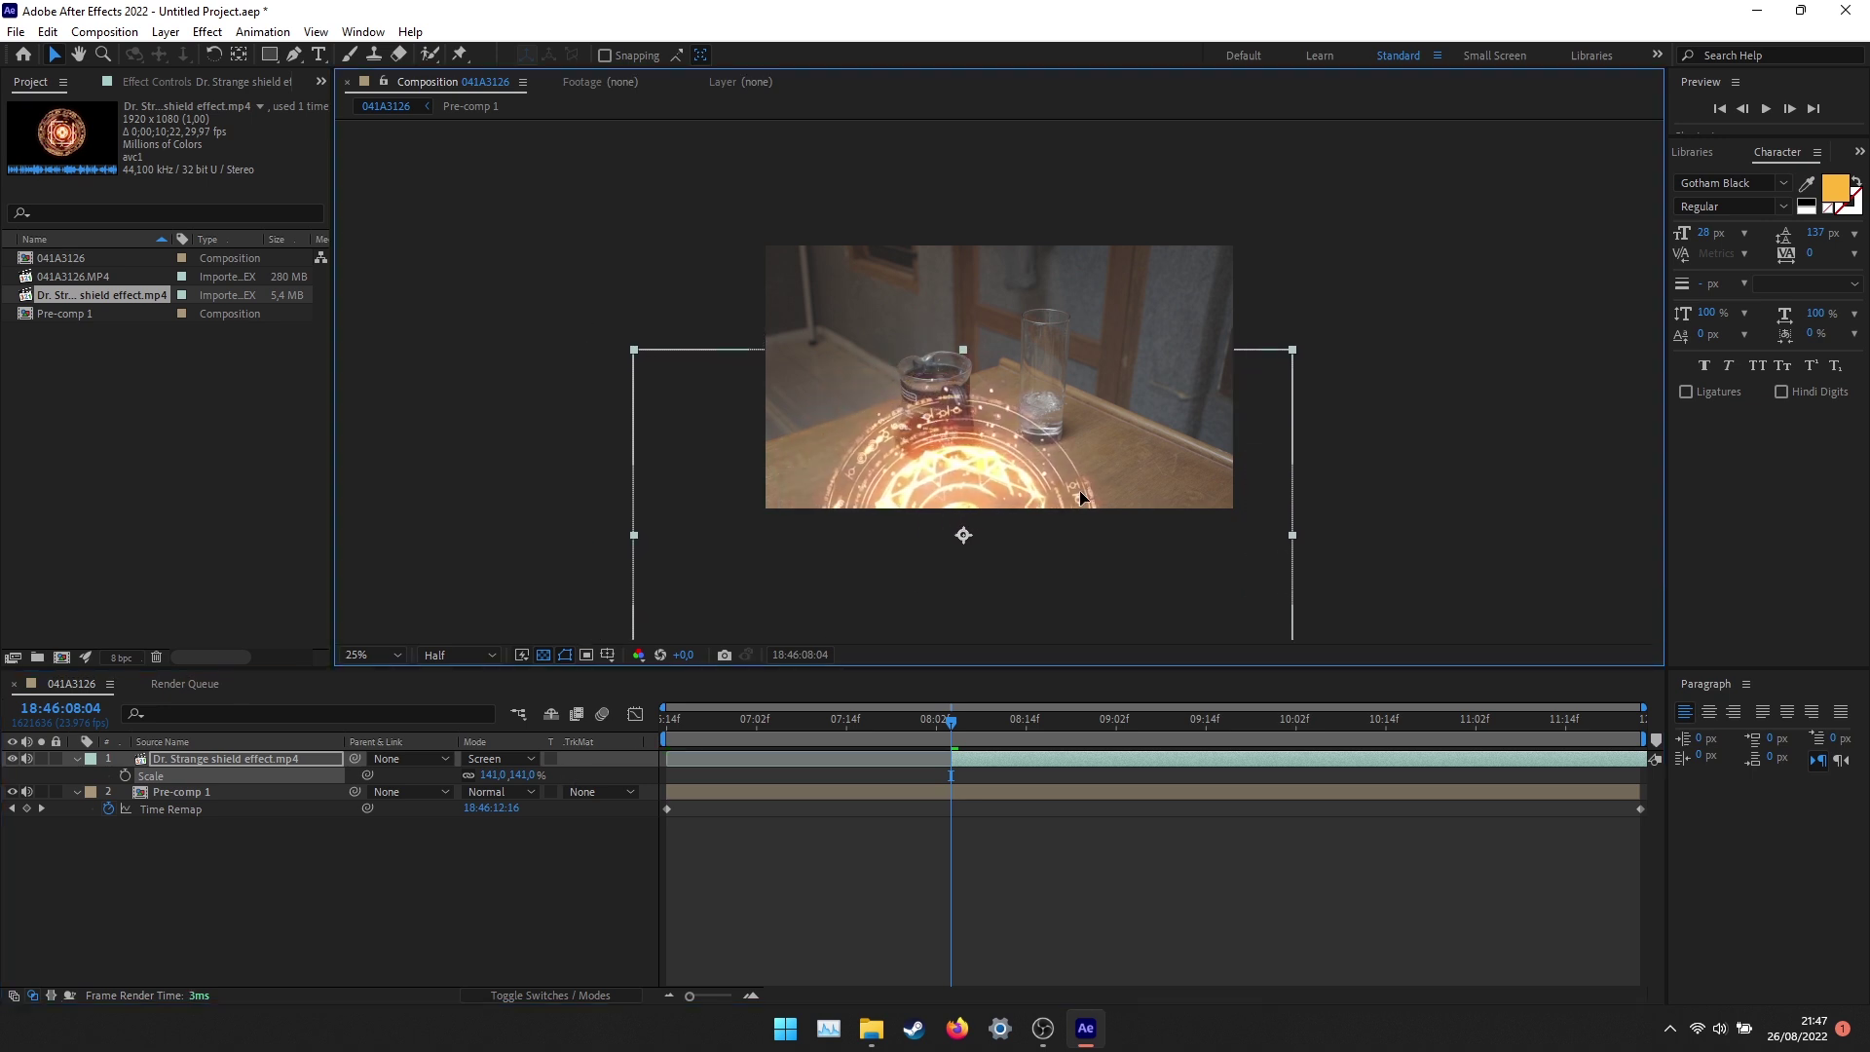
# Fit the composition in the viewer and return the playhead to the start.
pyautogui.click(372, 654)
pyautogui.click(434, 306)
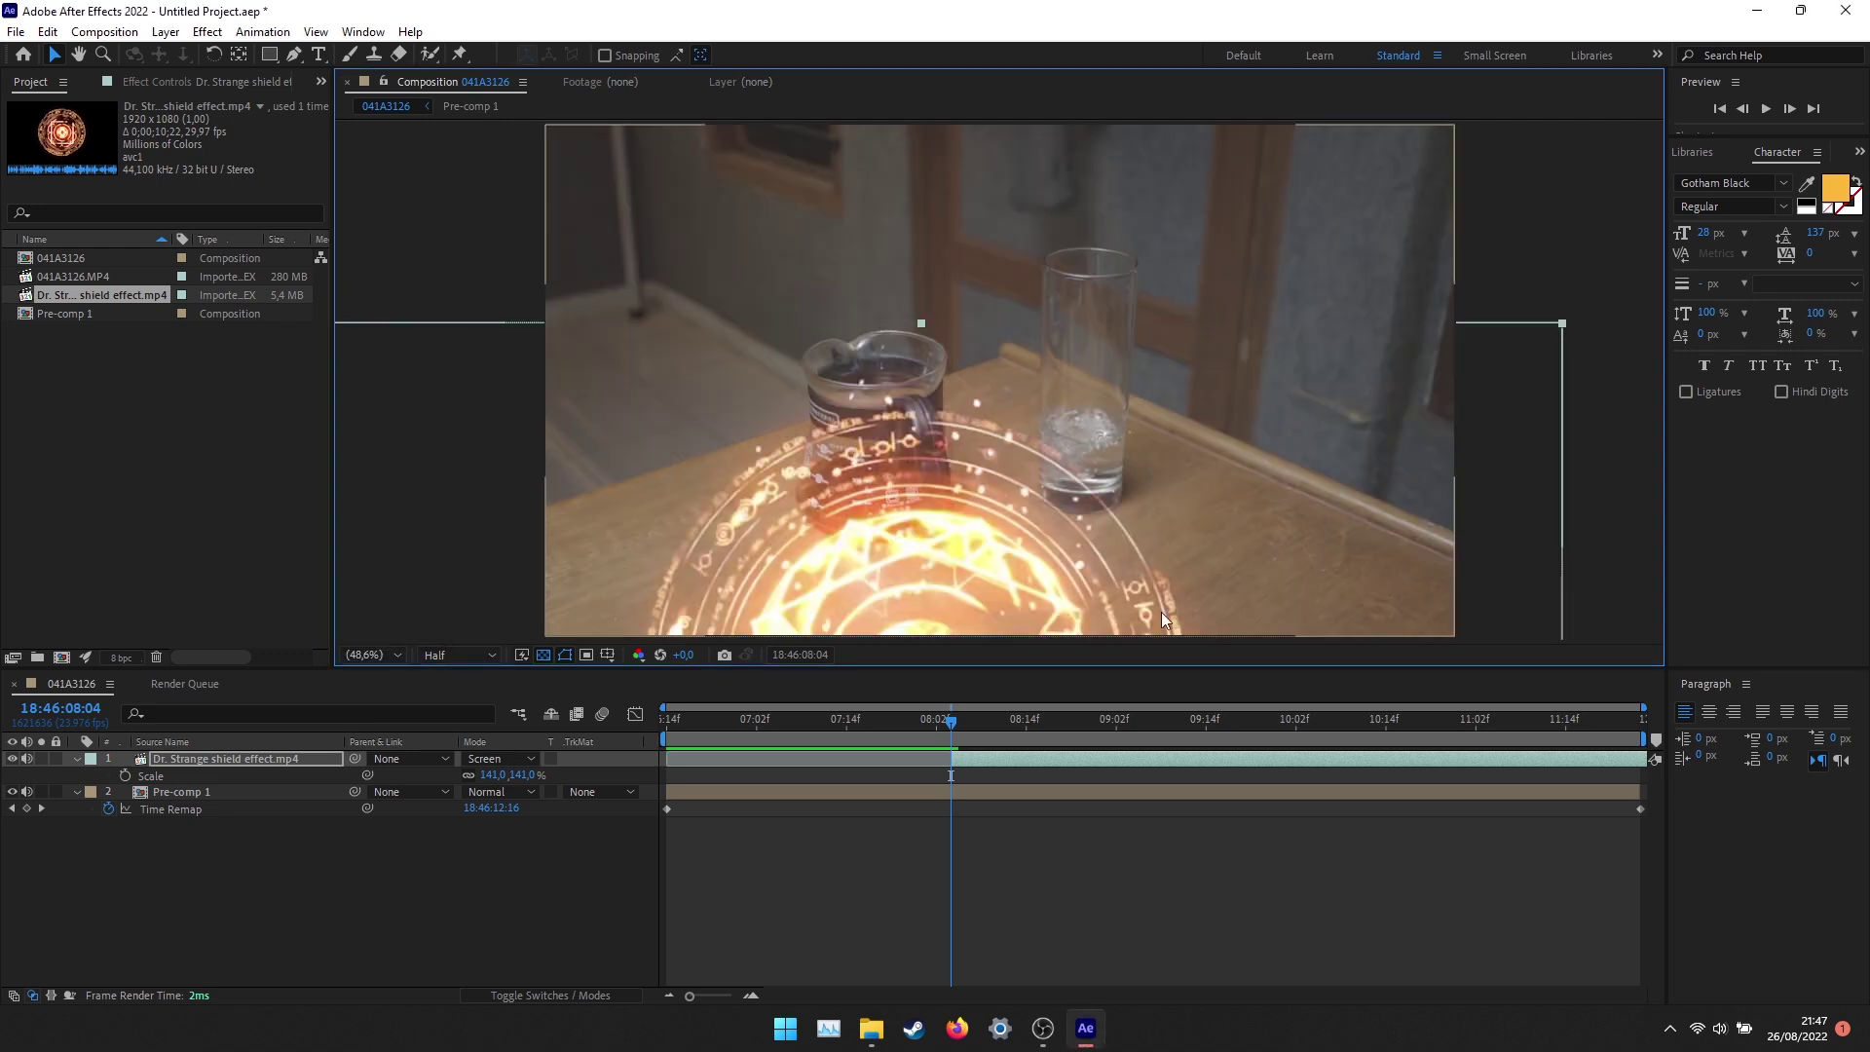
pyautogui.click(1090, 942)
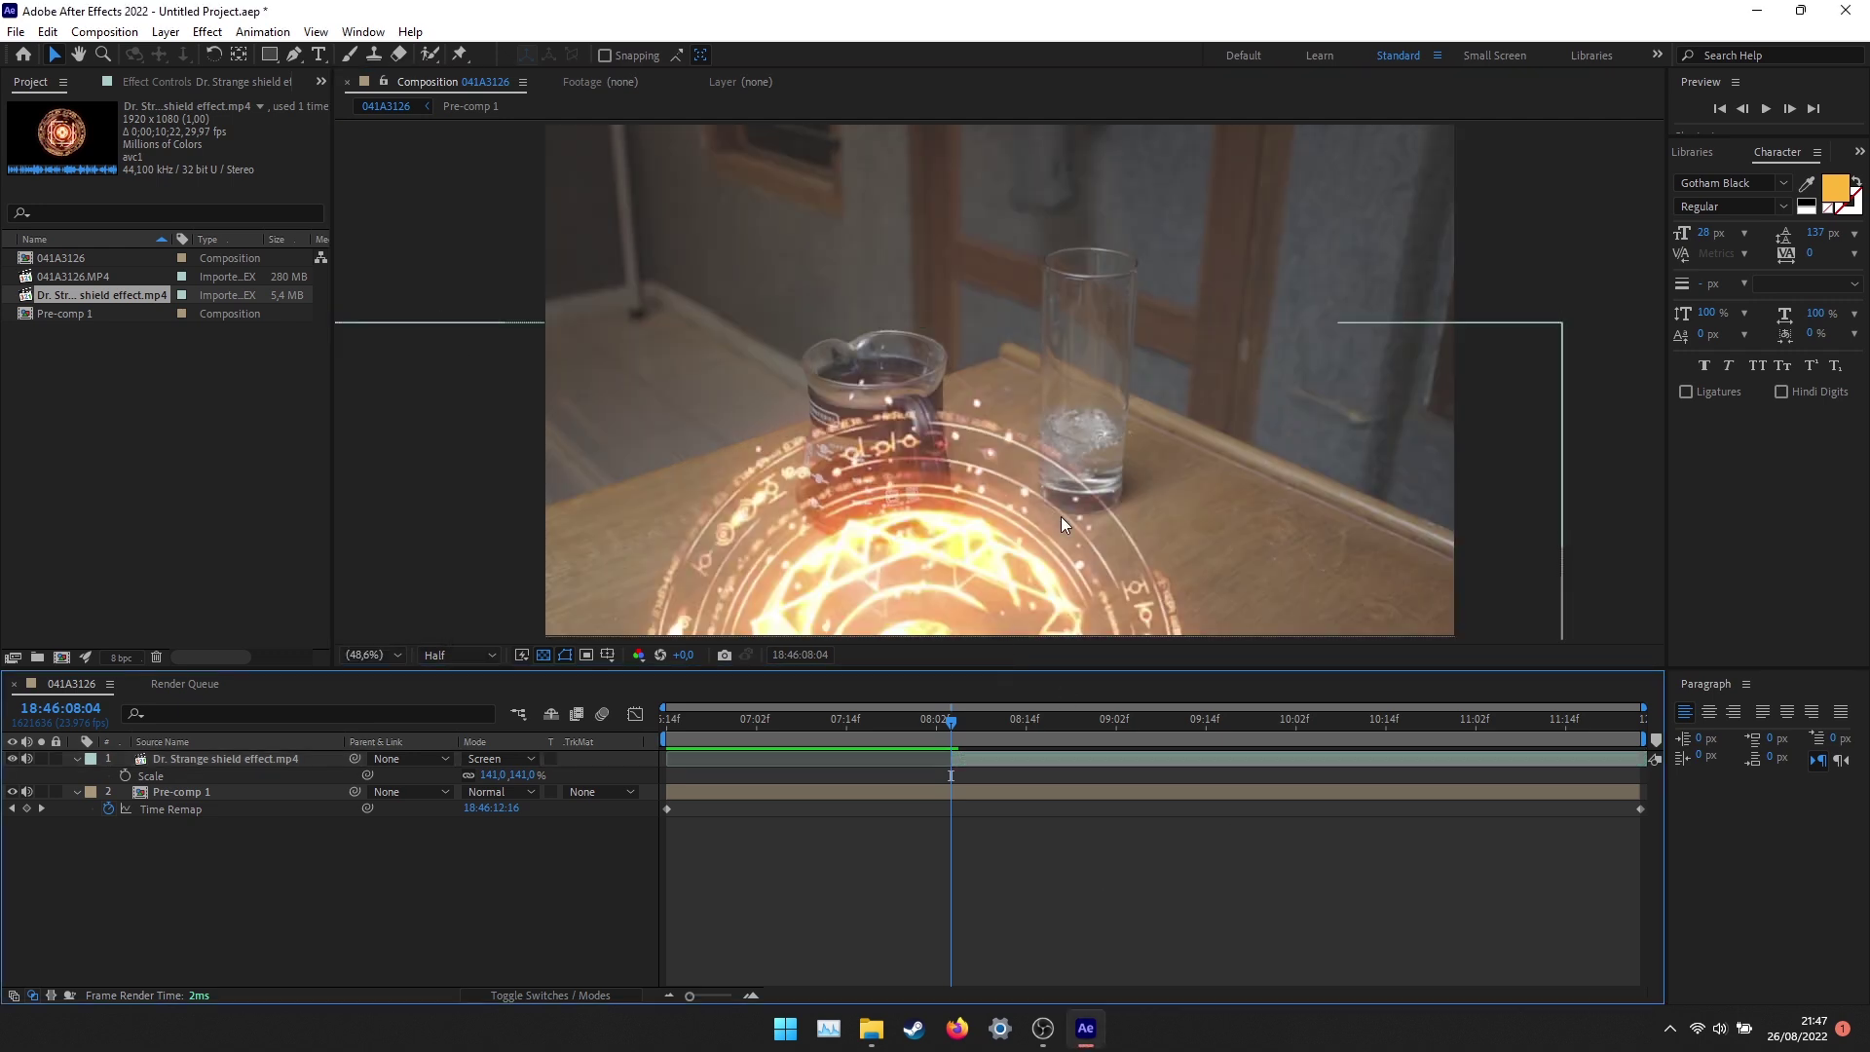
pyautogui.click(1056, 759)
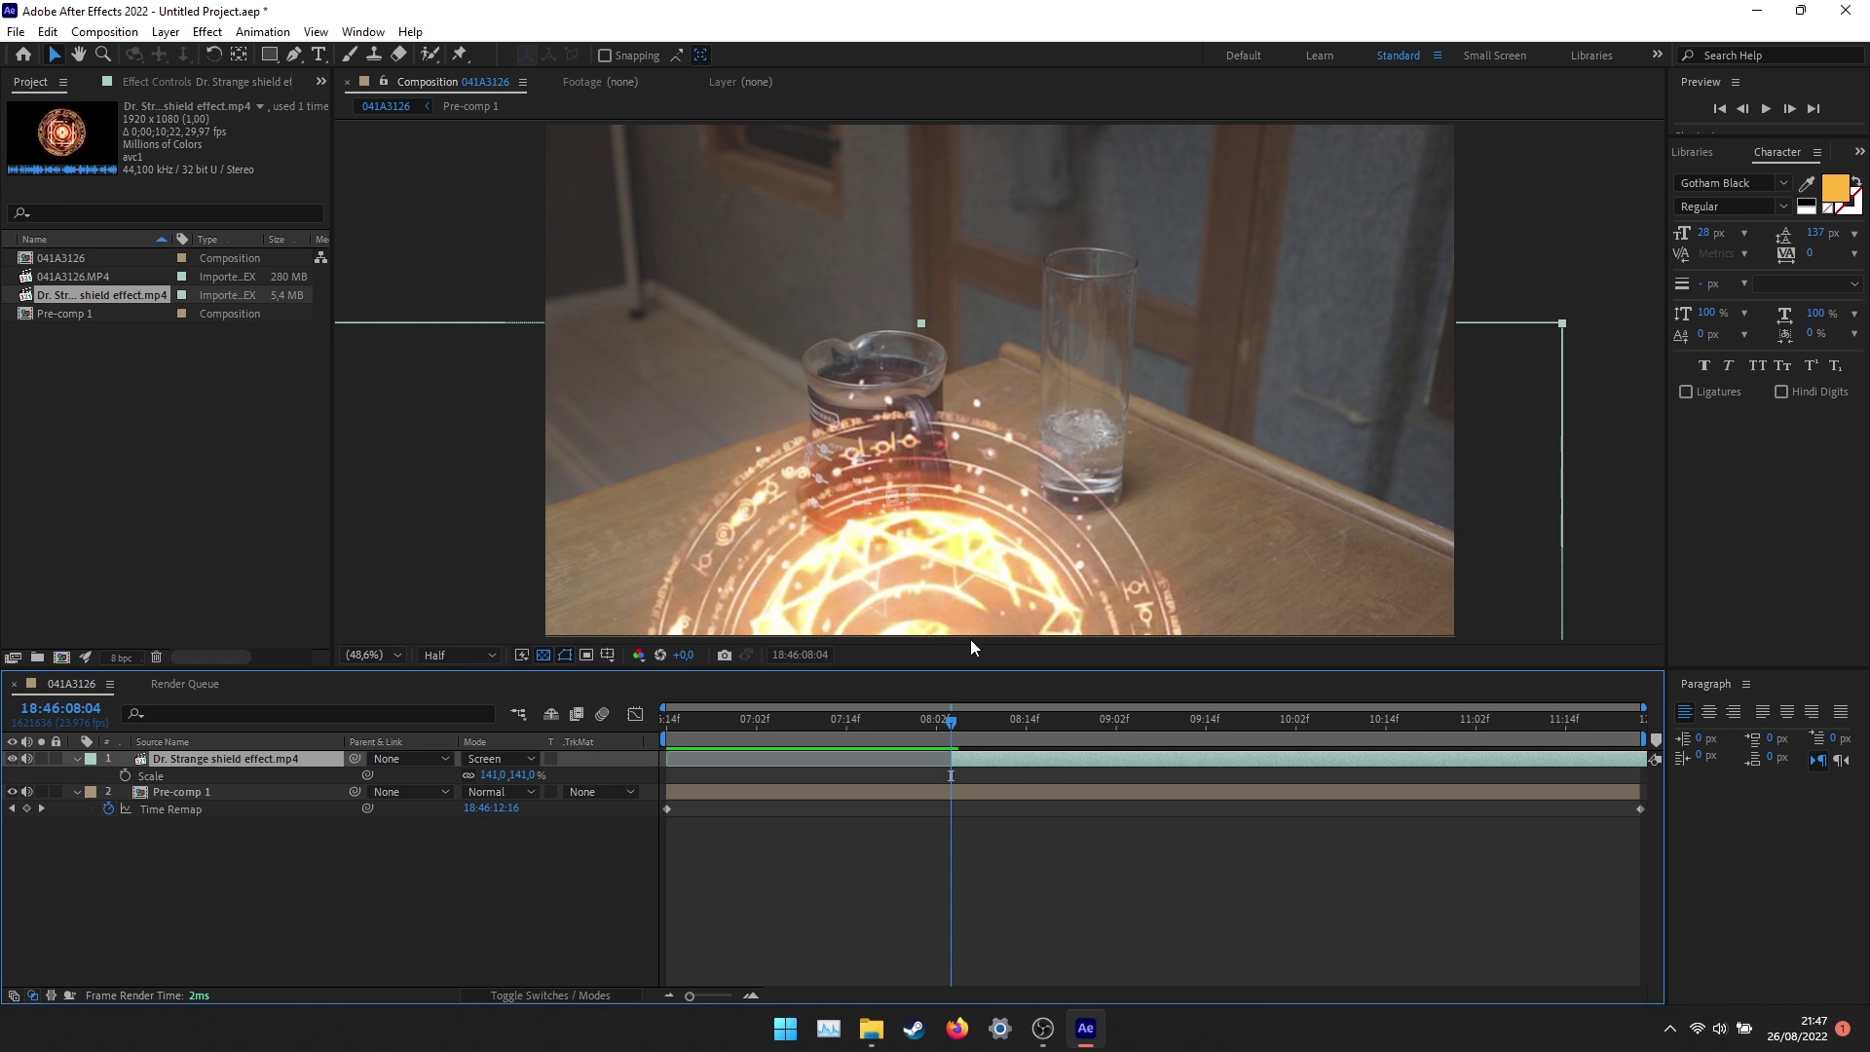
pyautogui.moveTo(932, 722); pyautogui.dragTo(652, 728)
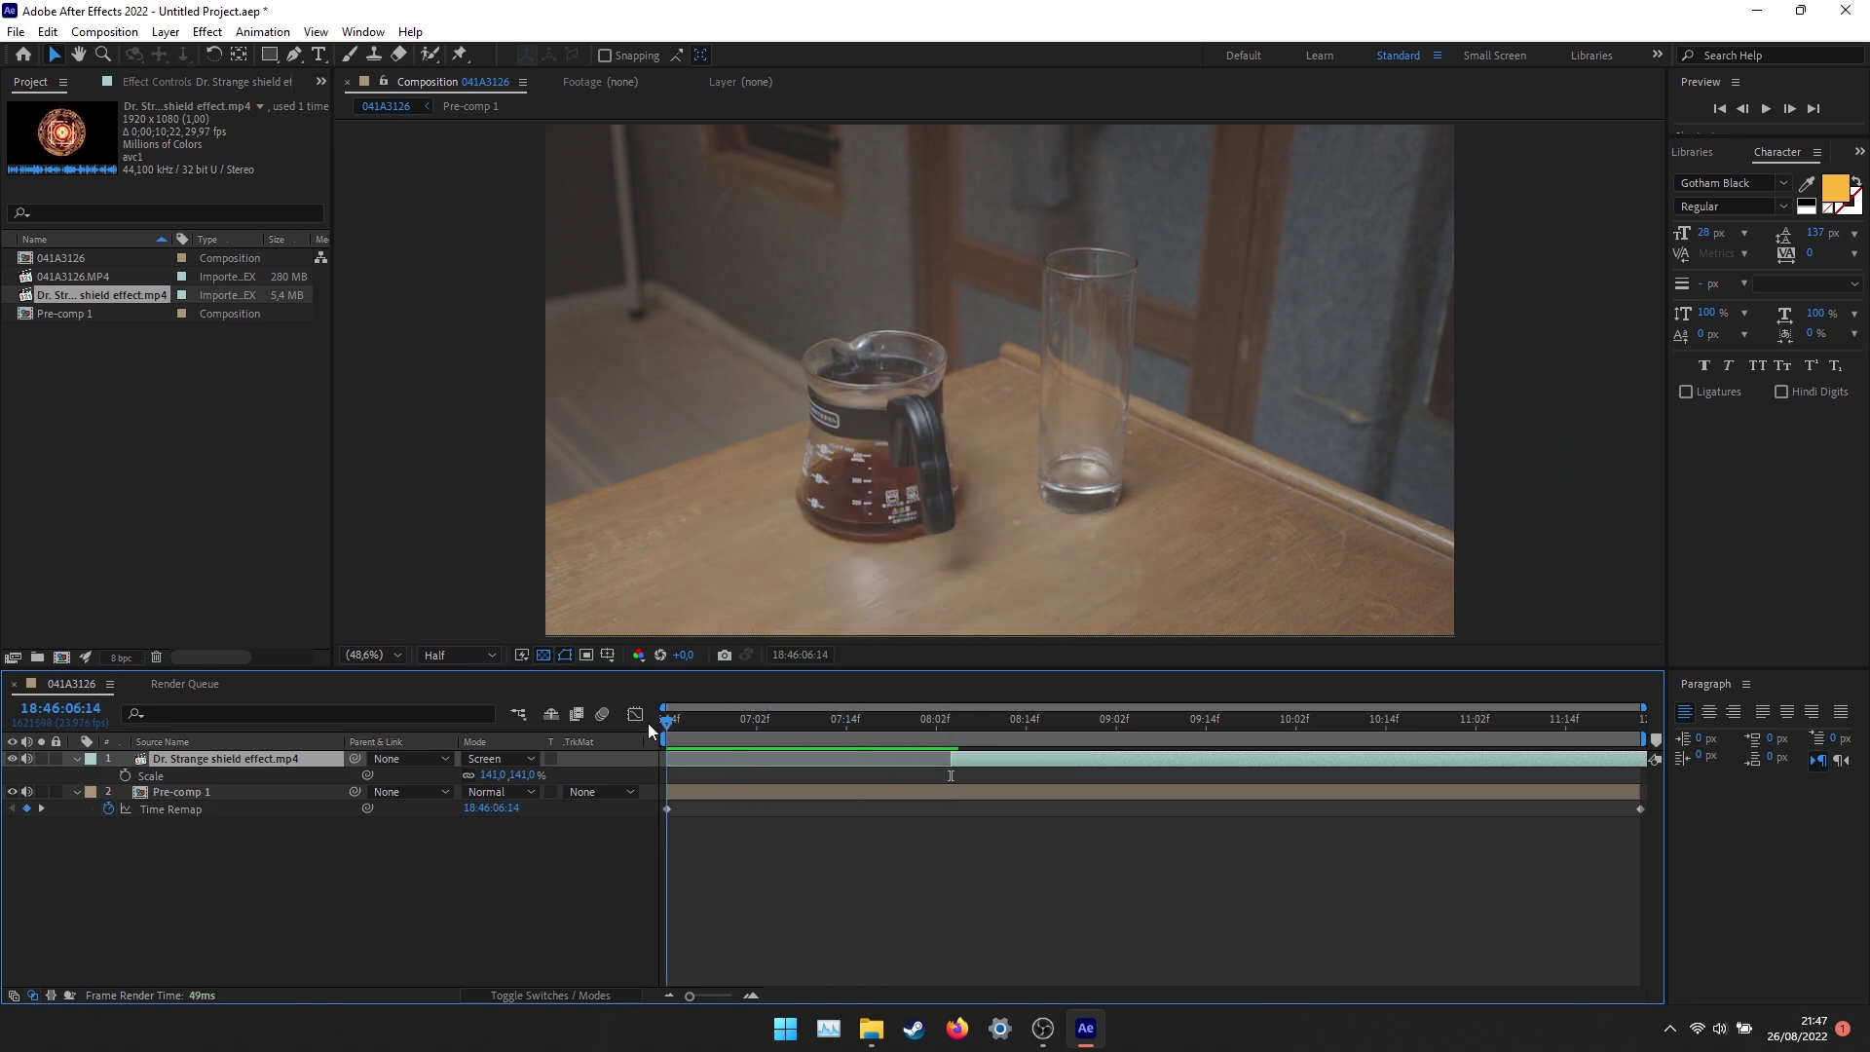
# Move the shield layer to the comp start and apply Gaussian Blur with Blurriness 6,5.
pyautogui.moveTo(985, 762); pyautogui.dragTo(849, 760)
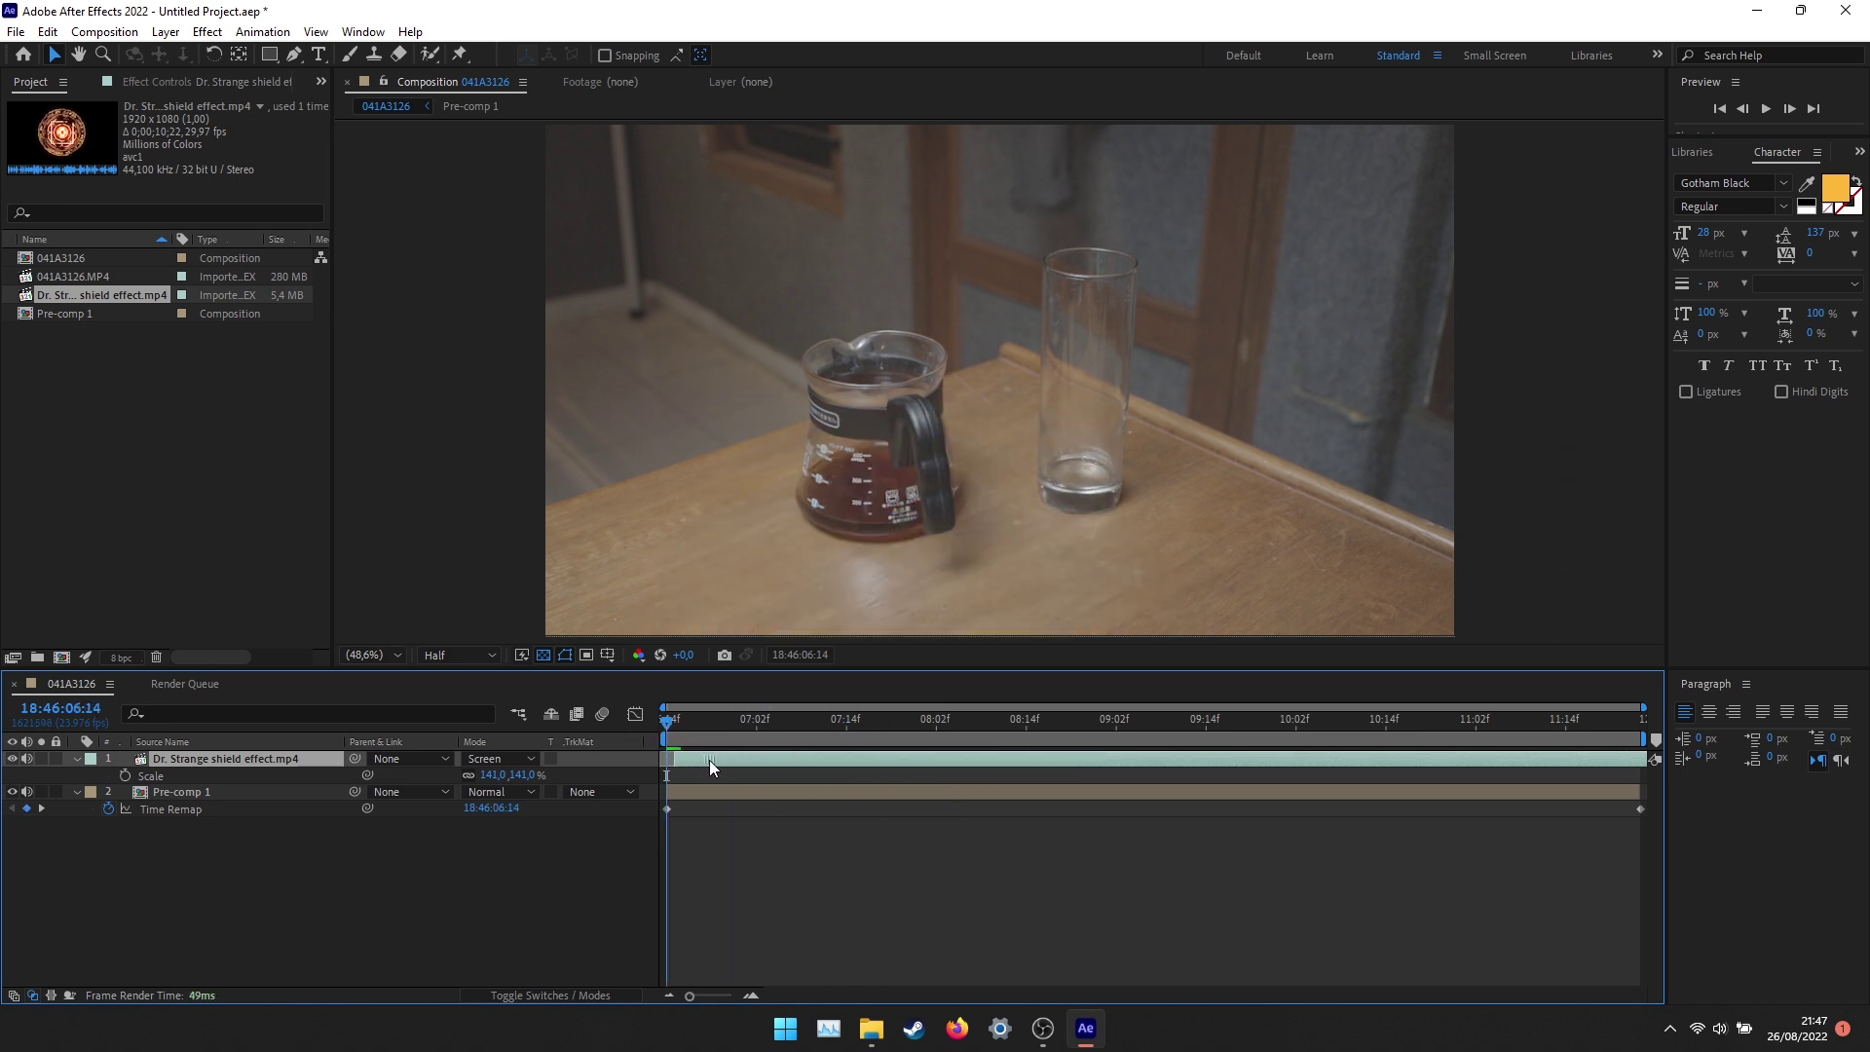
pyautogui.moveTo(712, 759); pyautogui.dragTo(702, 760)
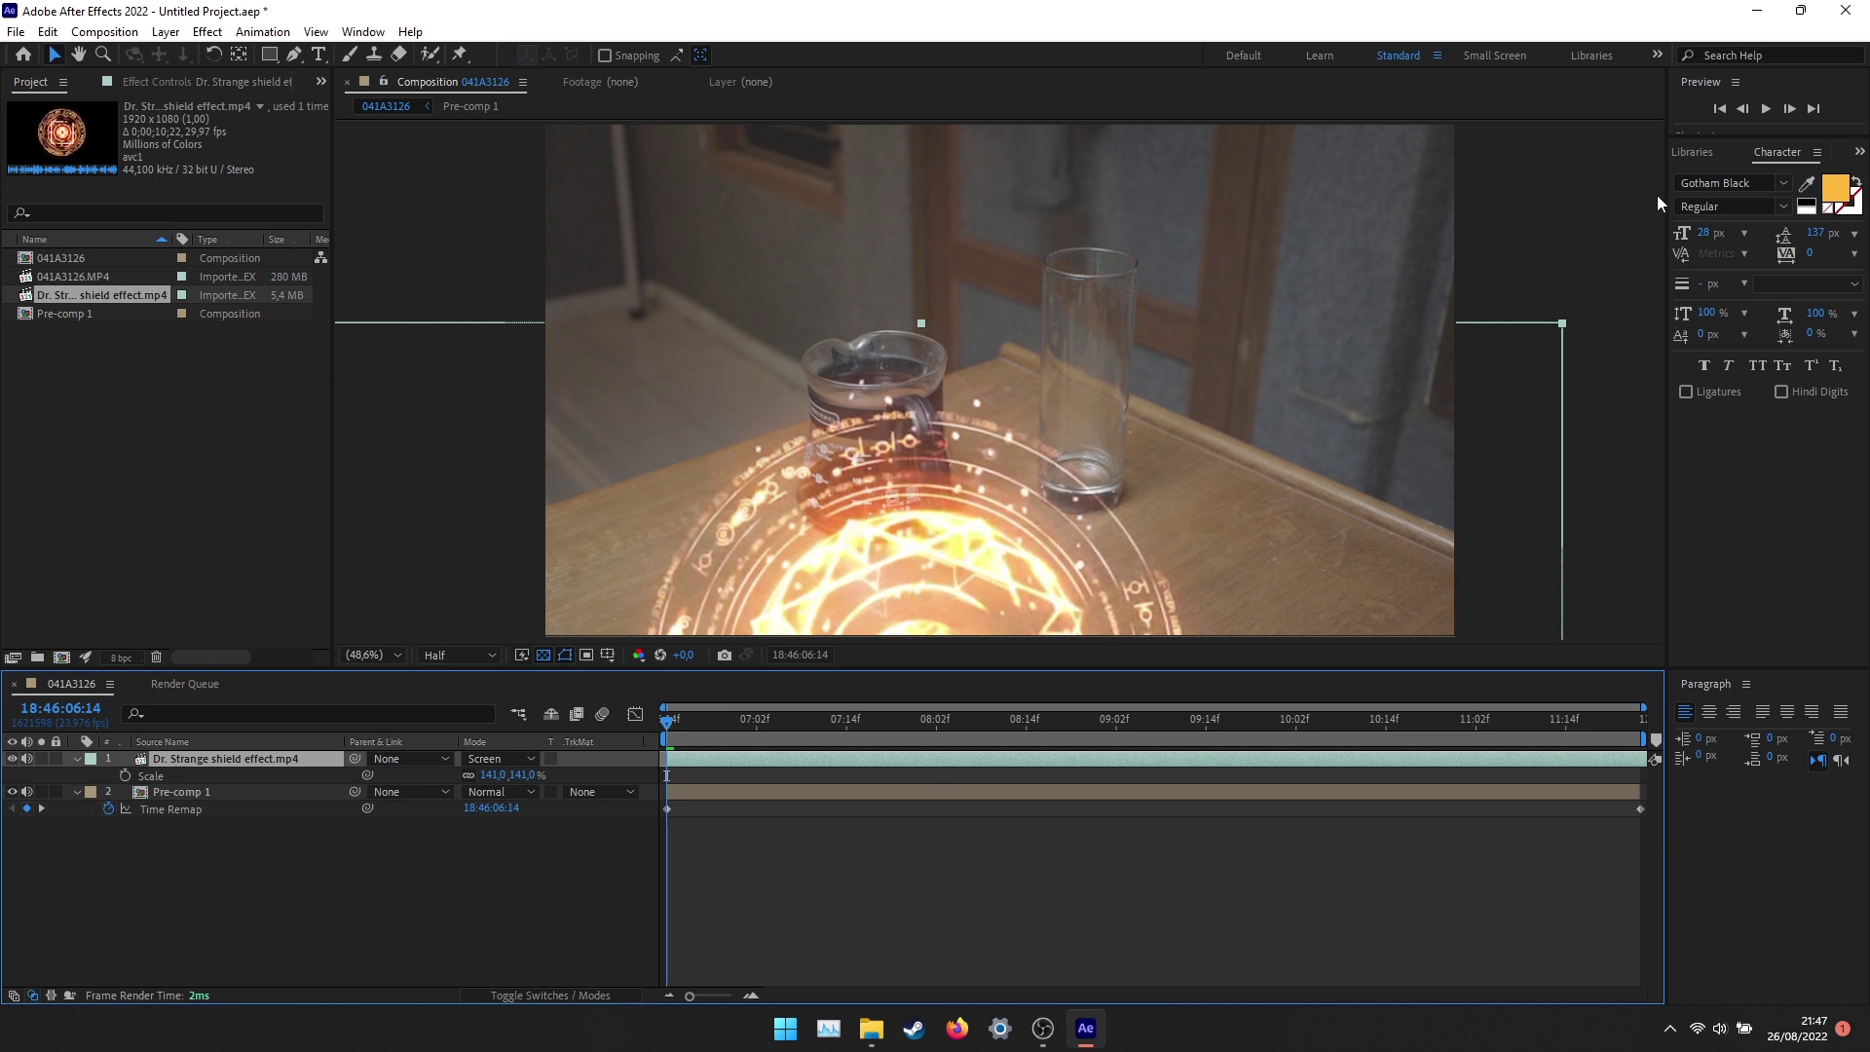
pyautogui.click(1697, 150)
pyautogui.click(1692, 152)
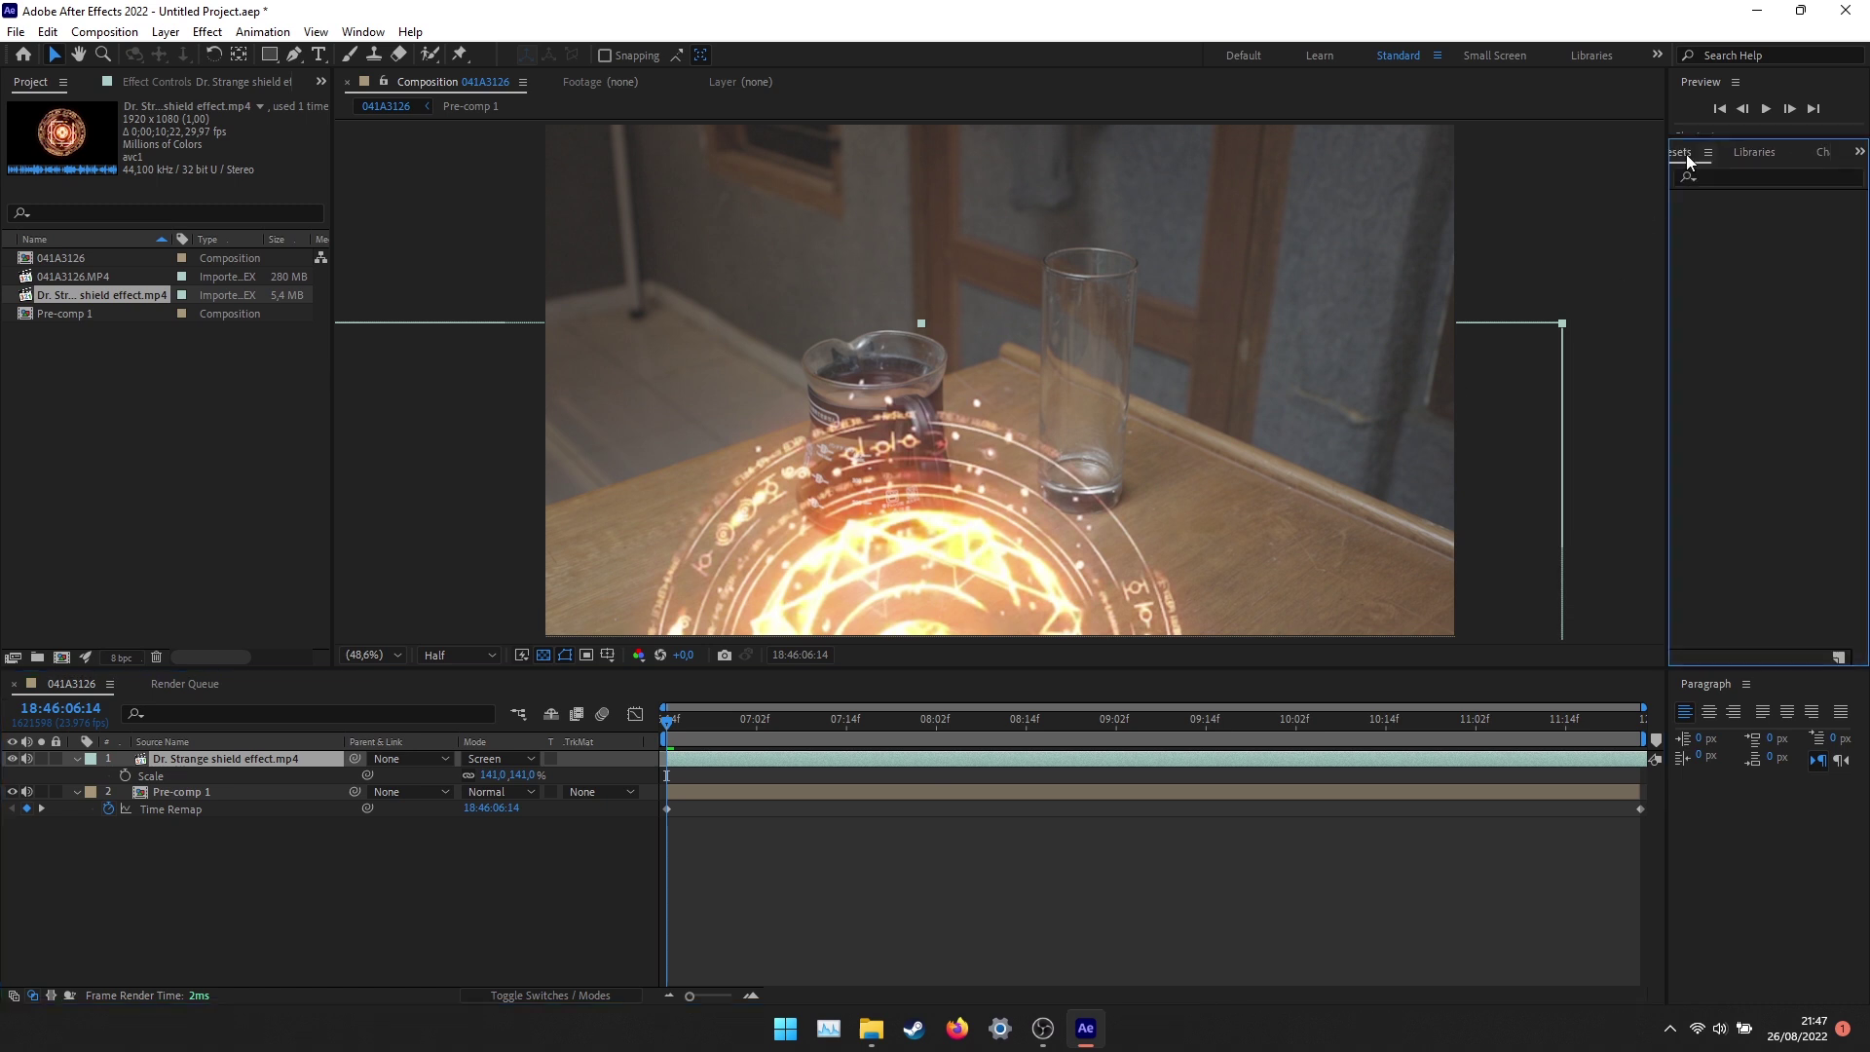
pyautogui.write('gaus')
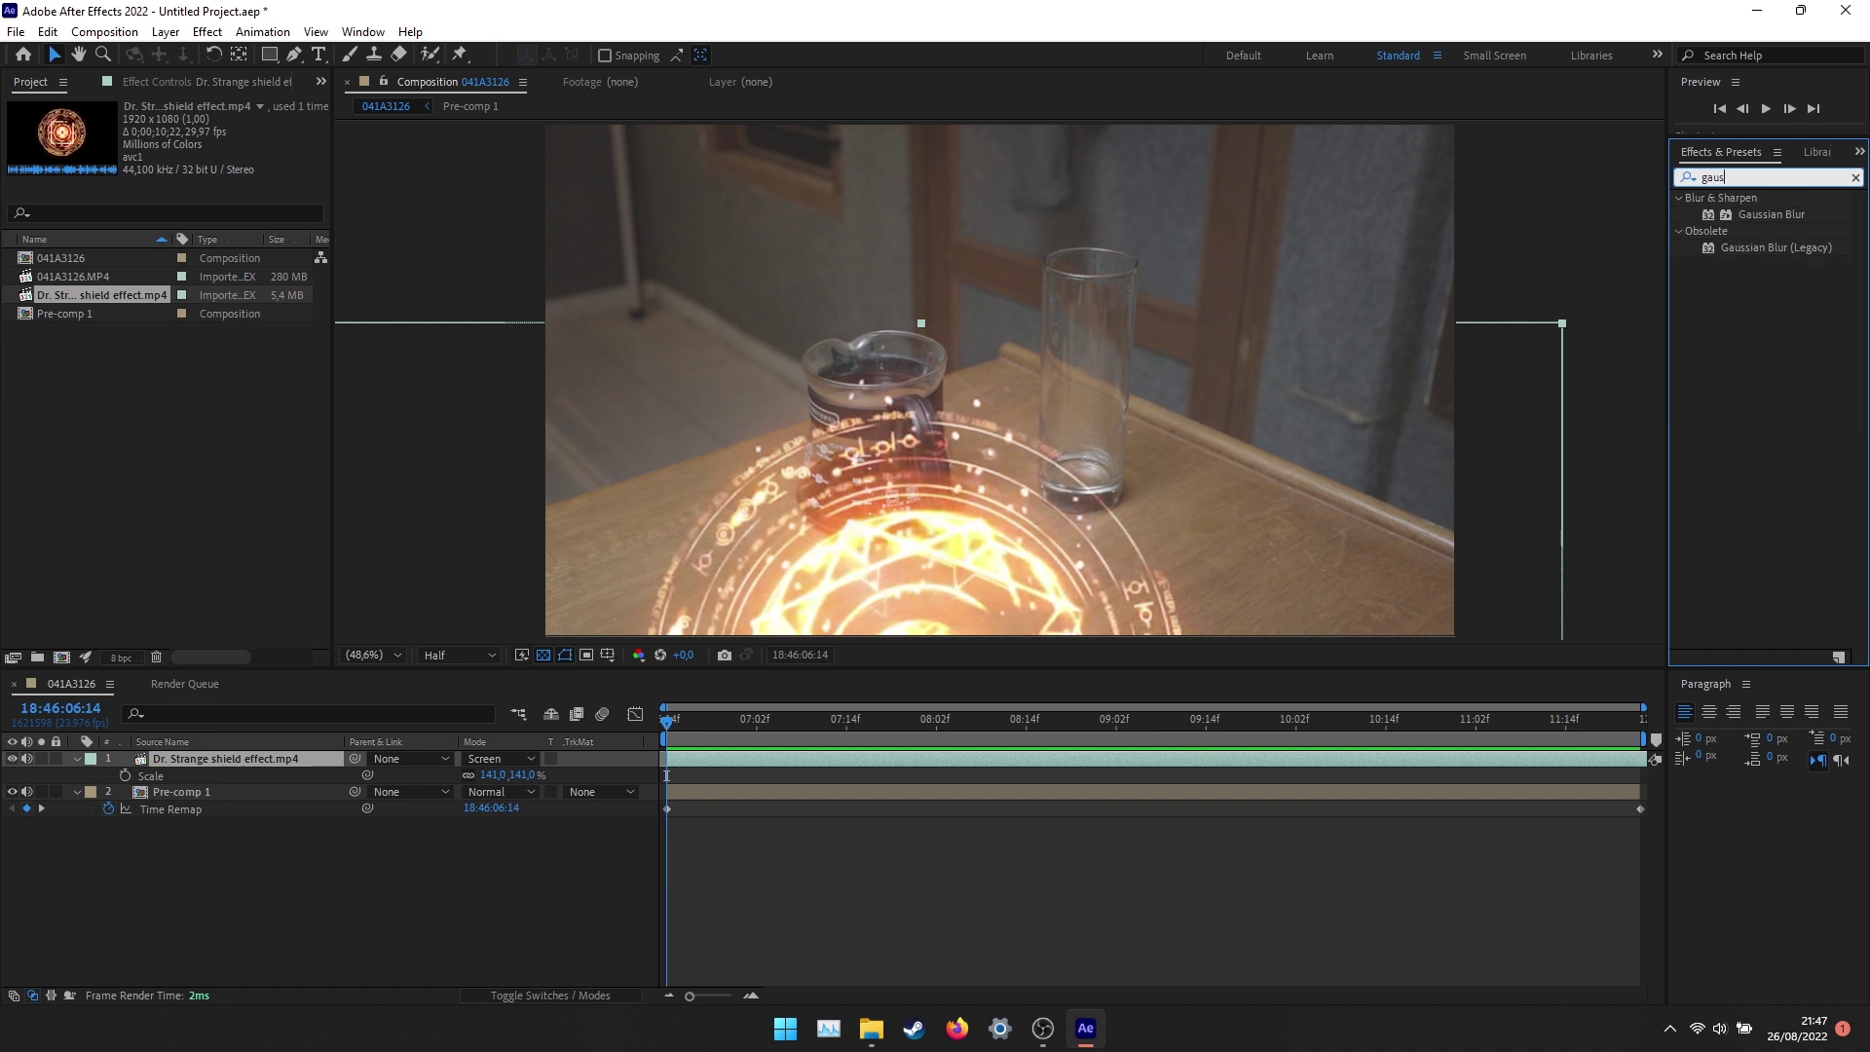
pyautogui.moveTo(1765, 215); pyautogui.dragTo(861, 756)
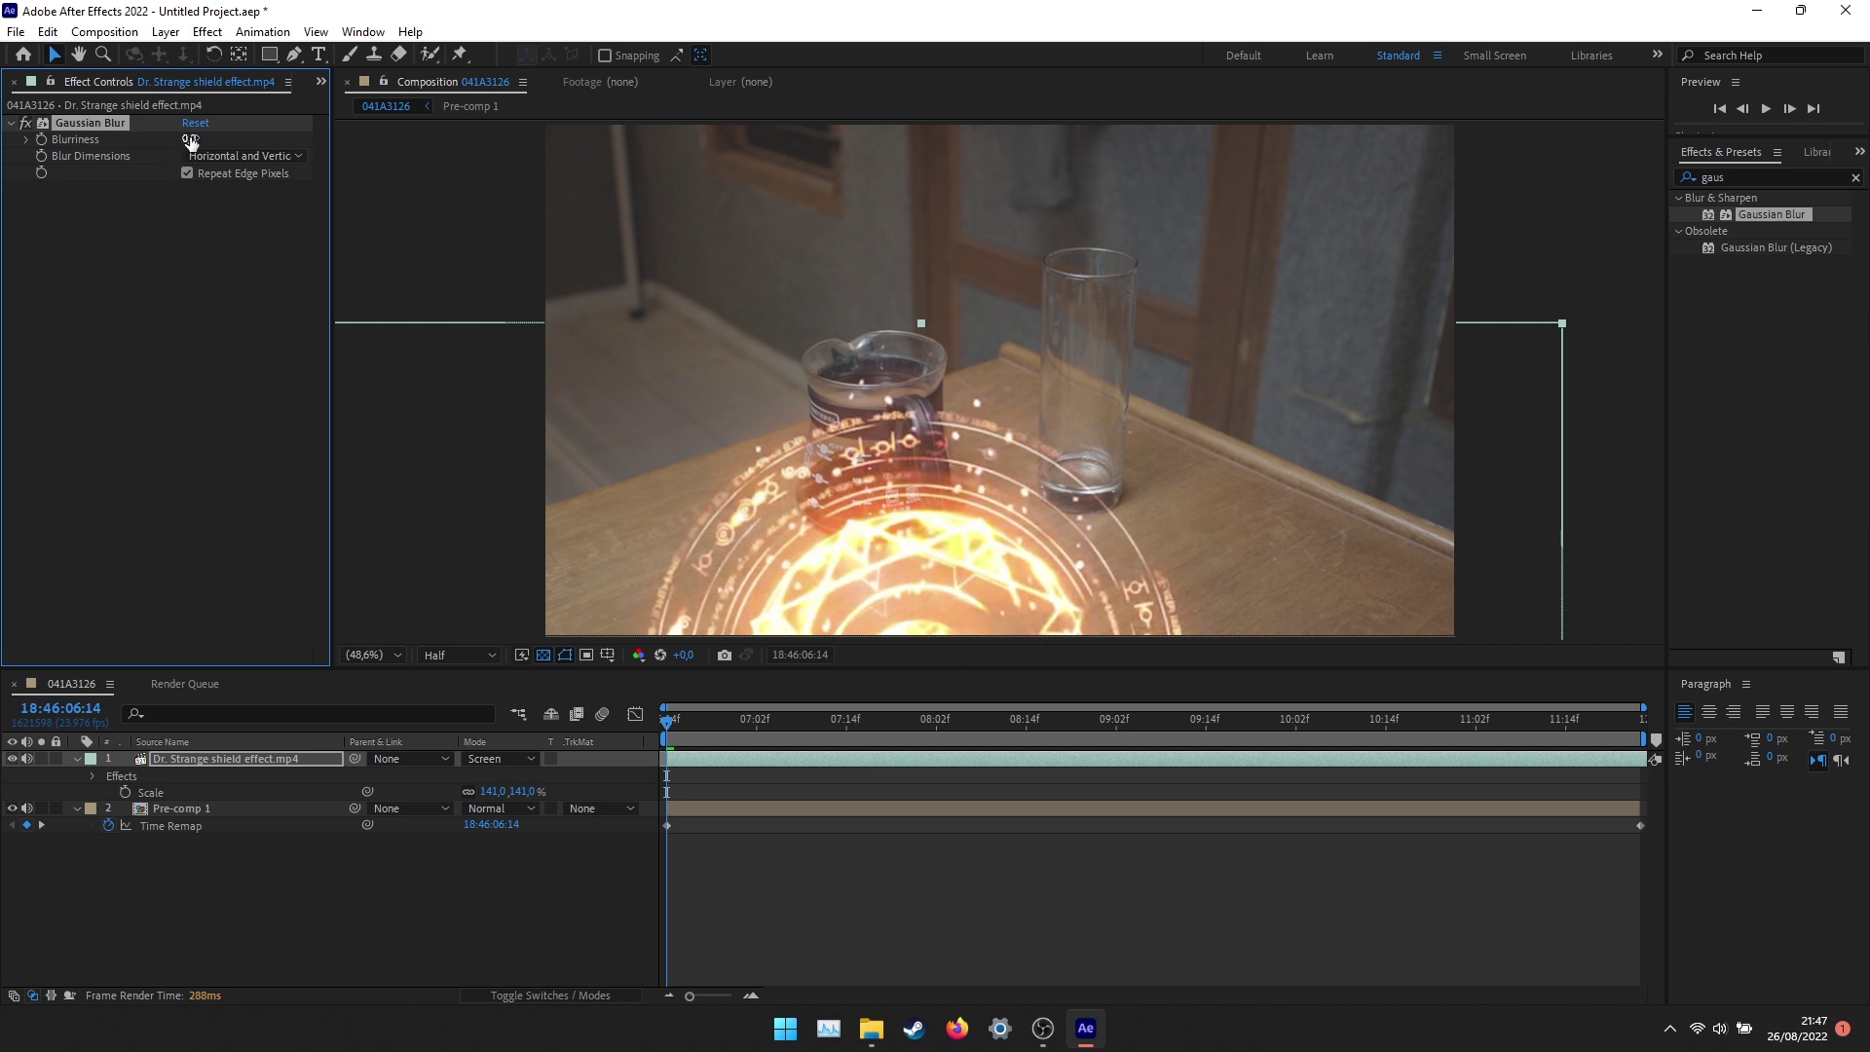
pyautogui.moveTo(192, 138); pyautogui.dragTo(237, 135)
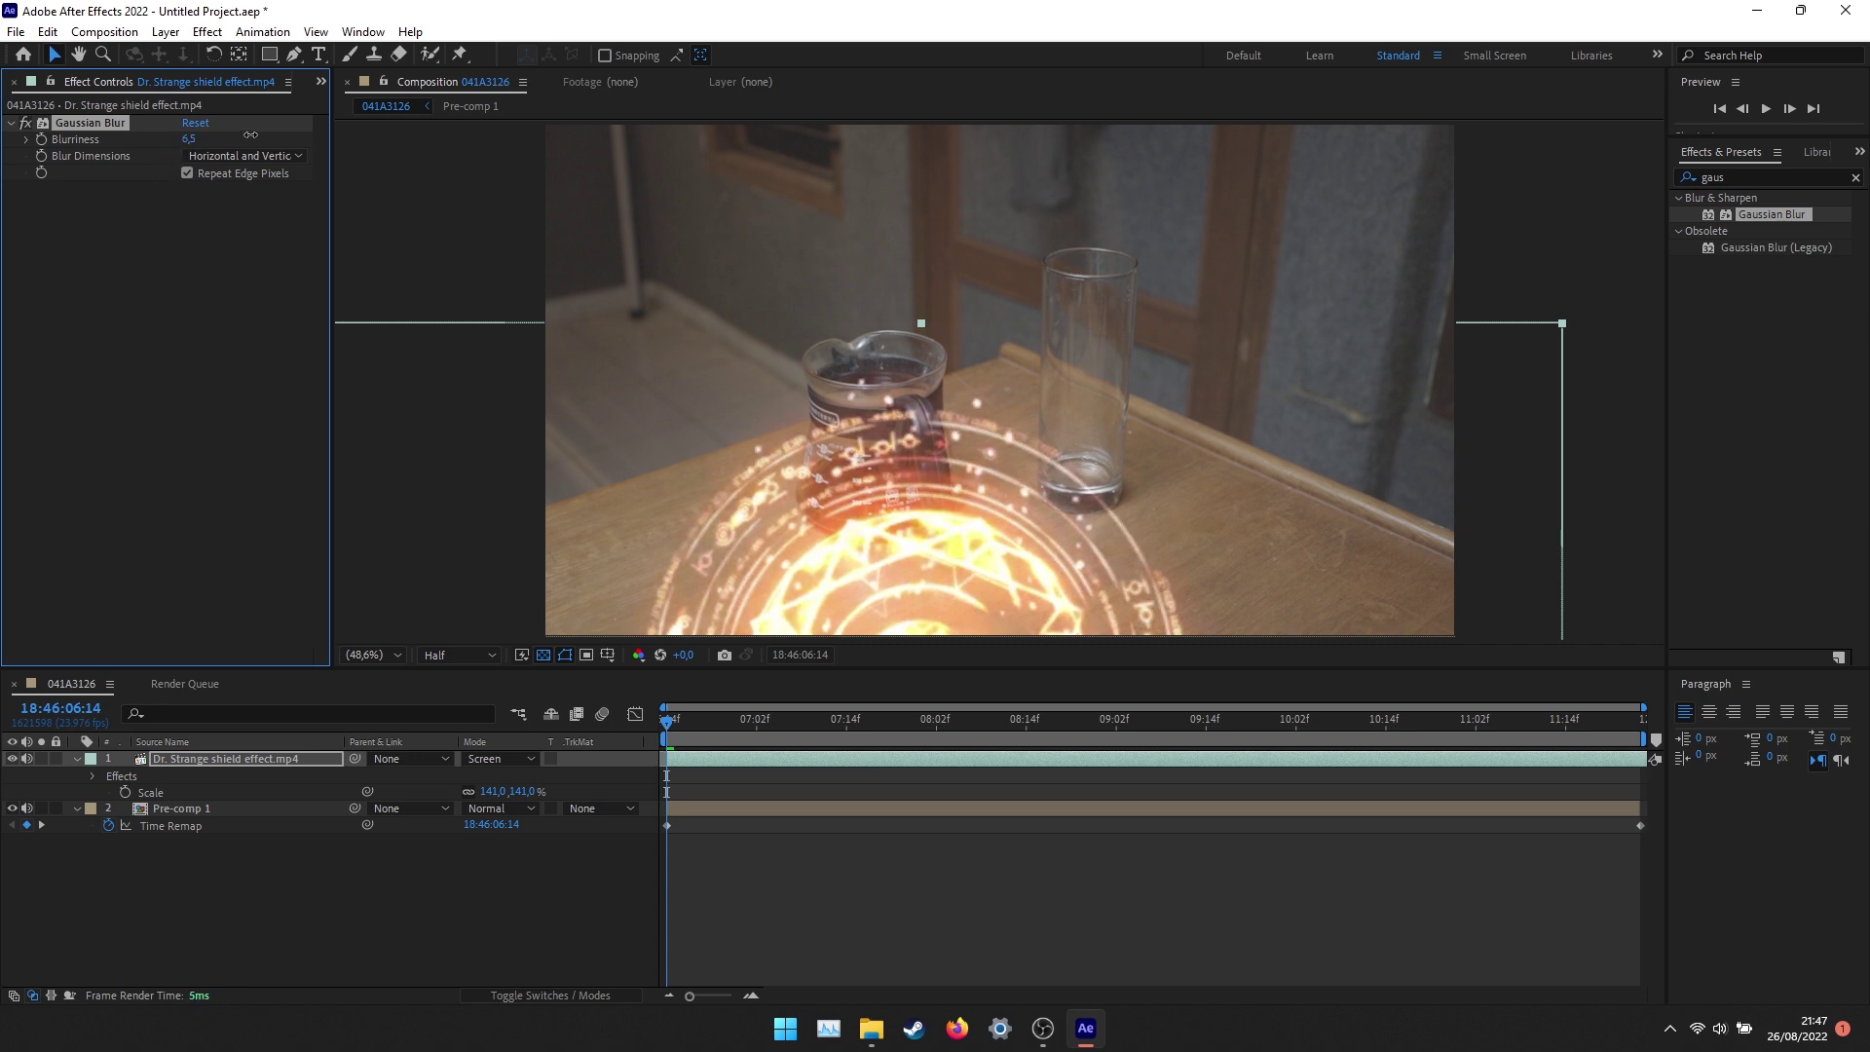
pyautogui.click(1007, 904)
pyautogui.click(908, 758)
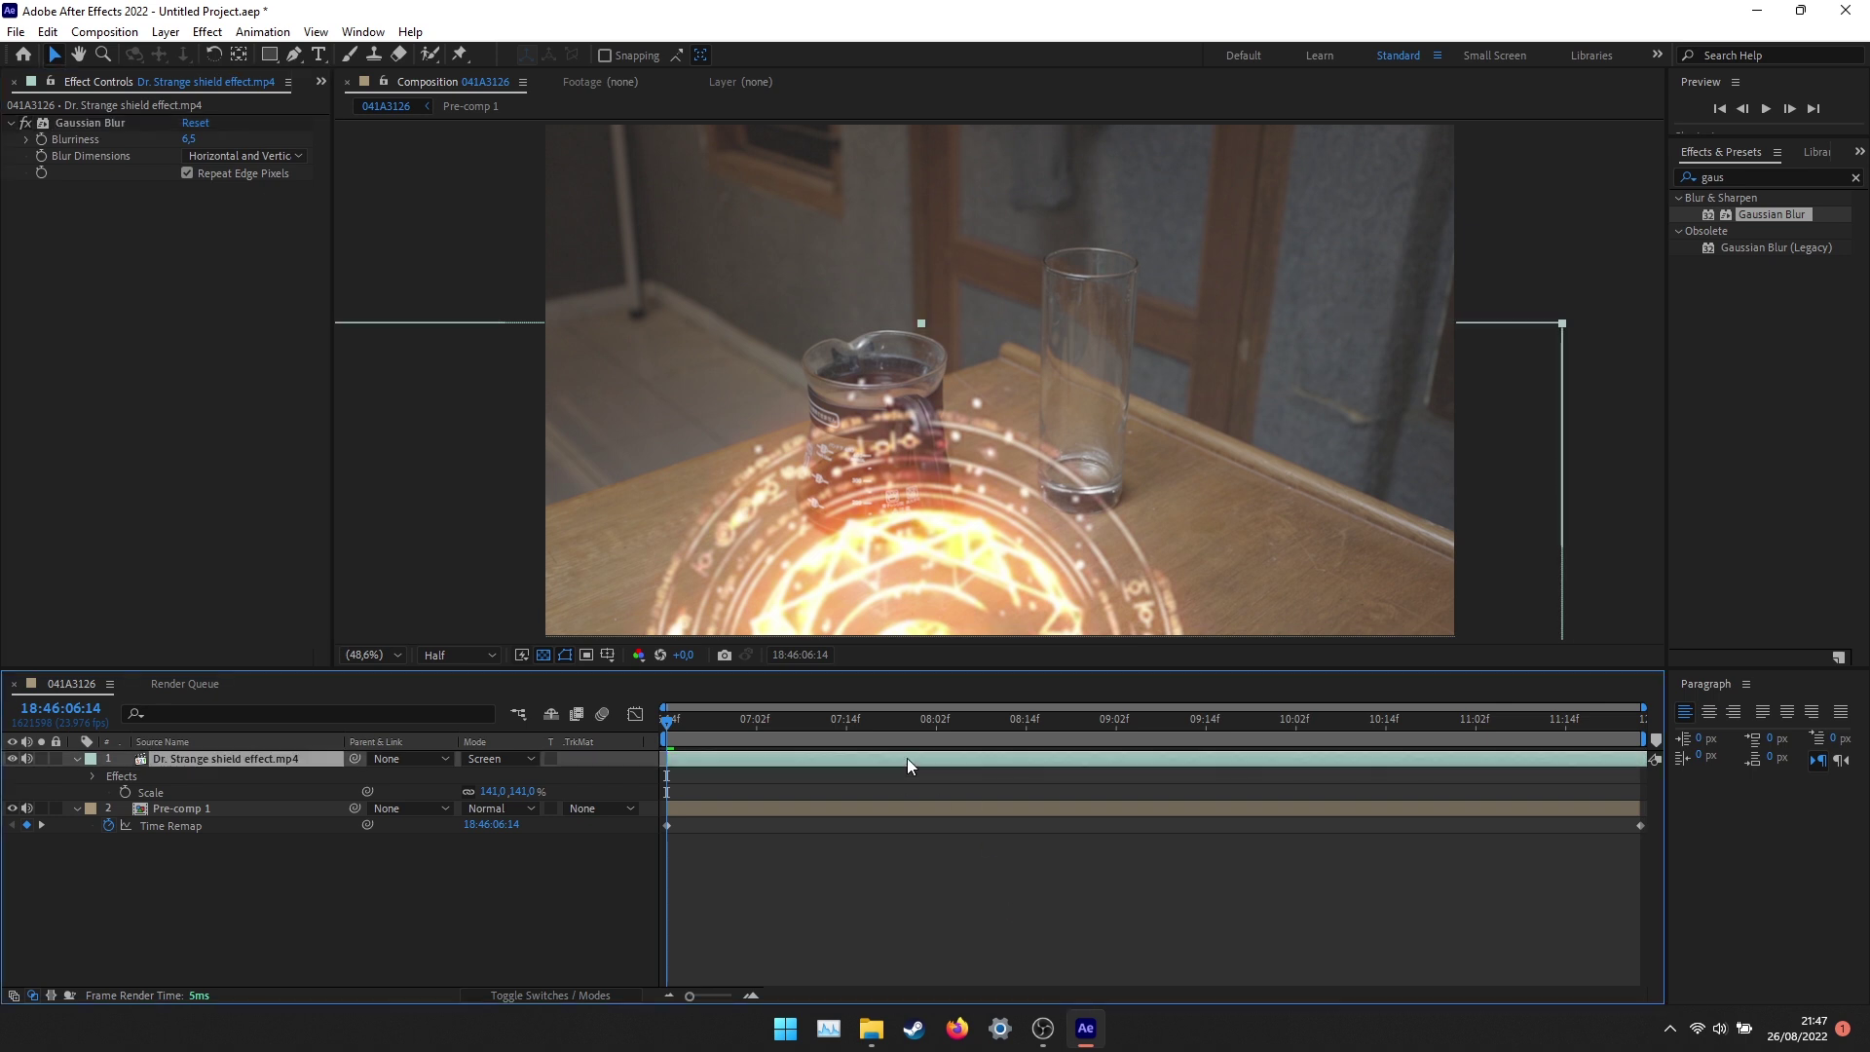
pyautogui.click(1856, 178)
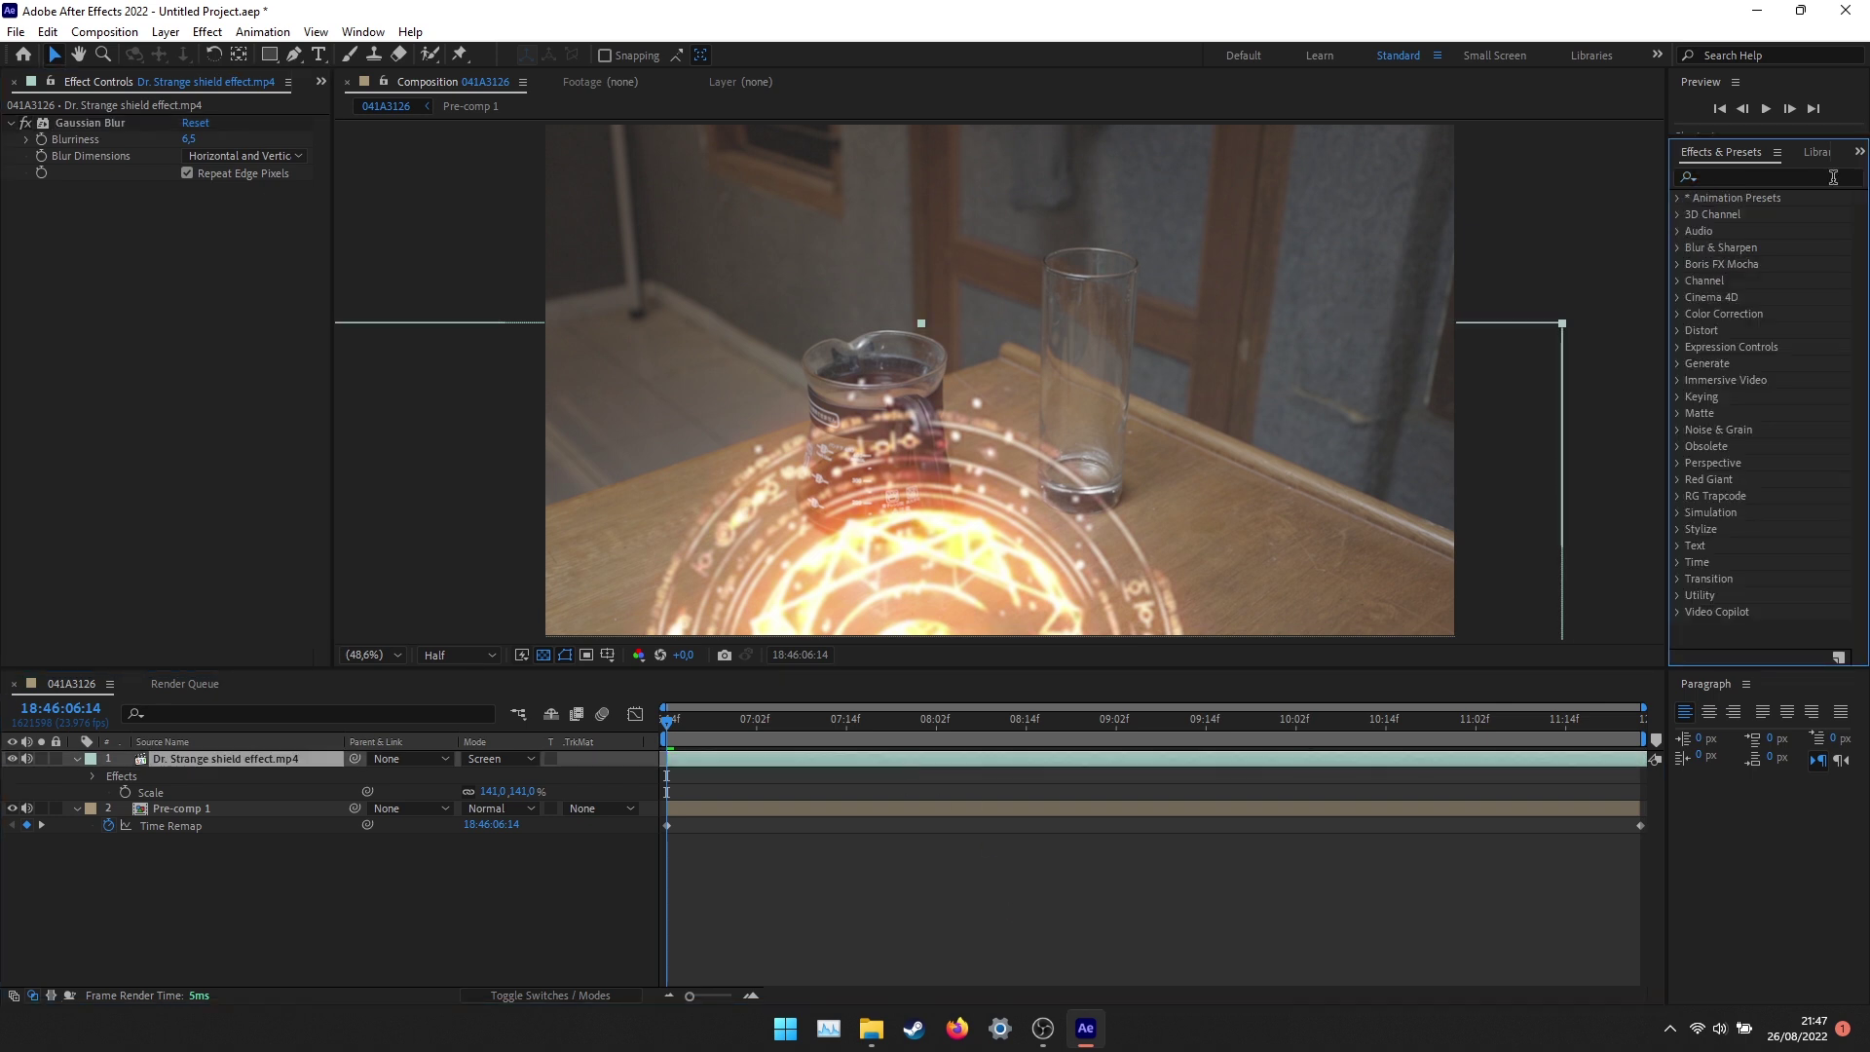
# Apply Tint to the shield layer, mapping white to light green (BCFF8A).
pyautogui.click(1782, 178)
pyautogui.write('tint')
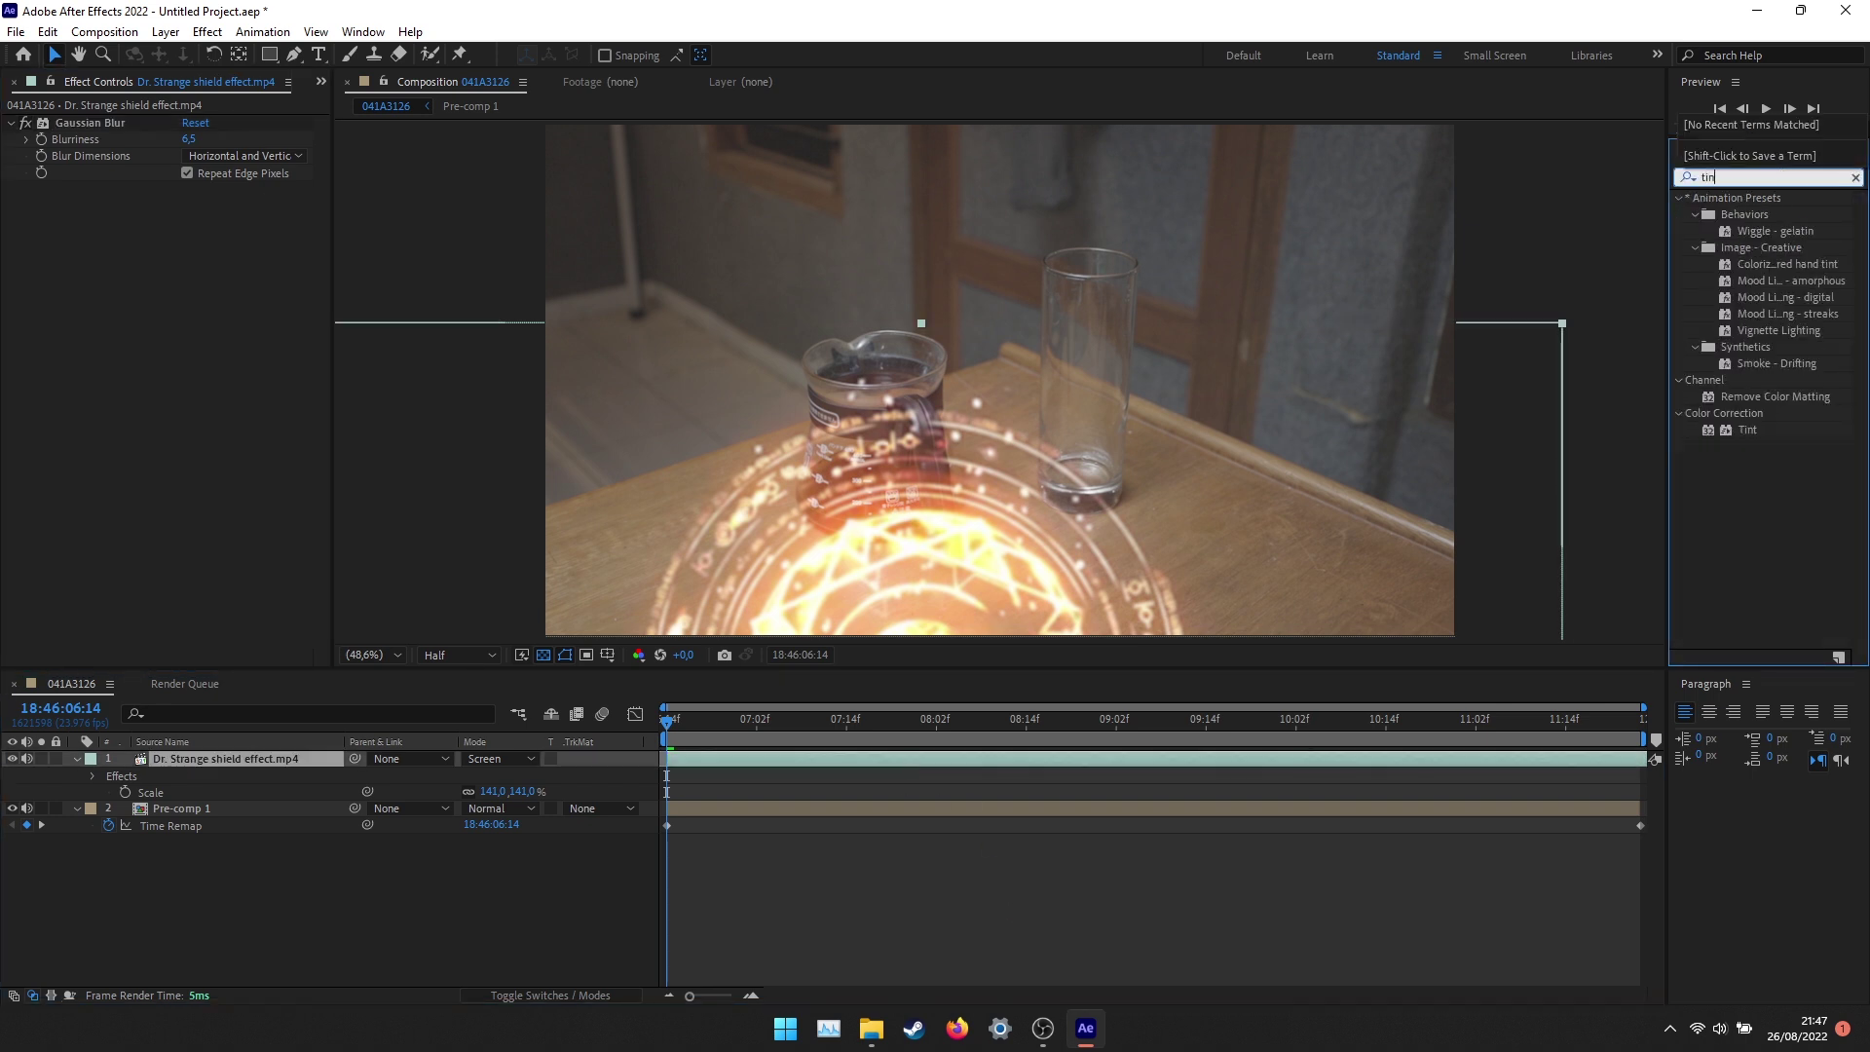
pyautogui.moveTo(1732, 259); pyautogui.dragTo(785, 765)
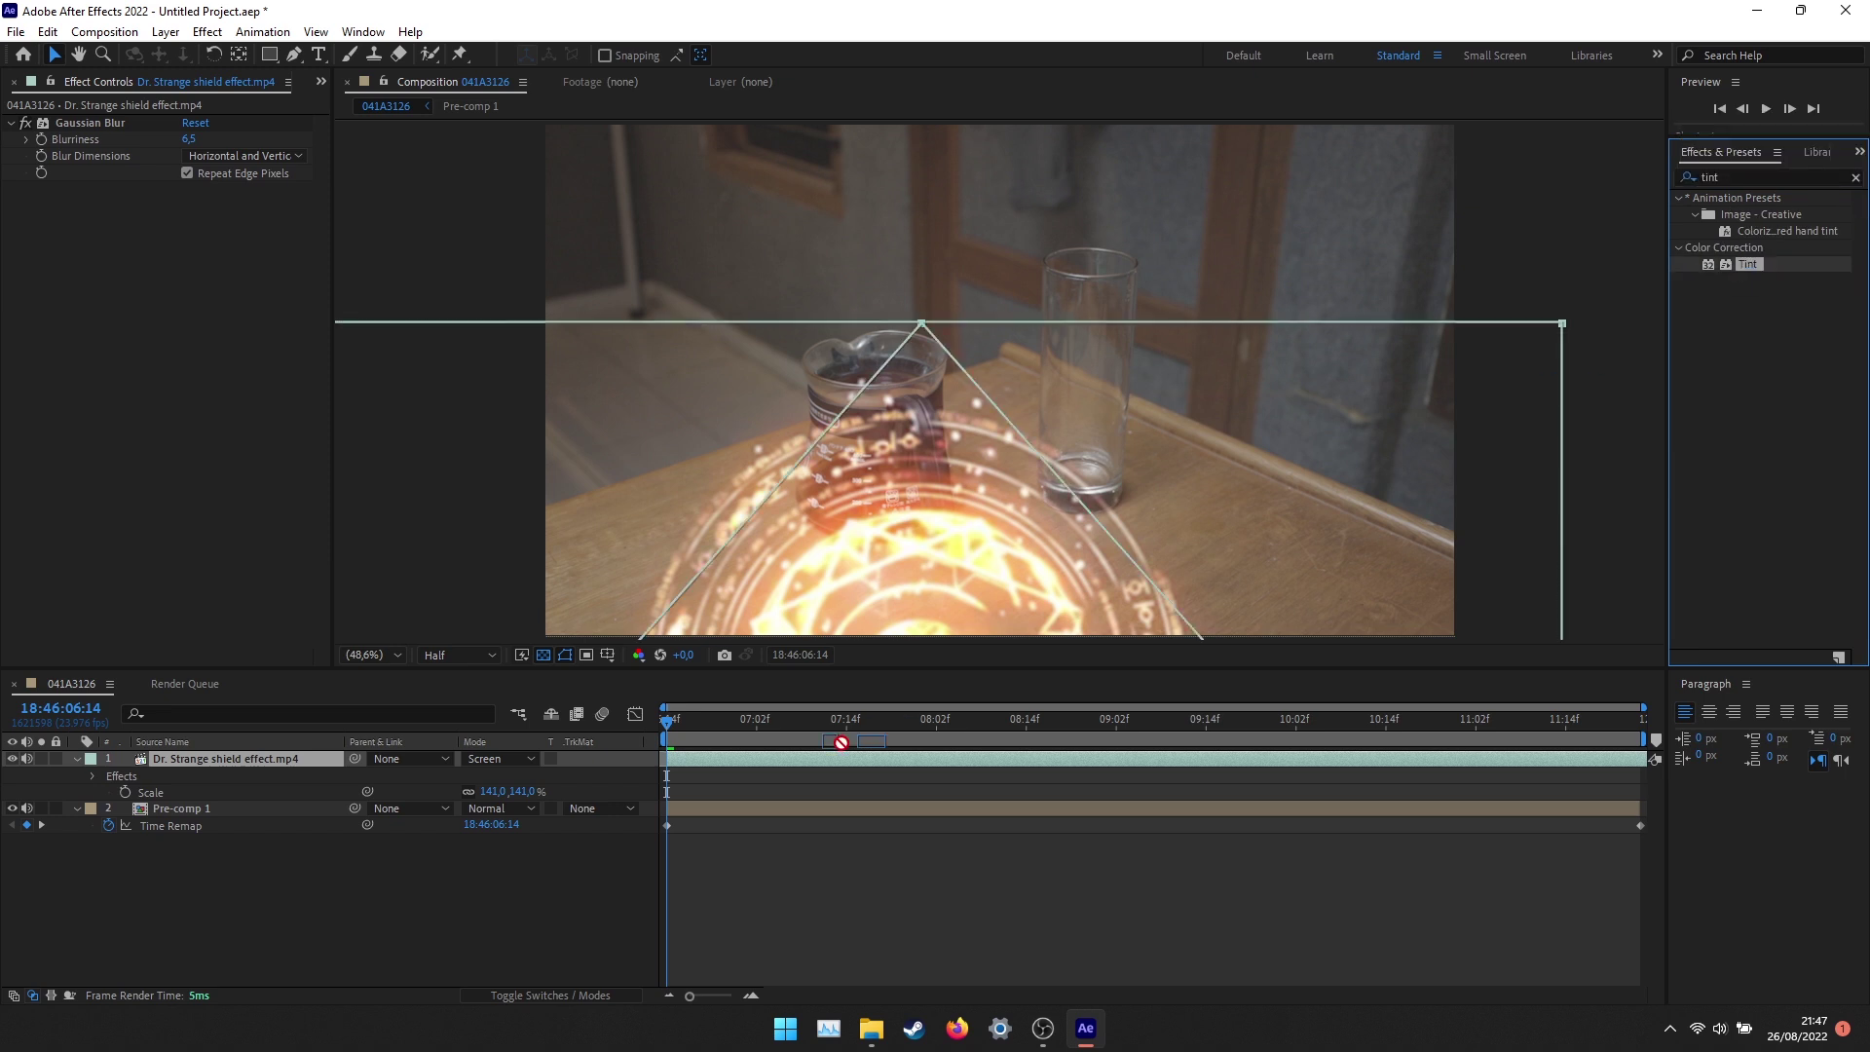
pyautogui.click(191, 222)
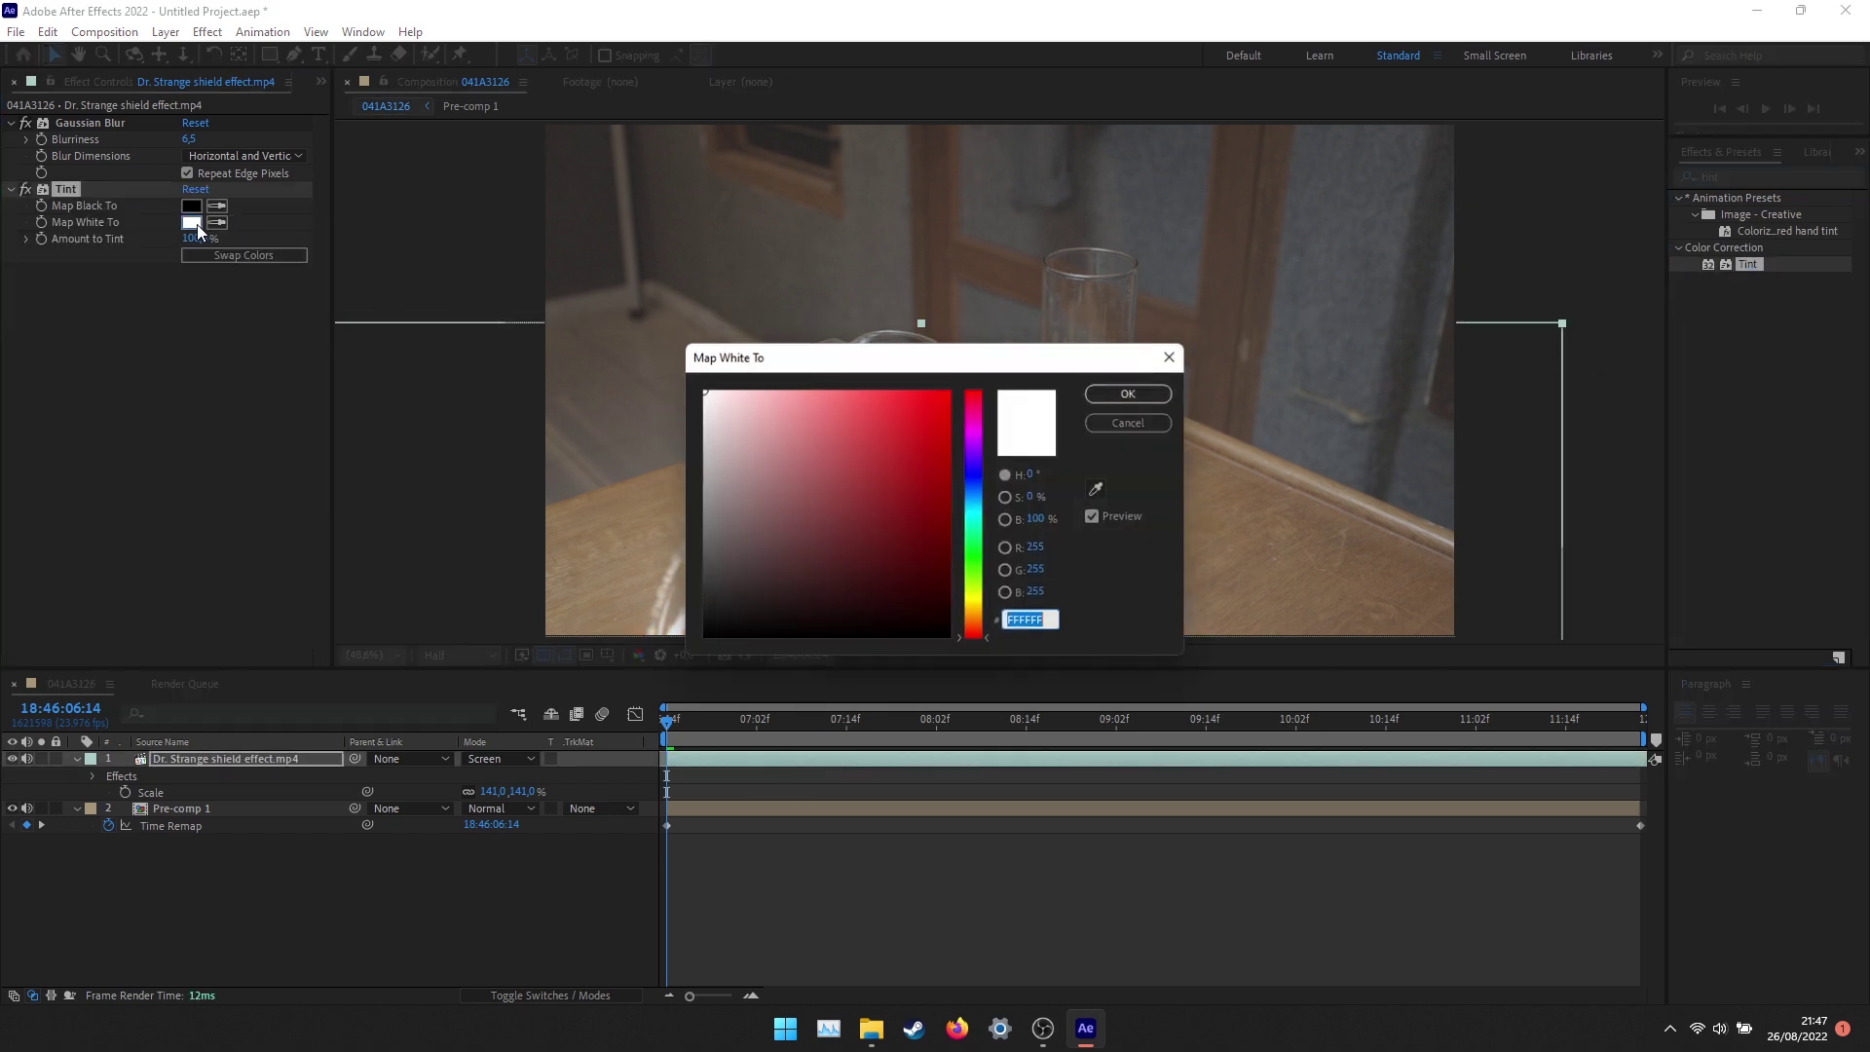
pyautogui.moveTo(847, 427); pyautogui.dragTo(816, 369)
pyautogui.click(974, 564)
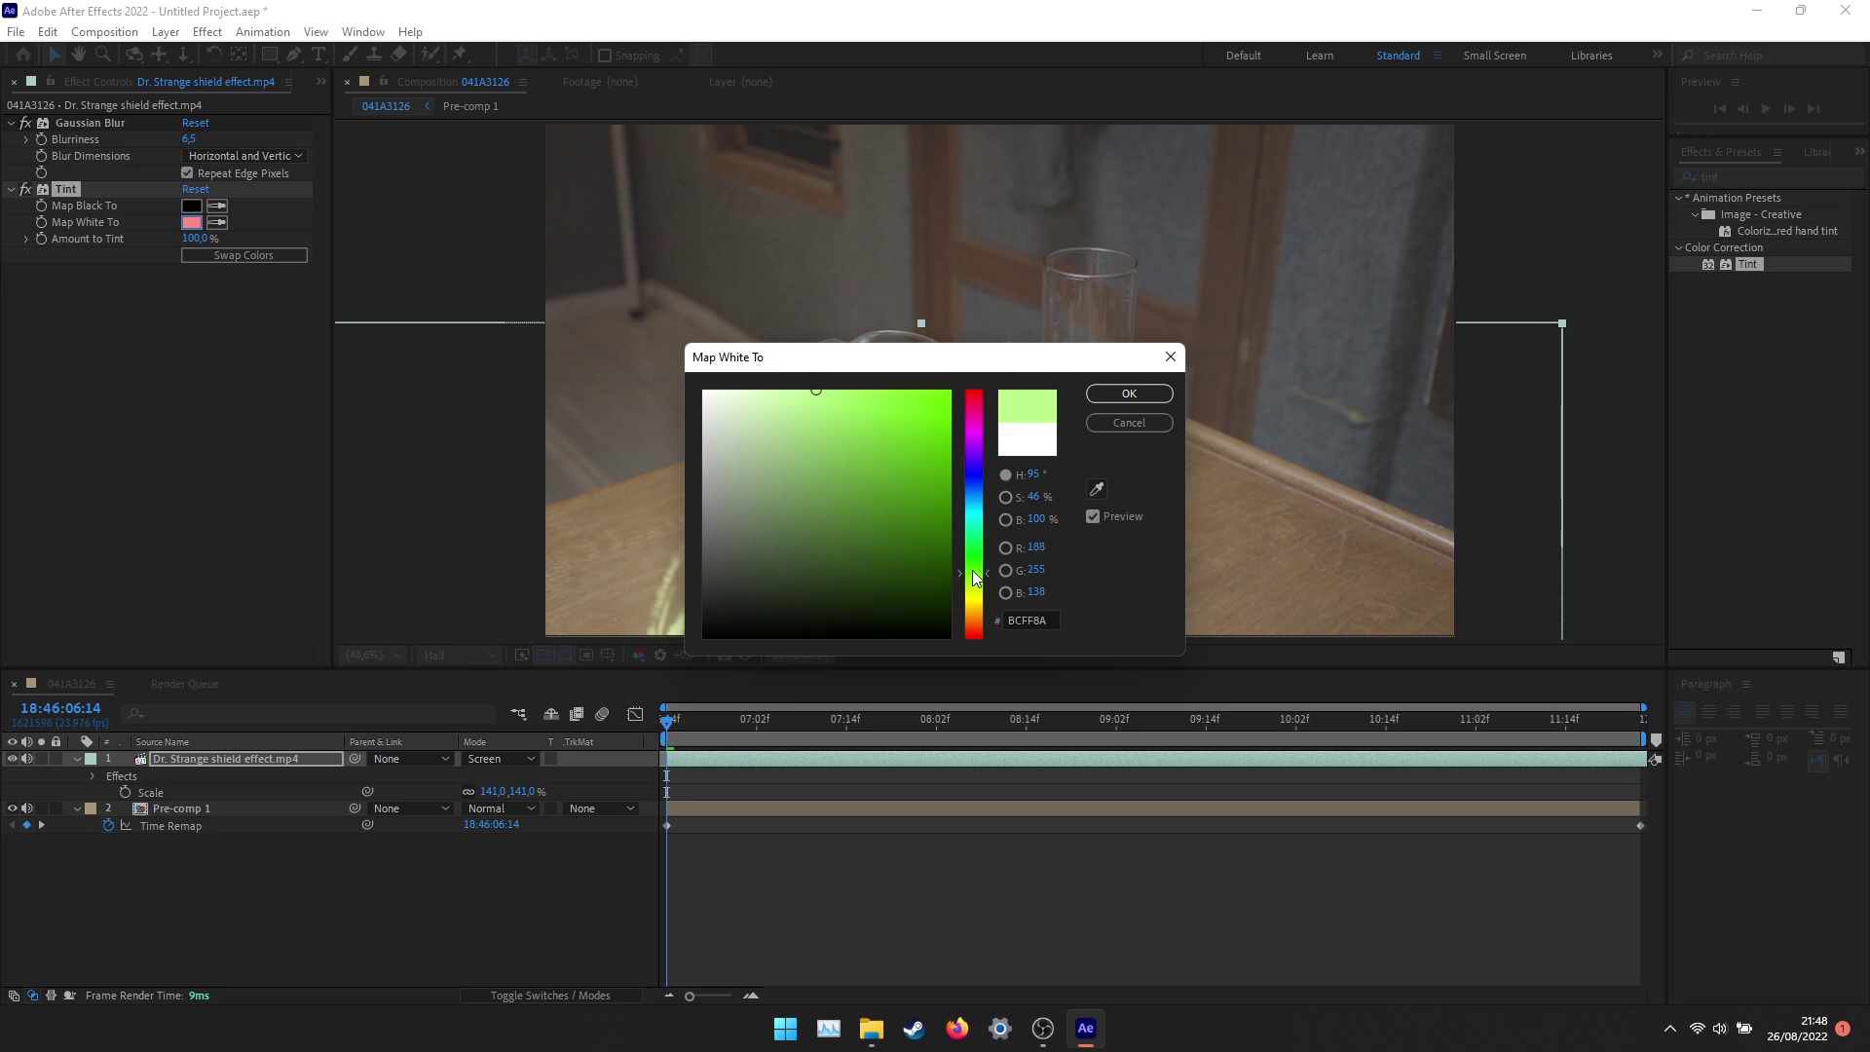
pyautogui.click(793, 391)
pyautogui.click(1116, 392)
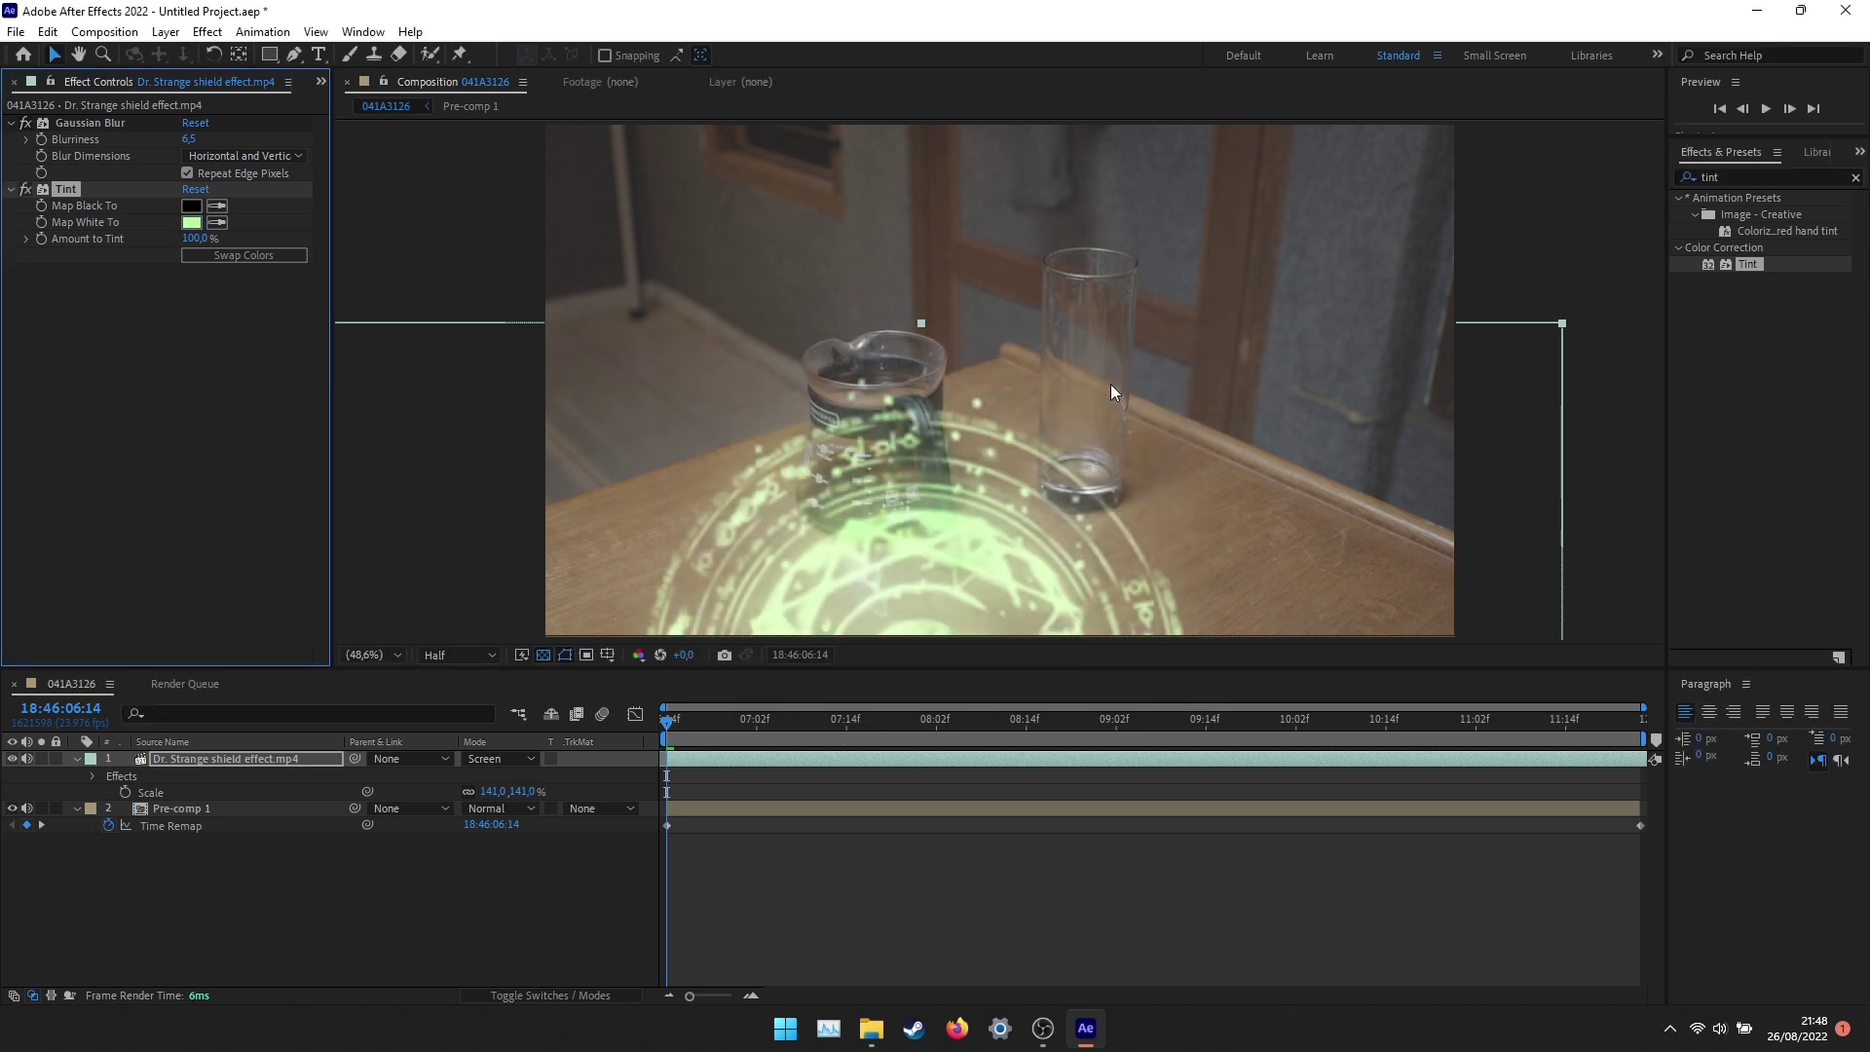
pyautogui.doubleClick(1763, 178)
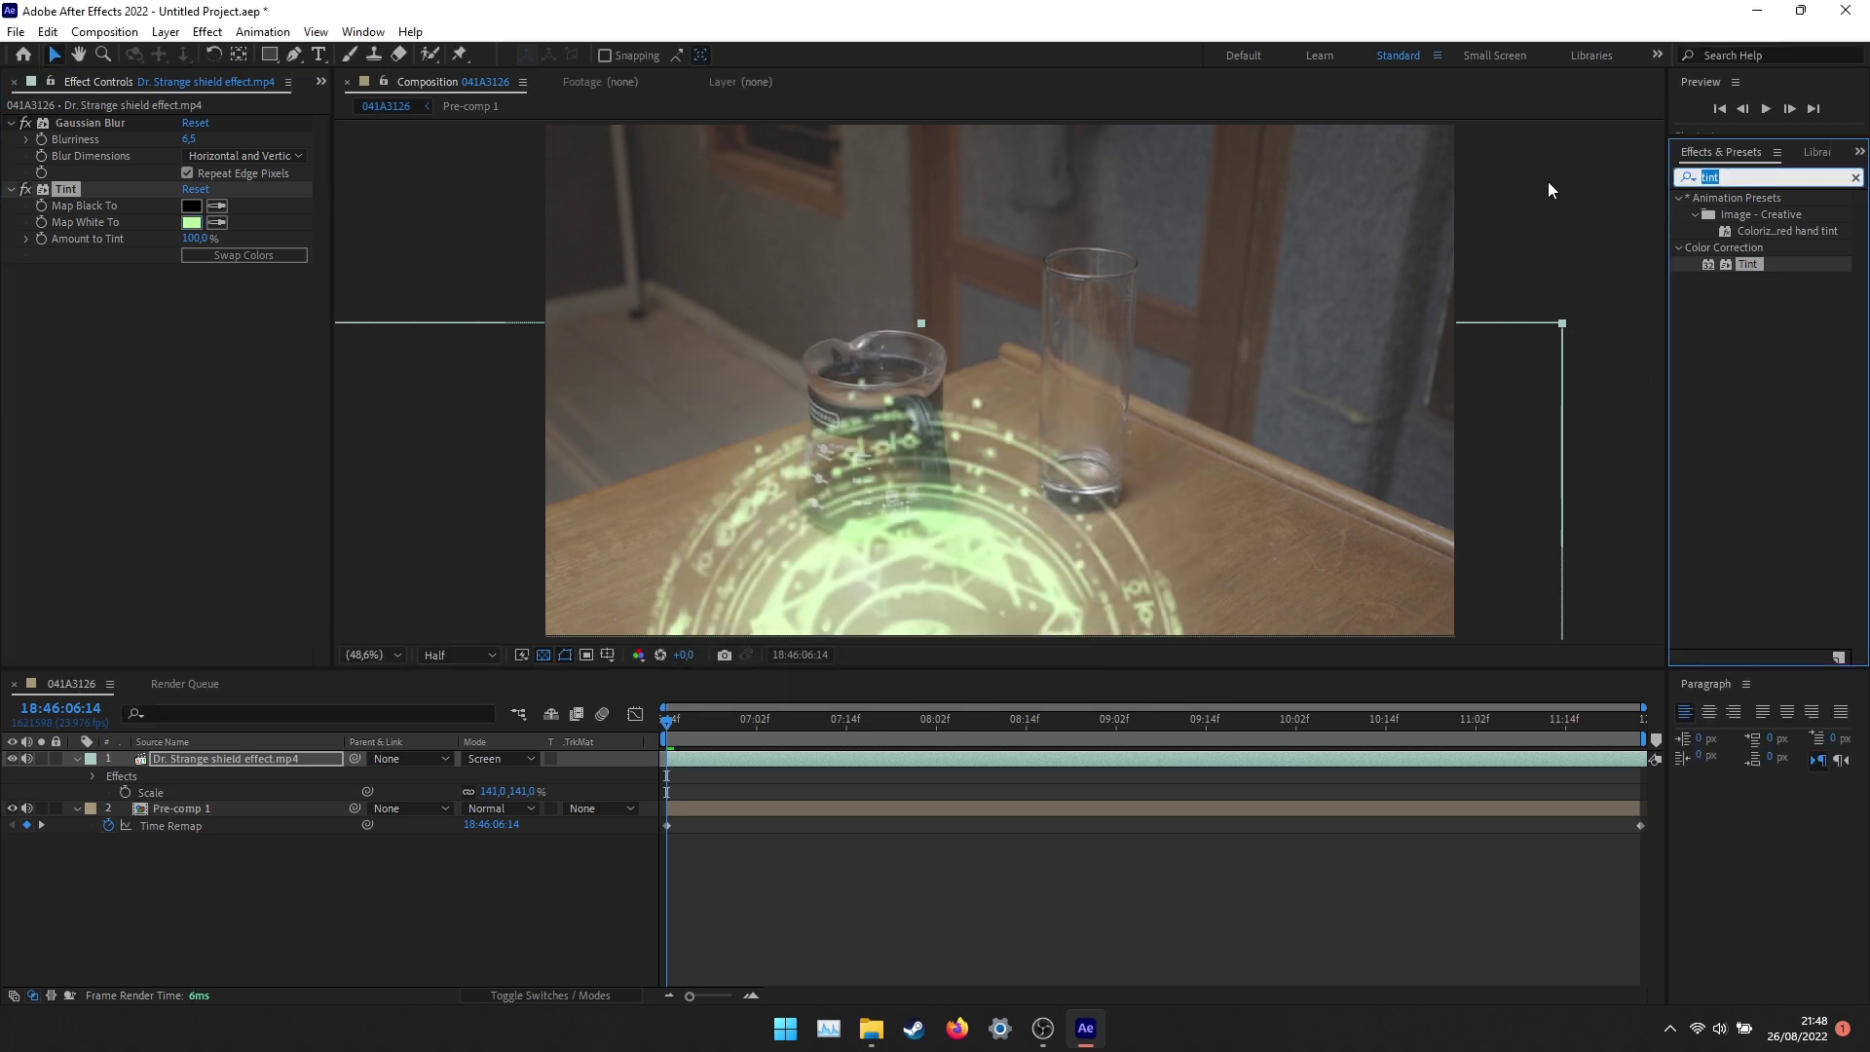
pyautogui.write('glow')
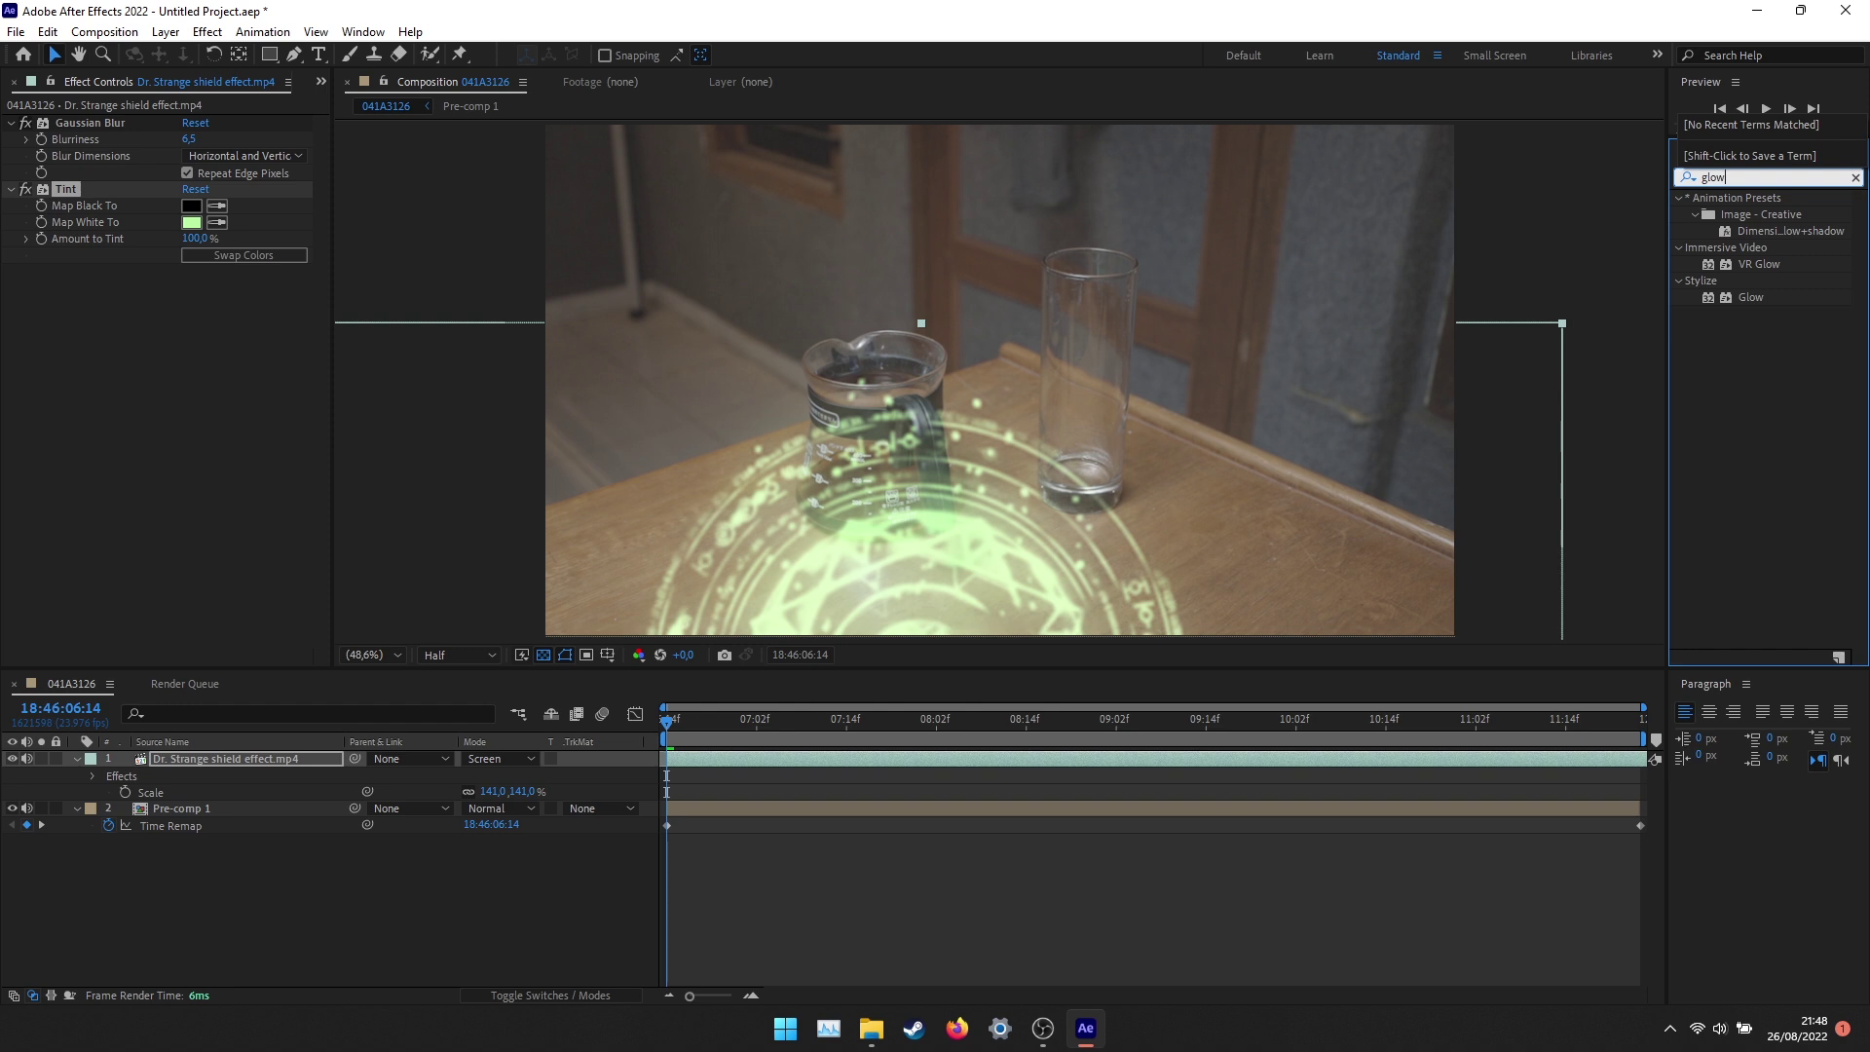
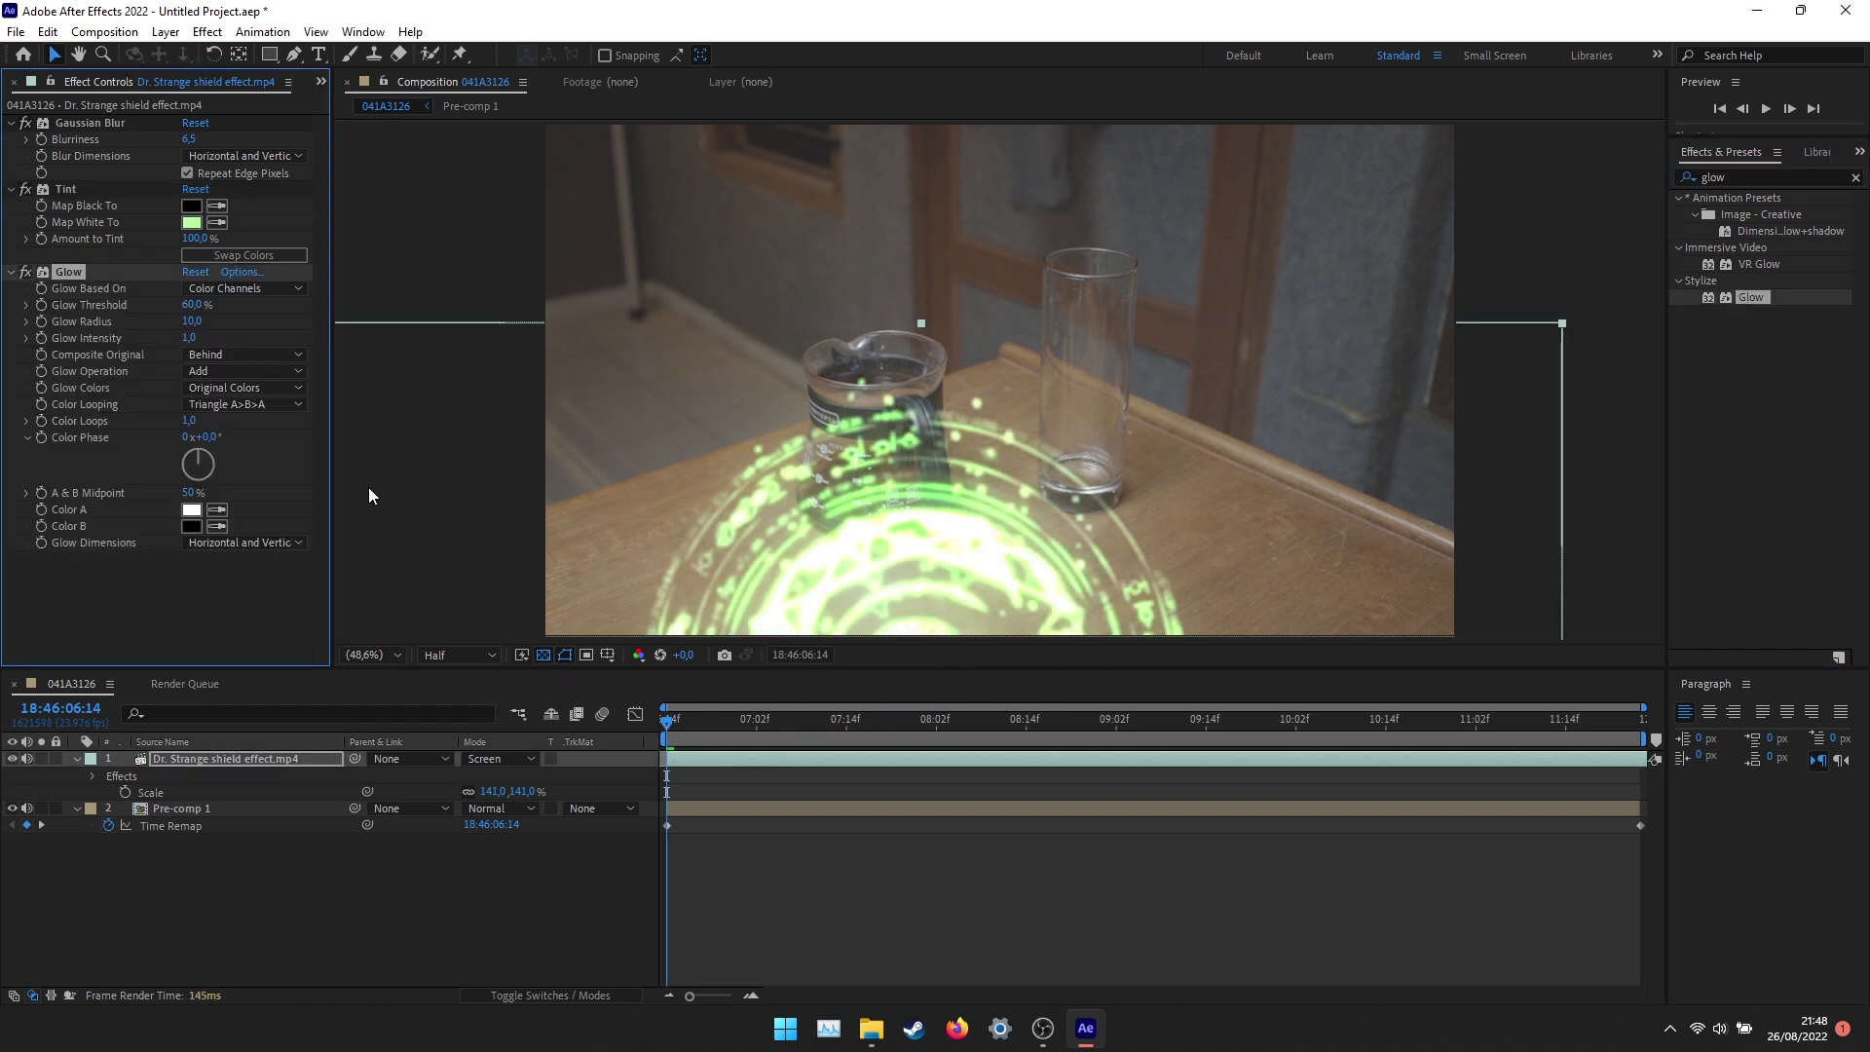
# Set the Glow radius to 28 and intensity to 0.3, then duplicate the Glow effect.
pyautogui.moveTo(194, 322)
pyautogui.mouseDown()
pyautogui.moveTo(215, 322)
pyautogui.moveTo(209, 304)
pyautogui.mouseUp()
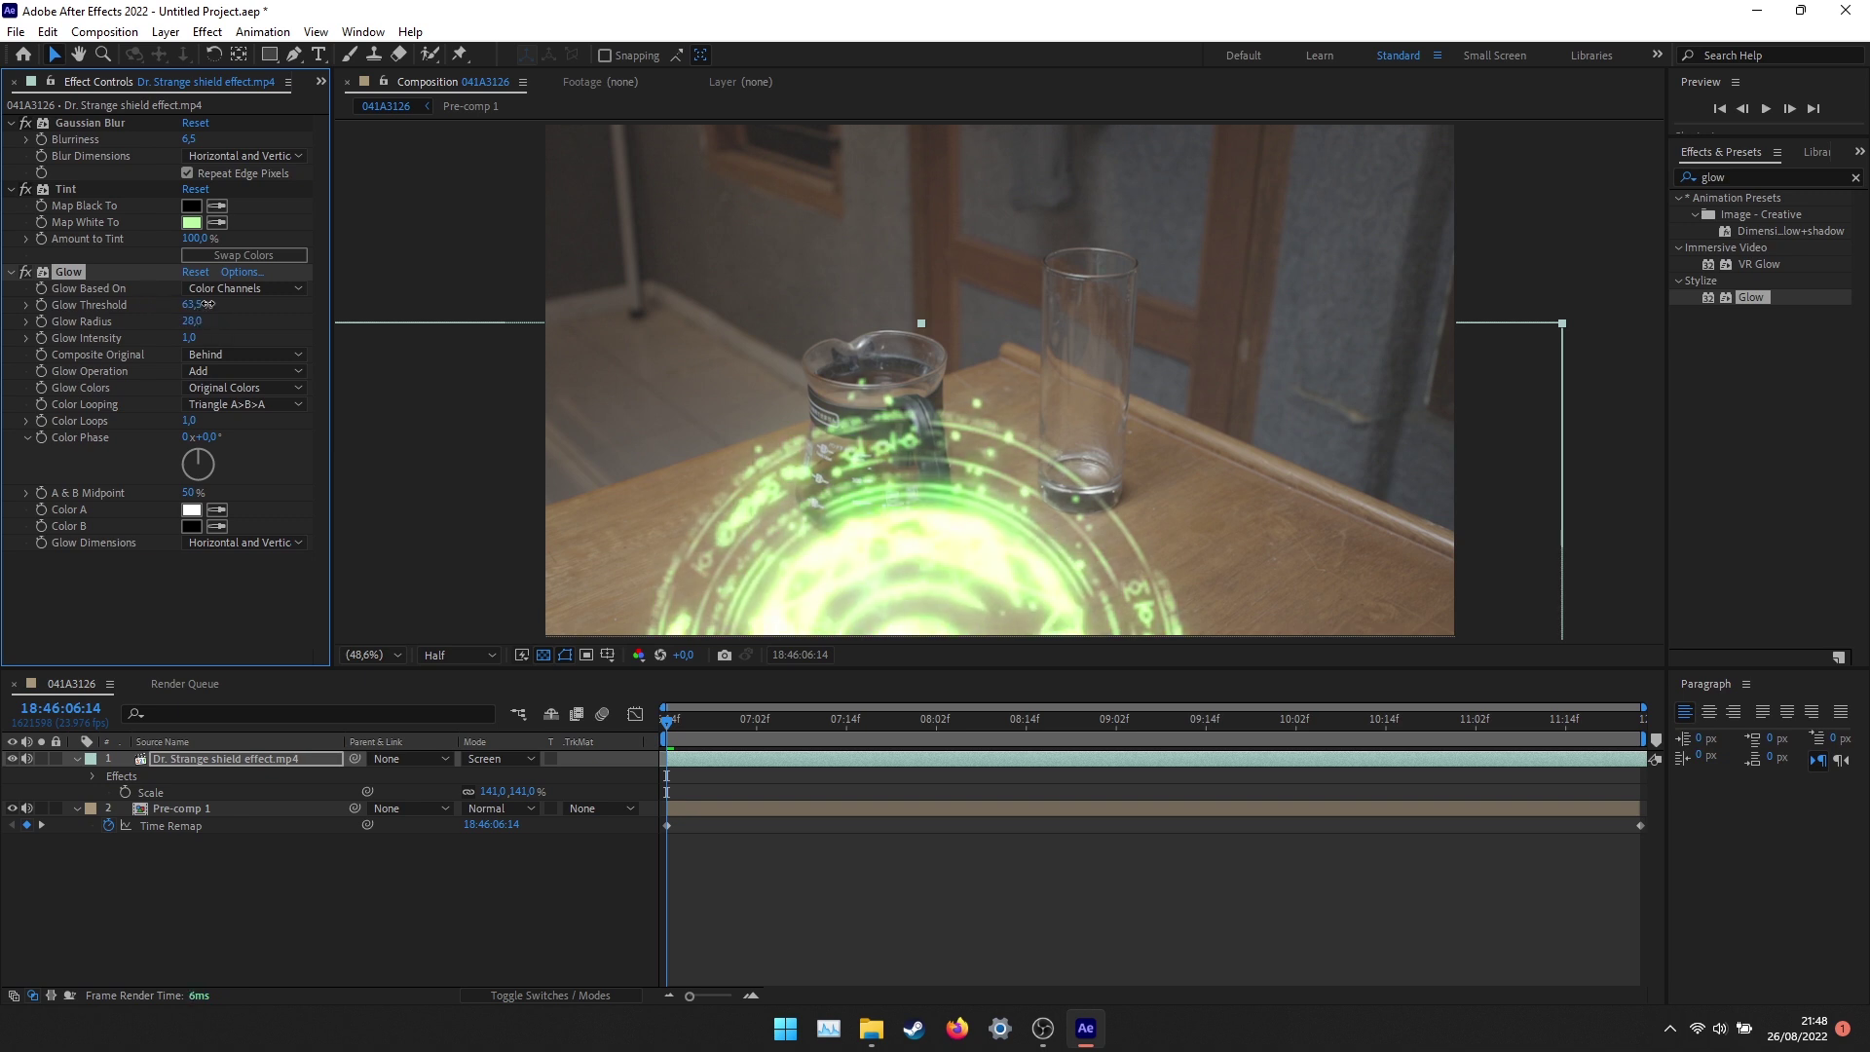
pyautogui.moveTo(194, 338); pyautogui.dragTo(119, 339)
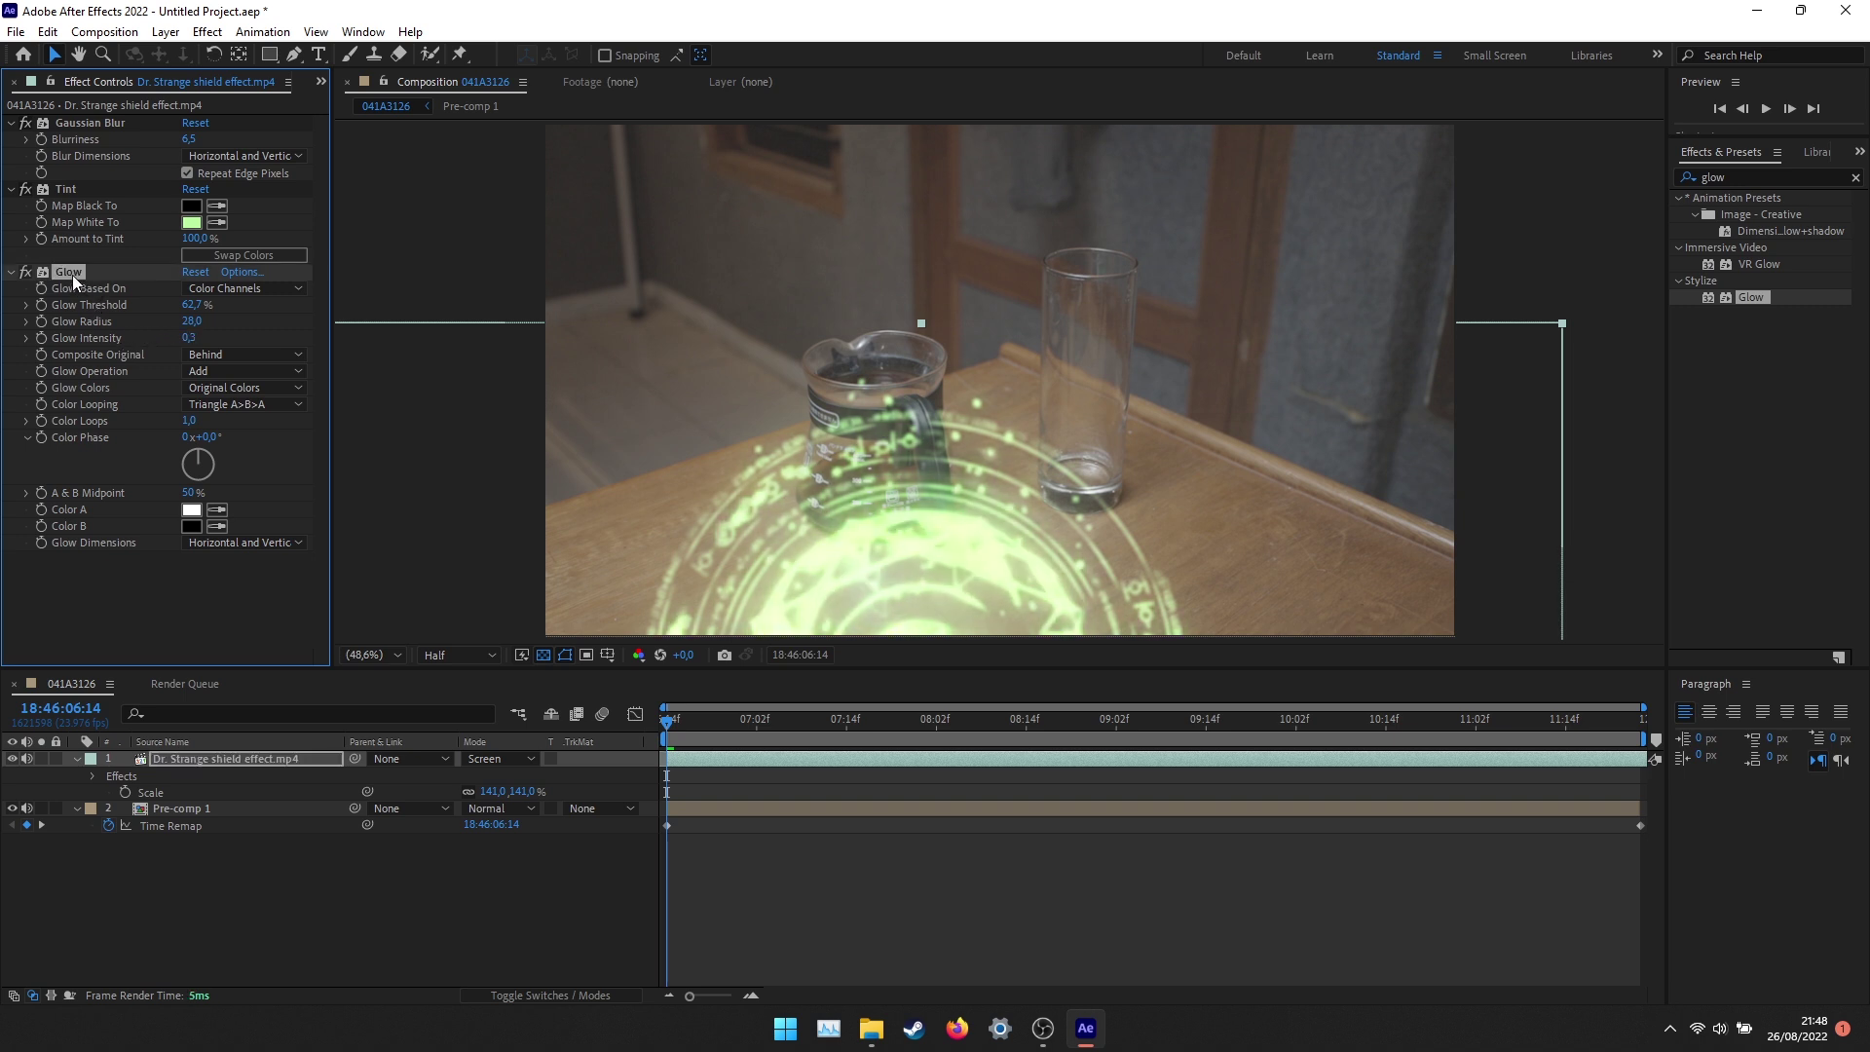
pyautogui.hotkey('ctrl', 'd')
# Switch Glow 2 to A & B Colors and set both Color A and Color B to bright green.
pyautogui.scroll(-3, 73, 557)
pyautogui.click(244, 500)
pyautogui.click(230, 543)
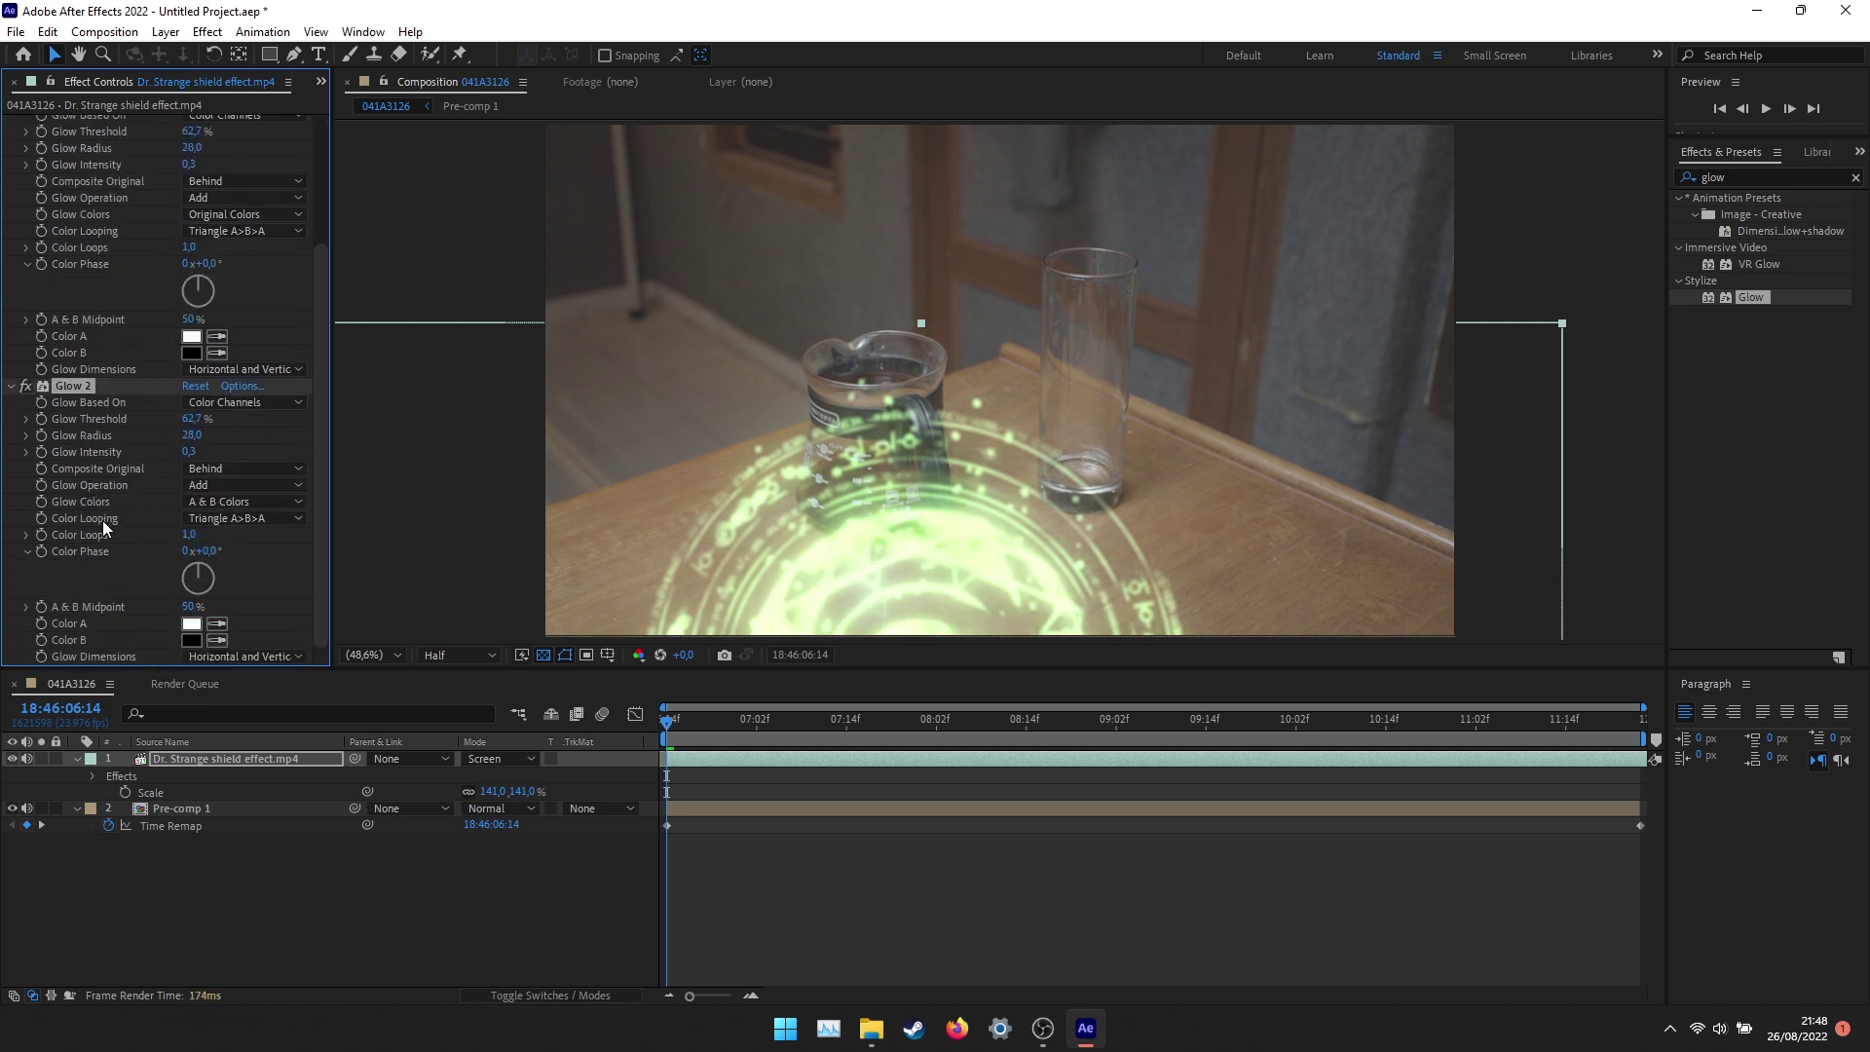
pyautogui.click(192, 627)
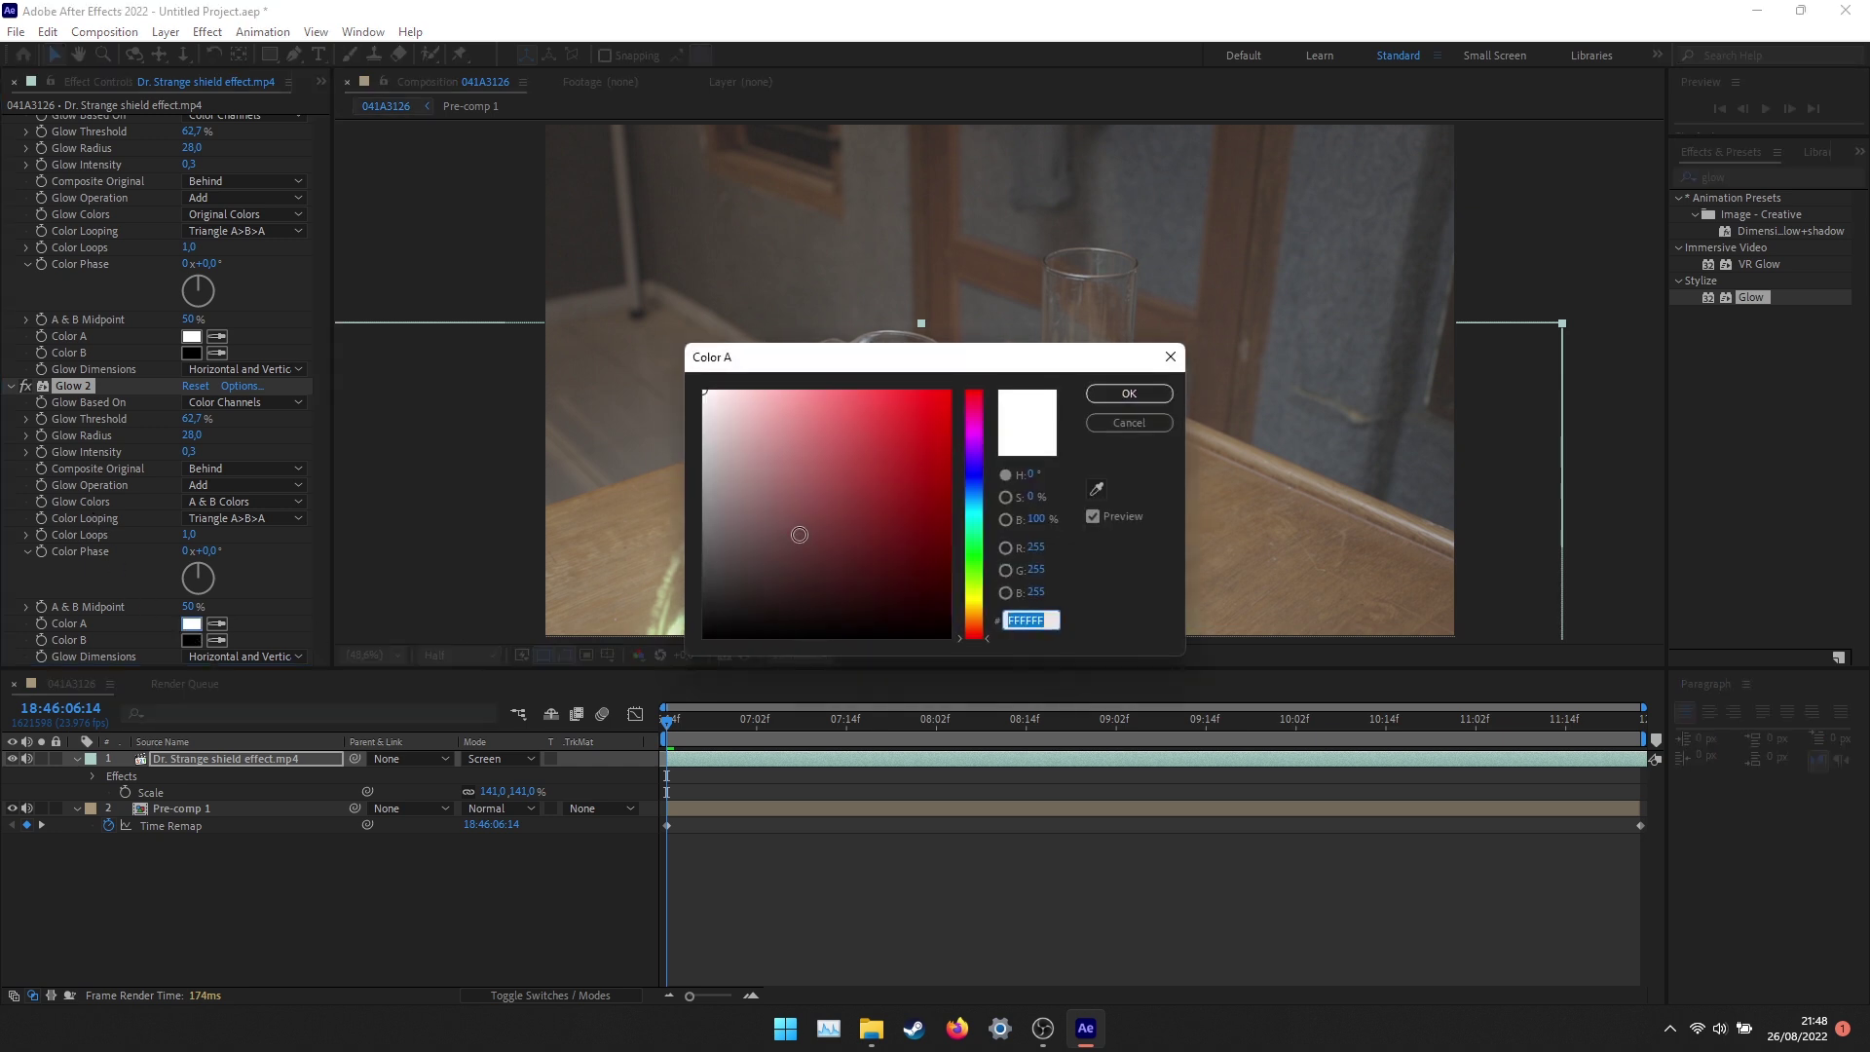
pyautogui.moveTo(982, 596); pyautogui.dragTo(977, 576)
pyautogui.moveTo(823, 522); pyautogui.dragTo(855, 389)
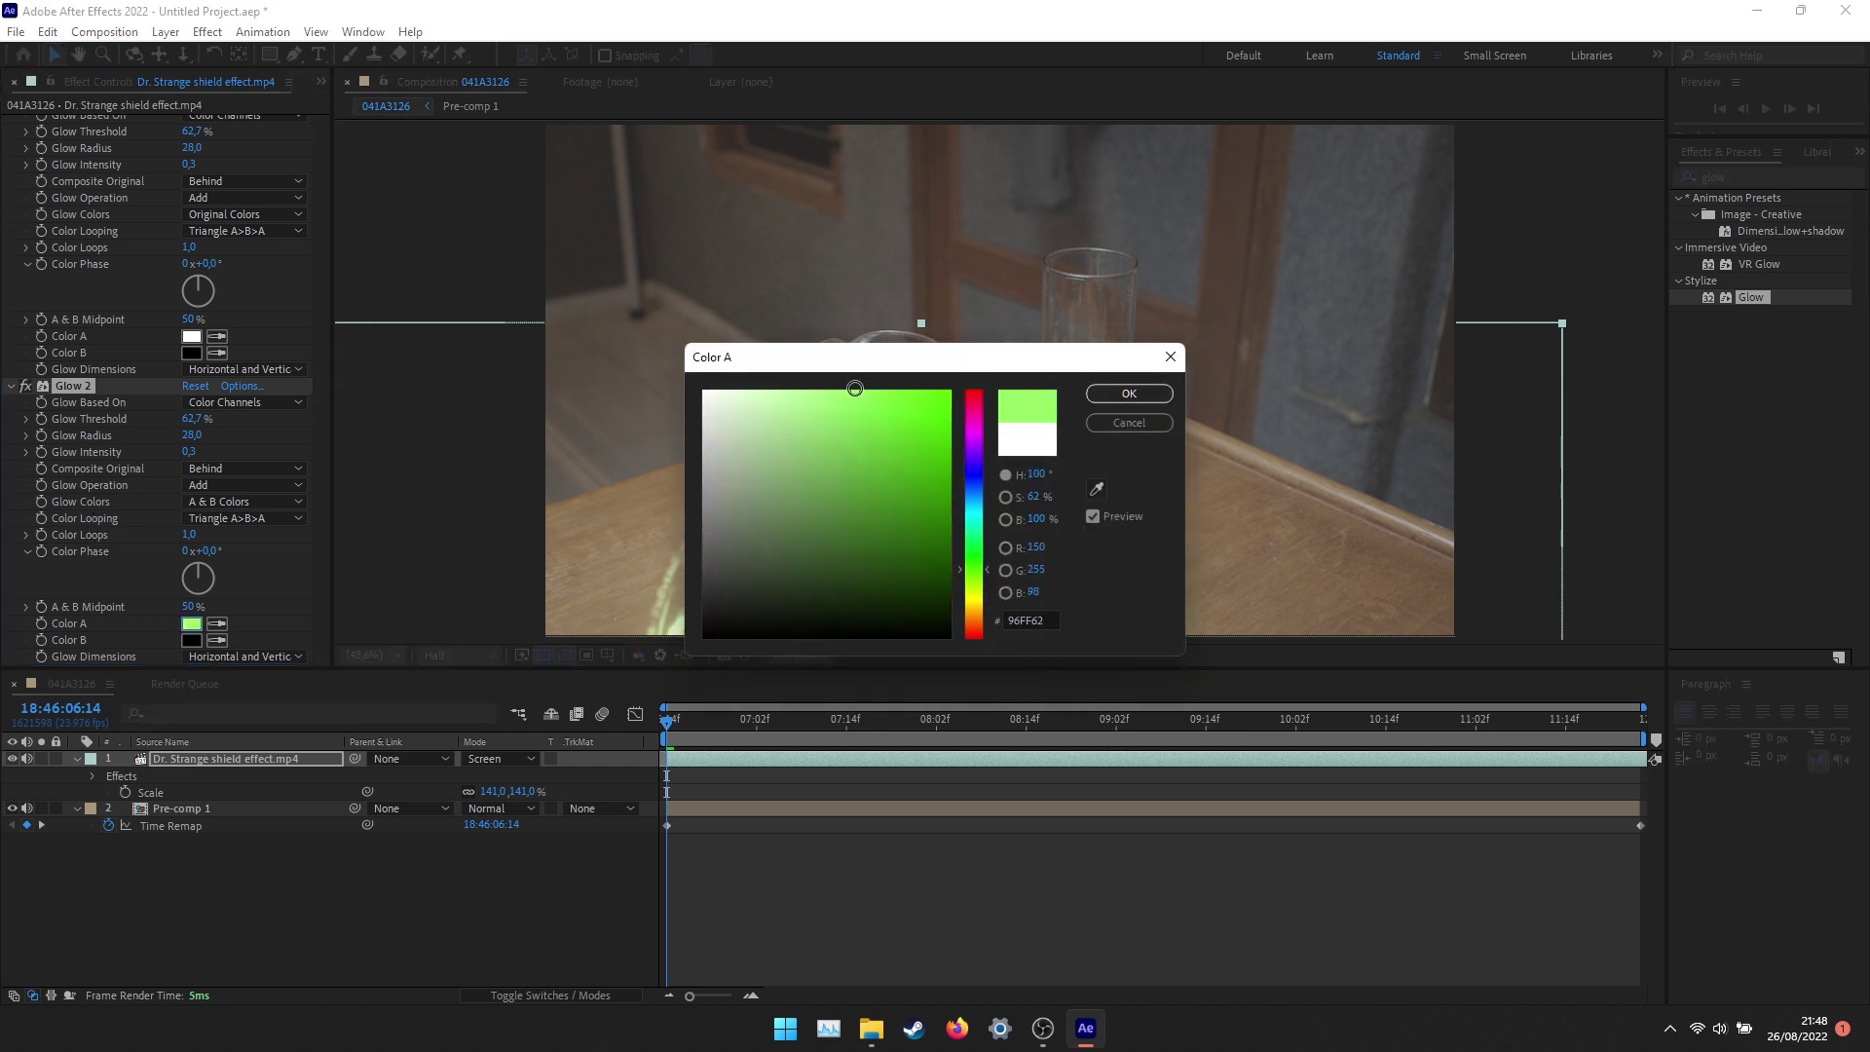
pyautogui.click(1128, 393)
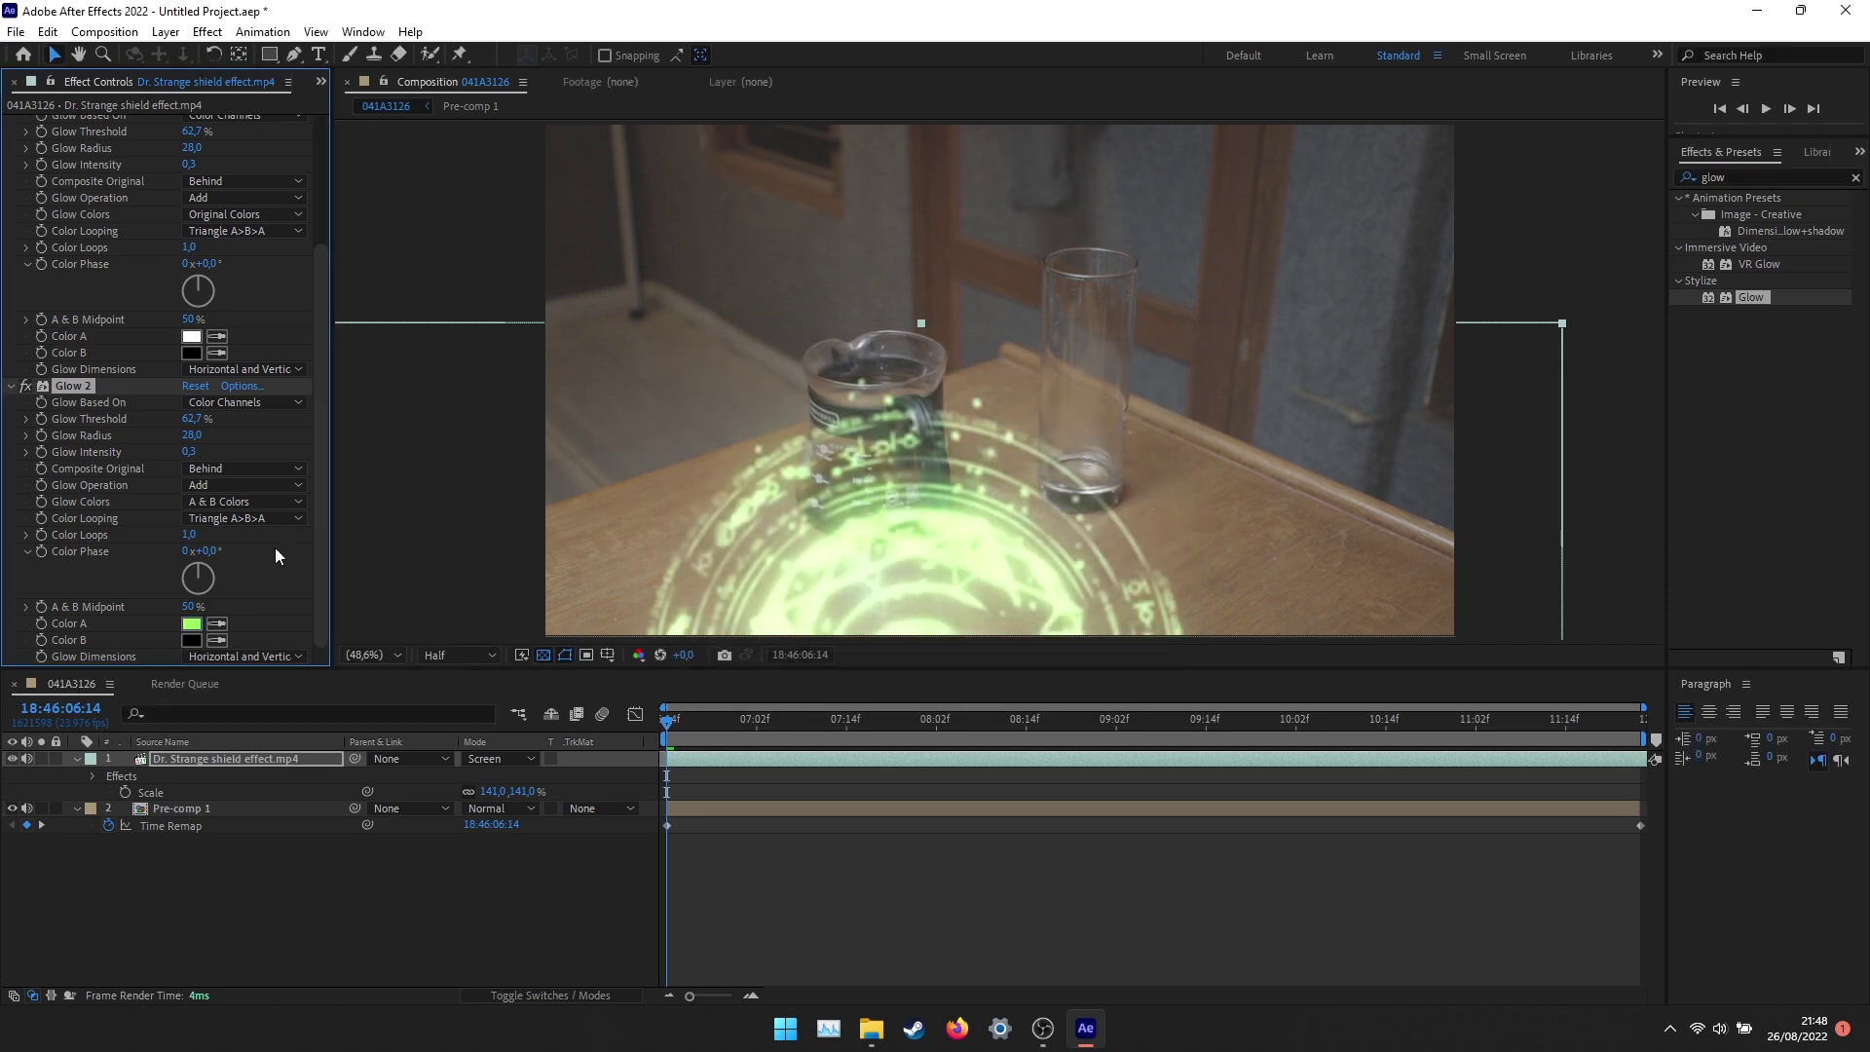
pyautogui.click(217, 640)
pyautogui.click(196, 624)
# Lower Glow 2's threshold to 19.6% and give Color B a more saturated green.
pyautogui.moveTo(183, 420); pyautogui.dragTo(107, 428)
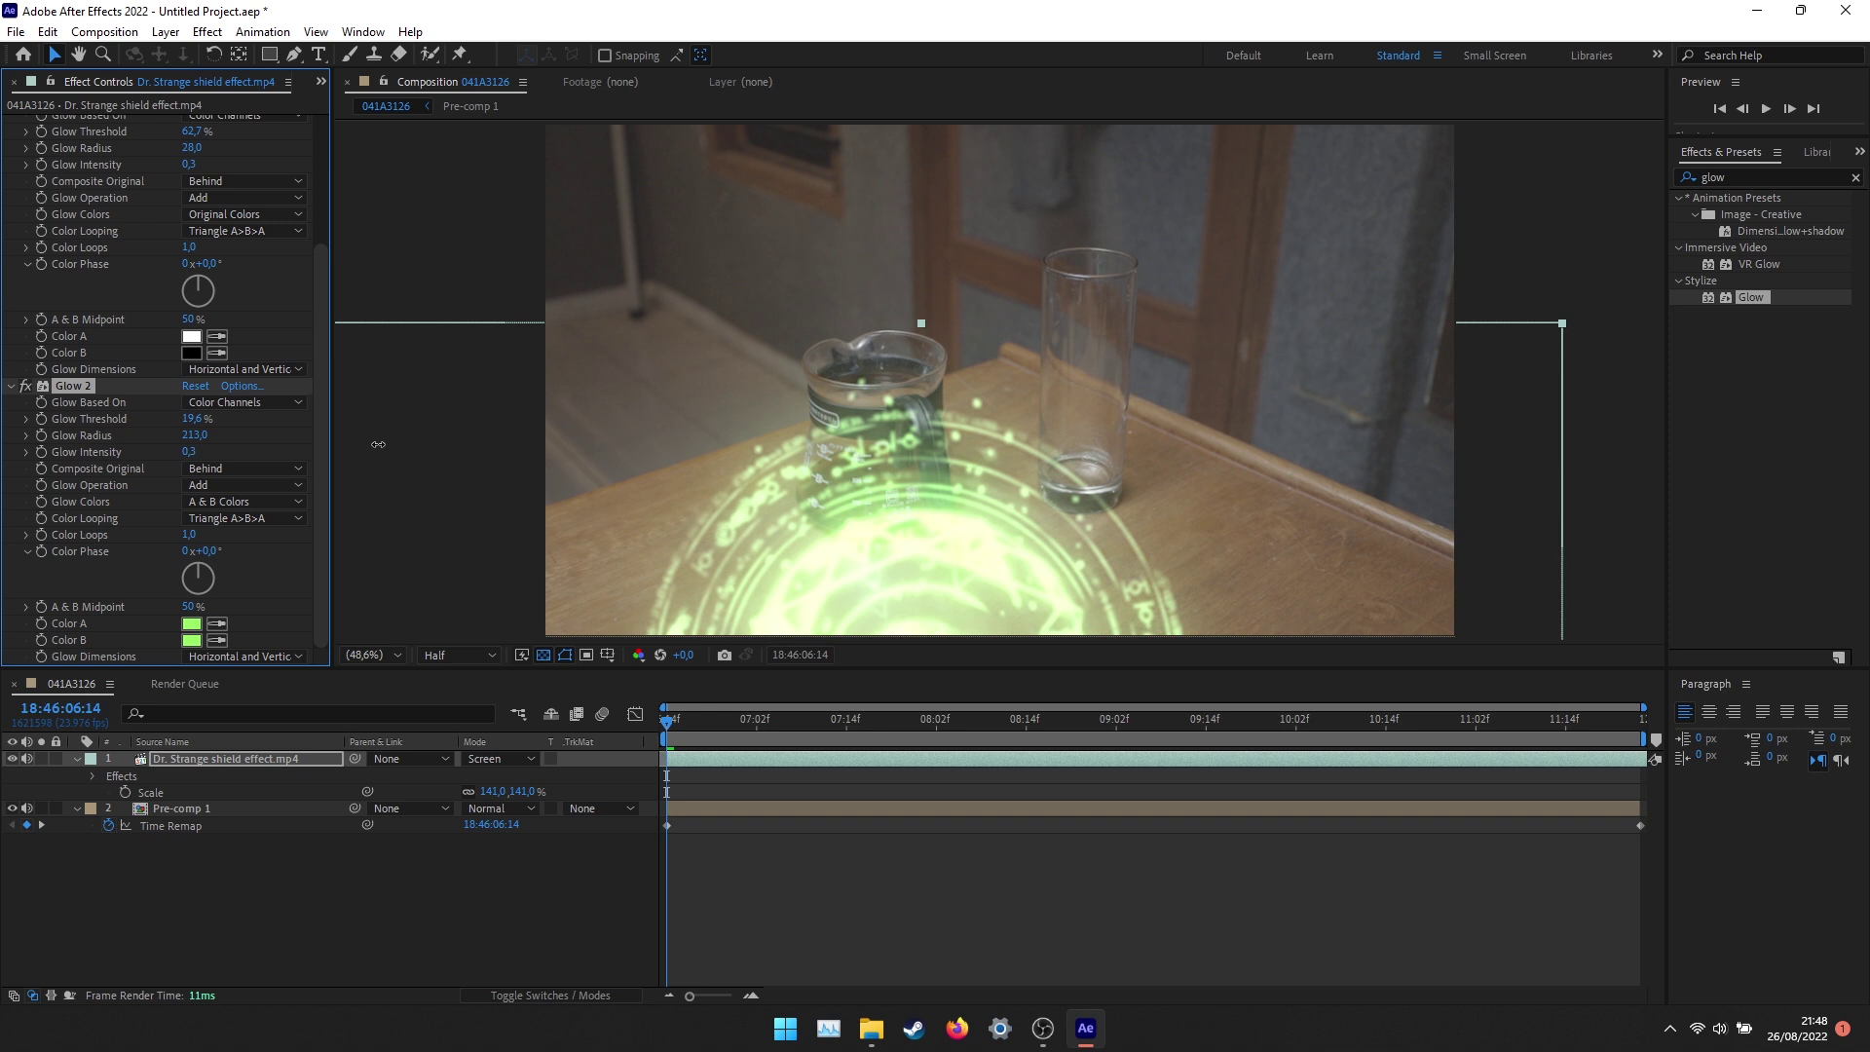
pyautogui.click(191, 623)
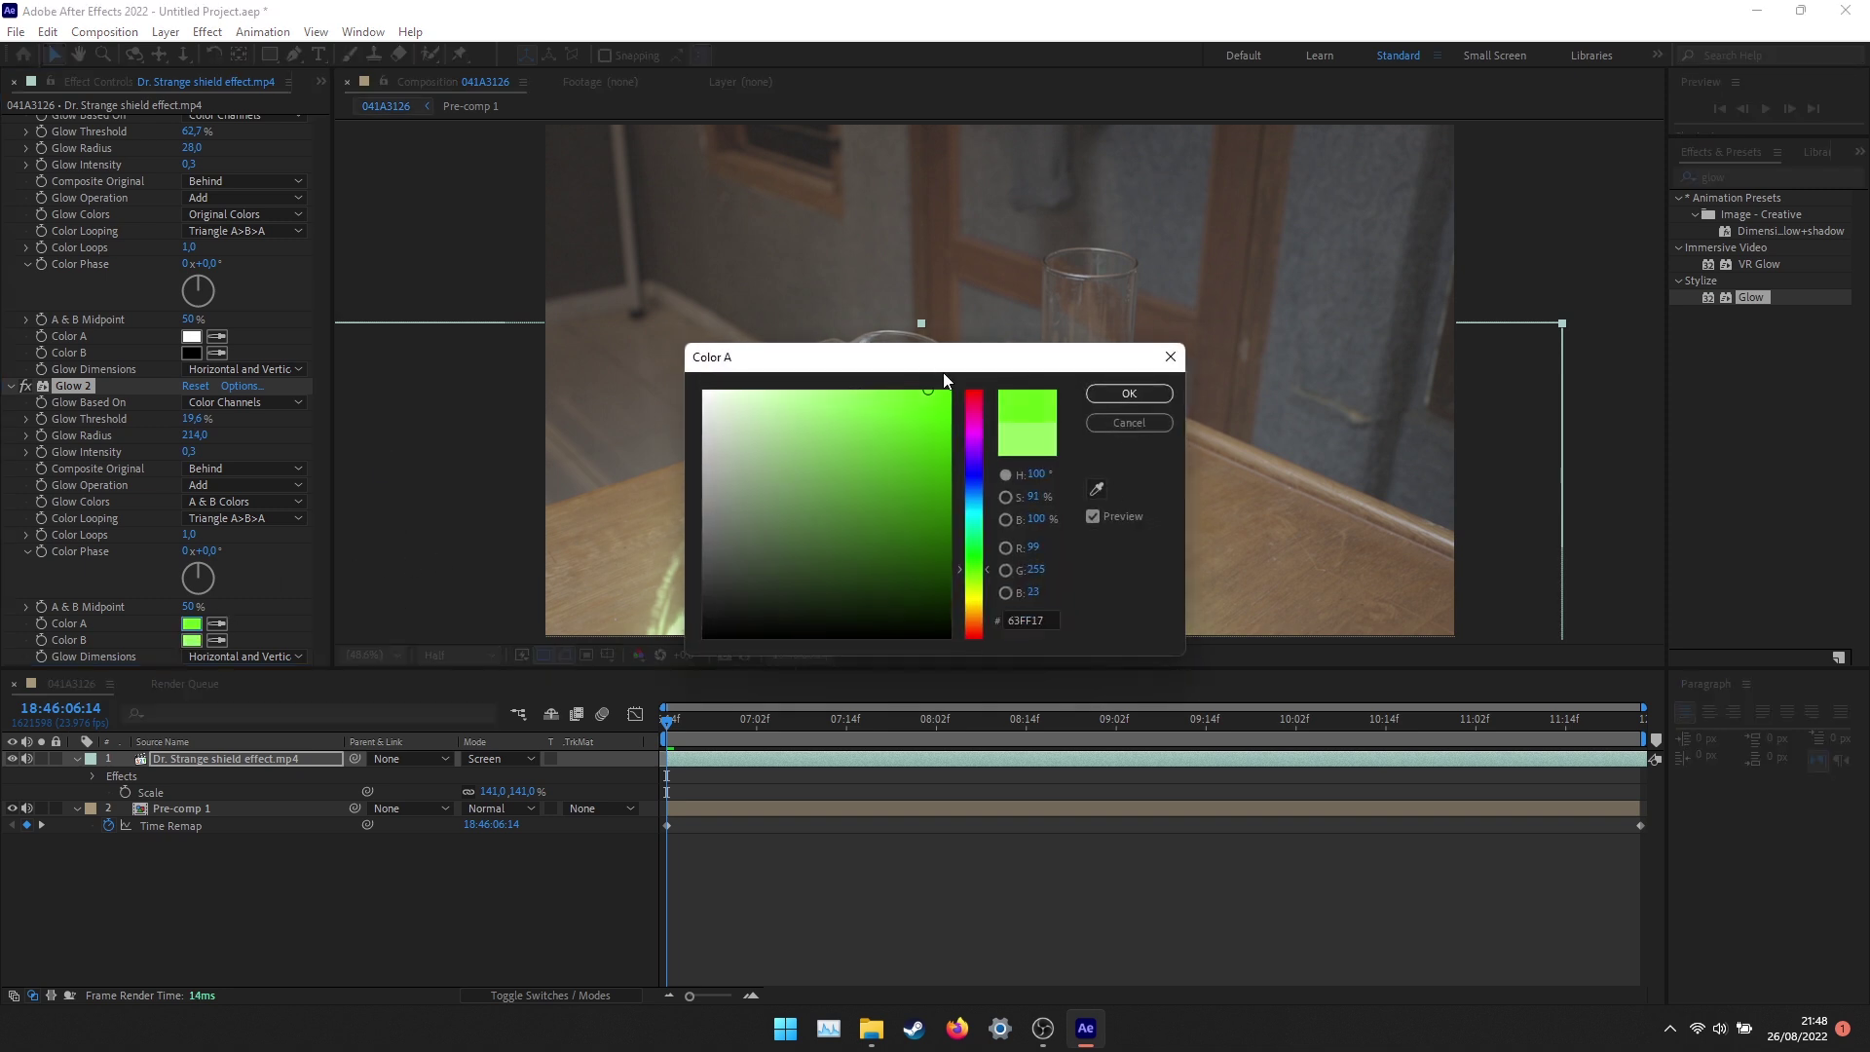
pyautogui.click(1129, 394)
pyautogui.click(193, 641)
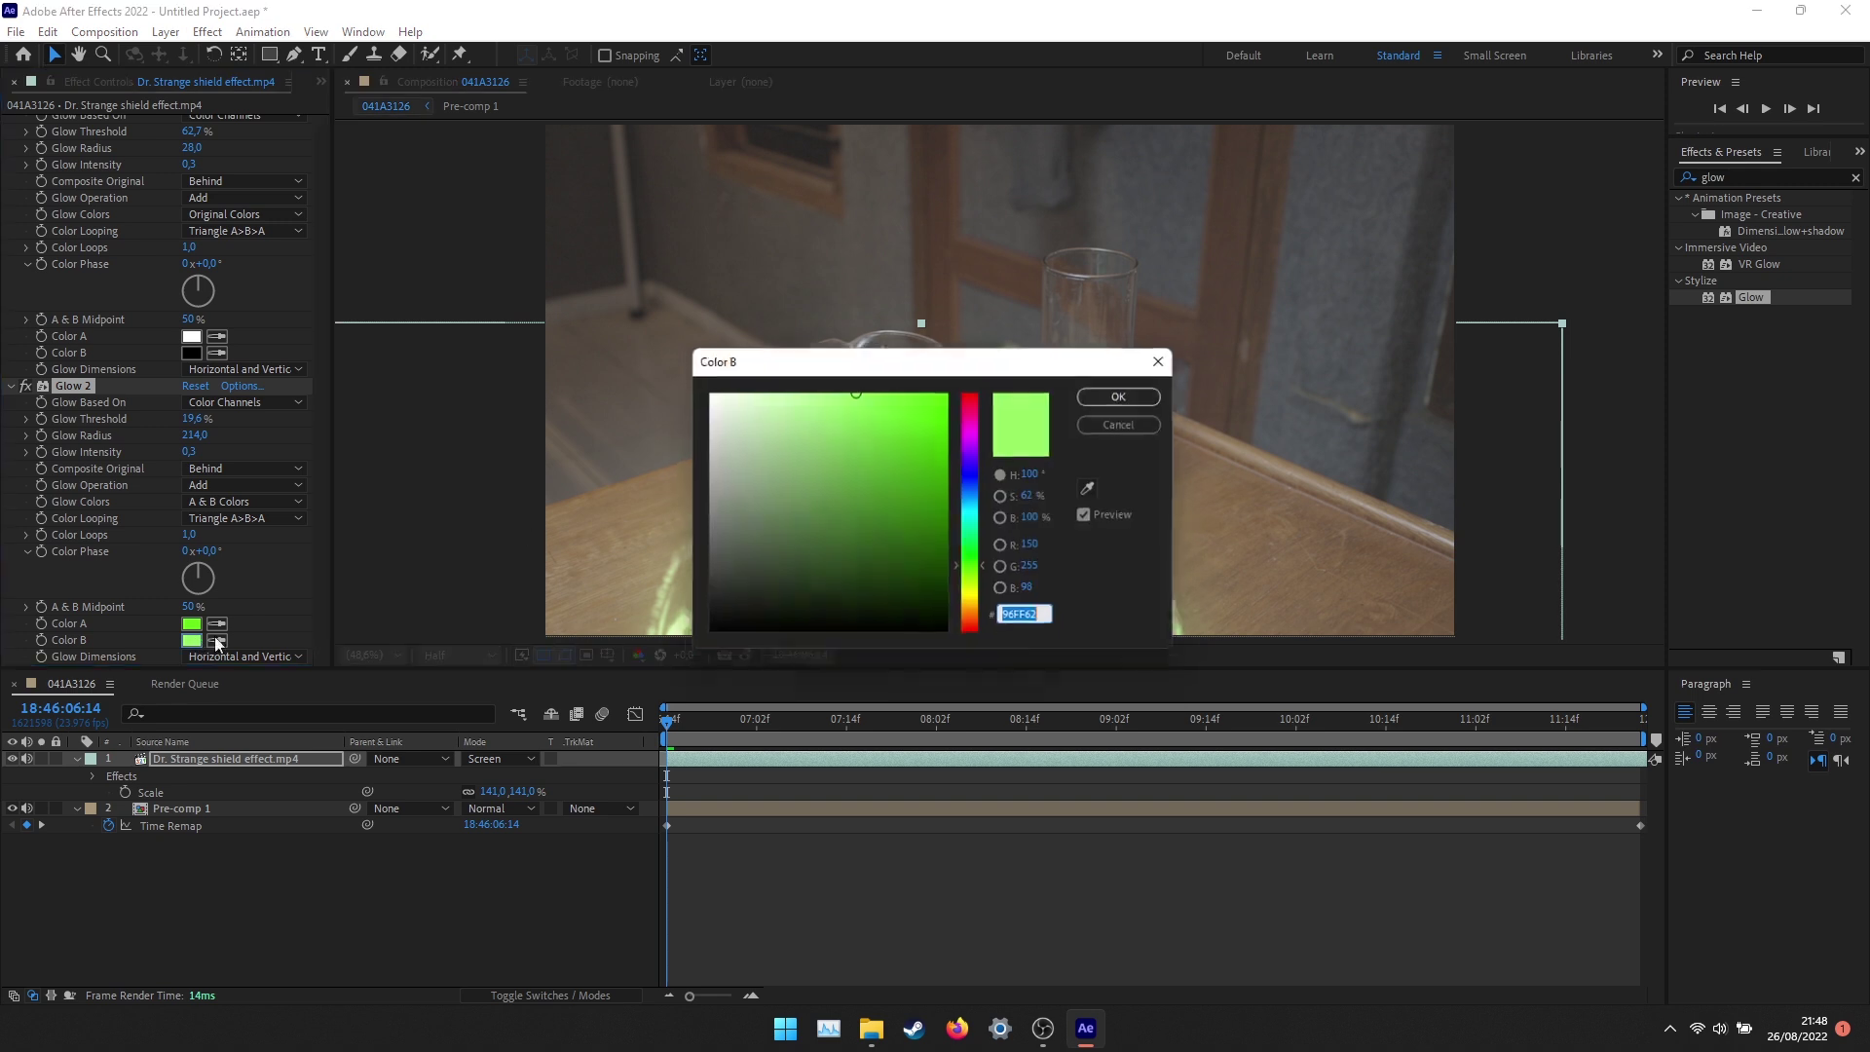
pyautogui.click(921, 390)
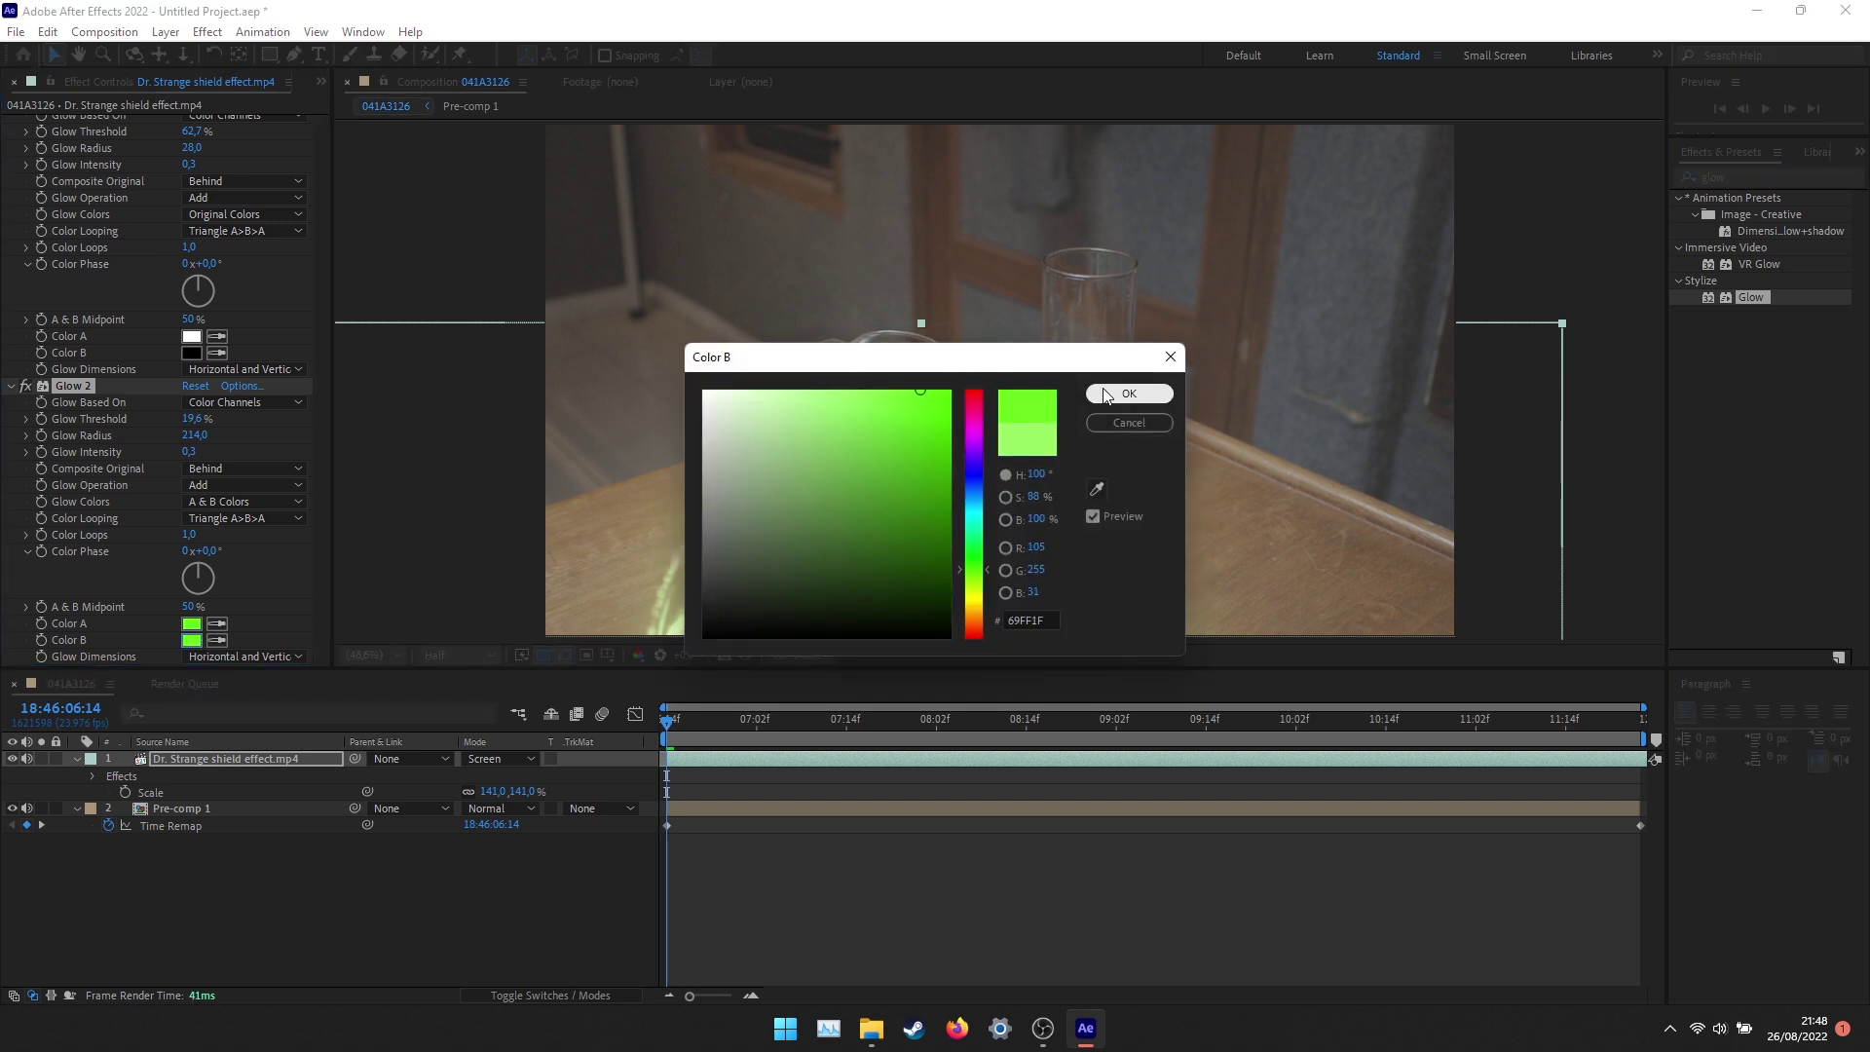
pyautogui.click(1098, 396)
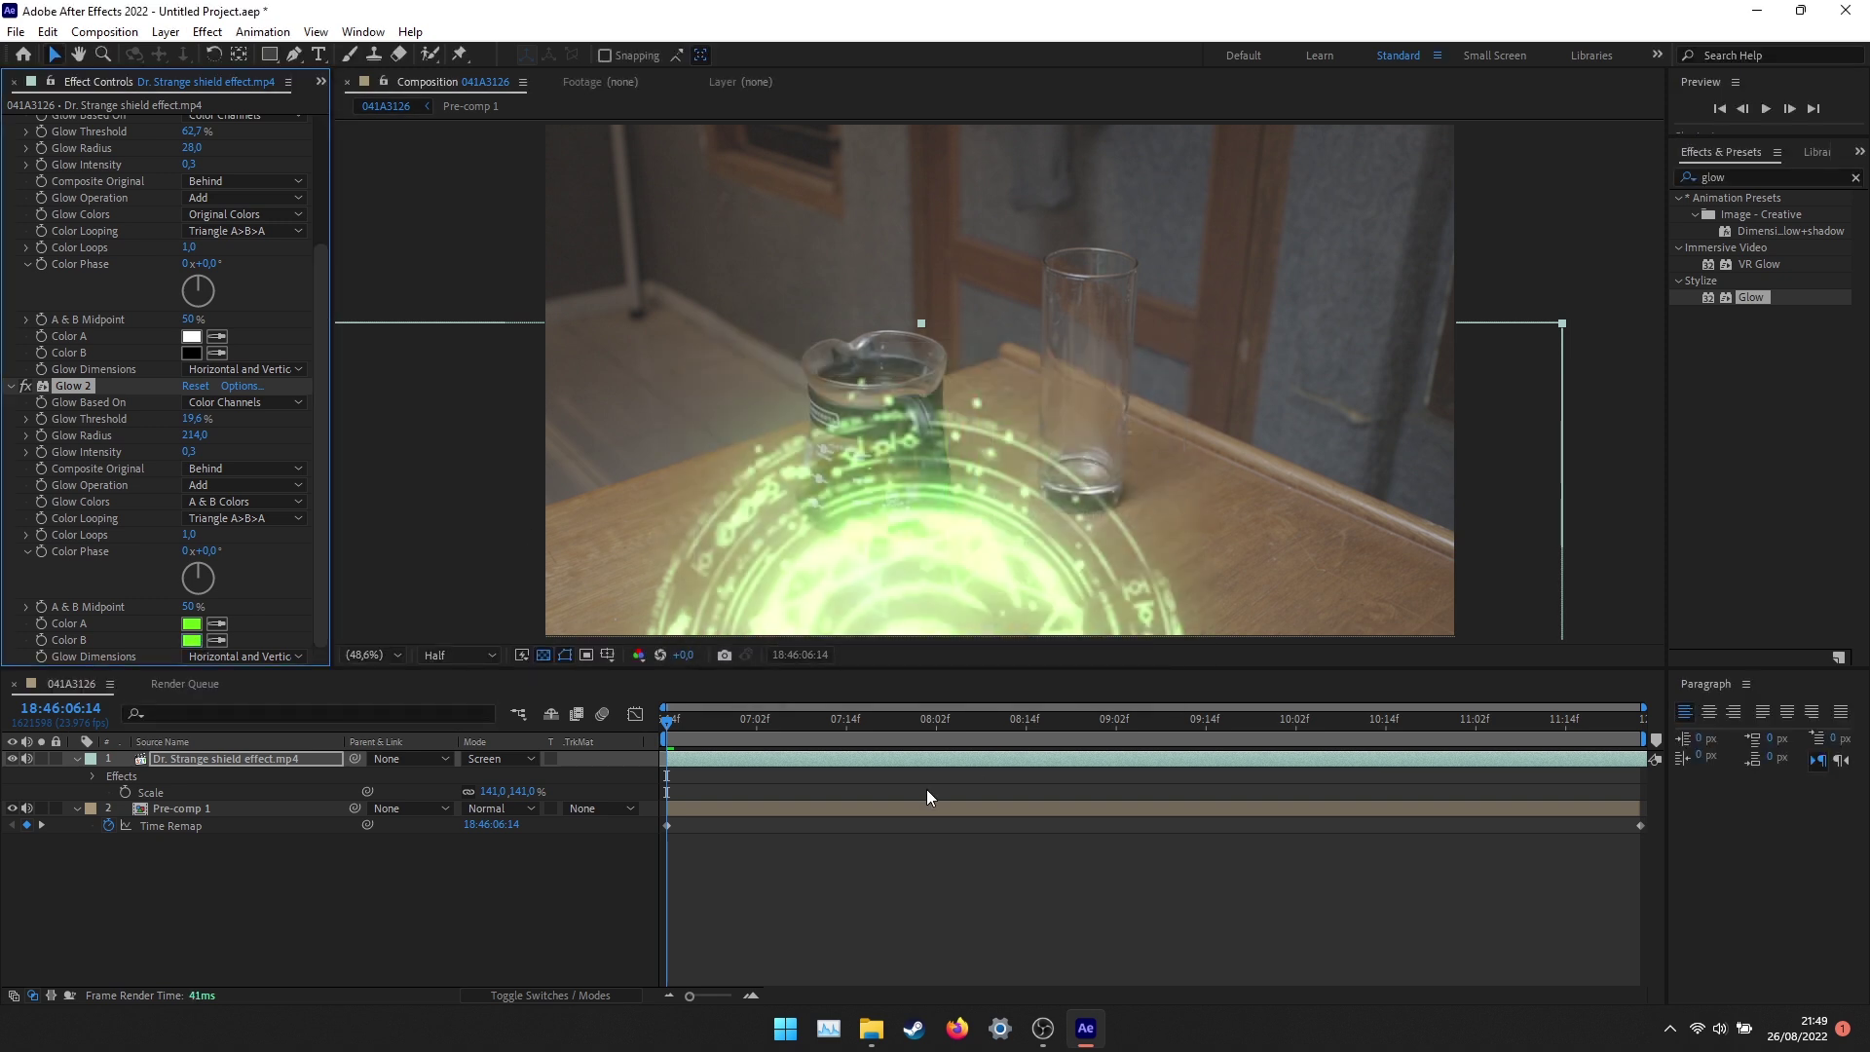
# Preview the clip and shift the shield slightly left and up in the frame.
pyautogui.moveTo(670, 722); pyautogui.dragTo(1457, 727)
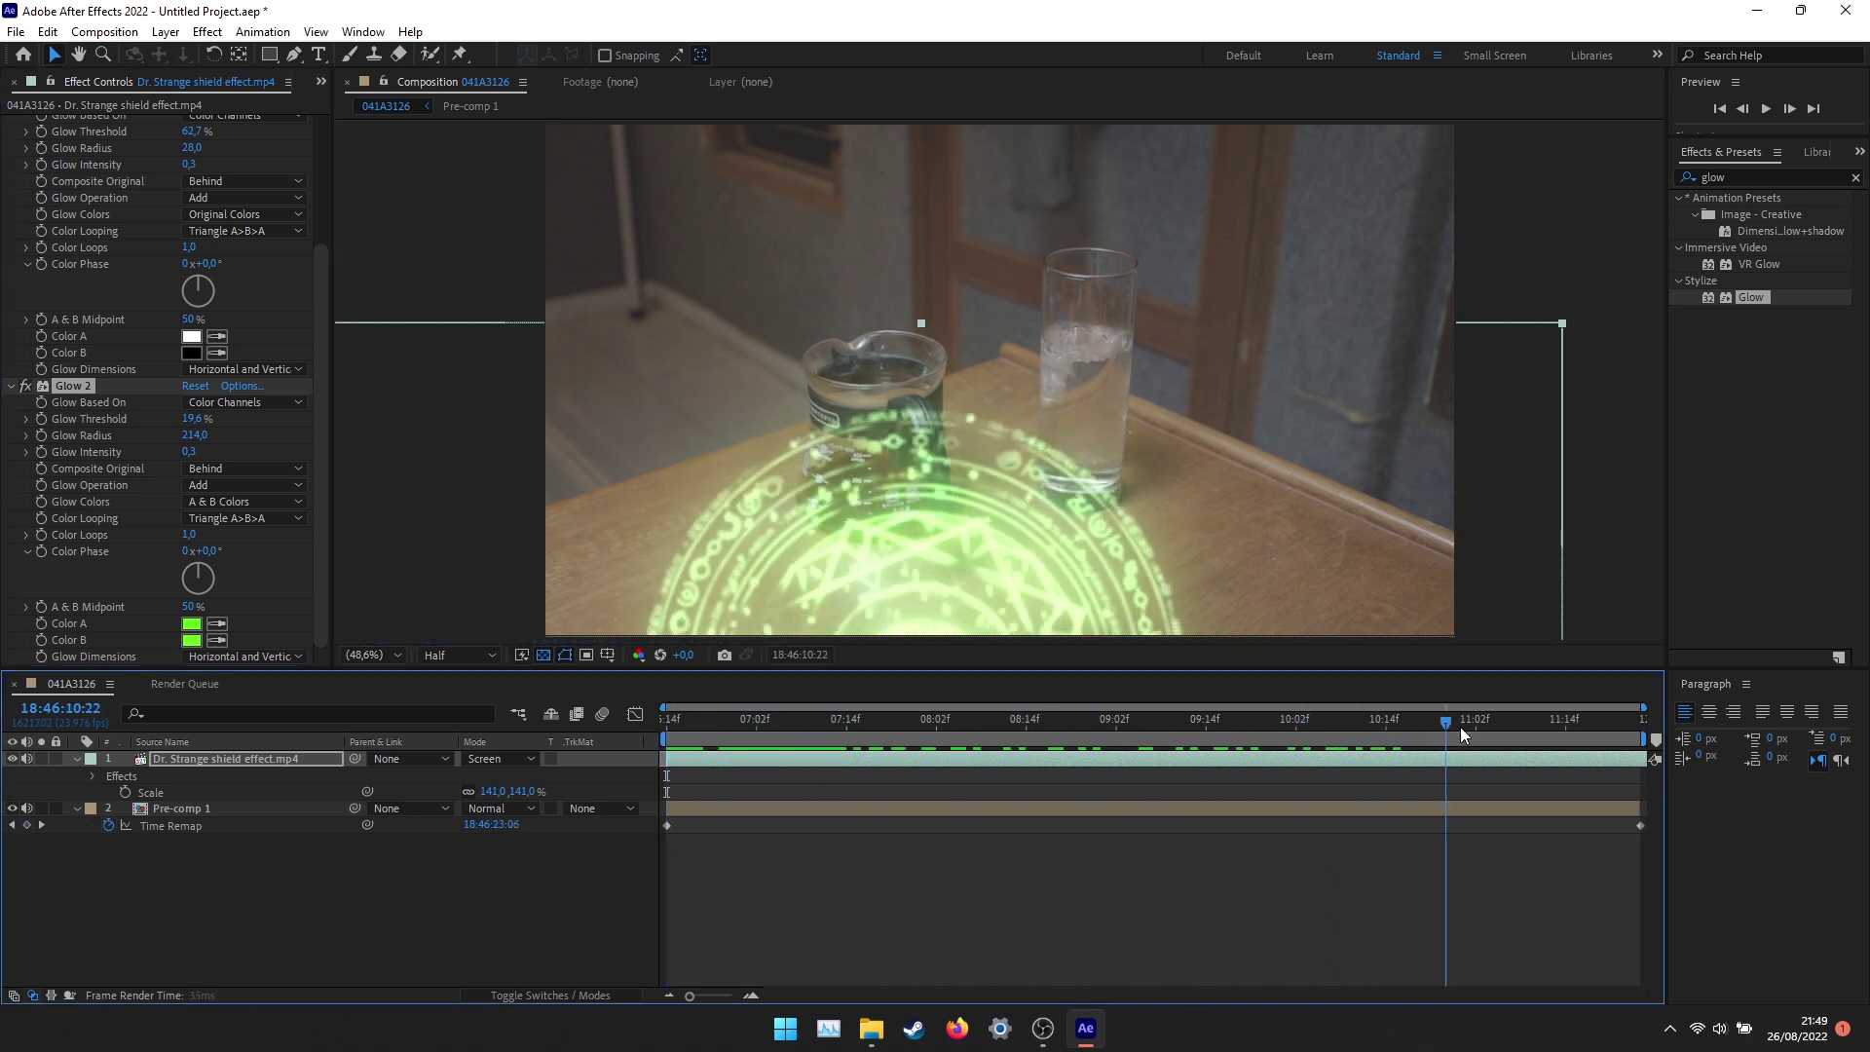
pyautogui.moveTo(1457, 726); pyautogui.dragTo(644, 728)
pyautogui.click(727, 758)
pyautogui.moveTo(679, 723); pyautogui.dragTo(645, 725)
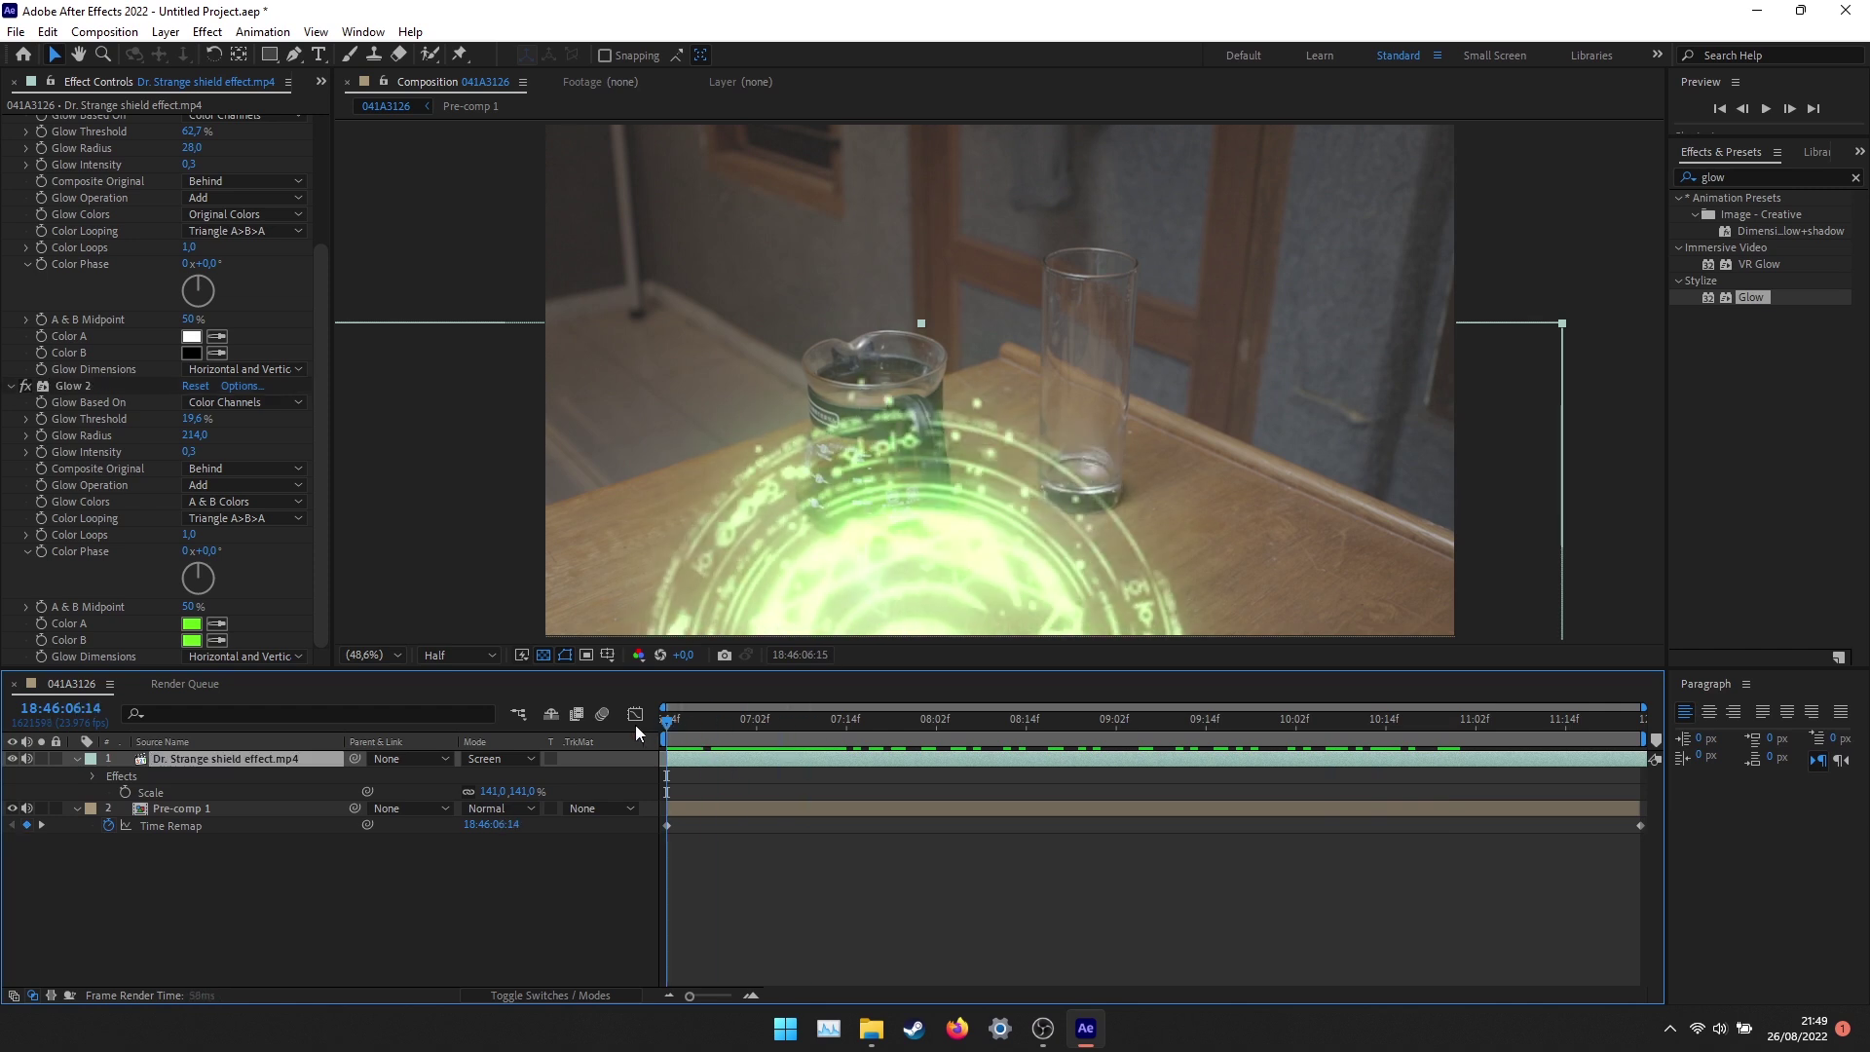
pyautogui.moveTo(954, 583); pyautogui.dragTo(918, 579)
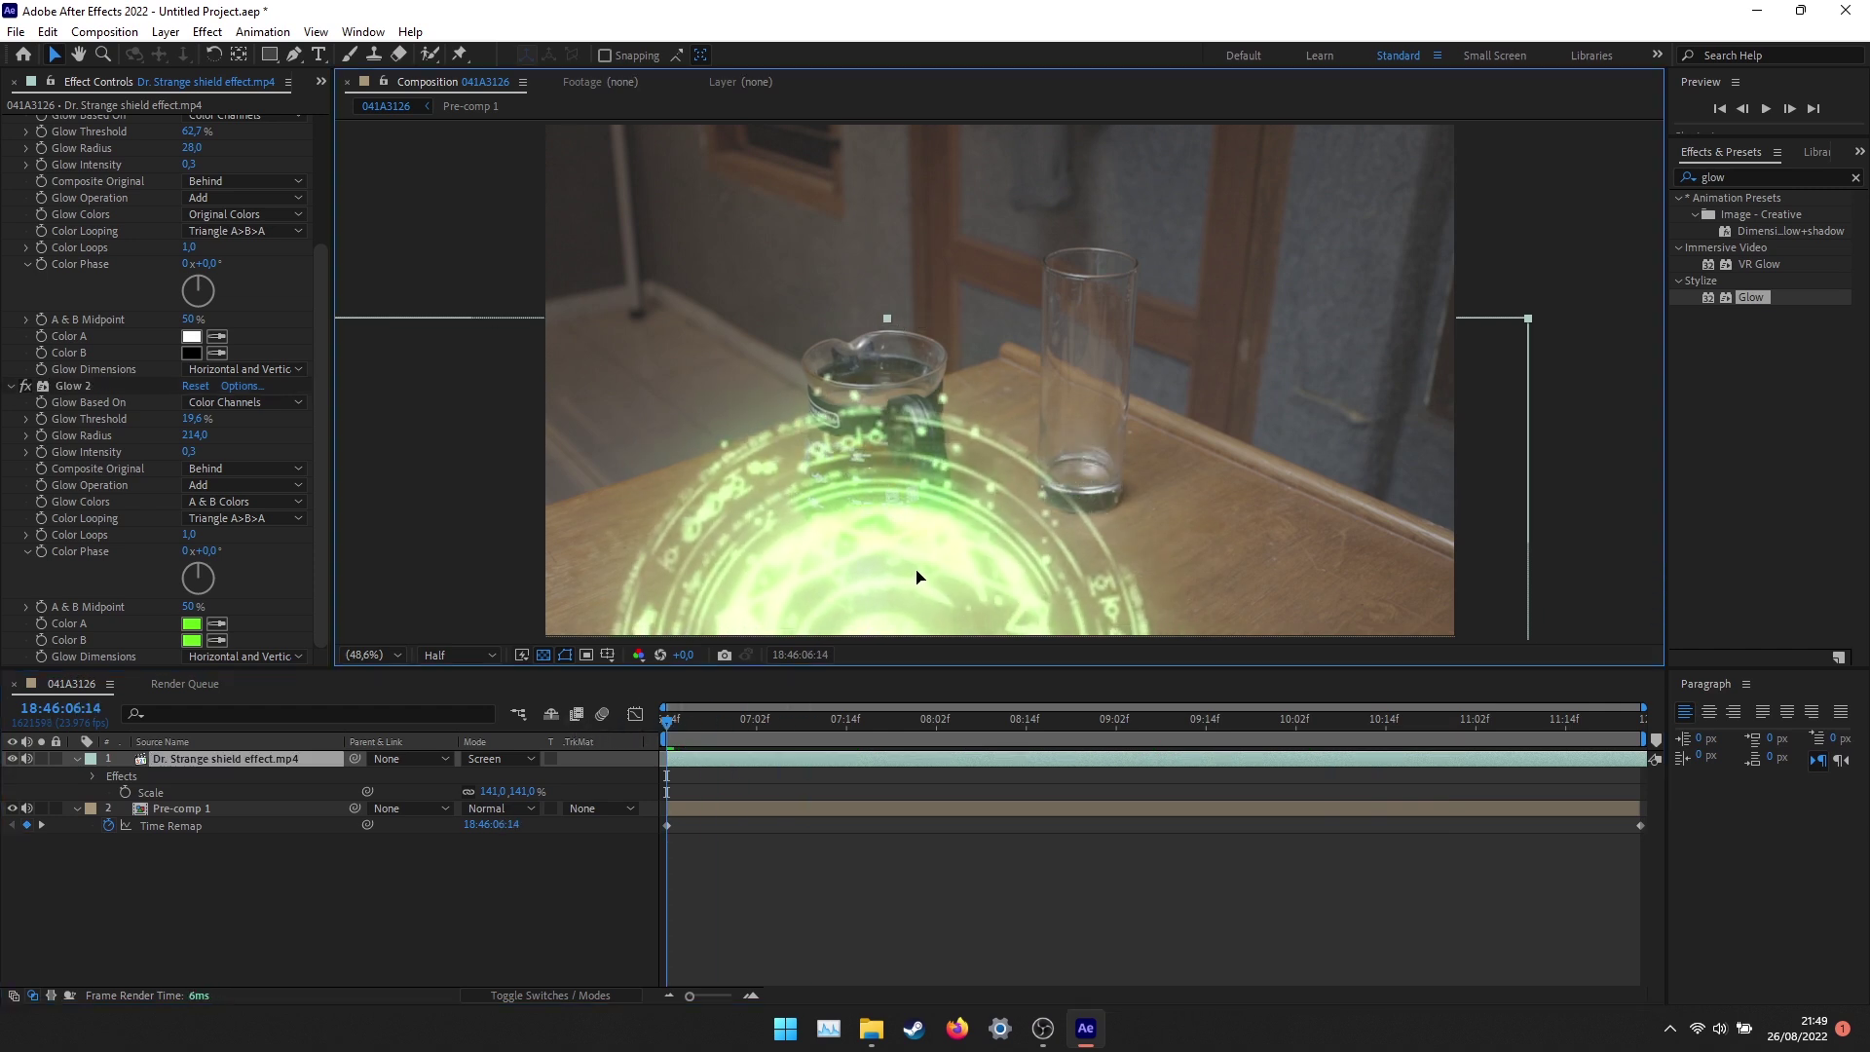
pyautogui.click(204, 762)
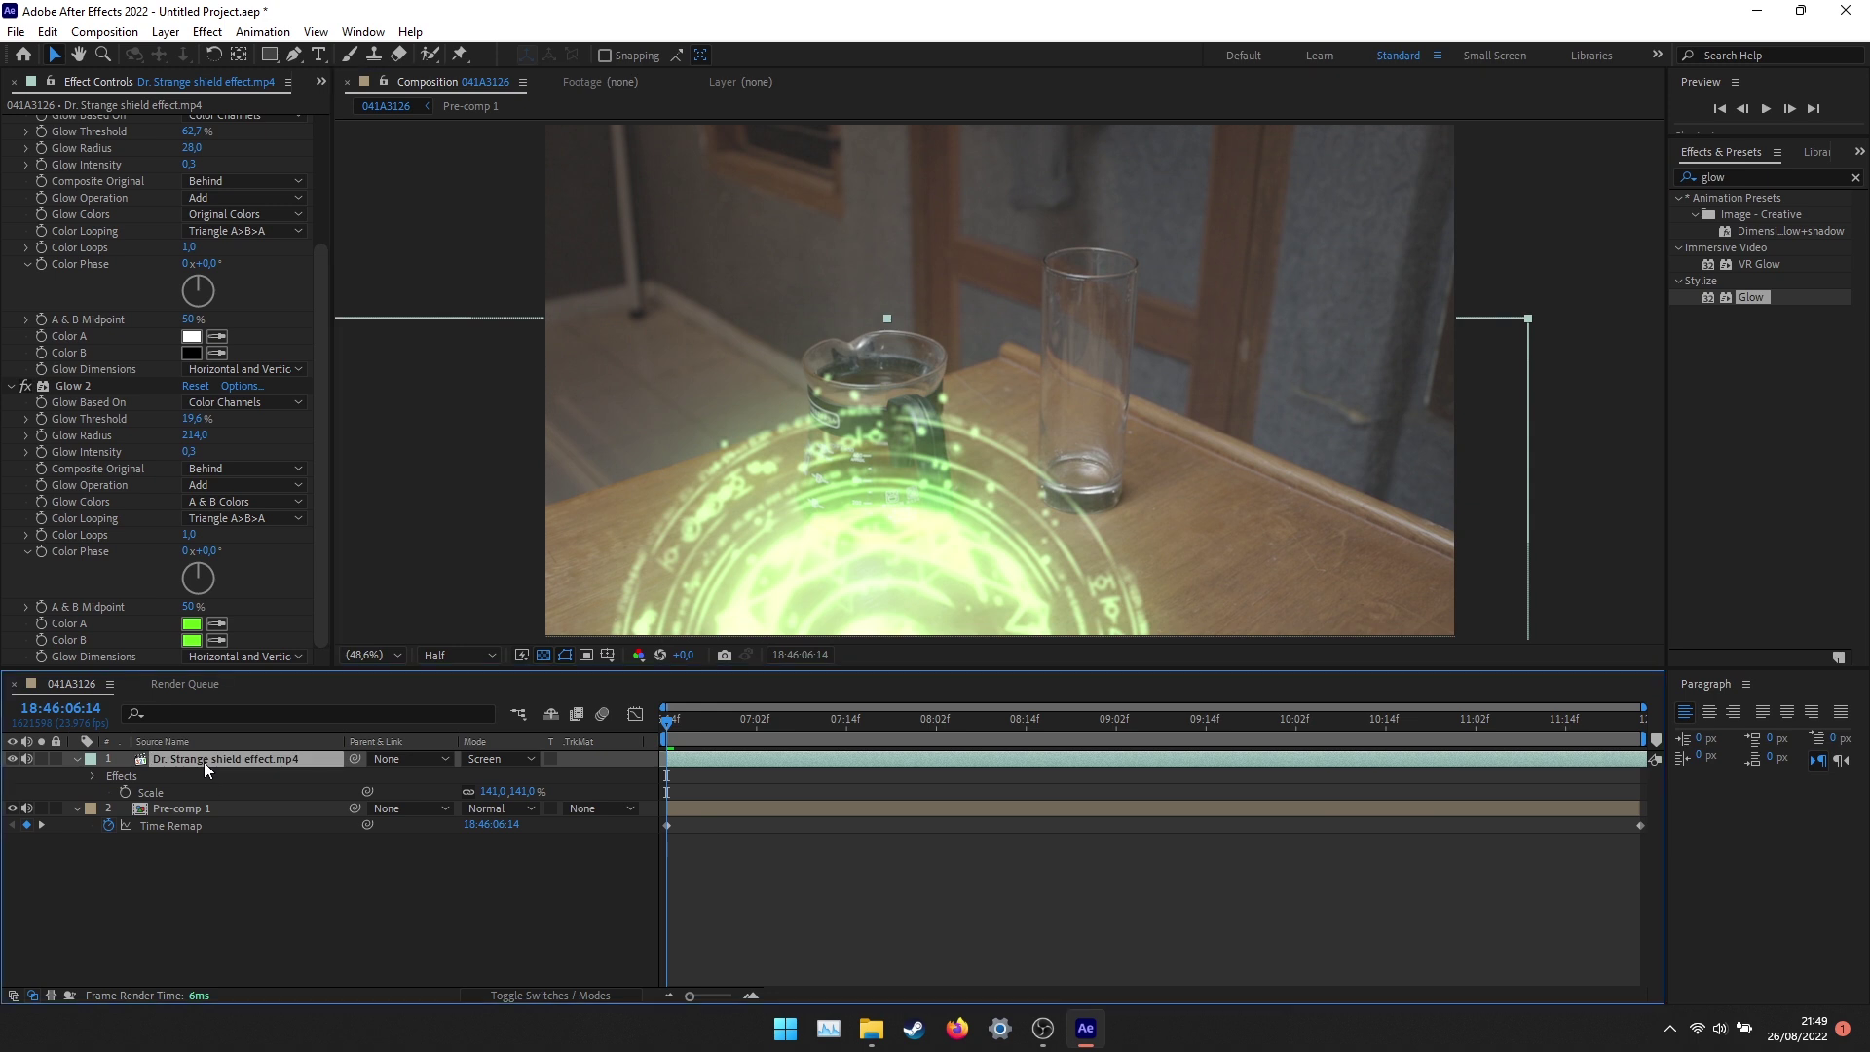
# Keyframe the shield's Rotation from 0° at the start to about -94° near the end, then preview it.
pyautogui.press('r')
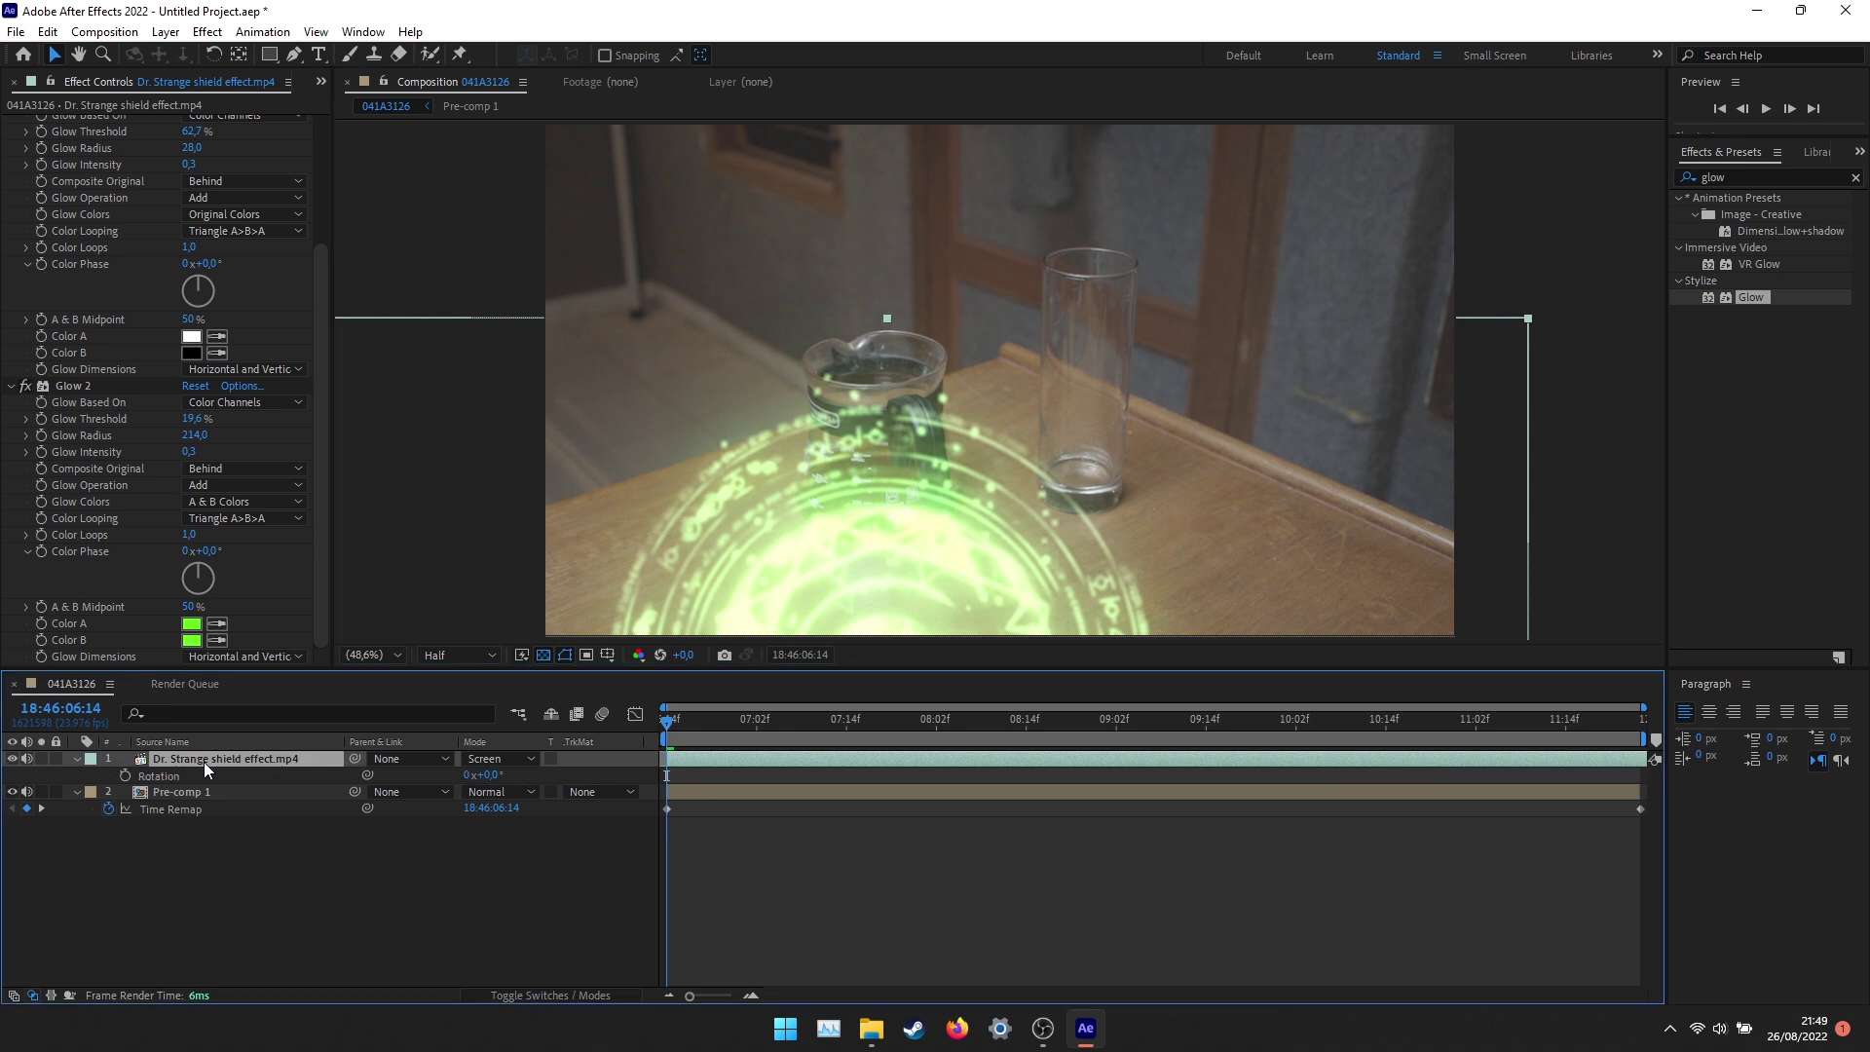
pyautogui.click(123, 775)
pyautogui.moveTo(680, 730); pyautogui.dragTo(1582, 737)
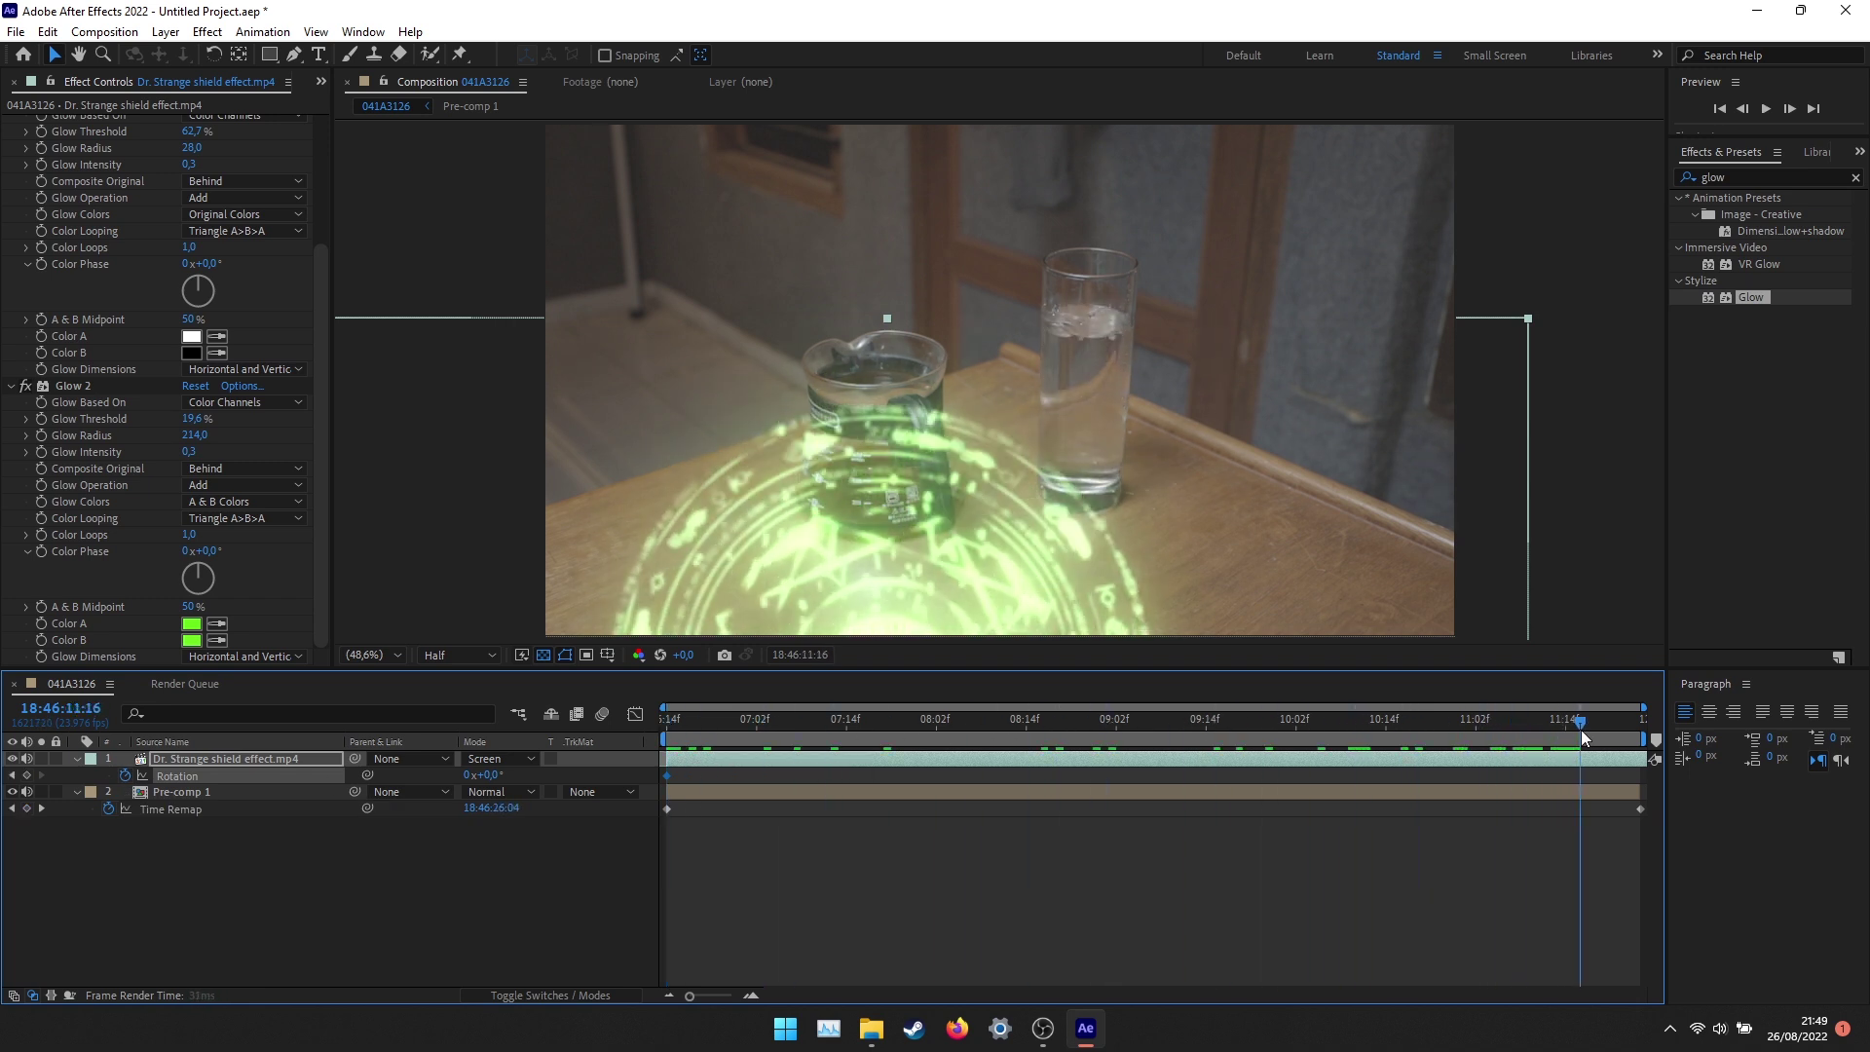
pyautogui.moveTo(494, 772); pyautogui.dragTo(412, 781)
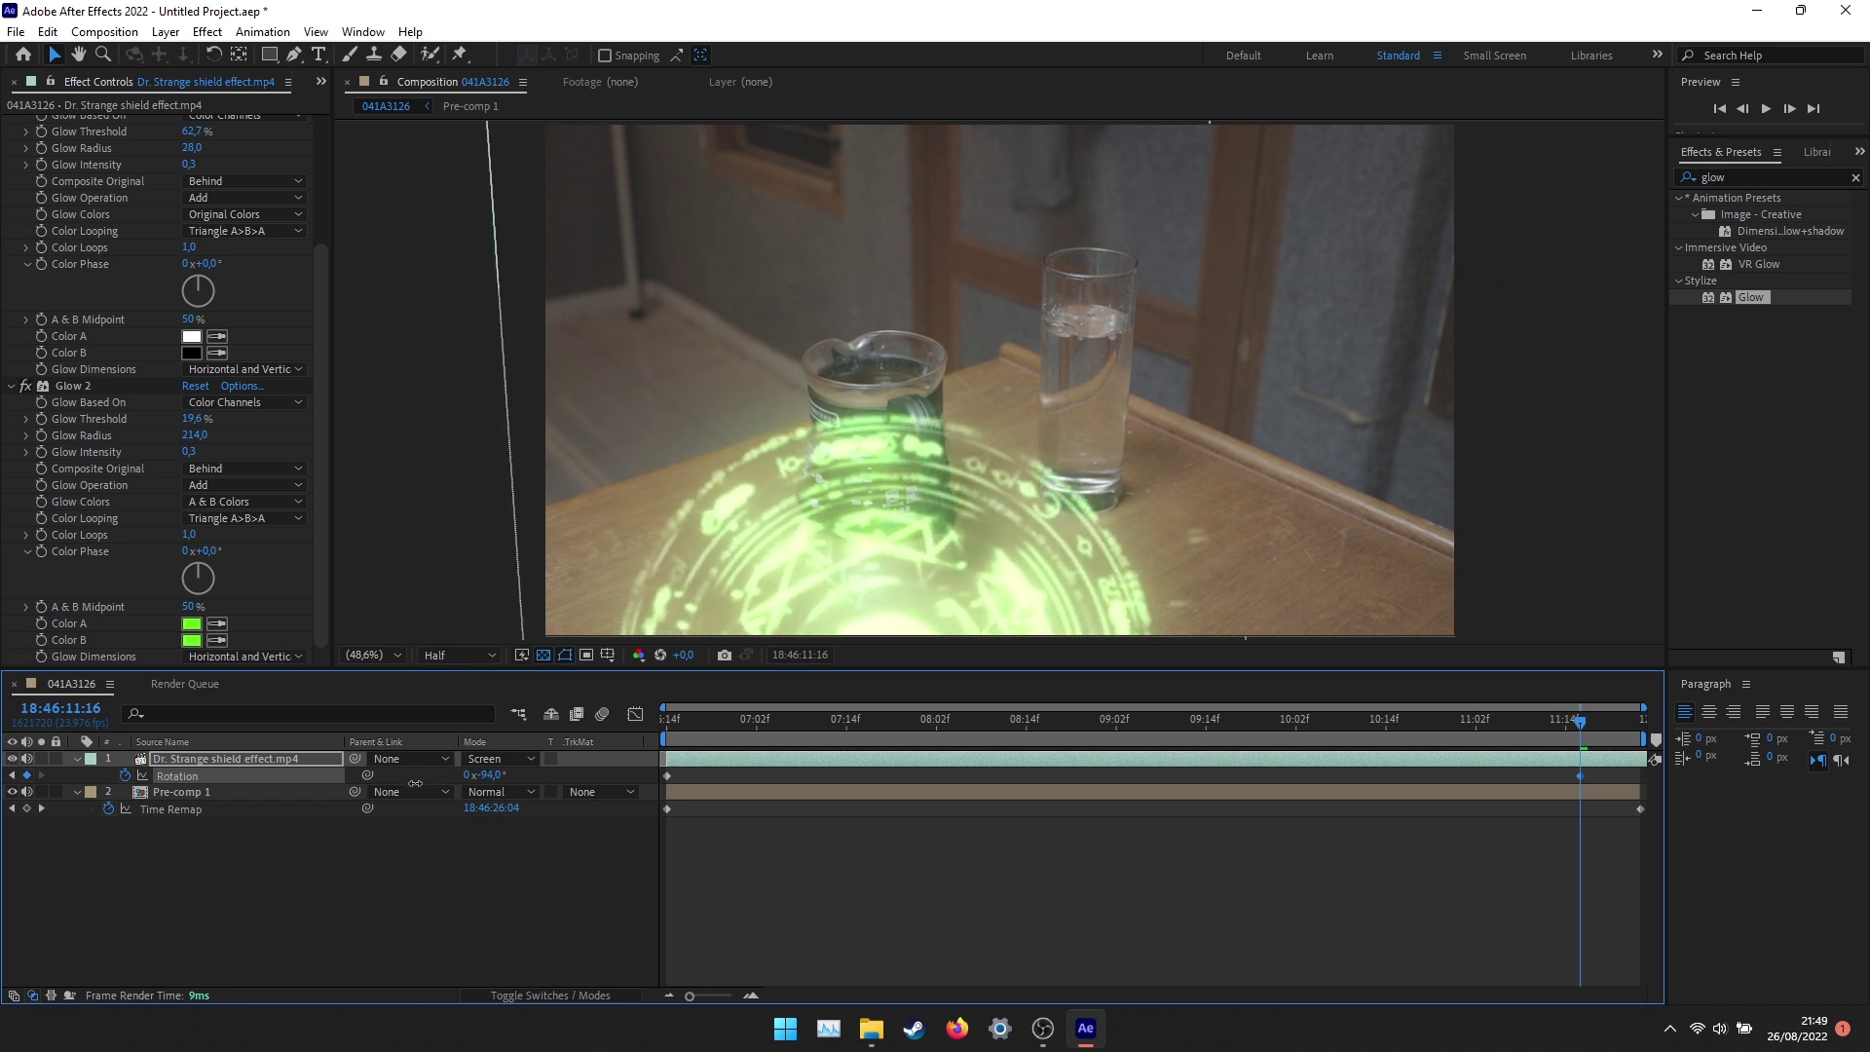
pyautogui.click(779, 855)
pyautogui.click(681, 723)
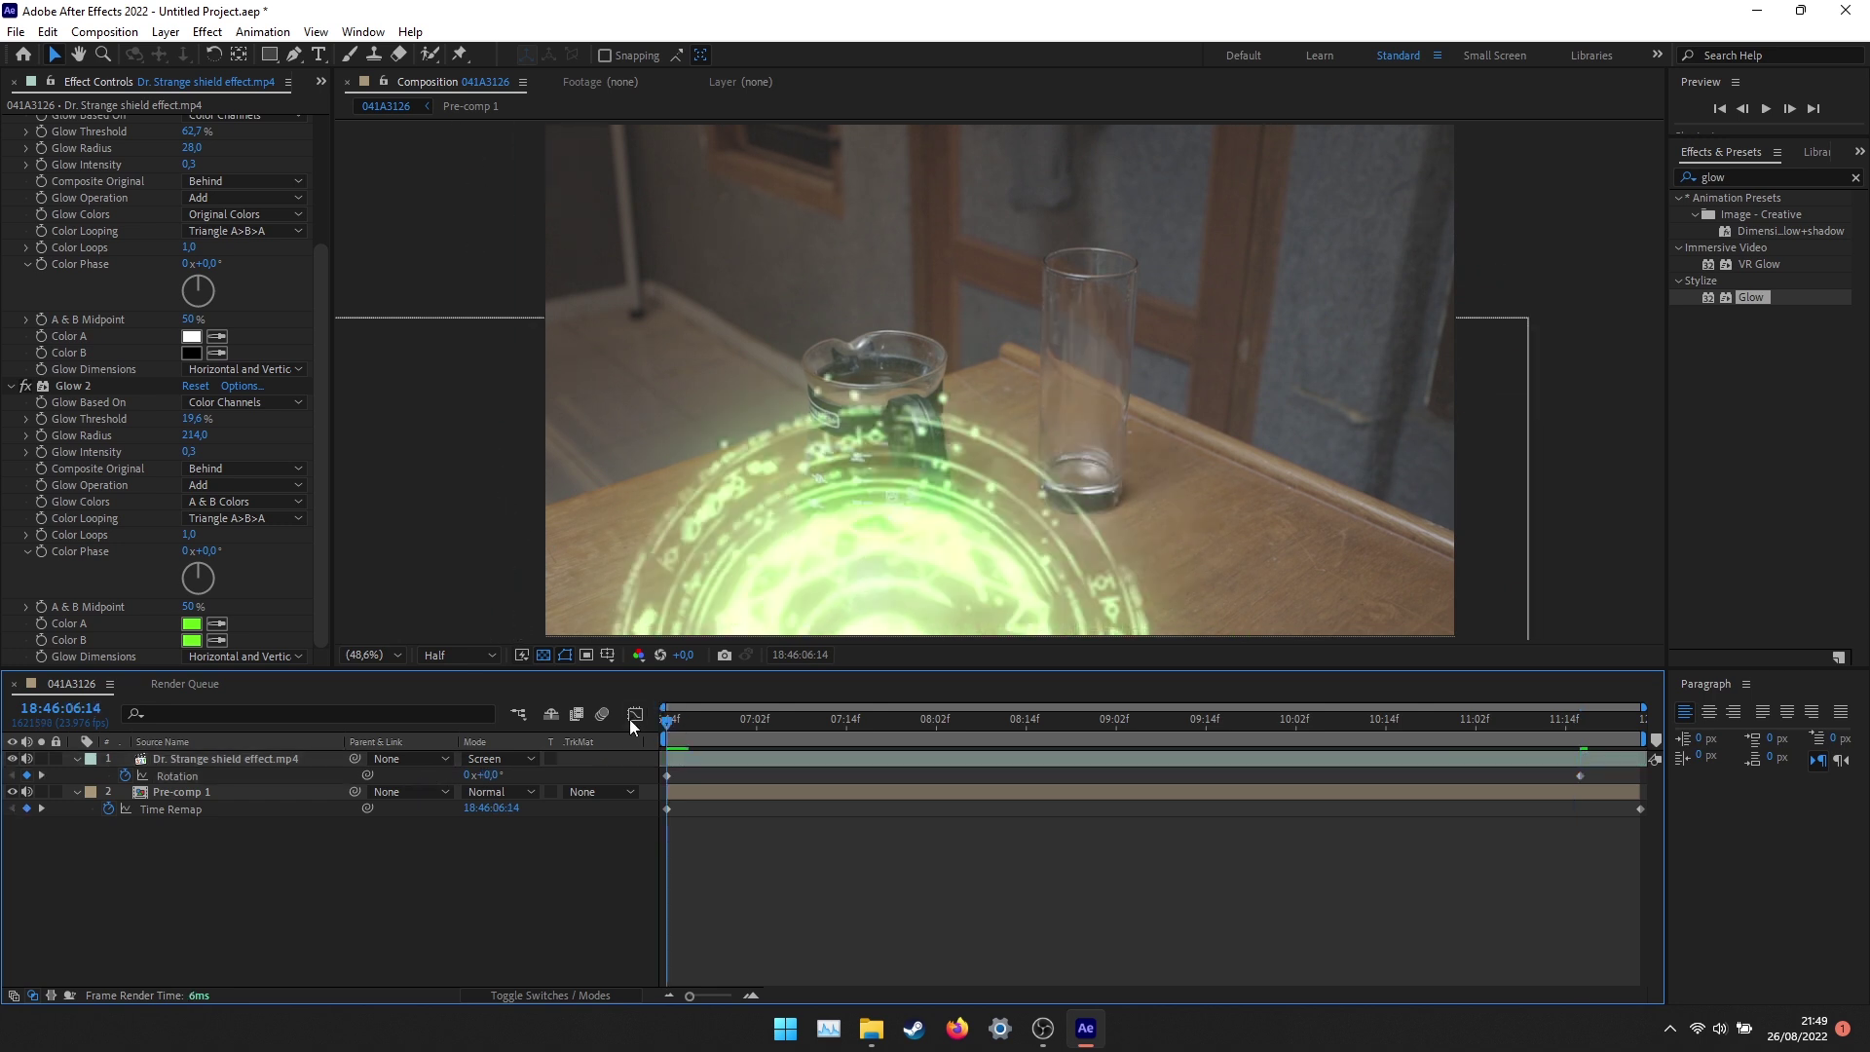
pyautogui.press('space')
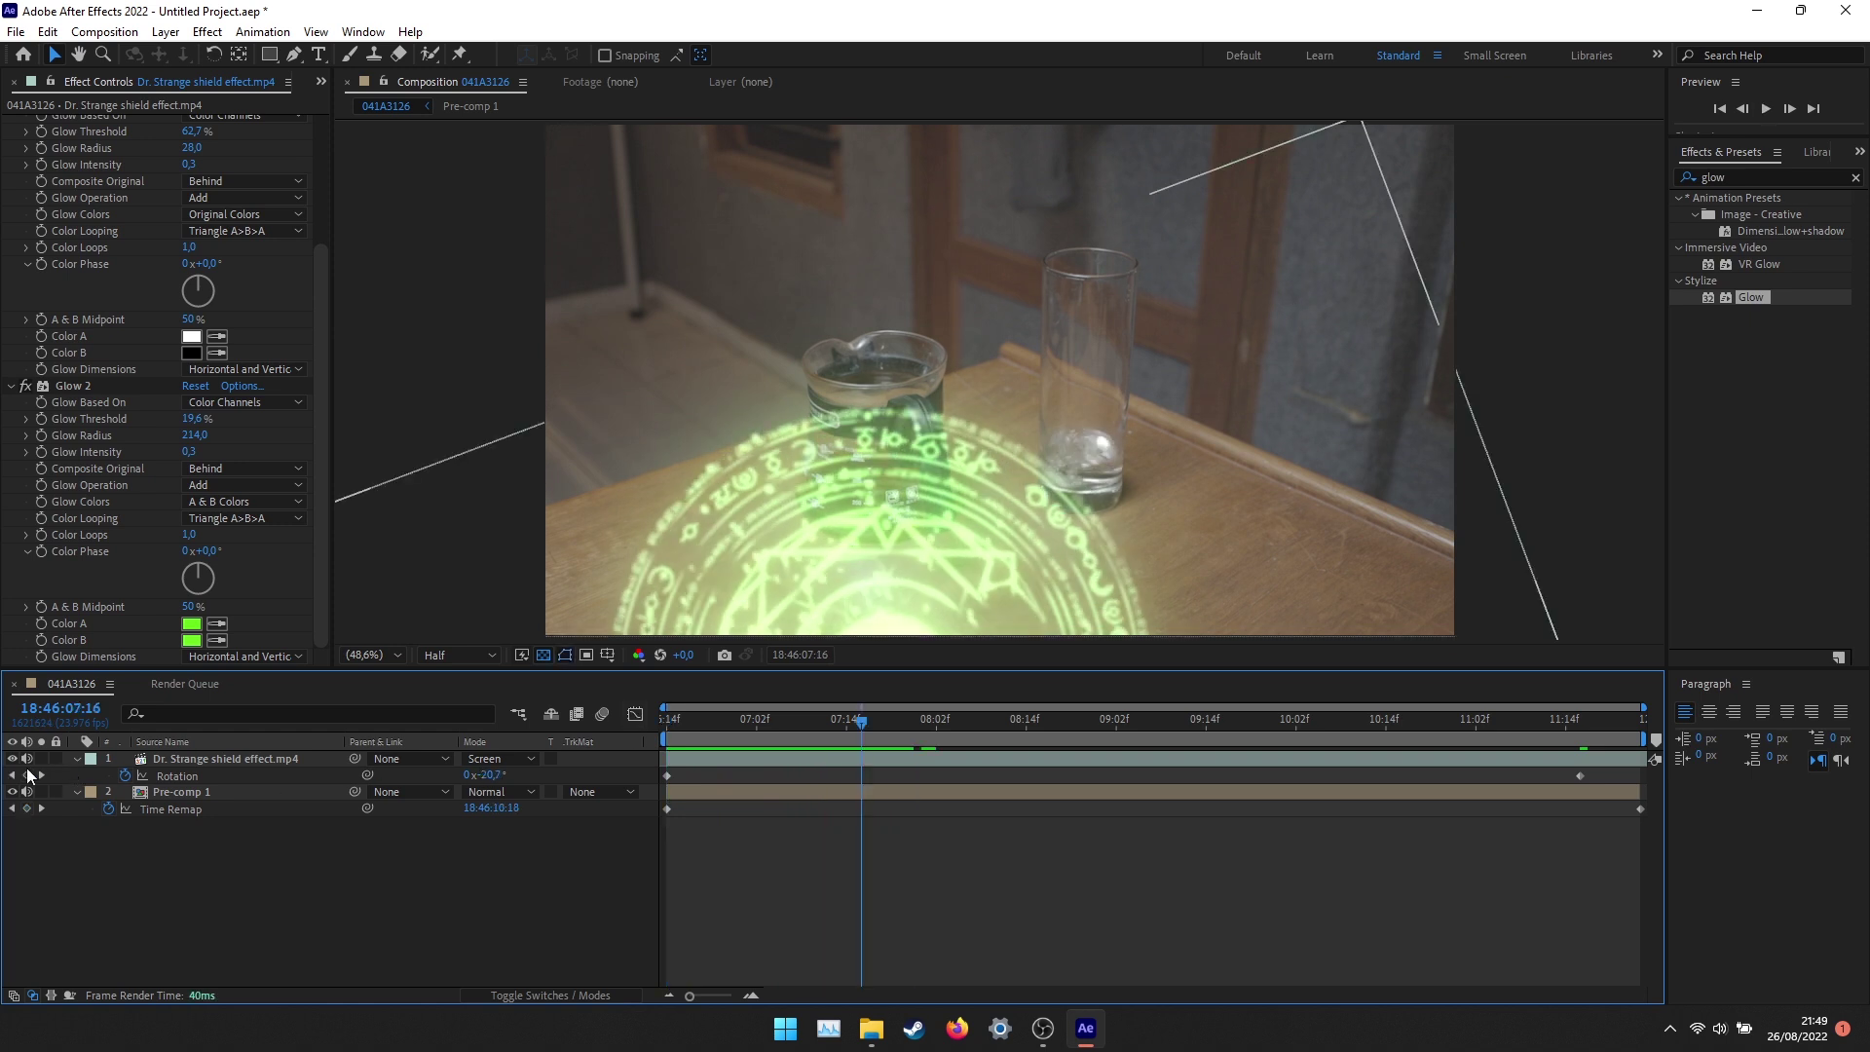
pyautogui.press('space')
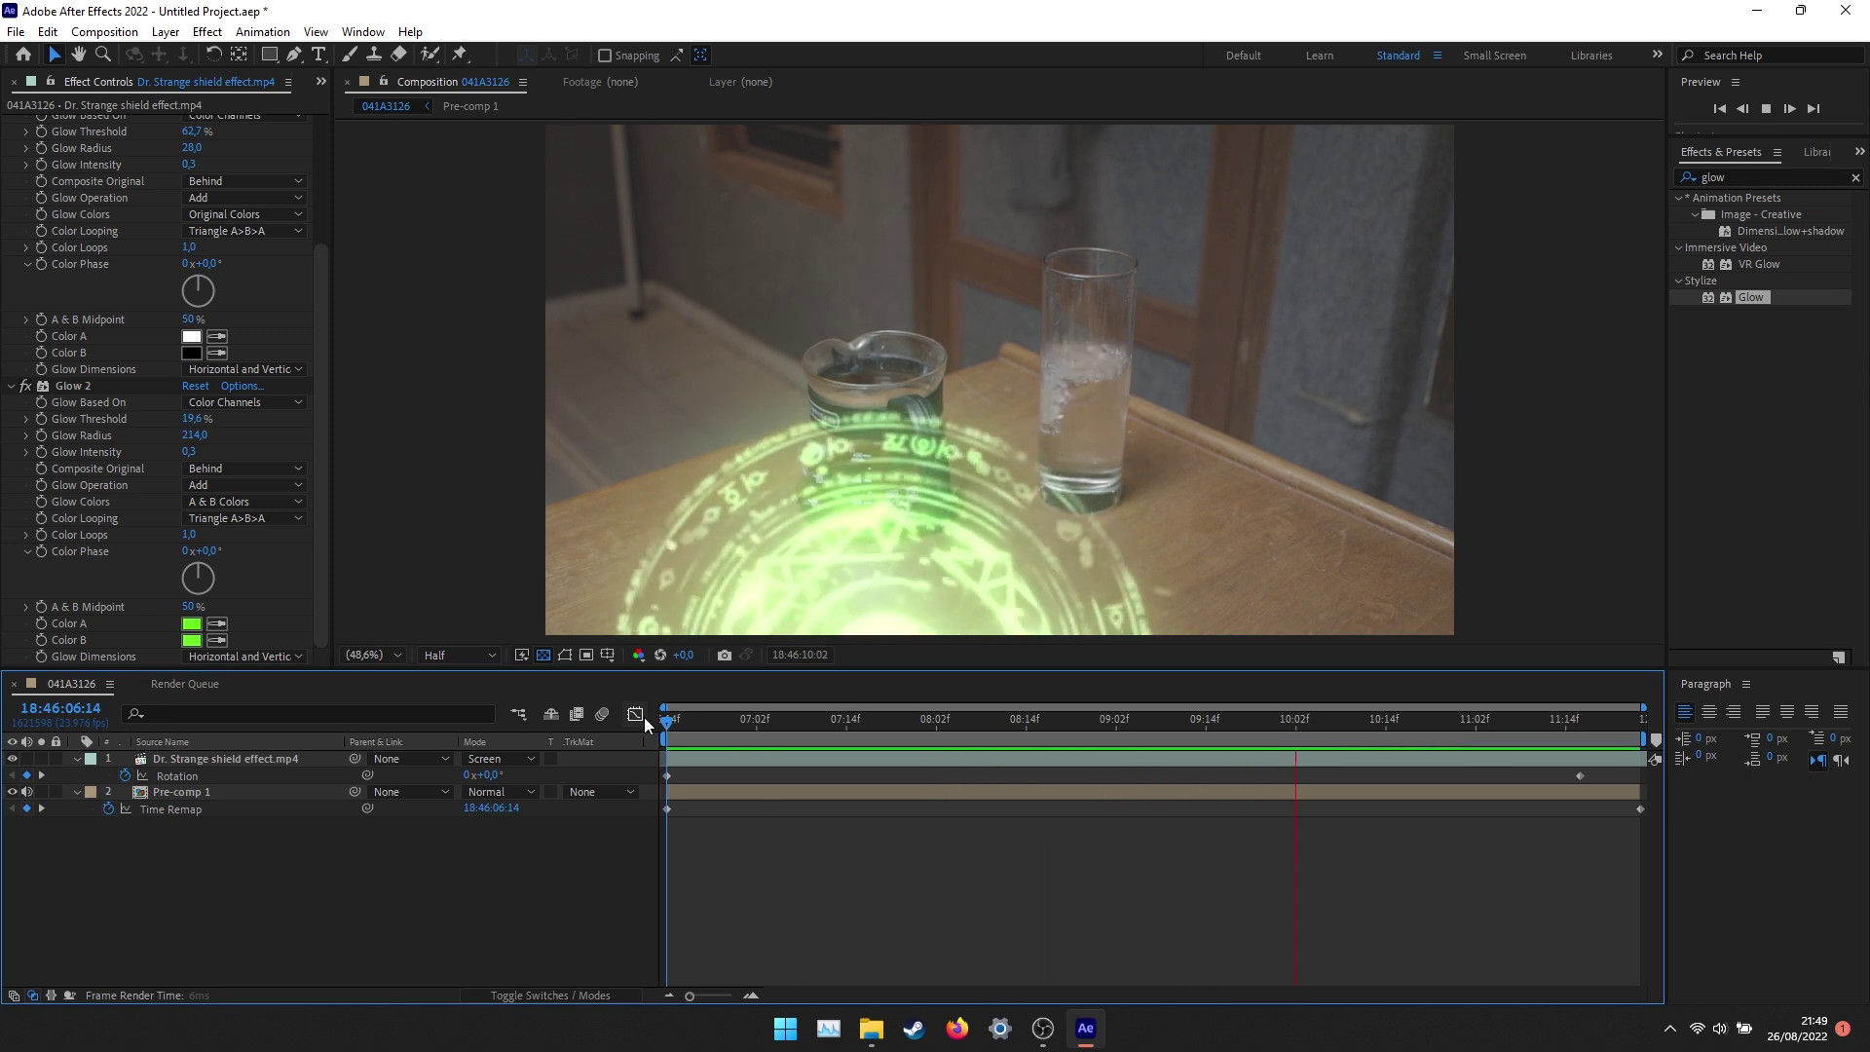
# Return to the first frame and nudge the shield to Position 771.4, 1173.8.
pyautogui.press('space')
pyautogui.moveTo(672, 732); pyautogui.dragTo(665, 725)
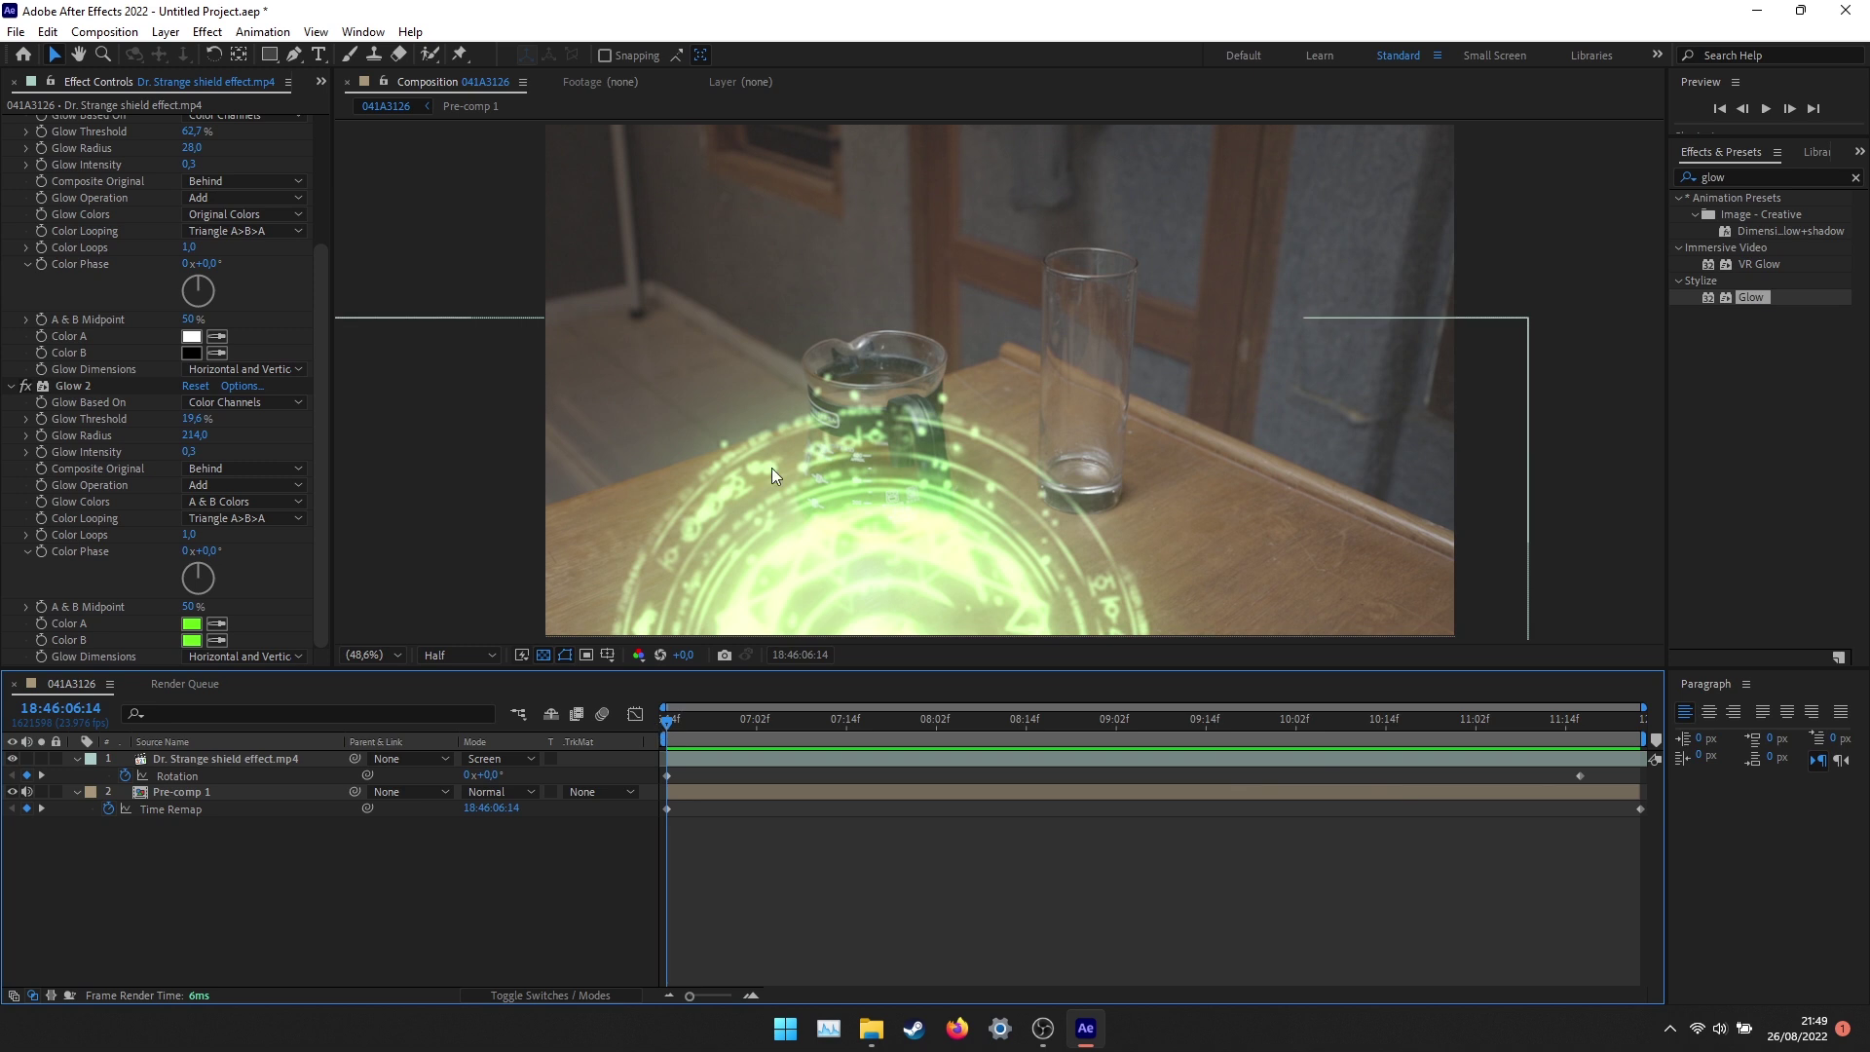
pyautogui.moveTo(872, 530)
pyautogui.mouseDown()
pyautogui.moveTo(835, 535)
pyautogui.moveTo(894, 534)
pyautogui.mouseUp()
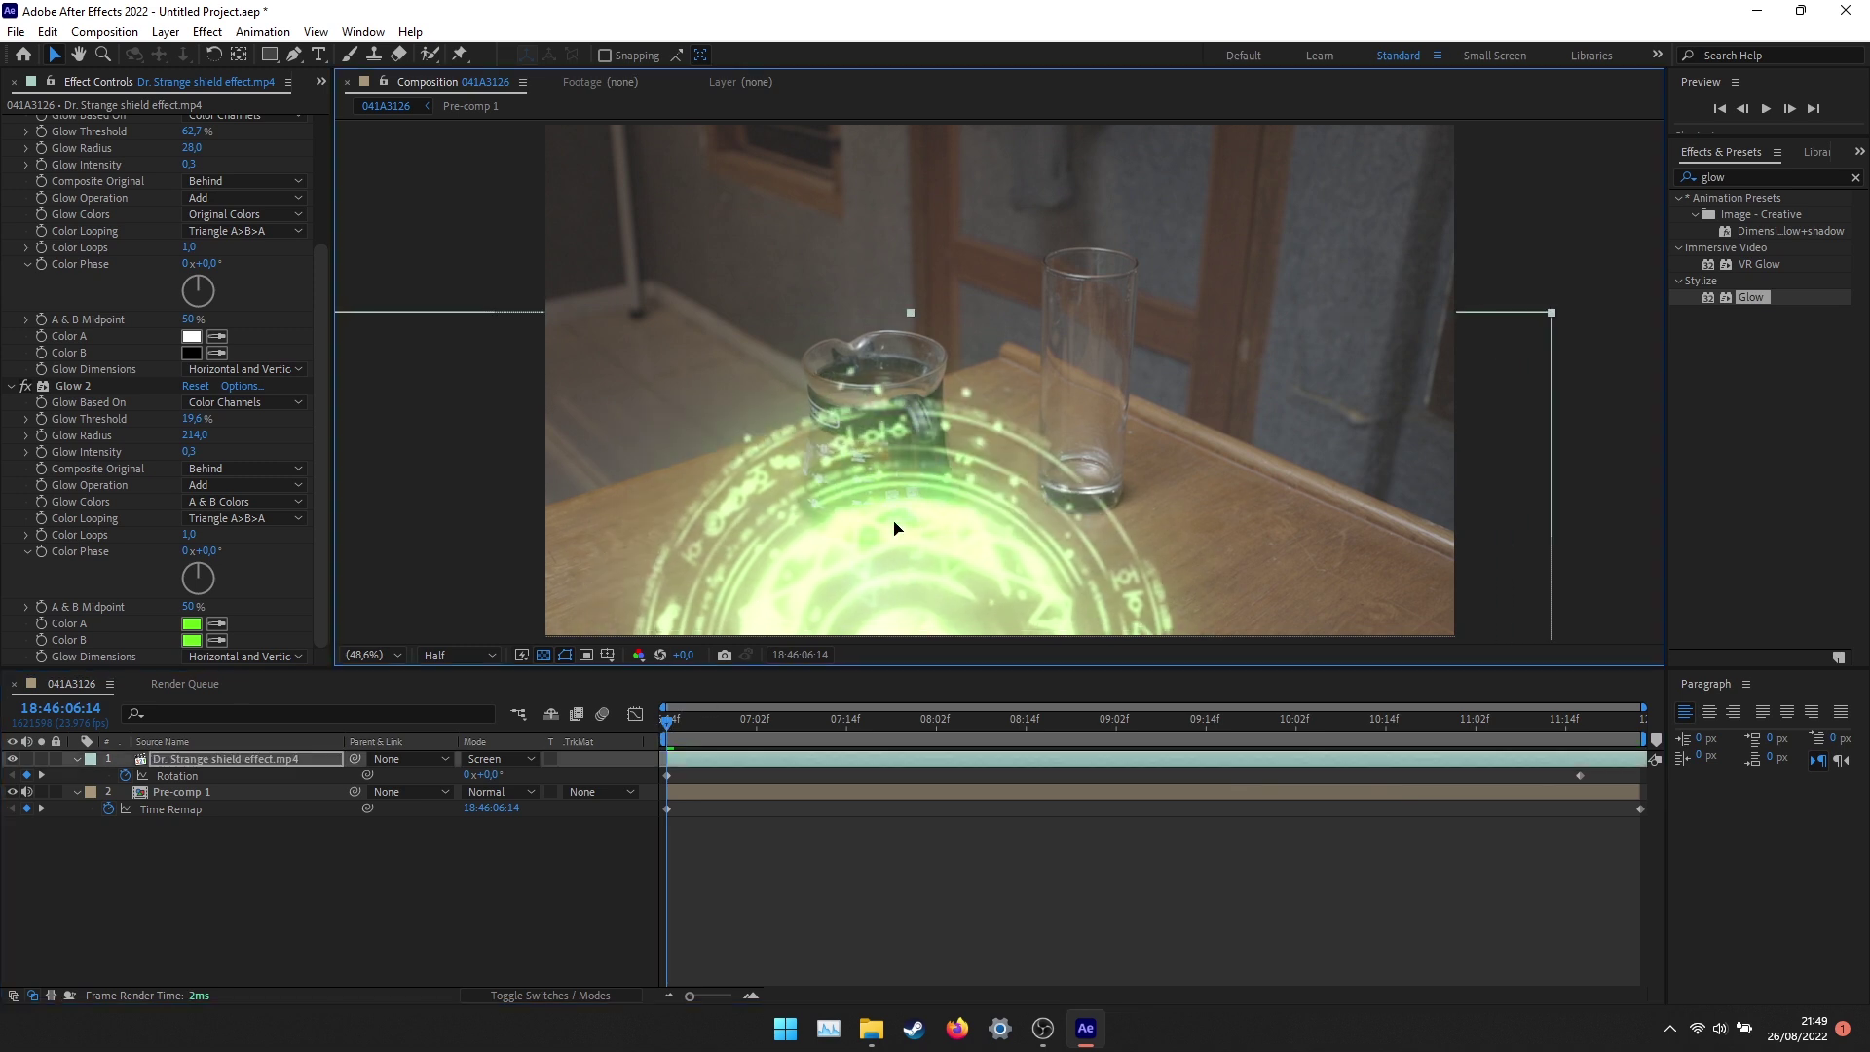
pyautogui.click(273, 757)
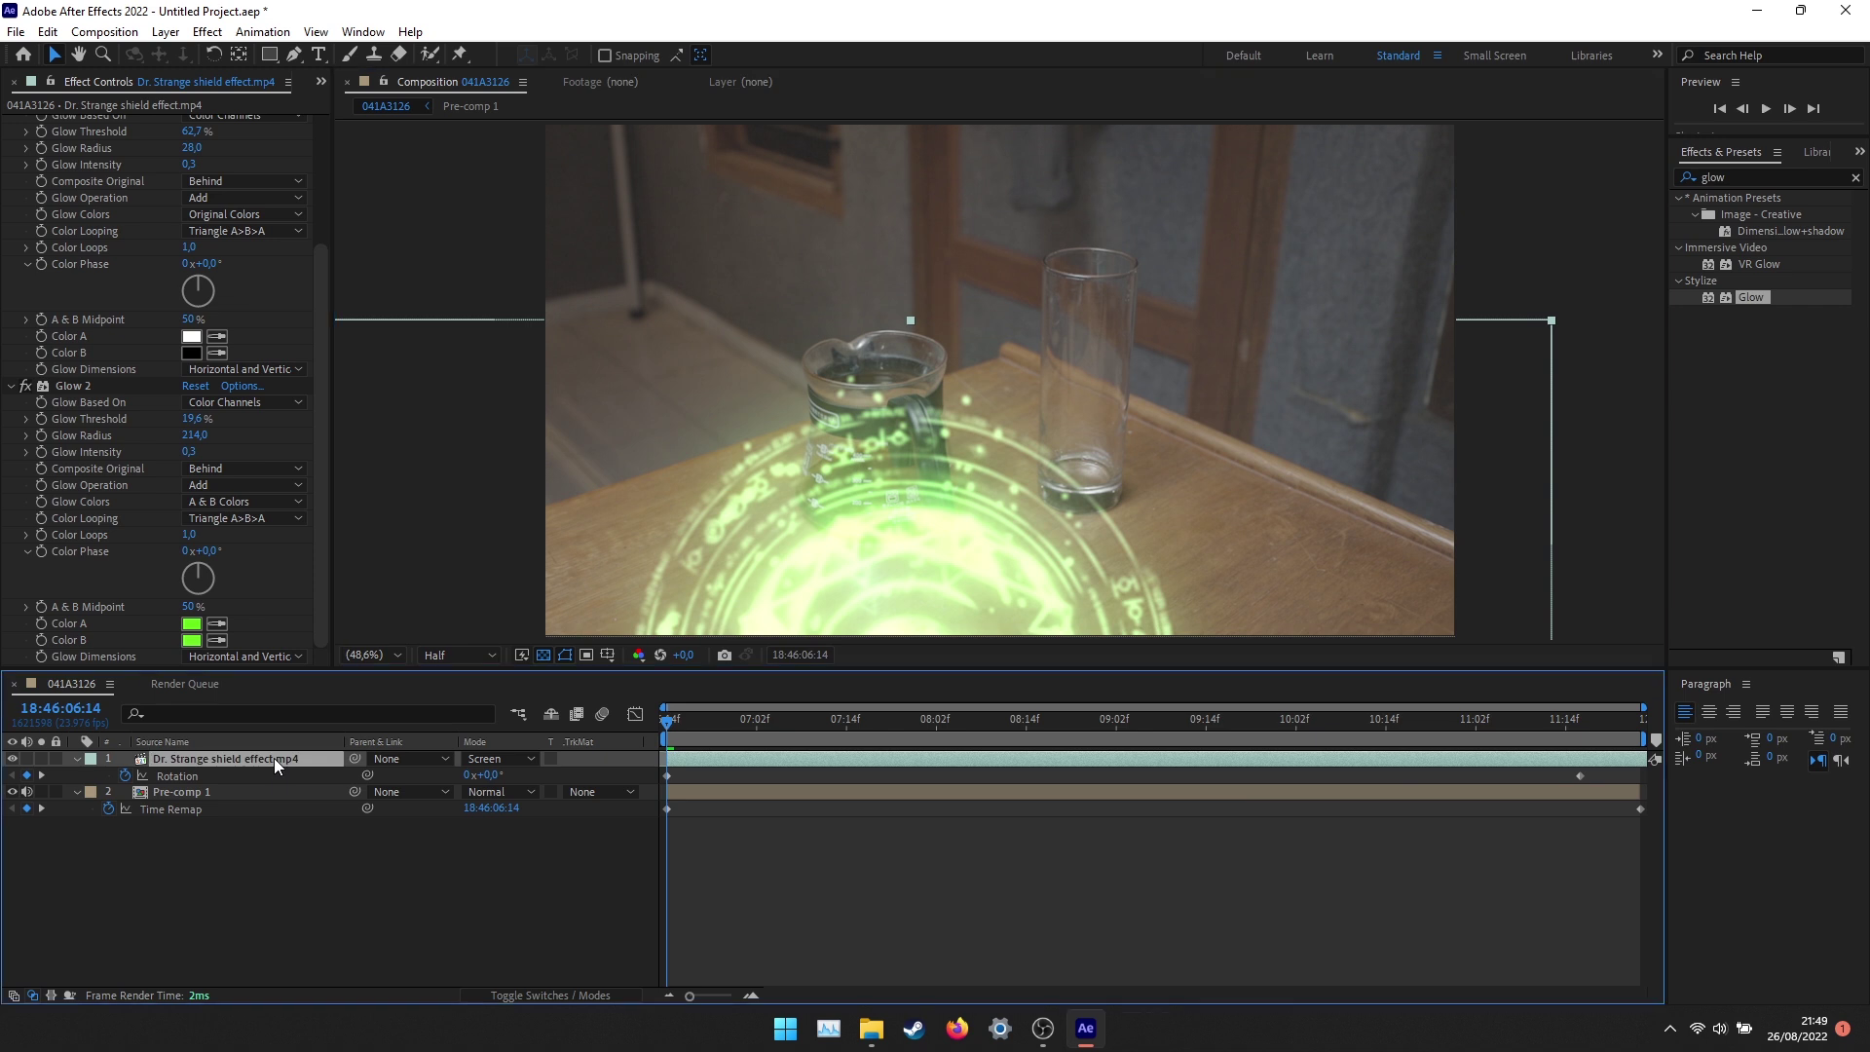
pyautogui.press('p')
# Keyframe the shield's Position drifting from 771.4, 1173.8 to 672.6, 1177.9 by the clip's end.
pyautogui.click(125, 776)
pyautogui.moveTo(668, 720); pyautogui.dragTo(1639, 773)
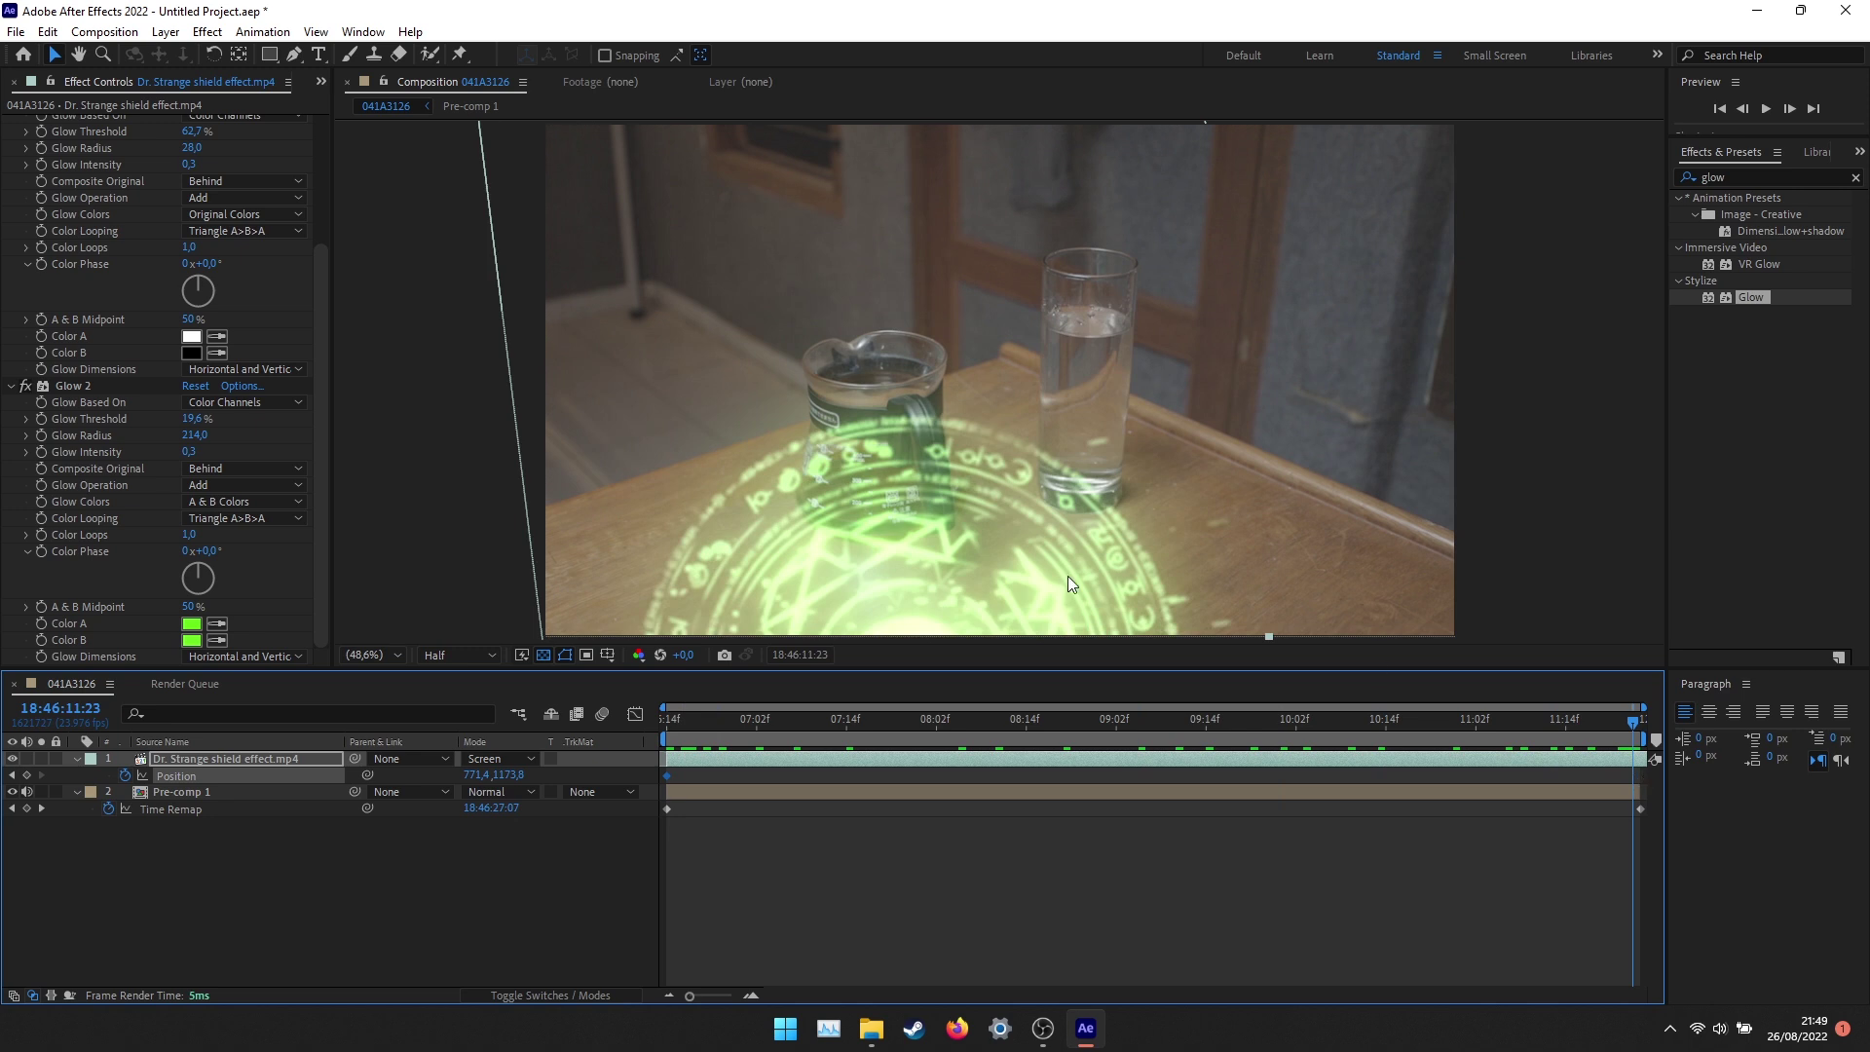
pyautogui.moveTo(960, 571); pyautogui.dragTo(924, 579)
pyautogui.moveTo(953, 723); pyautogui.dragTo(1563, 745)
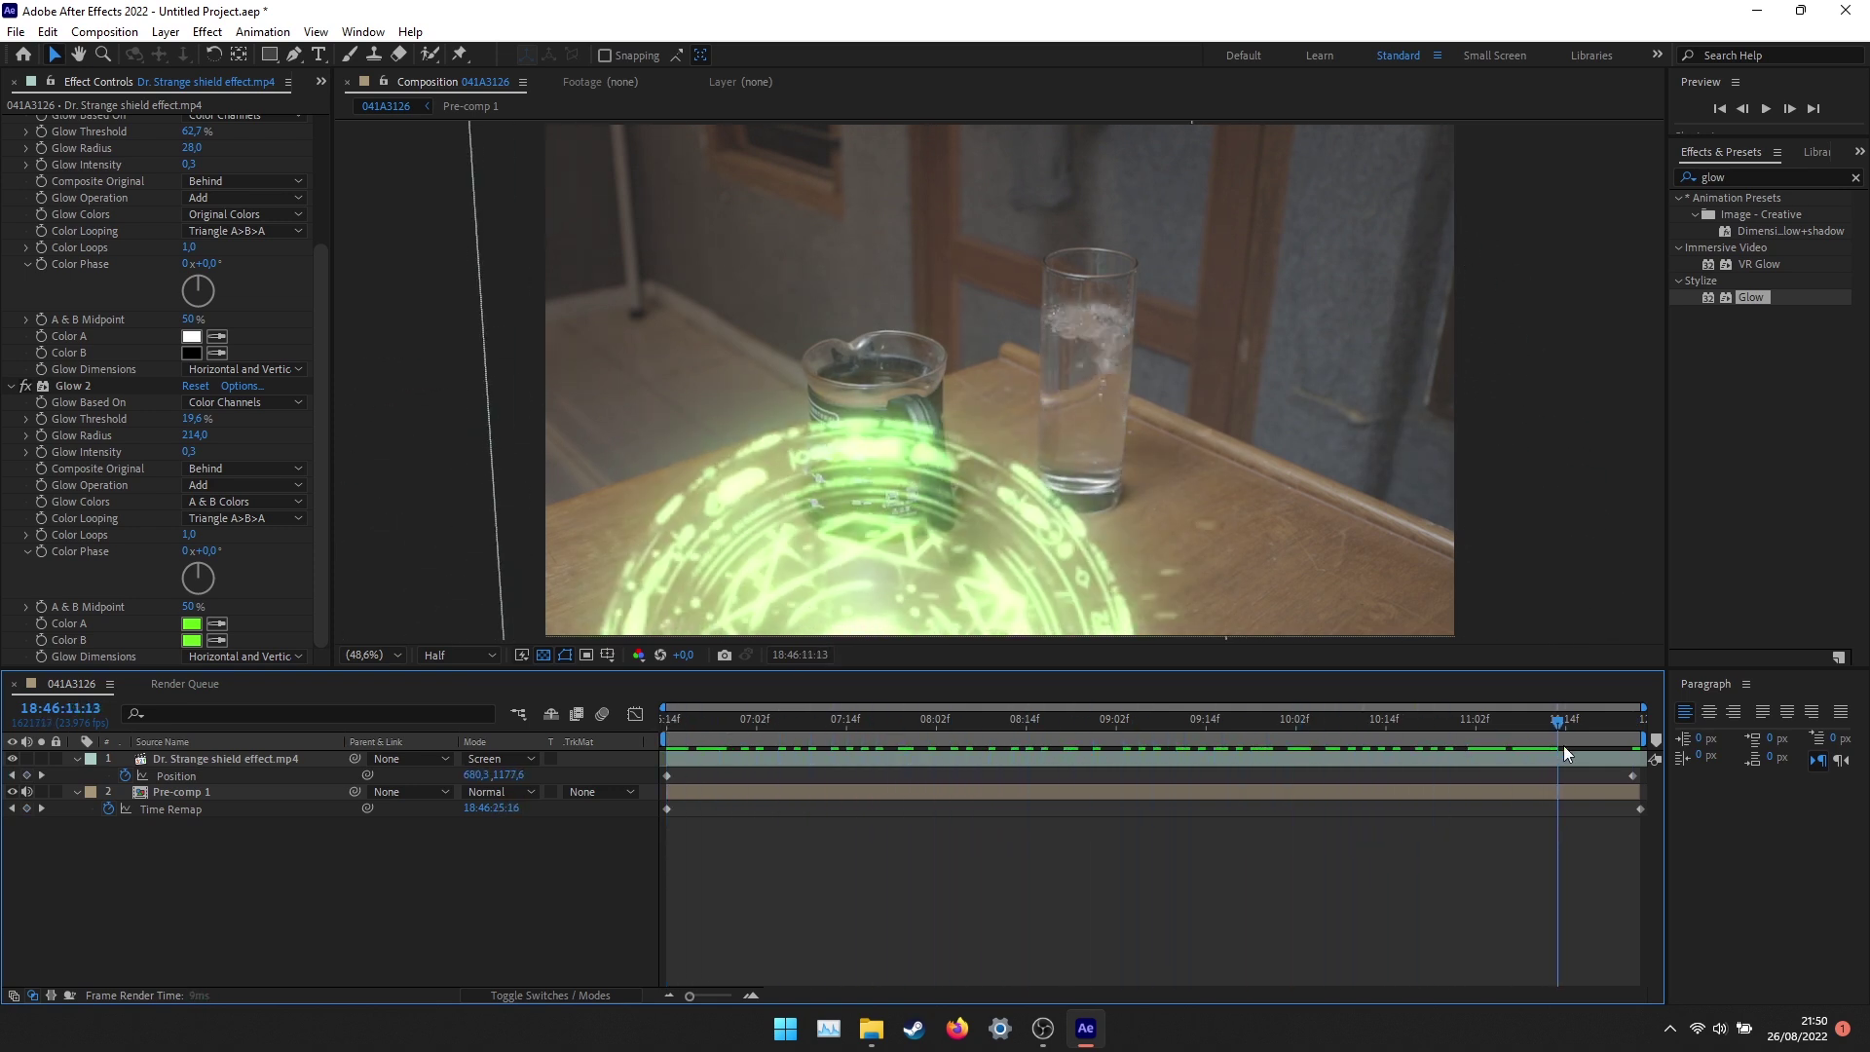